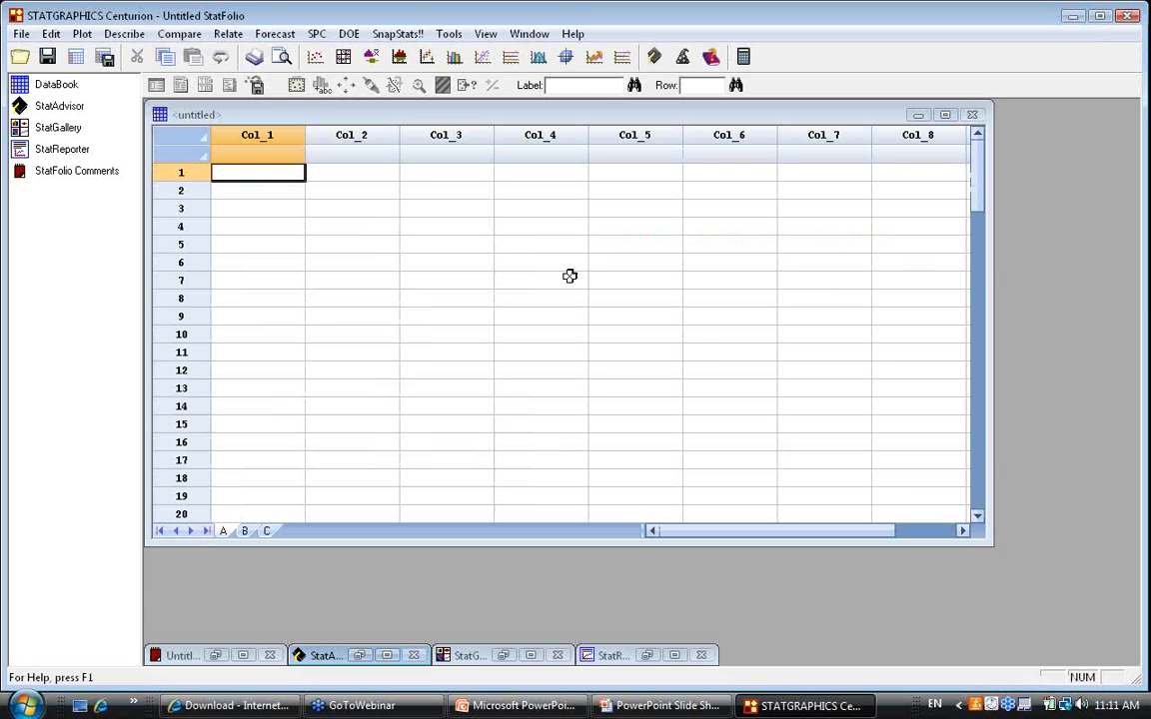
- Open the STATGRAPHICS data file nonlin.sgd from the Webinar folder and look through its weeks and chlorine rows
click(20, 35)
mouse_move(44, 79)
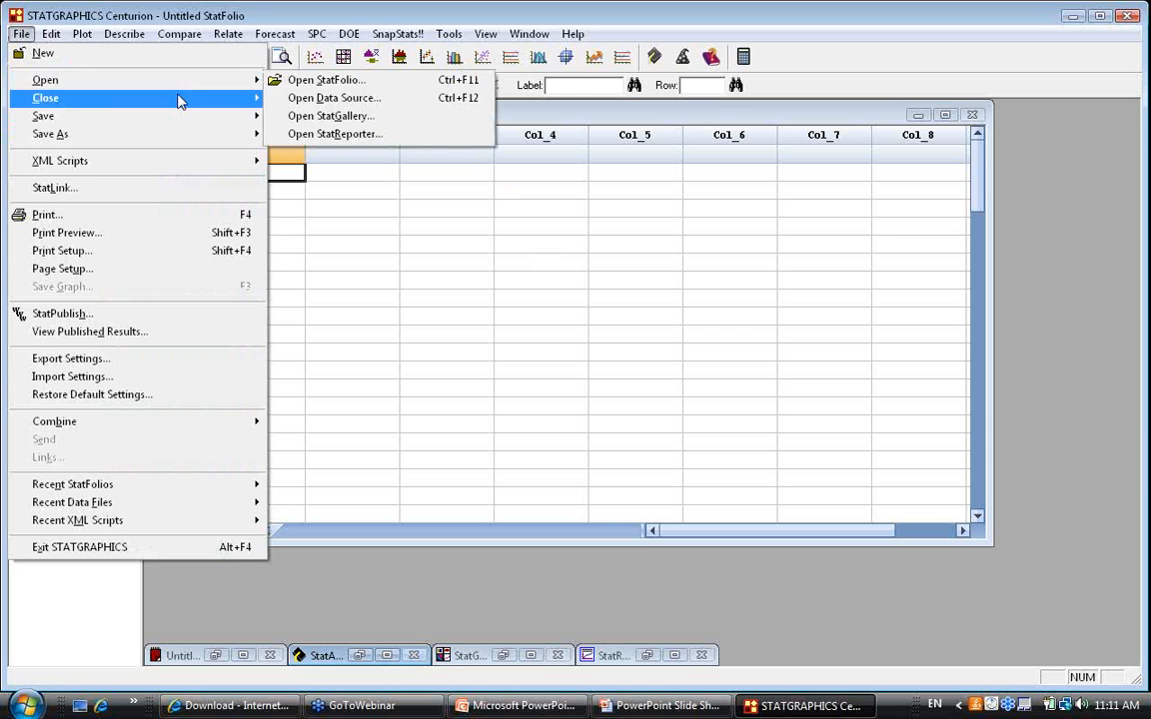
click(308, 106)
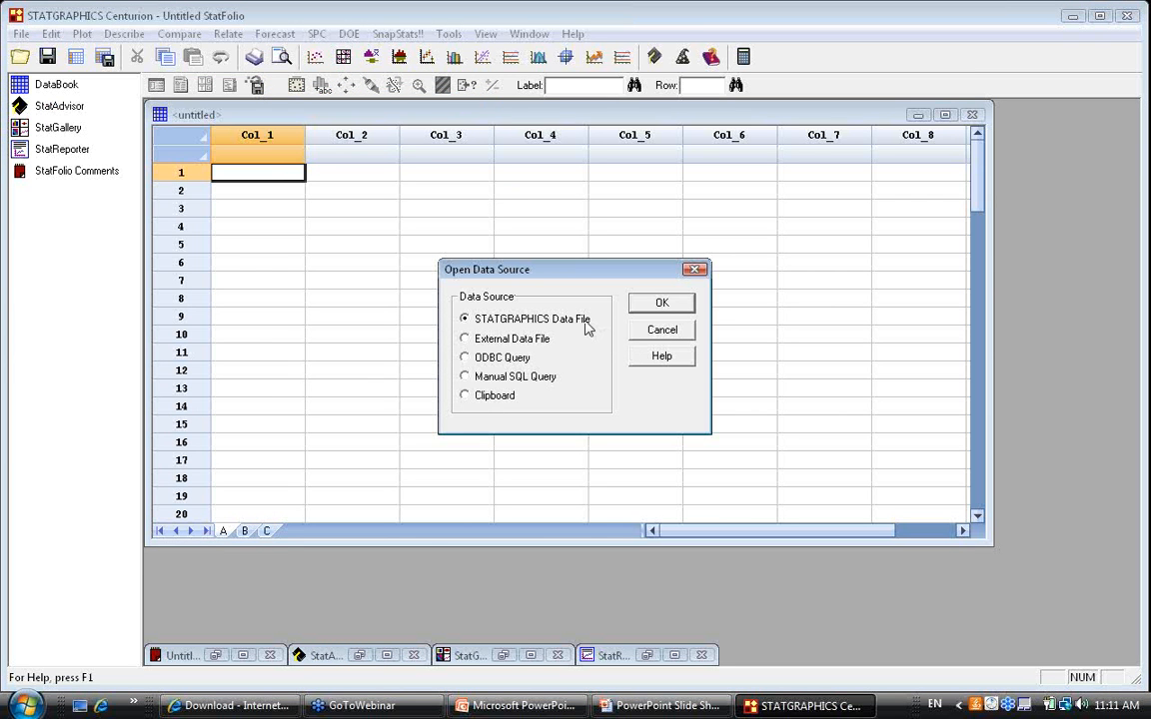
click(661, 307)
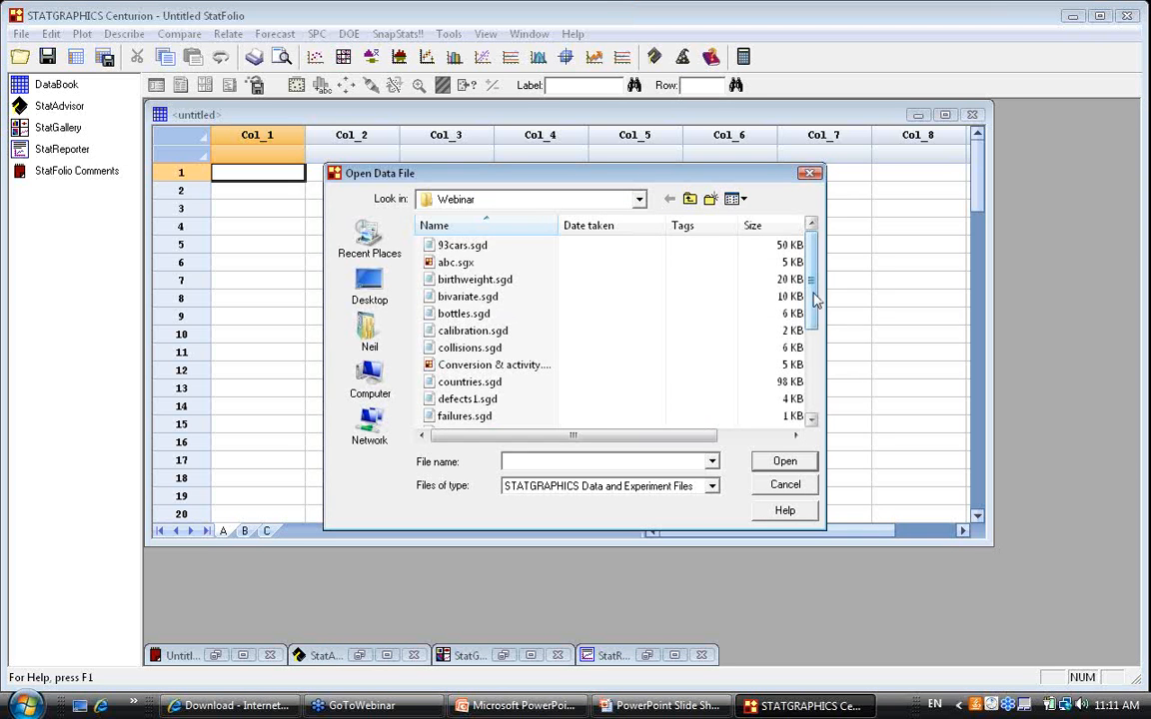
drag(814, 295, 815, 335)
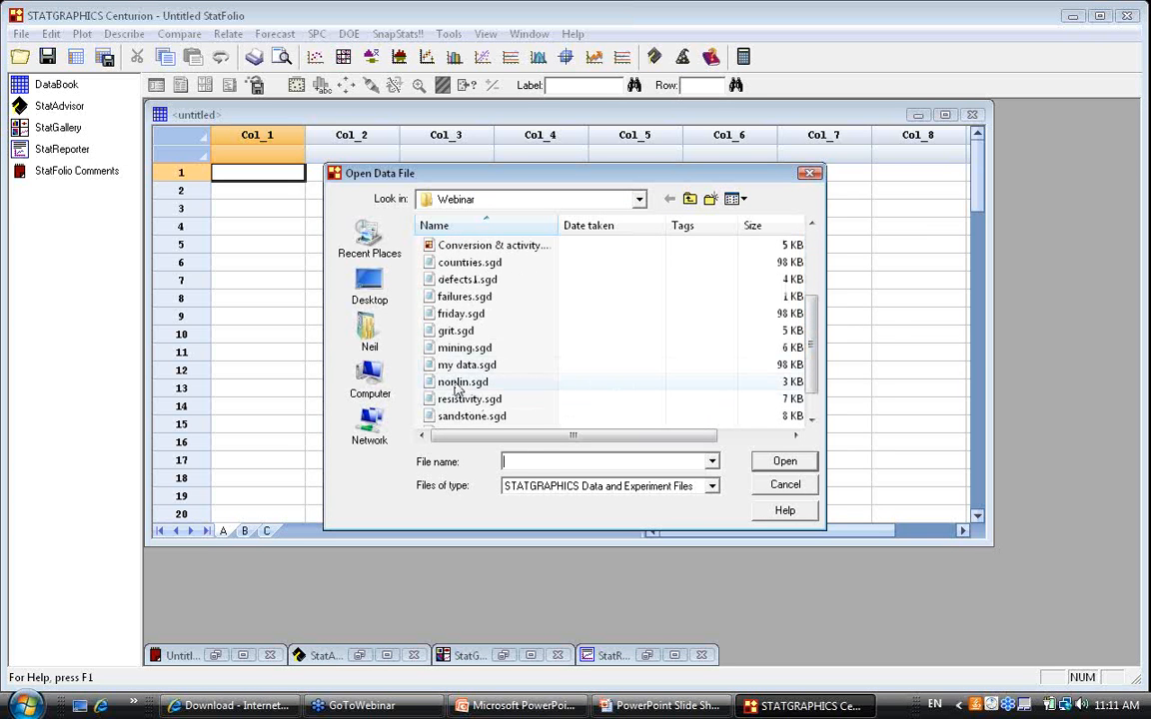
click(458, 384)
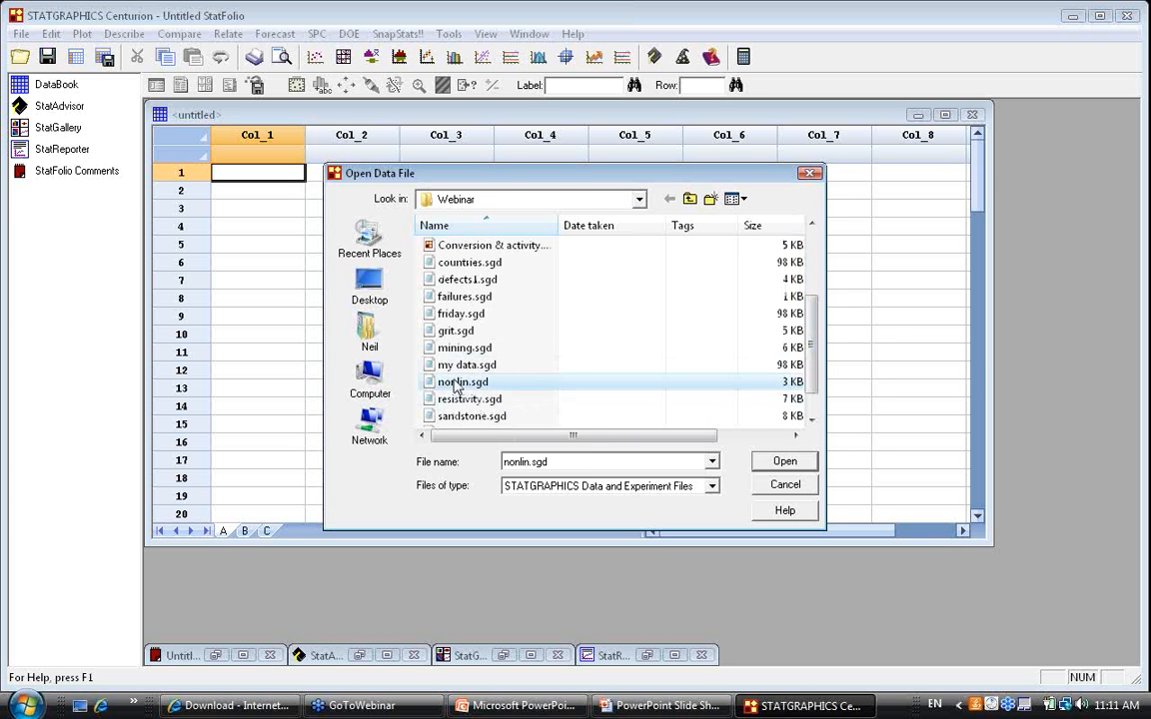
click(781, 461)
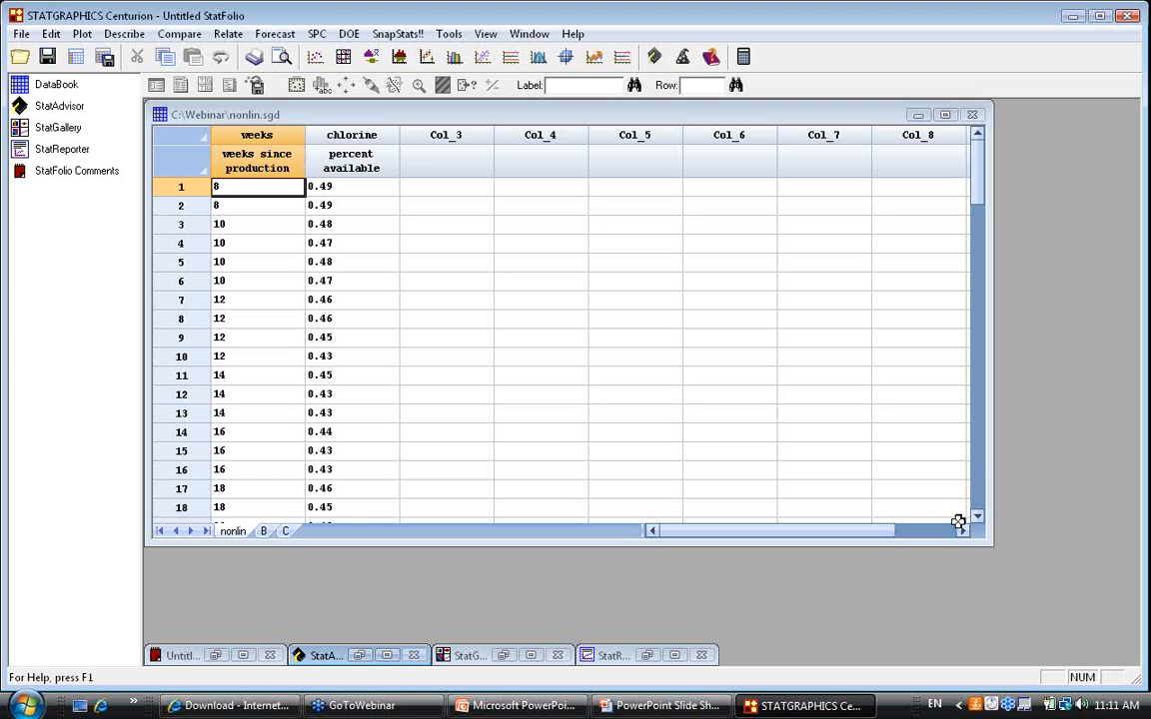
scroll(978, 522, down, 10)
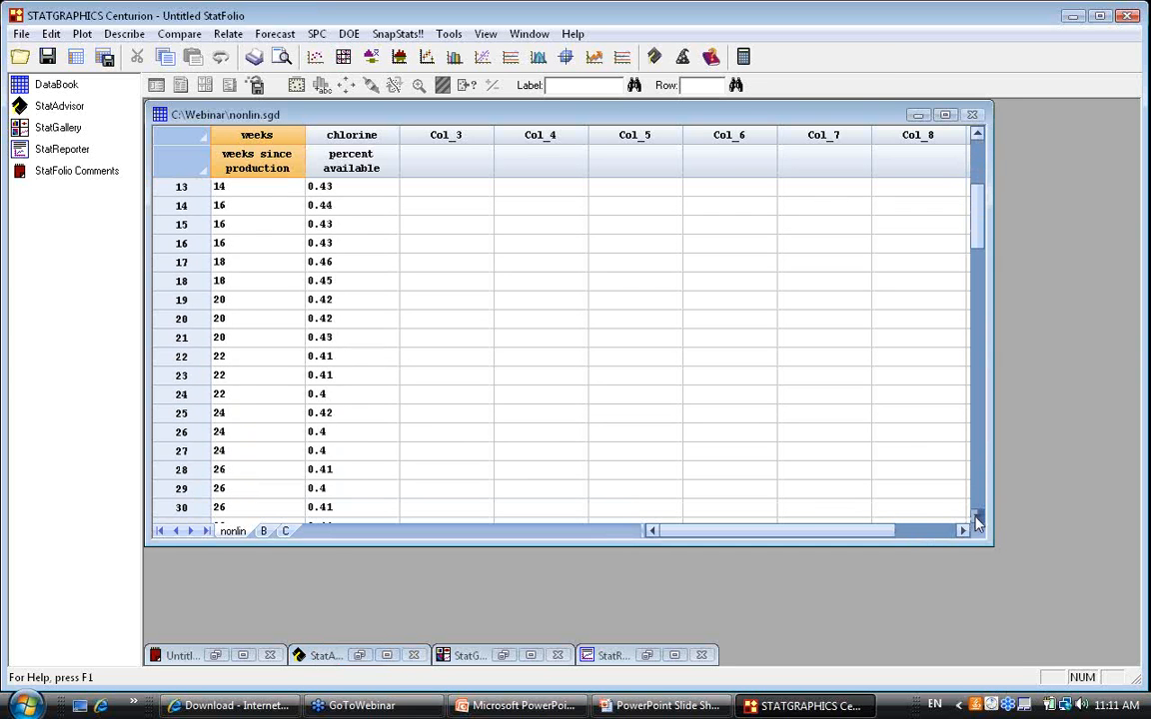
scroll(978, 521, down, 1)
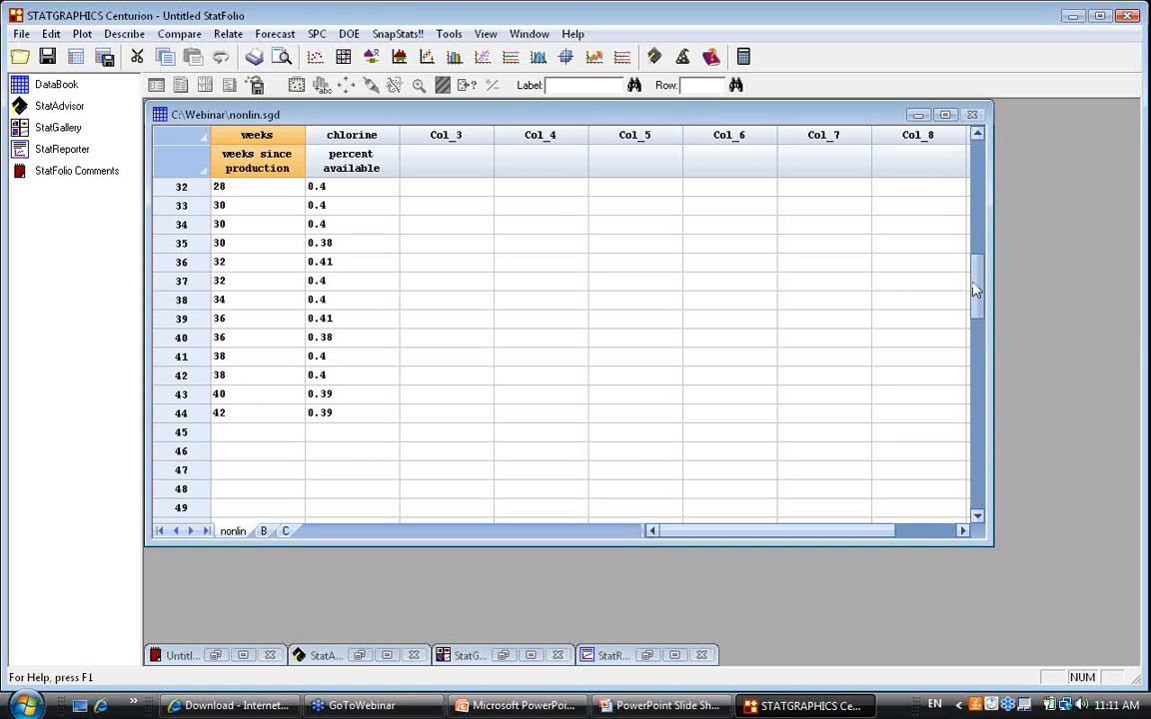
drag(977, 289, 982, 176)
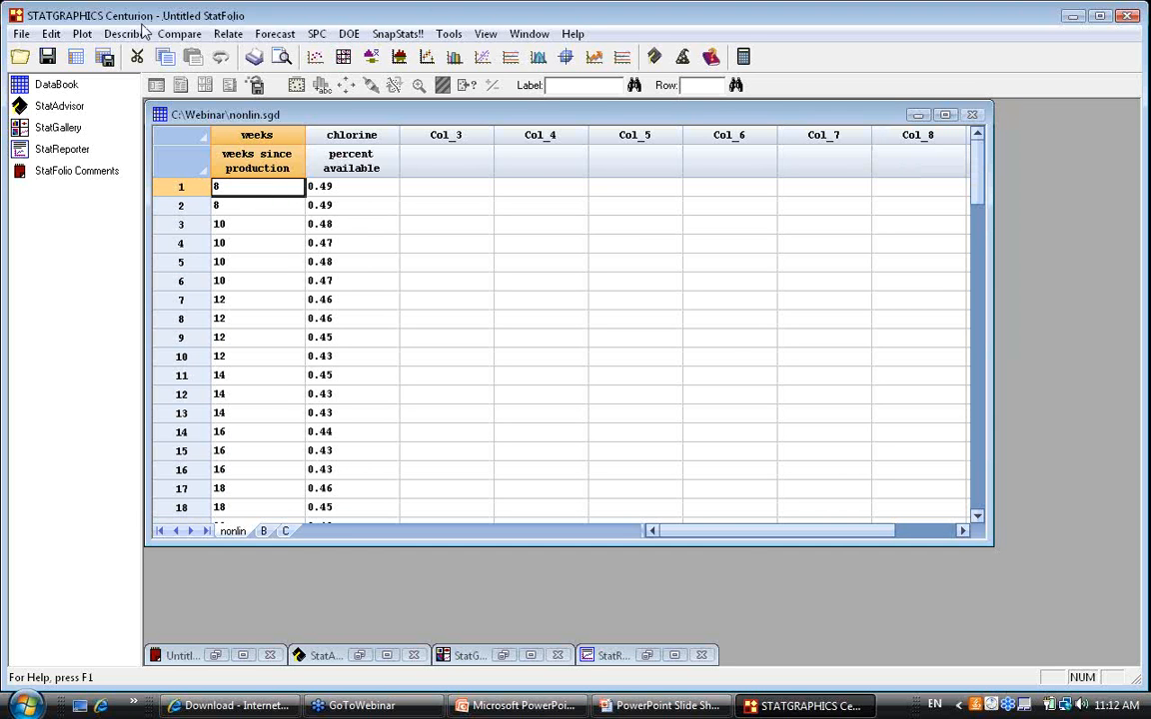
- Create an X-Y scatterplot with chlorine as Y and weeks as X, and enlarge the graph to fill the analysis window
click(82, 35)
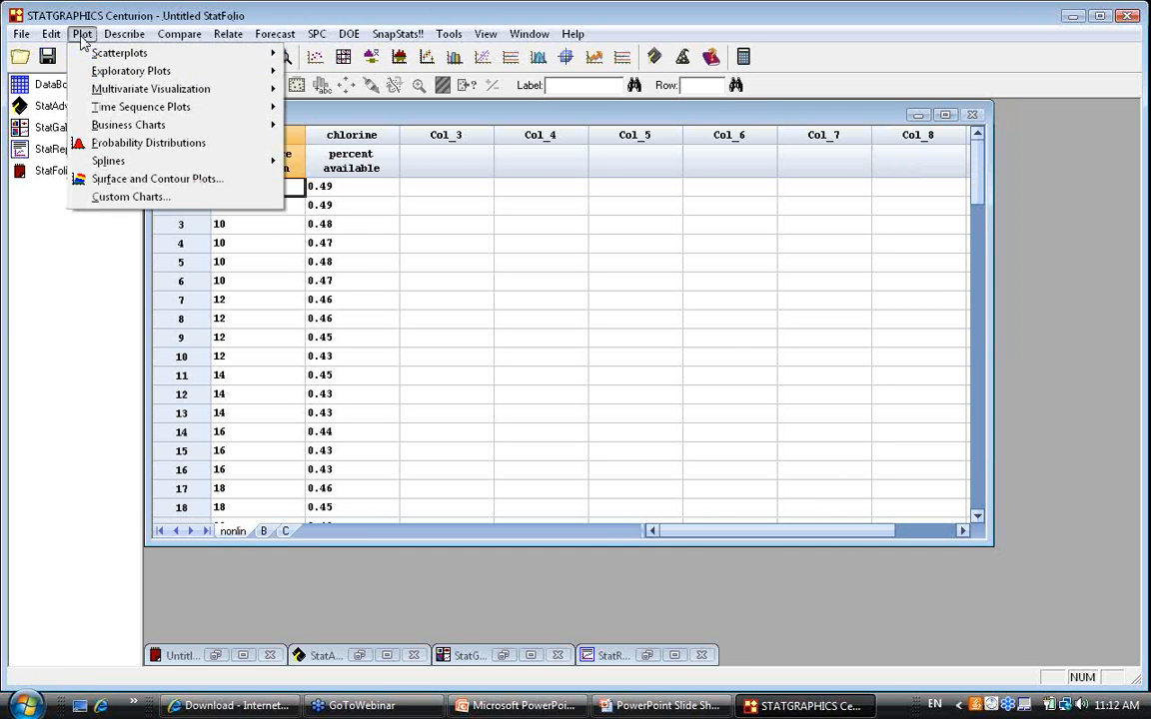
mouse_move(90, 52)
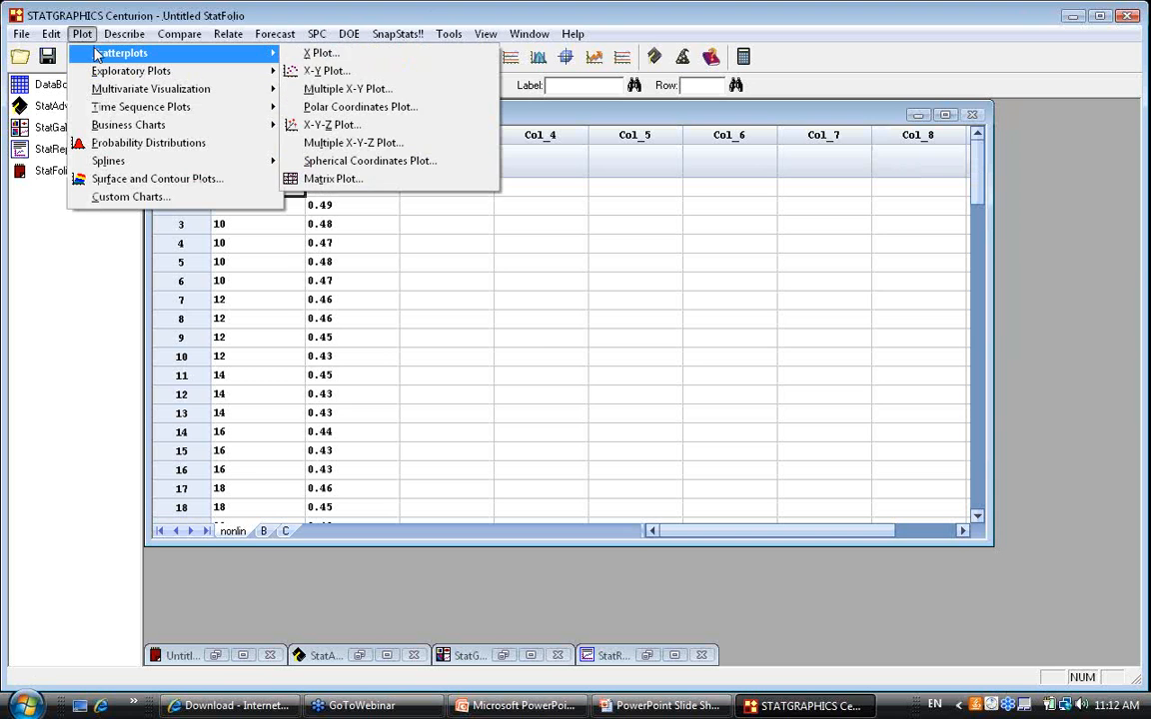
click(393, 73)
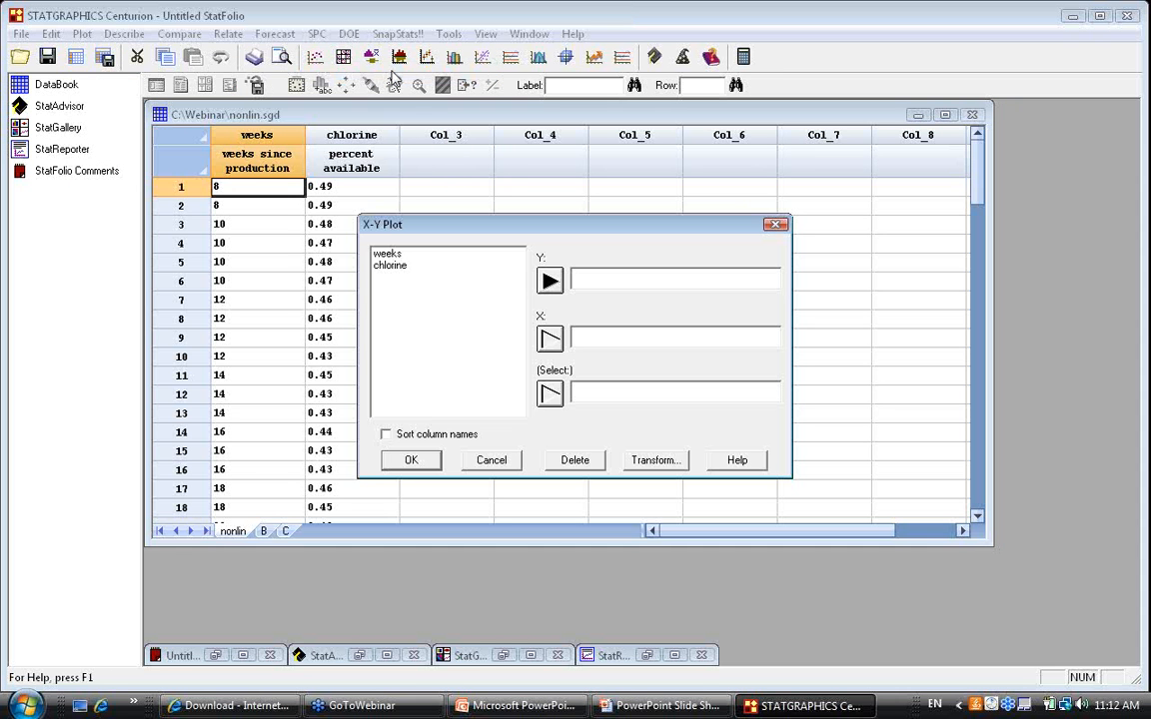
click(390, 265)
click(550, 281)
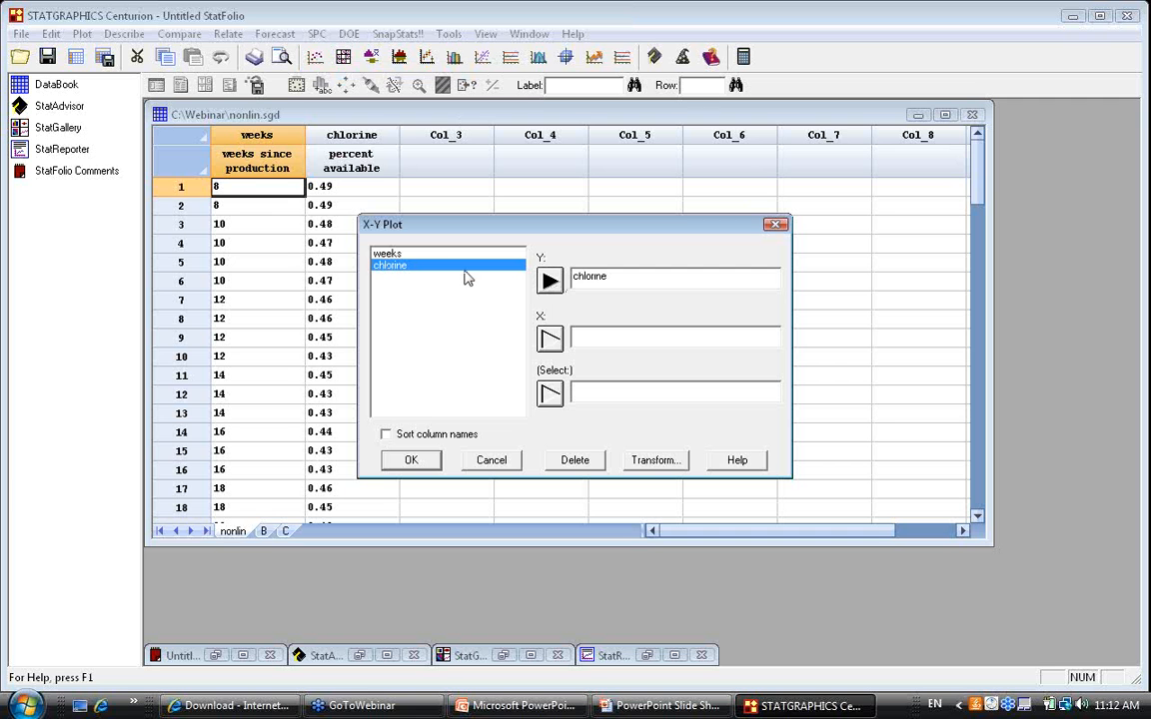
click(450, 256)
click(550, 339)
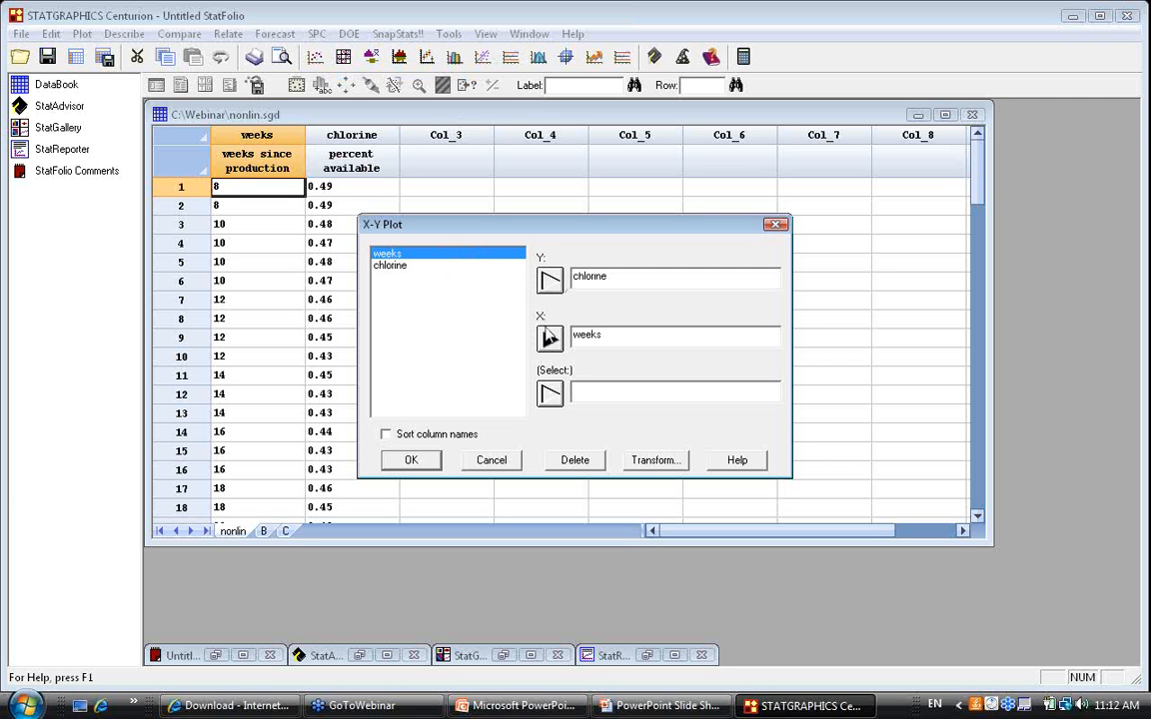
click(409, 461)
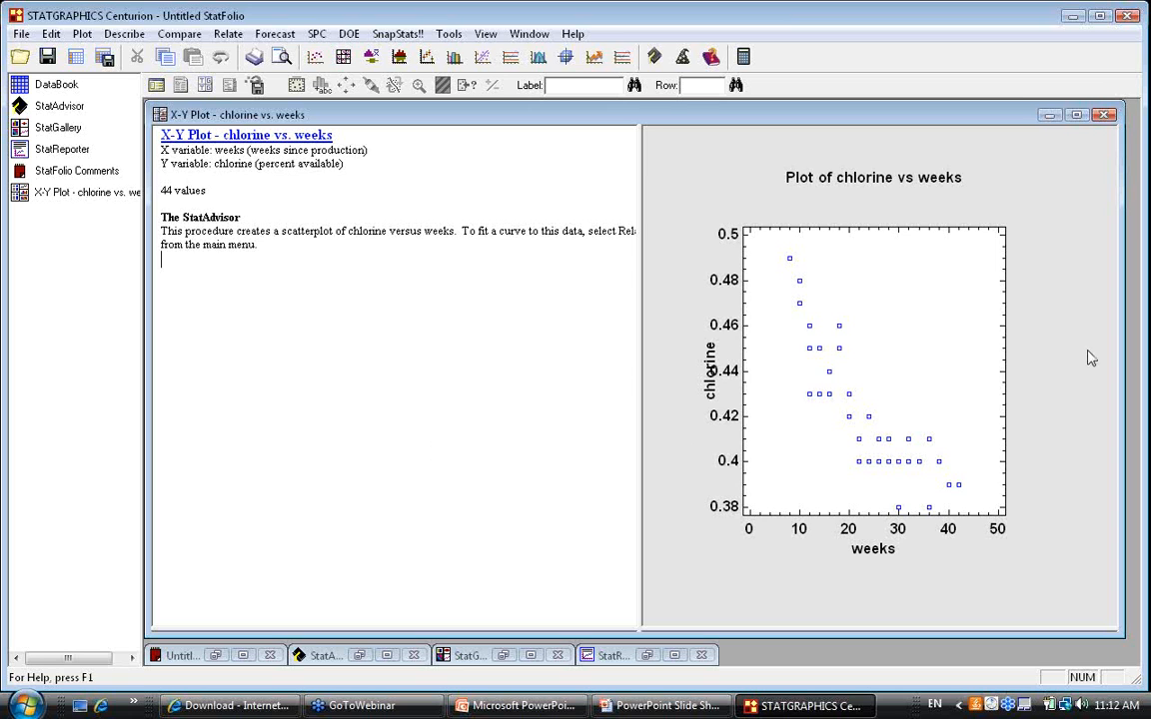
double_click(951, 358)
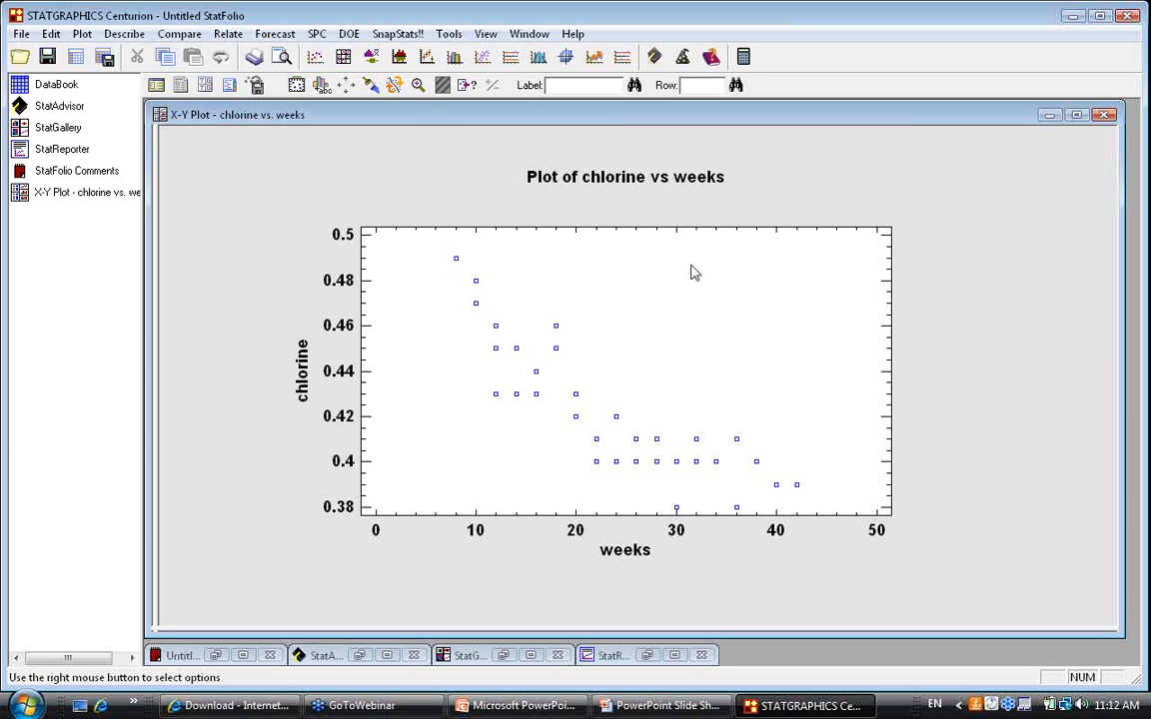
- Preview Robust Lowess smoothing on the chlorine versus weeks scatterplot, and discard it
click(366, 84)
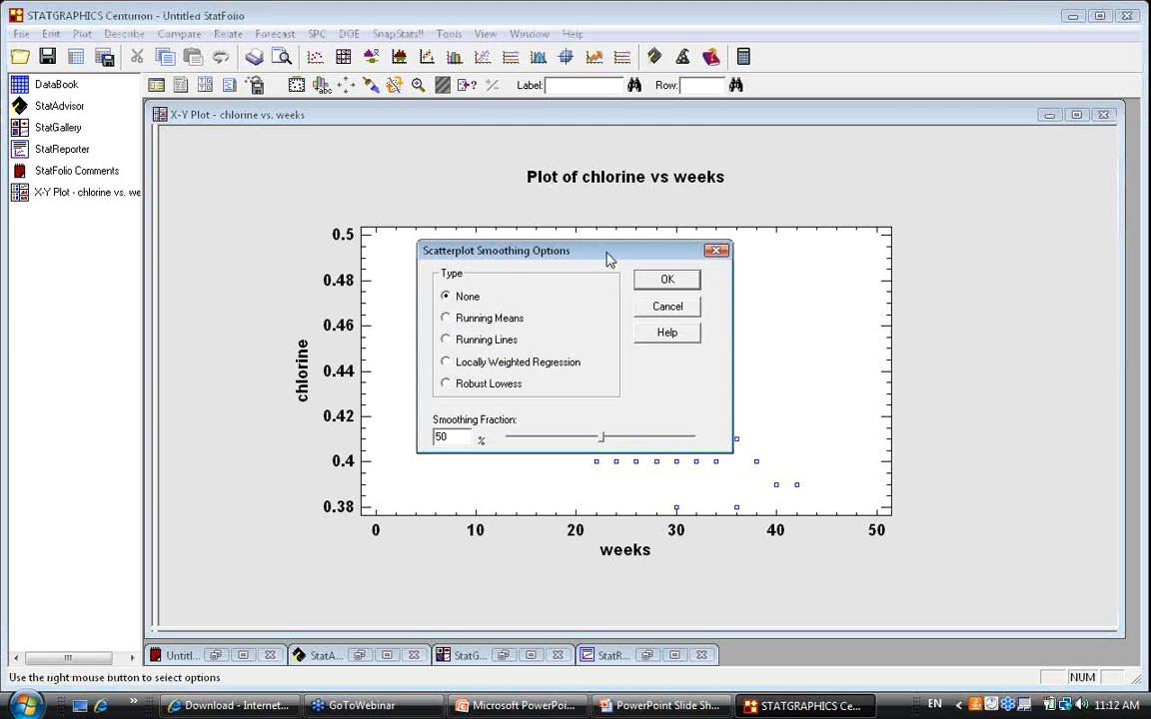
drag(587, 261, 967, 28)
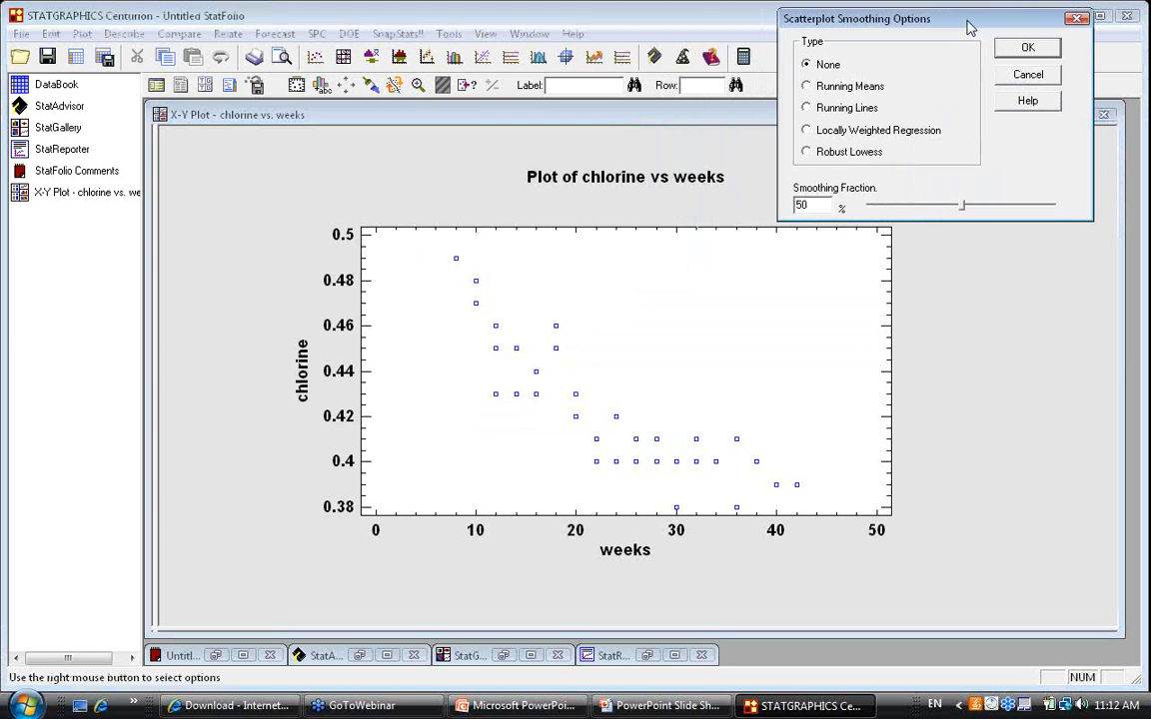
click(810, 154)
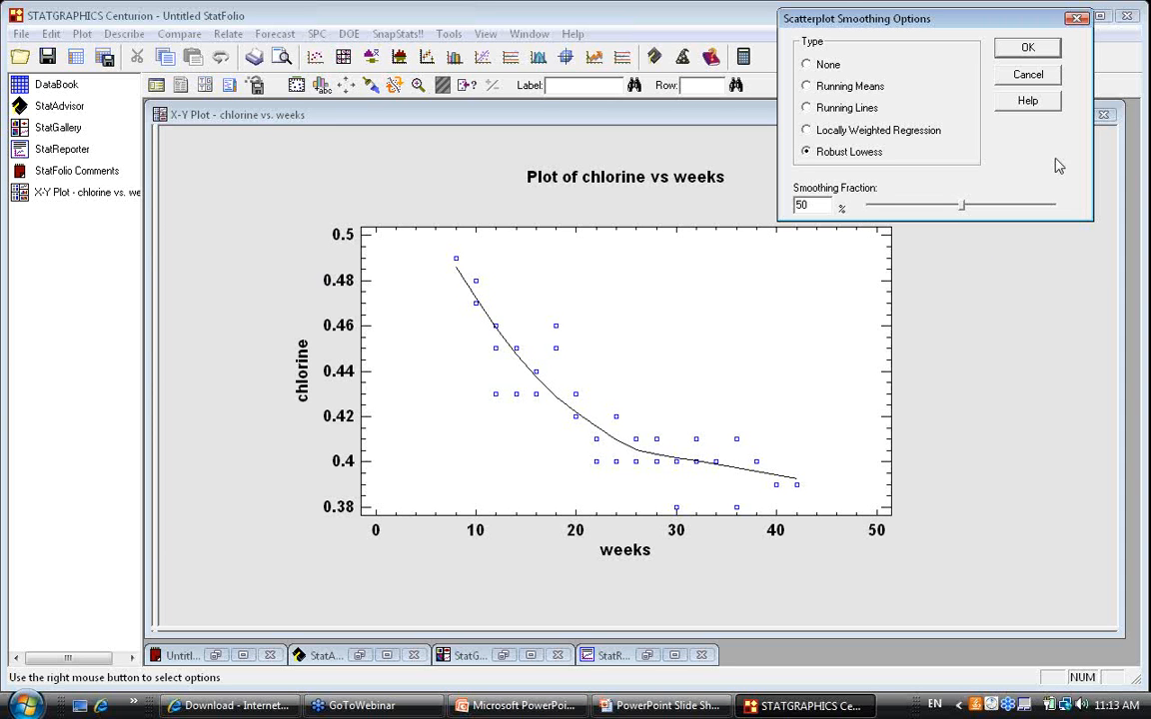
click(1026, 78)
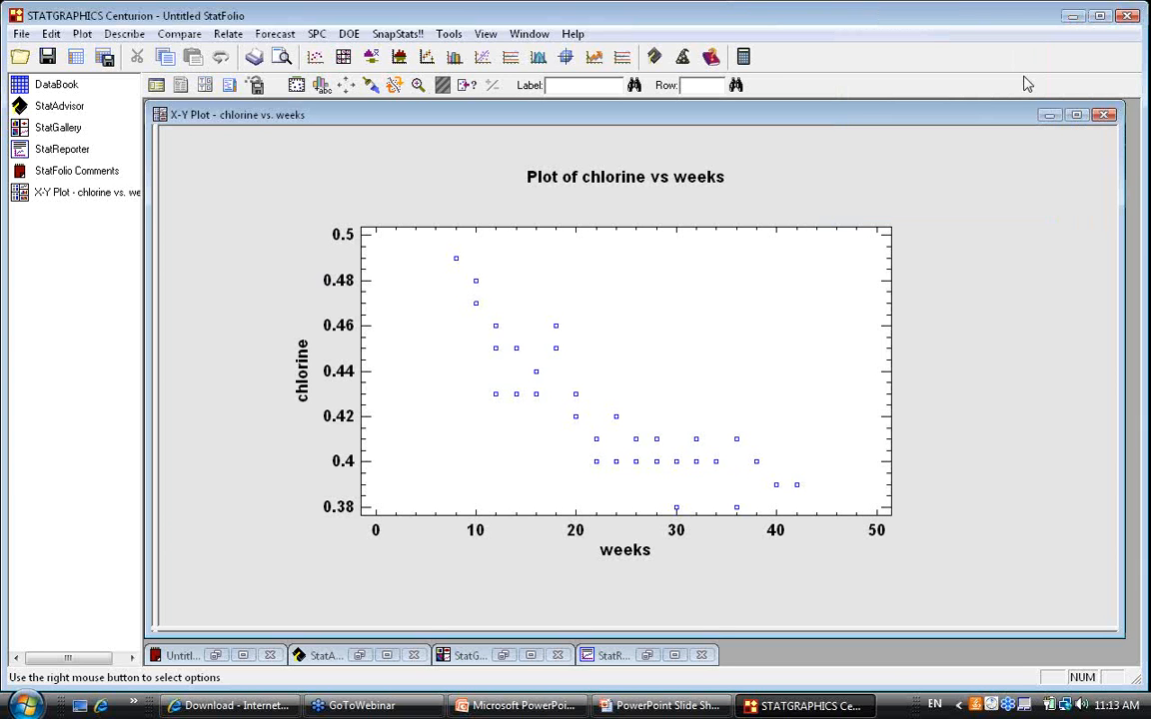
- Set up a one-factor Simple Regression with chlorine as Y, weeks as X and the Linear model including a constant
click(229, 36)
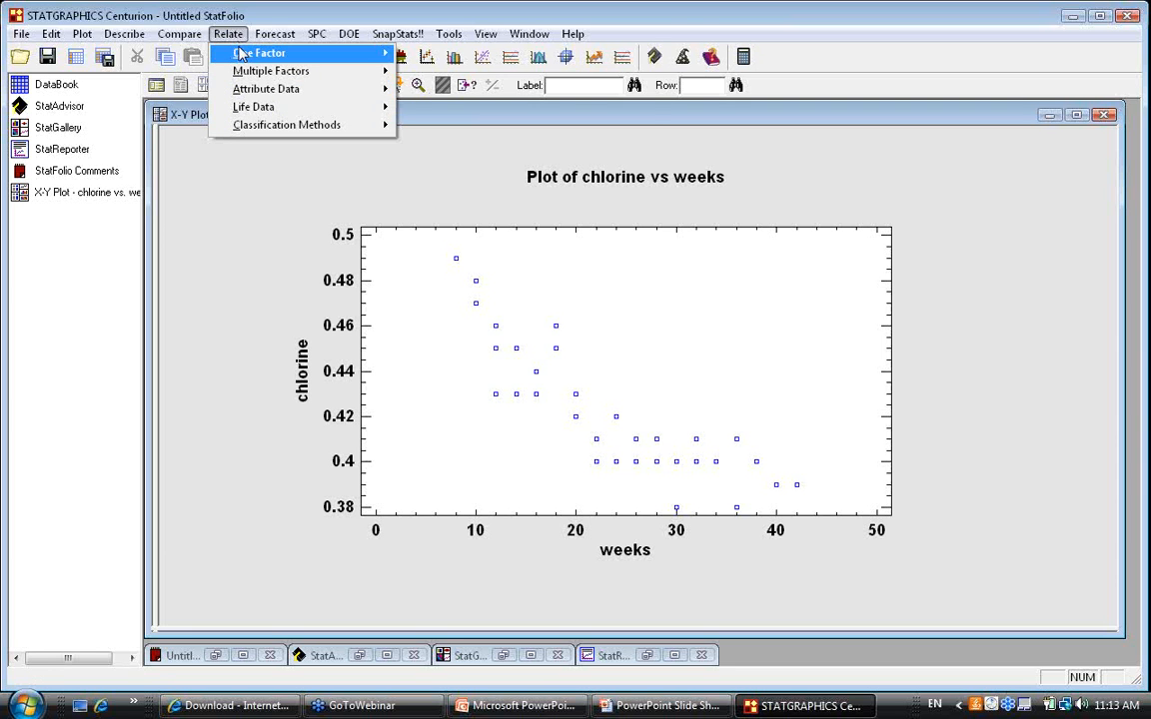
mouse_move(240, 54)
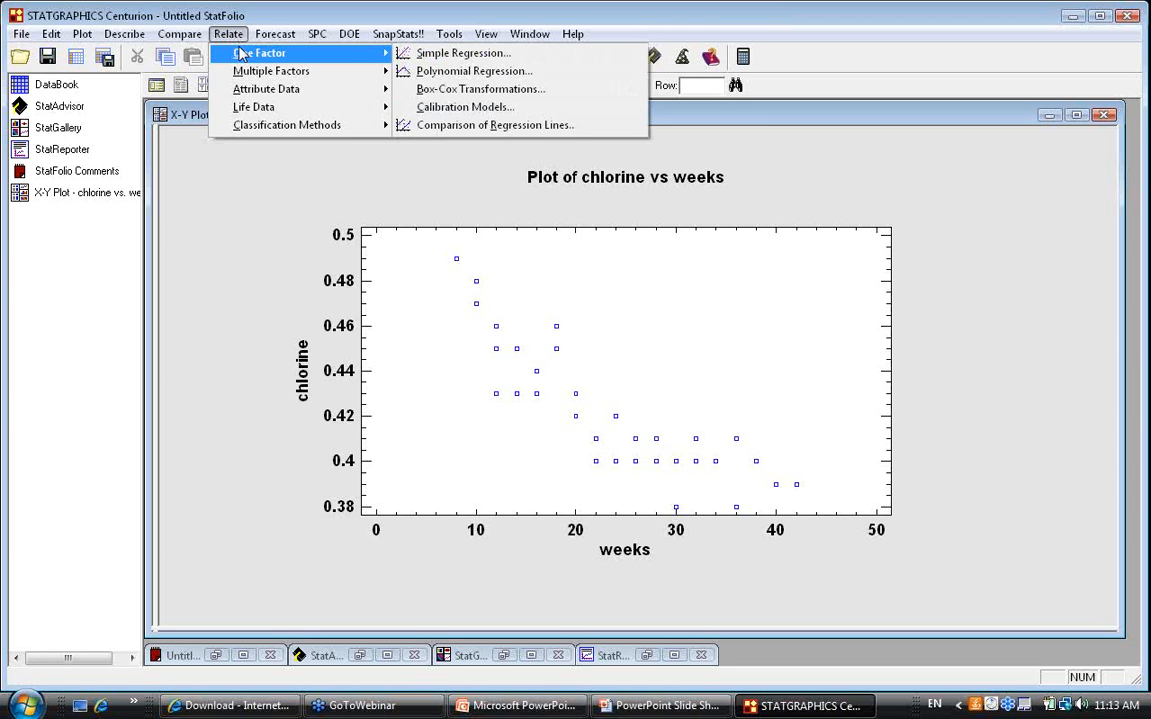
click(451, 55)
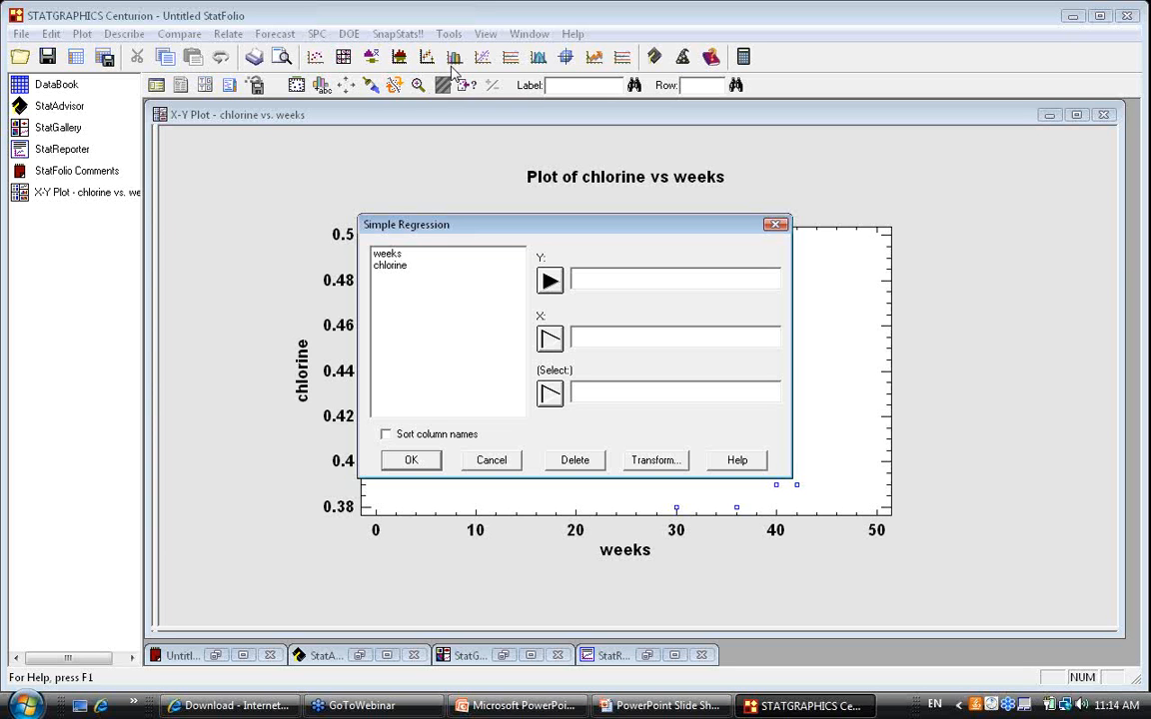
click(408, 269)
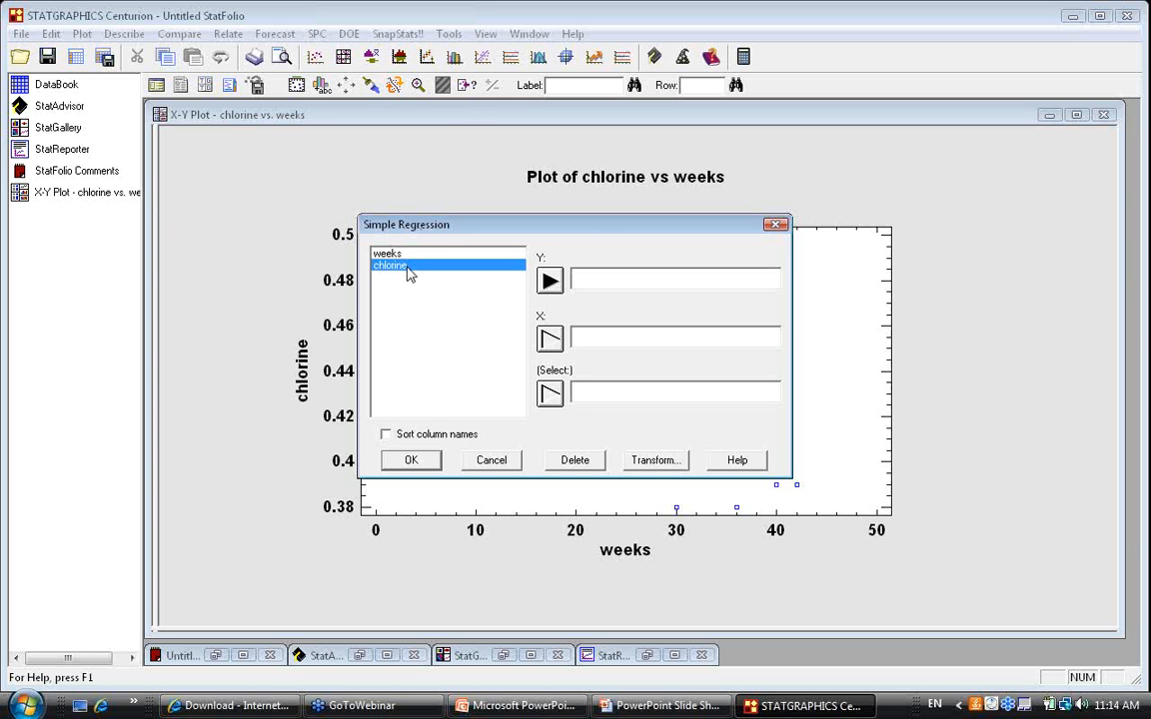
click(550, 281)
click(401, 254)
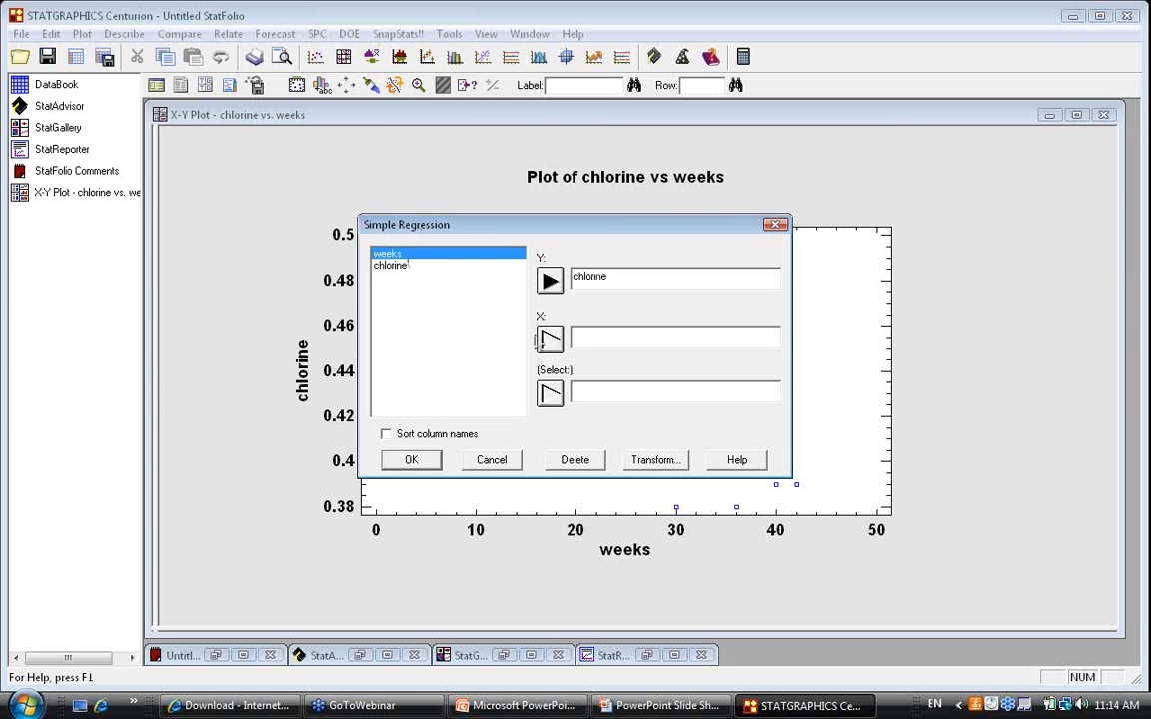
click(549, 339)
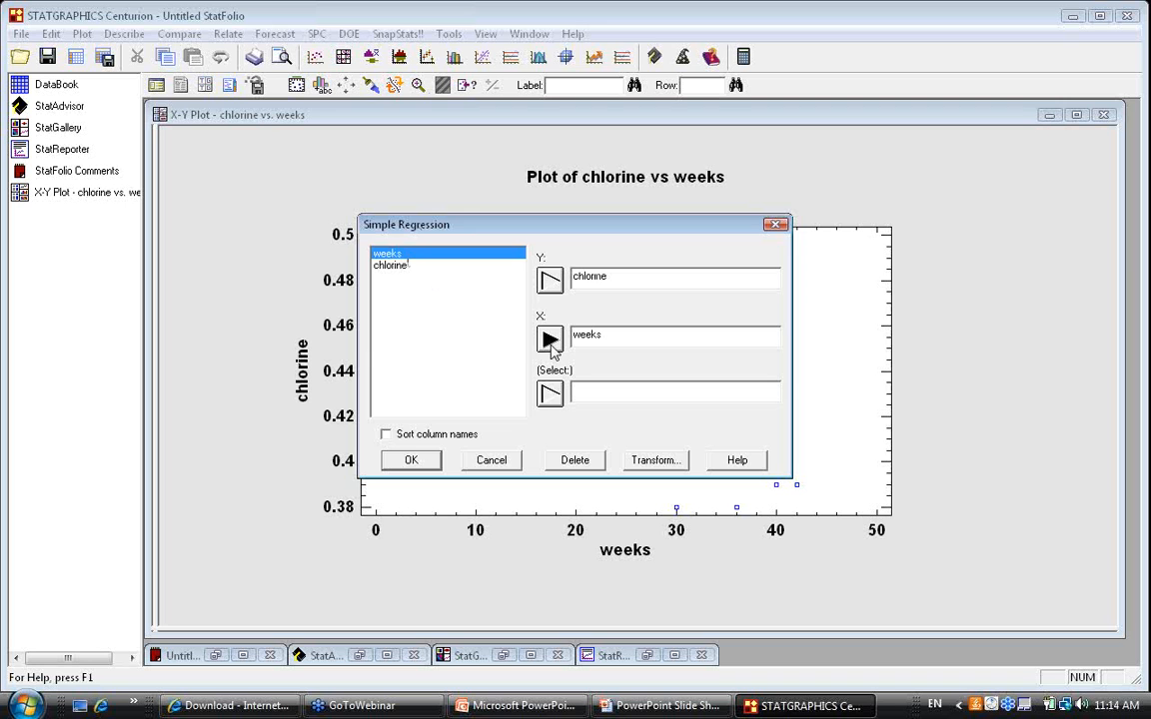
click(424, 460)
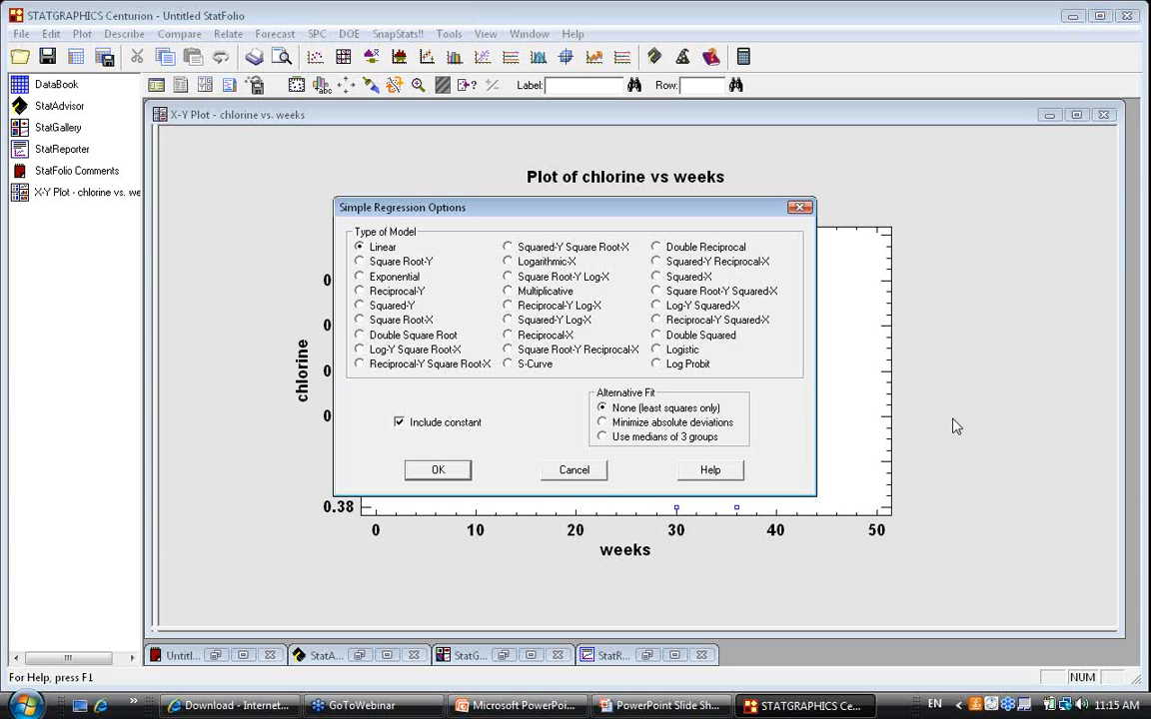
click(439, 470)
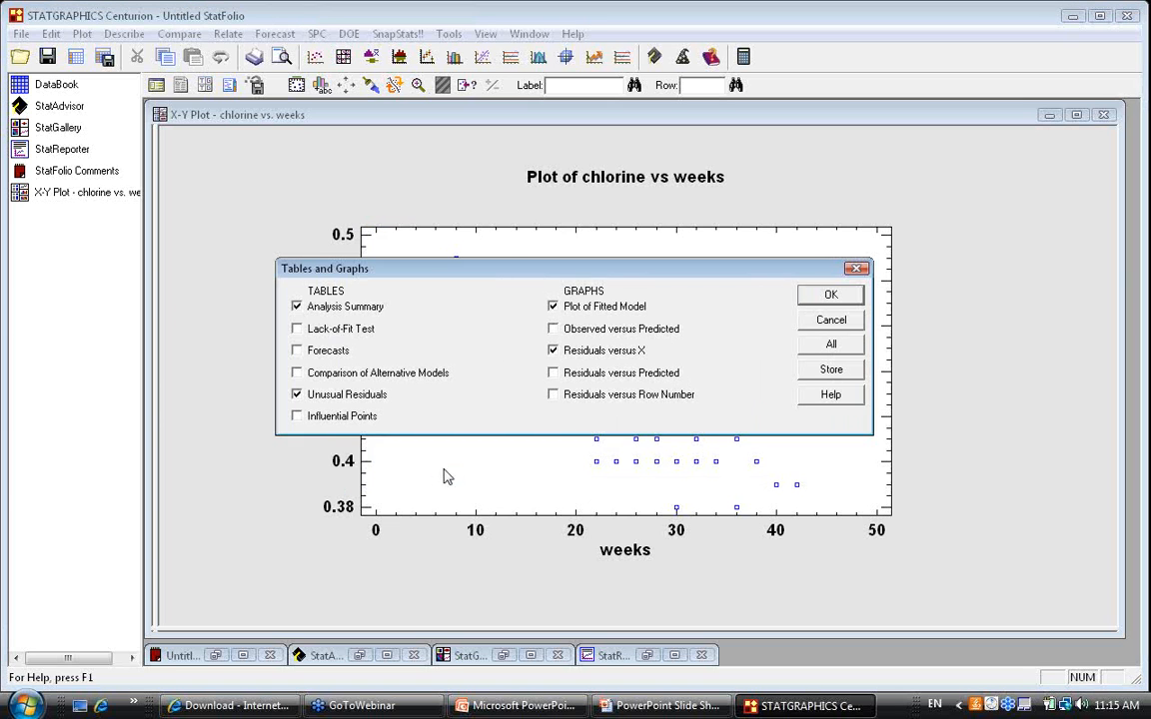
- Add the Lack-of-Fit Test and Comparison of Alternative Models tables to the regression output and generate the results
click(302, 330)
click(320, 378)
click(828, 296)
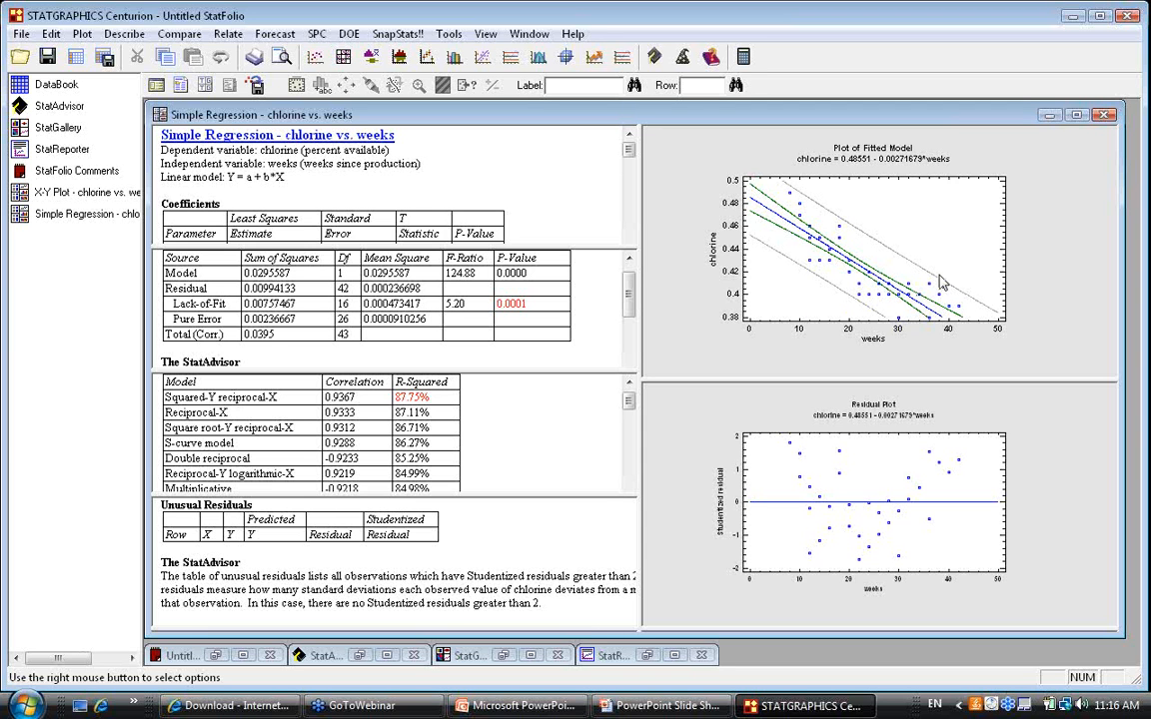
- Enlarge the Plot of Fitted Model and remove the confidence limits from it, keeping the prediction limits
double_click(1017, 253)
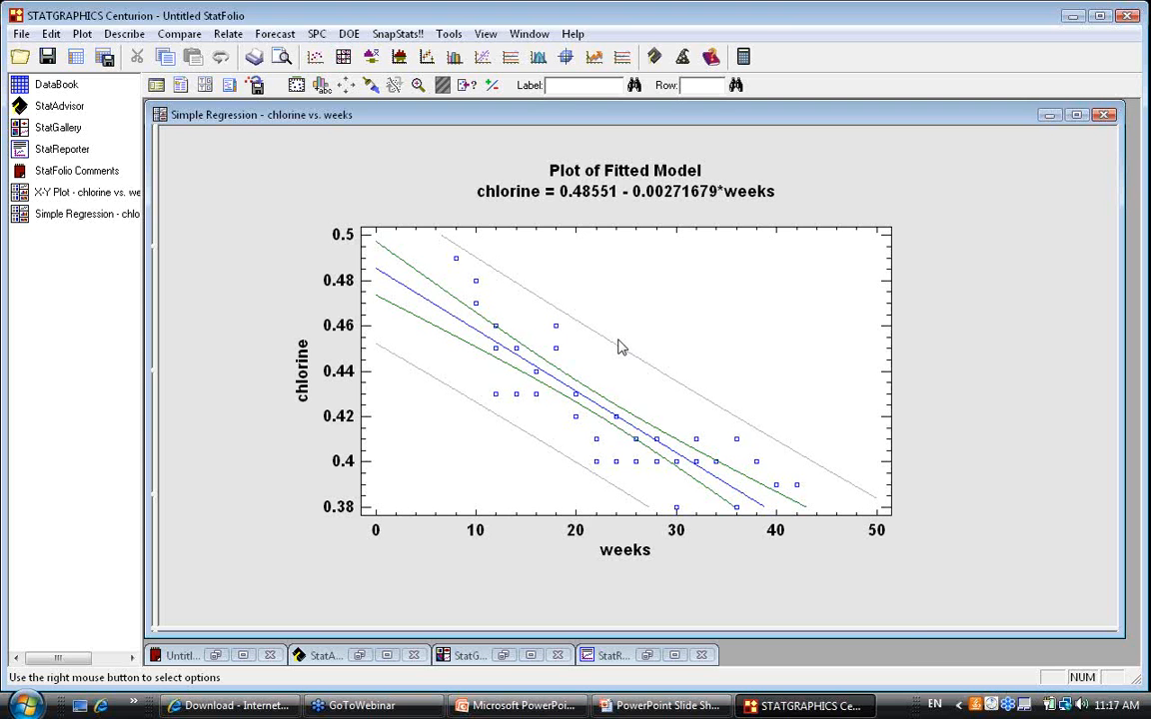
right_click(650, 227)
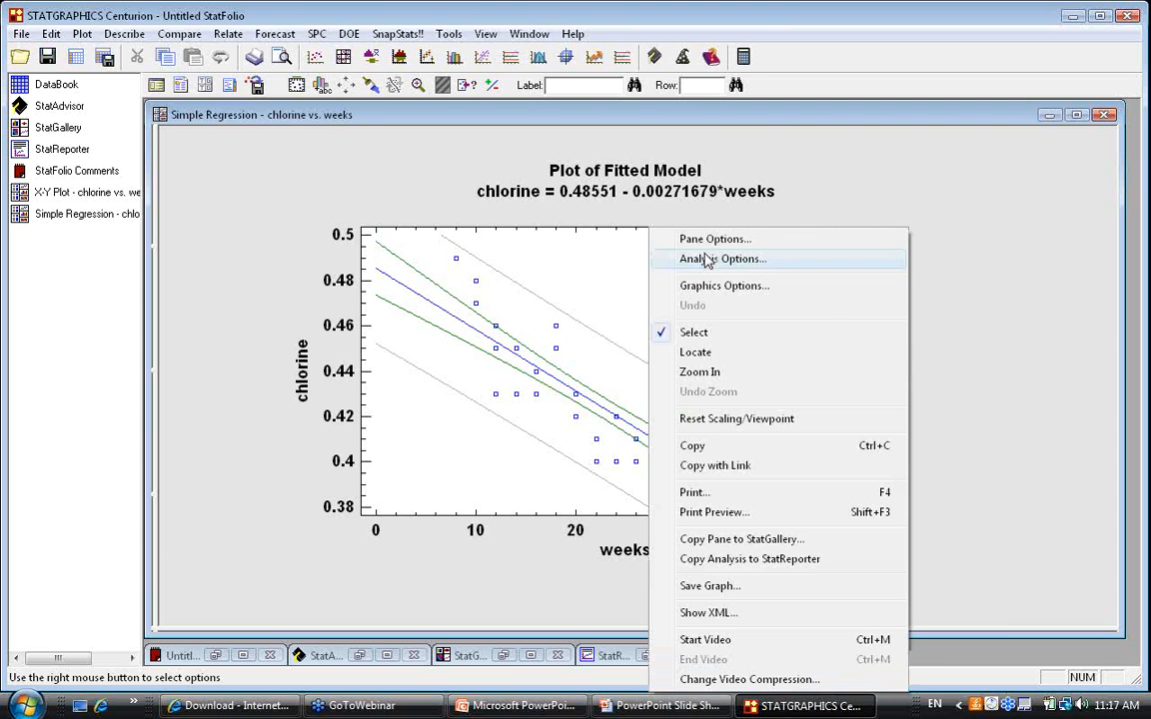
click(706, 244)
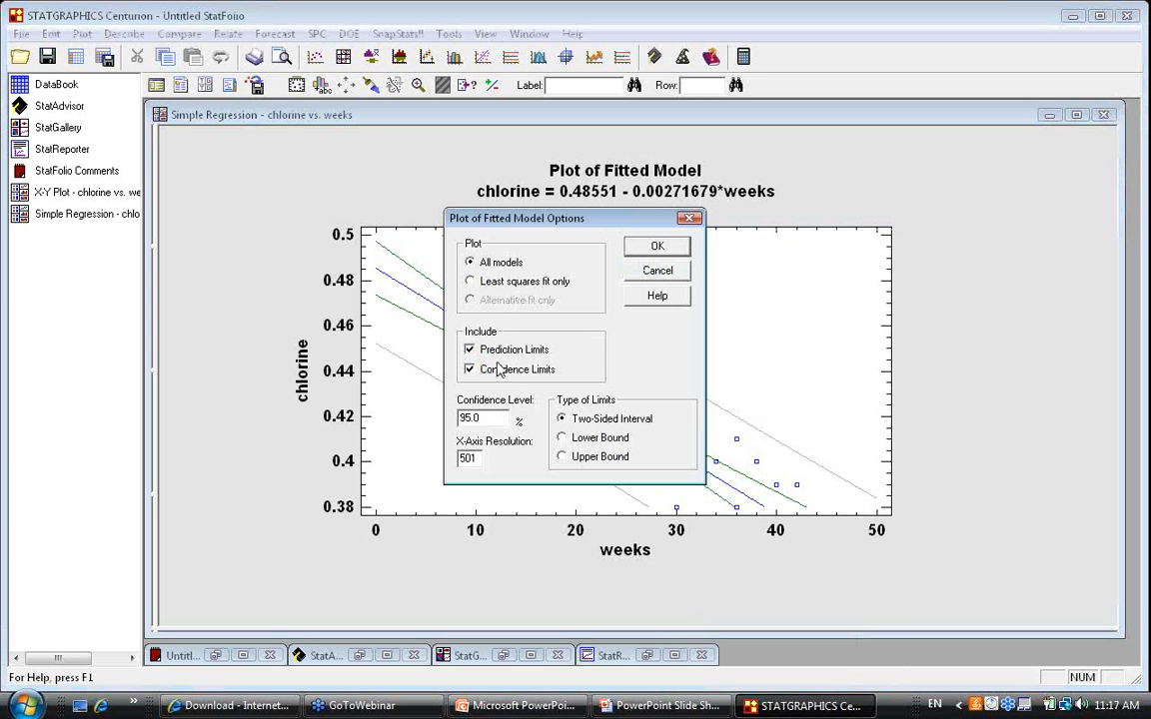
click(497, 371)
click(657, 246)
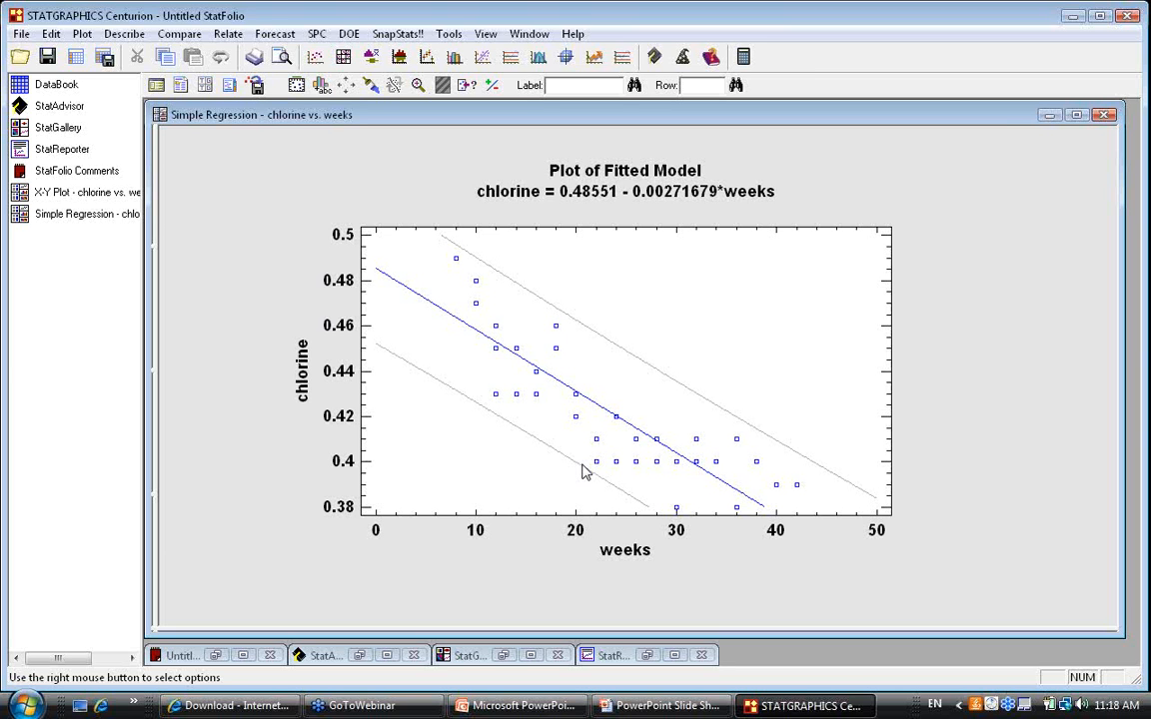
- Change the Plot of Fitted Model's prediction limits to Lower Bound only and return to the multi-pane view
right_click(700, 231)
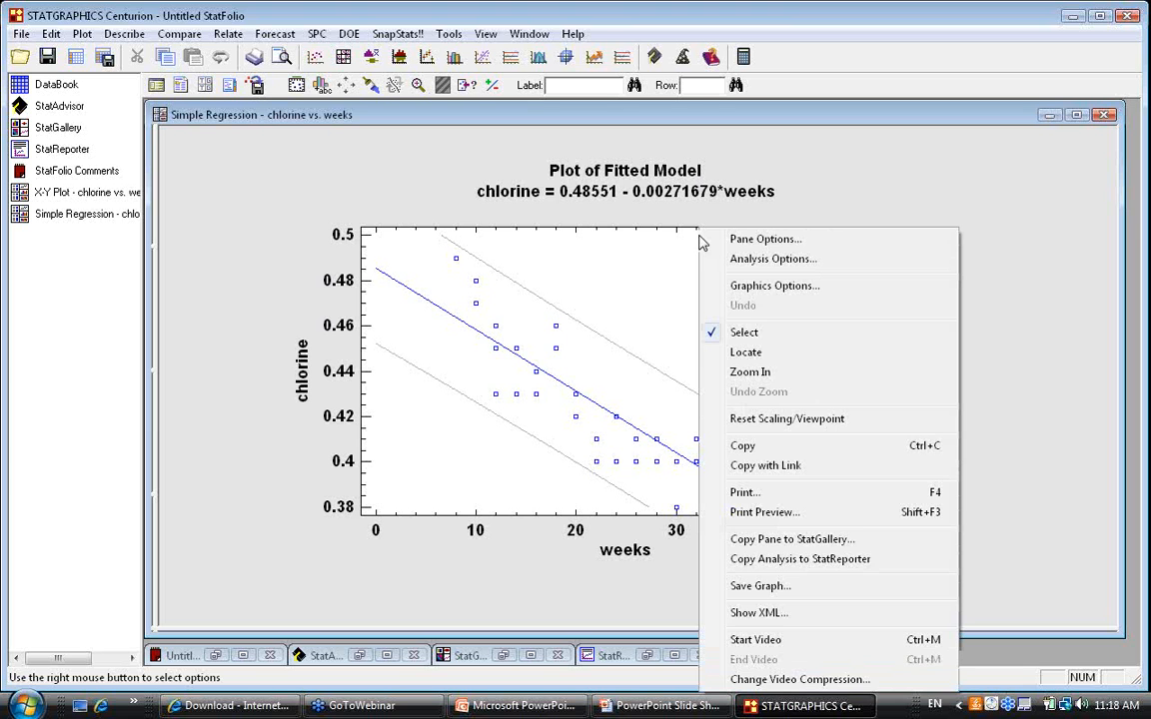
click(764, 238)
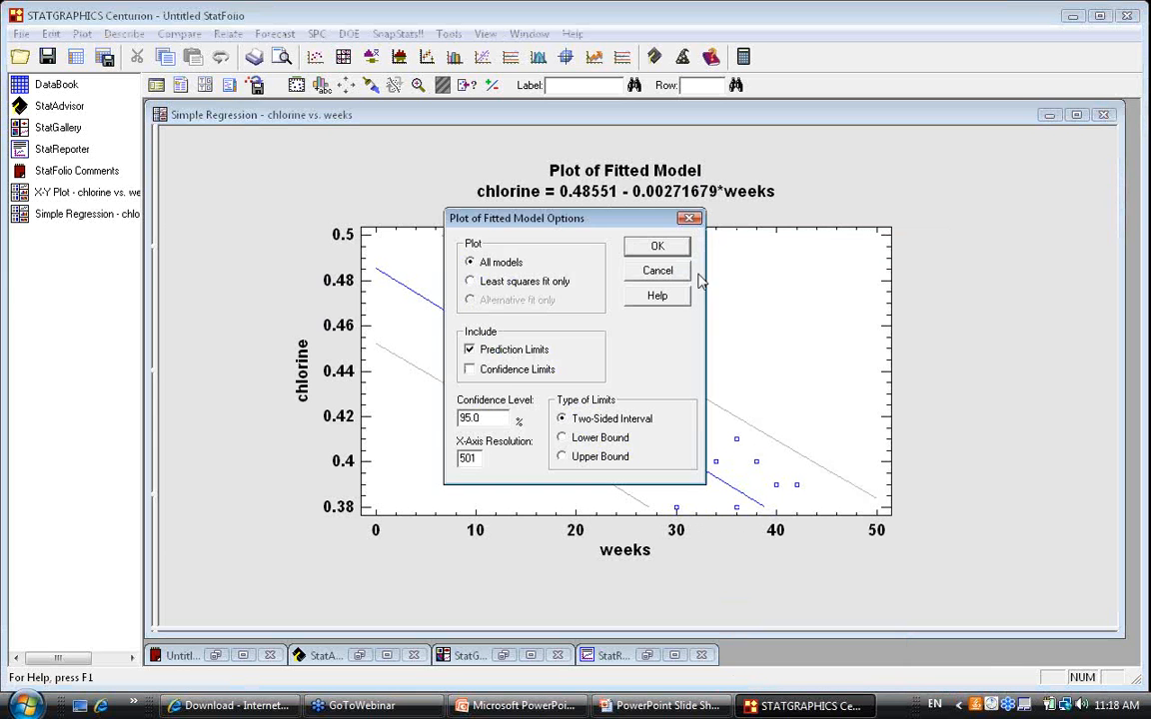
click(599, 437)
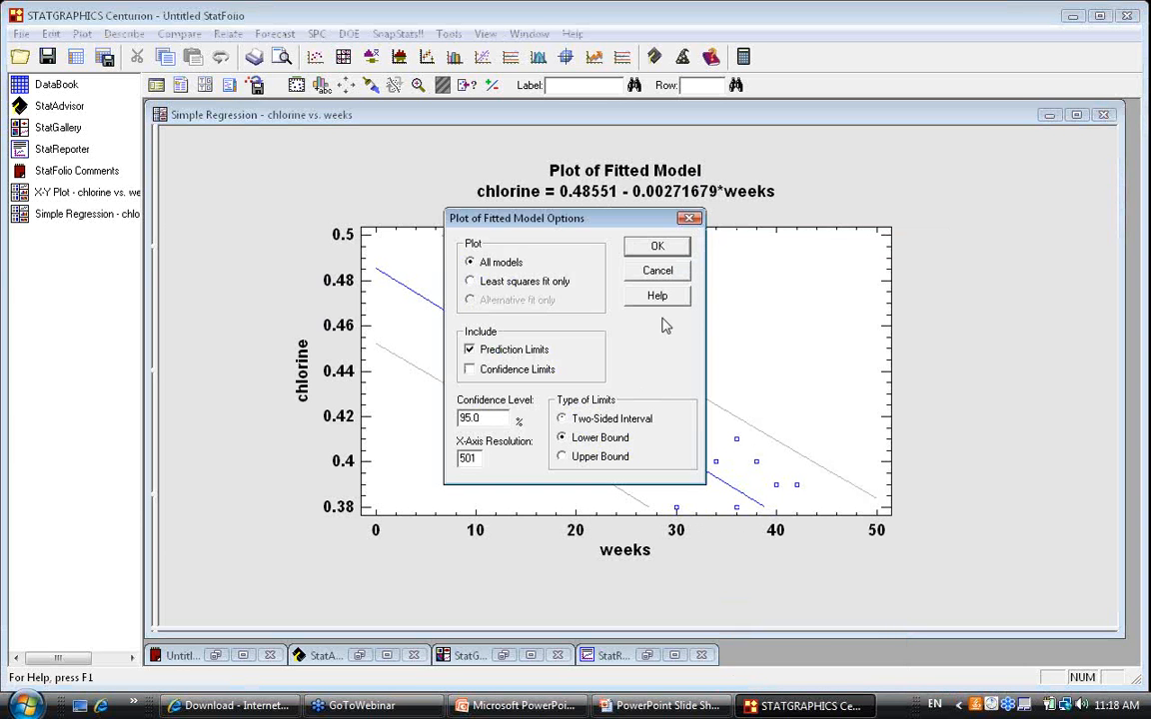
click(648, 249)
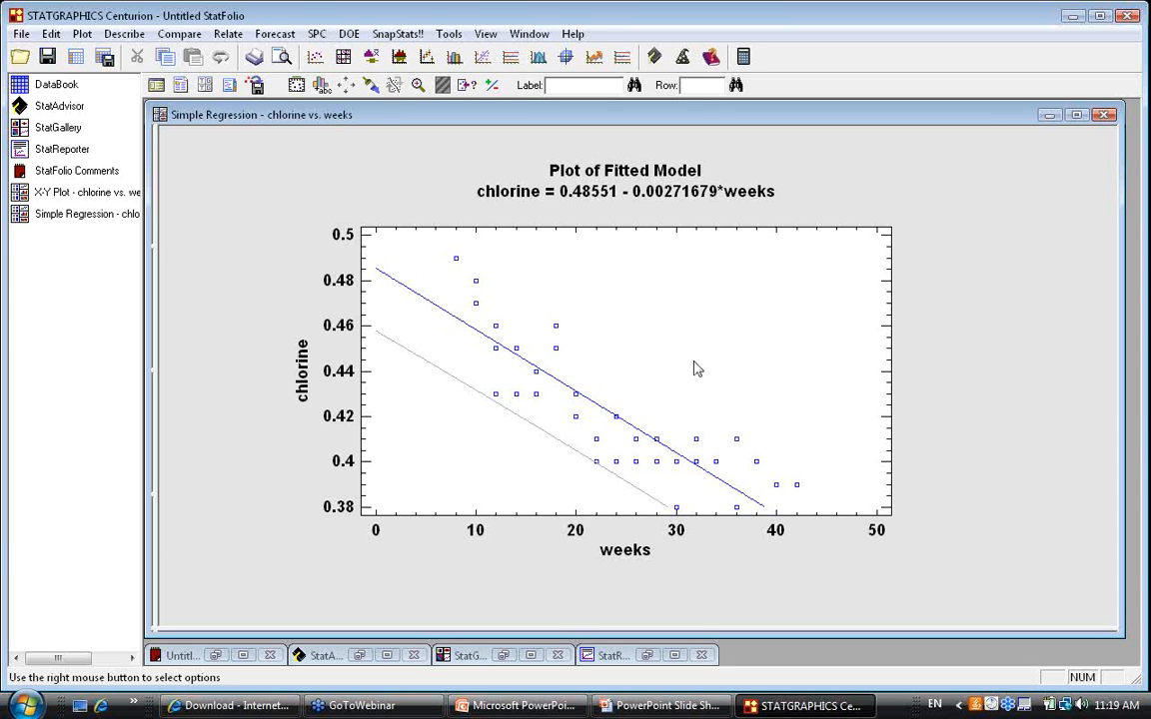
double_click(984, 366)
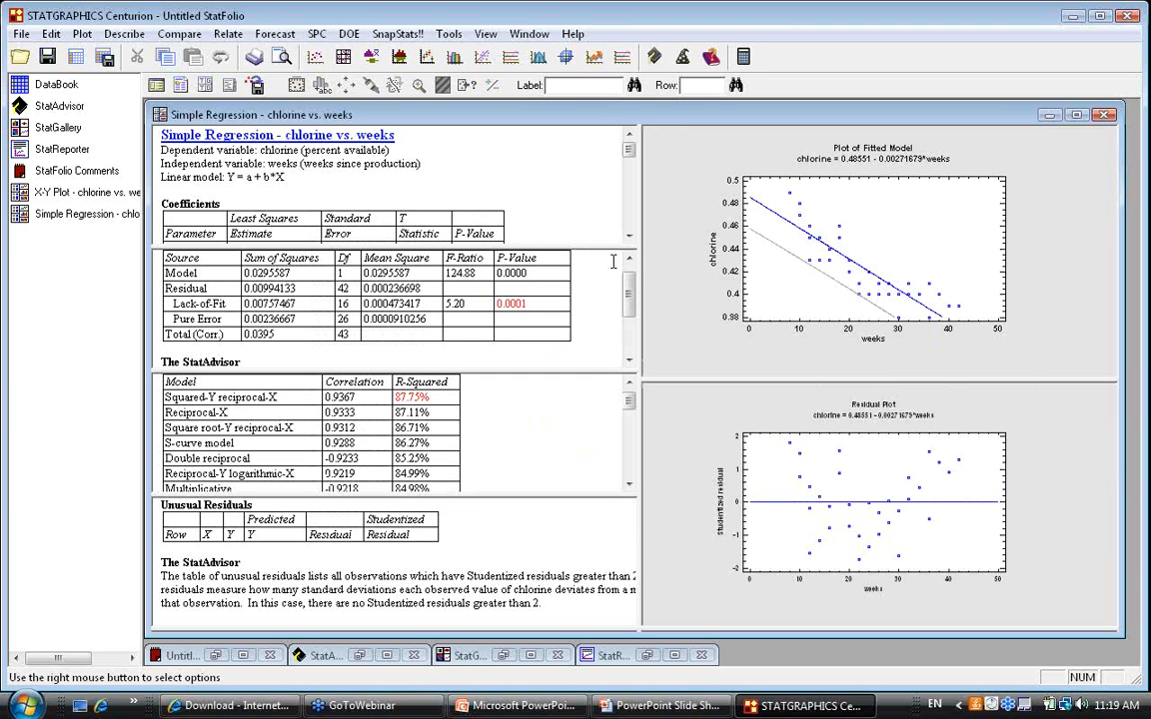
- Examine the linear regression summary, checking the coefficients, the model's P-value in the Analysis of Variance and the R-squared
double_click(443, 180)
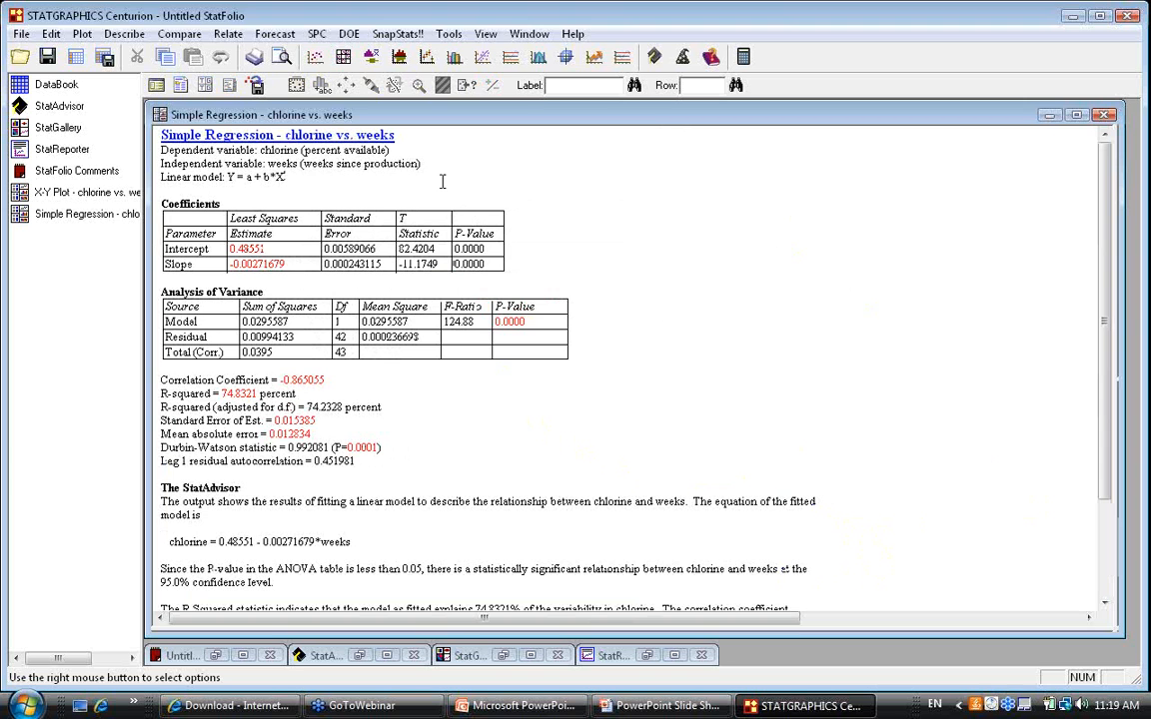
click(295, 260)
drag(536, 321, 496, 321)
click(548, 321)
drag(257, 393, 223, 395)
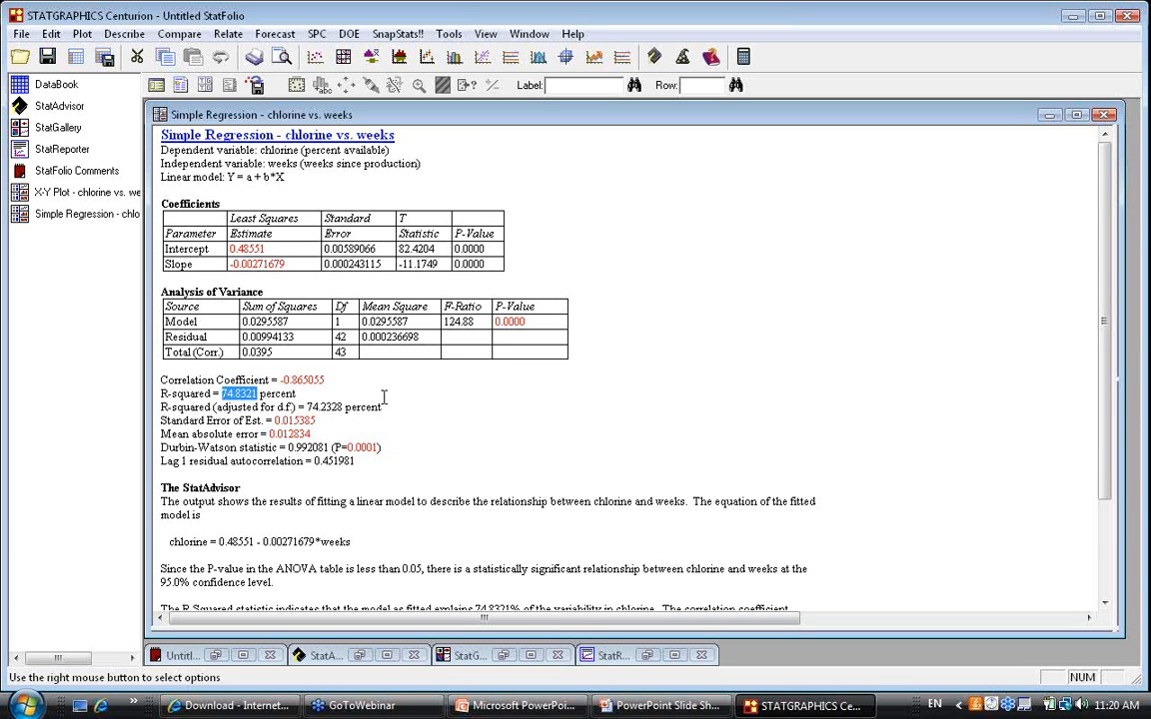
double_click(522, 260)
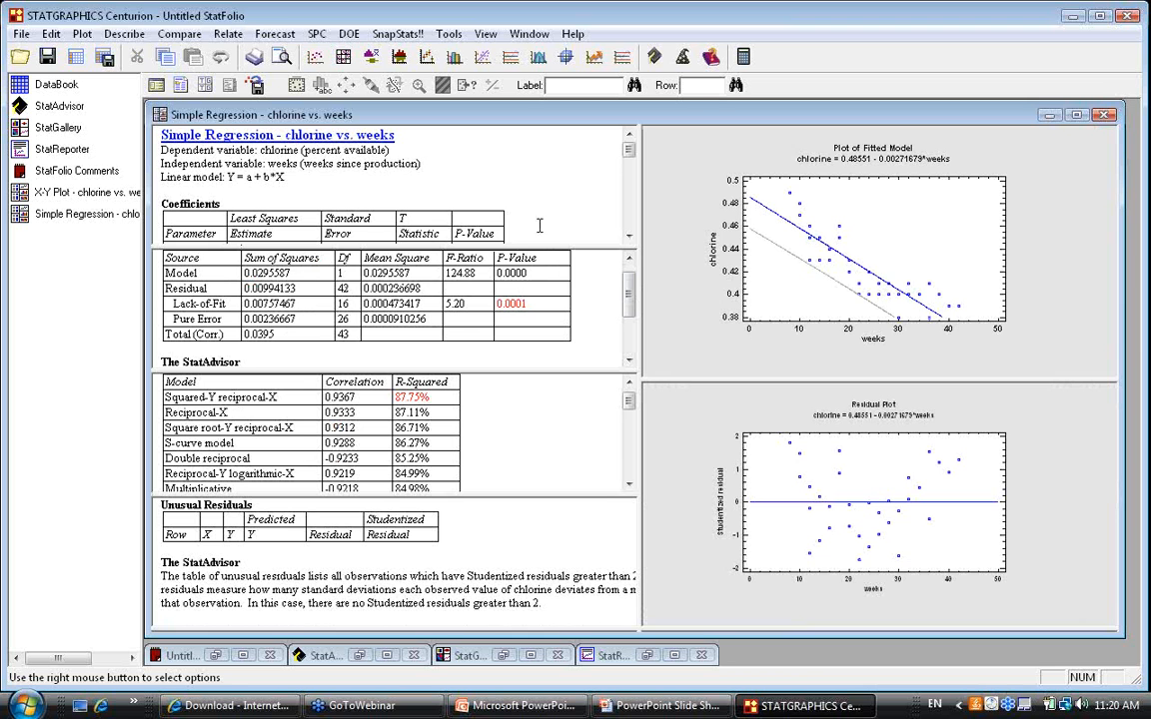
- Review the enlarged Analysis of Variance with Lack-of-Fit table and the Comparison of Alternative Models table
double_click(582, 292)
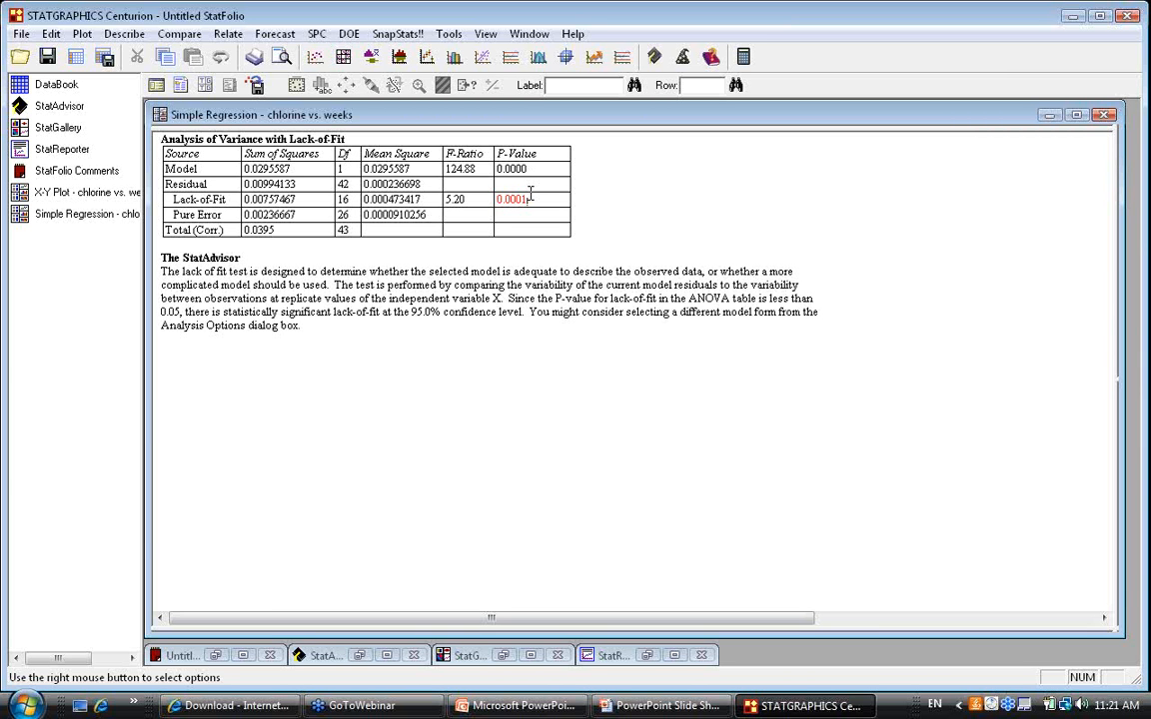
double_click(599, 191)
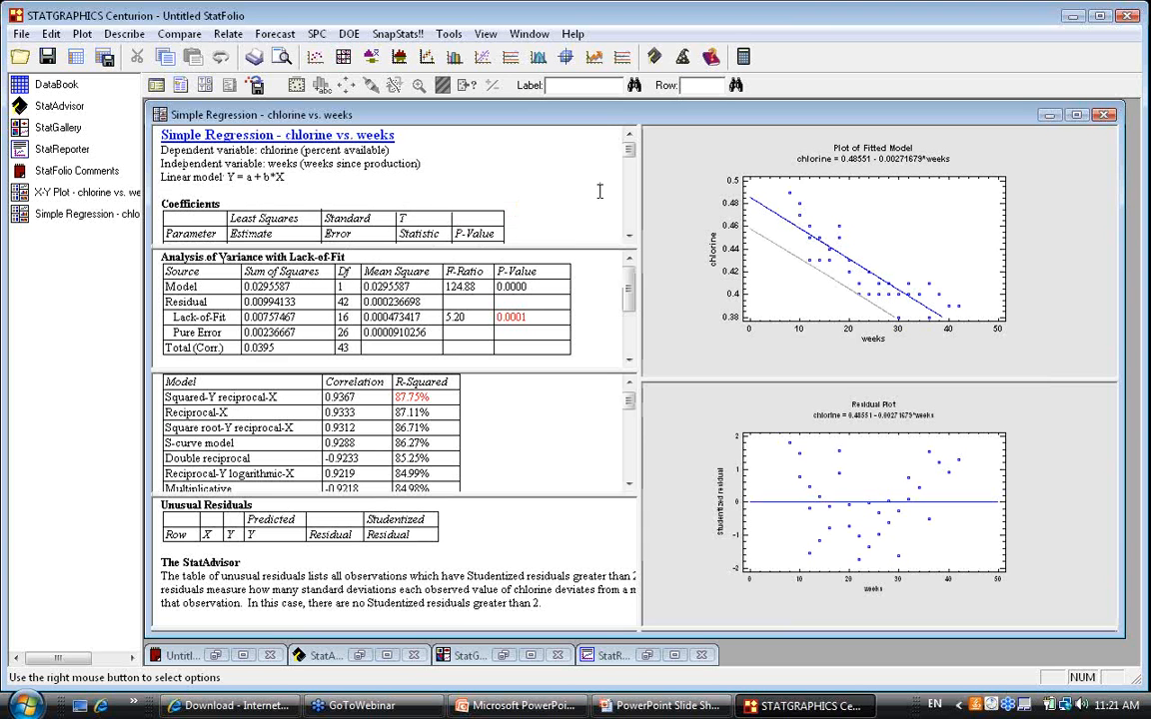
double_click(524, 416)
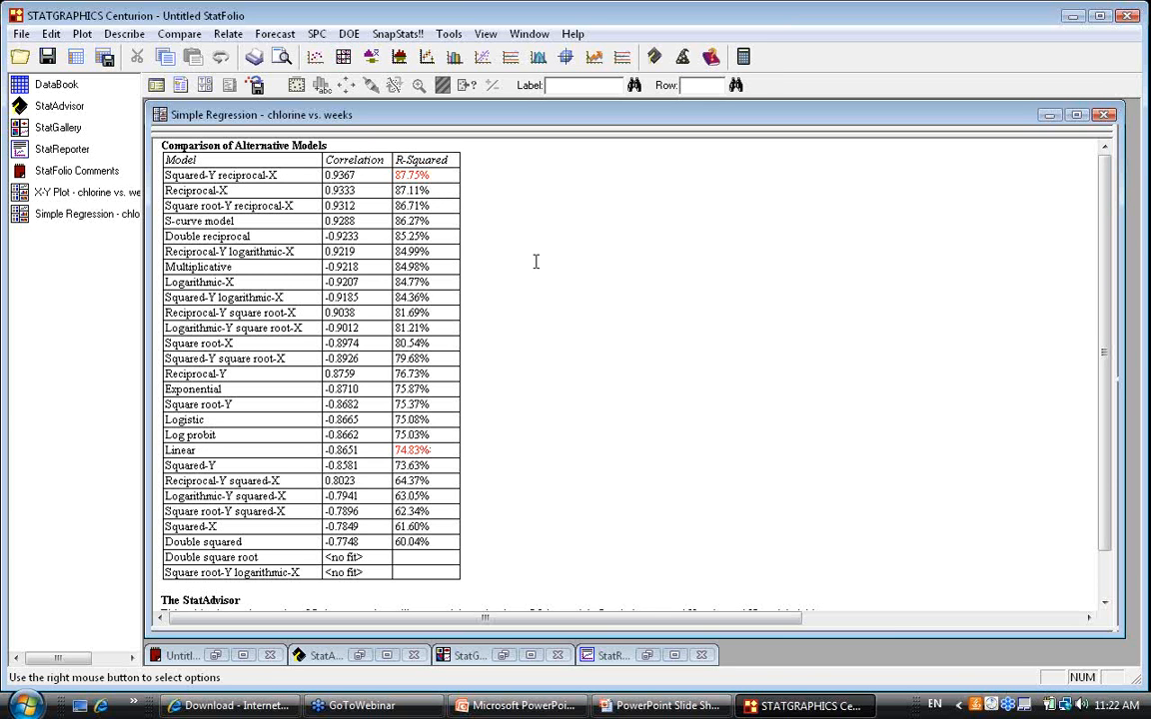
double_click(475, 213)
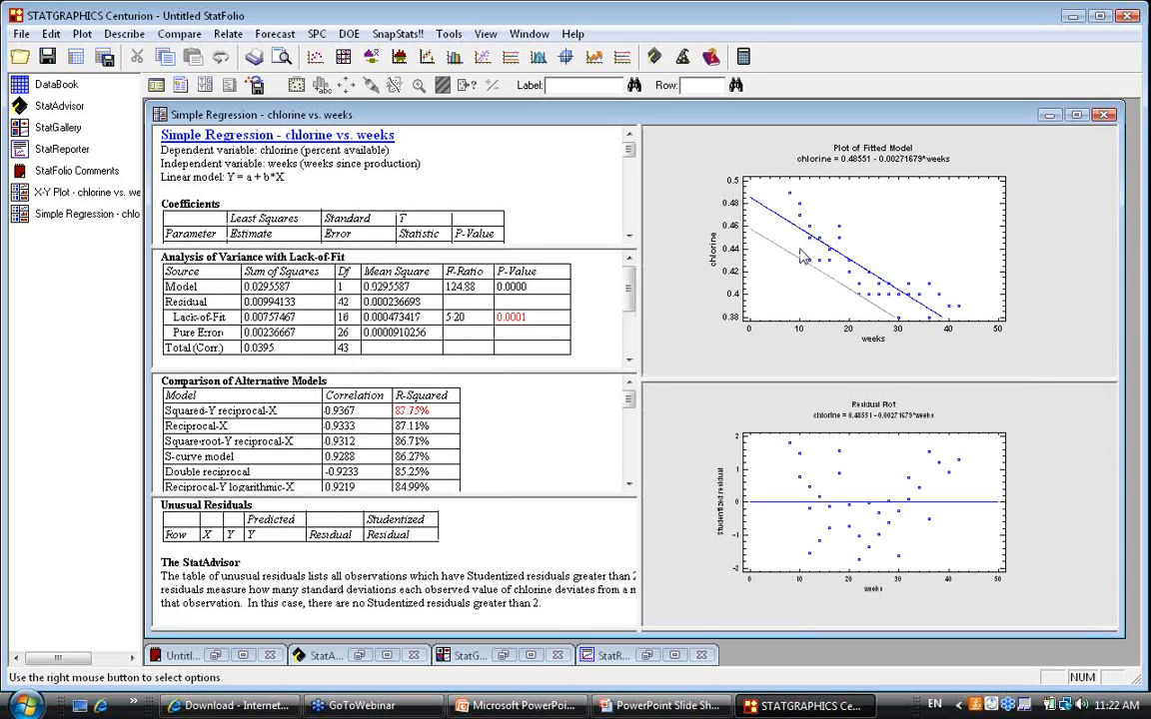
- Enlarge the Plot of Fitted Model and refit the regression with the Reciprocal-X model
double_click(800, 258)
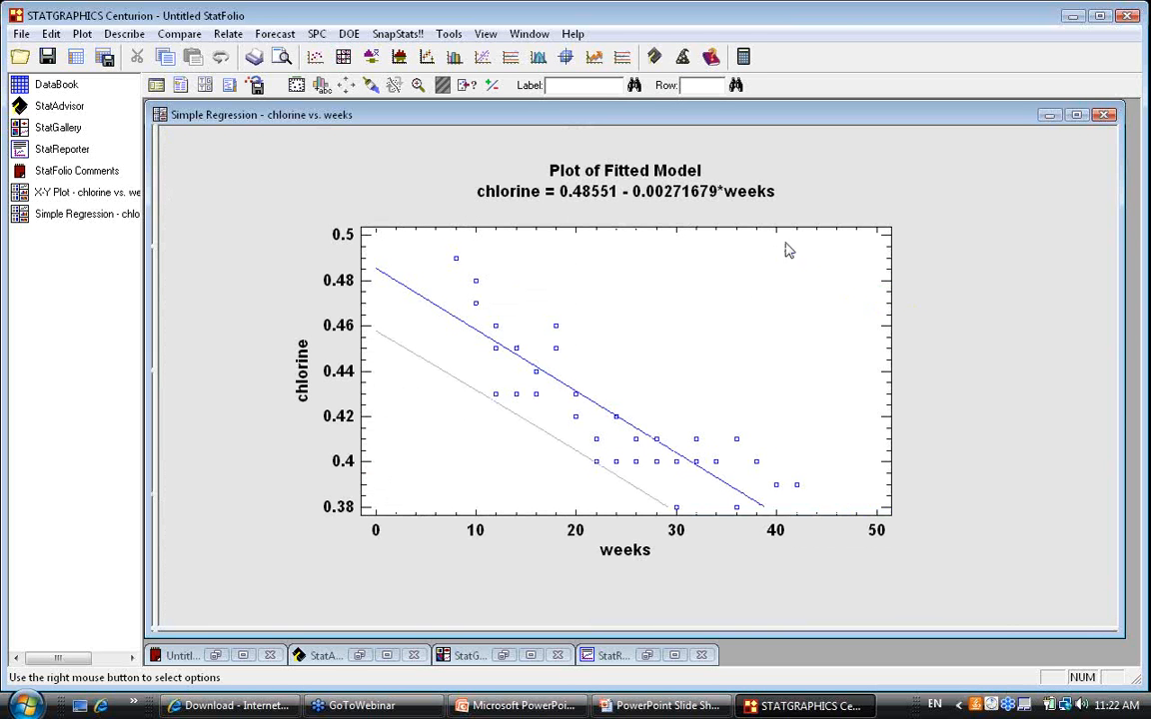
right_click(743, 241)
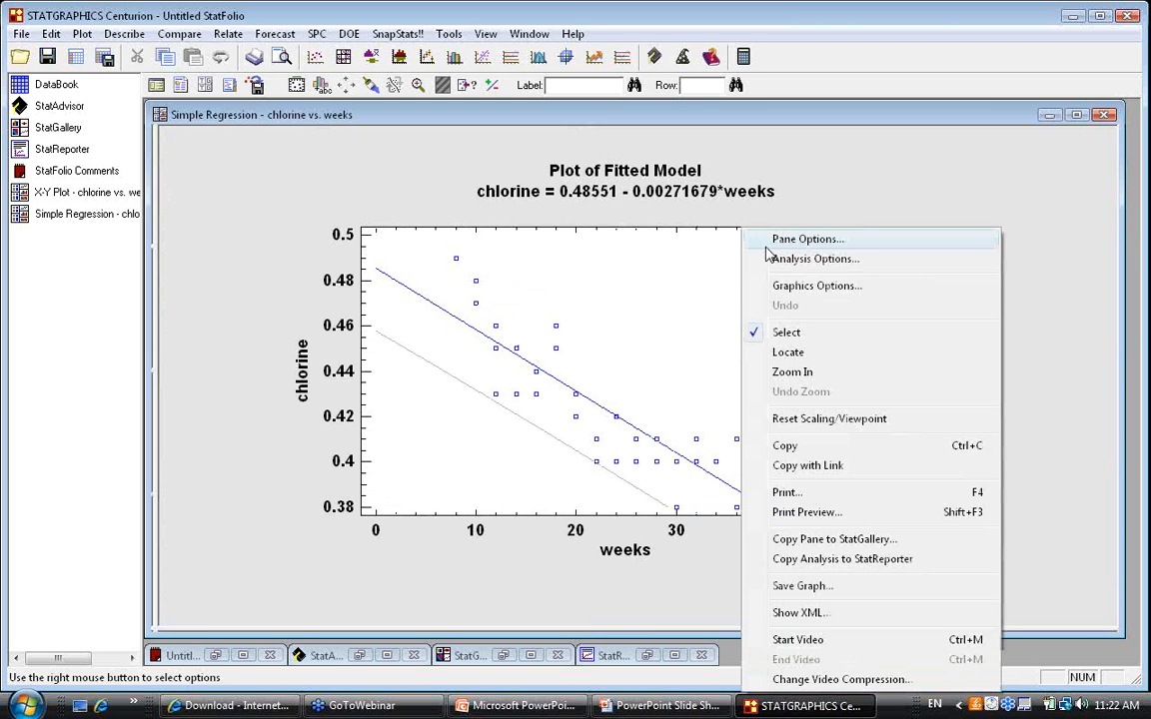
click(776, 259)
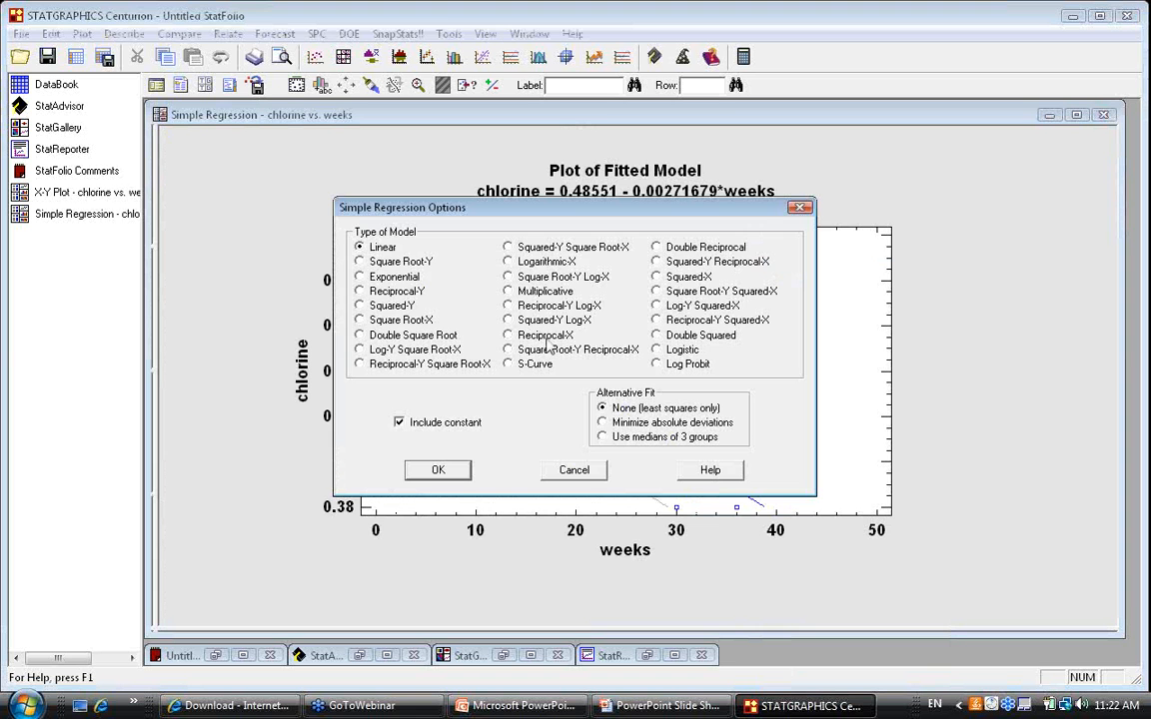
click(508, 335)
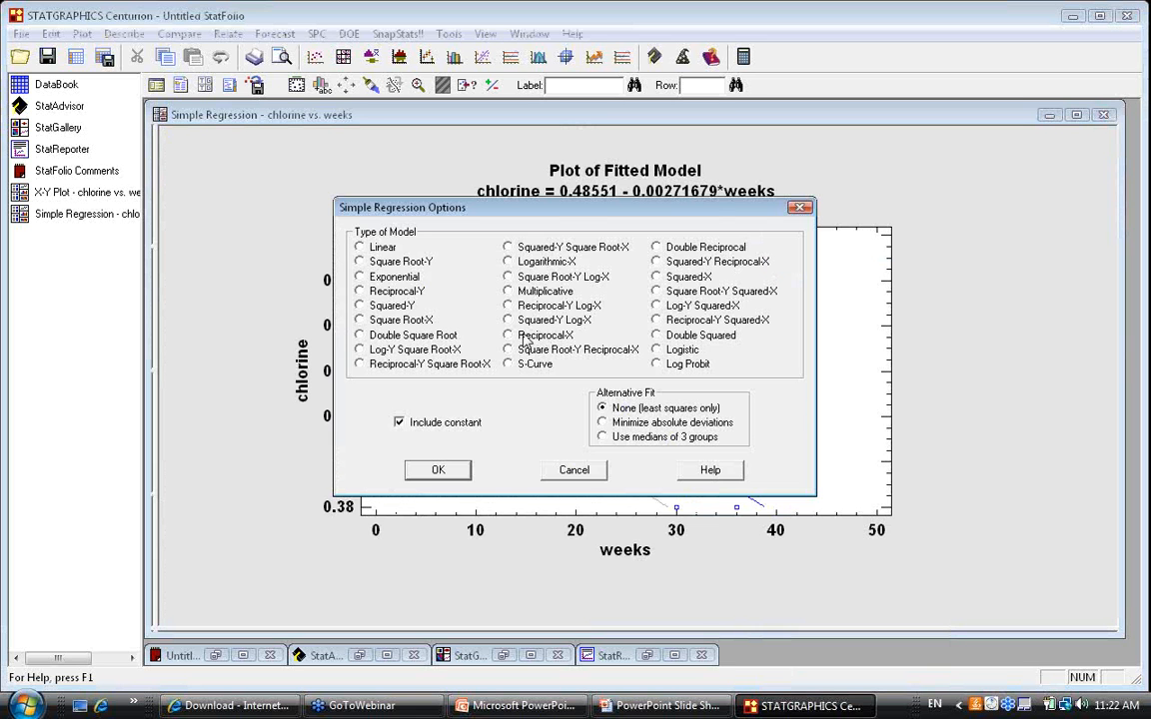
click(458, 471)
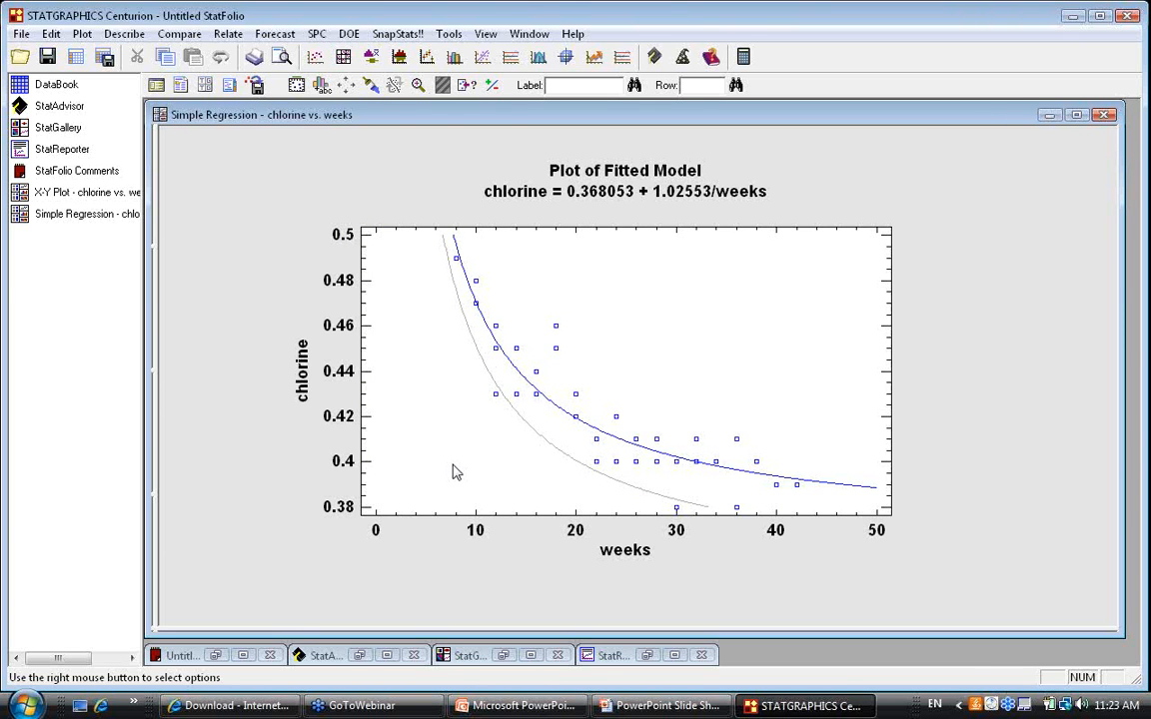
- Locate the point on the fitted plot where the lower prediction limit meets about 0.40 chlorine, near 20 weeks
right_click(644, 280)
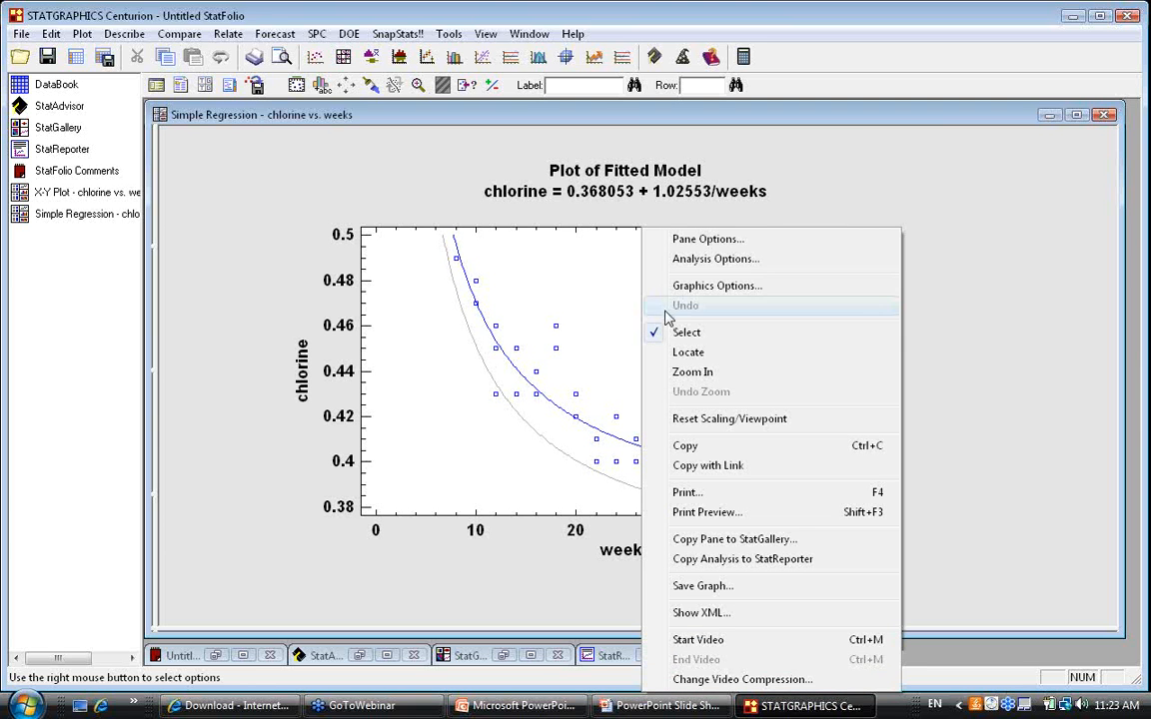
click(687, 354)
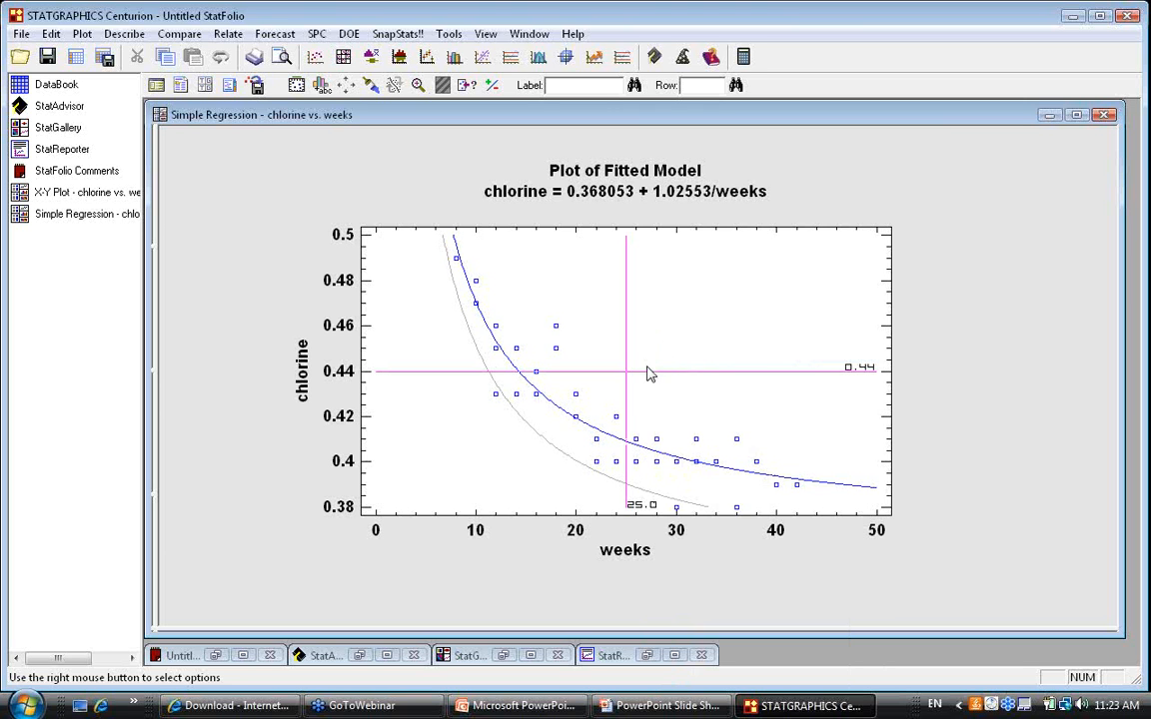
drag(631, 380, 572, 467)
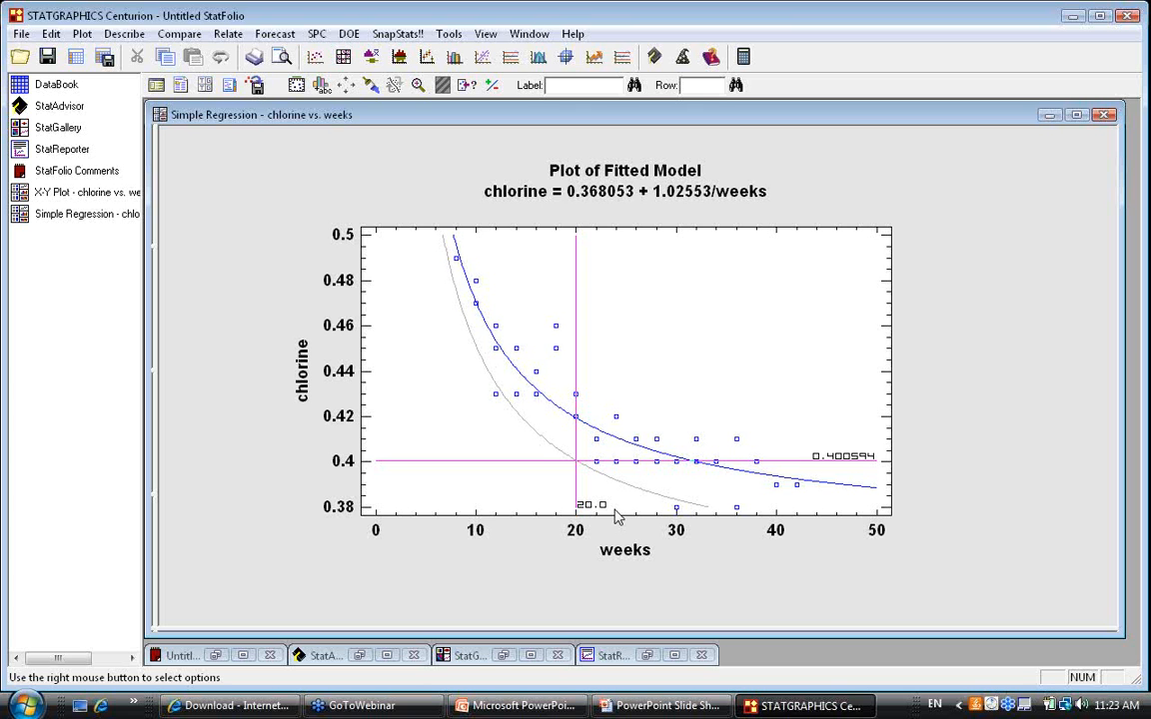
- Switch to the PowerPoint slide show and advance from the Stability study slide through the scatterplot and Analysis Options slides
key(alt)
key(alt+Tab)
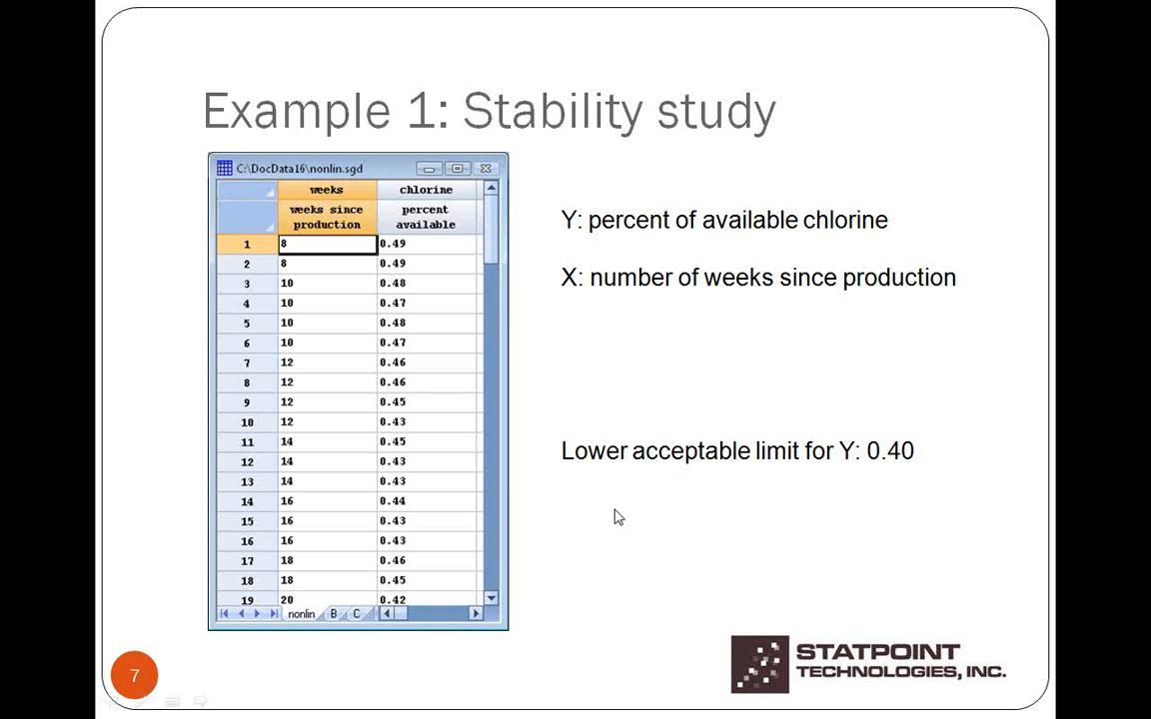
click(615, 511)
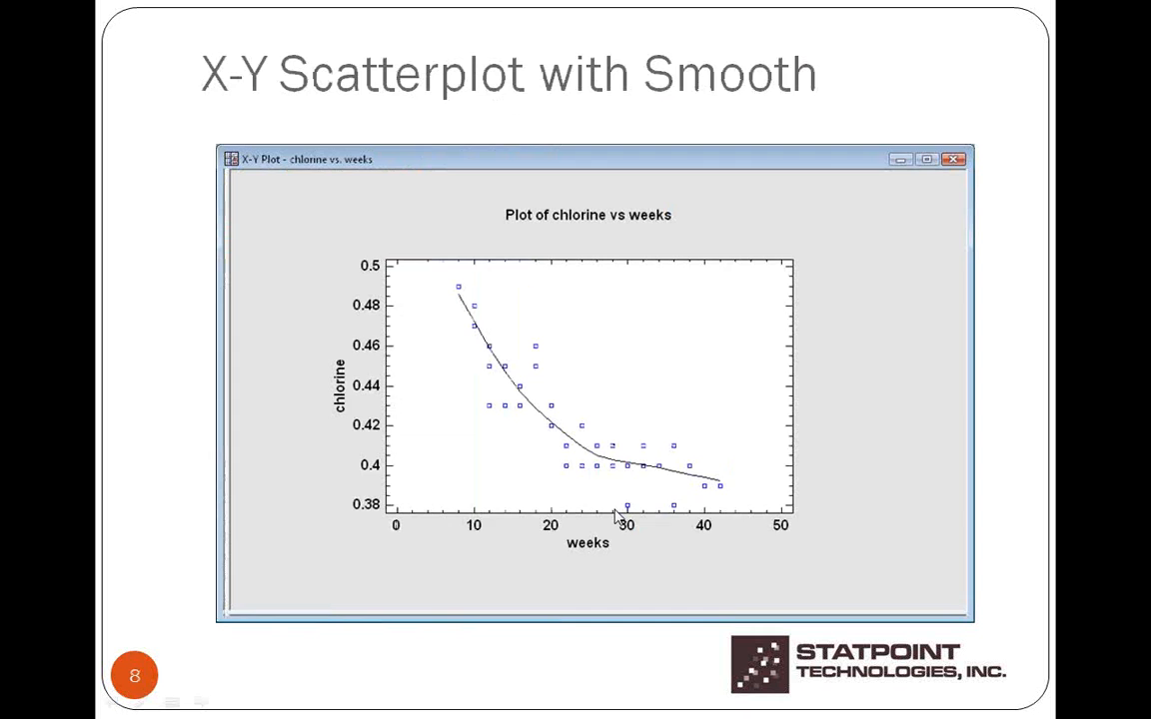
click(616, 510)
click(617, 515)
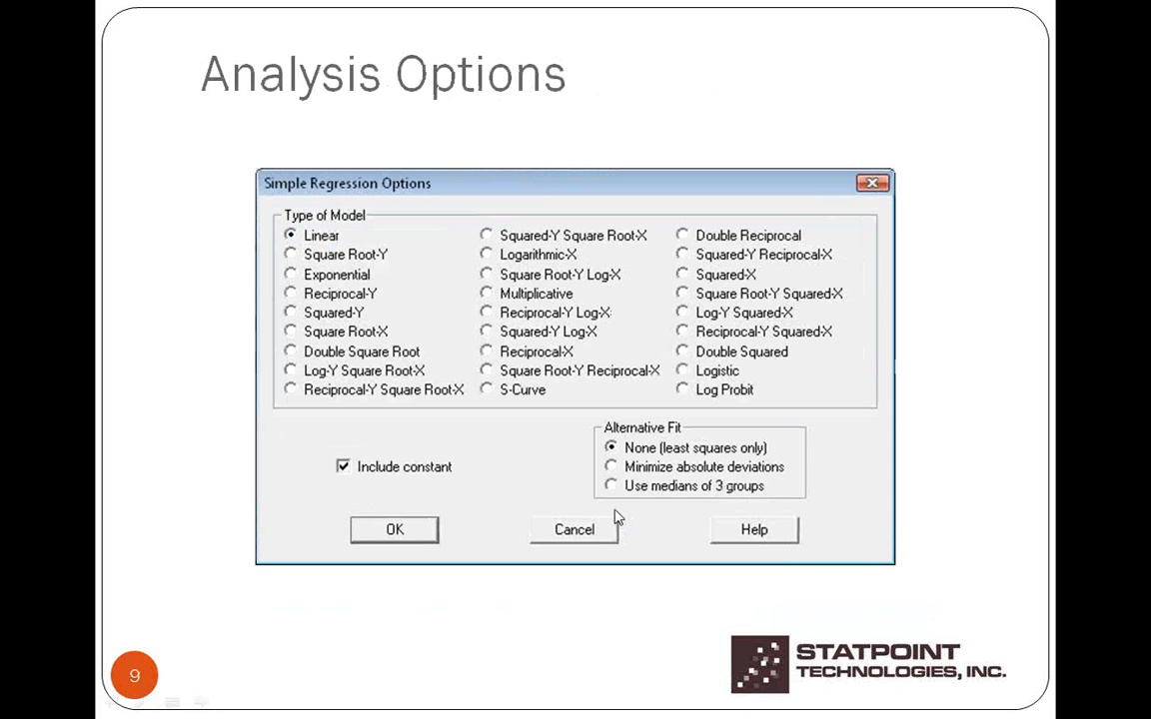
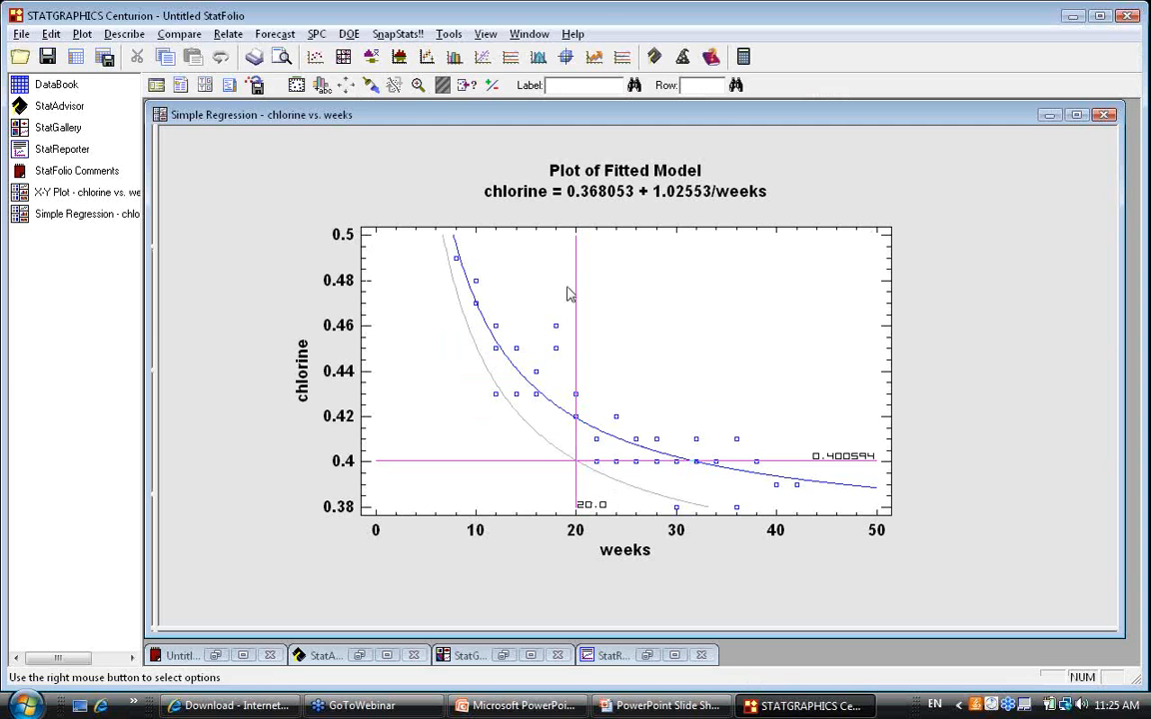
- Start a multiple-factor Nonlinear Regression with chlorine as the dependent variable
click(228, 36)
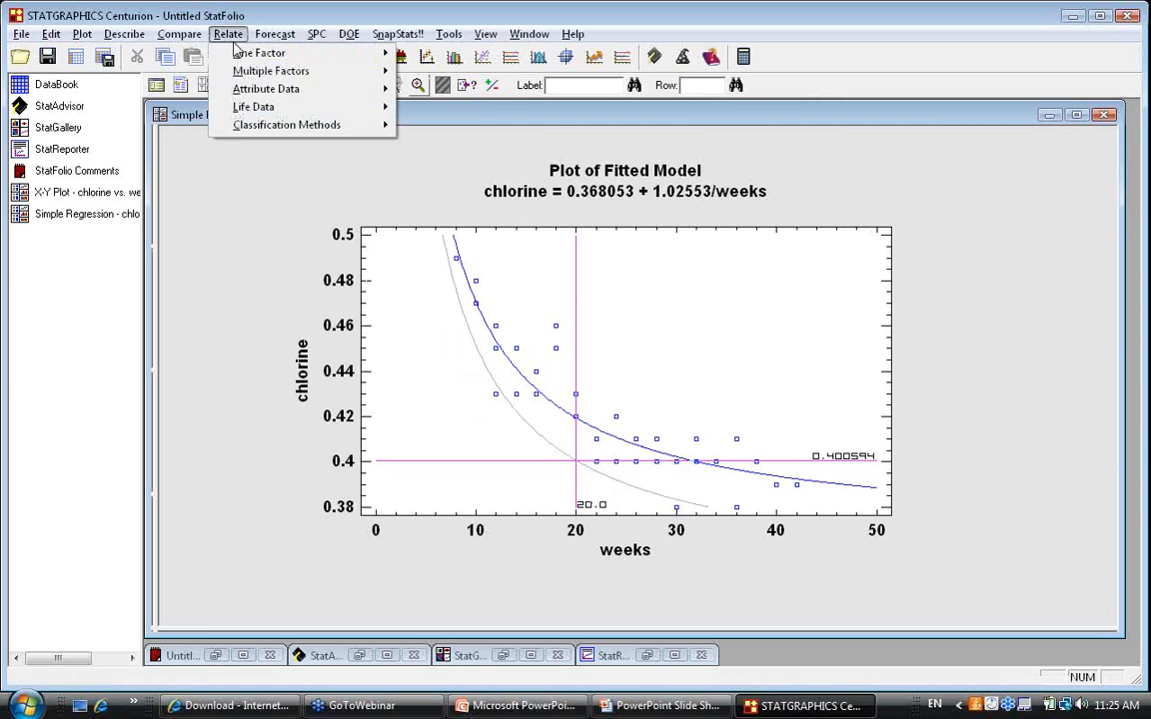
mouse_move(270, 71)
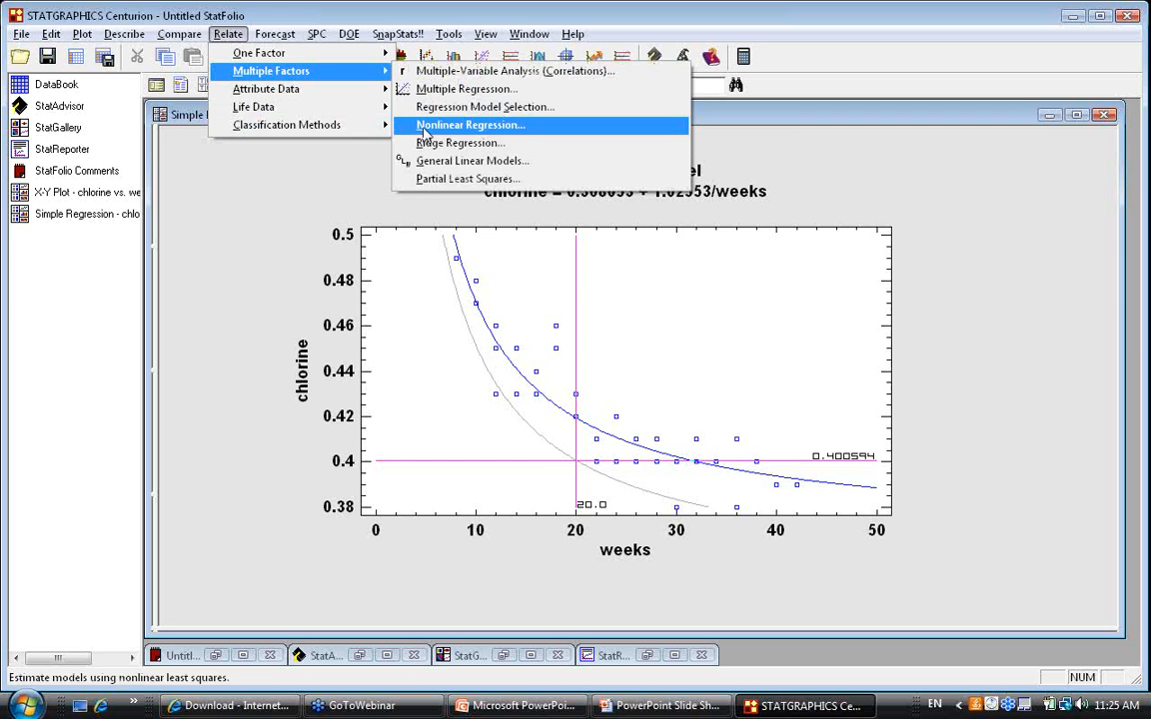
click(424, 134)
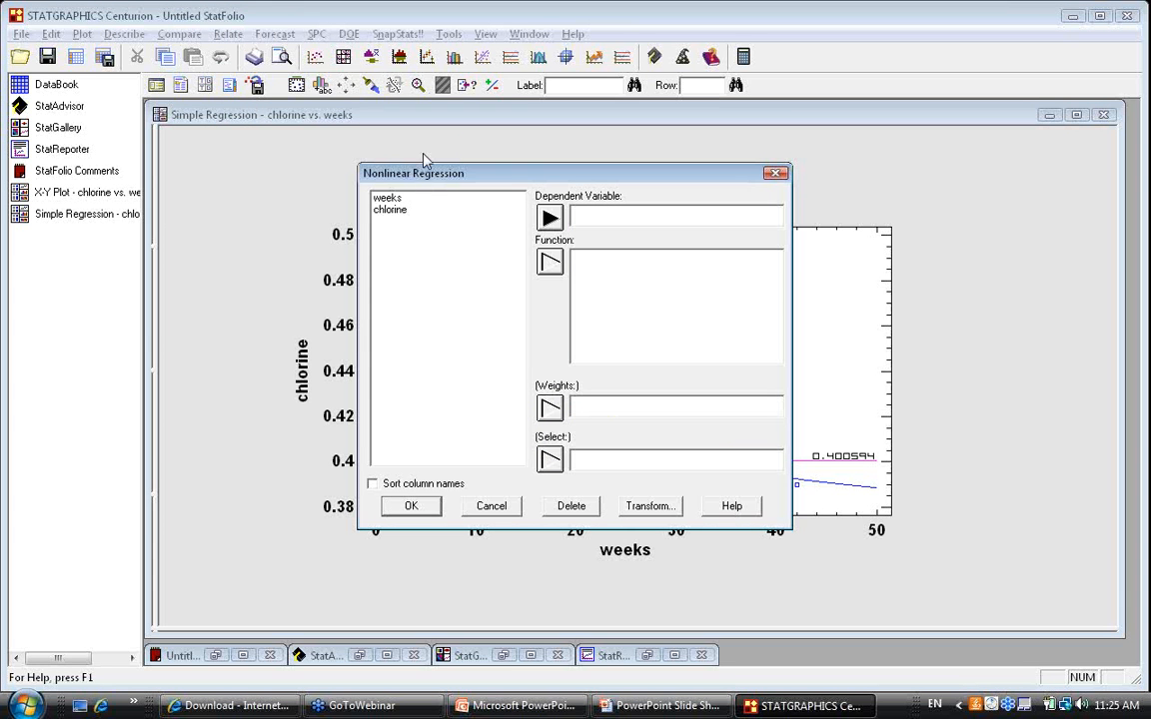
click(406, 213)
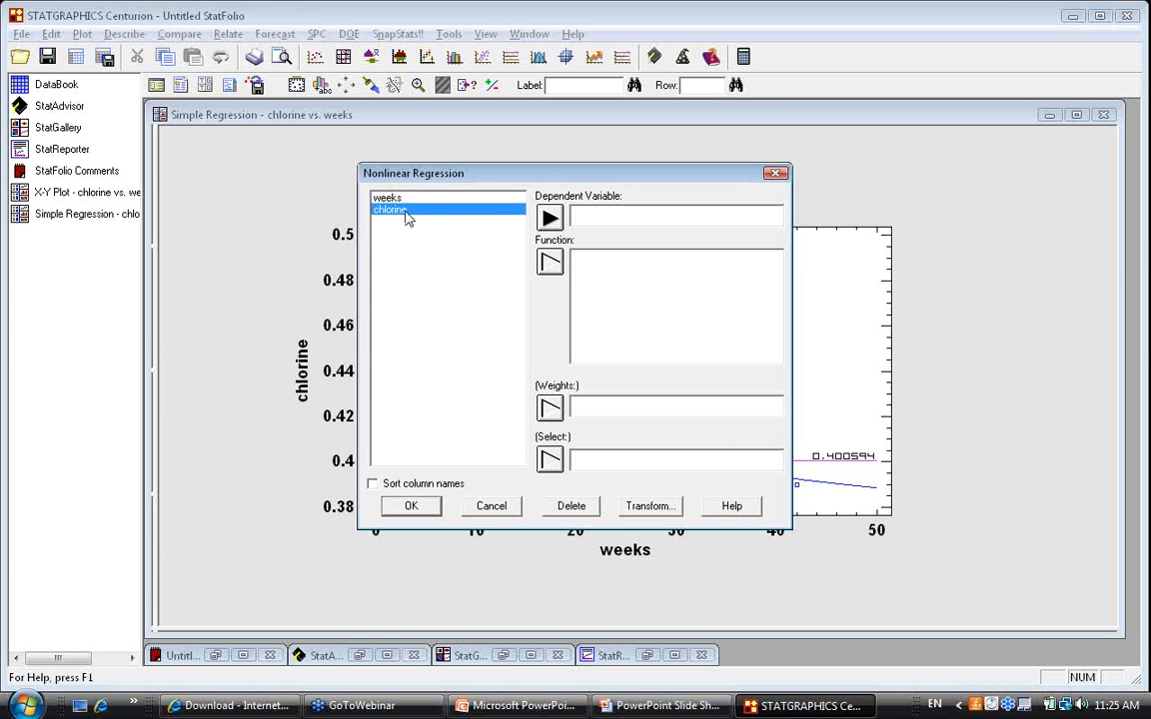
click(550, 218)
- Enter the nonlinear function a+(0.49-a)*exp(-b*(weeks-8)) and accept the regression input
click(624, 263)
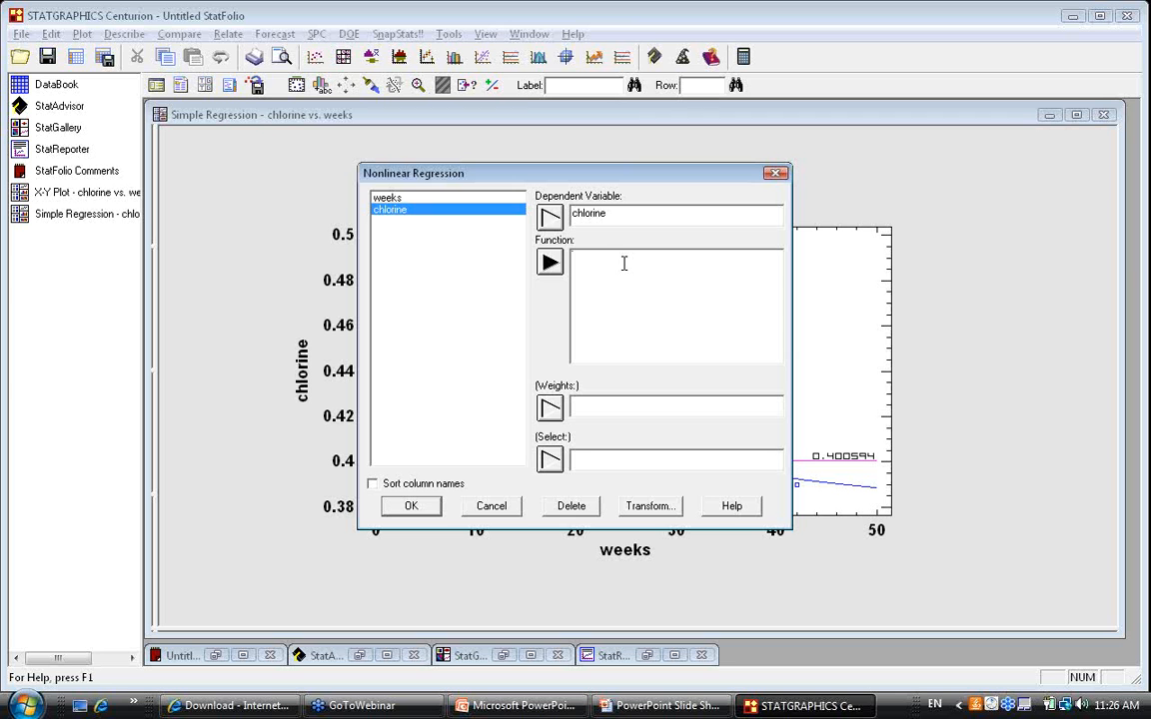
text(a)
text(+)
text((c)
text(.49-a)
text()*)
text(exp()
text(-)
text((week)
text(s-8)
text()))
click(592, 257)
key(BackSpace)
text(0)
click(706, 262)
text())
click(640, 258)
text(b*)
click(412, 505)
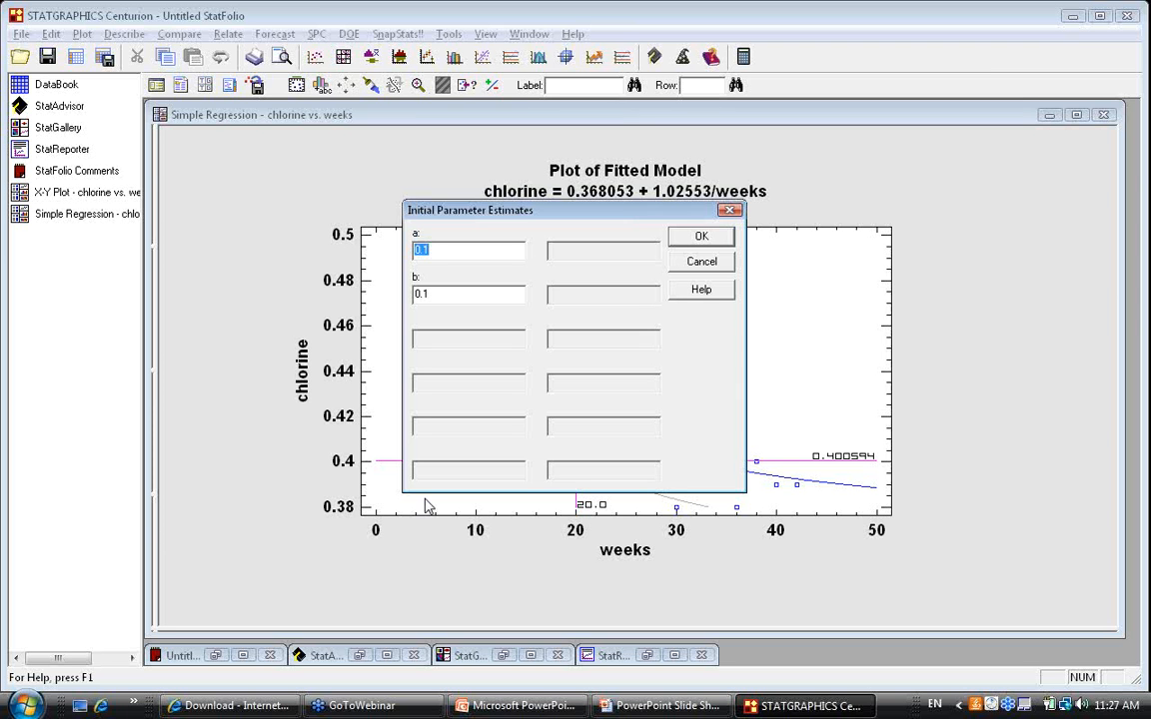
- Run the nonlinear fit with initial estimates of 0.1 for a and b, the Marquardt method, and the Analysis Summary and Plot of Fitted Model
click(726, 237)
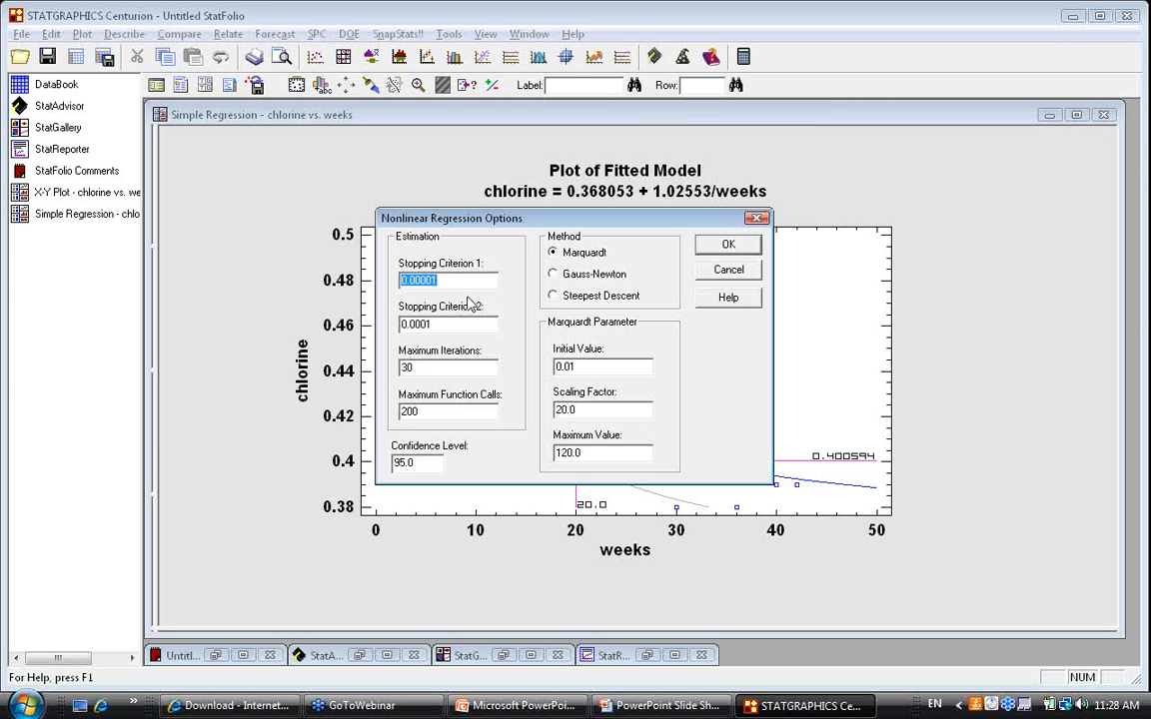
click(728, 247)
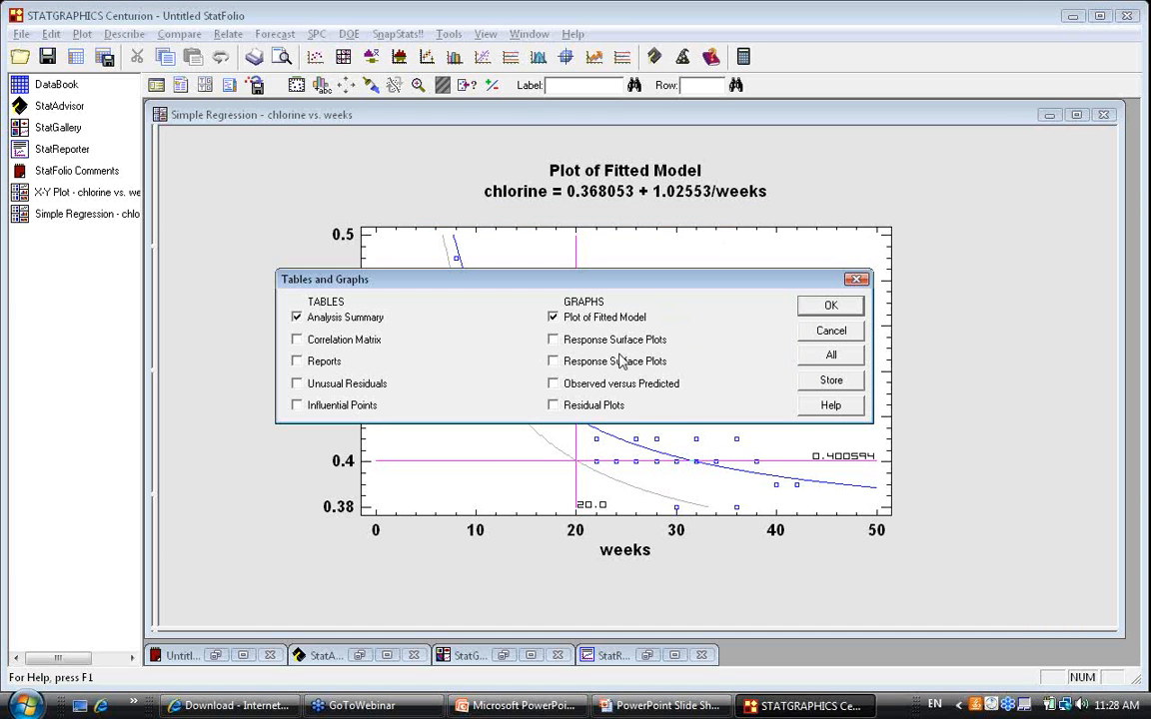
click(813, 306)
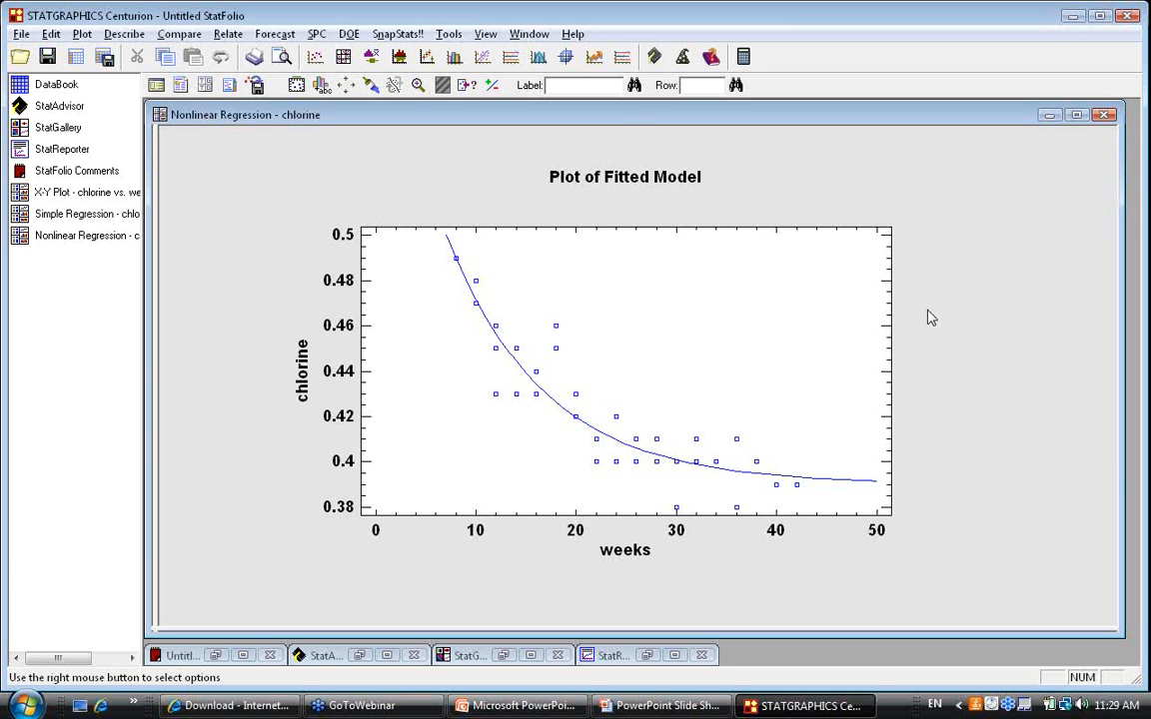
- Copy the fitted chlorine equation from the StatAdvisor section of the nonlinear regression's Analysis Summary
double_click(929, 344)
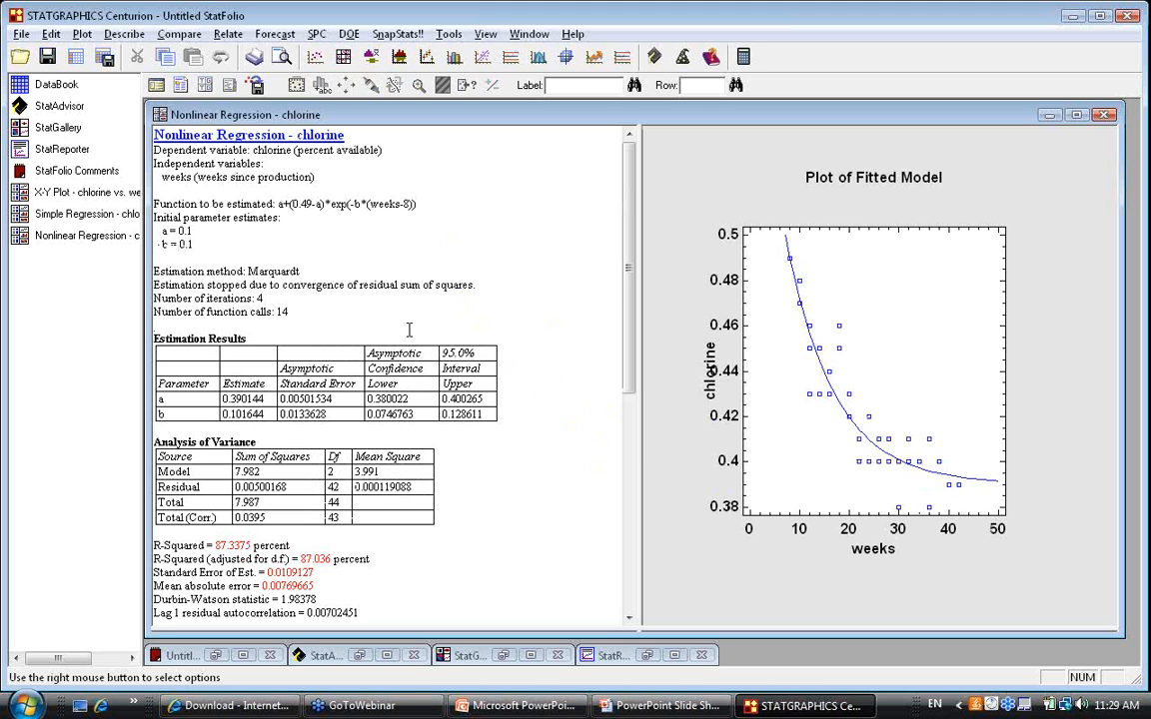
double_click(408, 330)
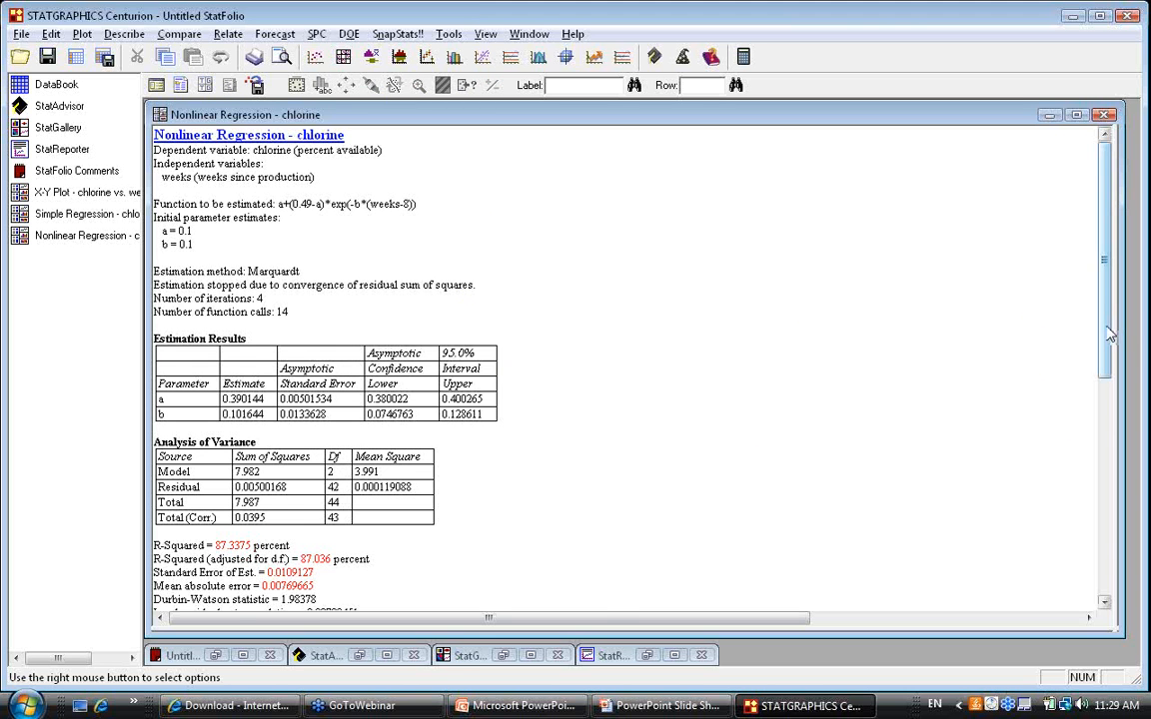
drag(1109, 335, 1102, 540)
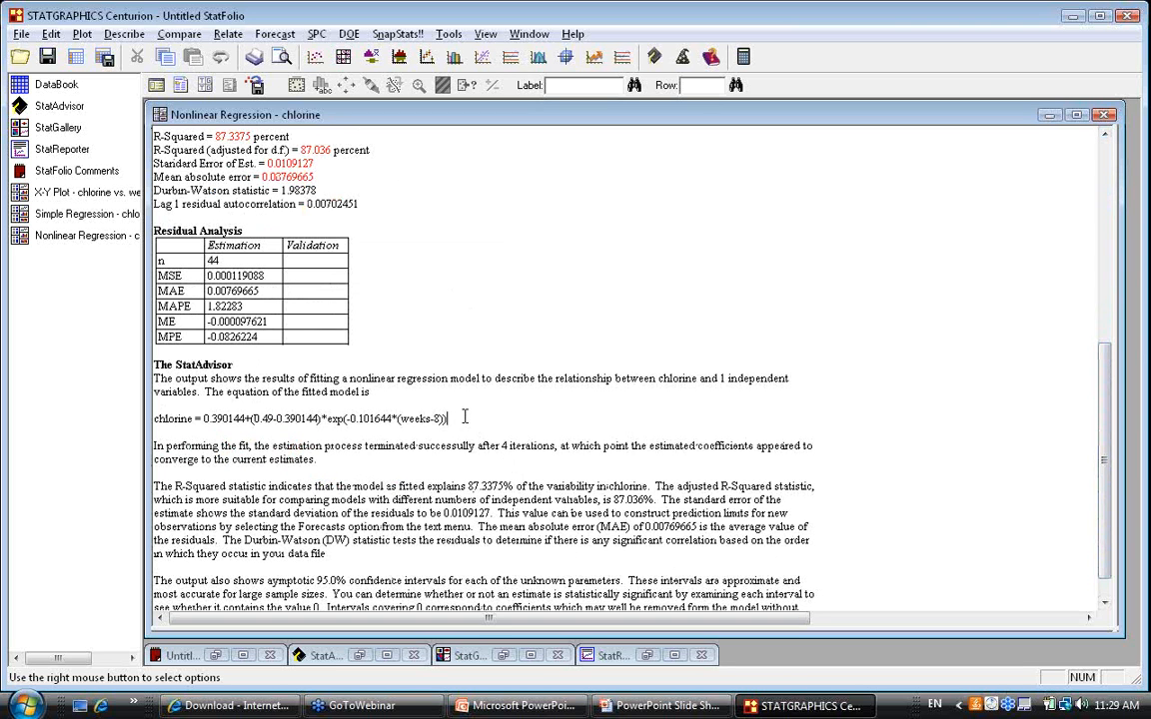
drag(448, 419, 398, 419)
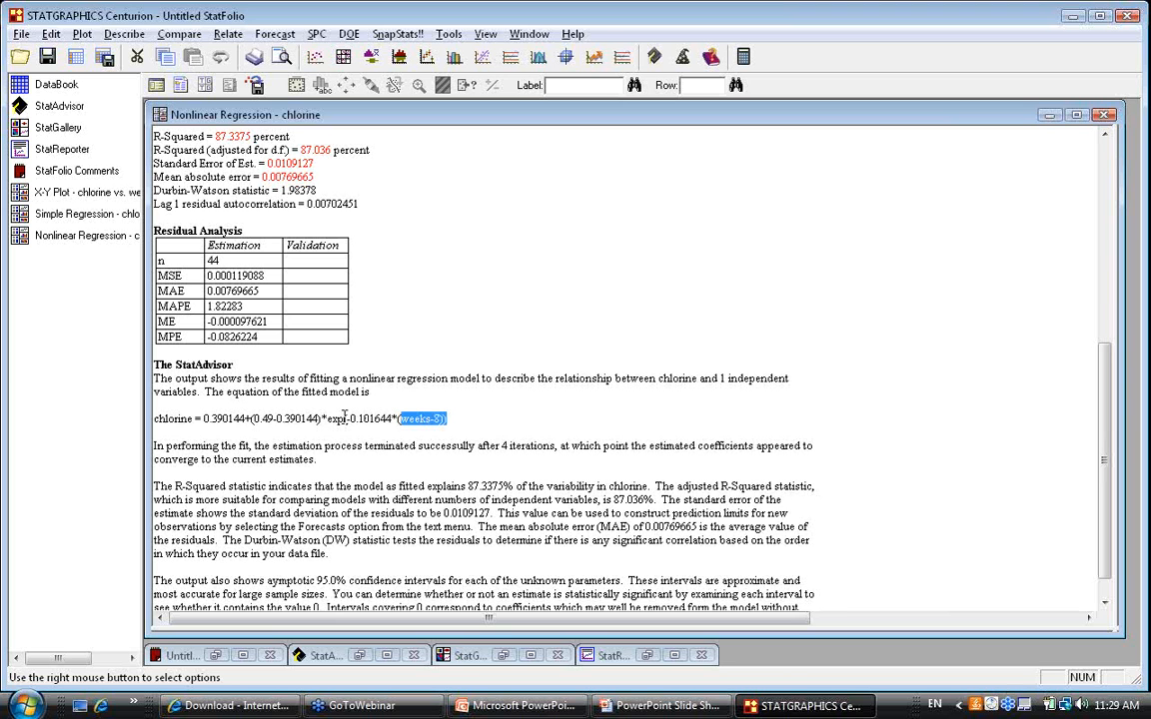
drag(345, 419, 157, 426)
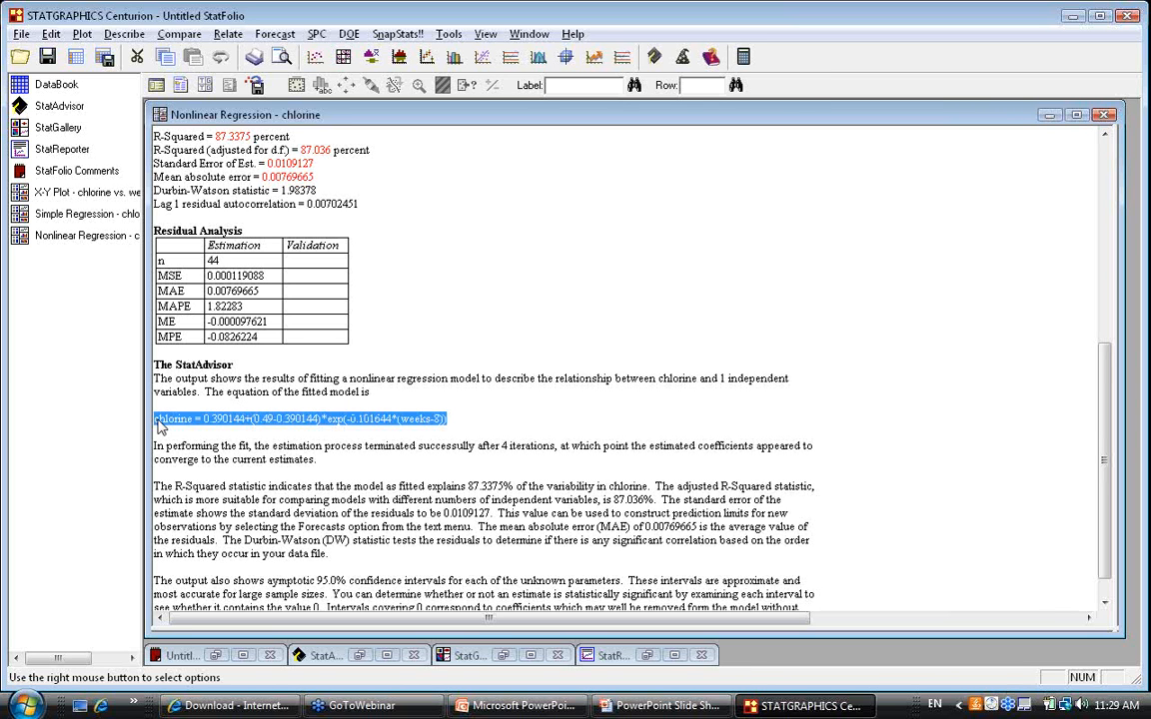
key(ctrl+c)
- Add the copied equation as horizontal text on the nonlinear Plot of Fitted Model and place it just below the title
click(570, 339)
double_click(570, 339)
double_click(912, 391)
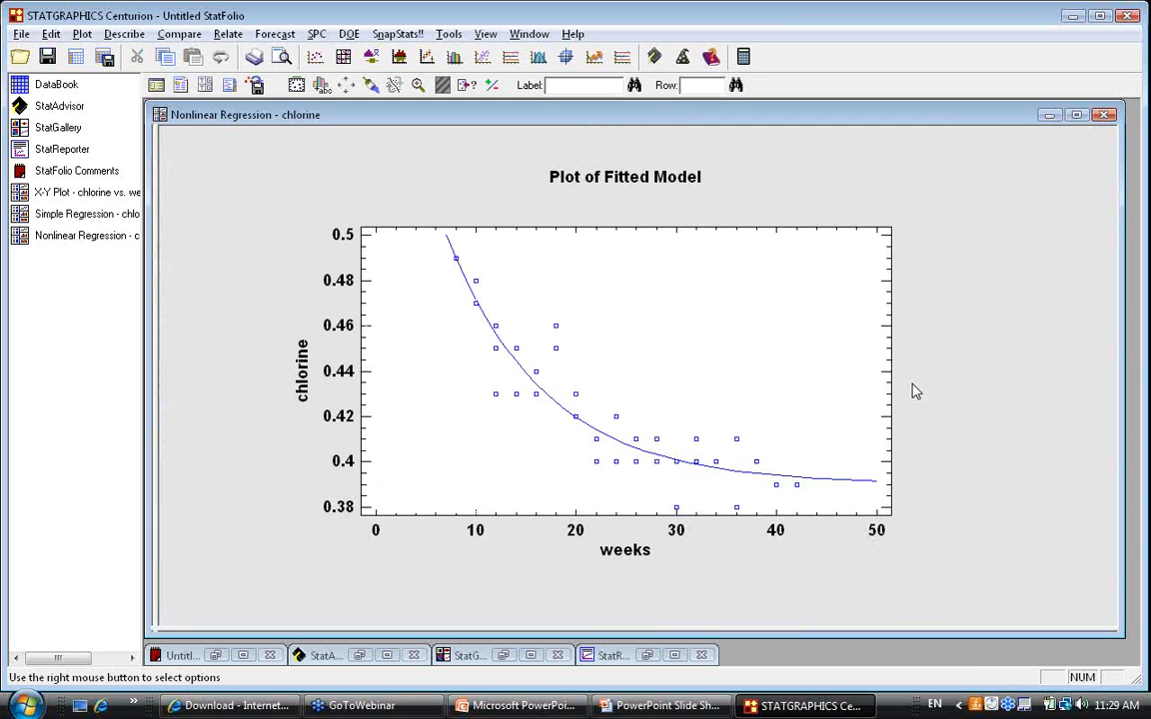
click(321, 87)
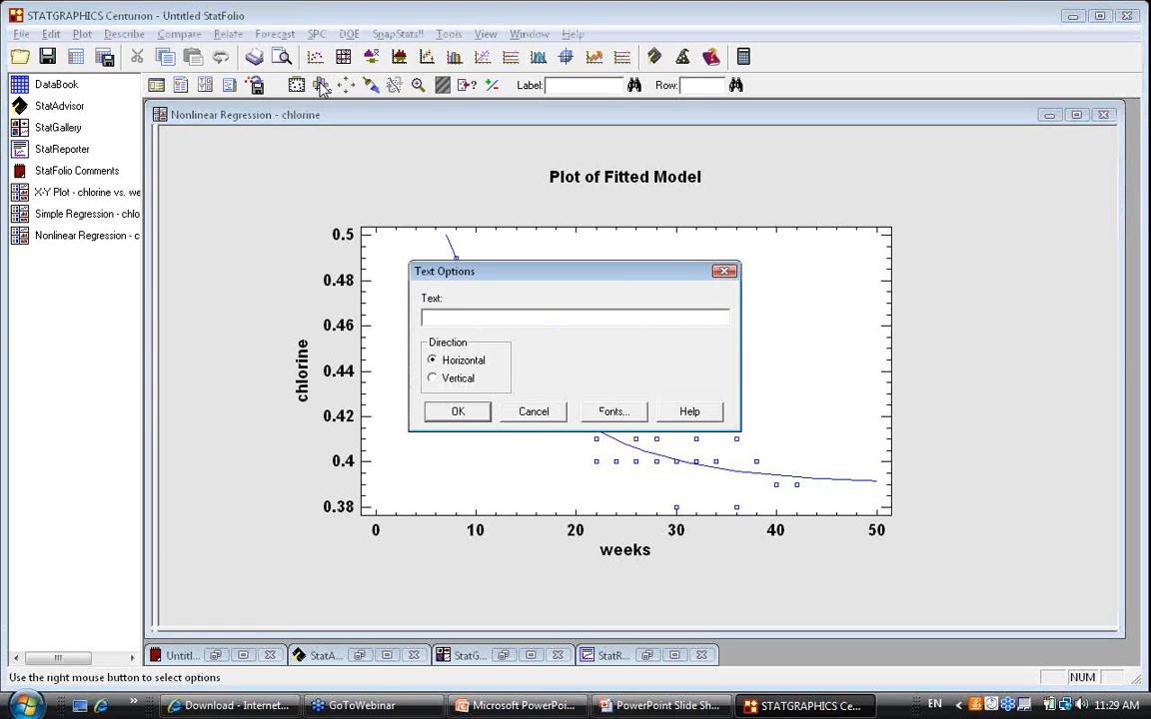
key(ctrl+v)
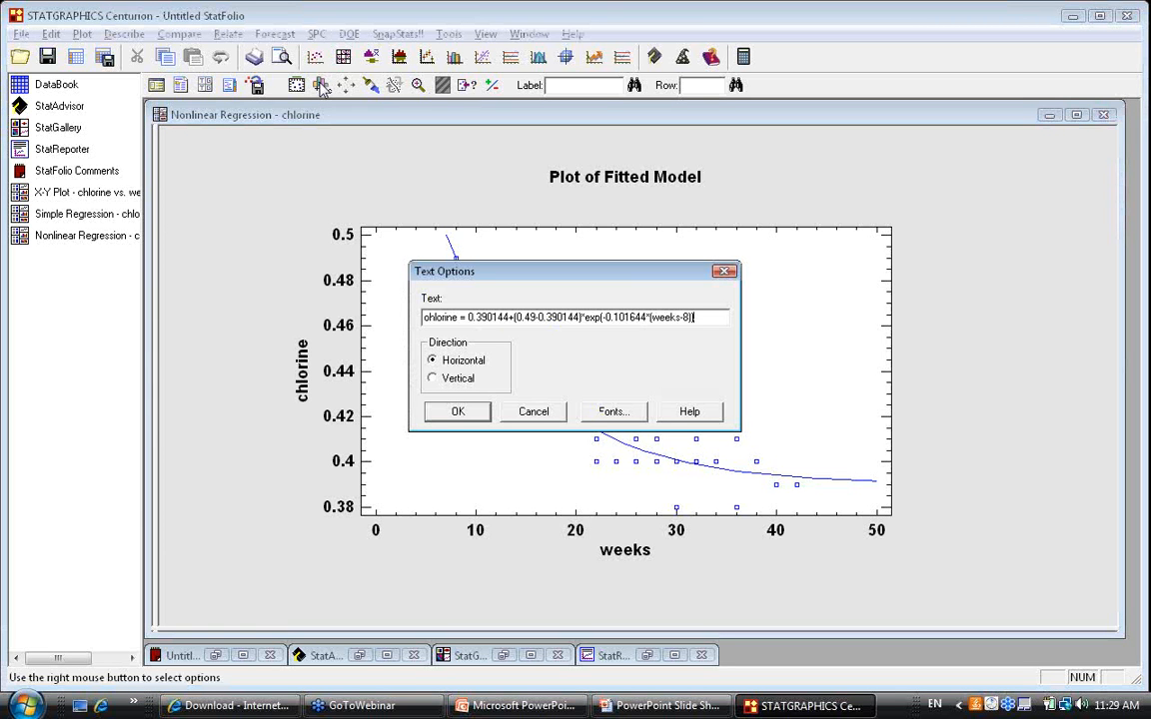
click(458, 412)
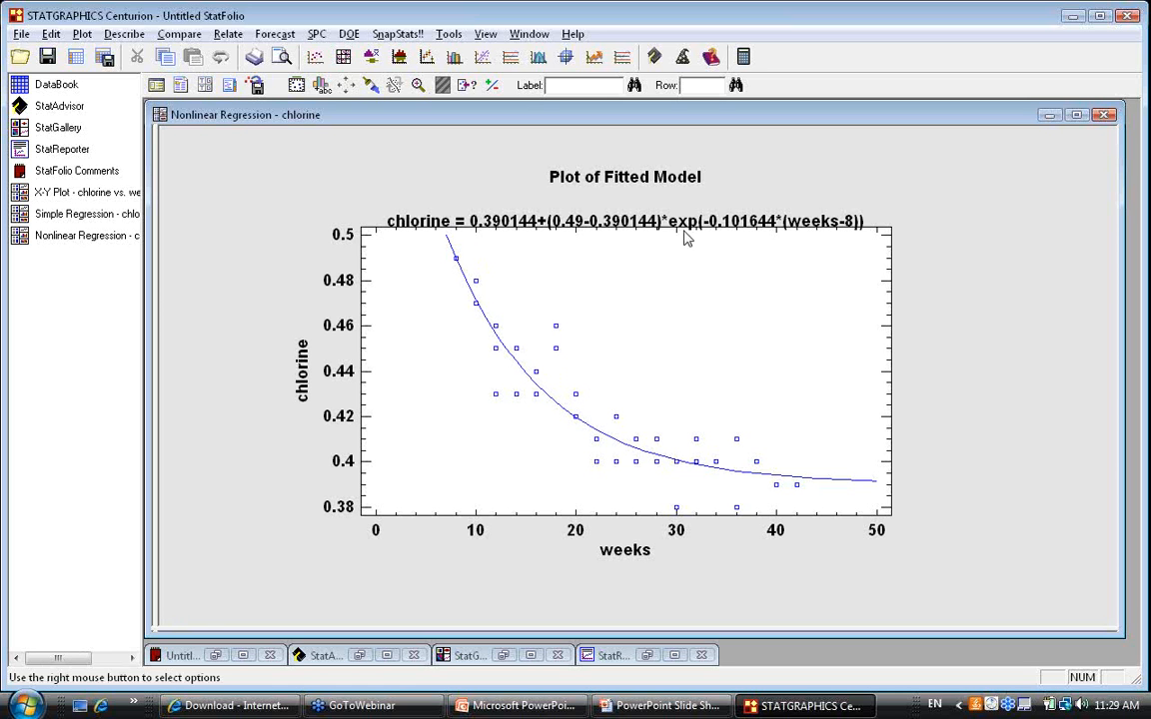
drag(620, 219, 619, 201)
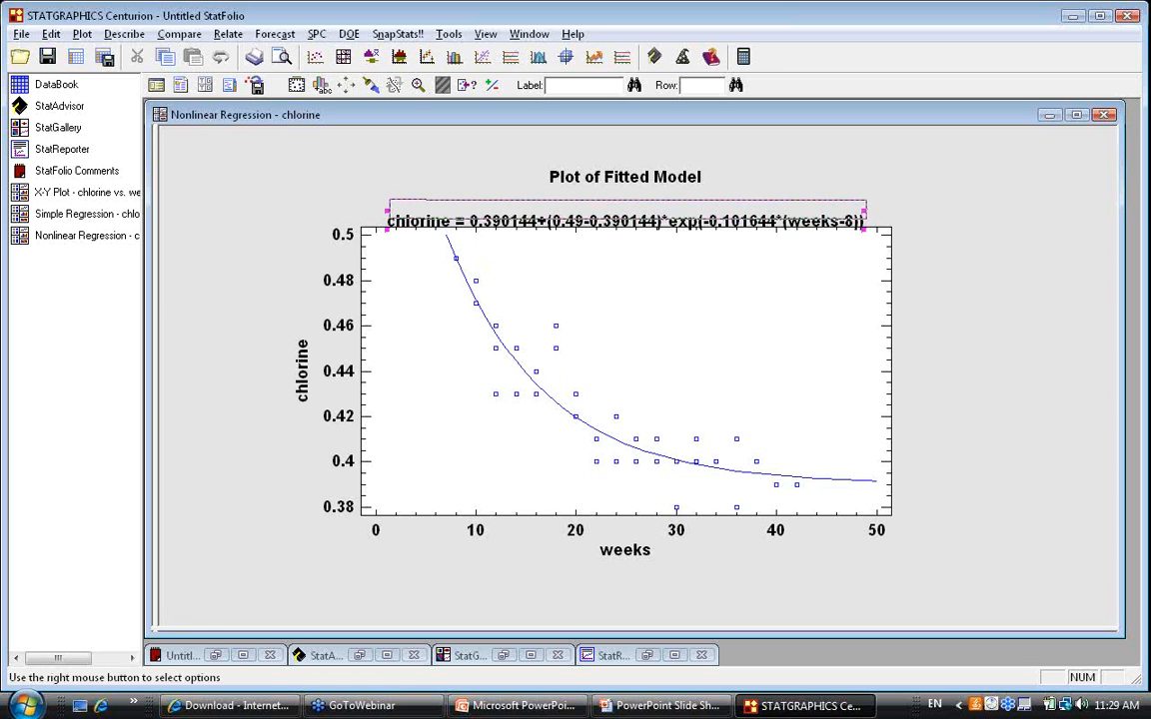
click(1030, 356)
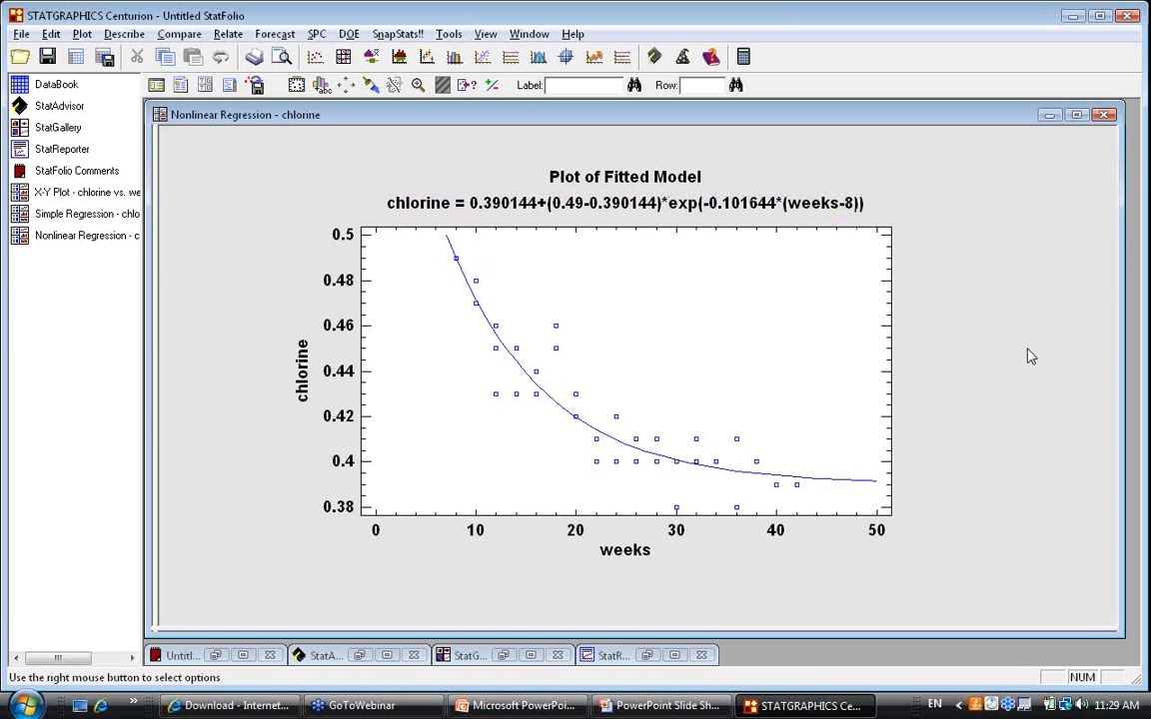
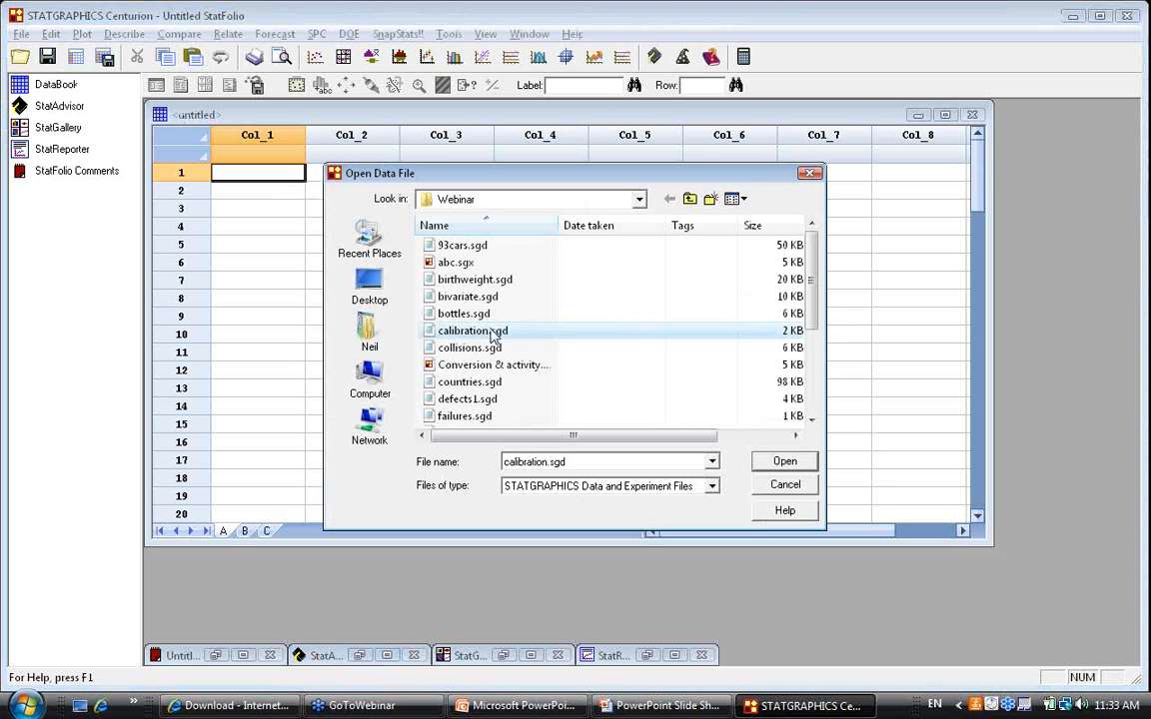
- Open the data file calibration.sgd and start a one-factor Calibration Models analysis
click(785, 462)
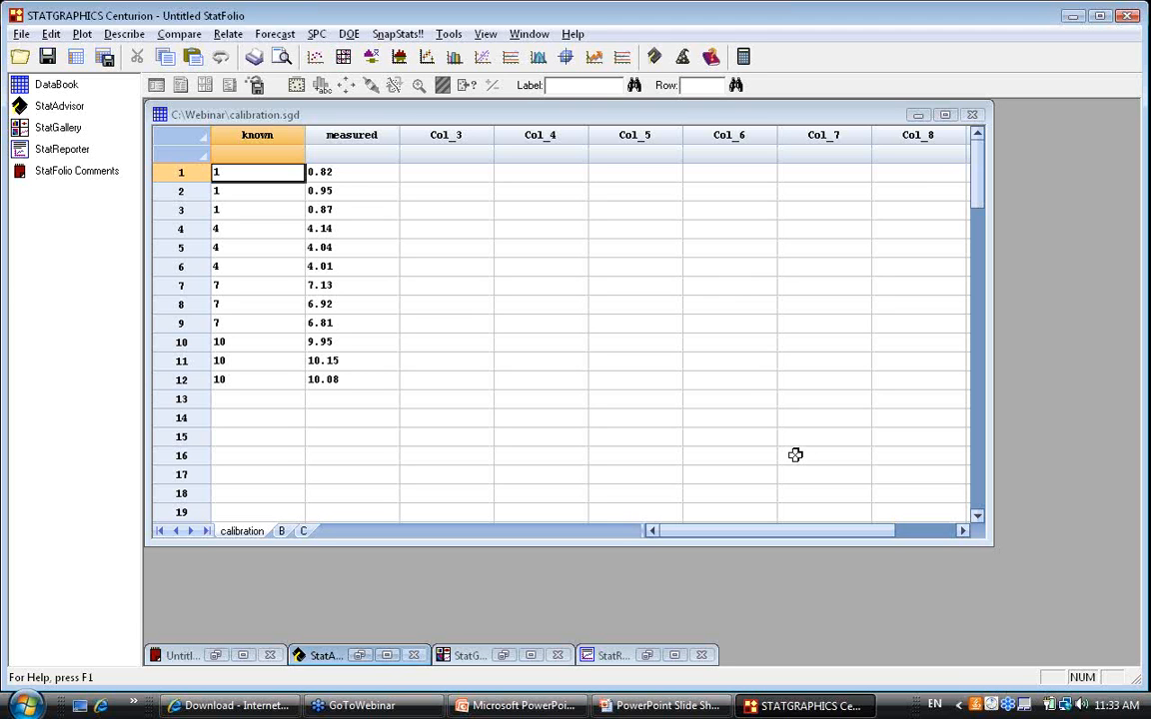
click(229, 35)
mouse_move(260, 53)
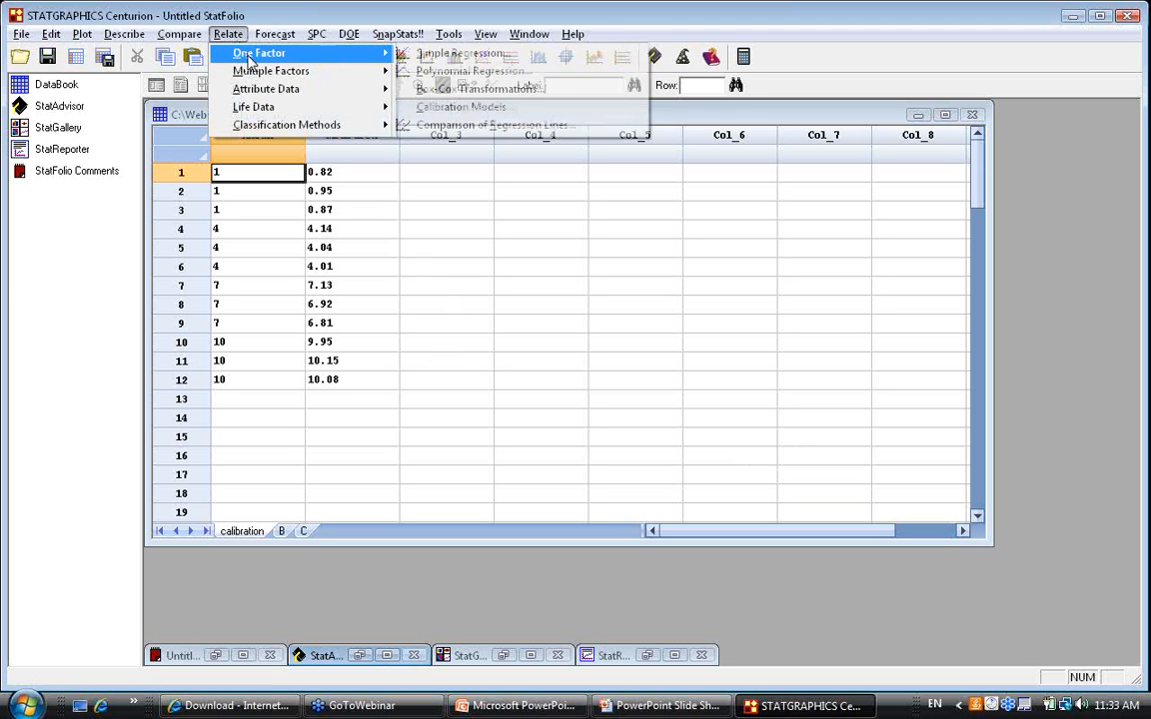
click(478, 116)
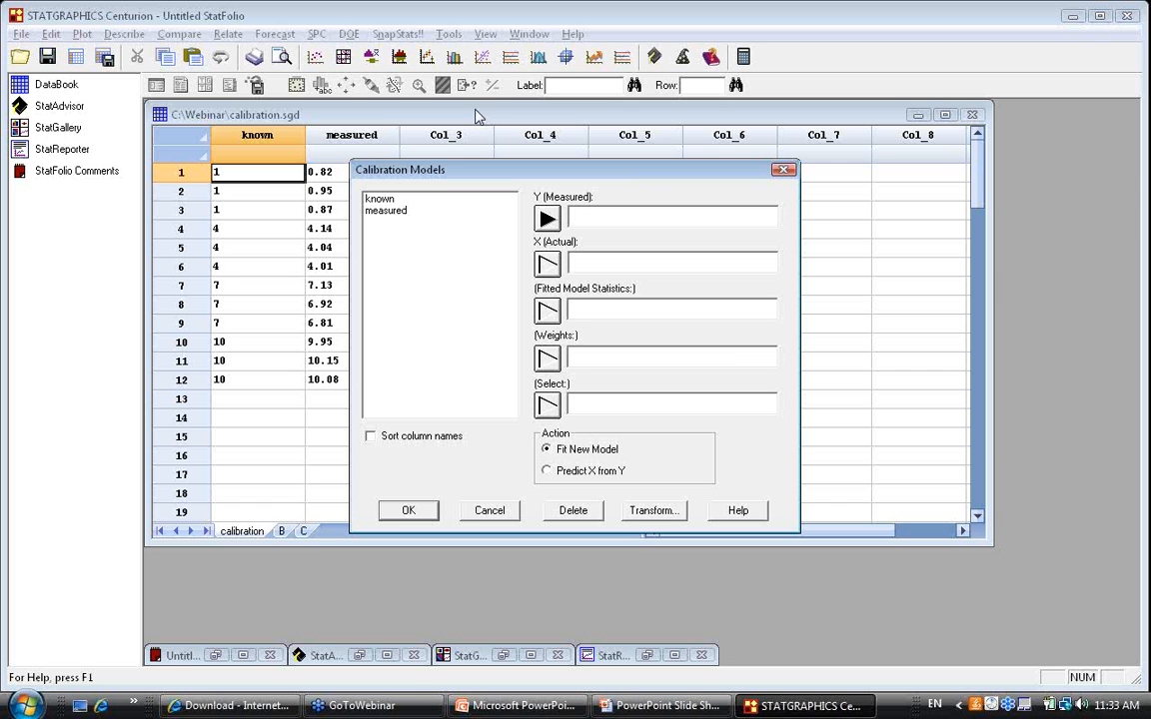
- Fit a new linear calibration model with measured as Y and known as X, including the Analysis Summary and Plot of Fitted Model
click(399, 212)
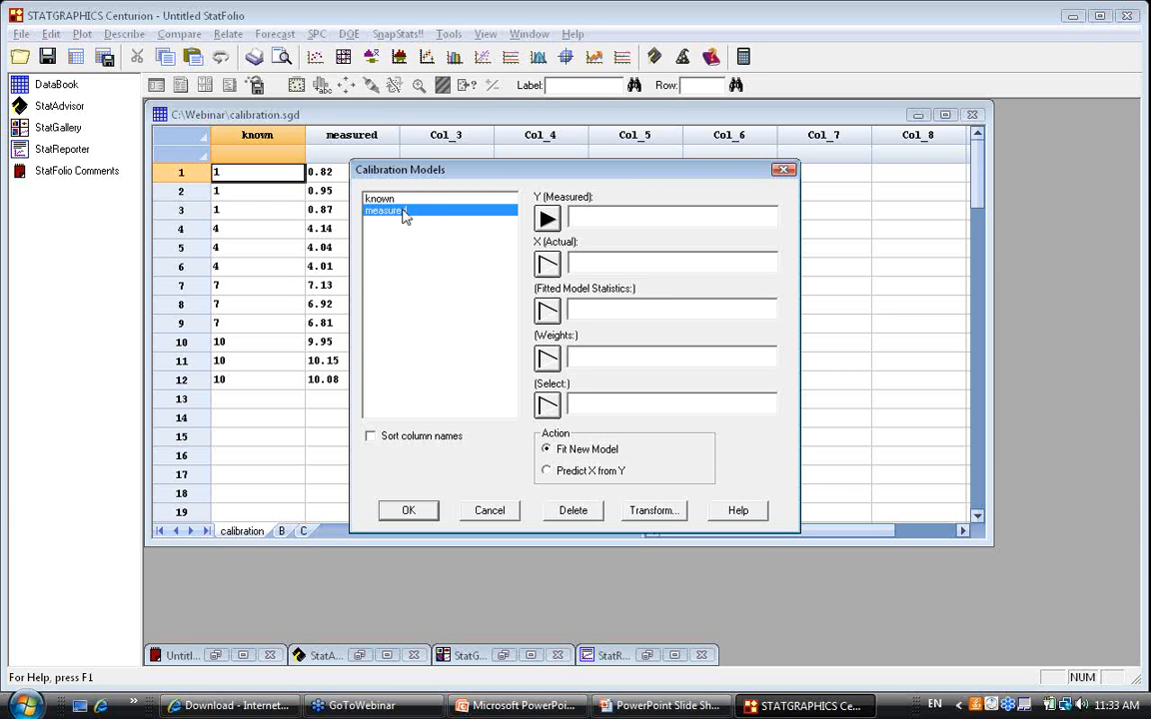
click(547, 219)
click(376, 199)
click(548, 266)
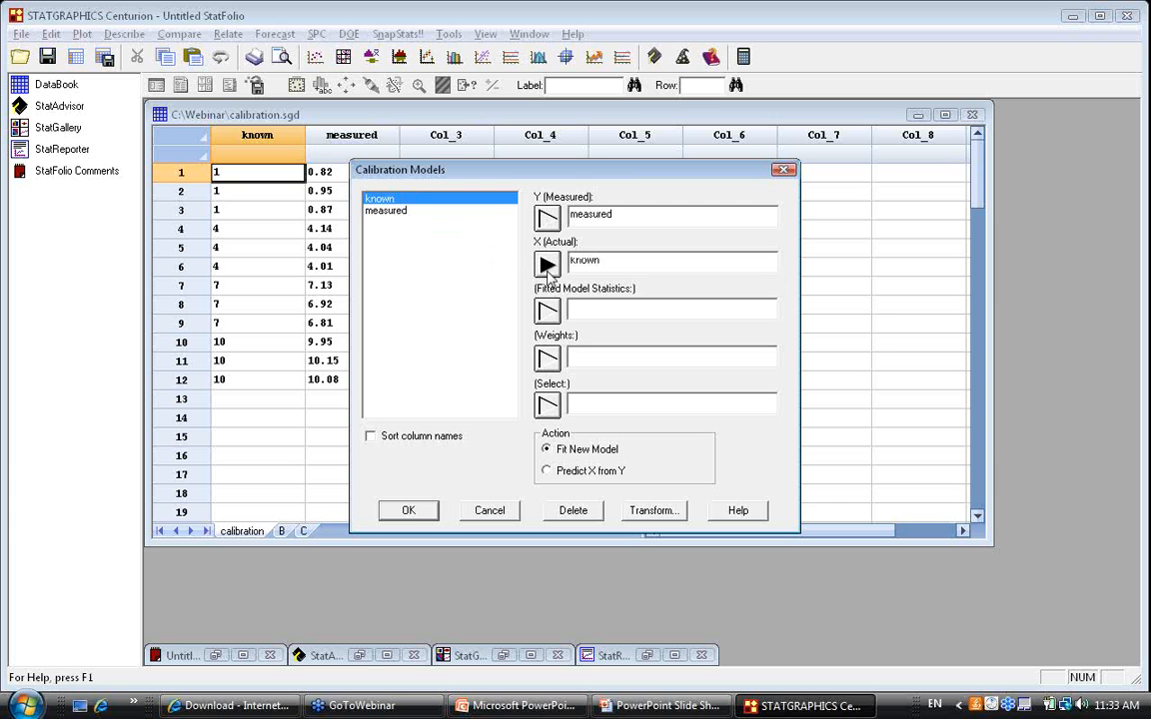
click(408, 509)
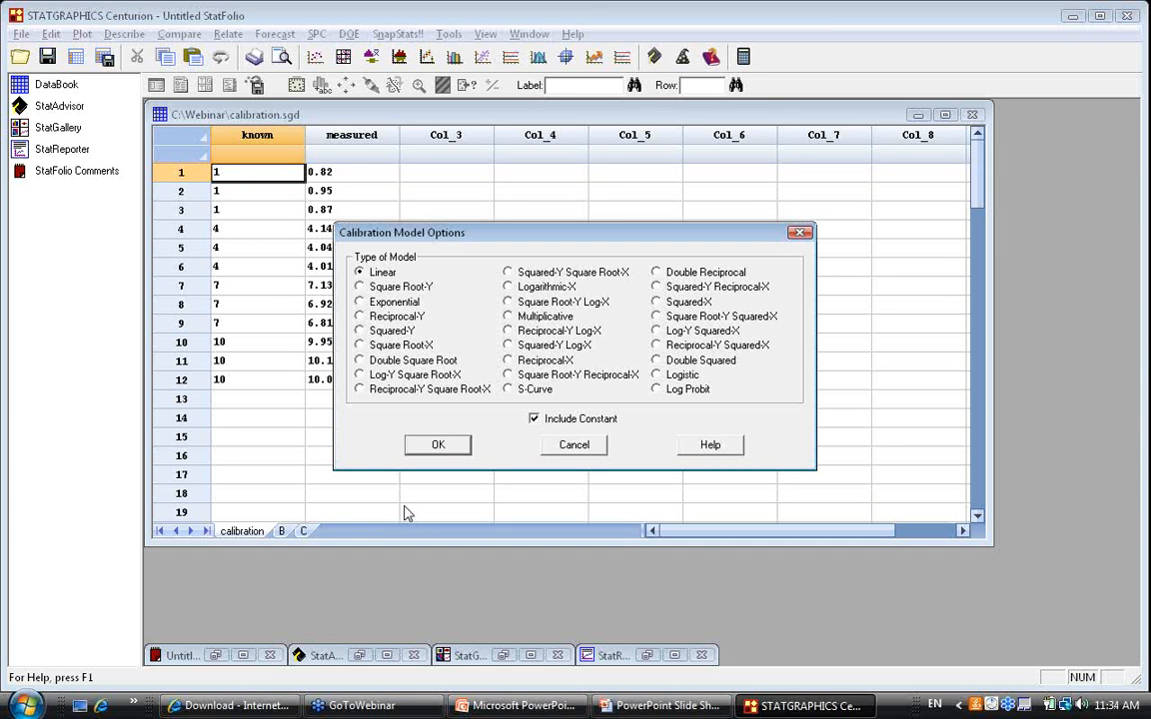
click(436, 452)
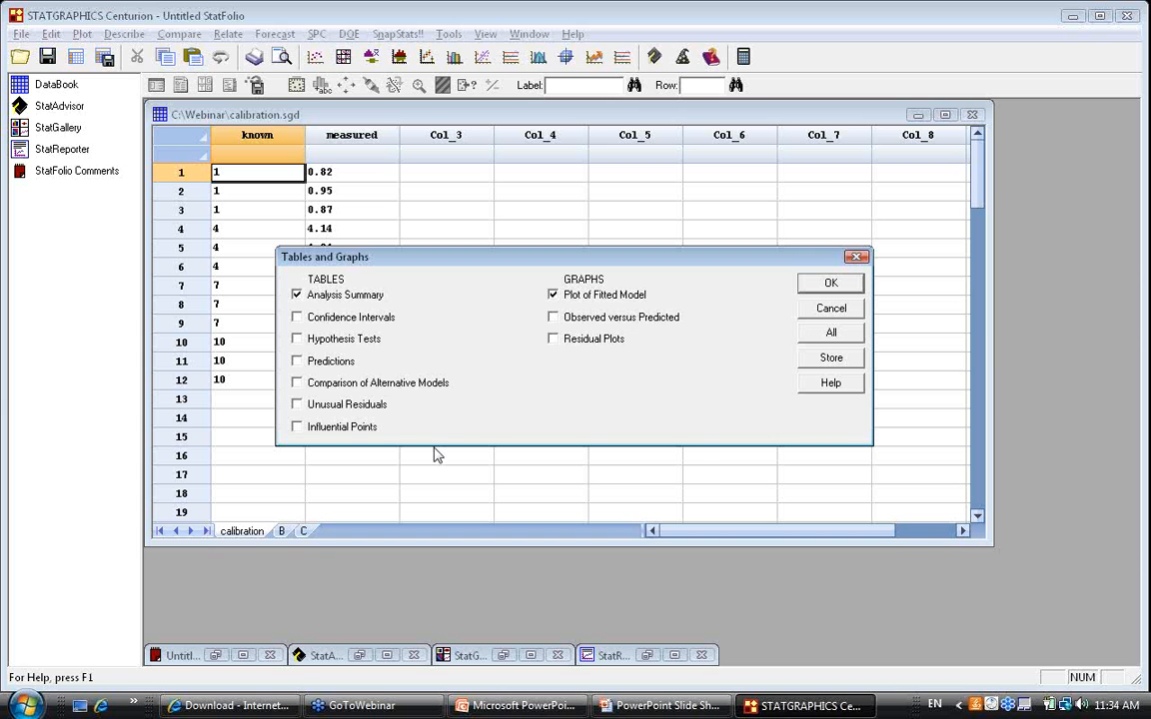
click(830, 284)
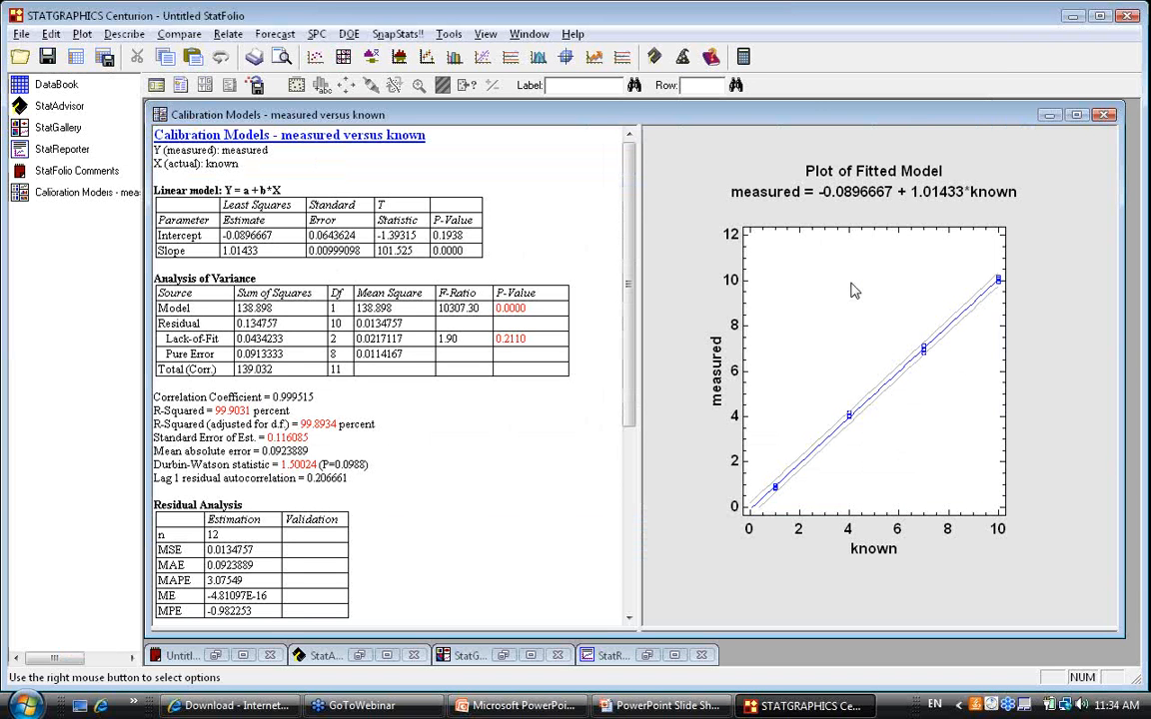
- Enlarge the calibration model's Plot of Fitted Model and set it to predict X at 5.85
double_click(909, 425)
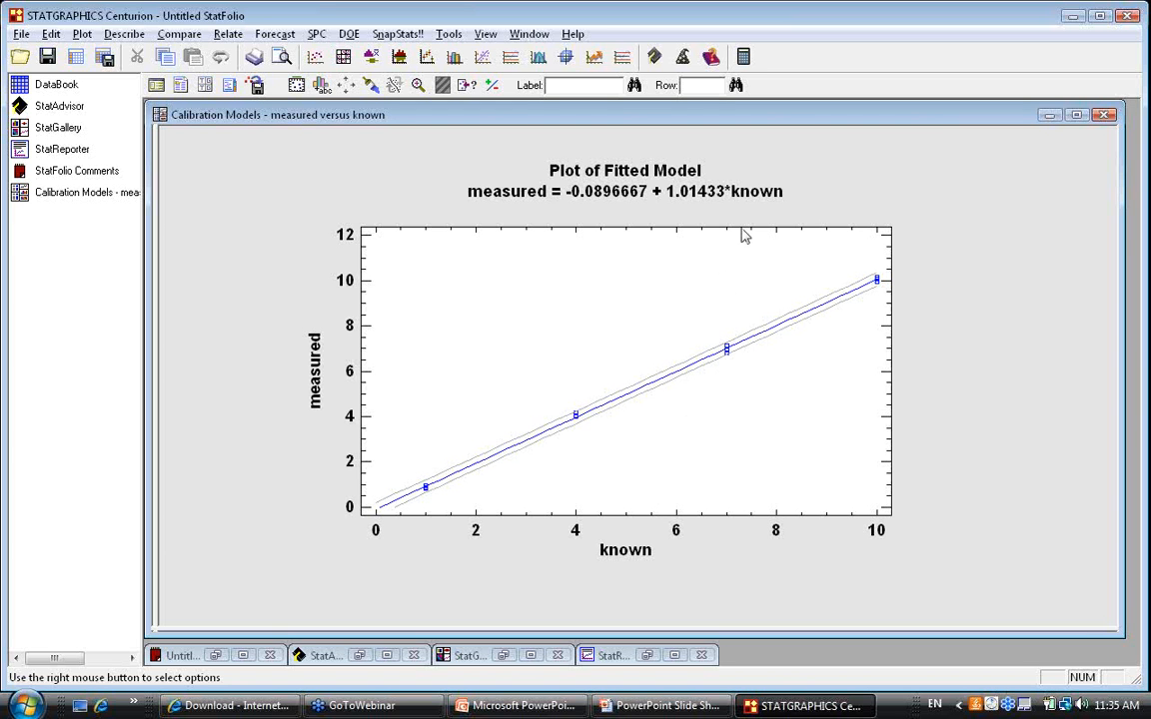
right_click(828, 185)
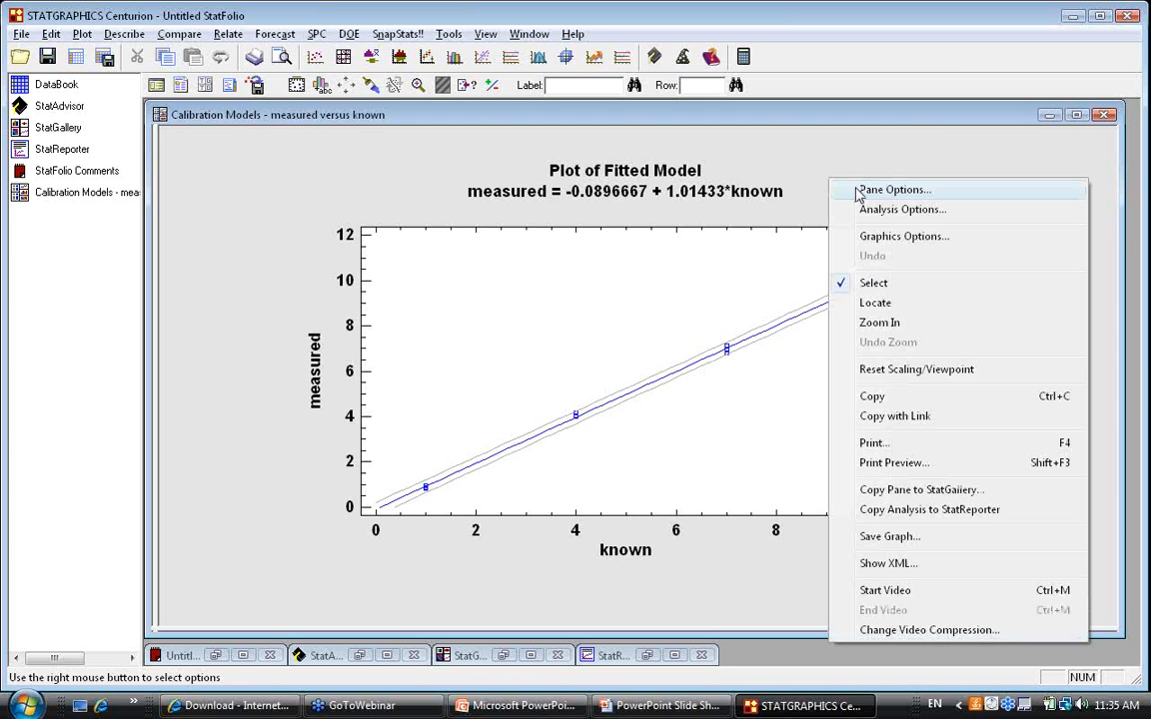
click(894, 190)
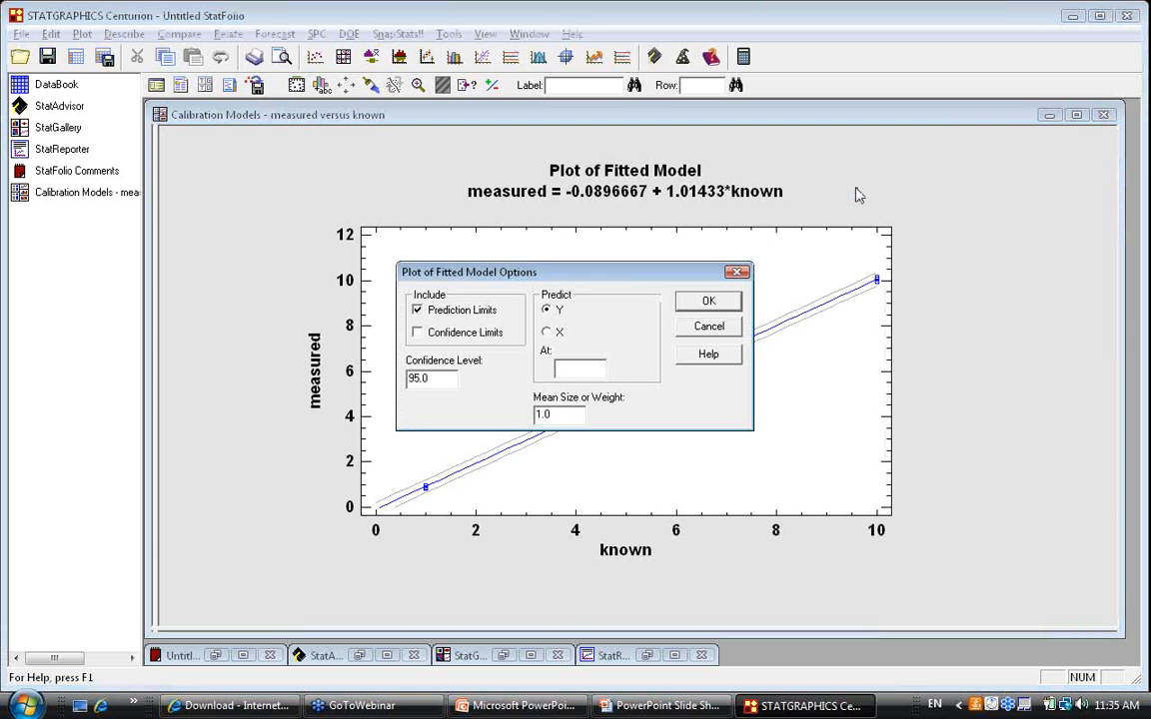
click(550, 332)
click(577, 367)
text(5.85)
click(716, 301)
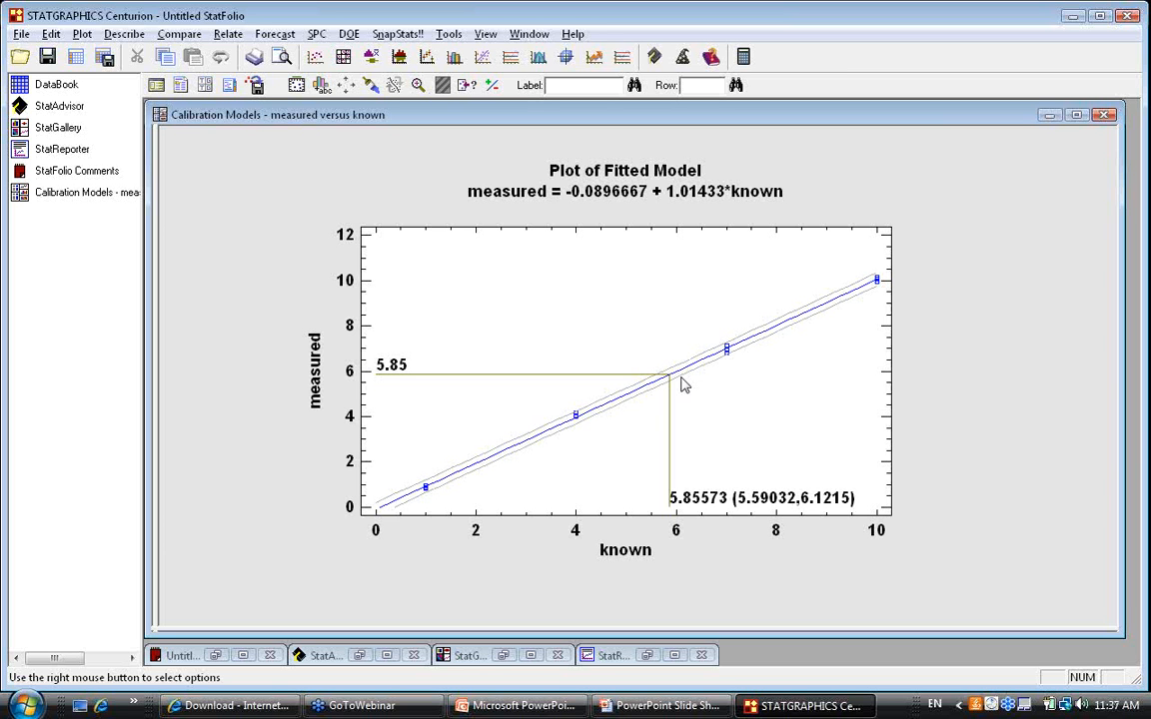
- Switch to the PowerPoint slide show and advance from the Calibration example to the Comparison of Regression Lines slide
key(alt+Tab)
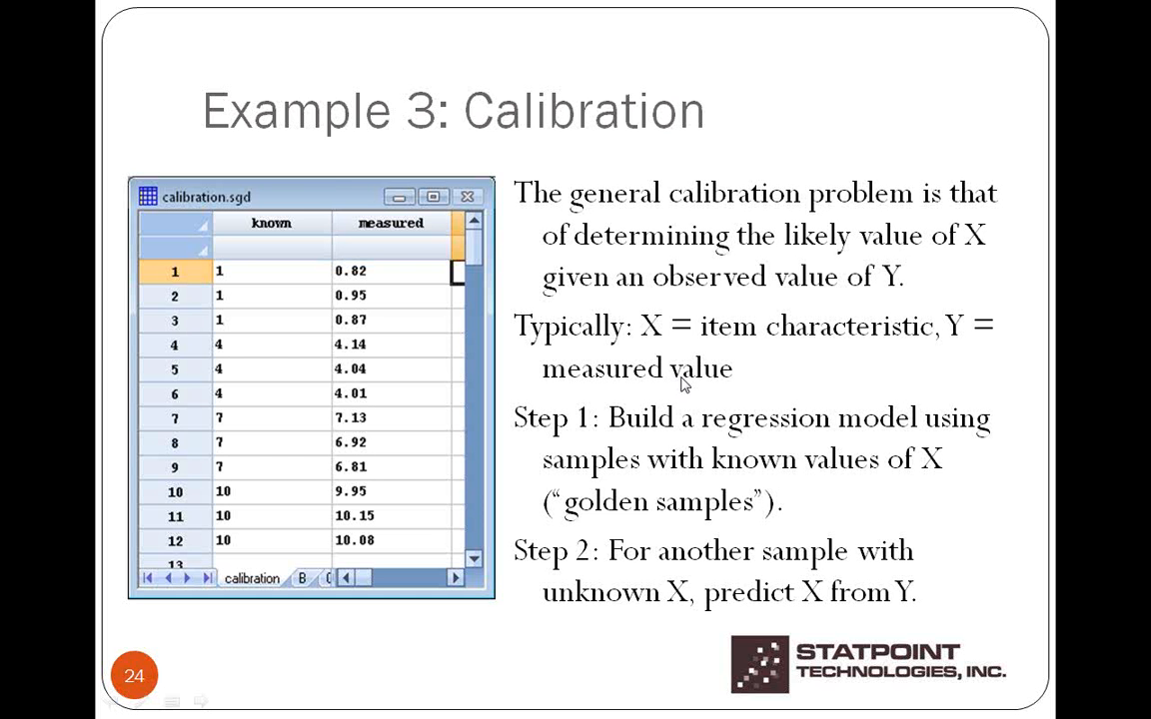
click(684, 385)
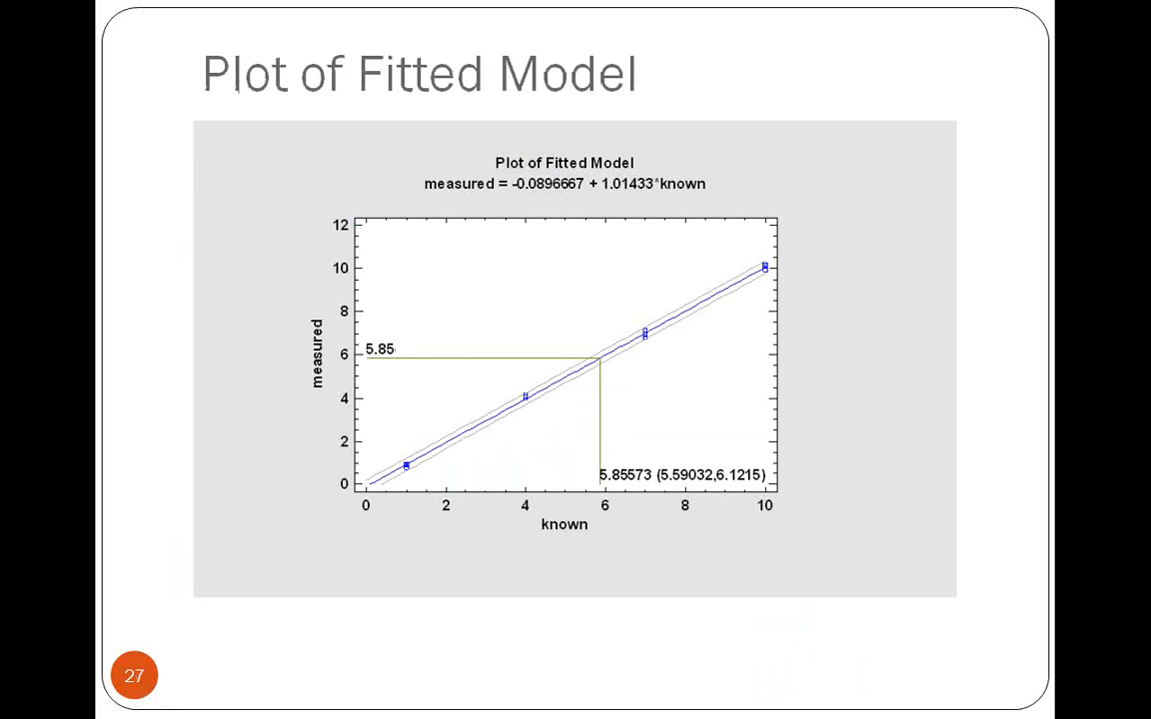
key(Right)
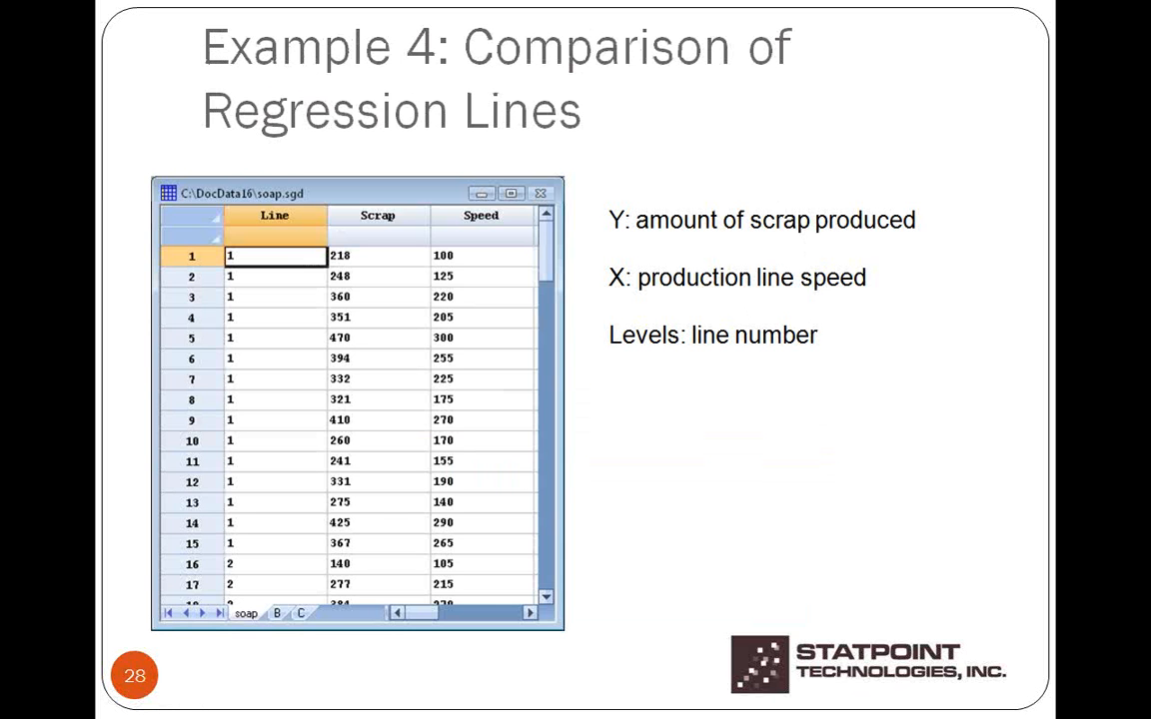
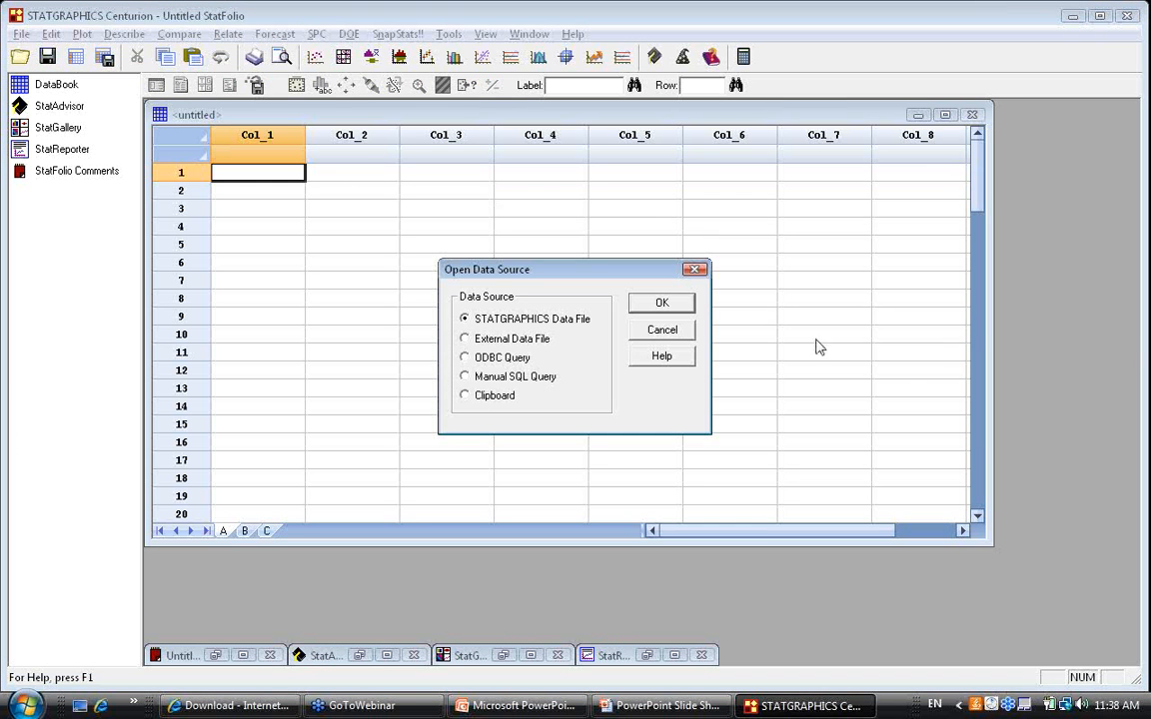
- Open the STATGRAPHICS data file soap.sgd from the Webinar folder
click(688, 310)
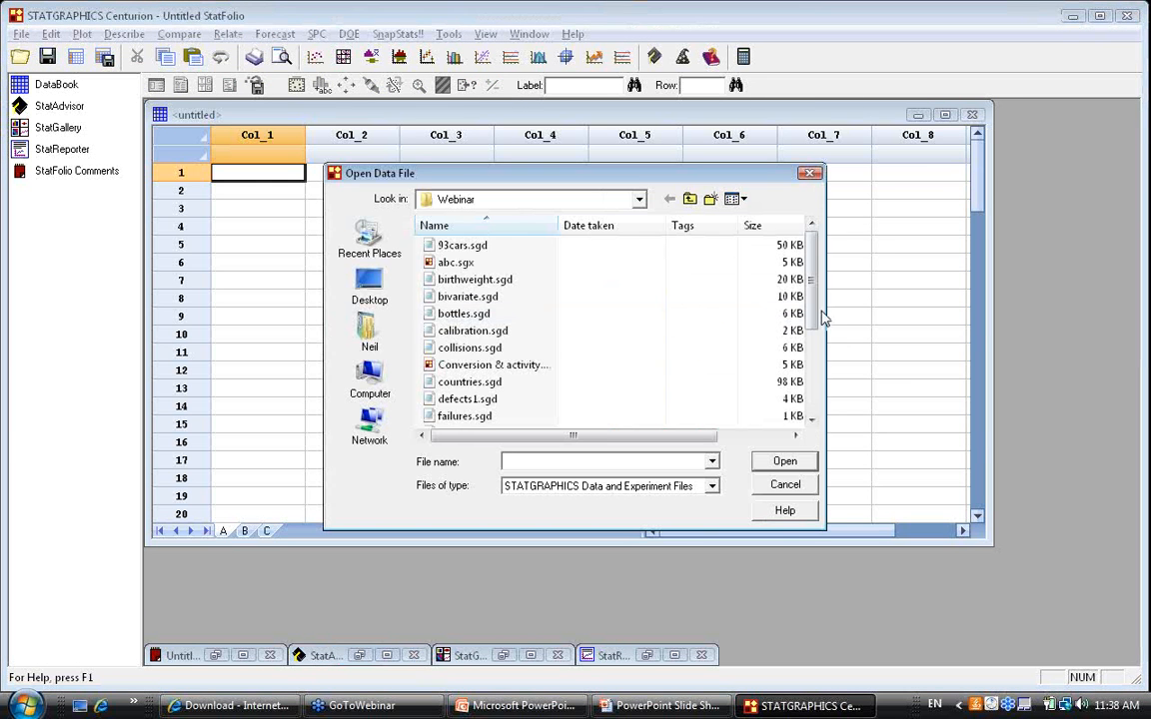
drag(817, 312, 818, 397)
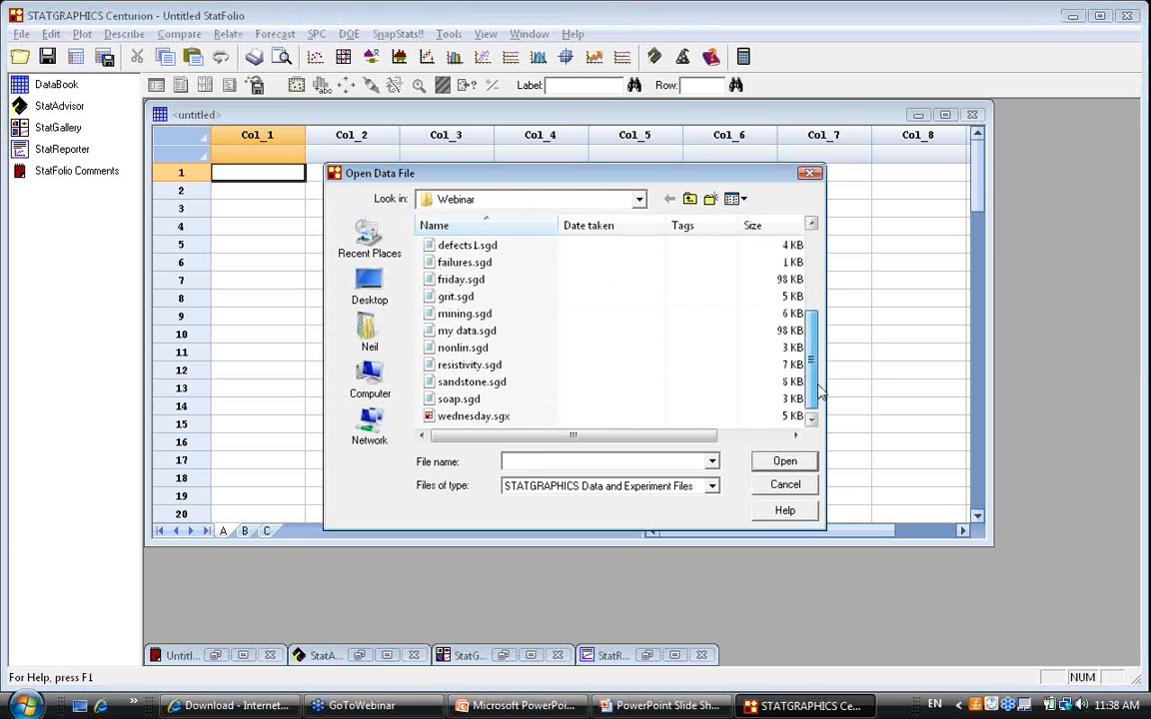
click(477, 400)
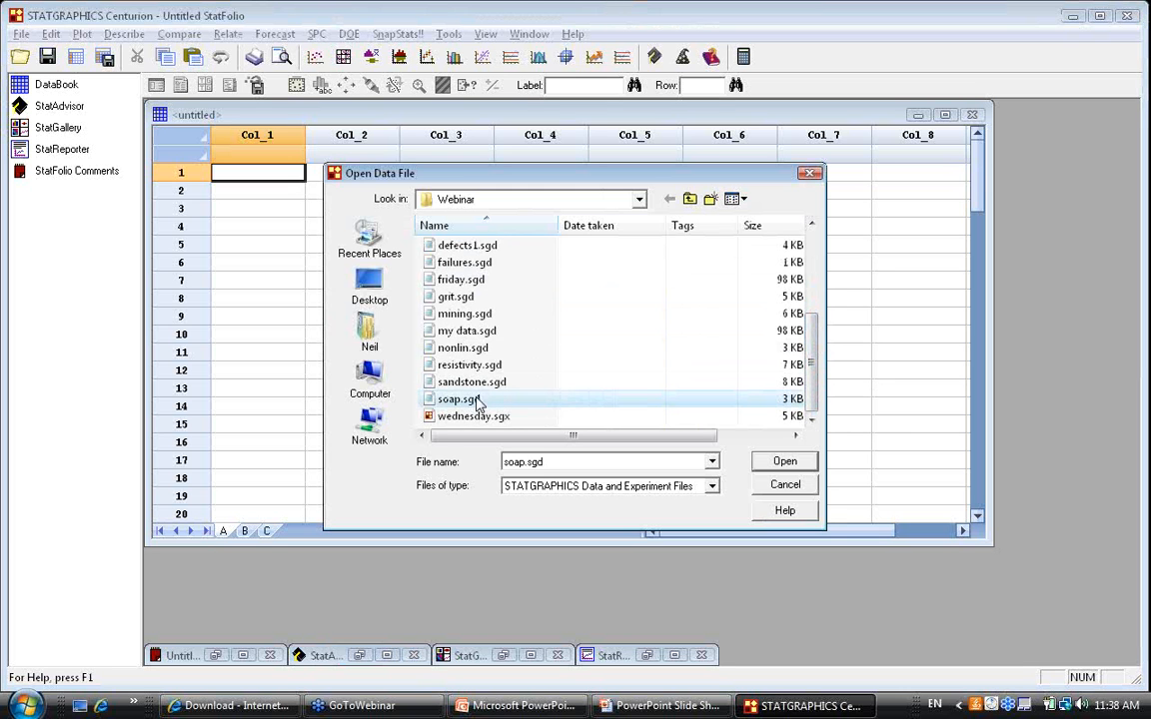
click(784, 463)
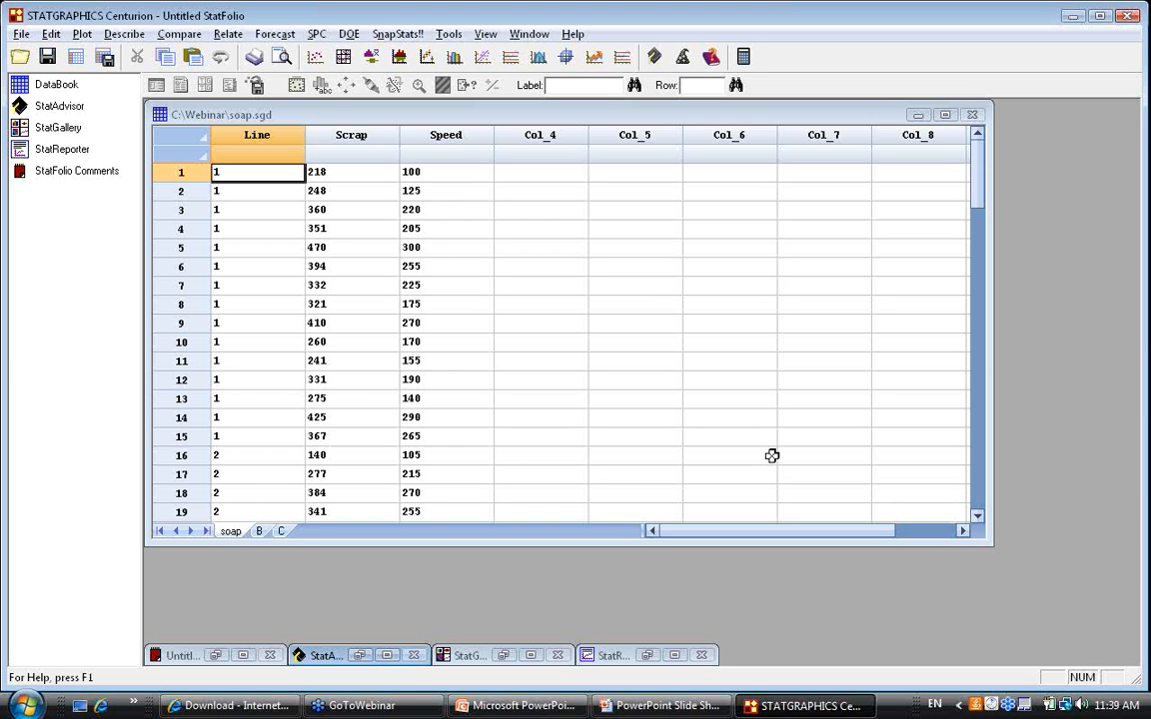
- Set up a Comparison of Regression Lines with Scrap as dependent variable, Speed as independent variable and Line as level codes
click(229, 35)
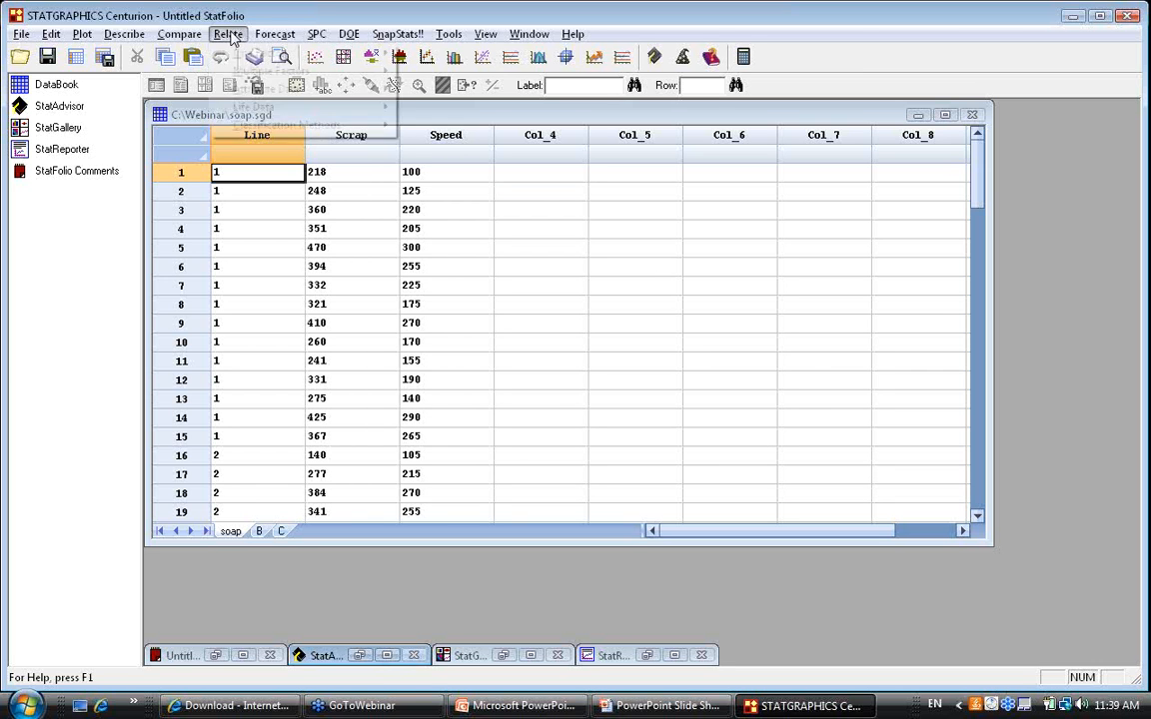
mouse_move(349, 34)
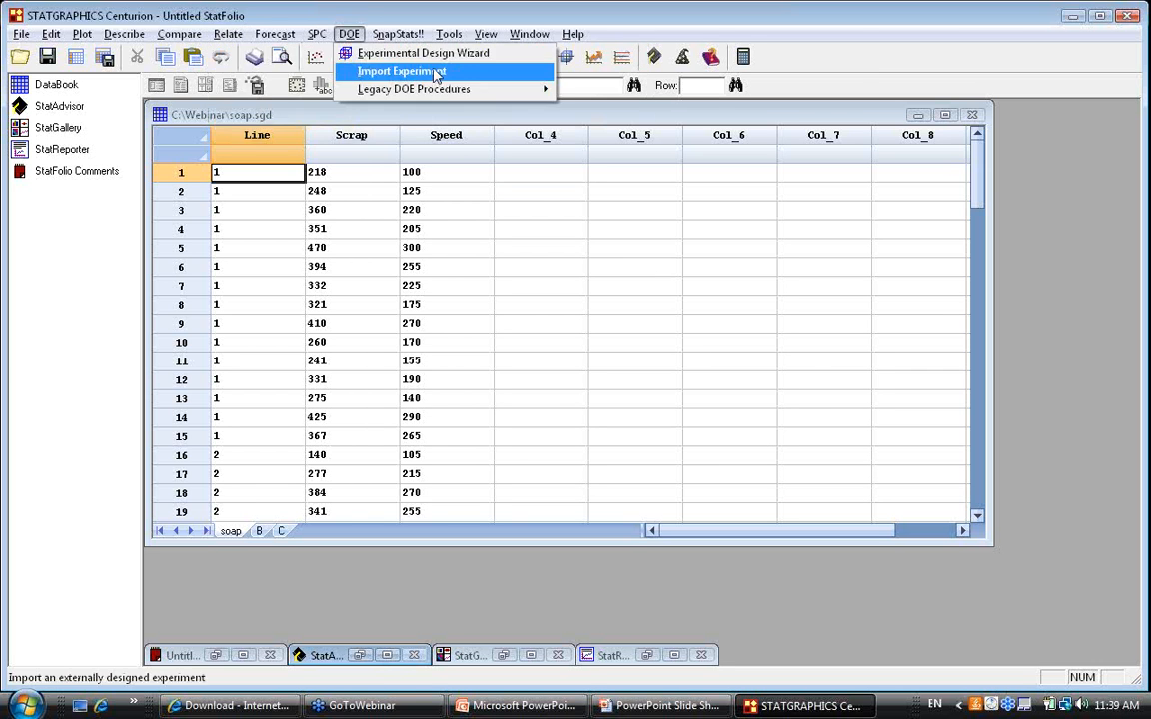
mouse_move(228, 34)
mouse_move(295, 60)
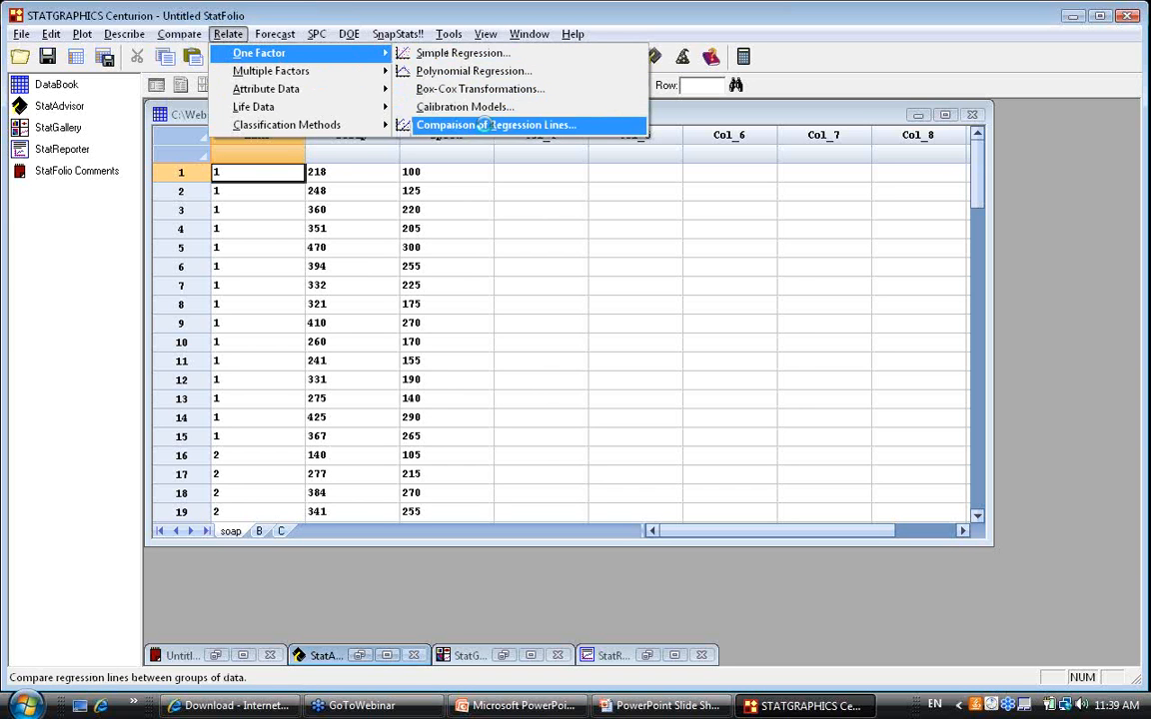
click(483, 124)
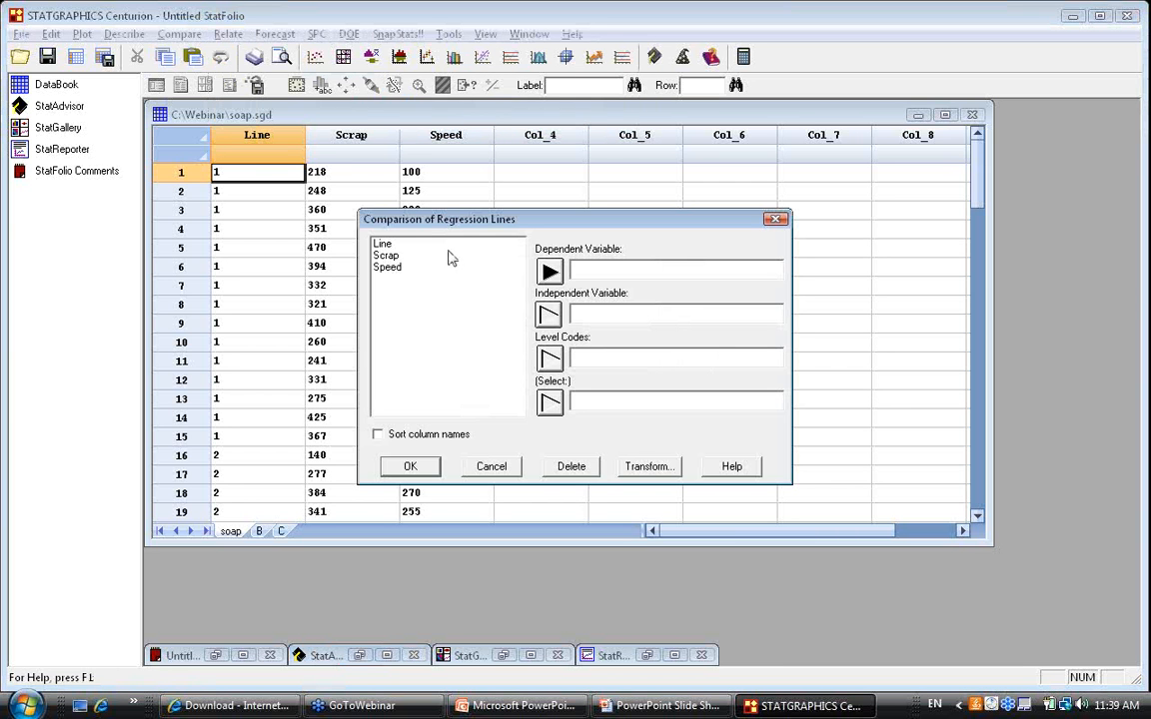
click(382, 254)
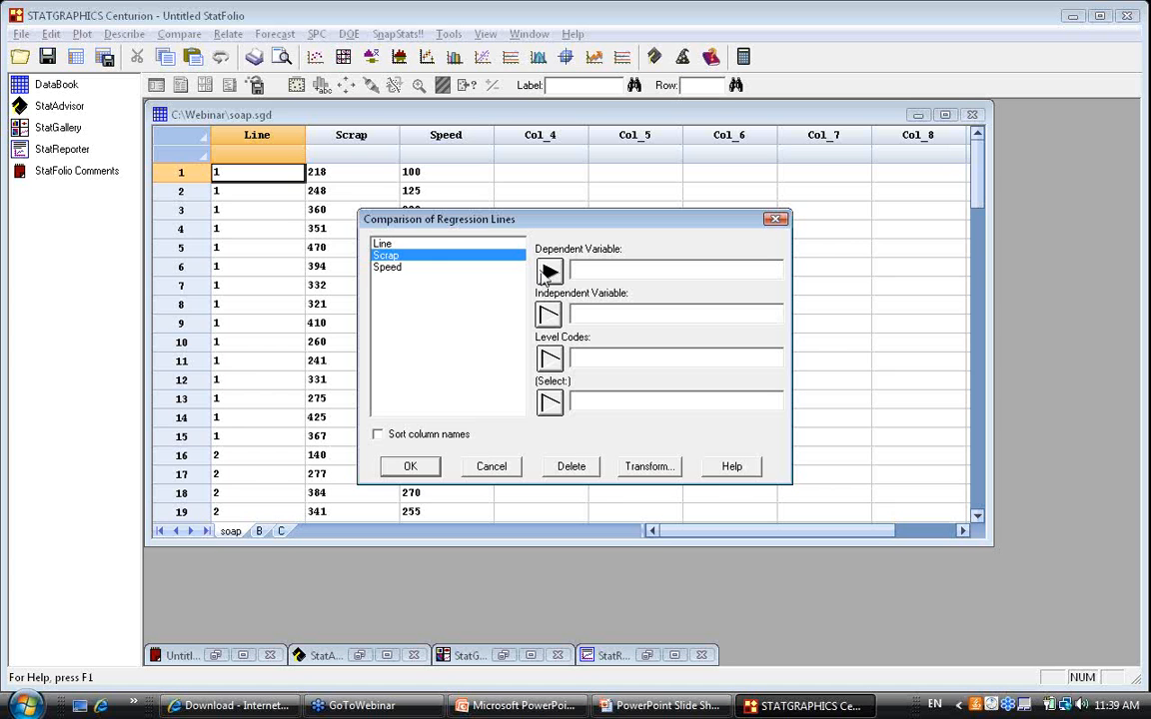
click(548, 272)
click(401, 268)
click(548, 318)
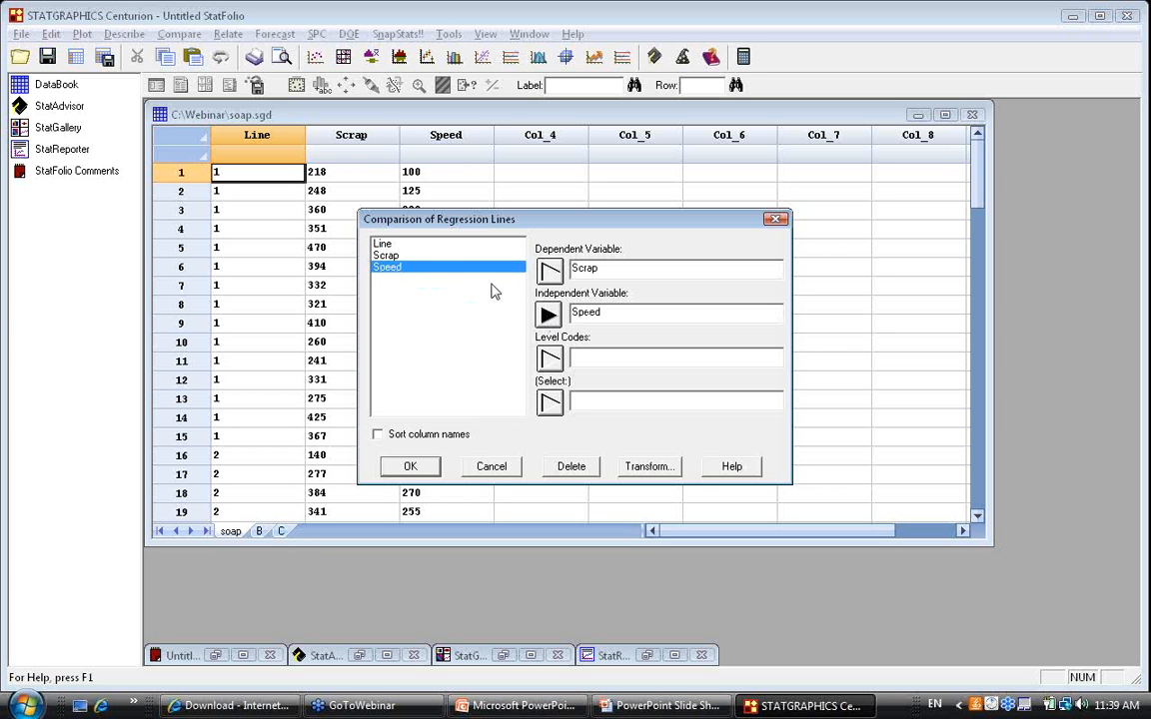
click(383, 244)
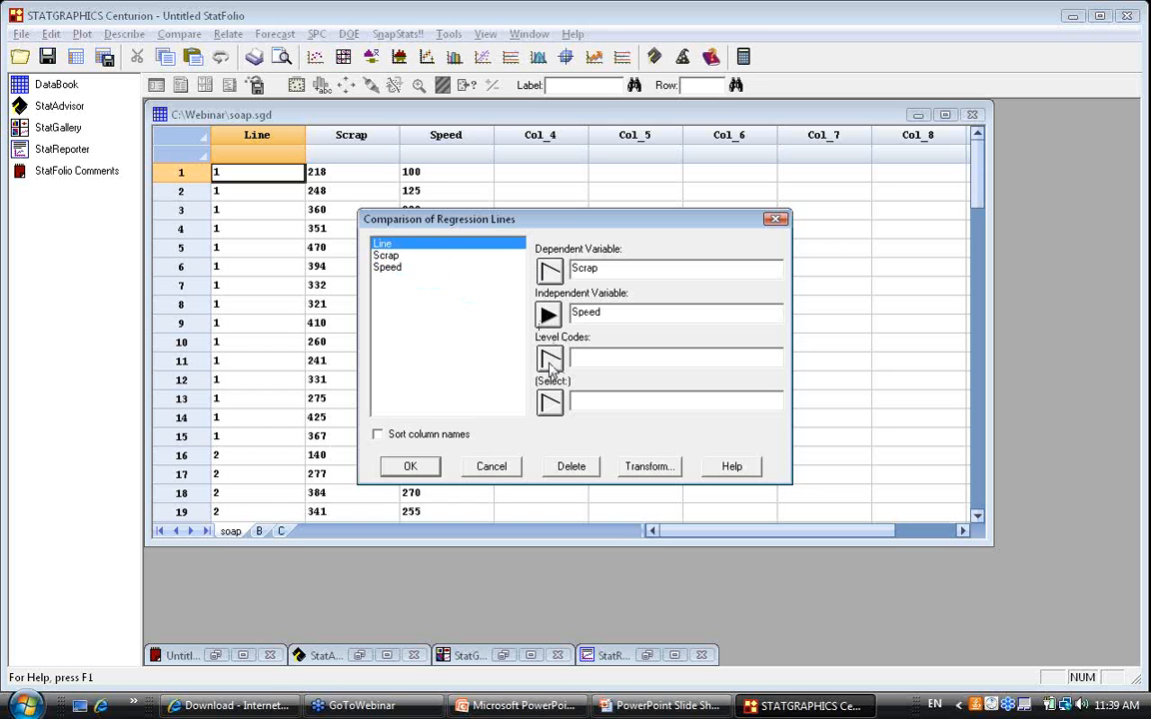
click(550, 360)
- Run the comparison without assuming equal intercepts or slopes, including Analysis Summary, Conditional Sums of Squares, Plot of Fitted Model and Residual Plots
click(410, 468)
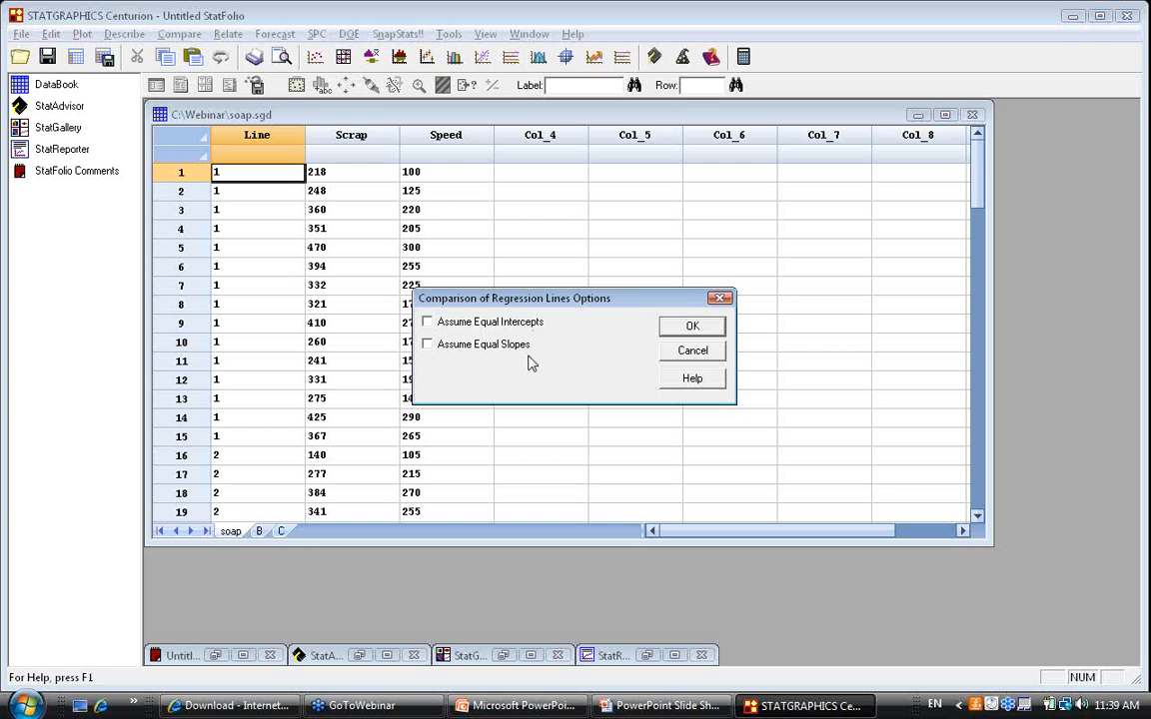
click(691, 327)
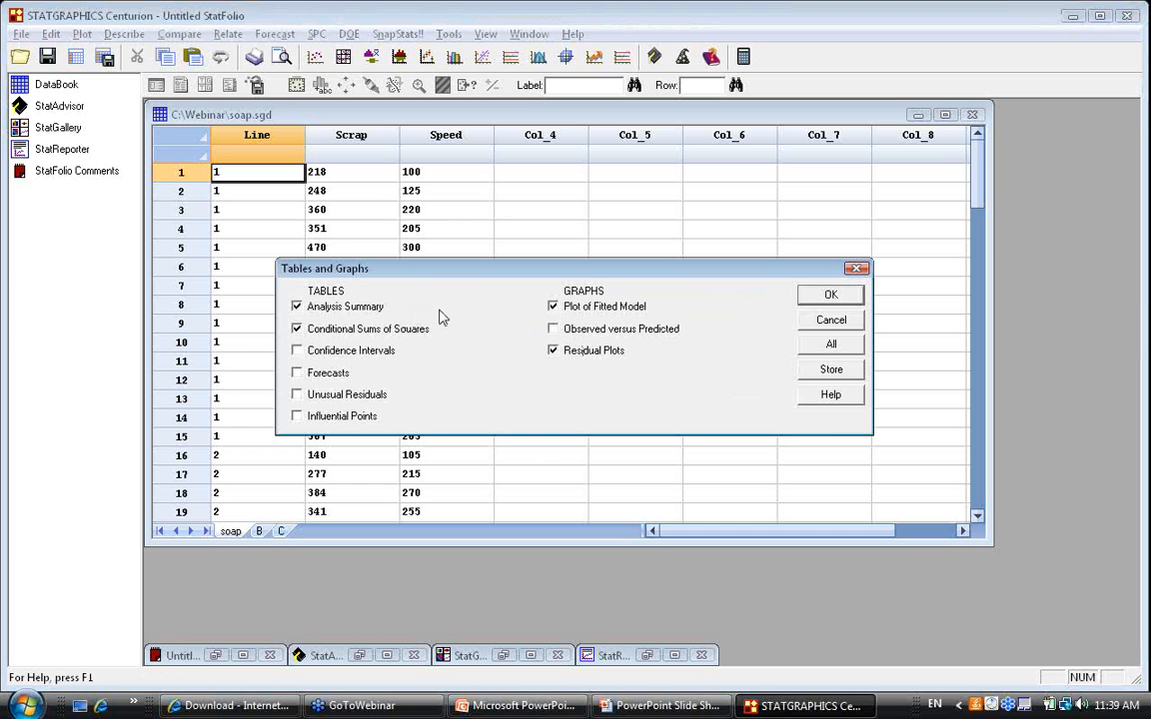
click(827, 294)
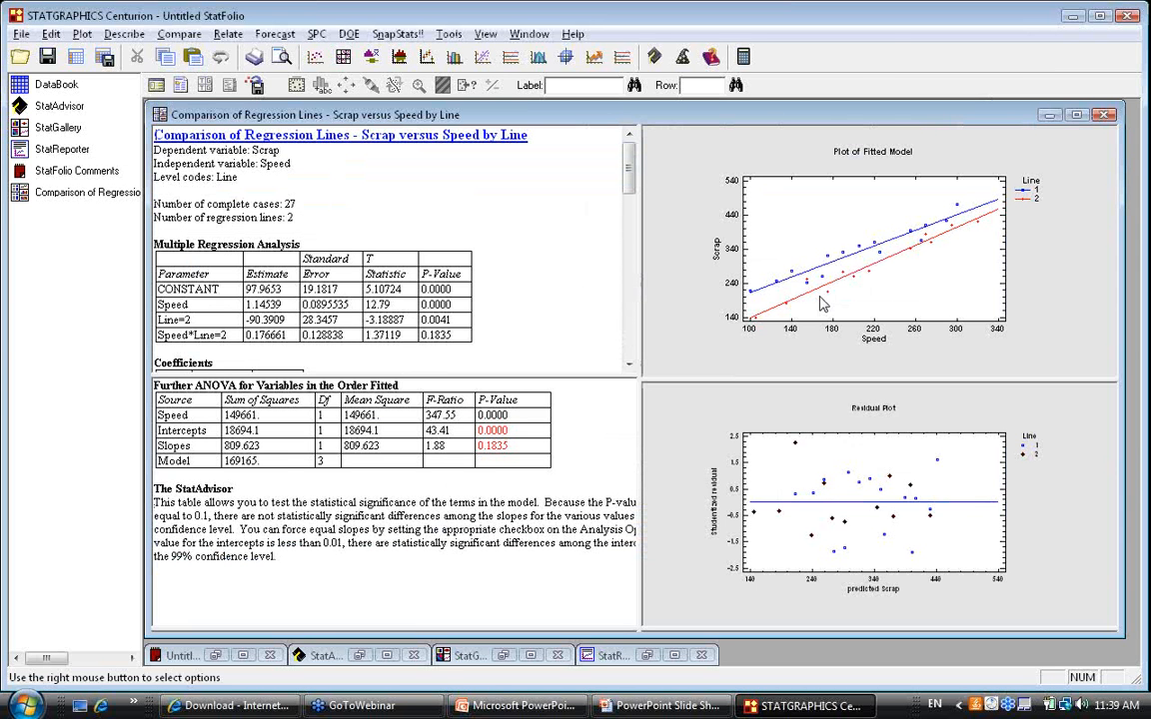
- Examine the Plot of Fitted Model and the Further ANOVA table enlarged, restoring the full analysis layout after each
double_click(863, 212)
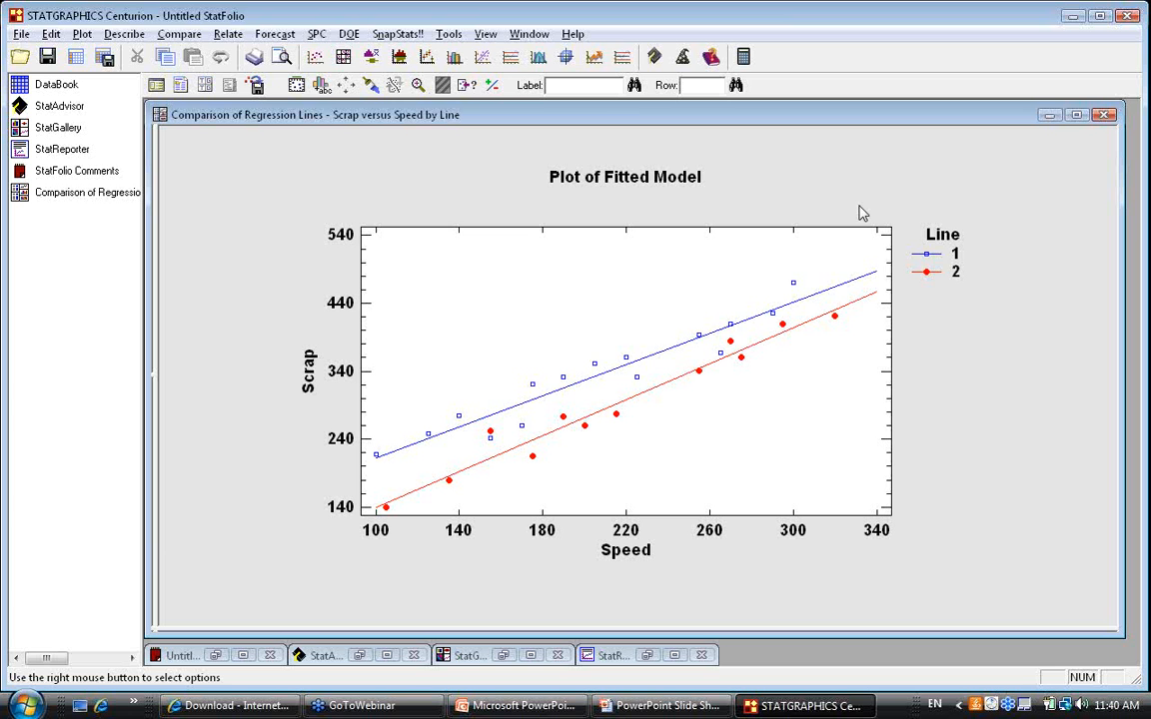
double_click(863, 213)
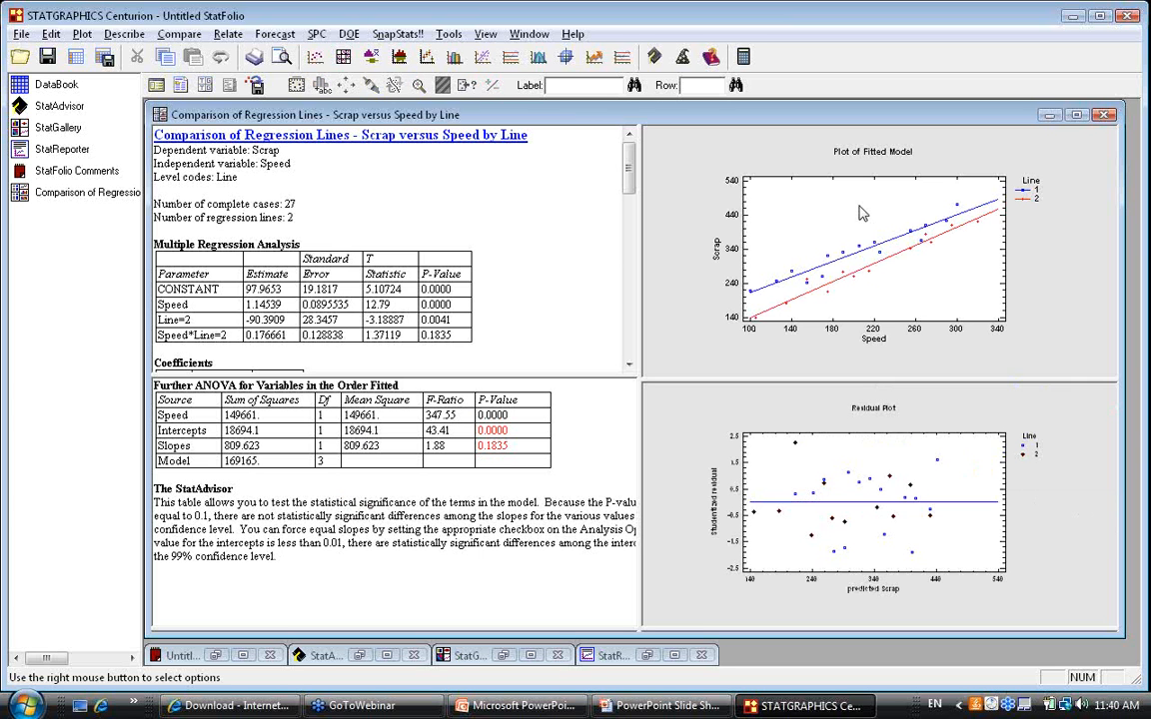
double_click(362, 480)
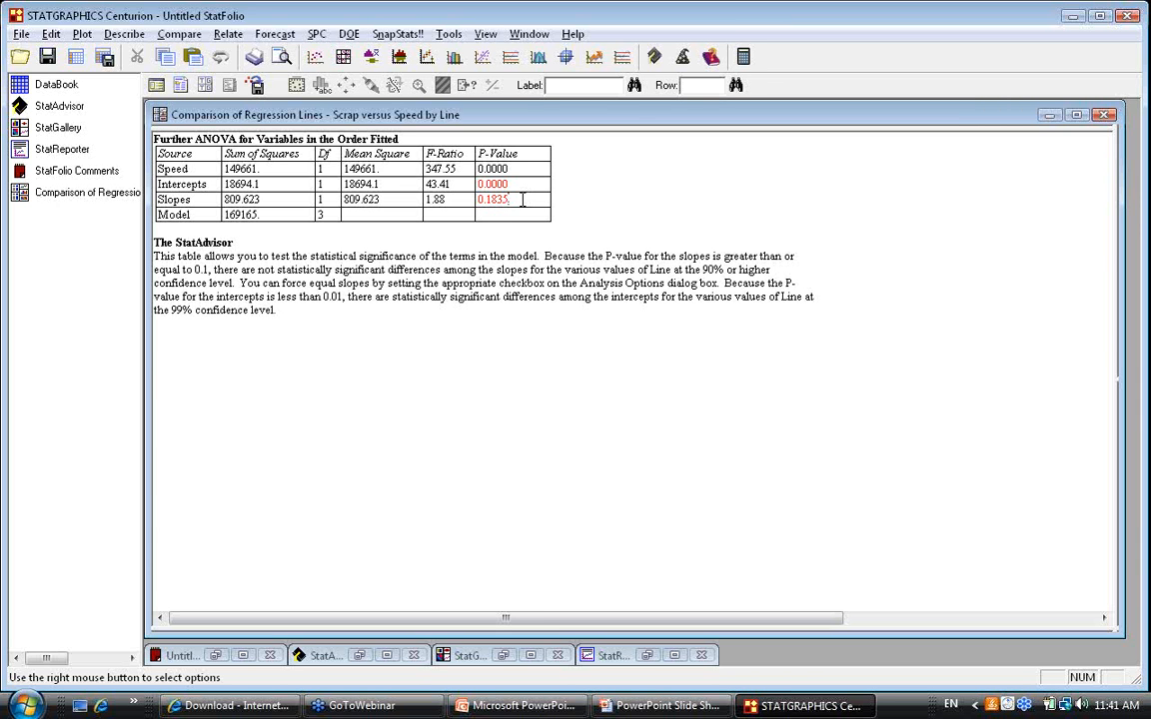
double_click(609, 231)
- Enlarge the Plot of Fitted Model and set the analysis options to assume equal slopes
double_click(868, 282)
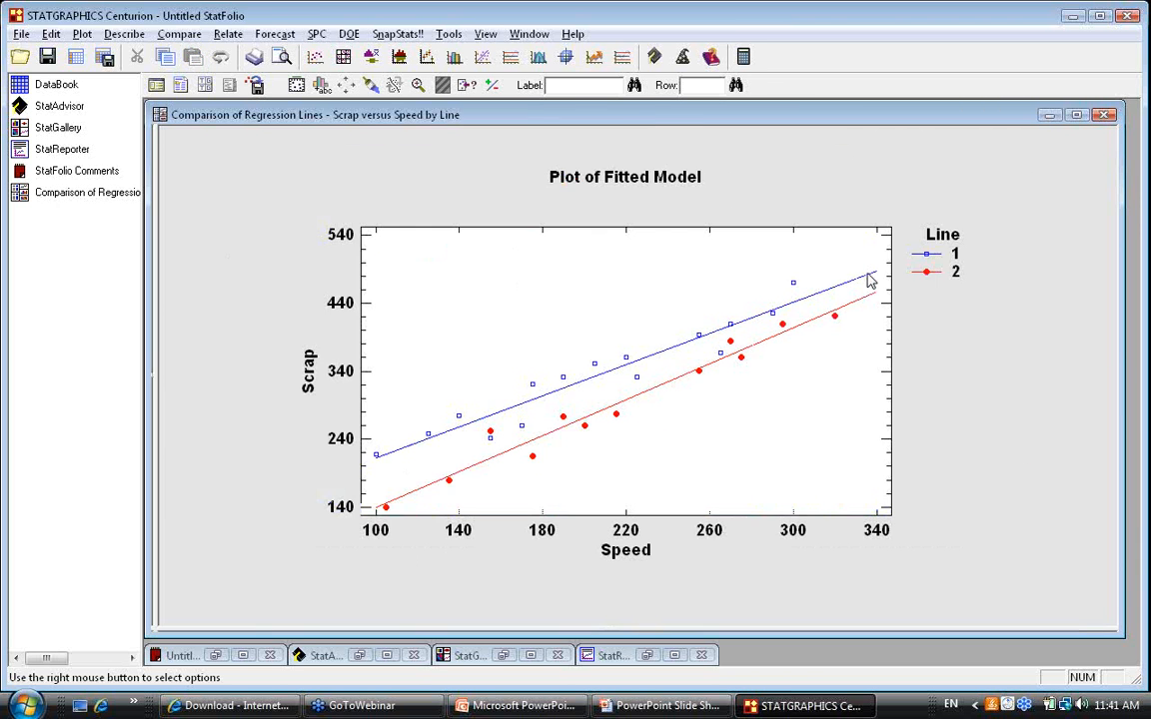
right_click(847, 190)
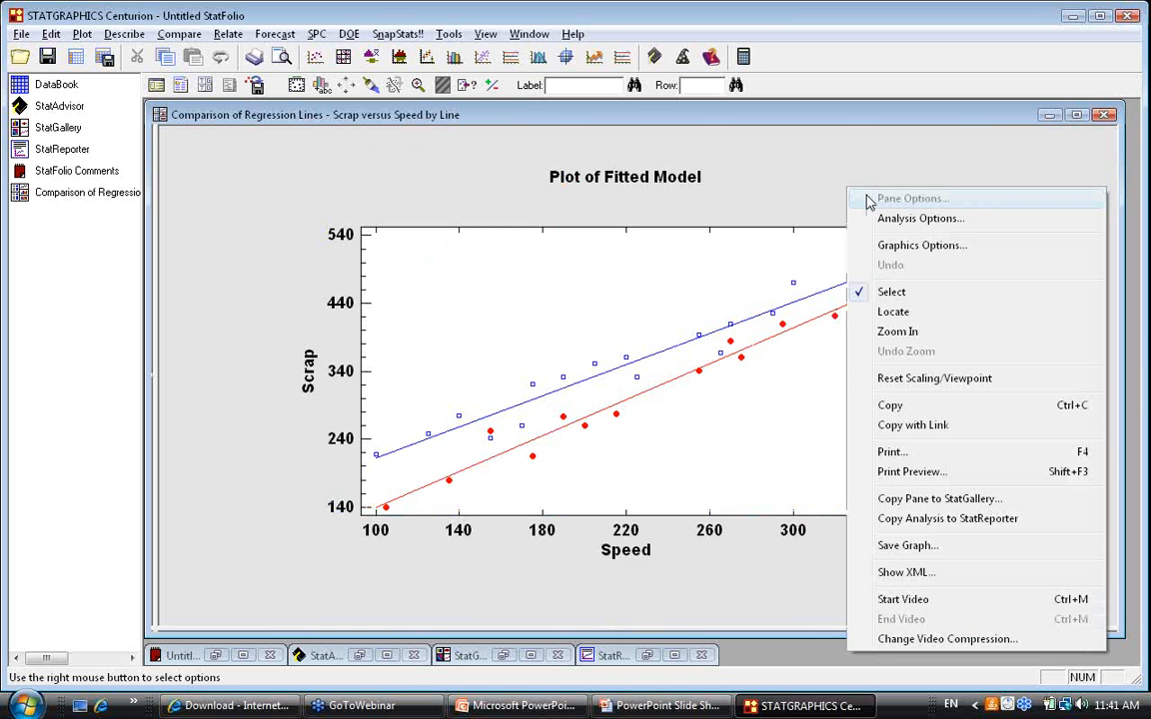
click(879, 220)
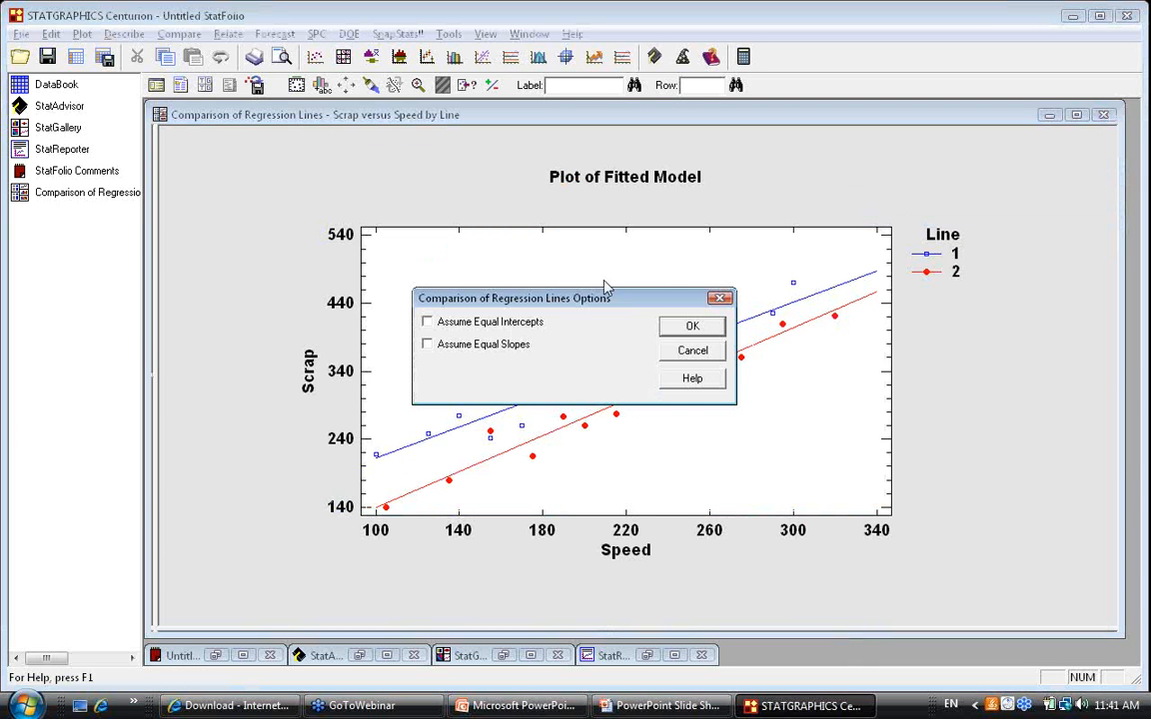
click(499, 344)
click(692, 328)
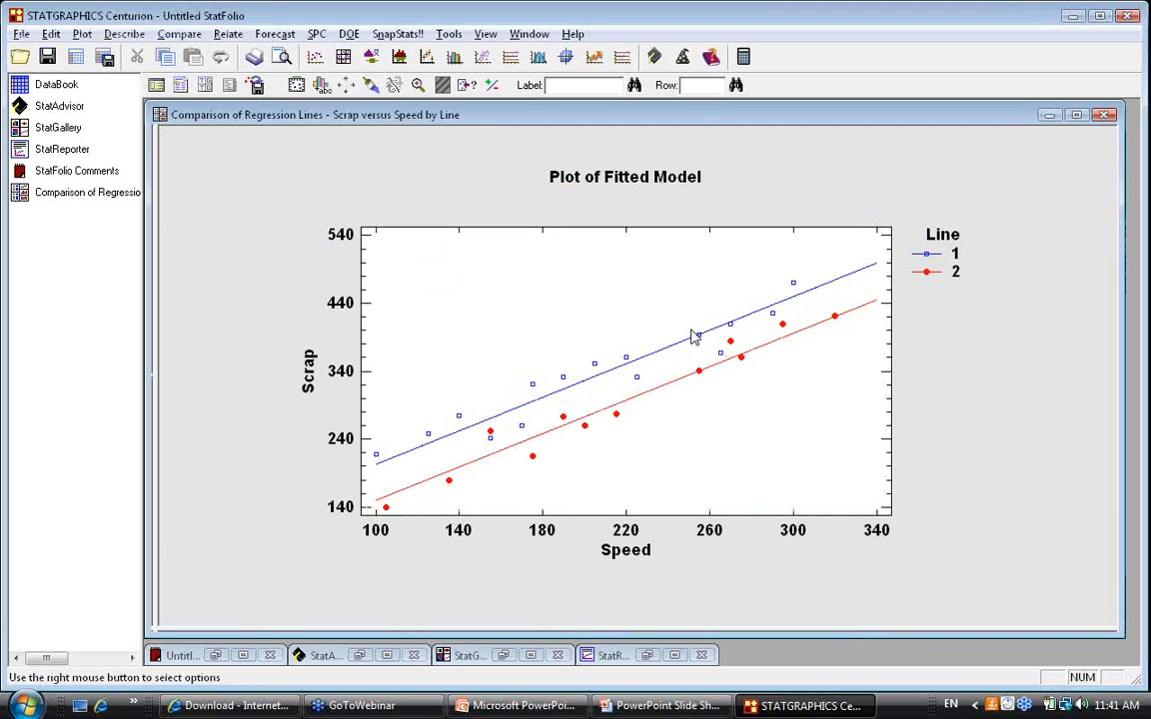
- Examine the enlarged Analysis Summary through the StatAdvisor's equations for each line, and return to the enlarged Plot of Fitted Model
double_click(939, 450)
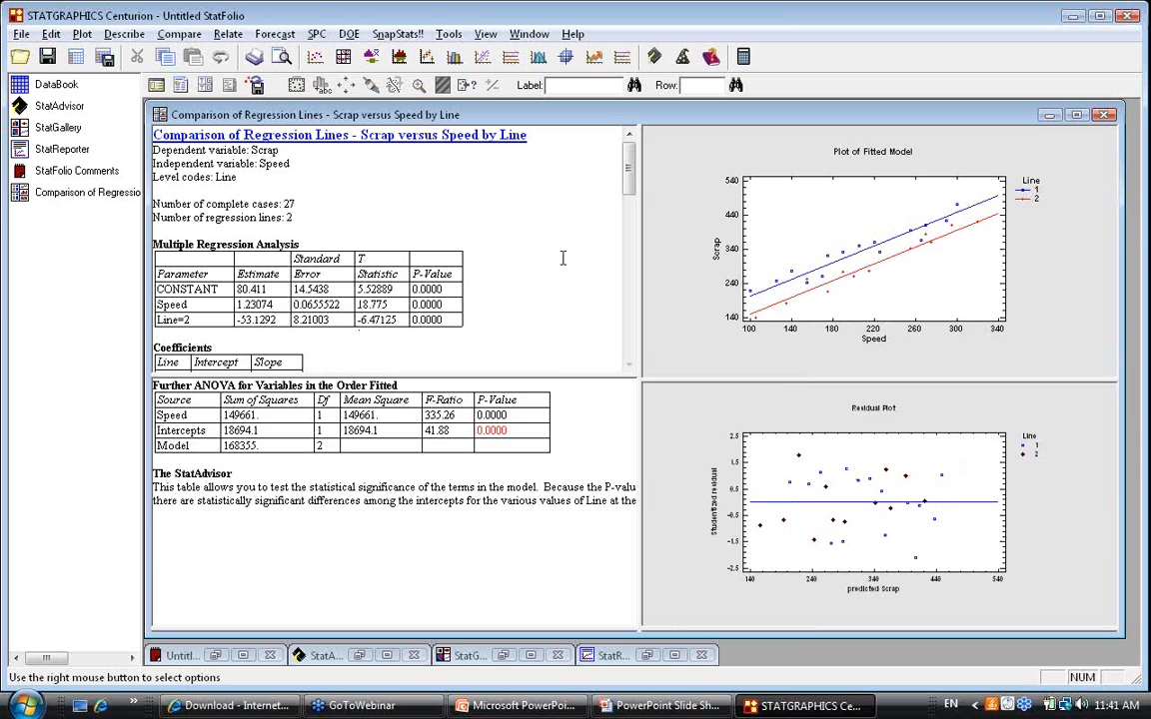
double_click(563, 258)
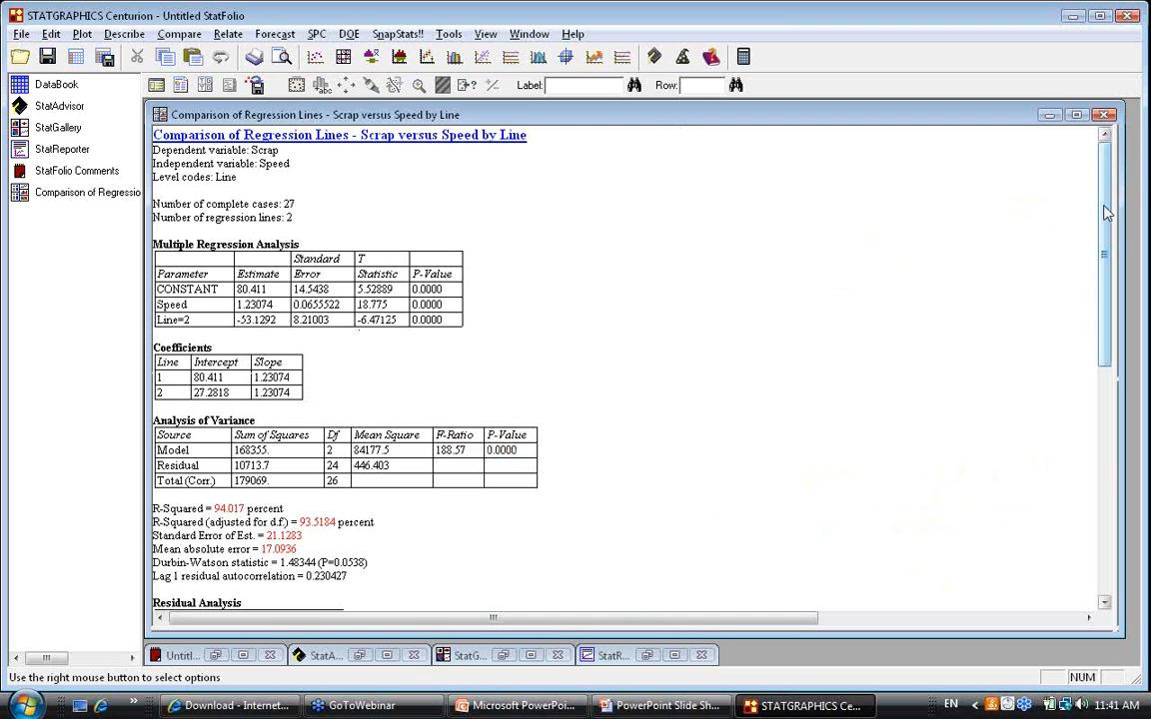
drag(1106, 226, 1106, 405)
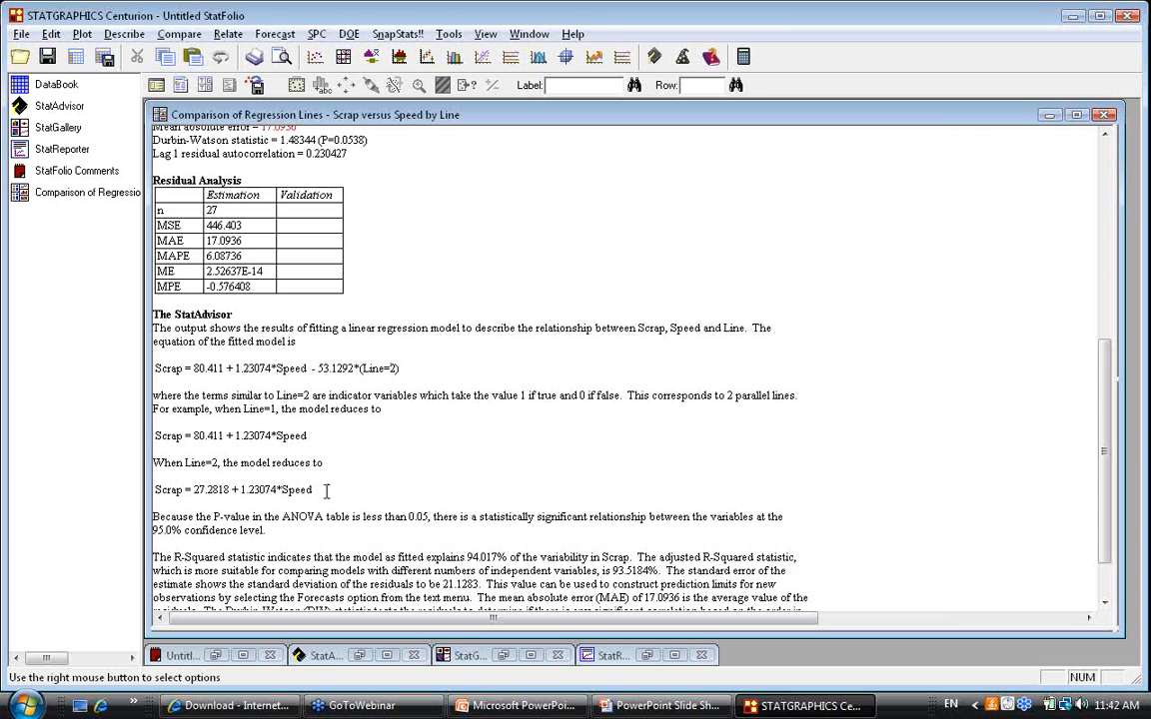
double_click(510, 388)
double_click(809, 361)
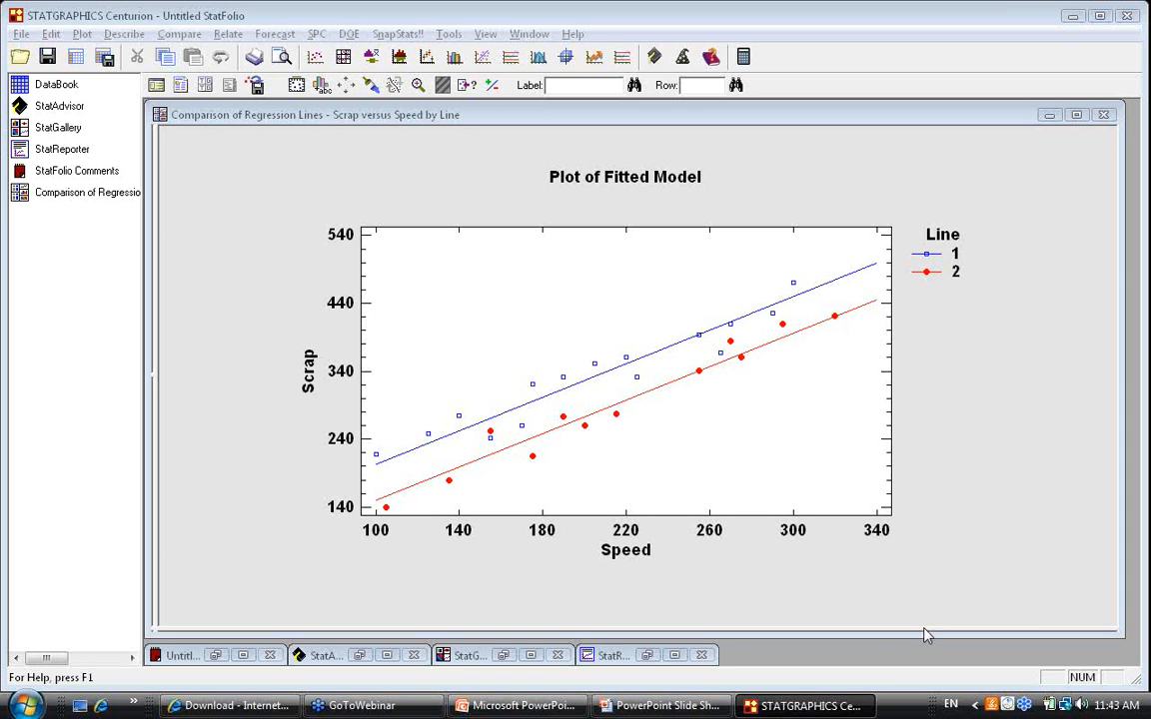
- Switch to the PowerPoint slide show and advance to the Example 5: Multiple Regression slide
click(660, 706)
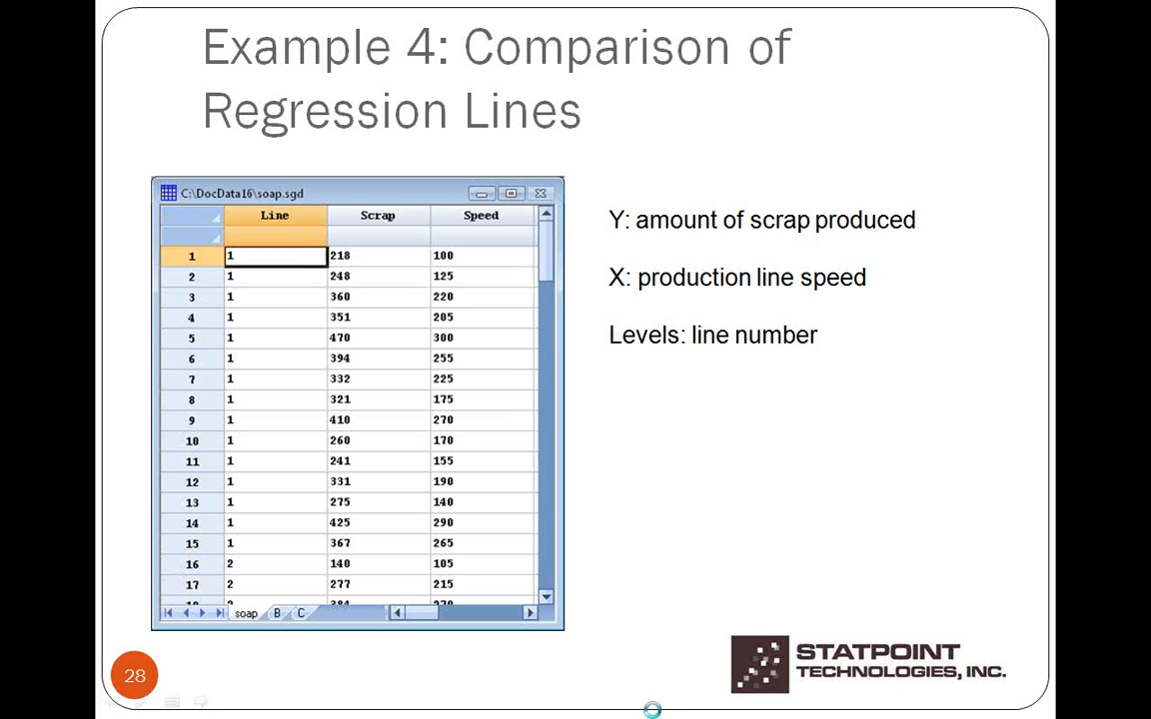
click(653, 710)
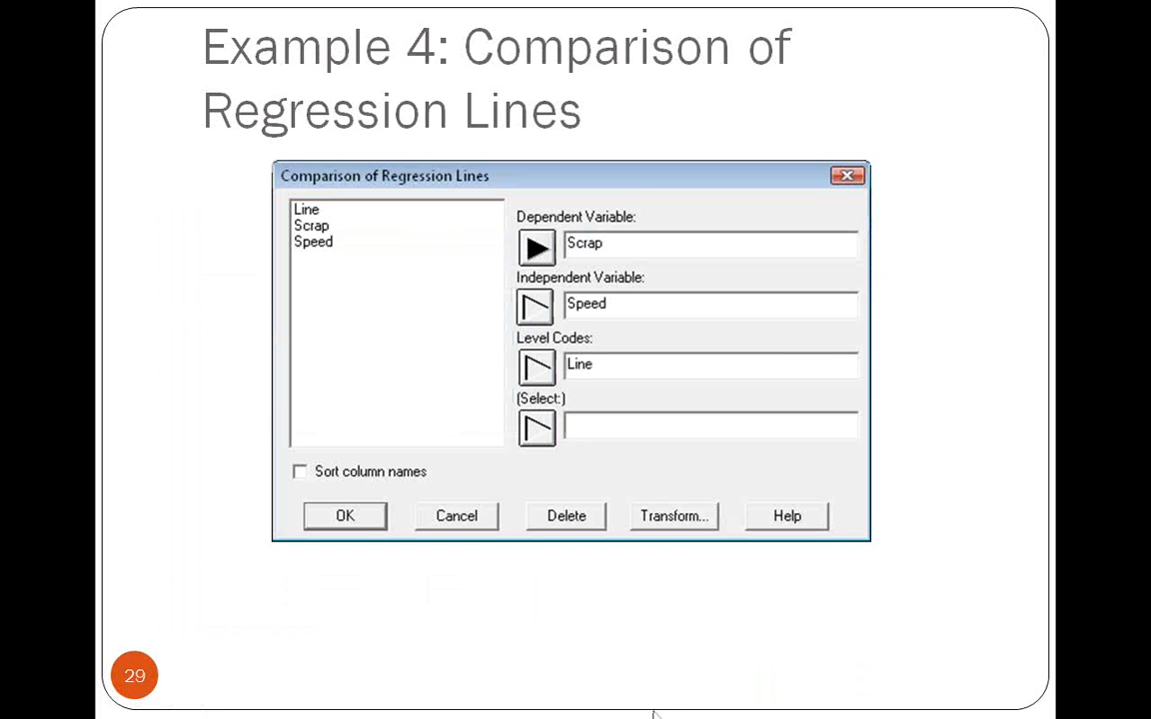
click(652, 711)
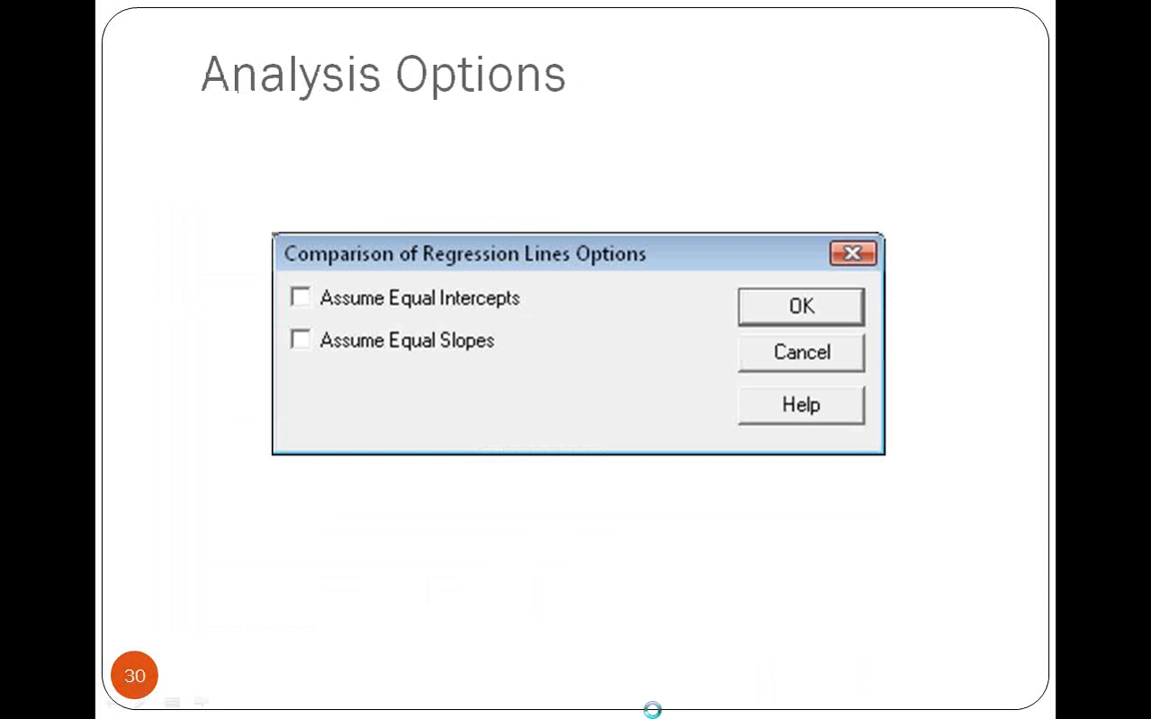
click(652, 710)
click(653, 710)
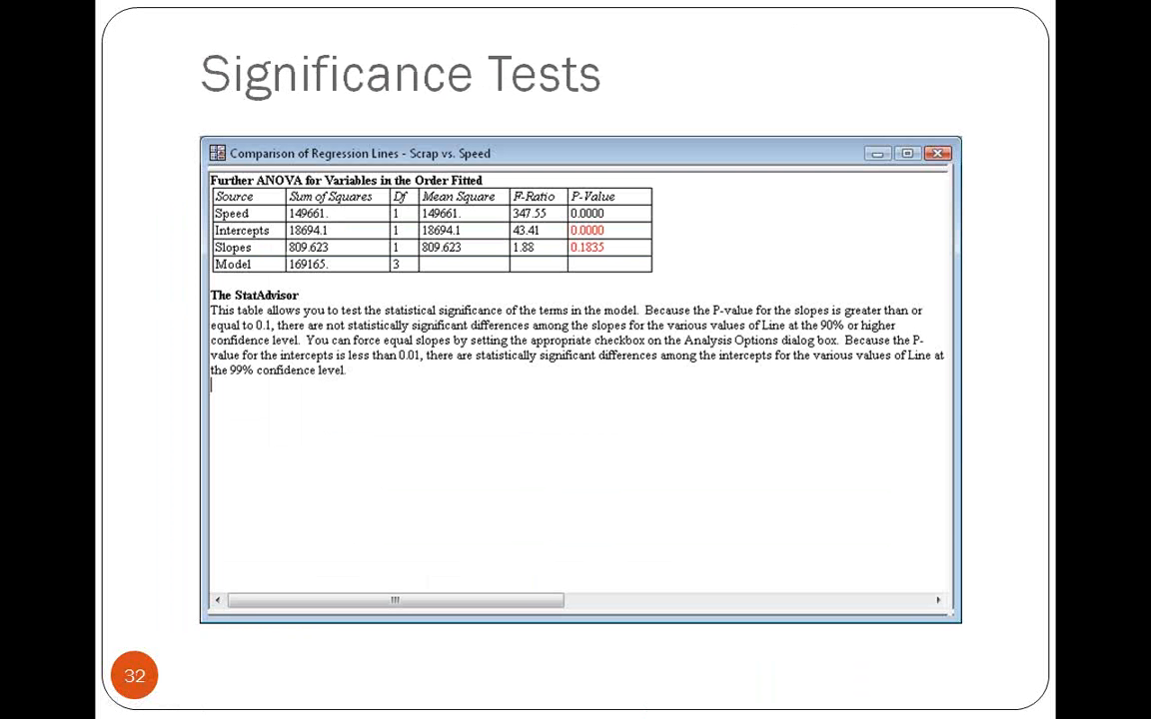
key(Right)
key(Right)
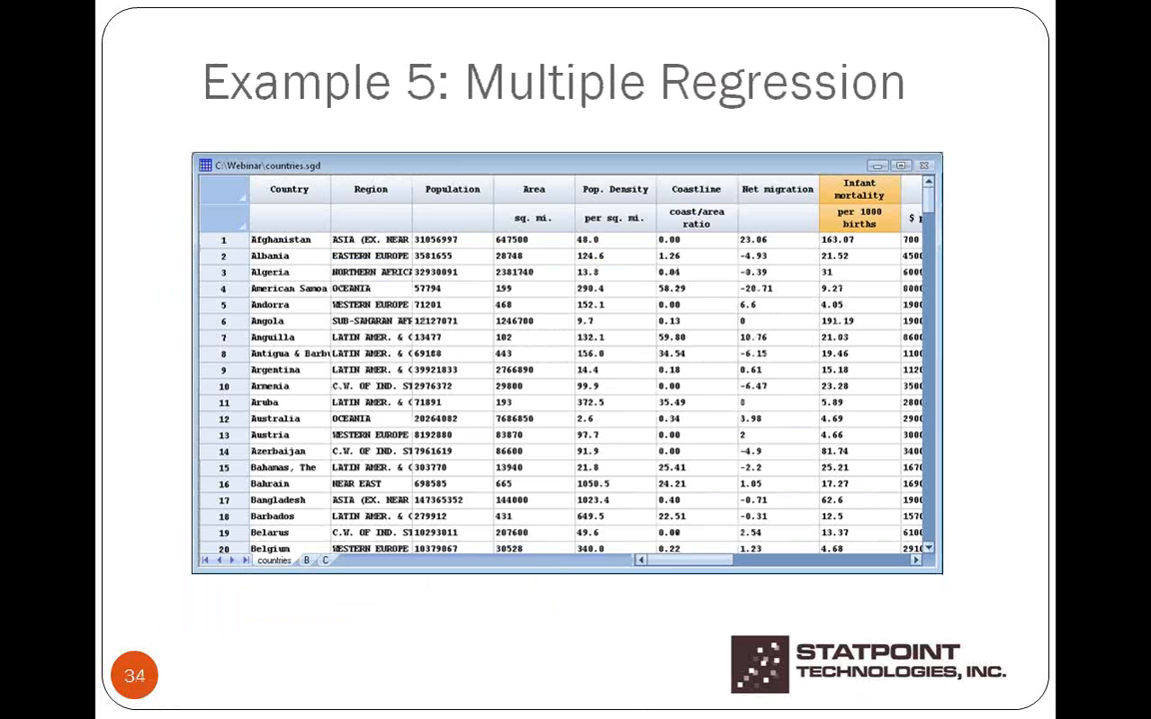
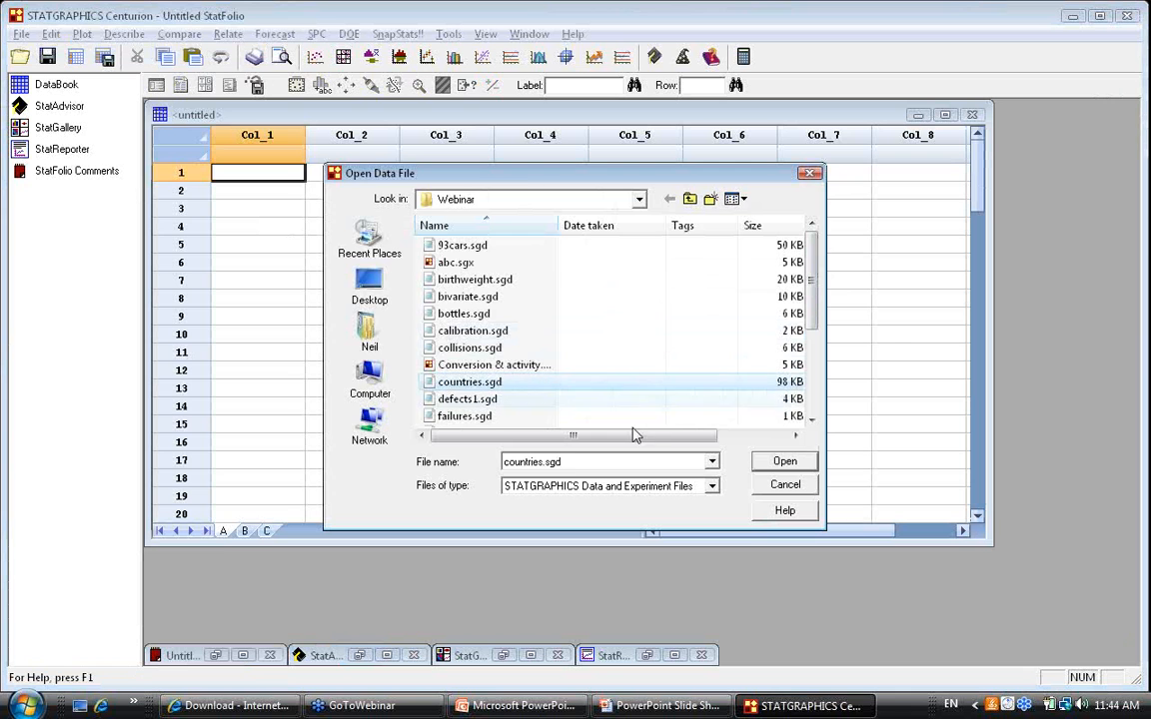
- Open the STATGRAPHICS data file countries.sgd from the Webinar folder and select its Infant mortality column
click(785, 460)
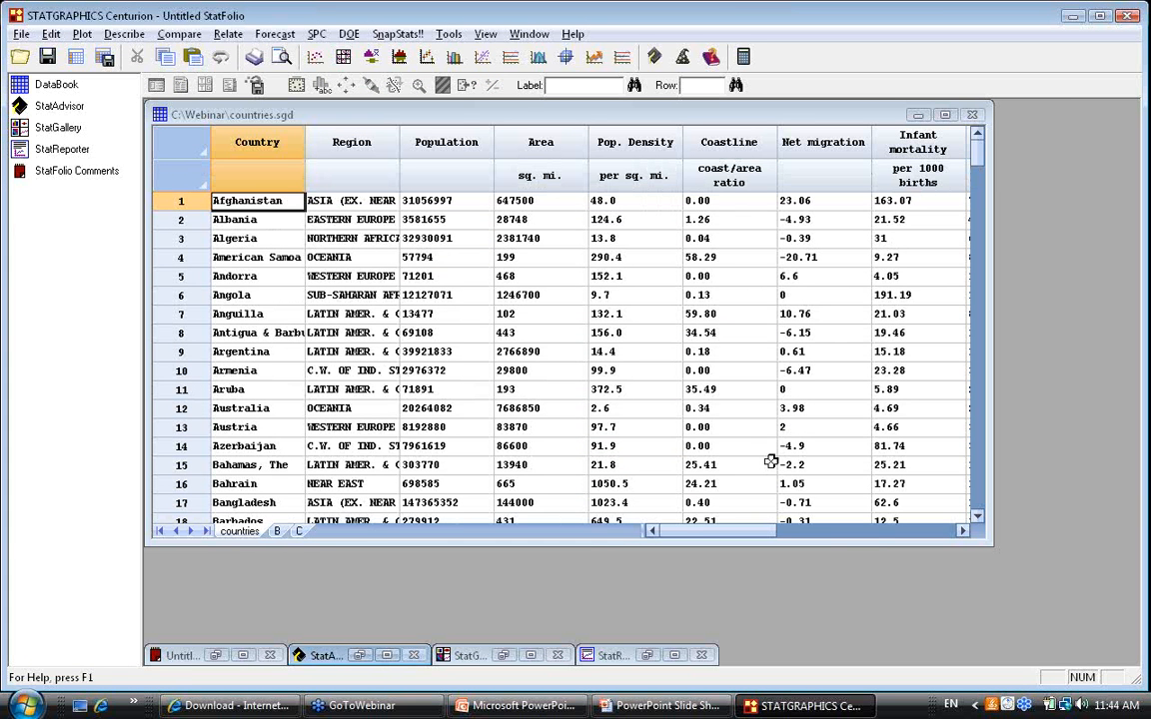
click(917, 148)
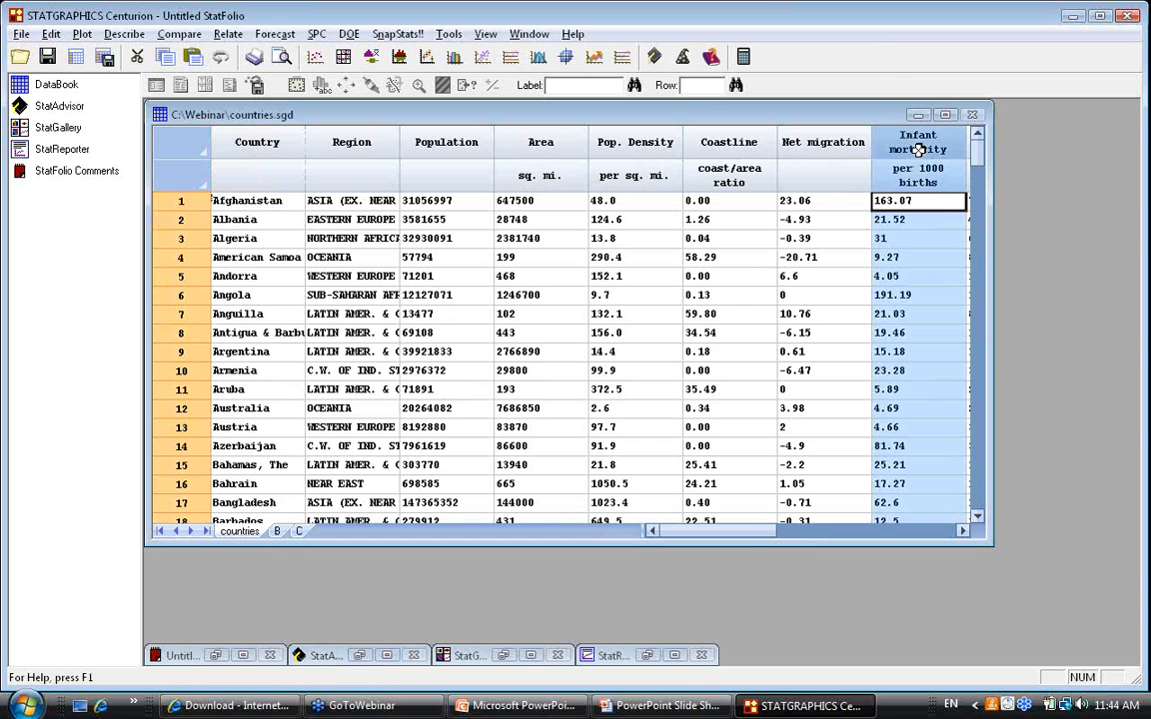
click(961, 532)
click(962, 532)
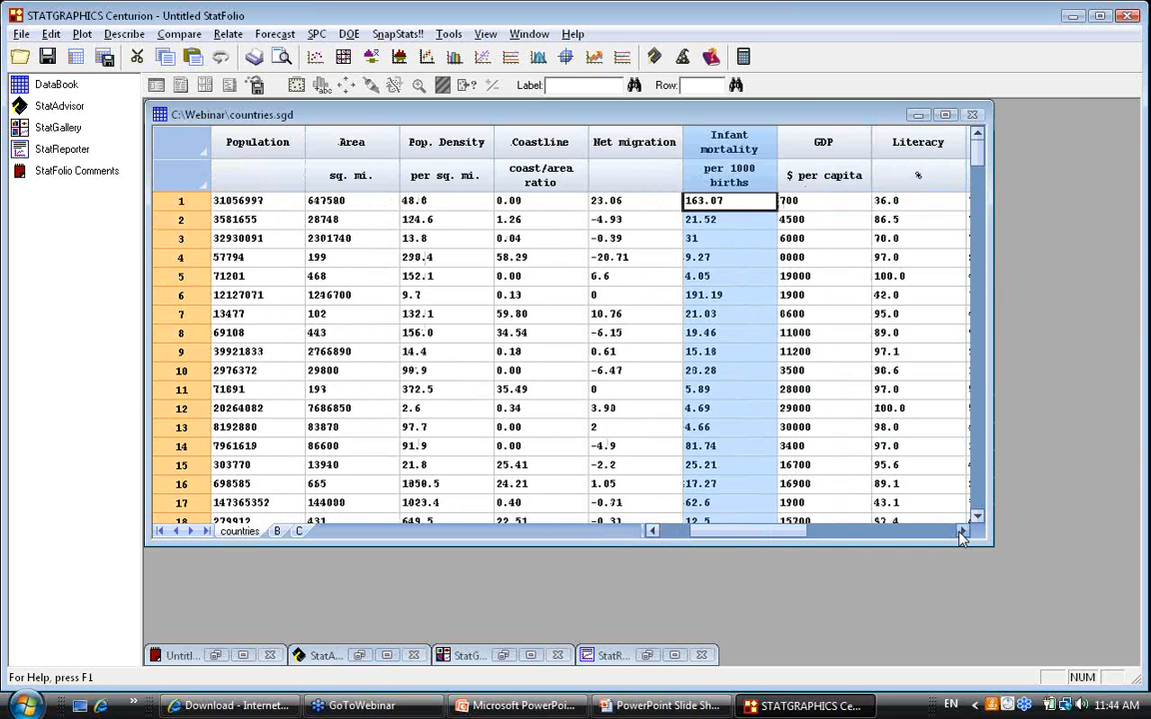
click(961, 533)
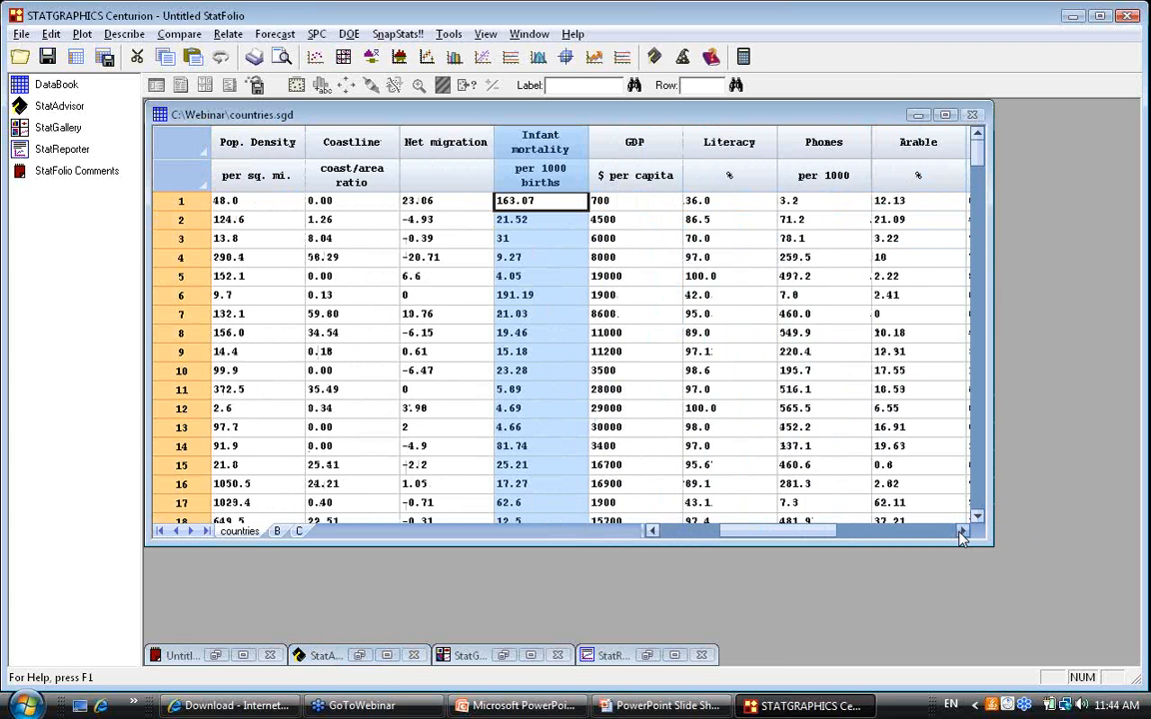
click(961, 533)
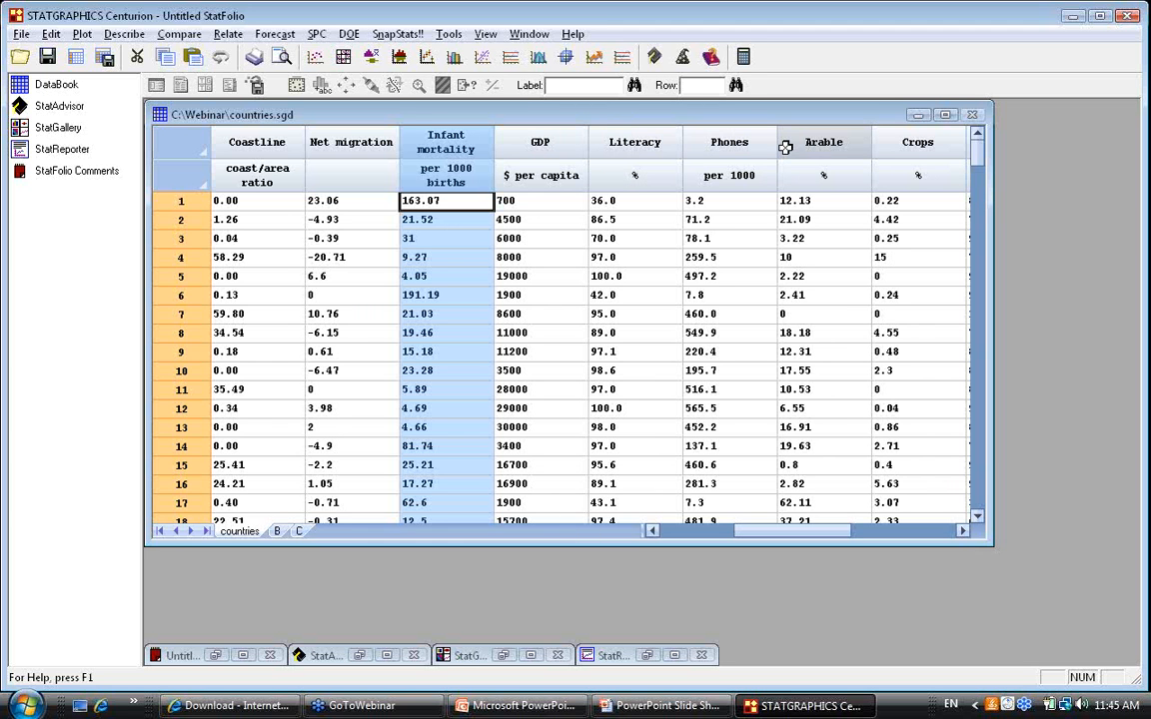
- Start a Multiple Regression analysis with Infant mortality as the dependent variable
click(229, 35)
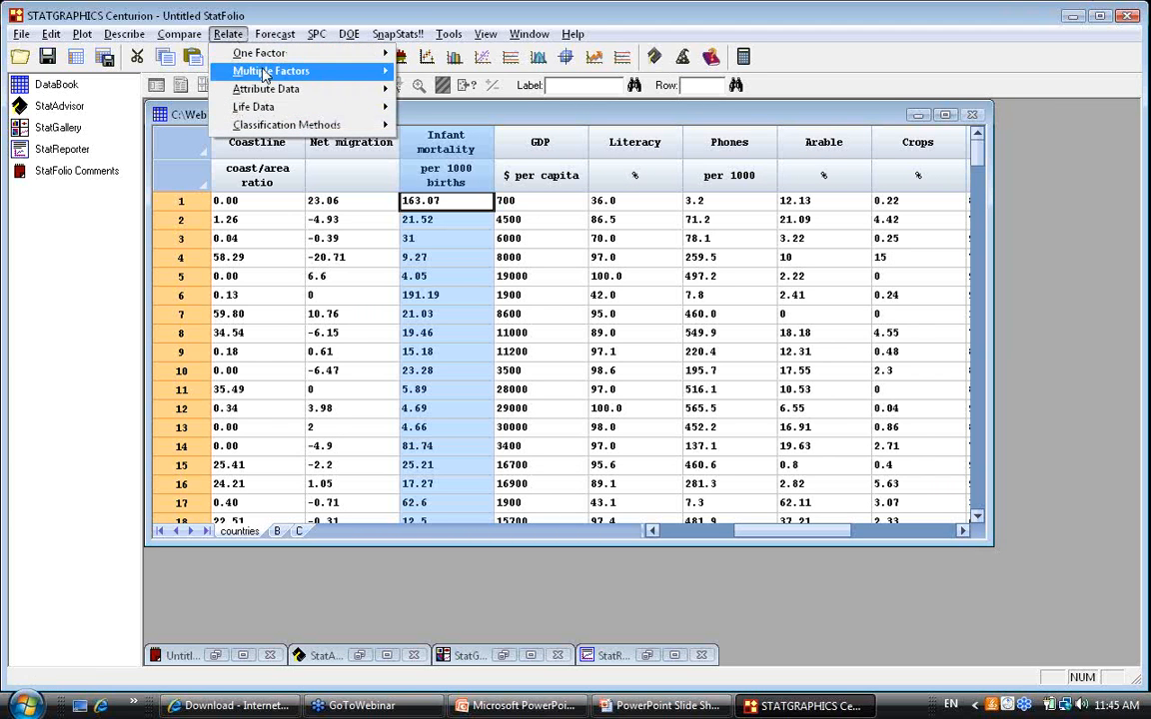
mouse_move(288, 72)
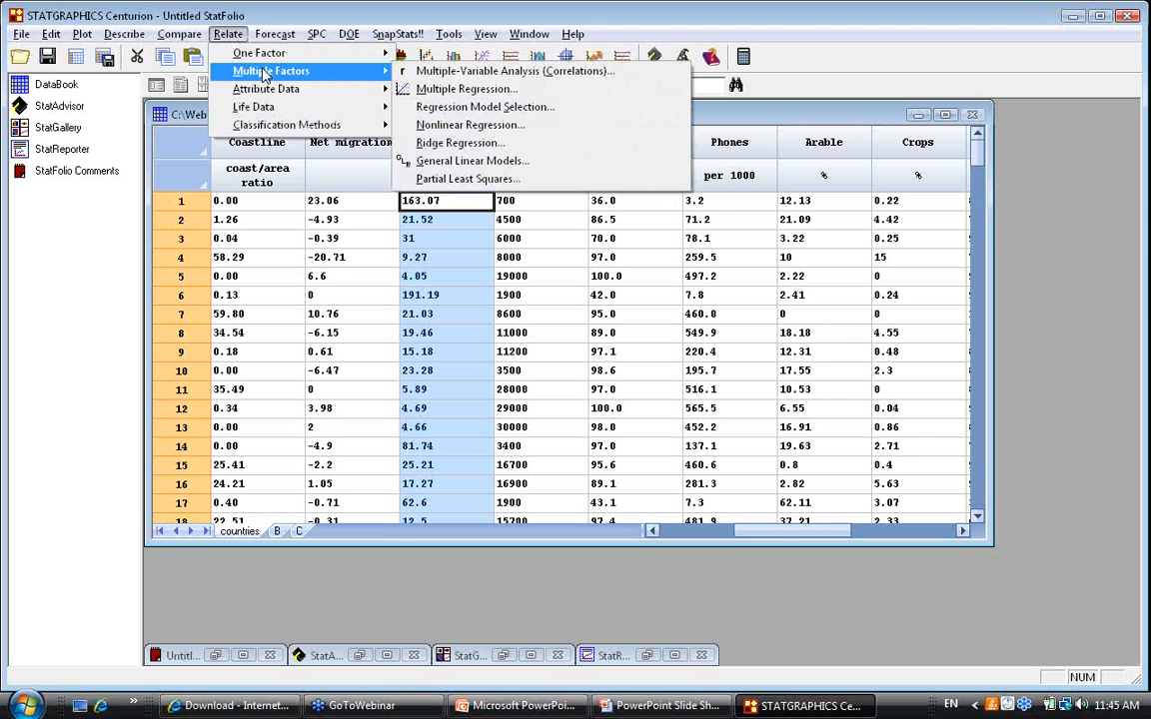
click(445, 92)
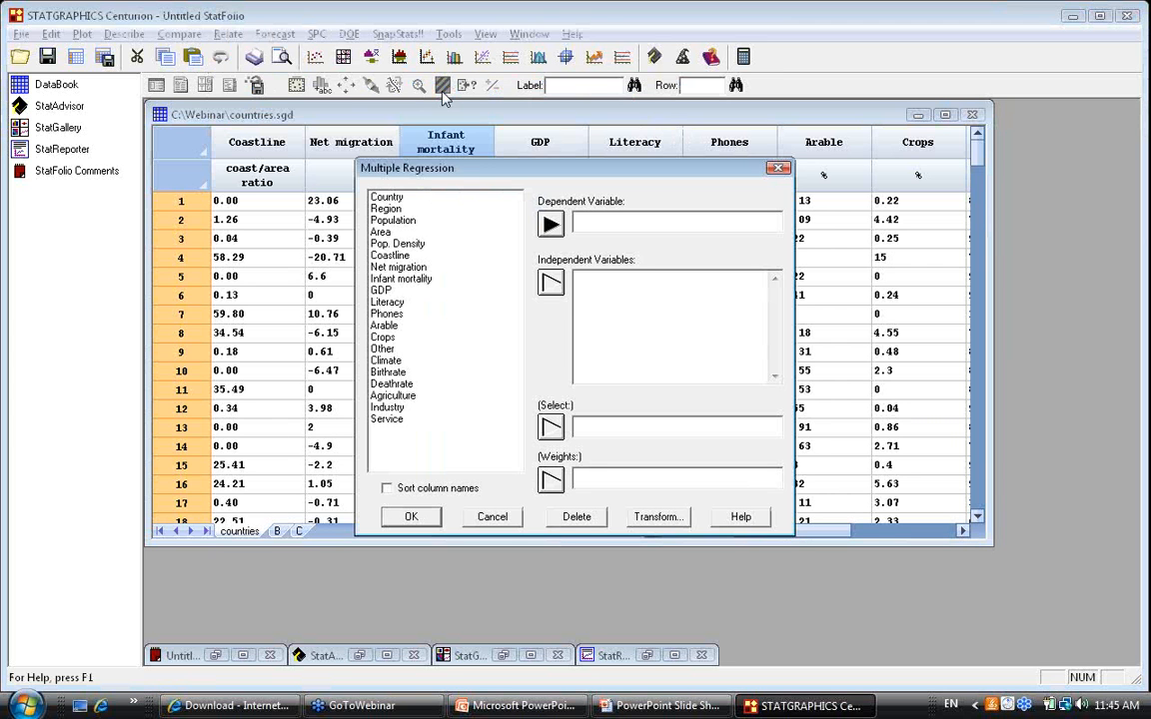
click(427, 283)
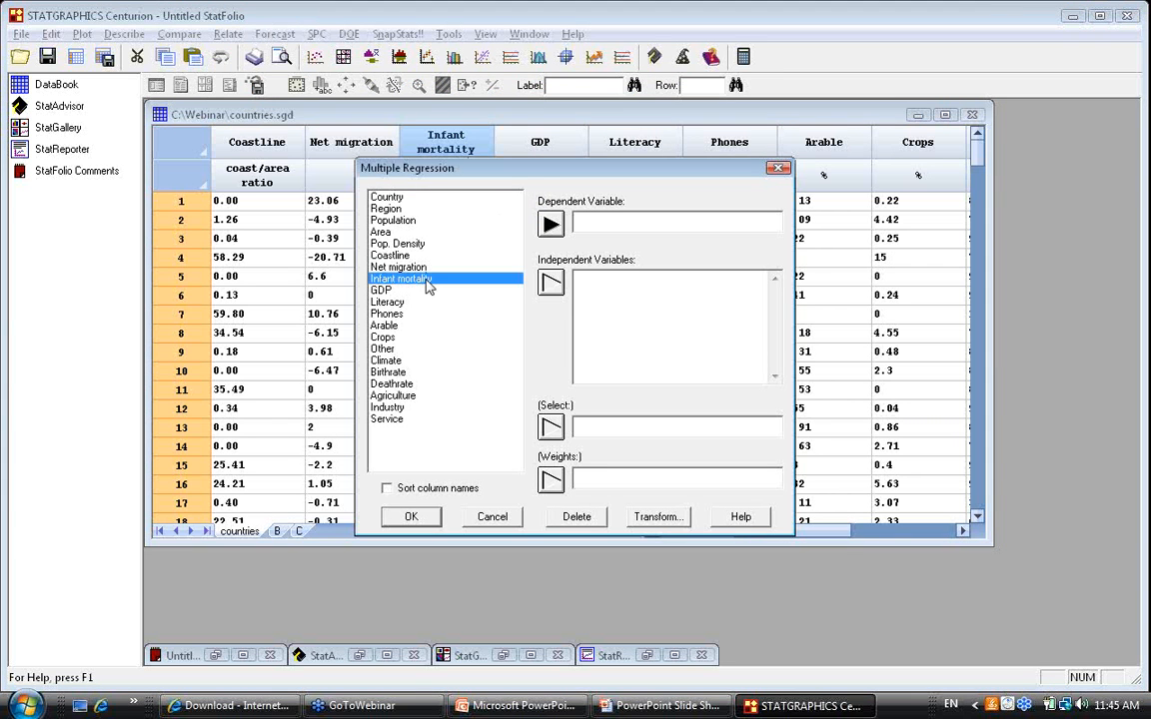
click(551, 225)
- Add Population, Pop. Density, Coastline, Net migration and GDP as independent variables
click(416, 221)
click(551, 283)
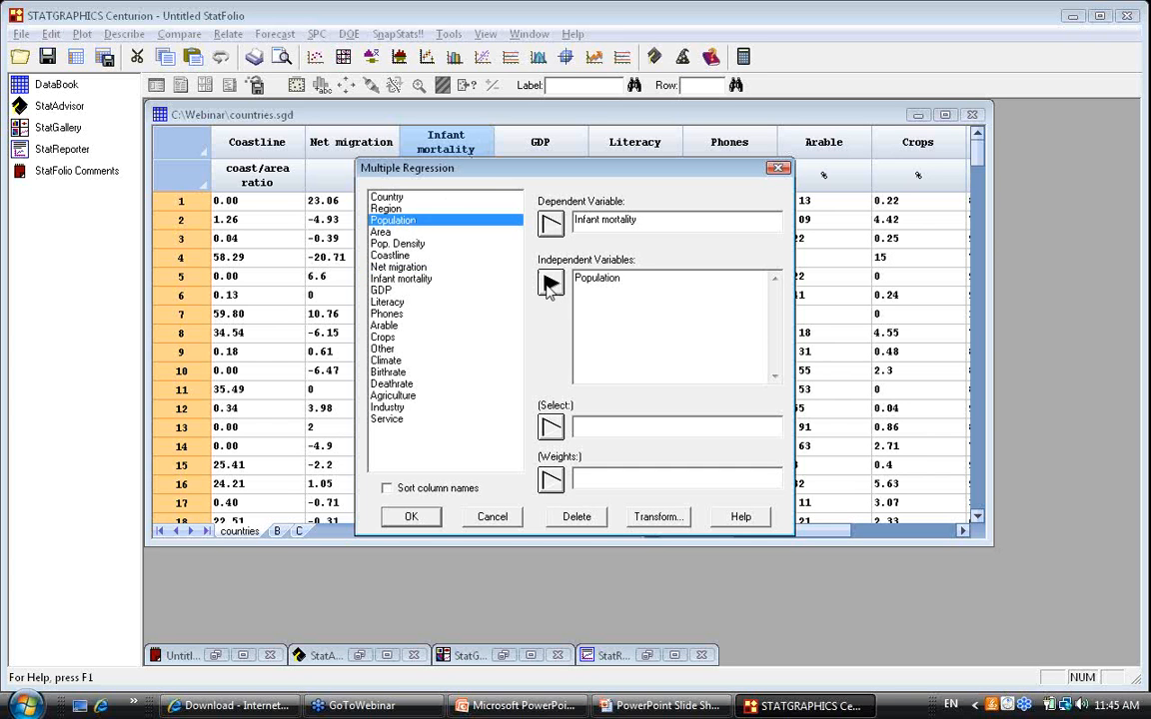
click(398, 244)
click(550, 284)
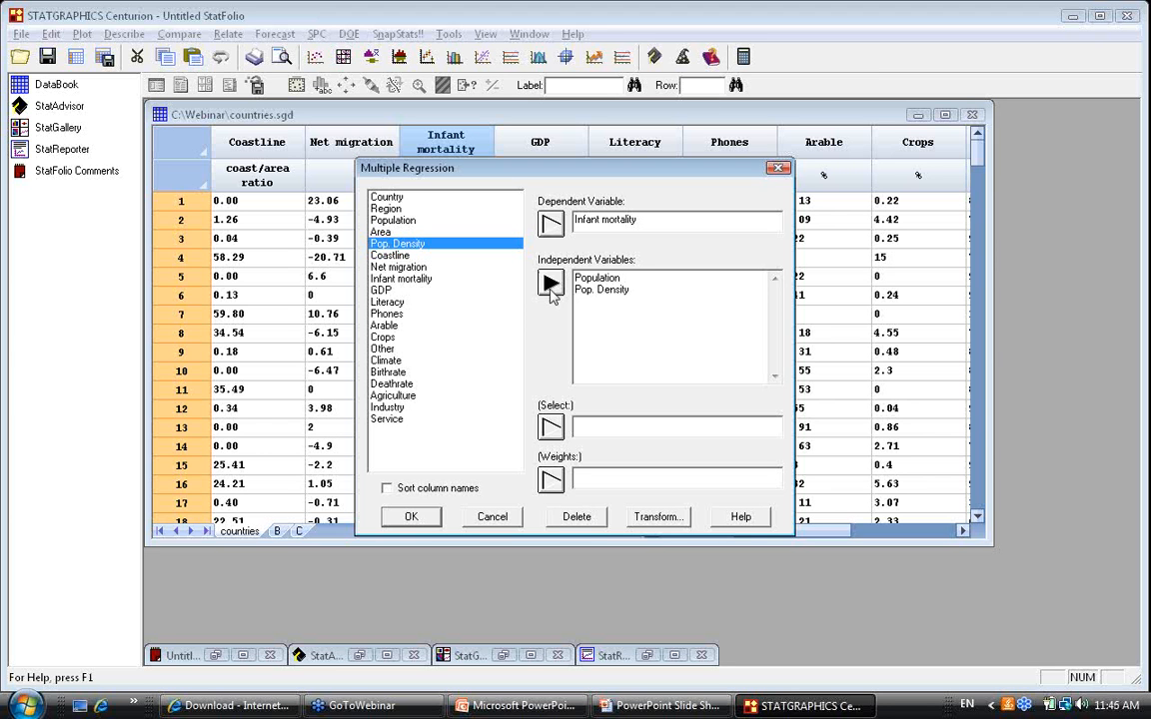
click(390, 256)
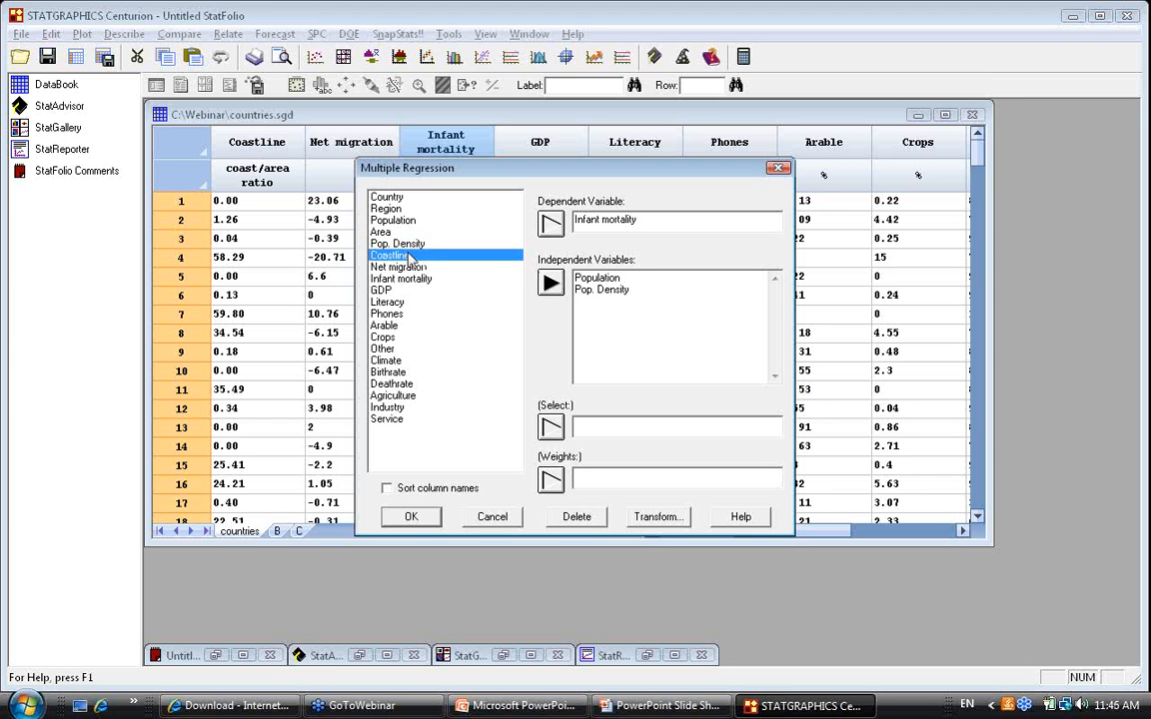
click(550, 283)
click(424, 268)
click(550, 285)
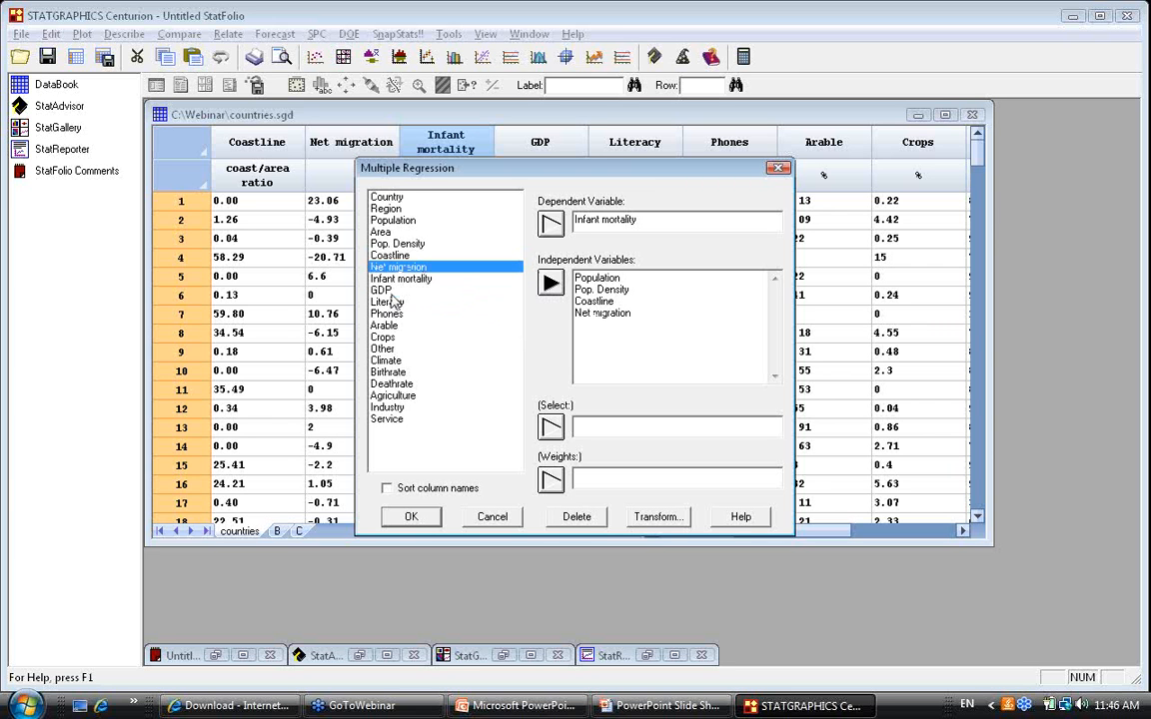
click(497, 291)
click(550, 284)
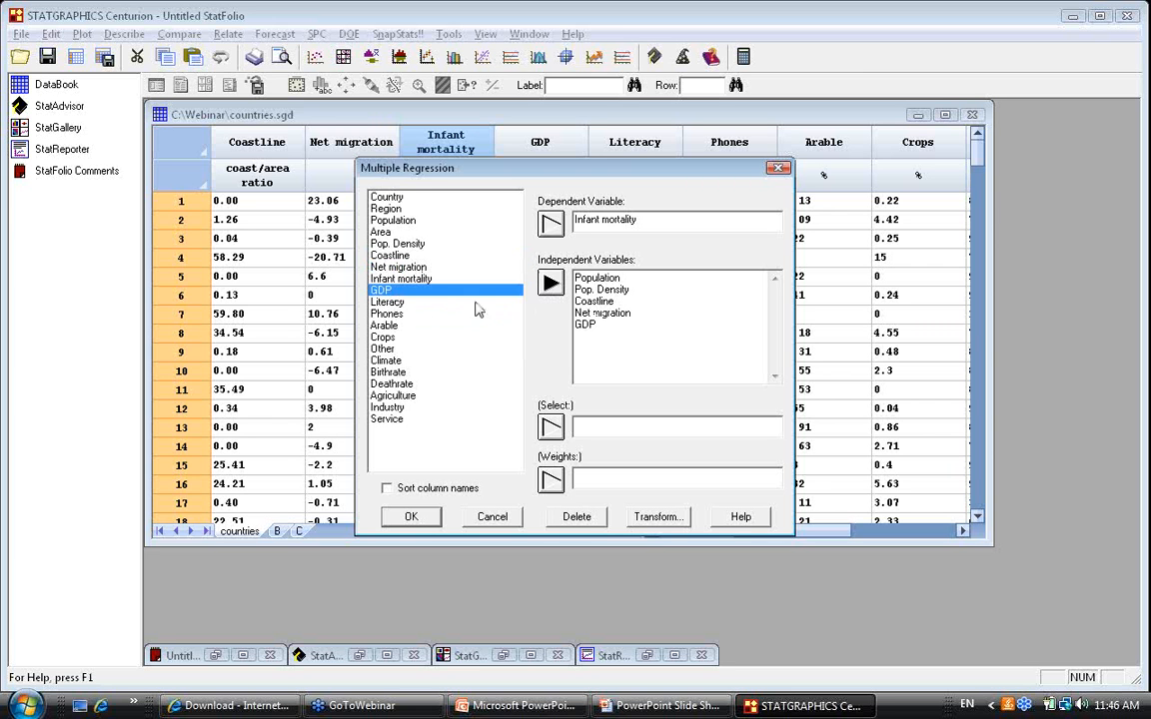
- Add Literacy, Phones, Arable and Service to the independent variables
click(405, 303)
click(550, 286)
click(391, 314)
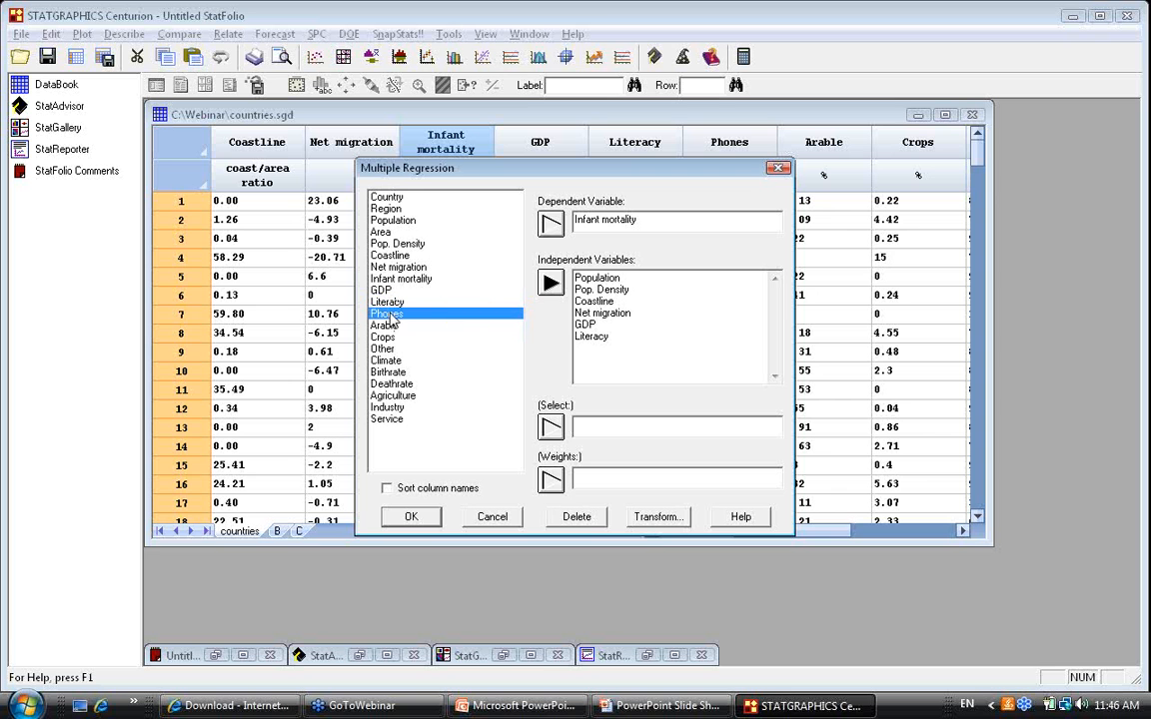
click(551, 284)
click(419, 326)
click(550, 284)
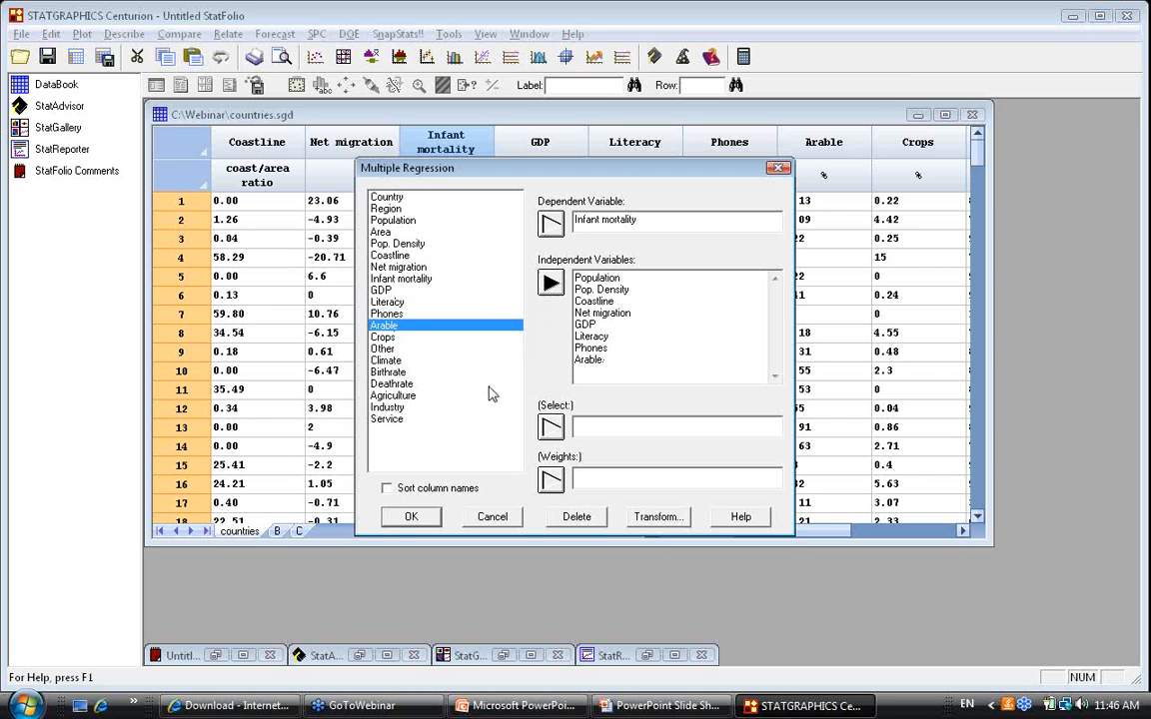
click(398, 421)
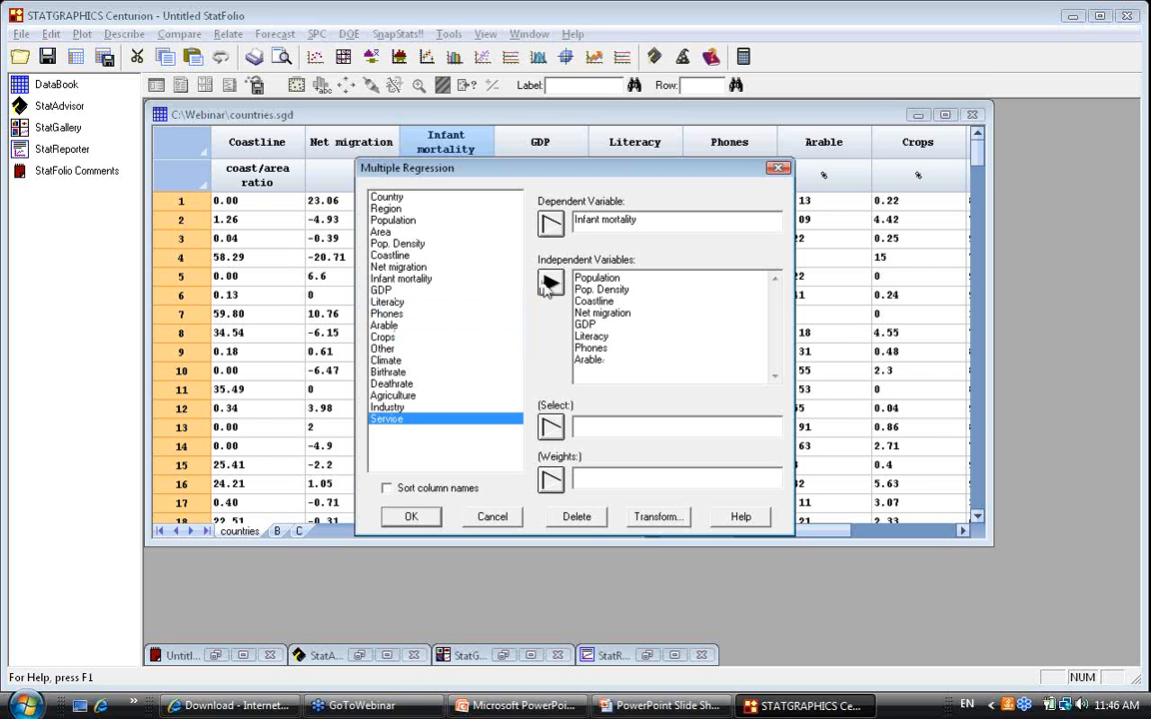
click(549, 285)
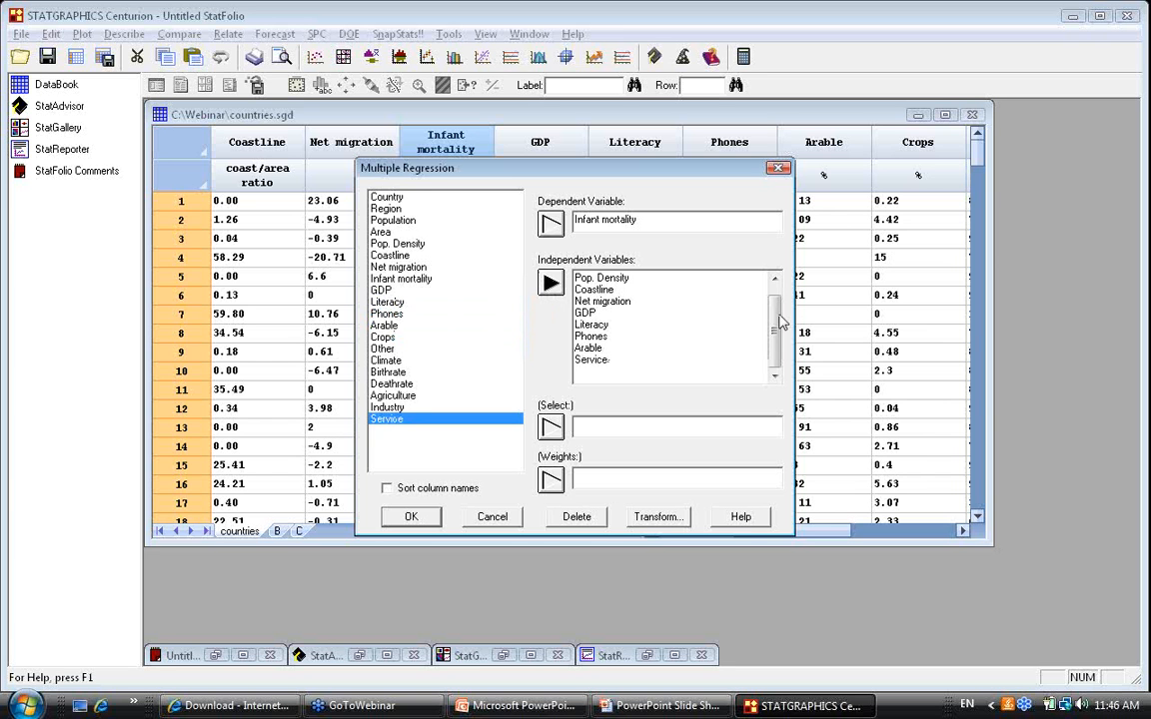
drag(776, 325, 776, 309)
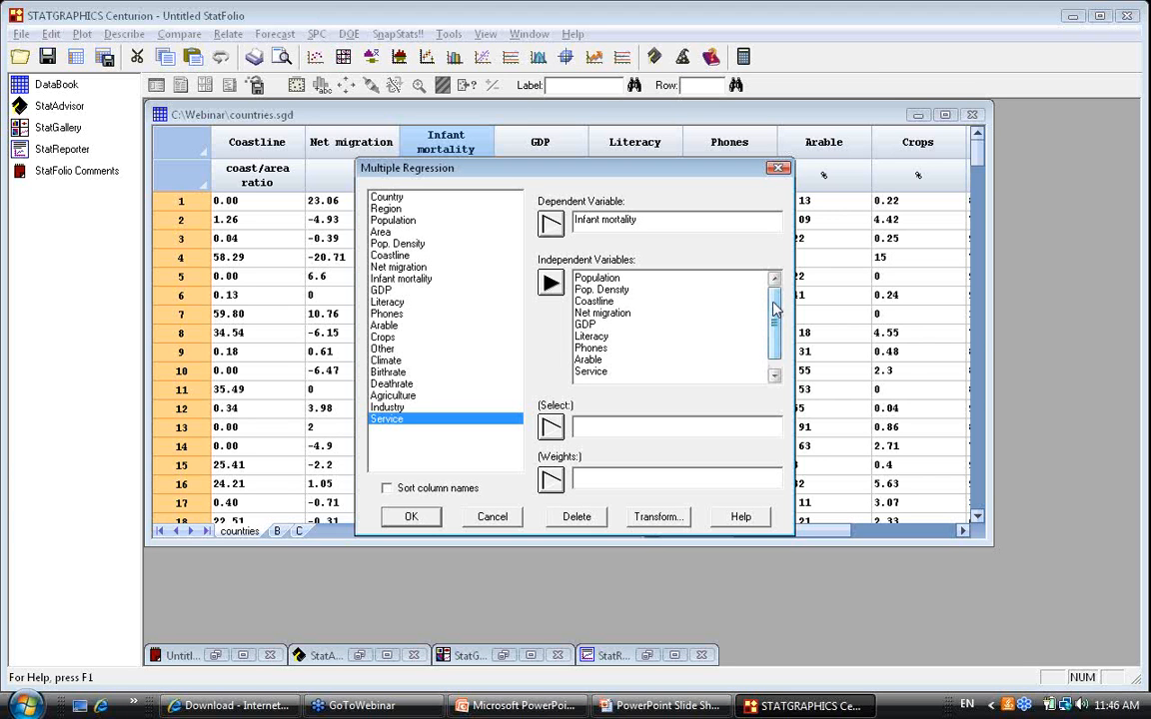
- Run the regression with backward stepwise selection by P-value, displaying all steps, and accept the default tables and graphs
click(413, 517)
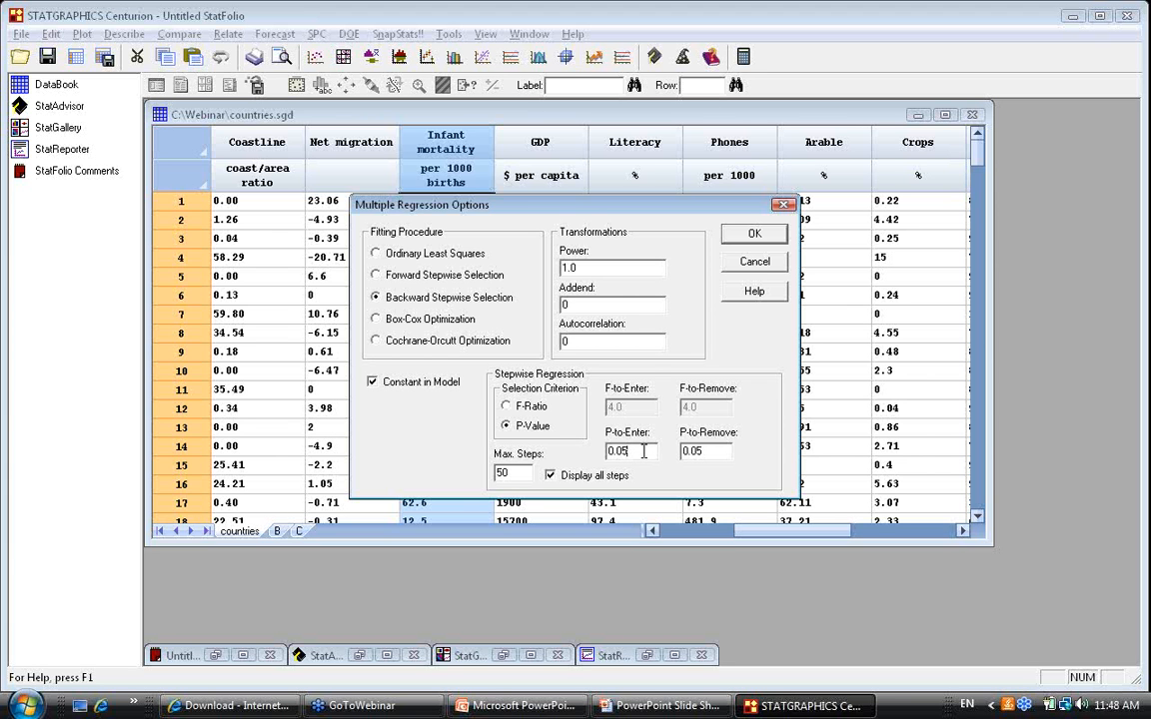
key(BackSpace)
text(9)
click(757, 233)
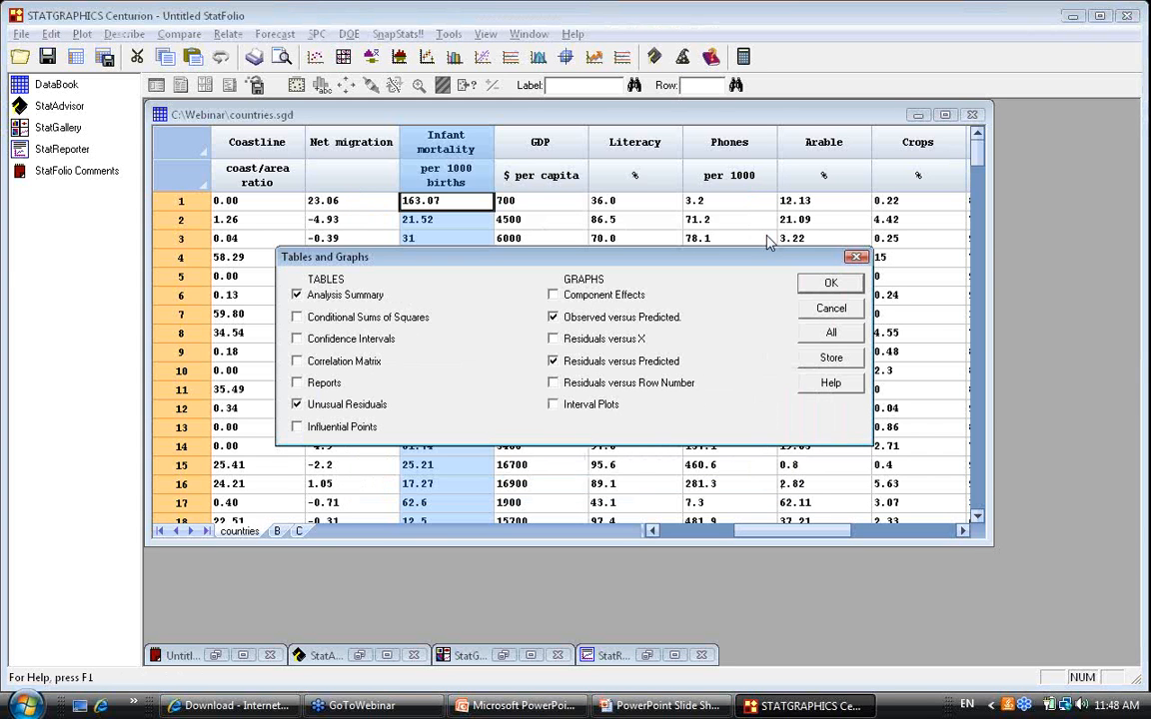
click(833, 284)
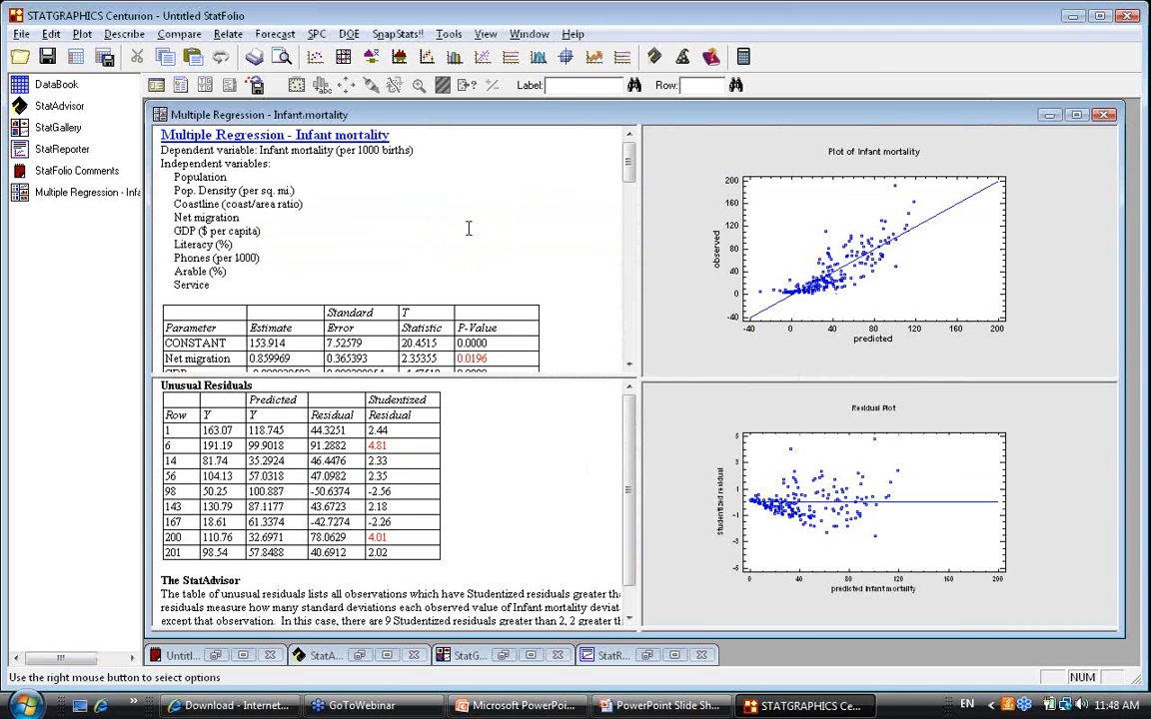
- Examine the enlarged Analysis Summary, including the coefficient table and the StatAdvisor's fitted equation, and return to the multi-pane view
double_click(467, 229)
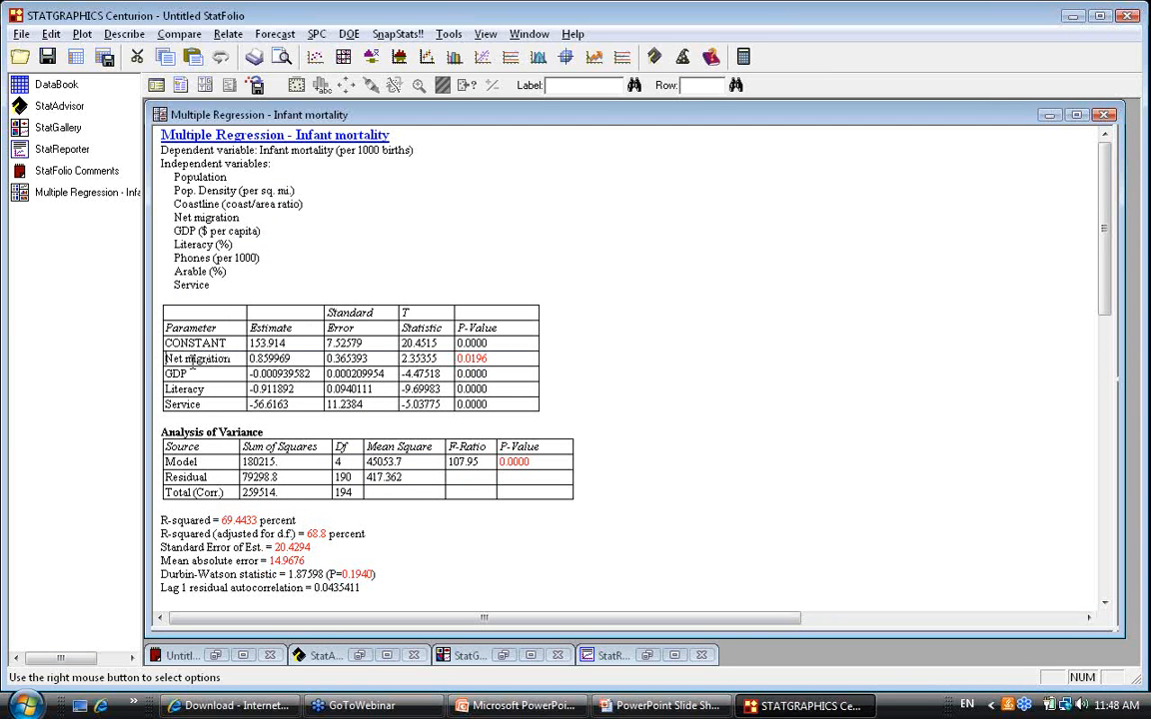
drag(167, 352, 598, 392)
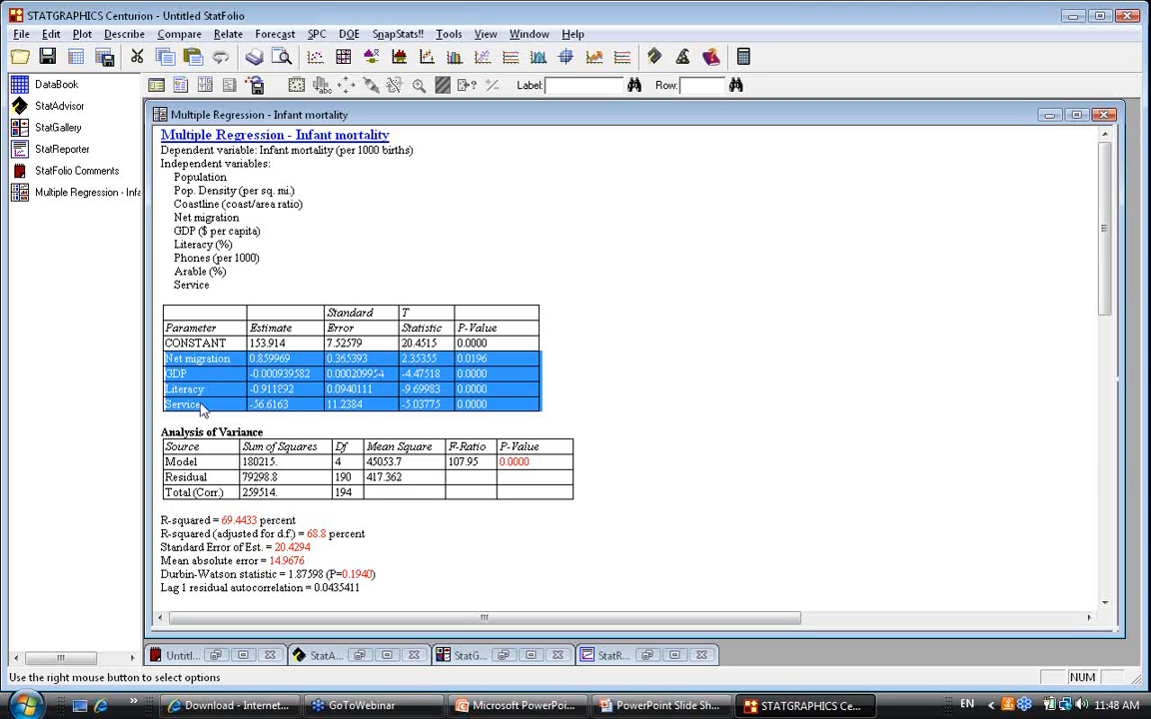
click(480, 262)
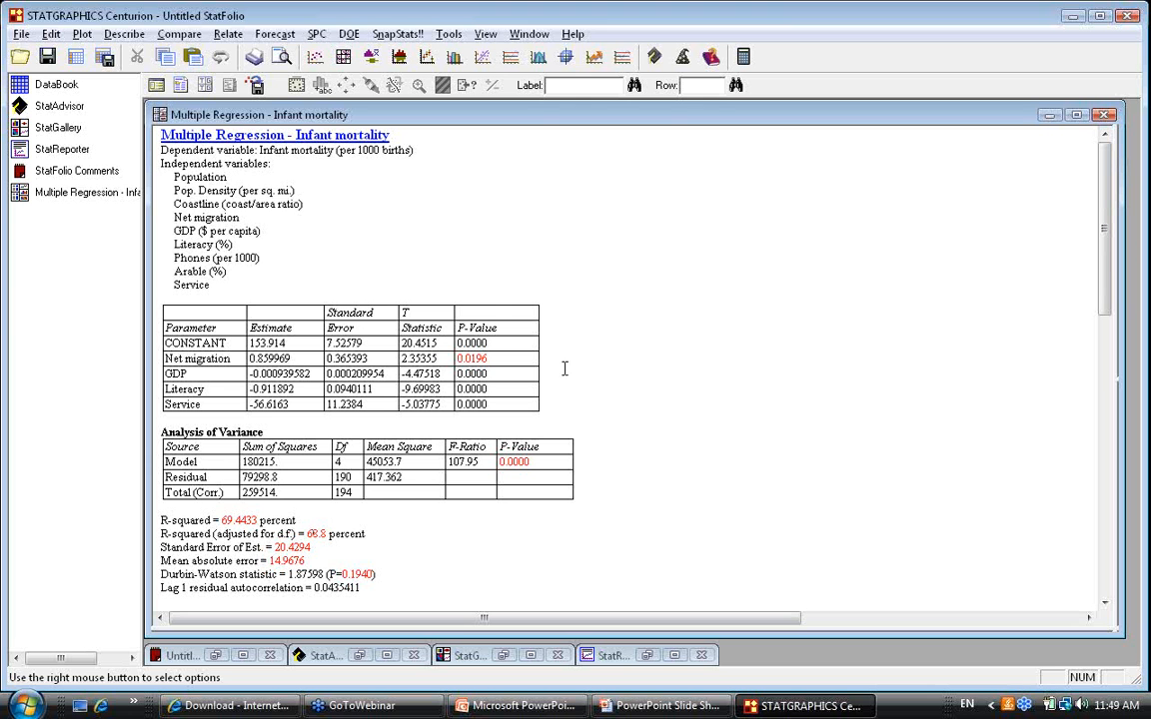
drag(1111, 264, 1104, 540)
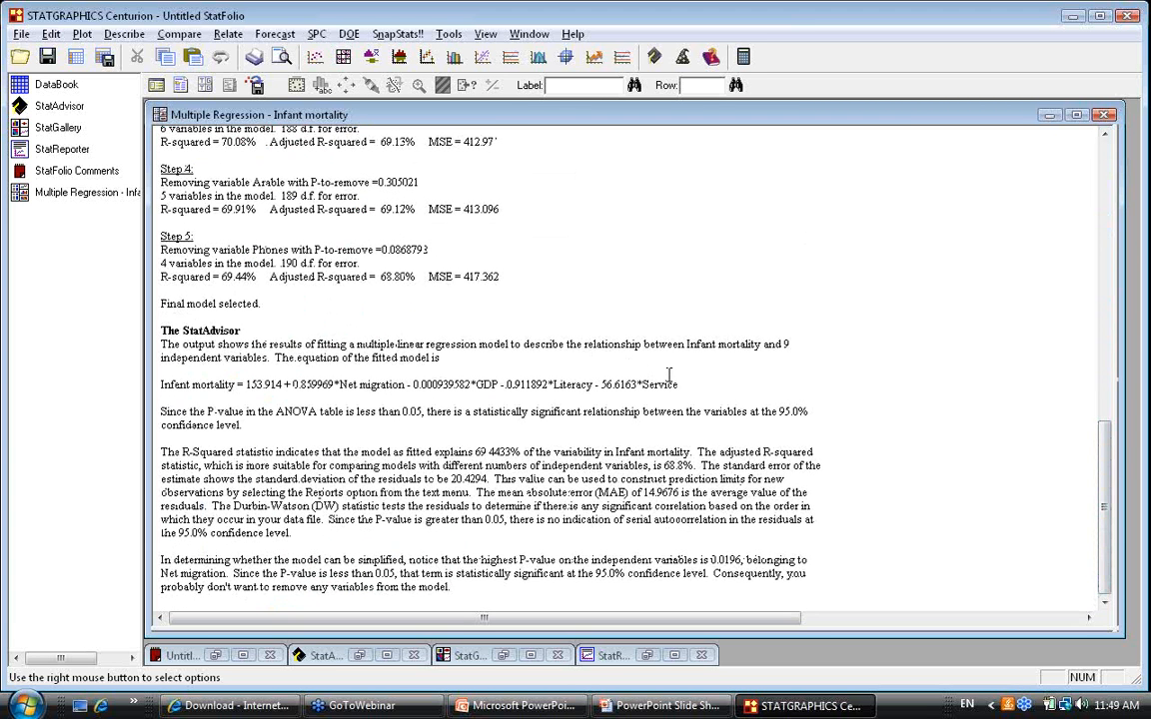
drag(679, 385, 160, 384)
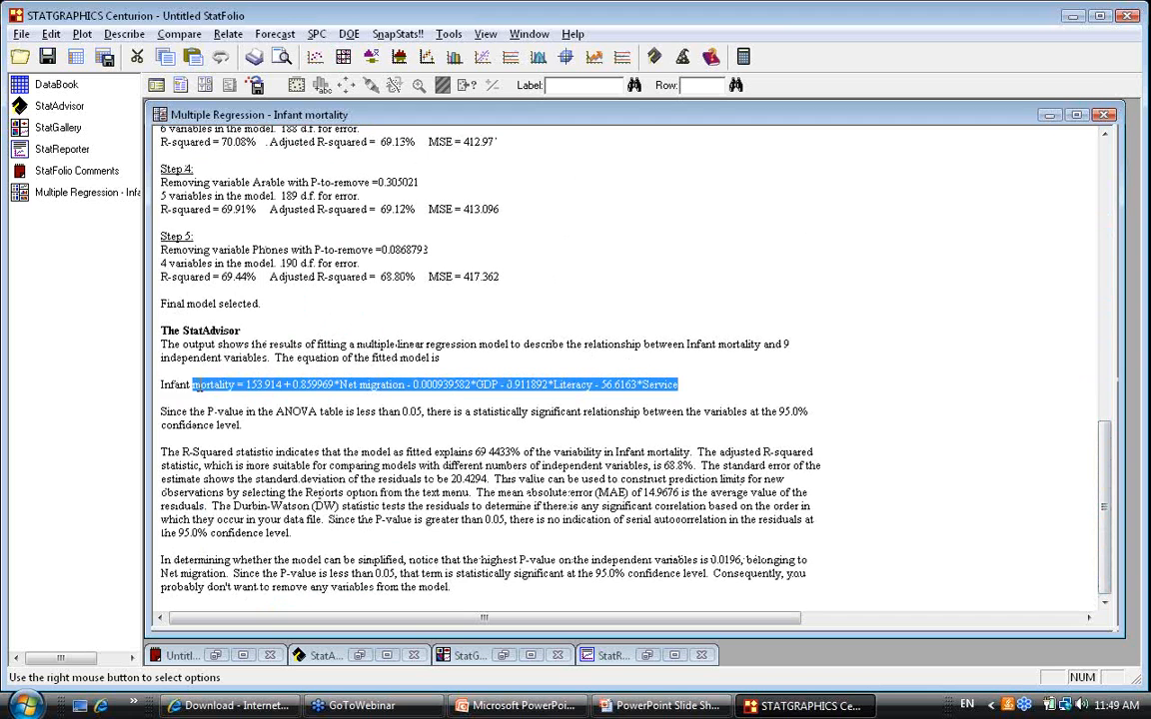
click(718, 380)
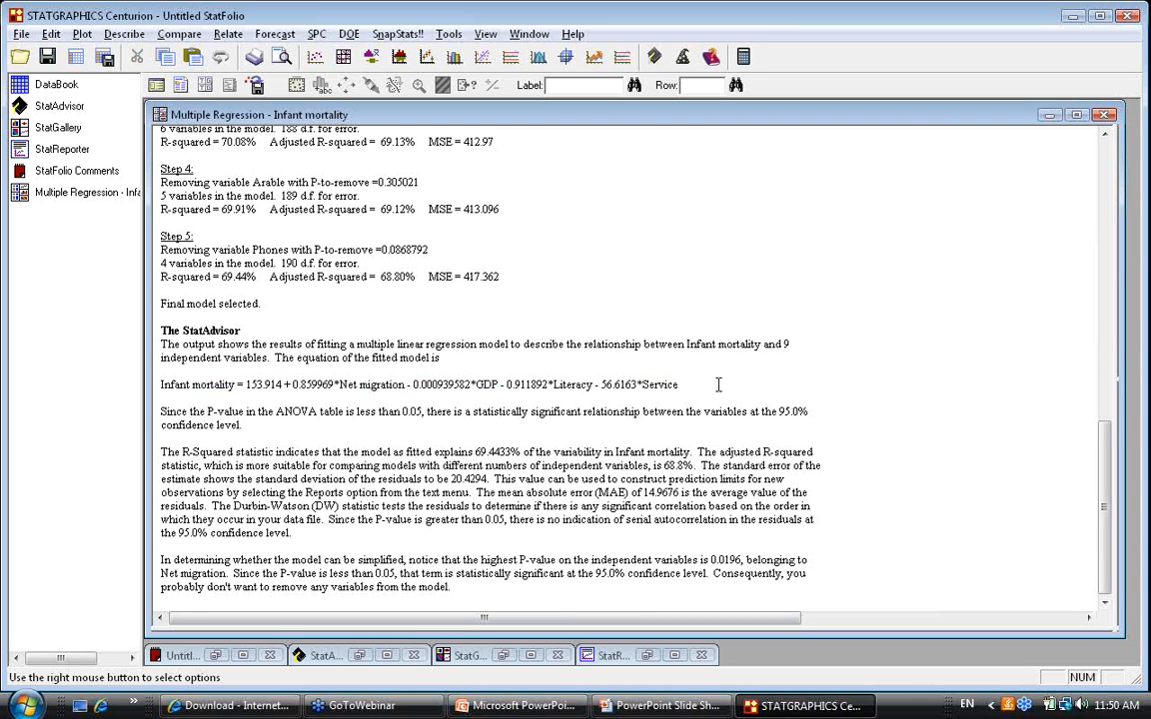
double_click(607, 246)
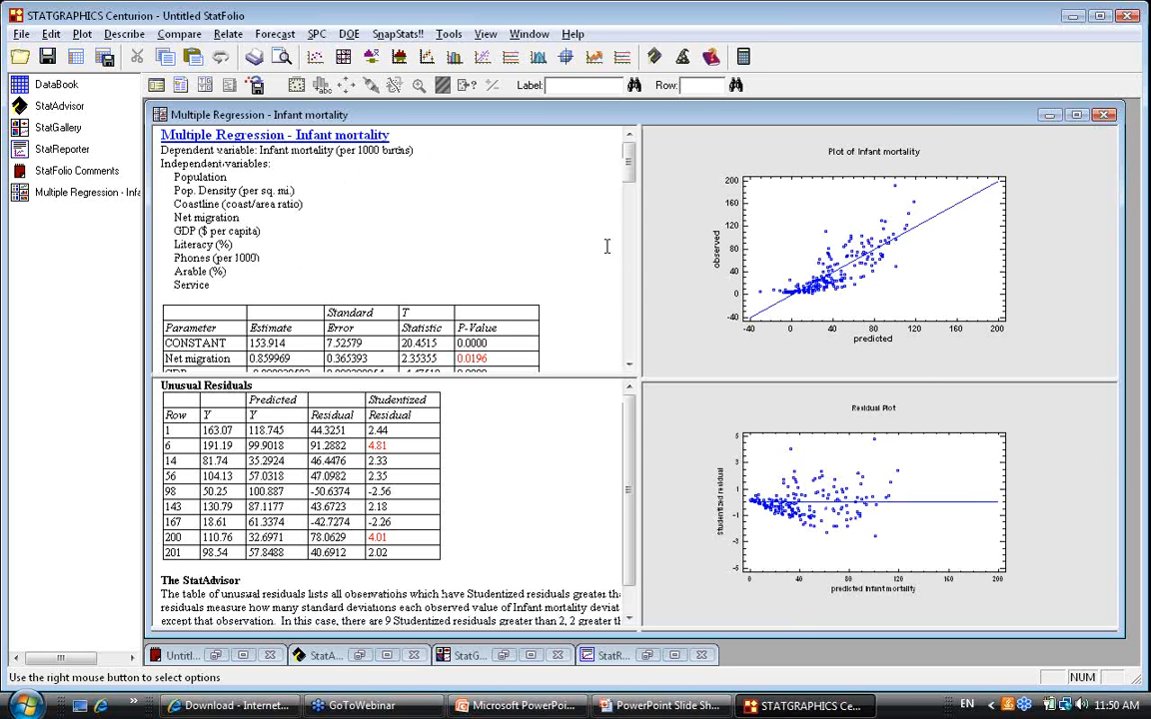
- Enlarge the Residual Plot and refit the regression with LOG(Infant mortality) as the dependent variable
double_click(1064, 444)
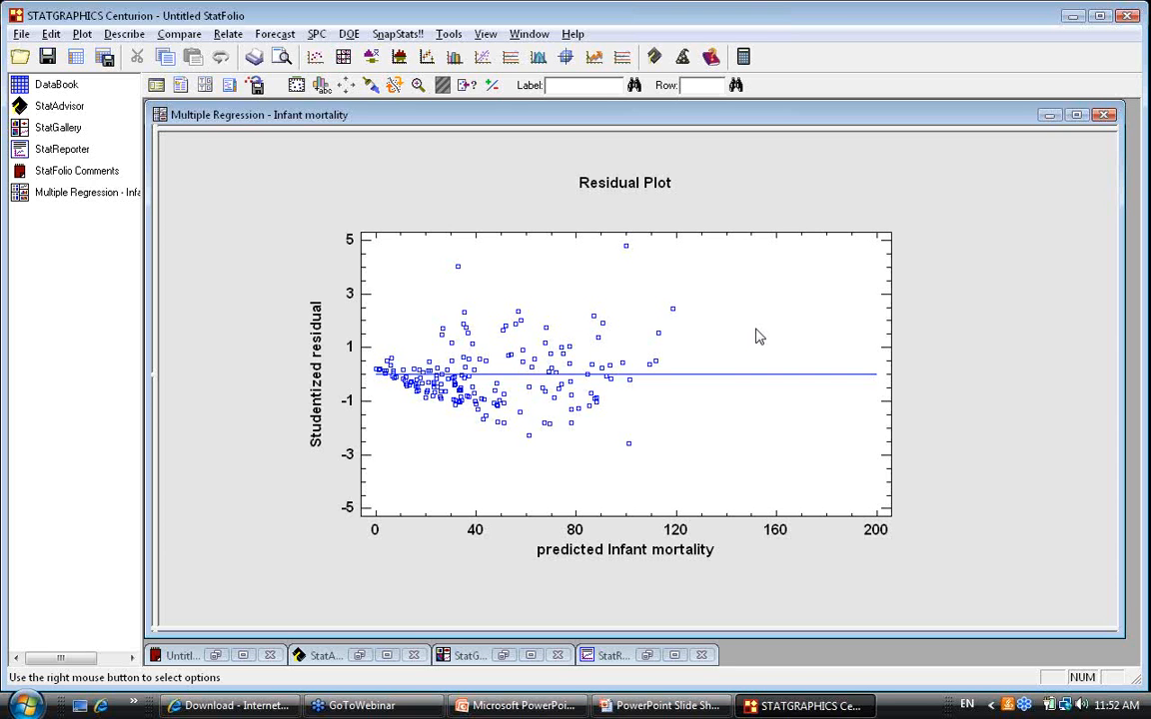
click(156, 87)
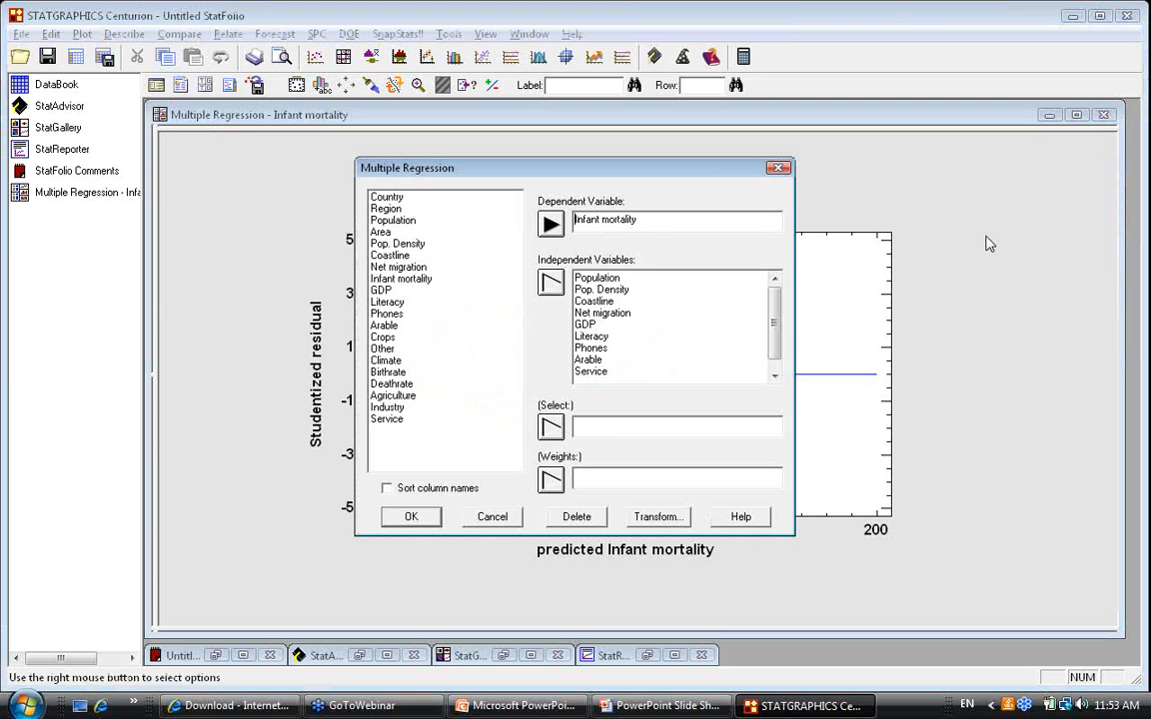
text(LOG()
click(717, 224)
text())
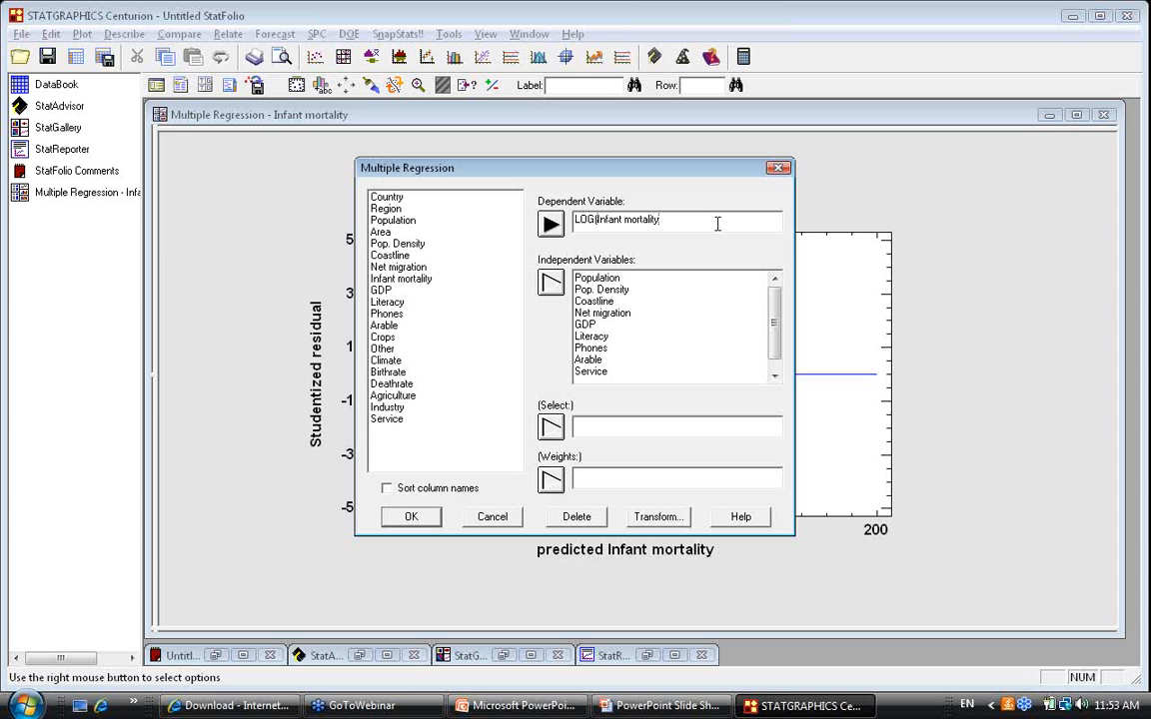
text())
click(412, 516)
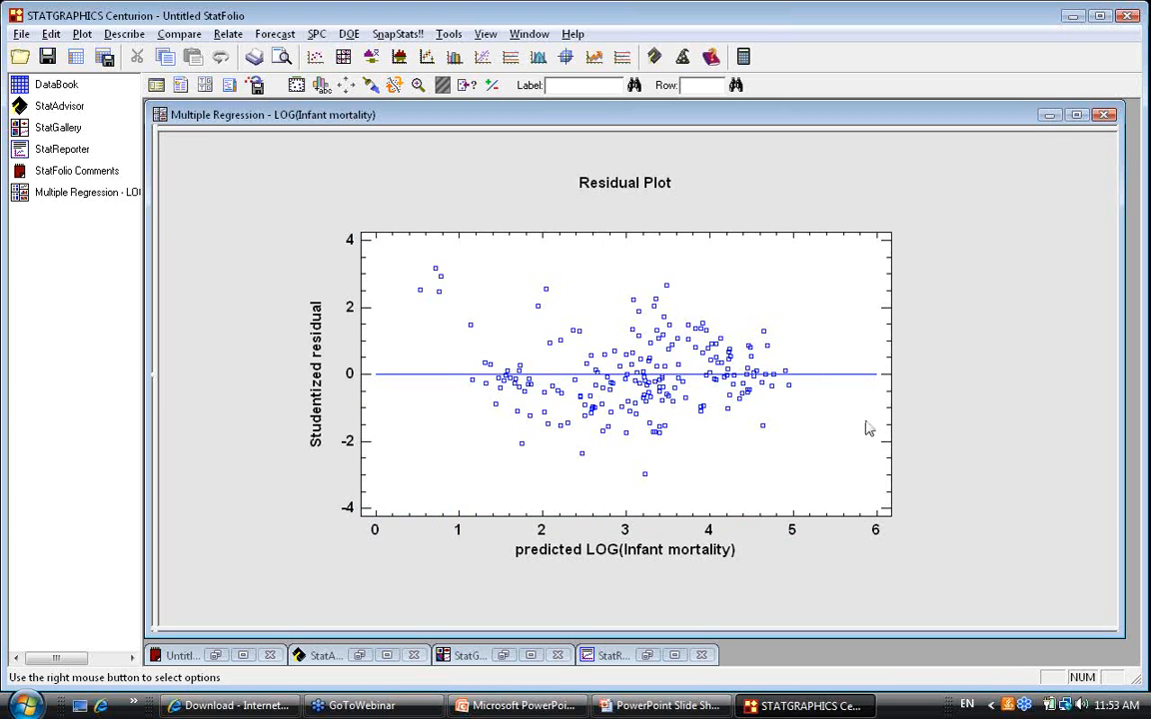
- Examine the log model's Analysis Summary, from the coefficient table to the StatAdvisor's equation, and return to the multi-pane view
double_click(969, 417)
double_click(437, 259)
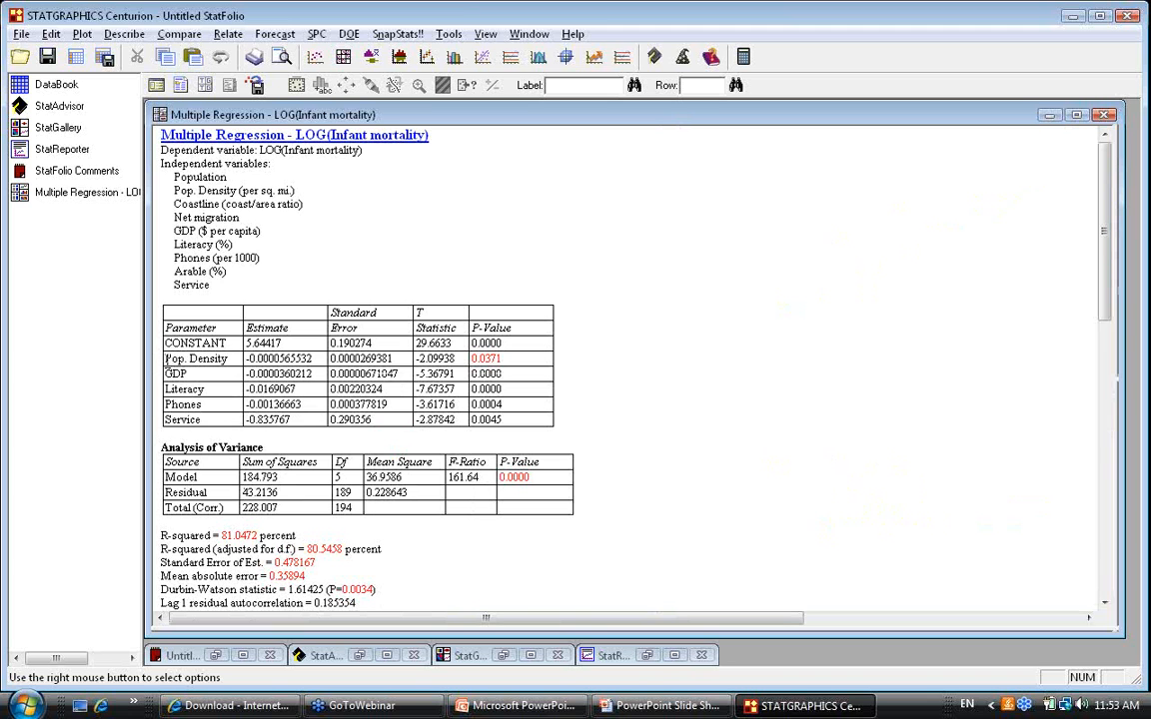
drag(160, 357, 152, 421)
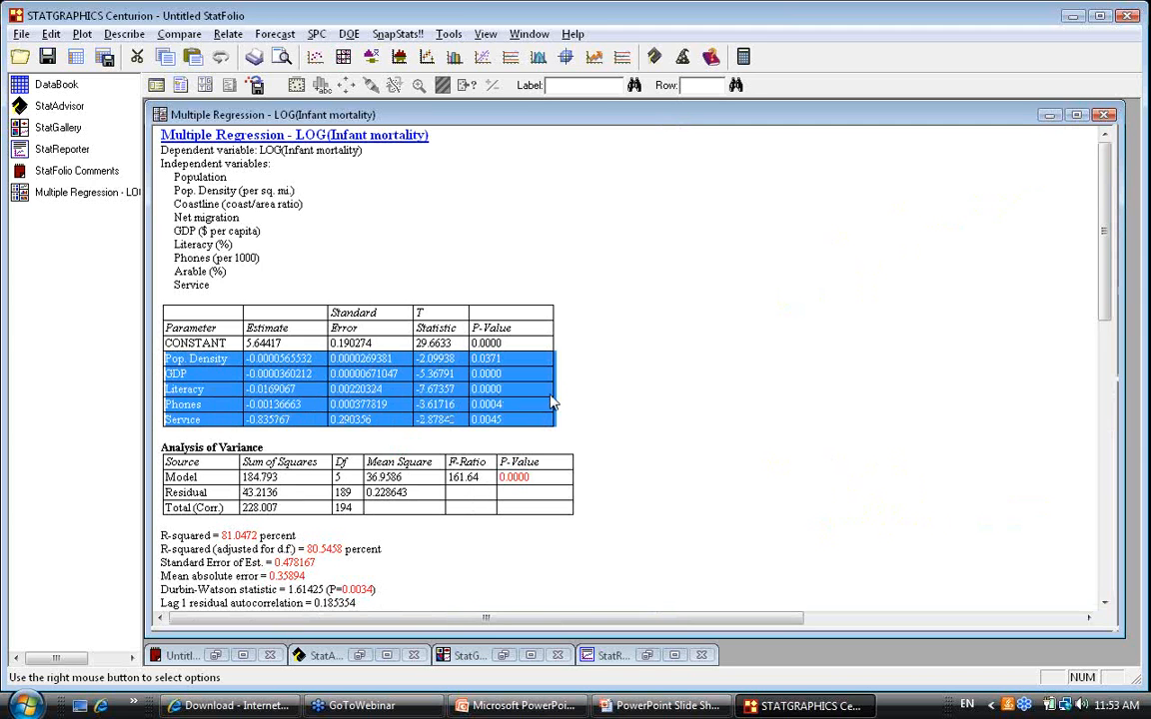
click(221, 481)
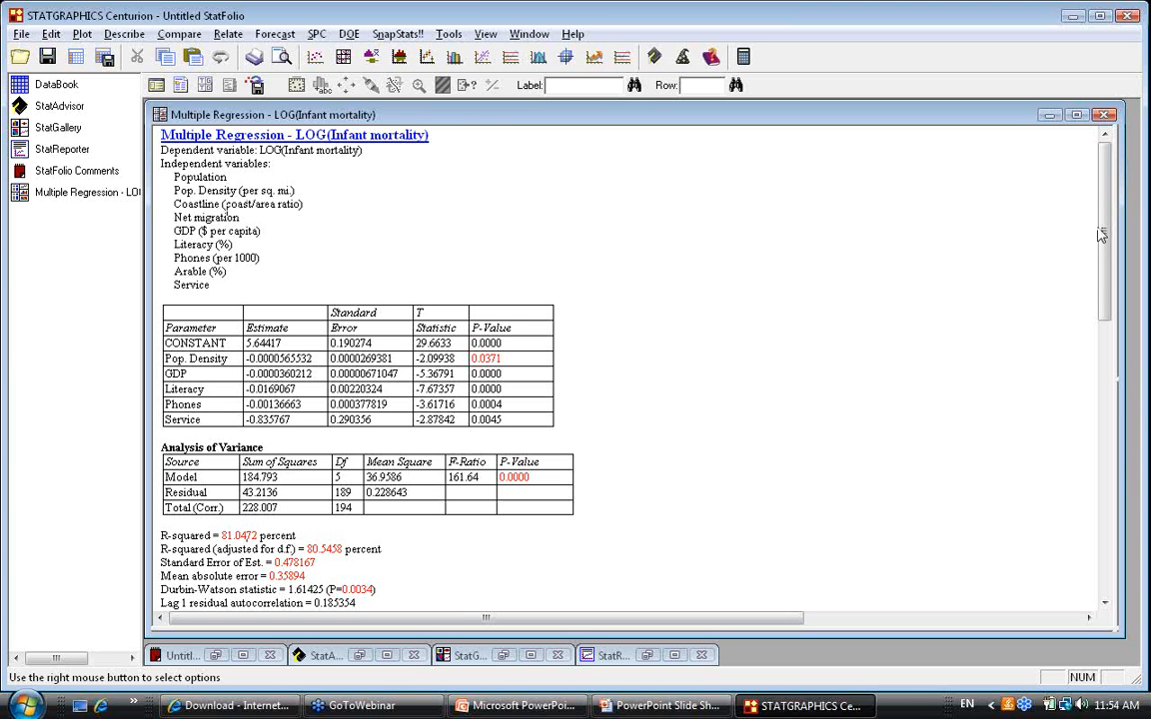
drag(1101, 235, 1103, 511)
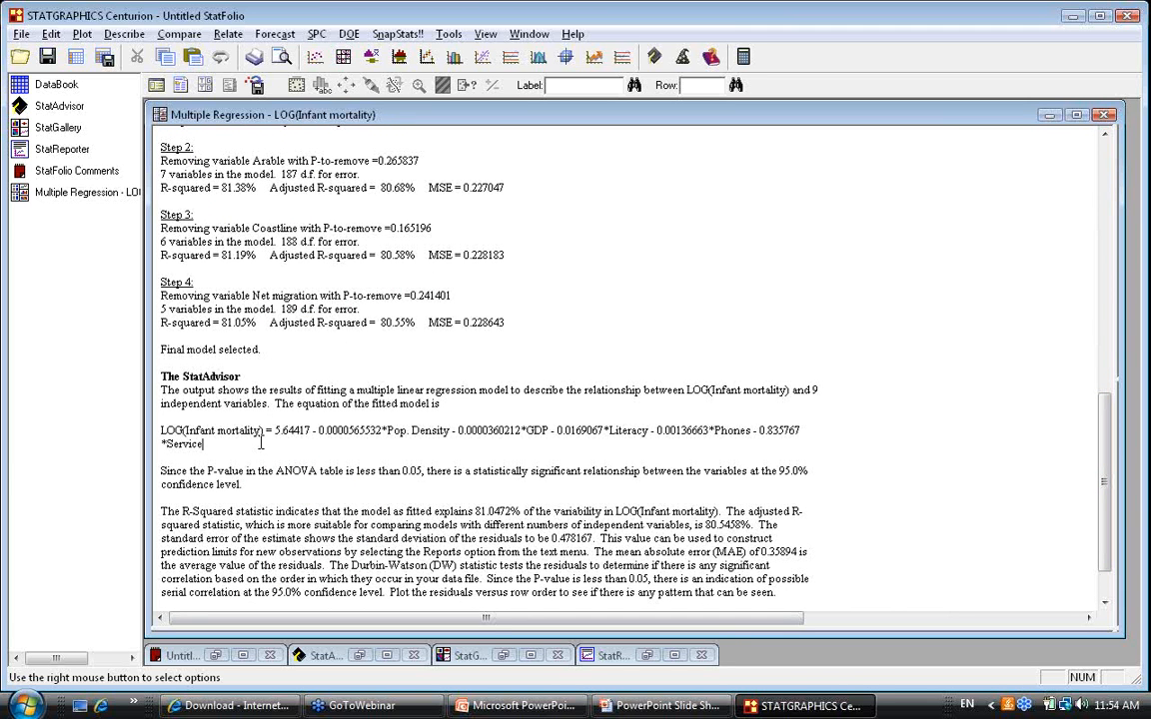
double_click(515, 256)
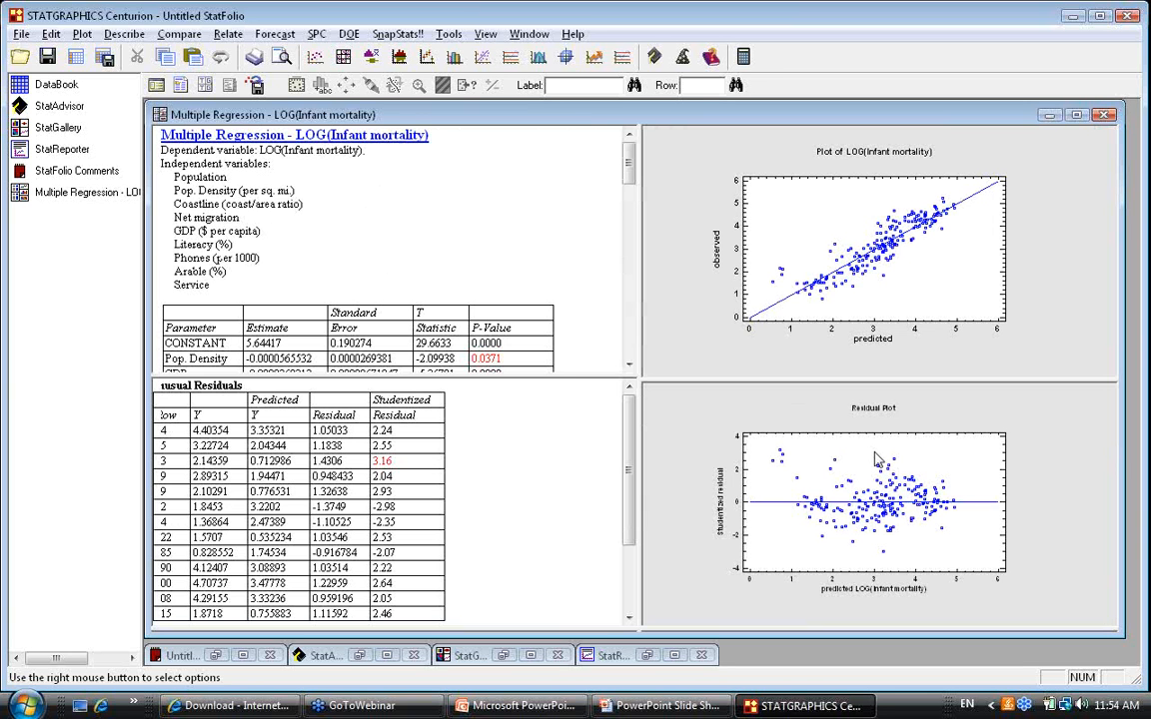
- Enlarge the Residual Plot, identify points by Country with click-to-label, and label the points with the highest and lowest studentized residuals
double_click(1024, 437)
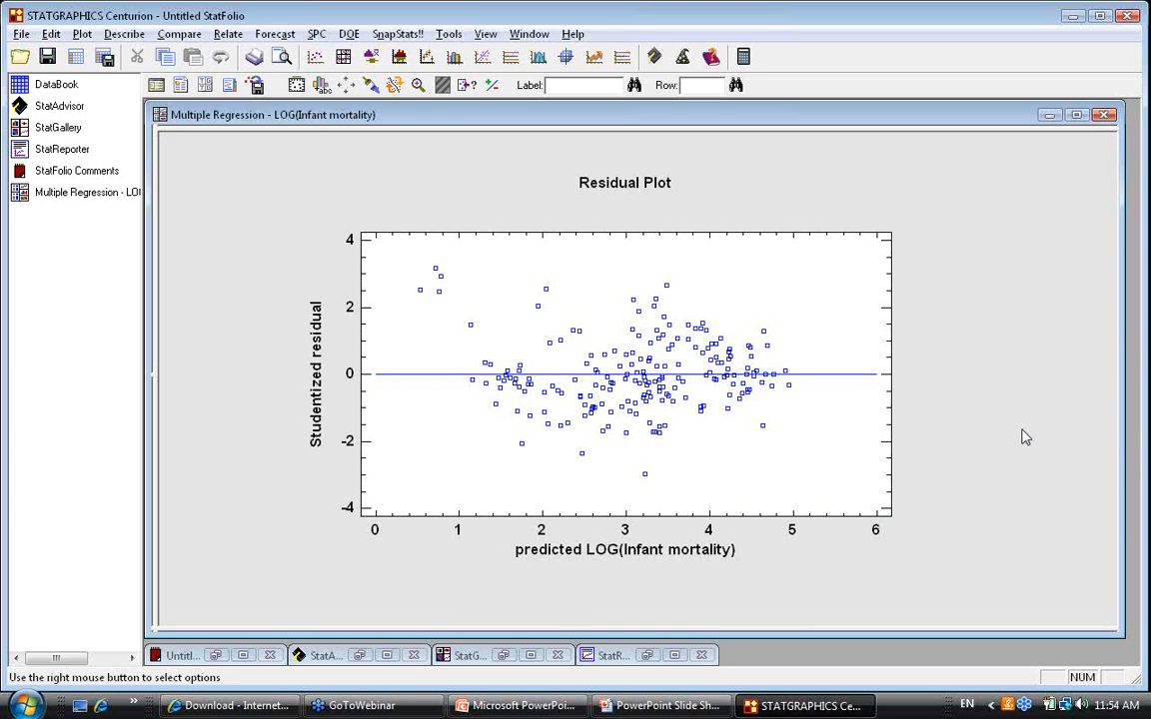
click(467, 87)
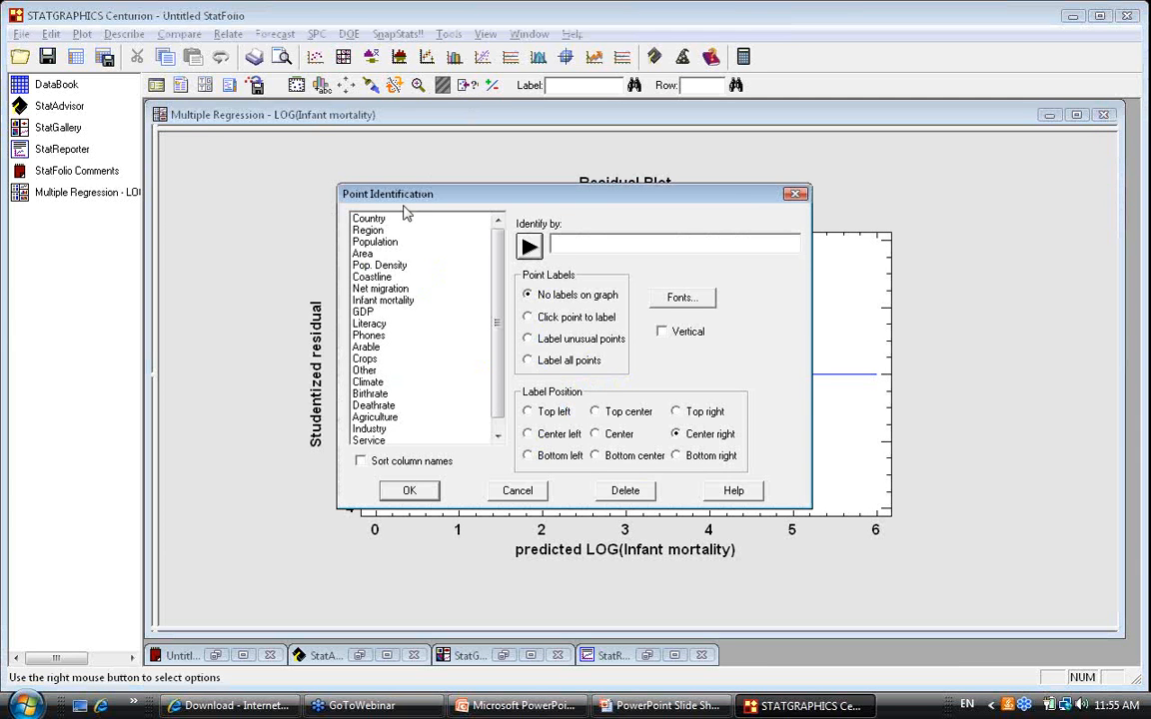
click(405, 217)
click(530, 248)
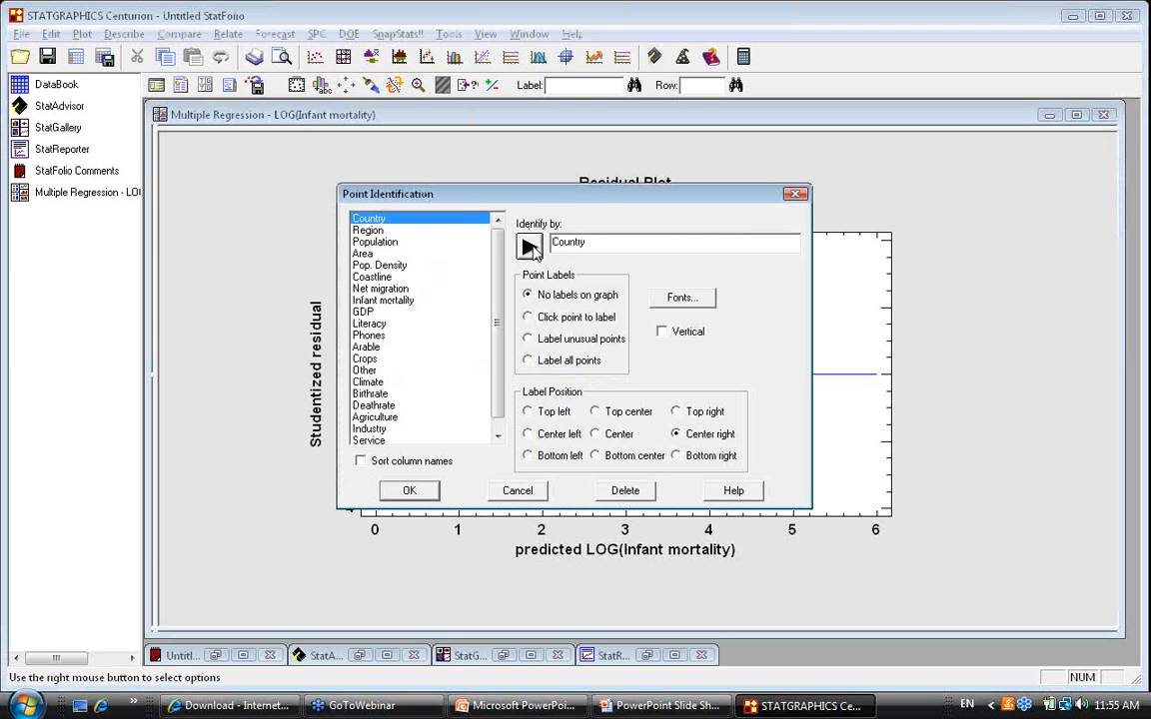
click(535, 320)
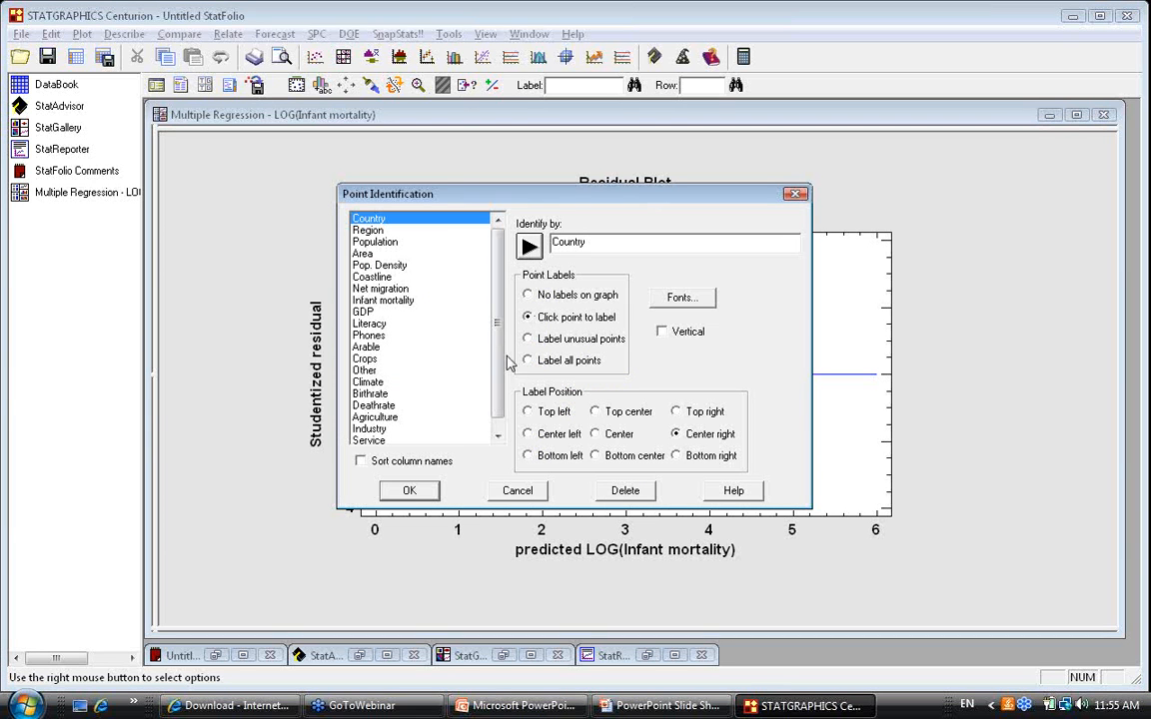
click(410, 492)
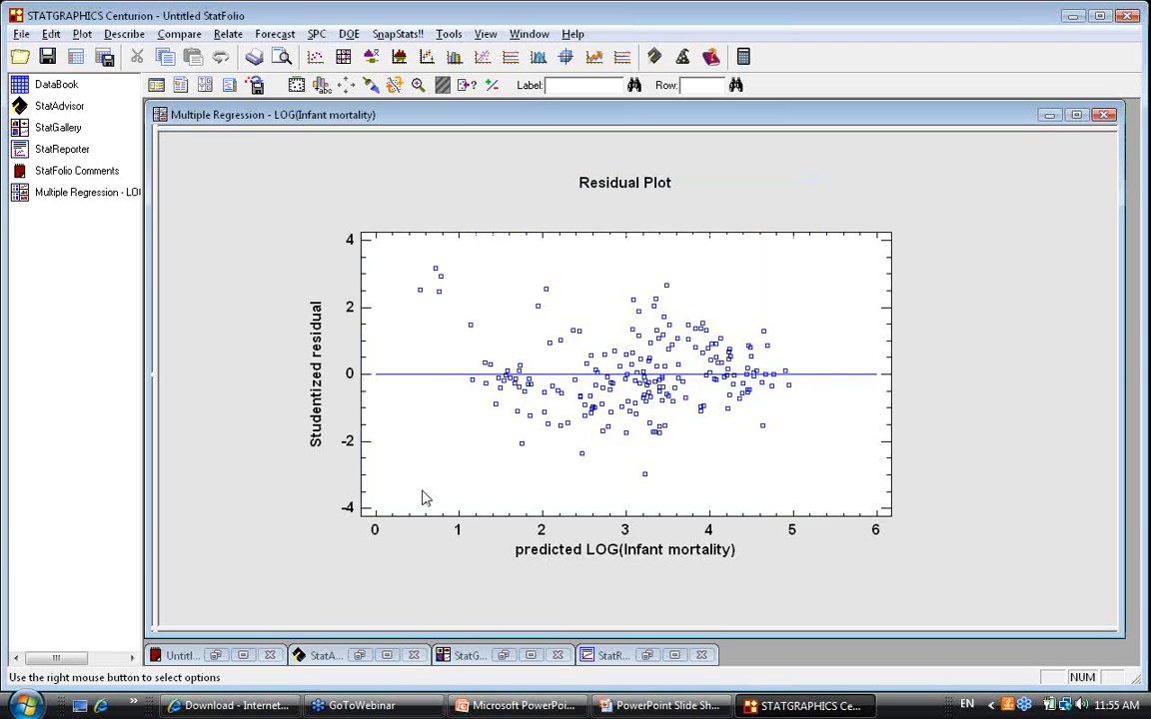
click(435, 270)
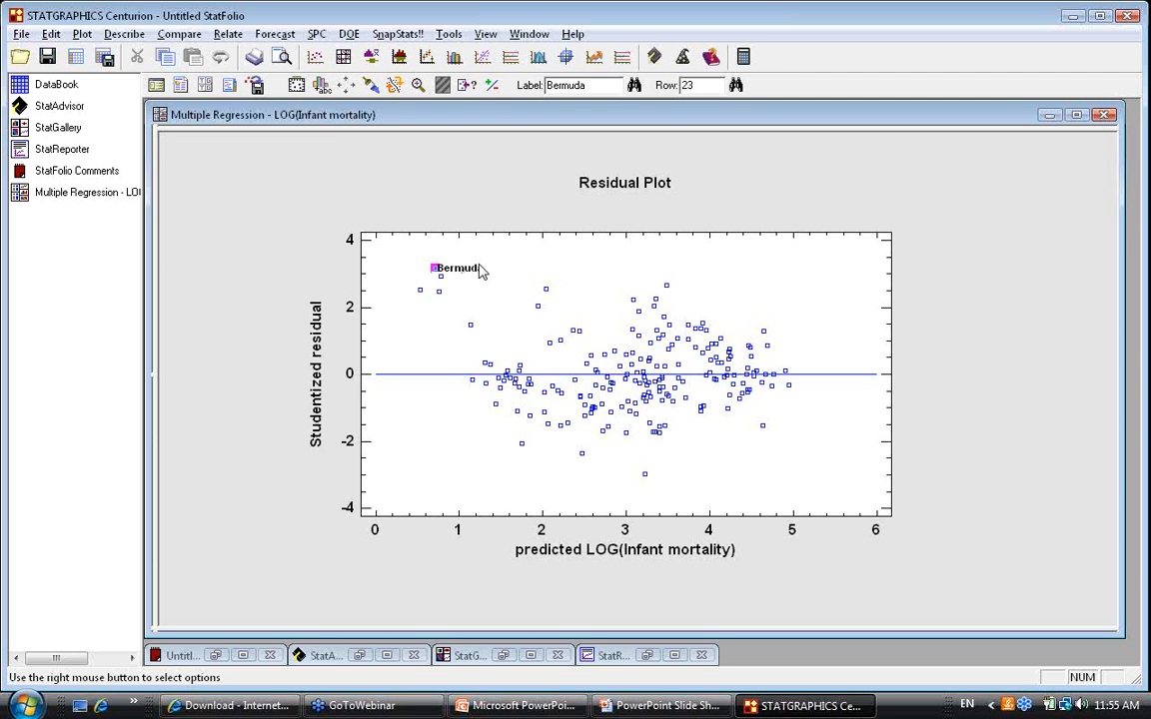
click(645, 477)
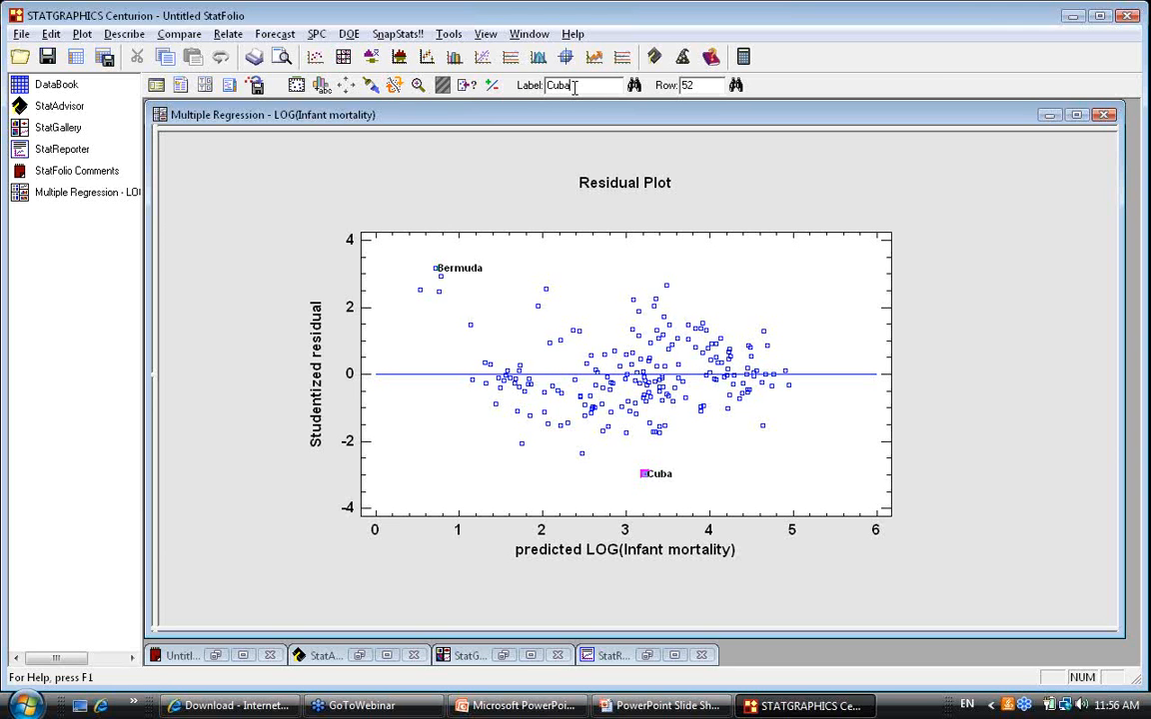
- Locate United States by name on the Residual Plot and label its point
key(BackSpace)
key(BackSpace)
key(BackSpace)
key(BackSpace)
text(United States)
click(634, 87)
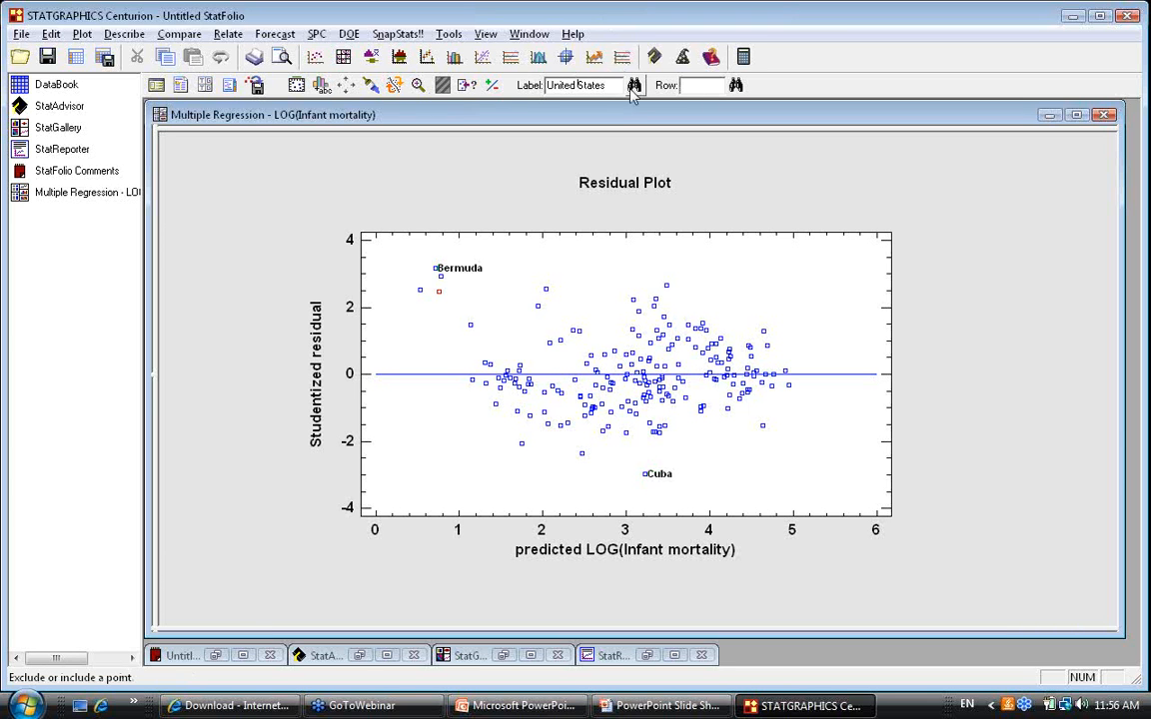
click(438, 297)
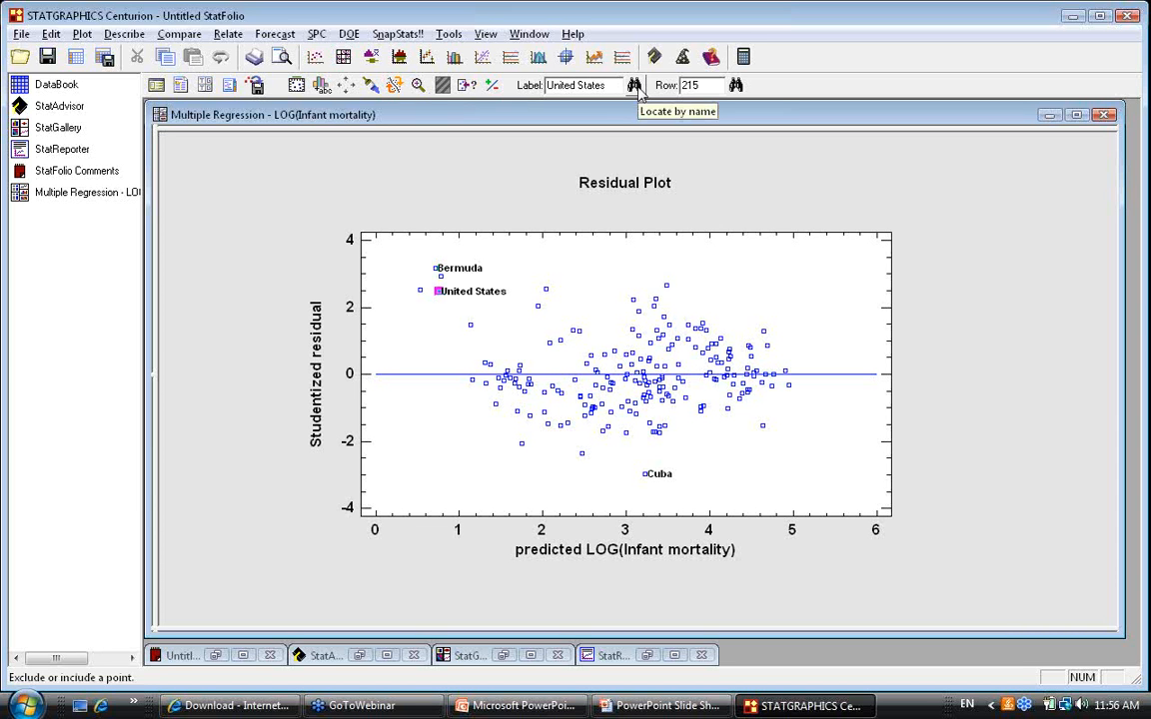
click(636, 88)
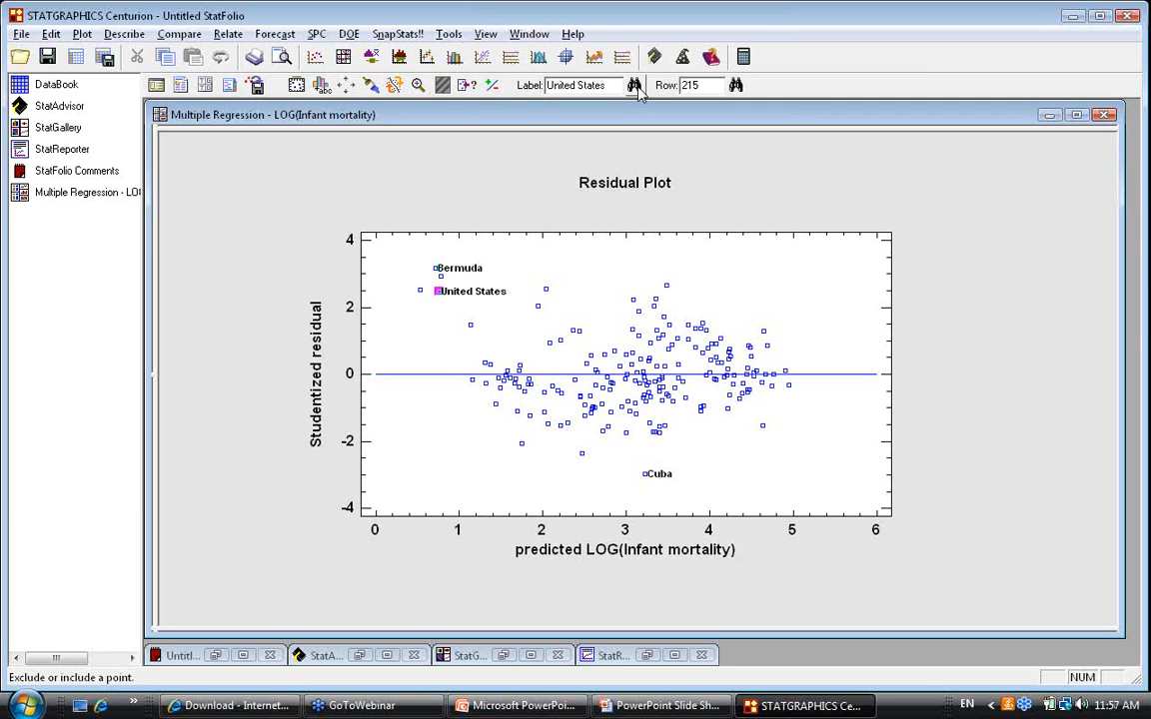
click(236, 35)
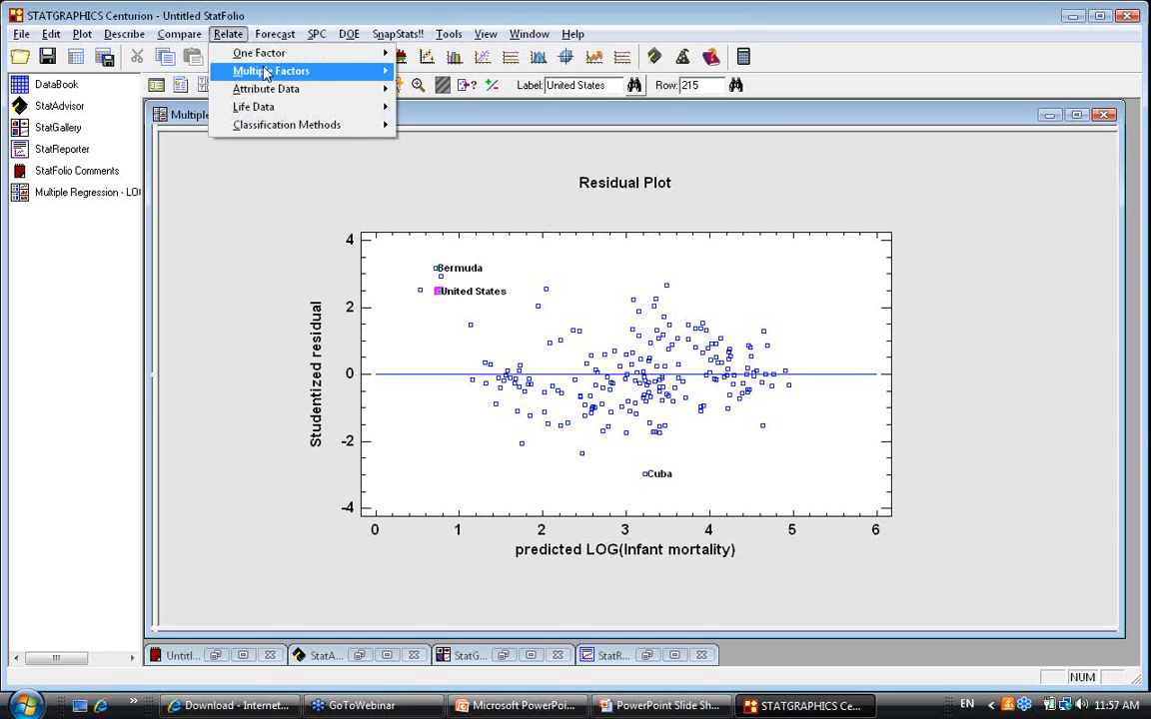
mouse_move(267, 73)
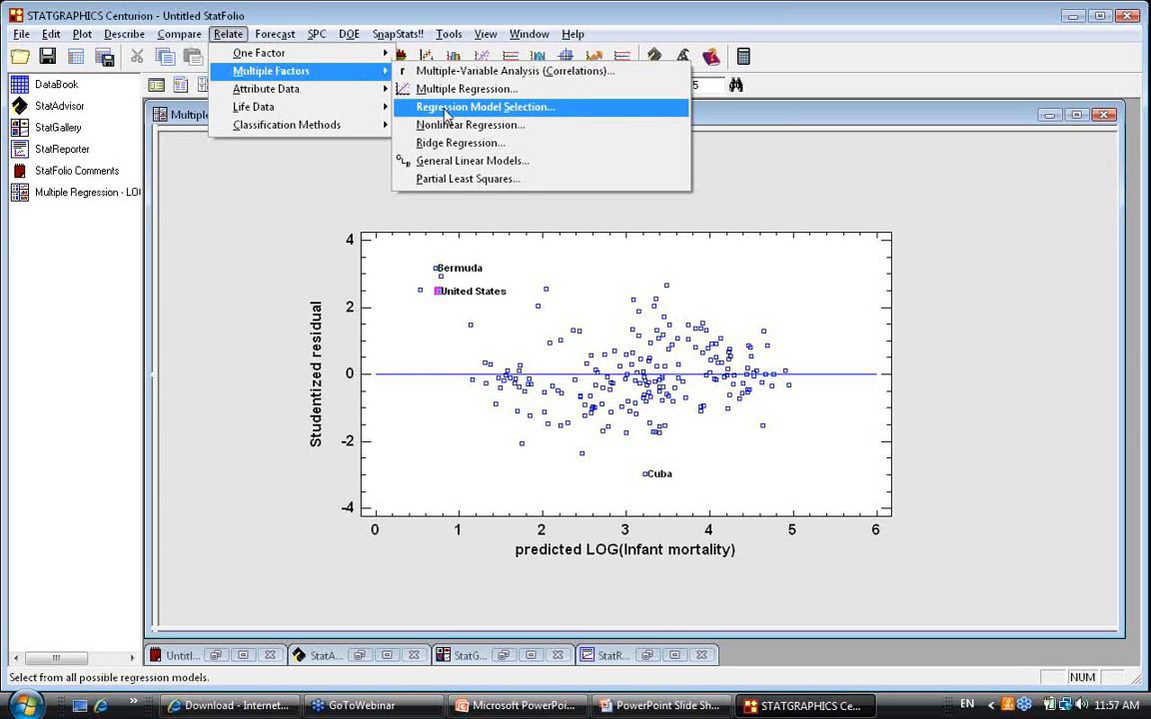
click(309, 195)
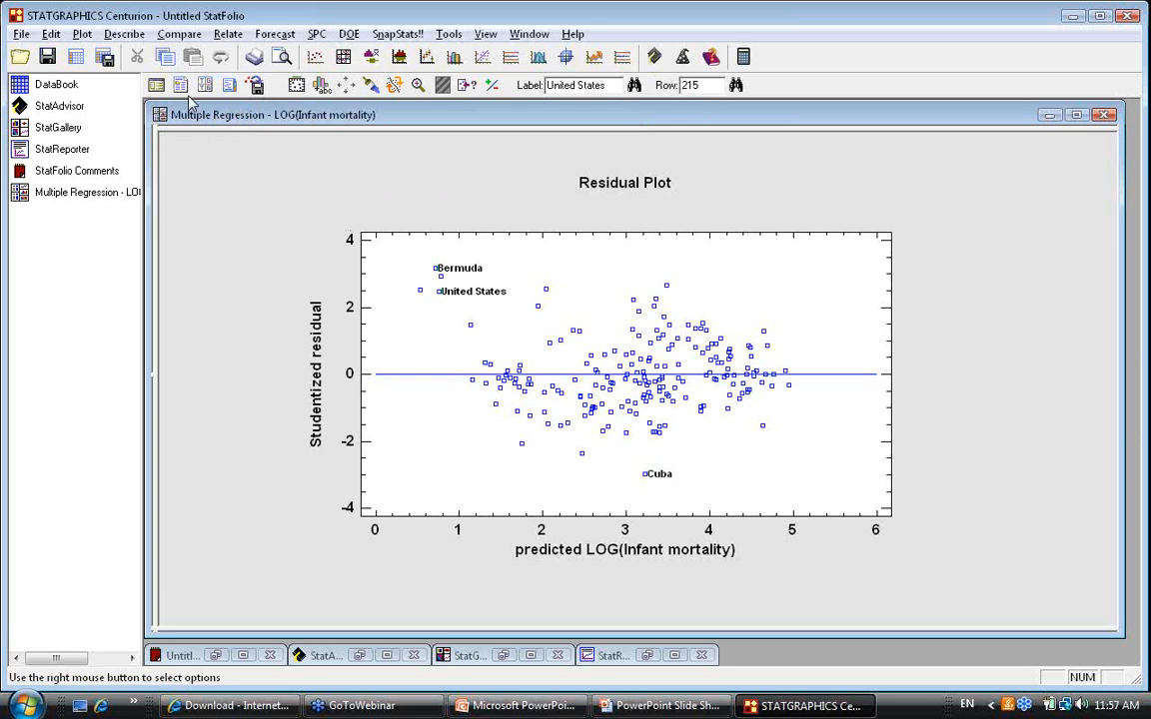
- Copy the list of independent variables, Population through Service, from the Multiple Regression's data input and leave that analysis unchanged
click(155, 85)
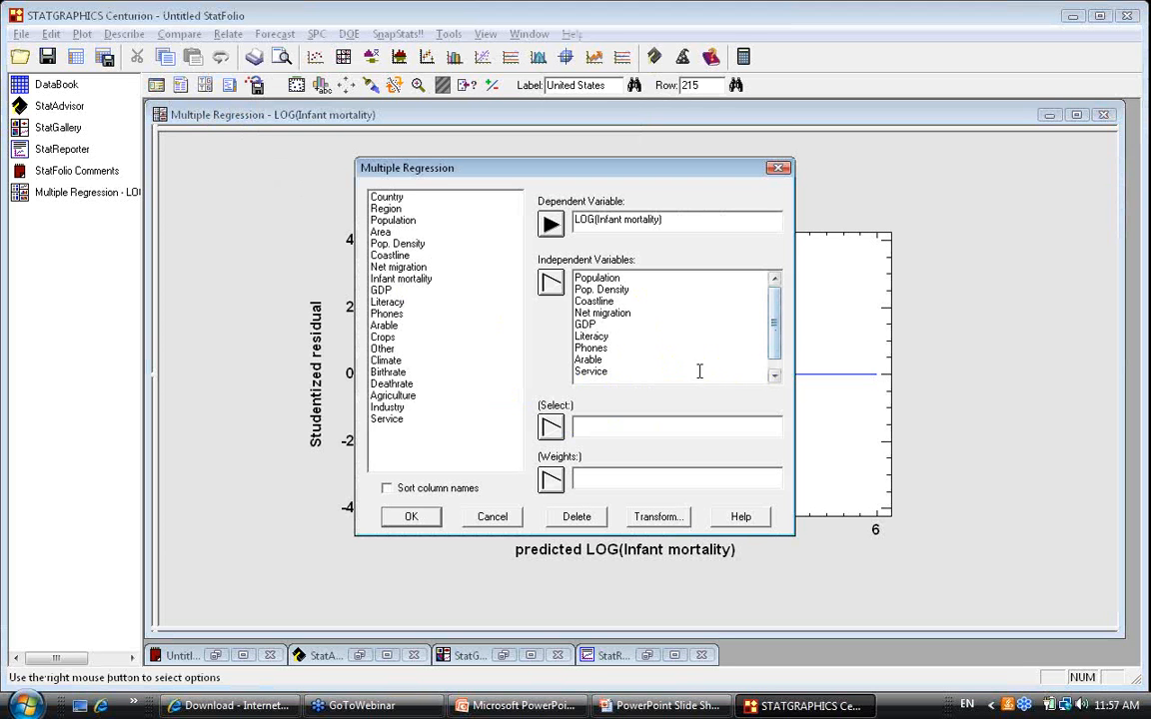
drag(638, 375, 501, 249)
key(ctrl+c)
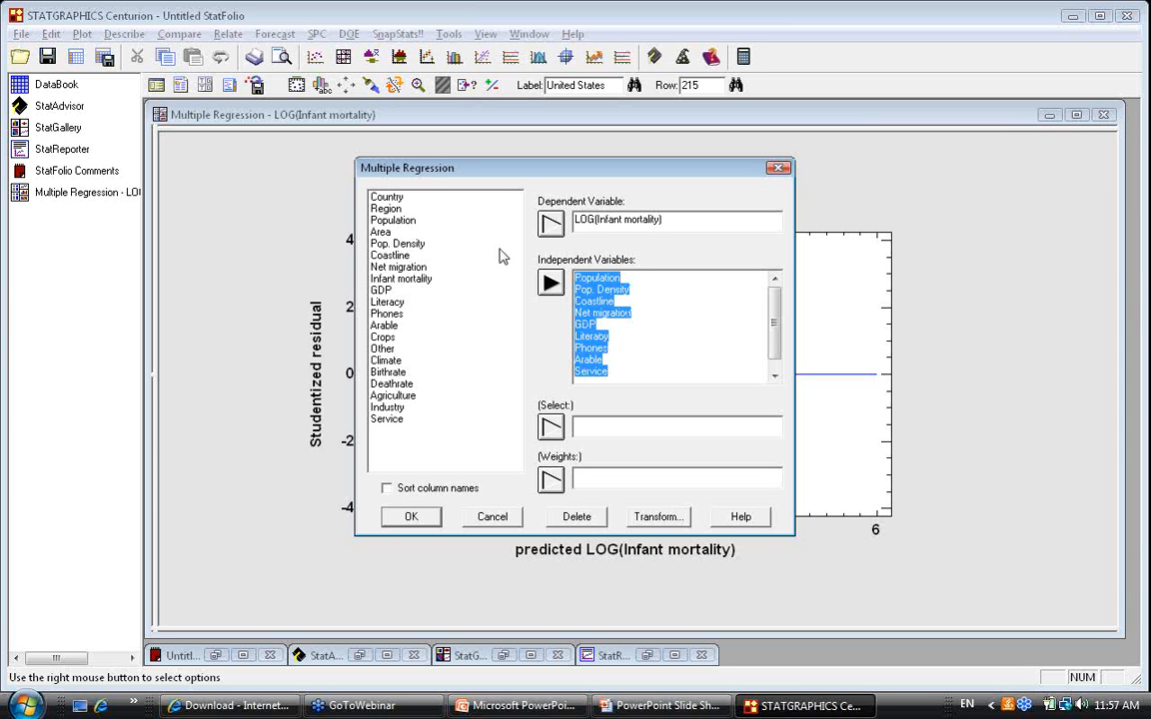
click(494, 517)
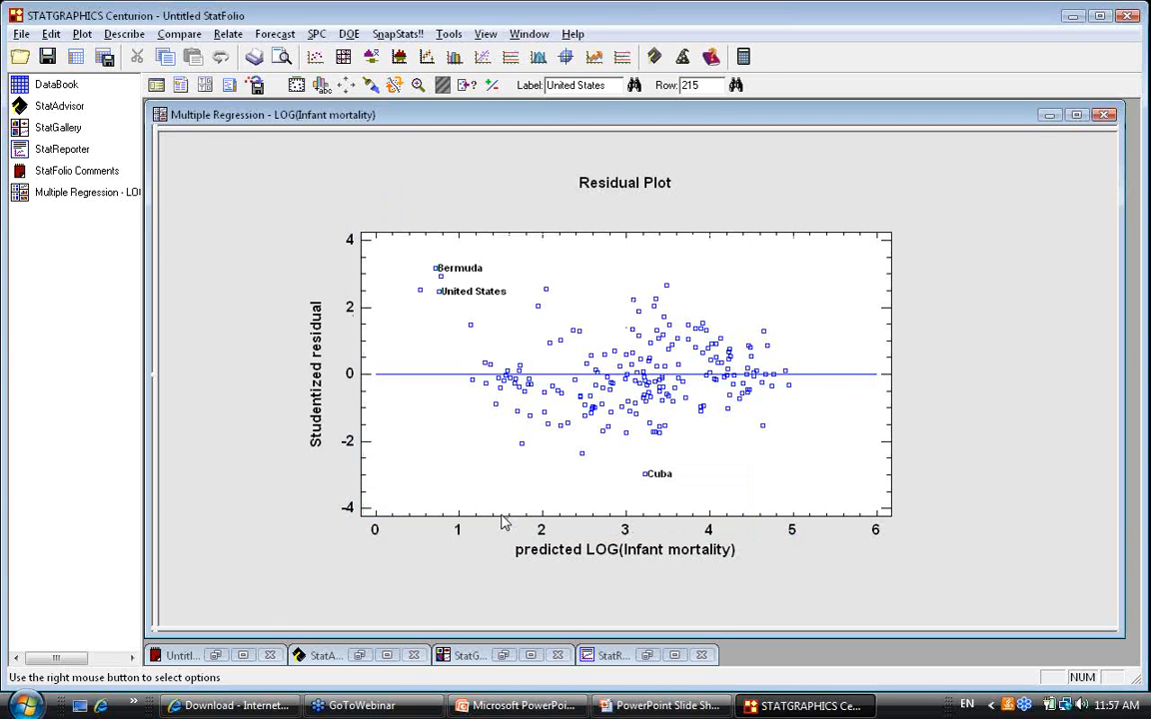
- Set up a Regression Model Selection with the copied independent variables and LOG(Infant mortality) as the dependent variable
click(228, 34)
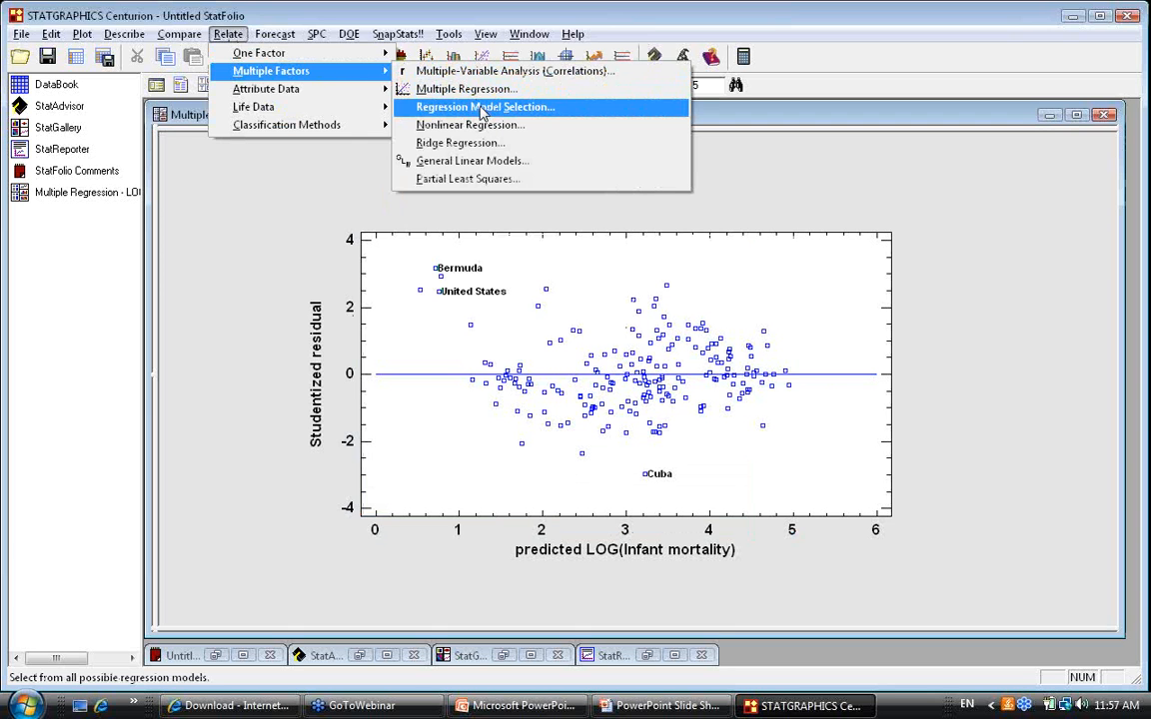
click(482, 107)
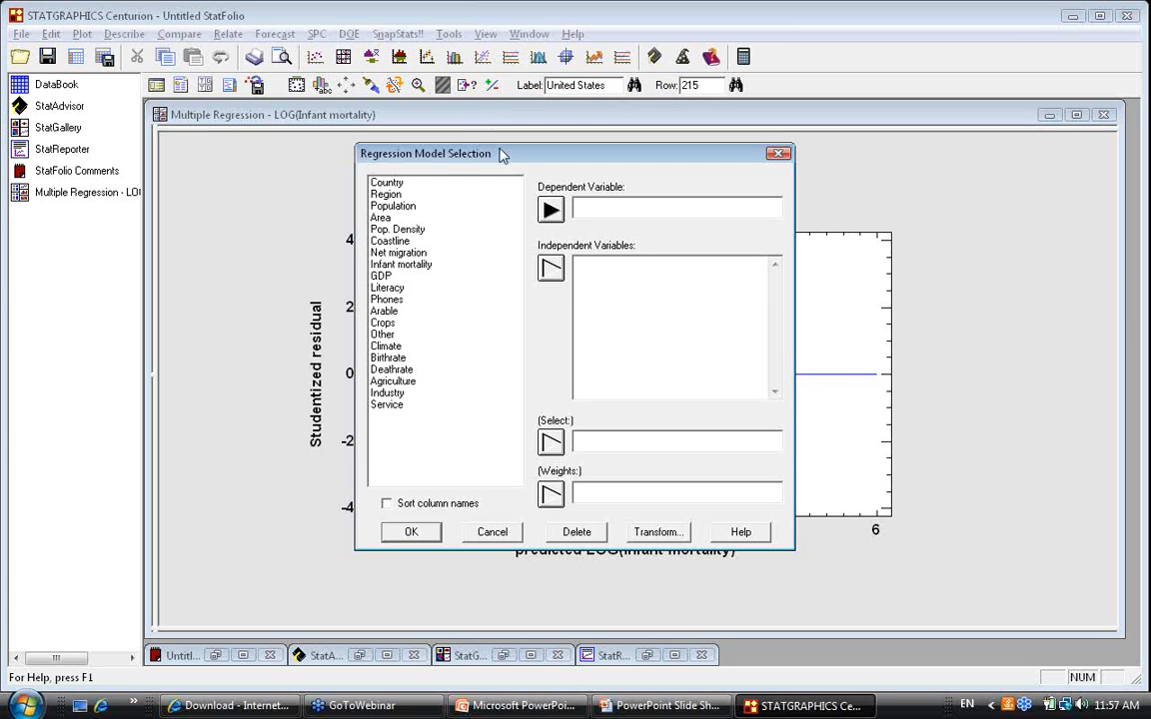
click(597, 271)
key(ctrl+v)
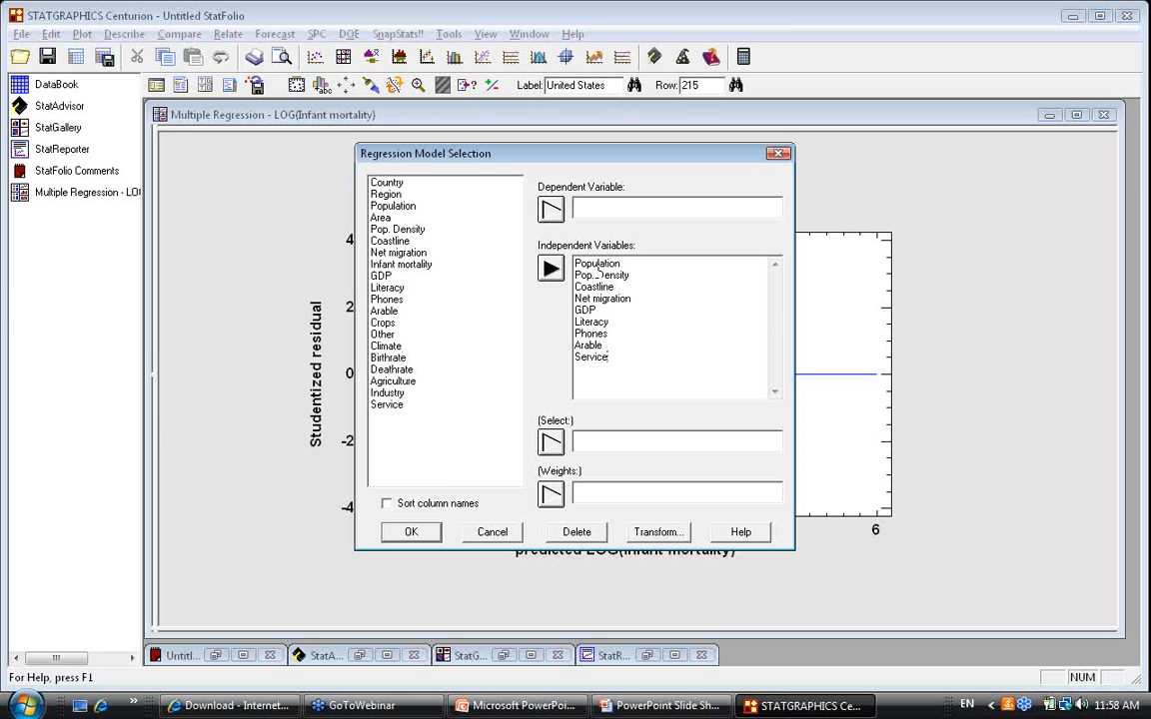
click(591, 205)
text(LOG()
double_click(423, 266)
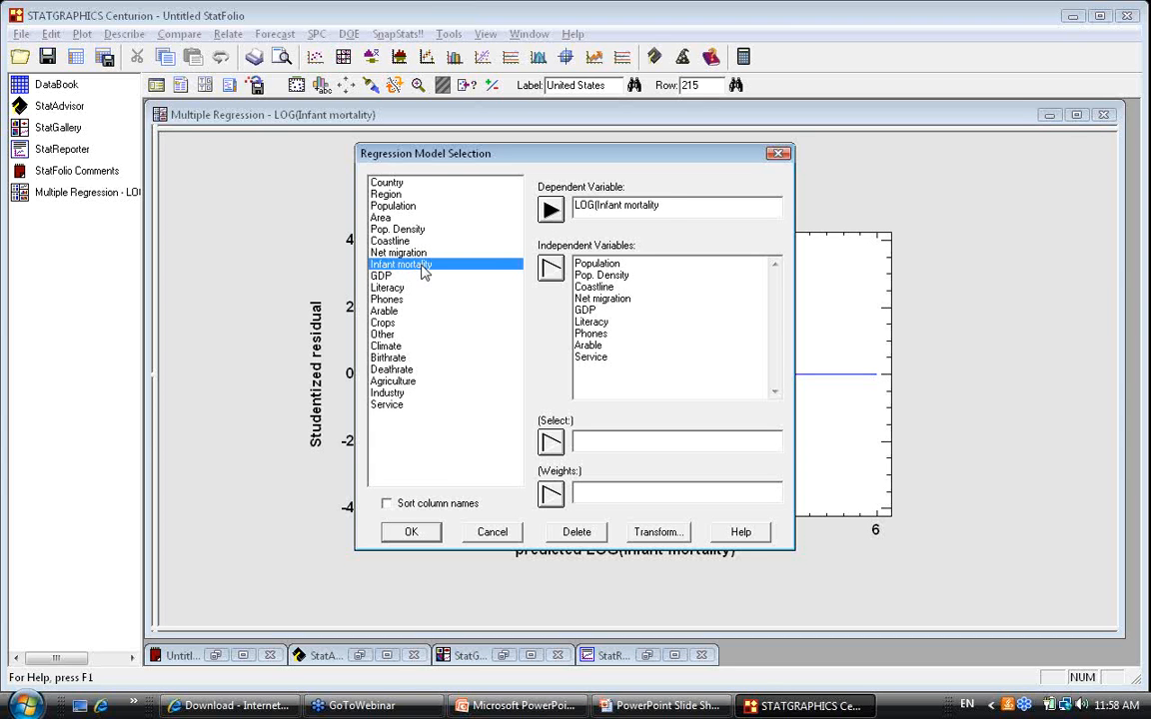
click(664, 204)
text())
click(411, 531)
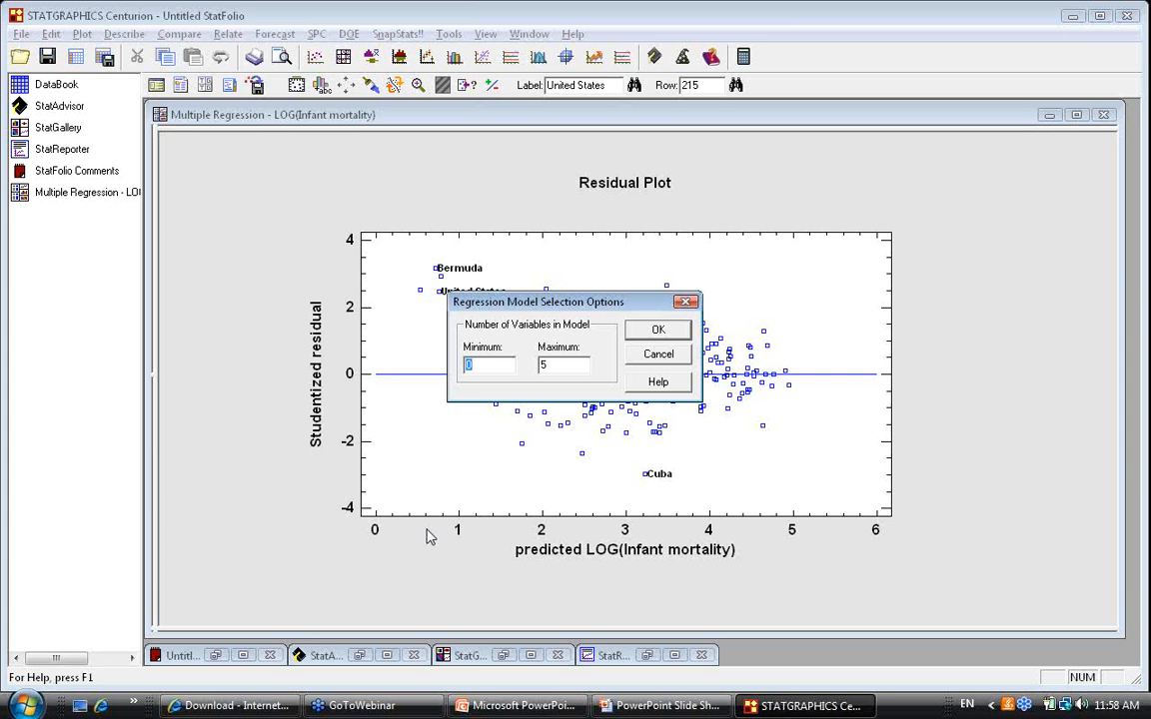
- Allow up to 9 variables in the model and run the selection with the Best Adjusted R-Squared table added
click(502, 365)
drag(555, 363, 533, 370)
text(9)
click(676, 334)
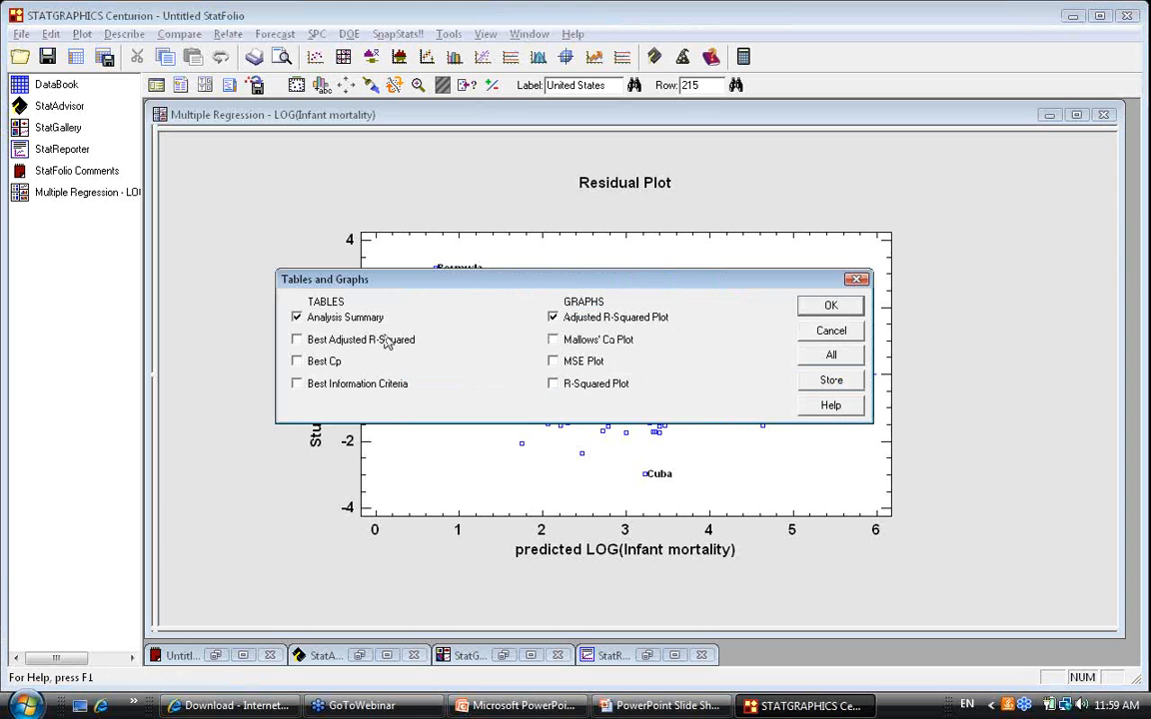
click(306, 347)
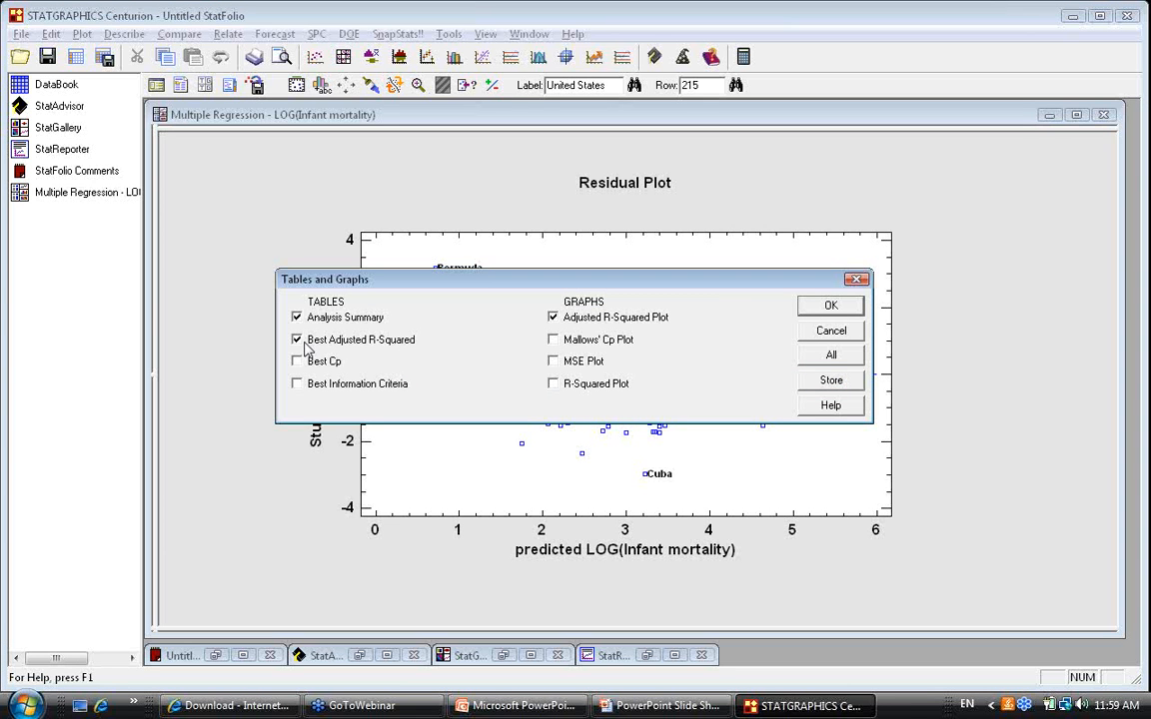
click(830, 306)
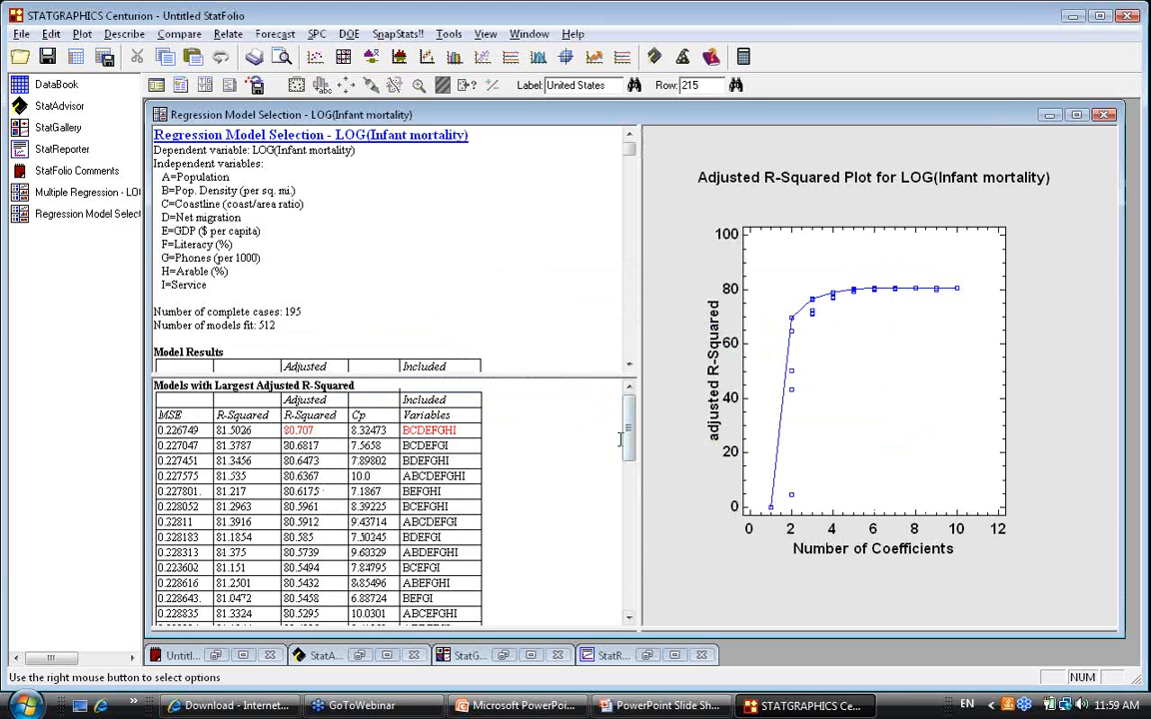
- Enlarge the Models with Largest Adjusted R-Squared table and highlight the BEFGI and EFGI model rows for comparison
click(293, 324)
double_click(516, 439)
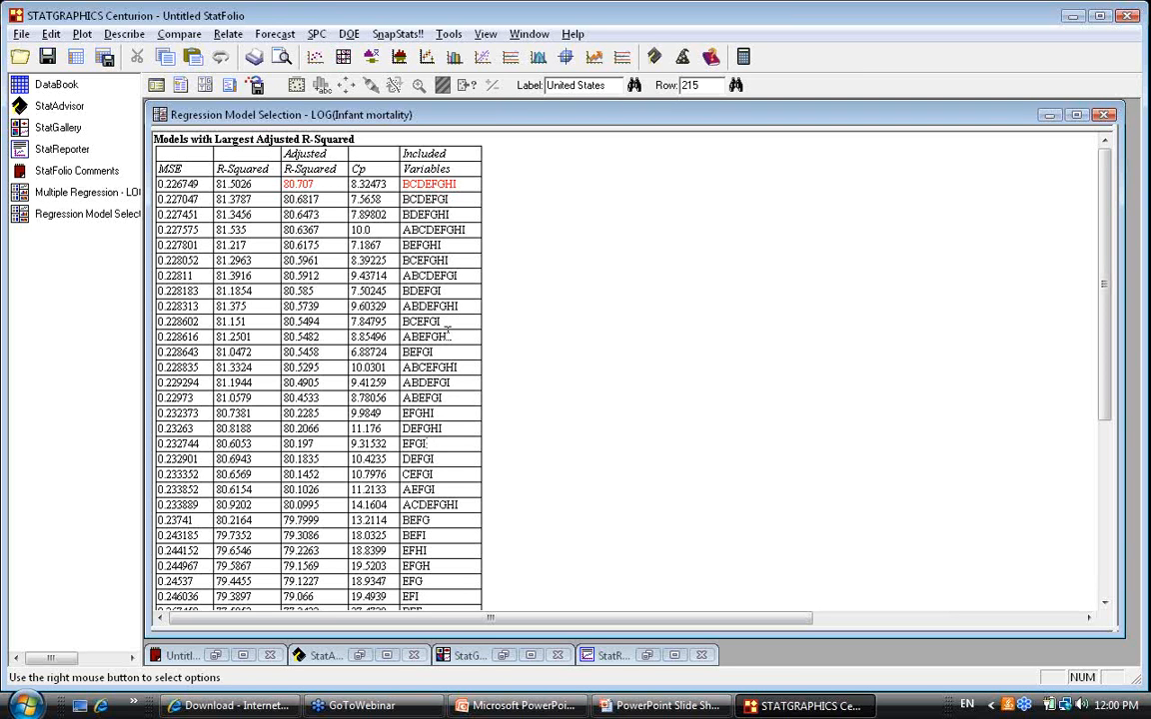
drag(443, 348, 200, 361)
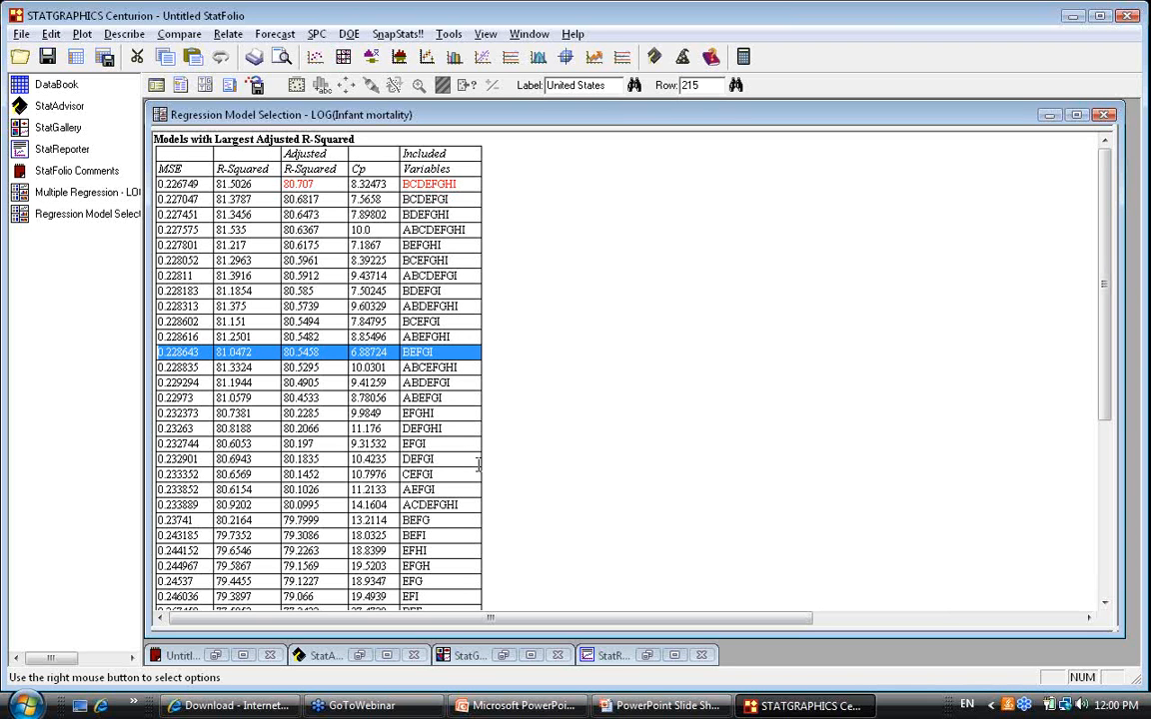
click(439, 444)
drag(344, 437, 187, 445)
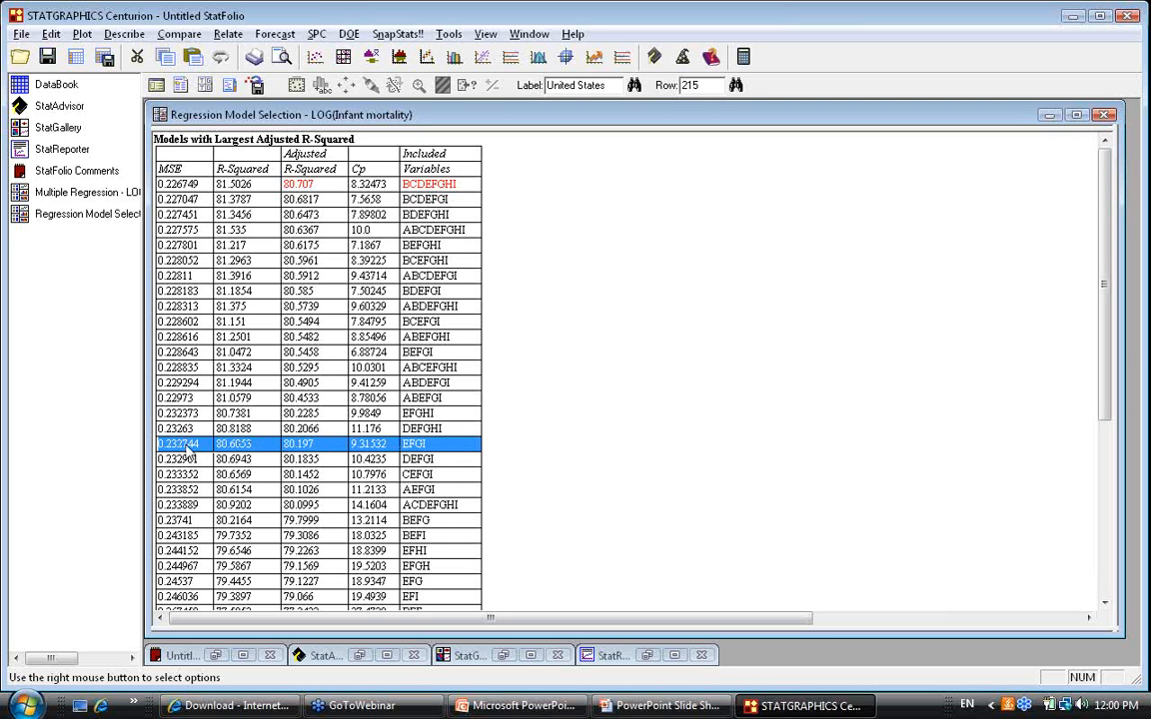
- Switch to the PowerPoint slide show and advance to the slide Example 6: Logistic Regression
click(620, 707)
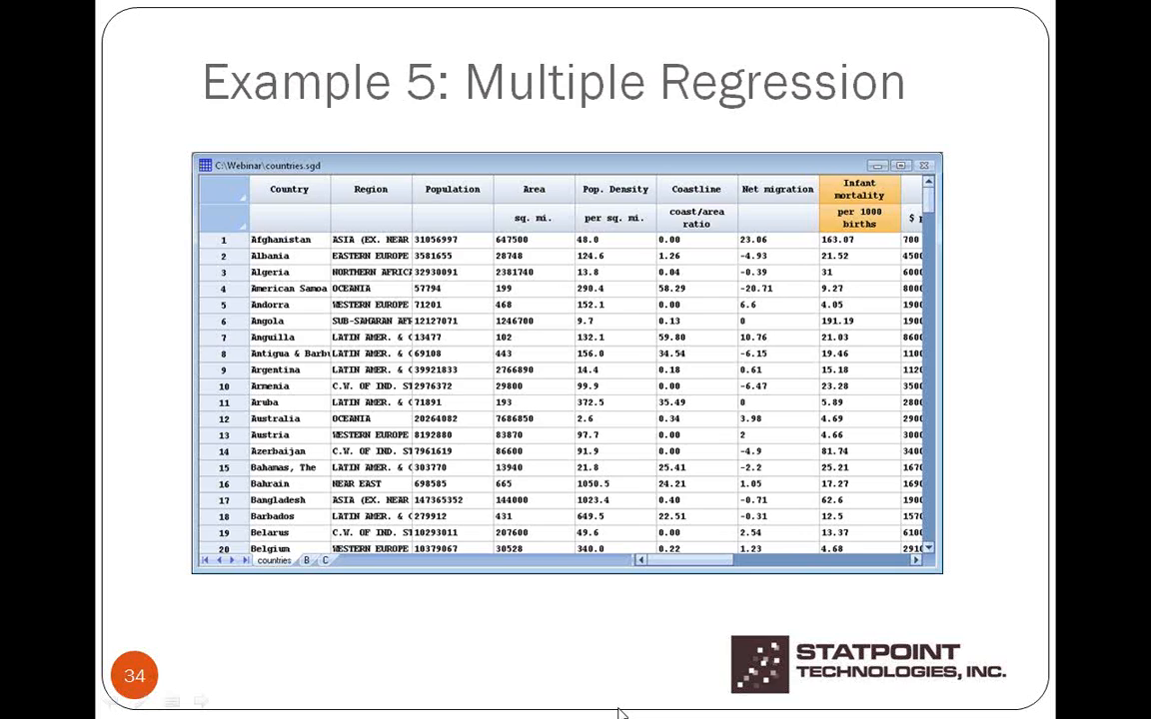
click(620, 711)
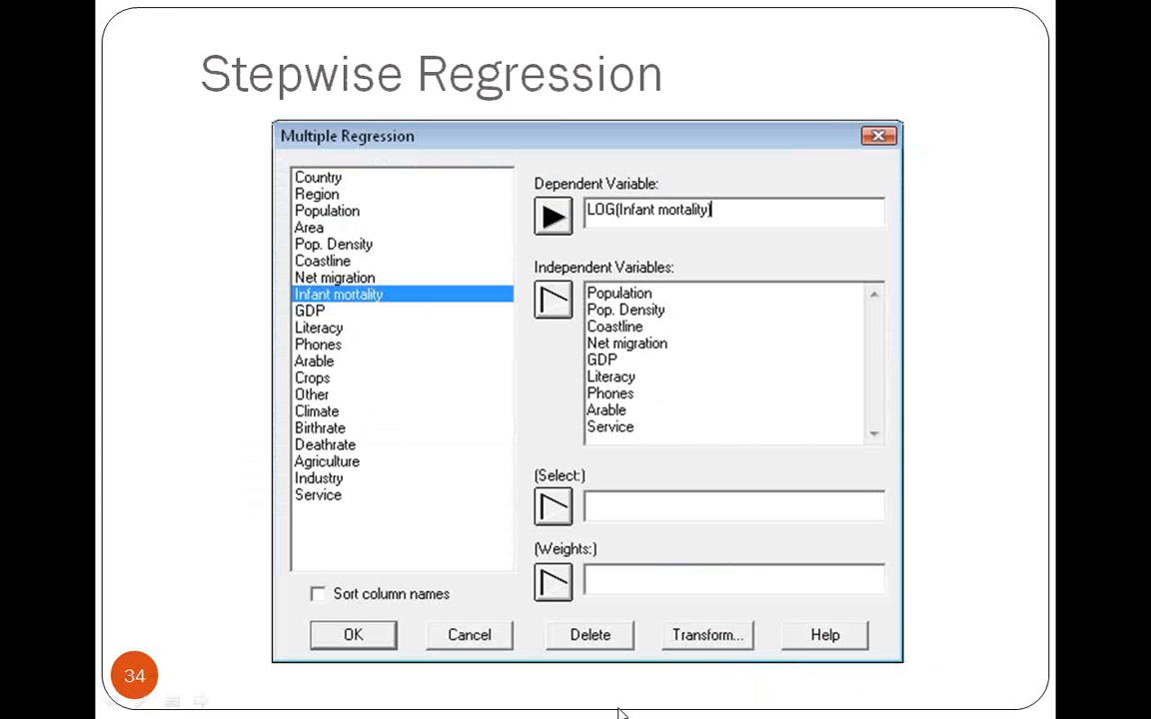
key(Page_Down)
key(Page_Down)
key(Page_Down)
key(Page_Down)
key(Page_Down)
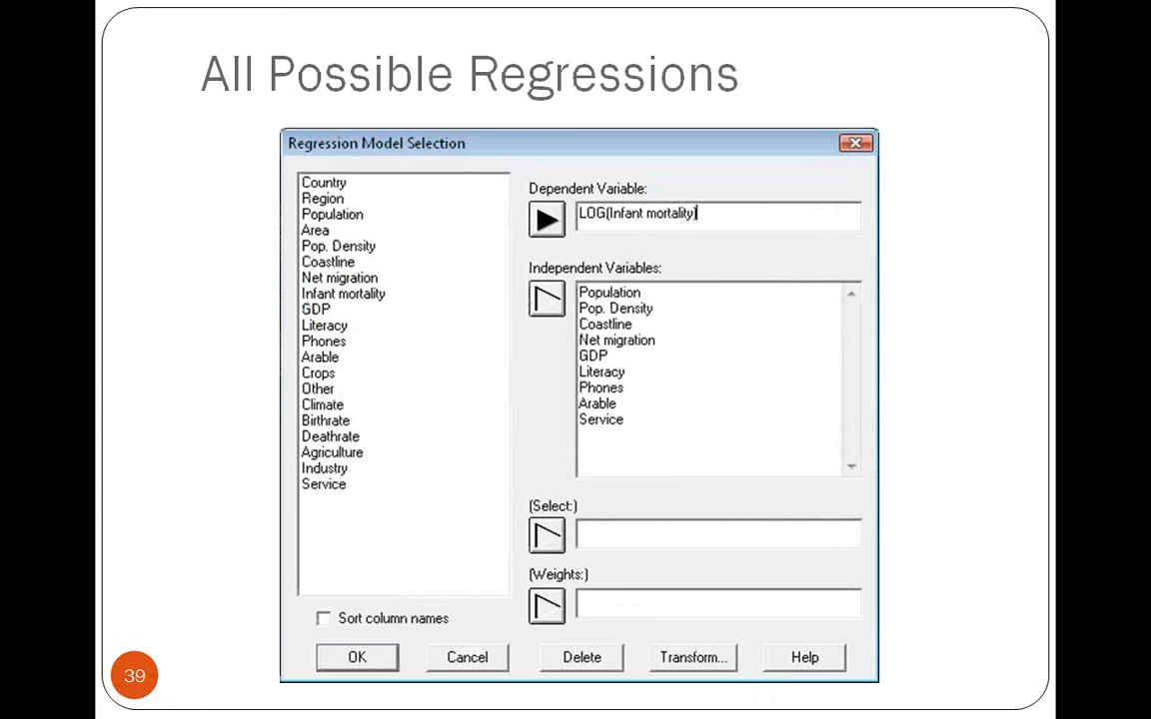
key(Page_Down)
key(Page_Down)
key(Page_Down)
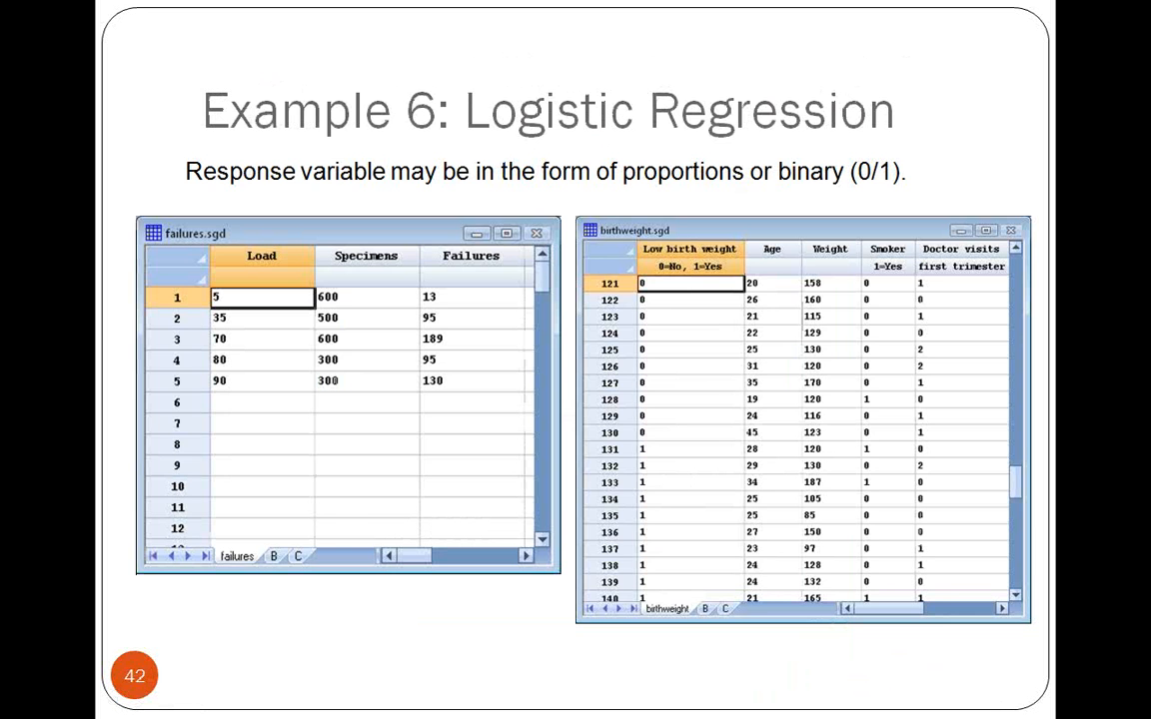
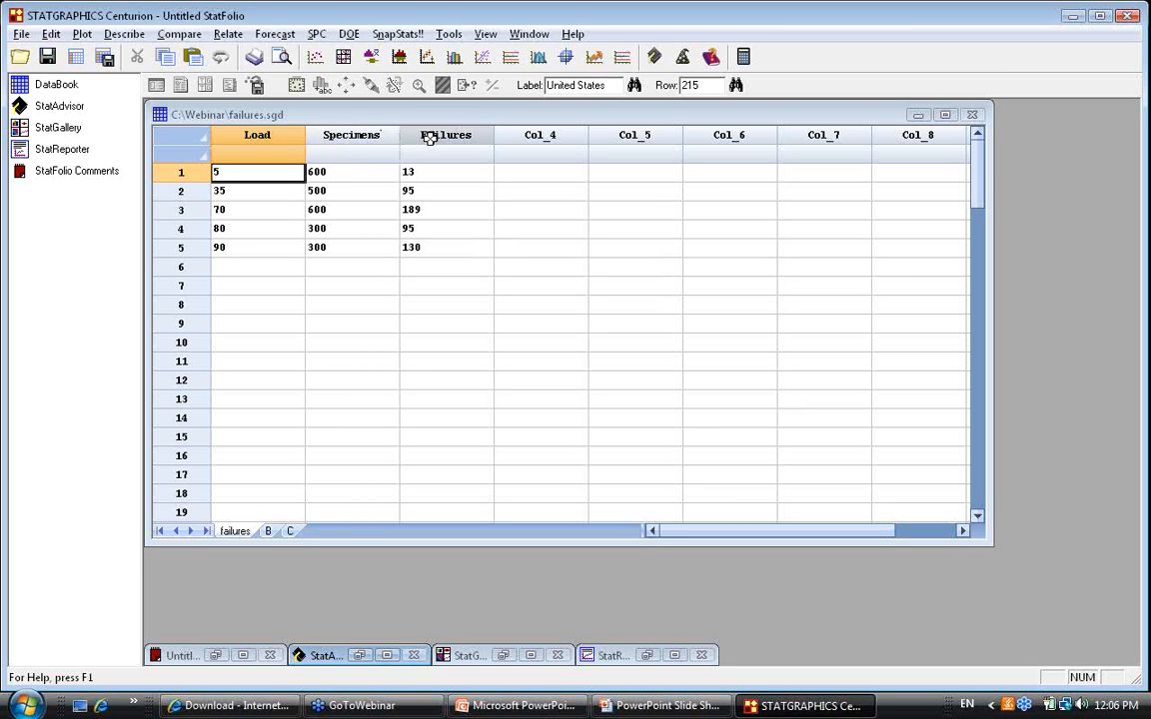
- Start a Logistic Regression with Failures / Specimens as the dependent variable
click(228, 36)
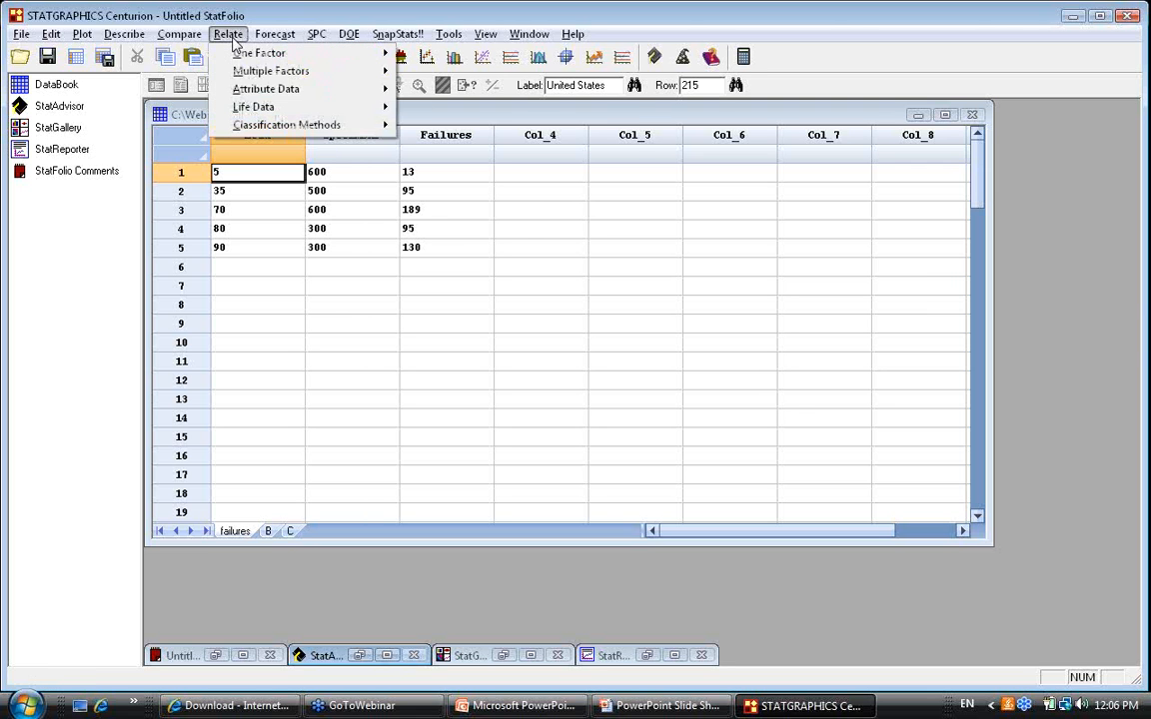
mouse_move(285, 92)
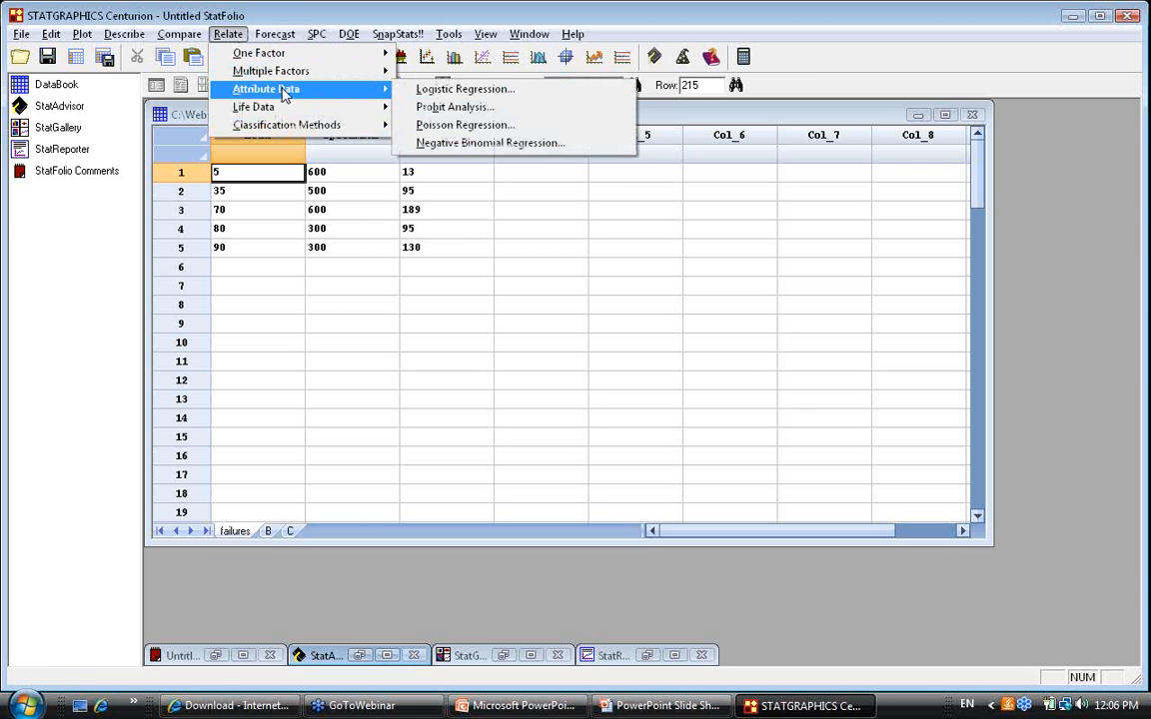
click(454, 90)
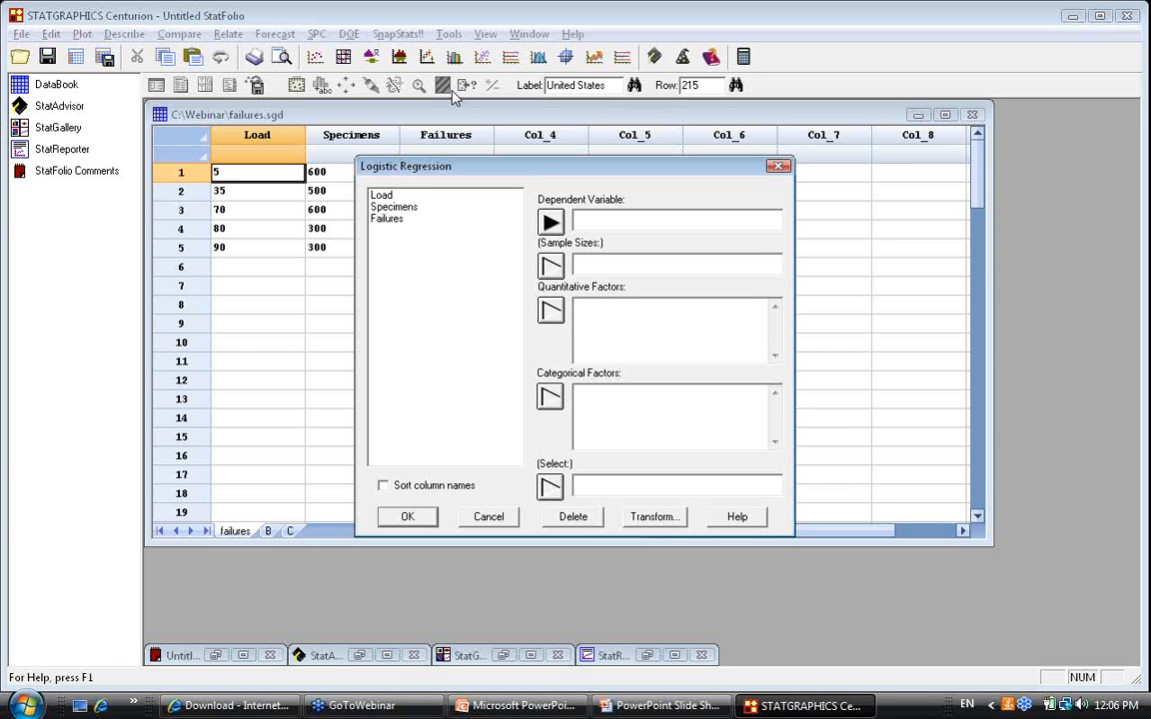
click(403, 222)
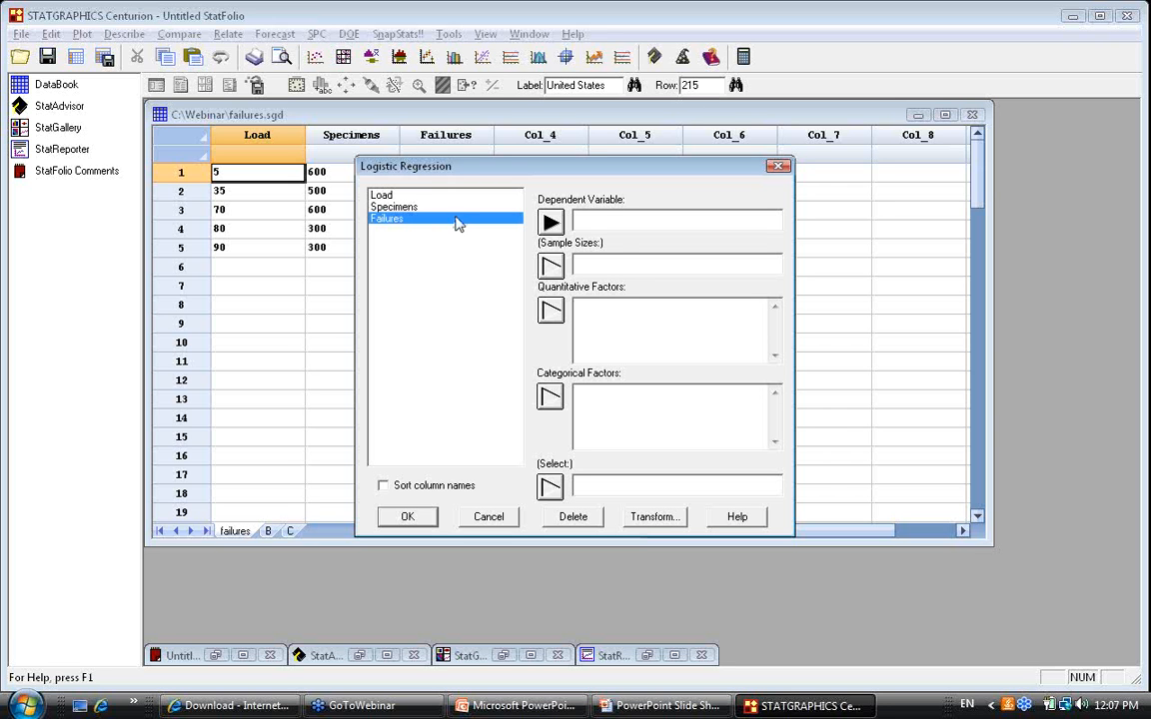
double_click(496, 217)
click(666, 218)
text(/)
double_click(404, 209)
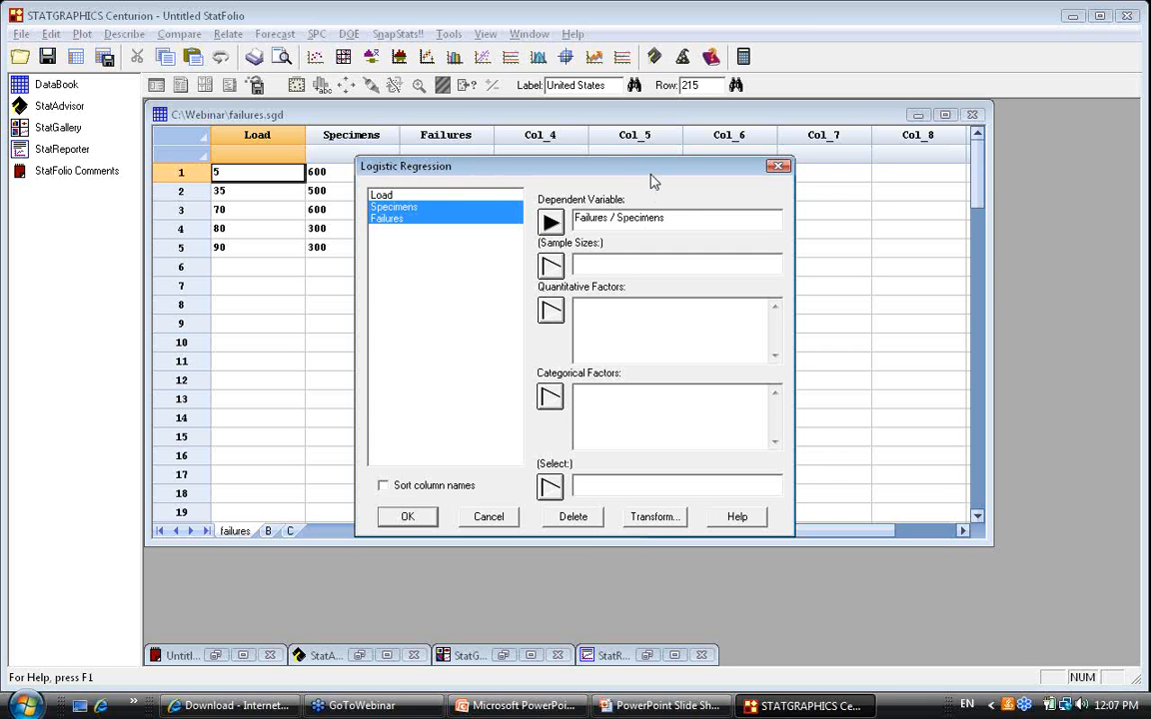
- Assign Specimens as the sample sizes and Load as the quantitative factor of the logistic regression
drag(652, 174, 806, 123)
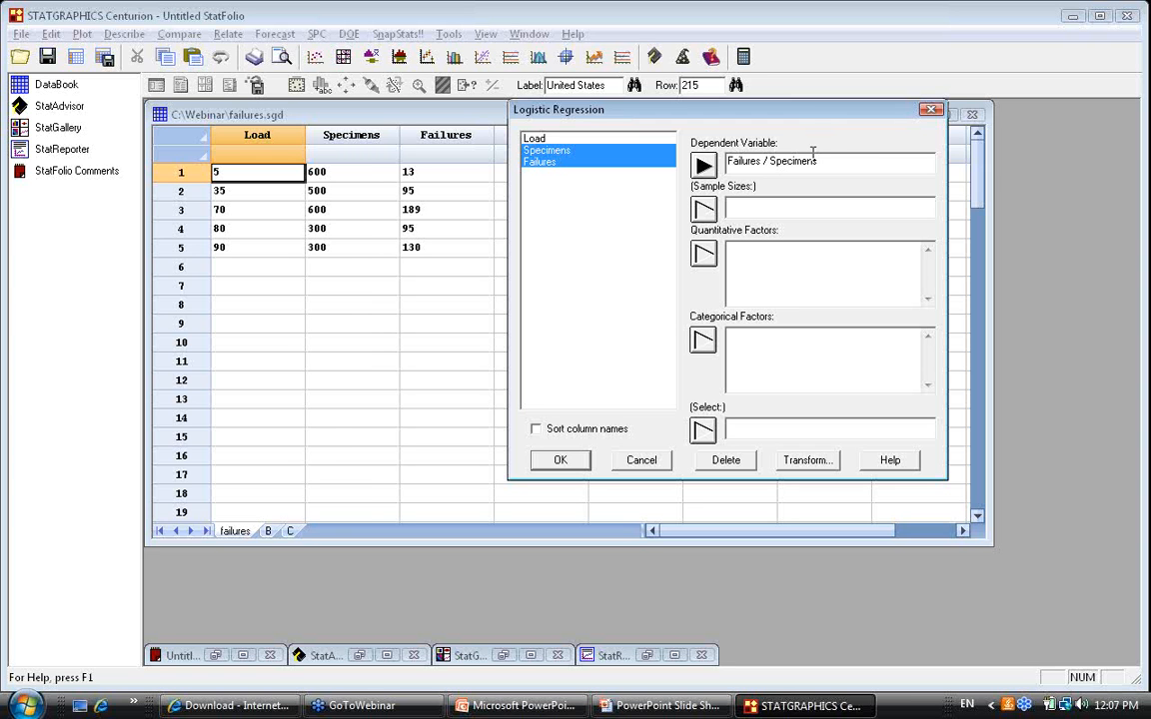
click(586, 151)
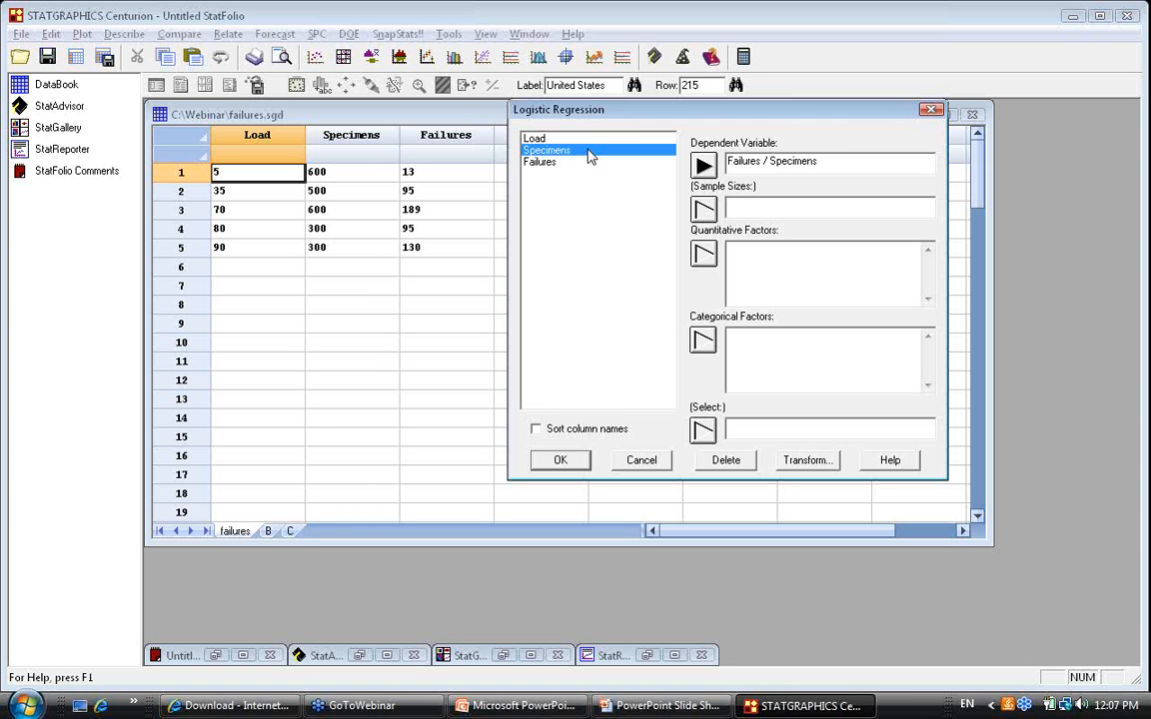
click(704, 209)
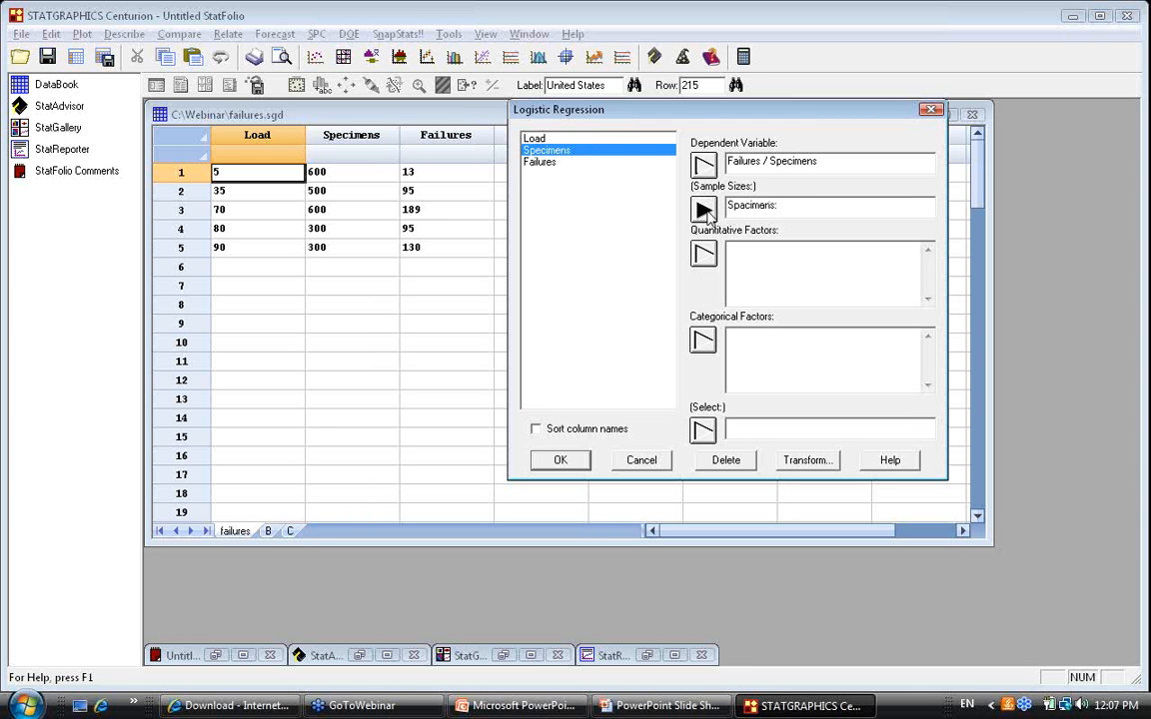
click(572, 140)
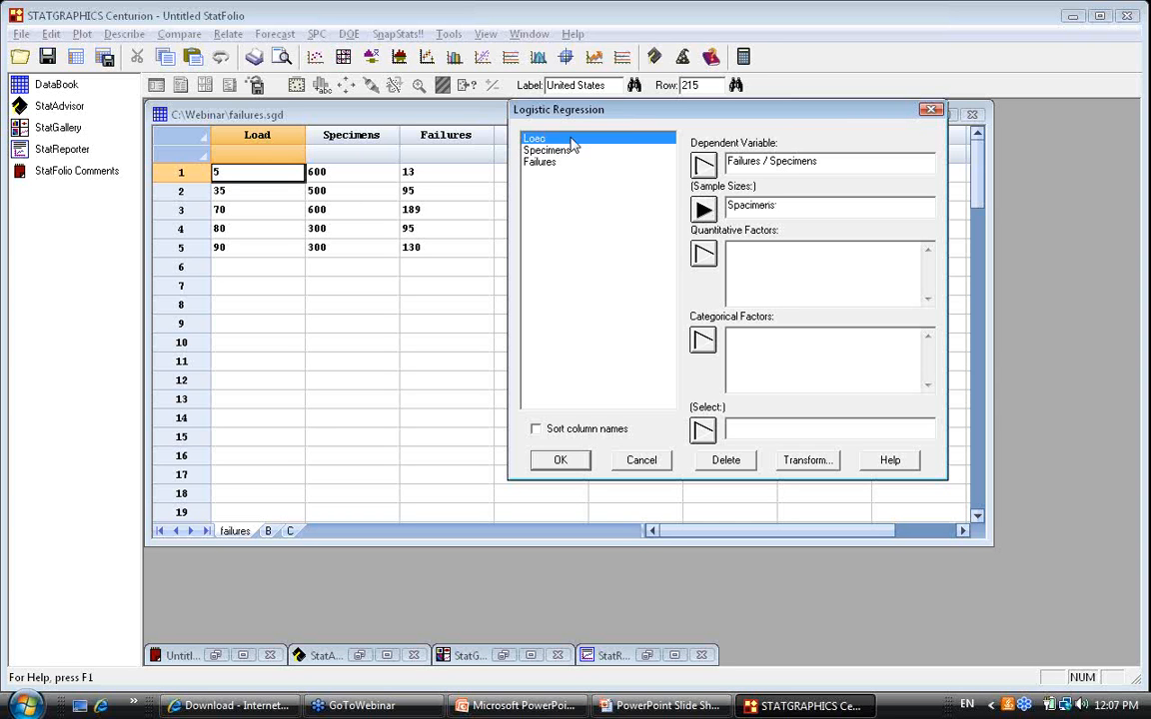
click(703, 253)
click(766, 333)
- Run the regression with the default Maximum Likelihood, first-order, all-variables options and the preselected tables and graphs
click(560, 461)
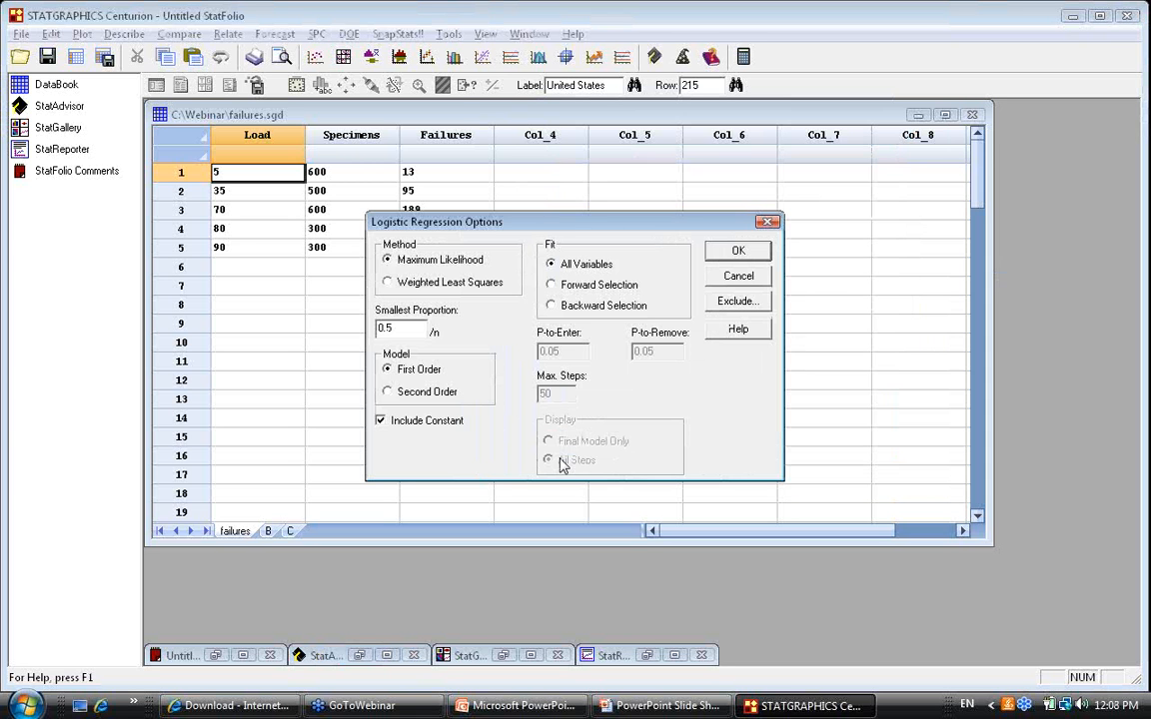
click(740, 252)
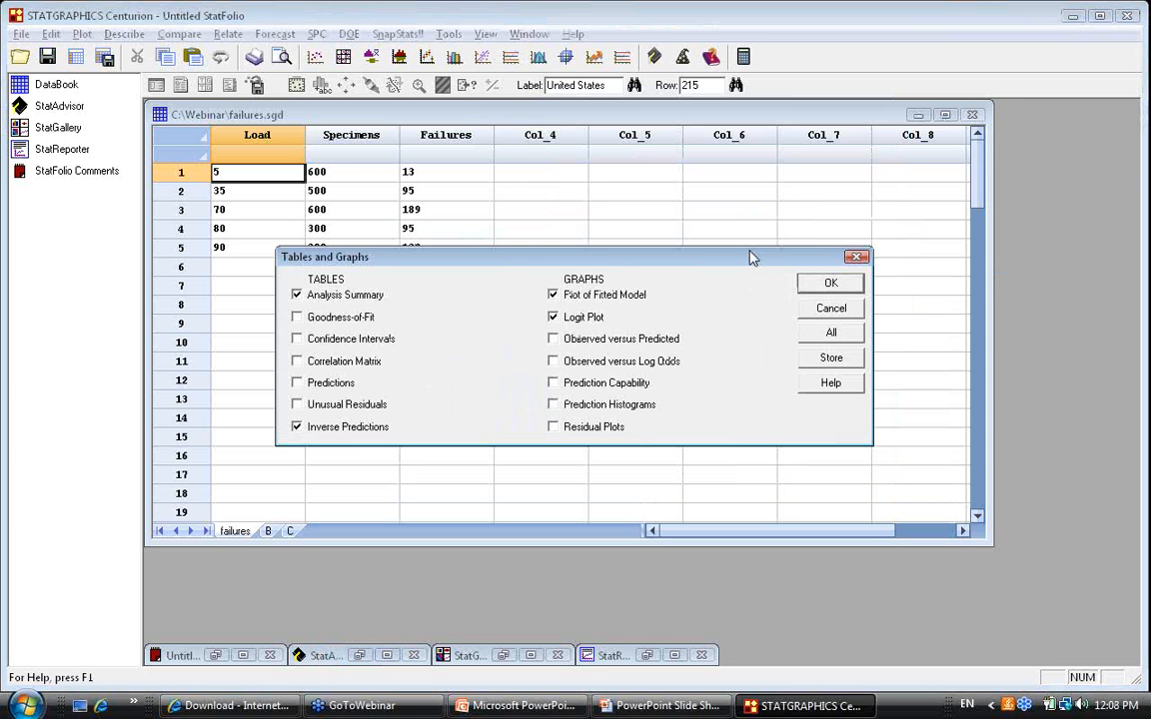
click(815, 282)
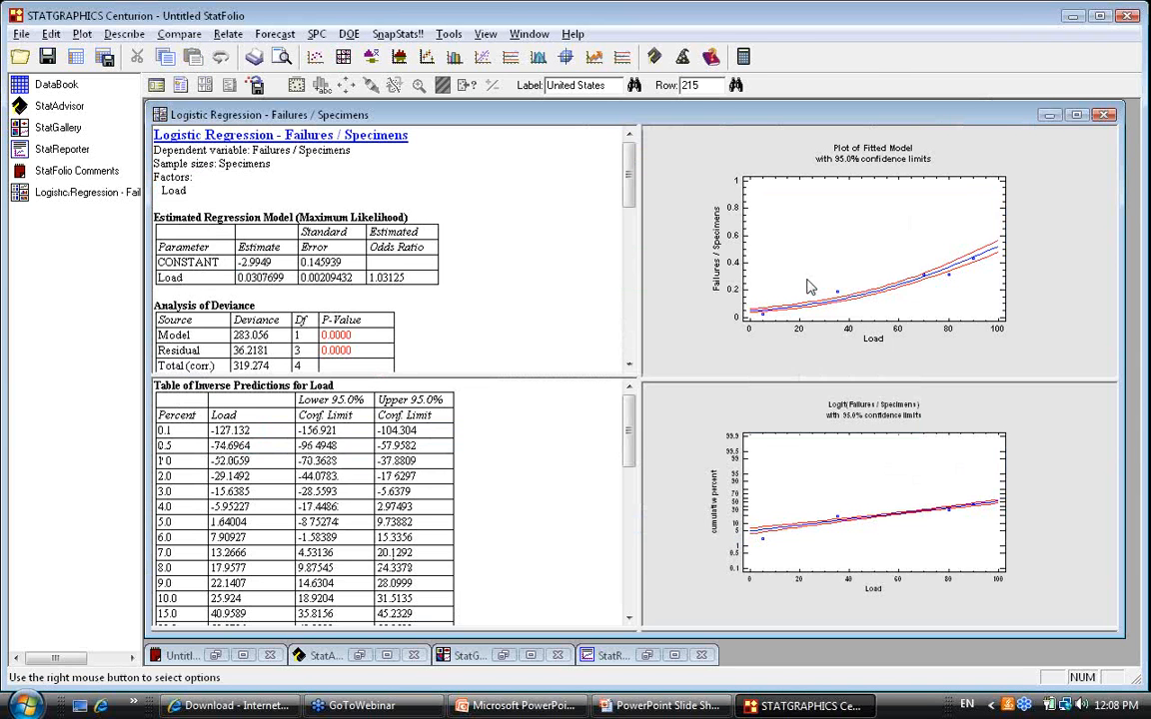
- Examine the enlarged Plot of Fitted Model, followed by the Analysis of Deviance and Likelihood Ratio Tests in the enlarged analysis summary
double_click(809, 285)
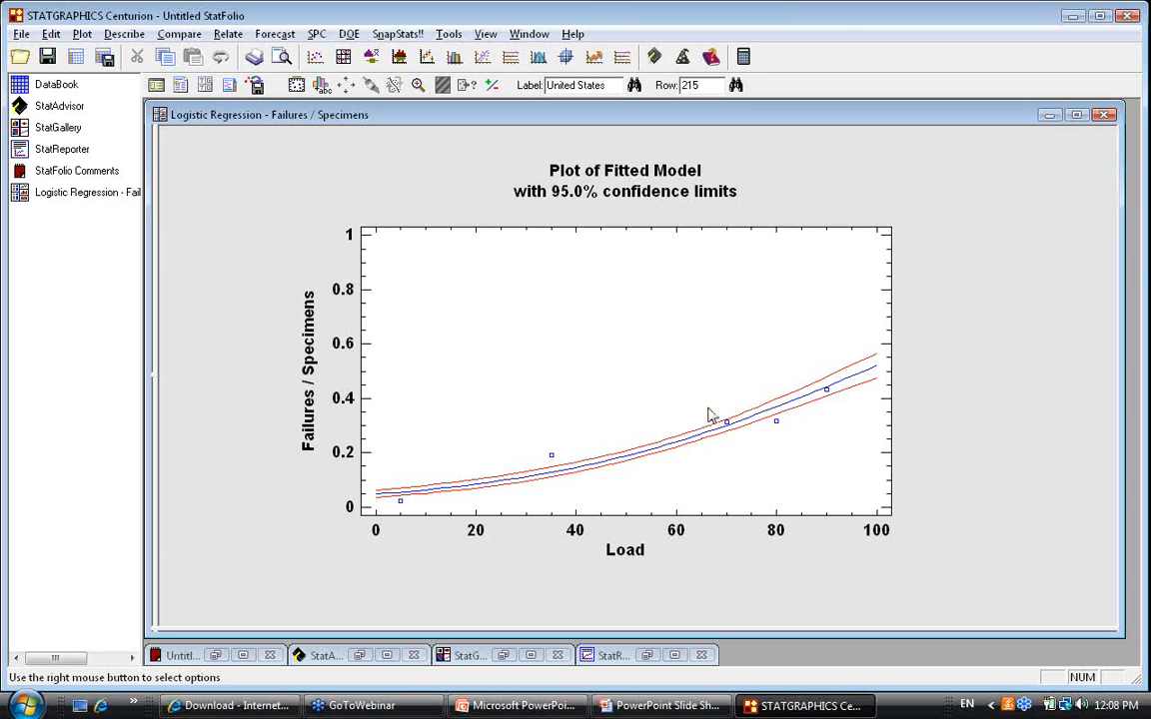
double_click(939, 361)
double_click(594, 294)
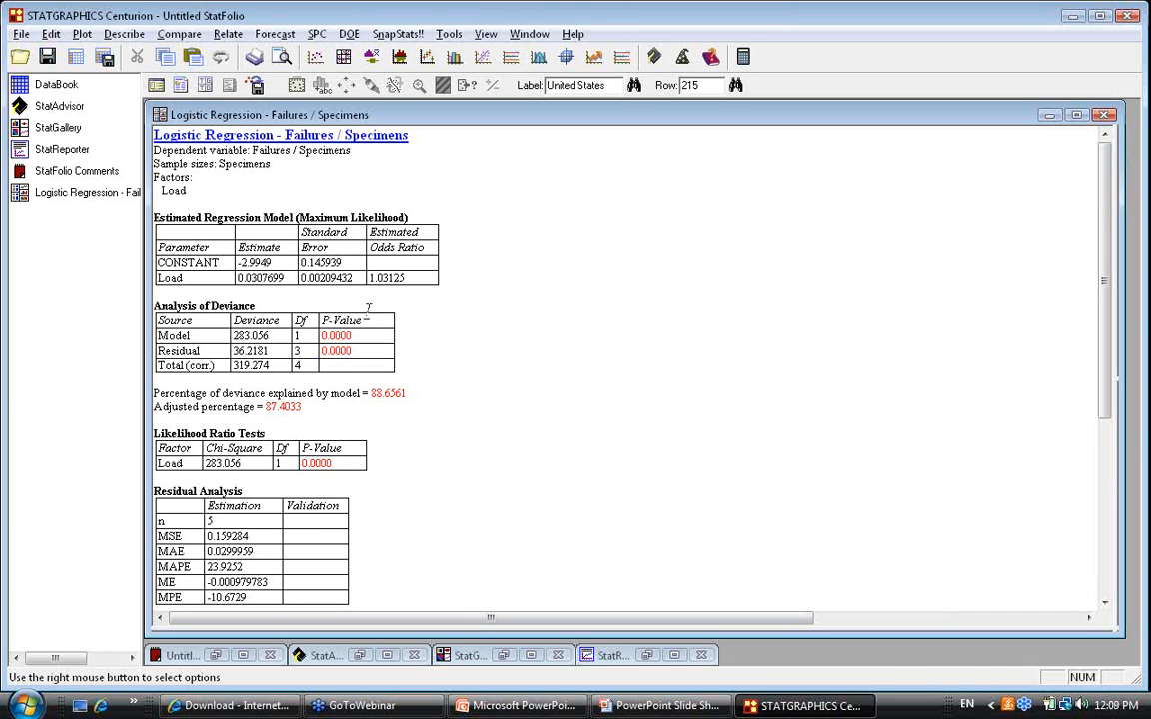
click(178, 300)
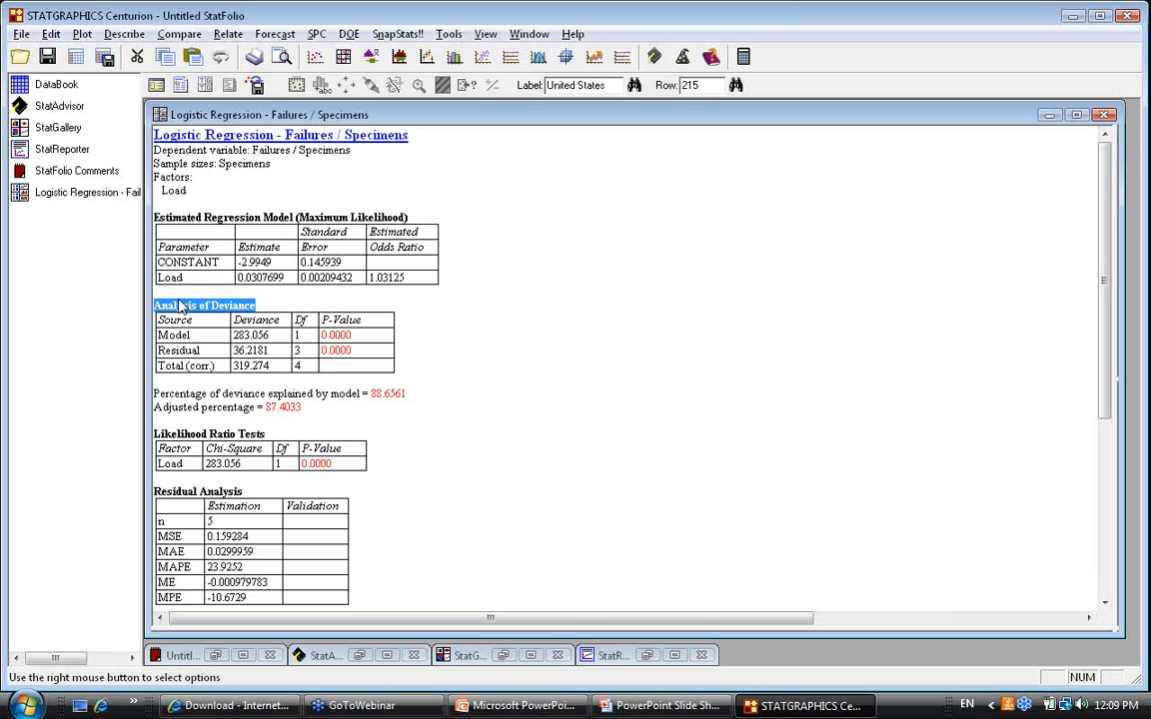
click(411, 396)
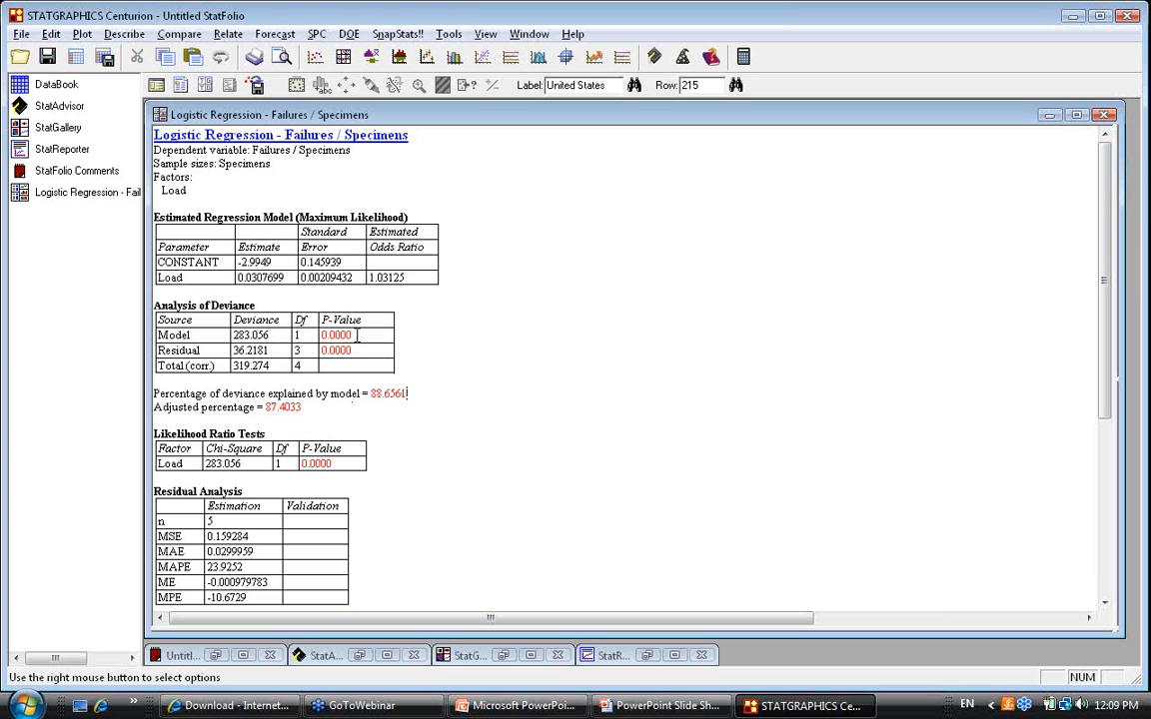
drag(360, 338, 326, 335)
click(421, 395)
click(346, 463)
- Highlight the estimated odds ratio for Load in the Estimated Regression Model table
click(420, 277)
double_click(420, 278)
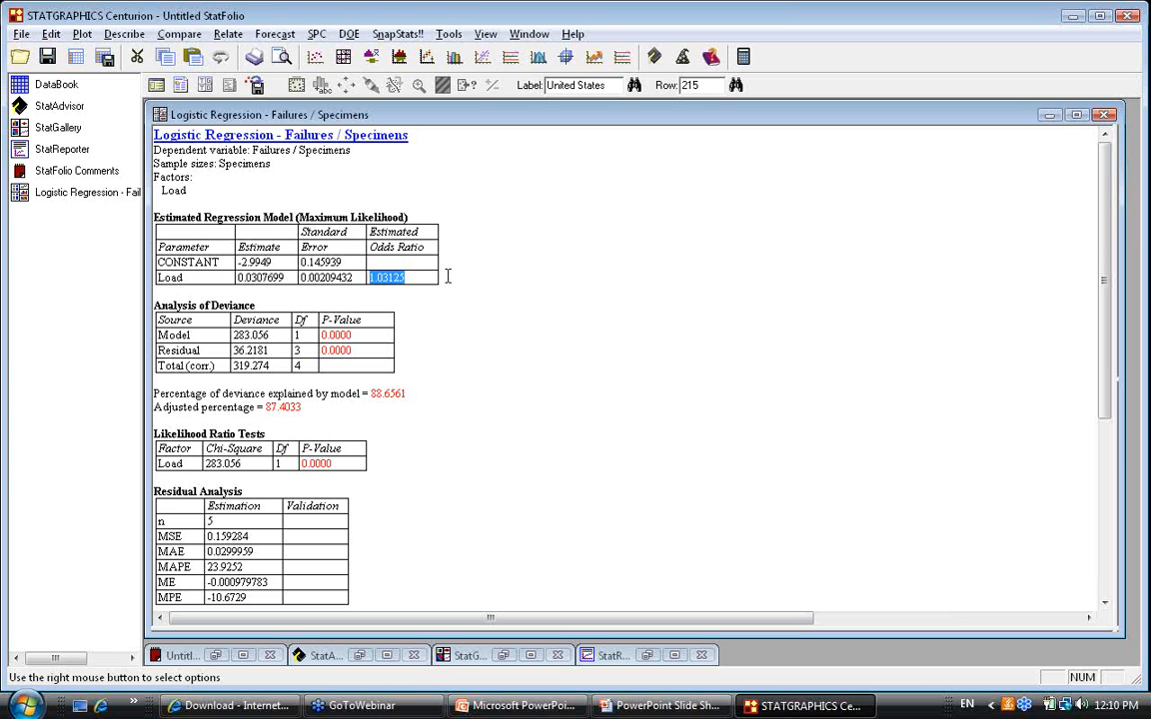
click(185, 277)
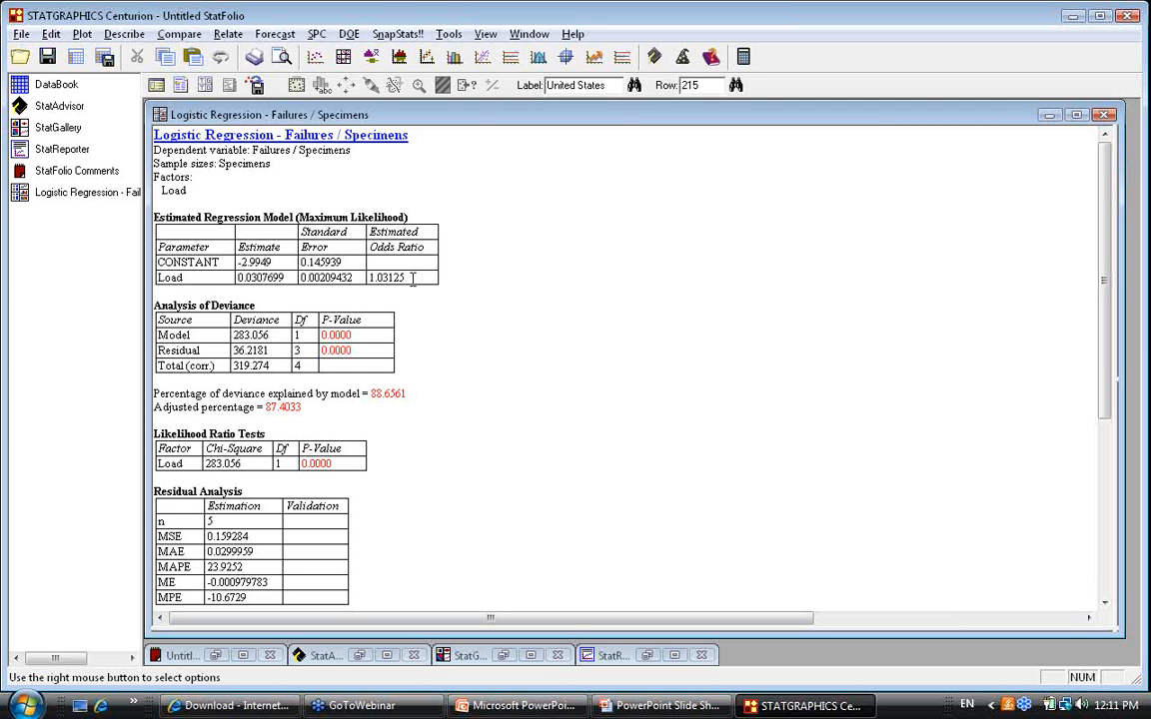
drag(411, 280, 368, 284)
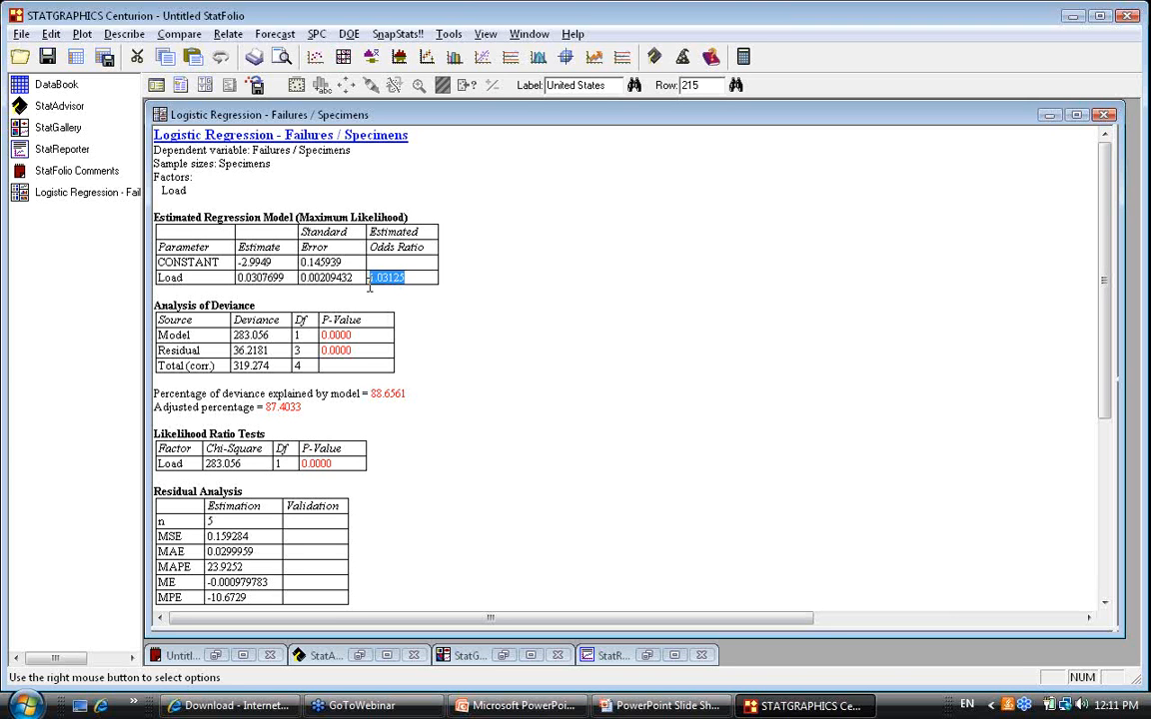
- Start a new, empty StatFolio in place of the current logistic regression analysis
click(22, 38)
click(42, 56)
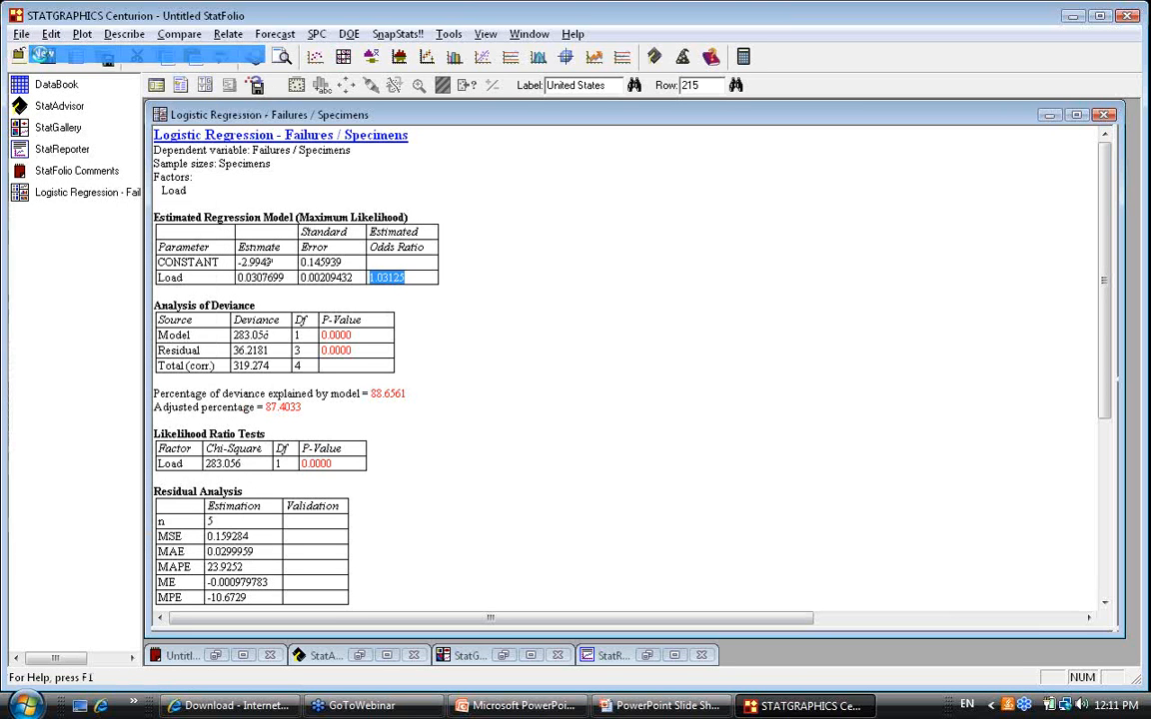
click(607, 404)
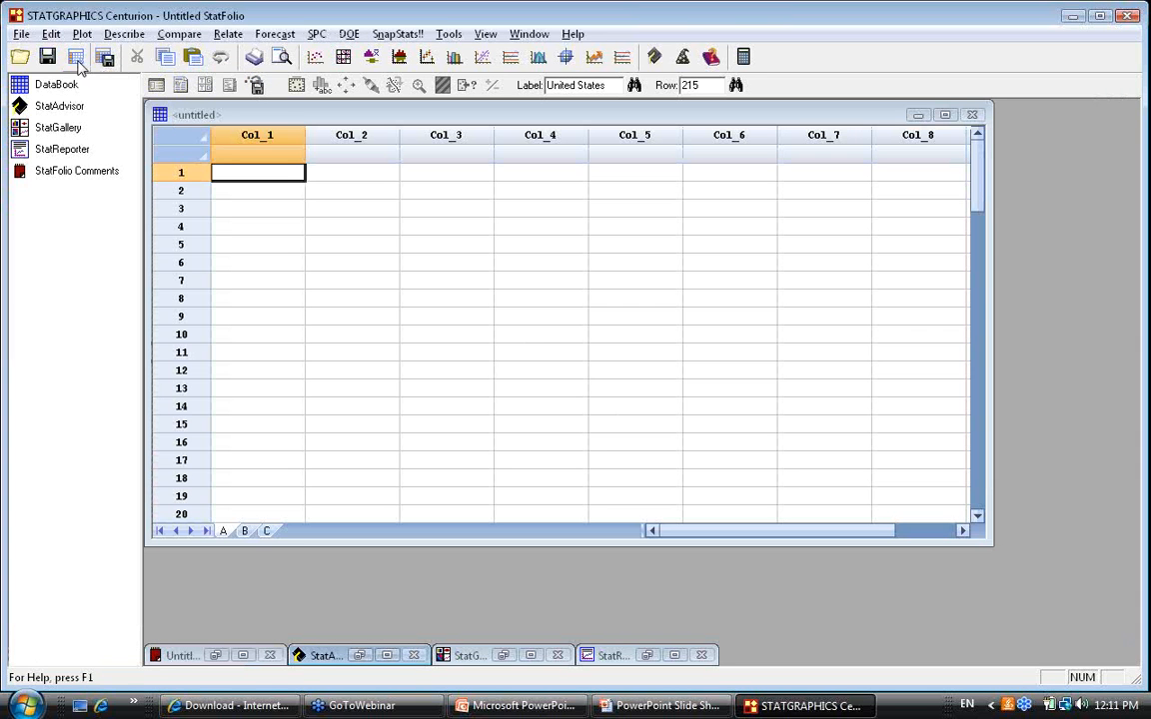
- Open the STATGRAPHICS data file birthweight.sgd and select the first Low birth weight cell
click(76, 56)
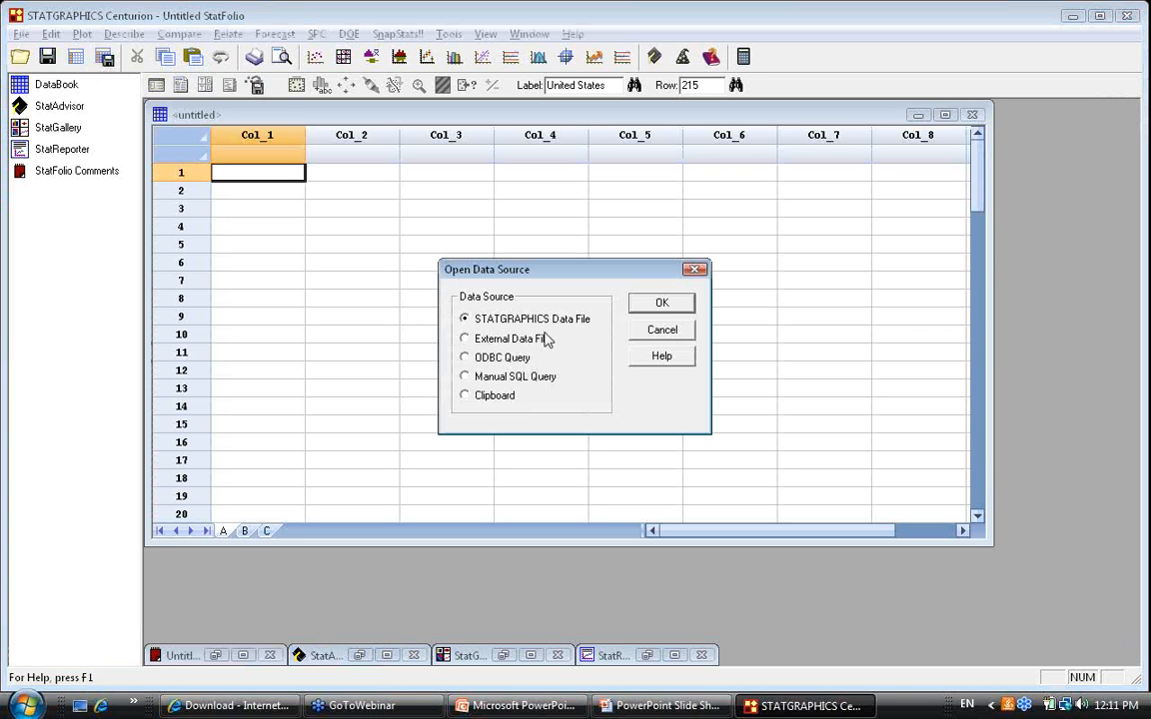
click(674, 305)
click(500, 280)
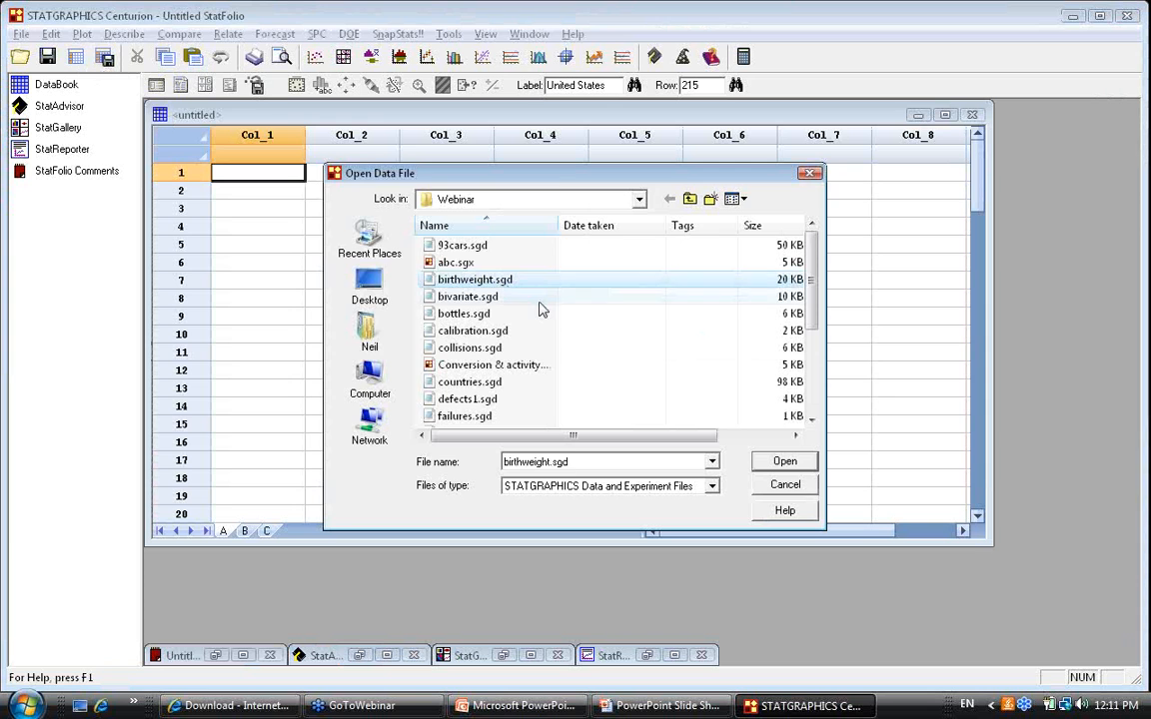
click(786, 463)
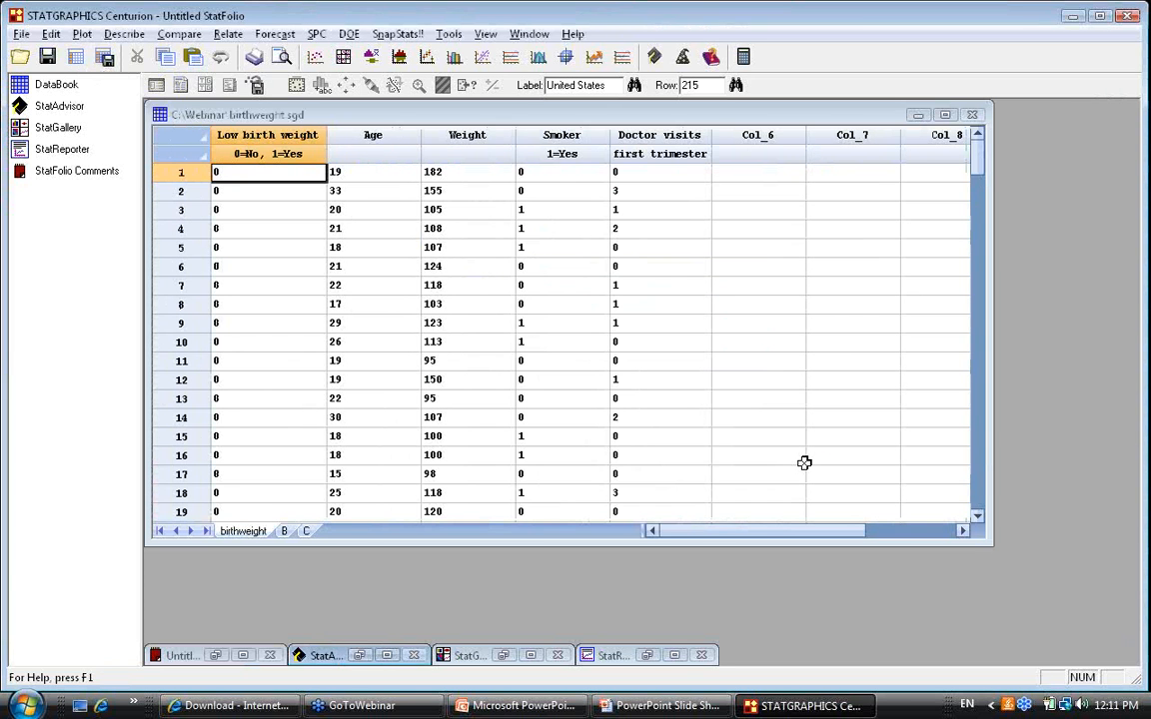
click(264, 177)
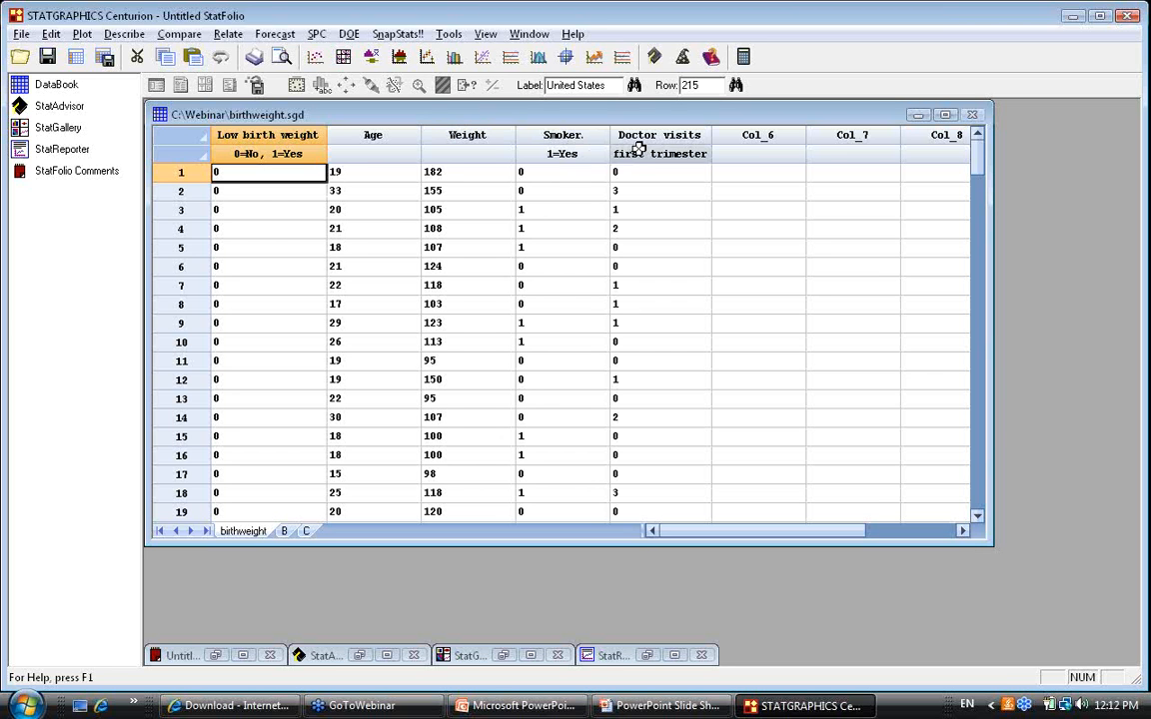
- Set up a Logistic Regression with Low birth weight as dependent variable and Age, Weight, Smoker and Doctor visits as quantitative factors
click(228, 35)
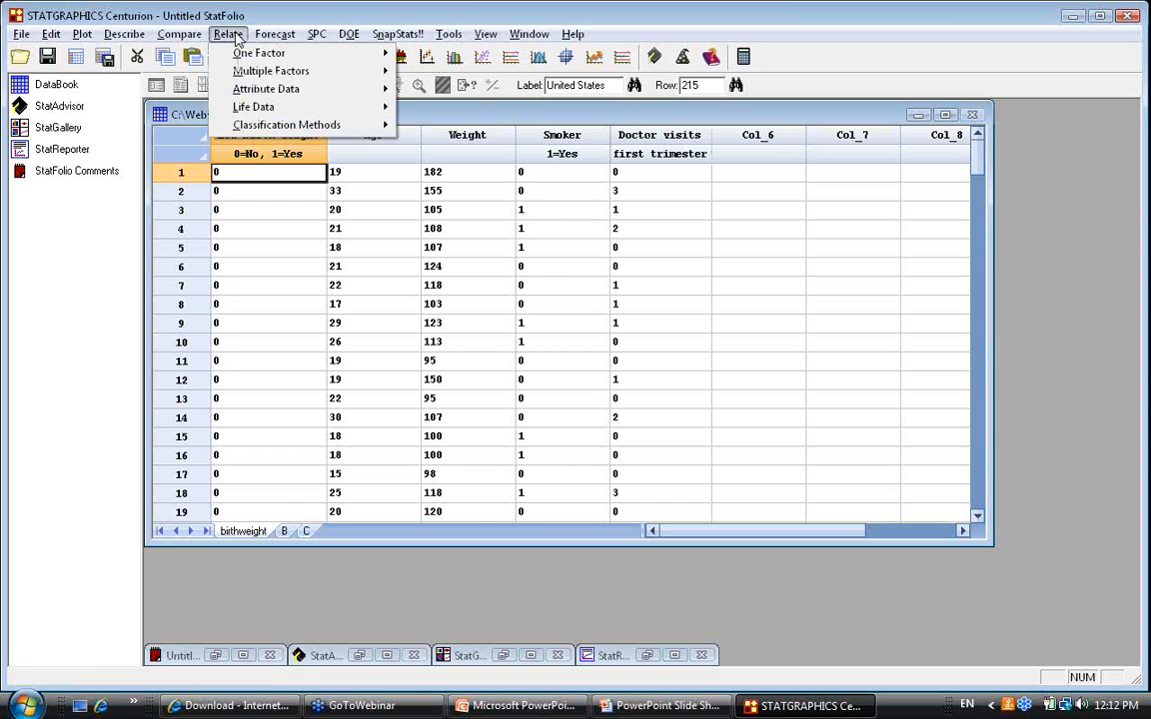
mouse_move(287, 92)
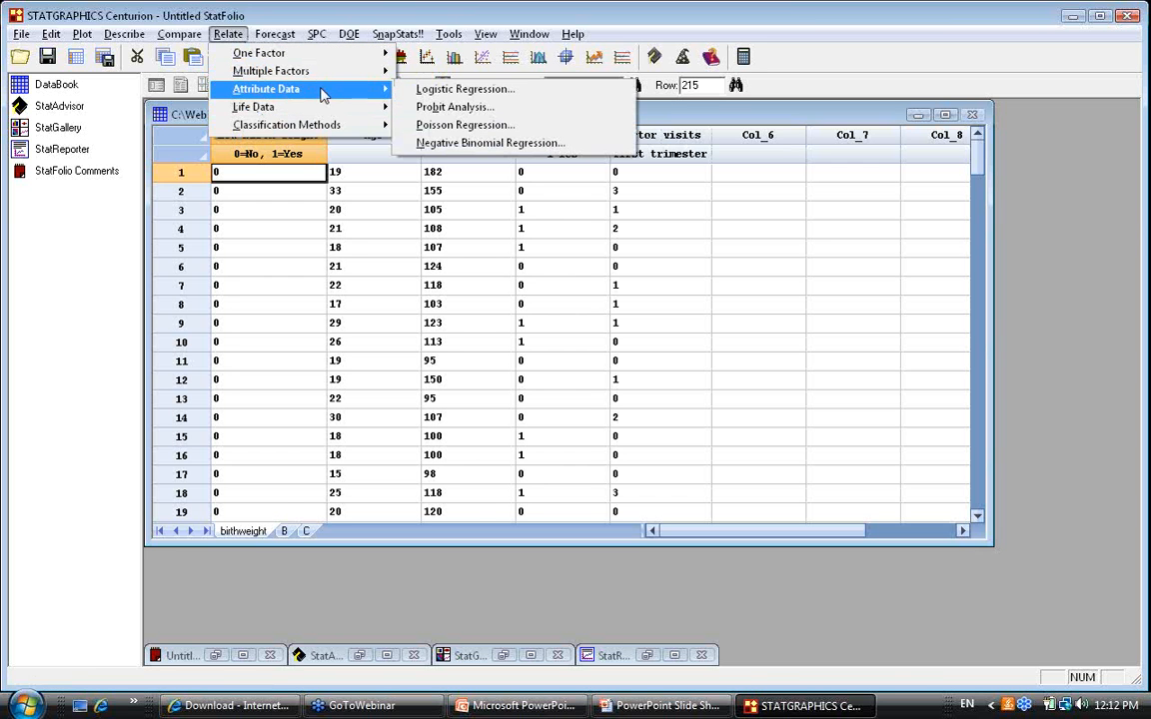
click(422, 91)
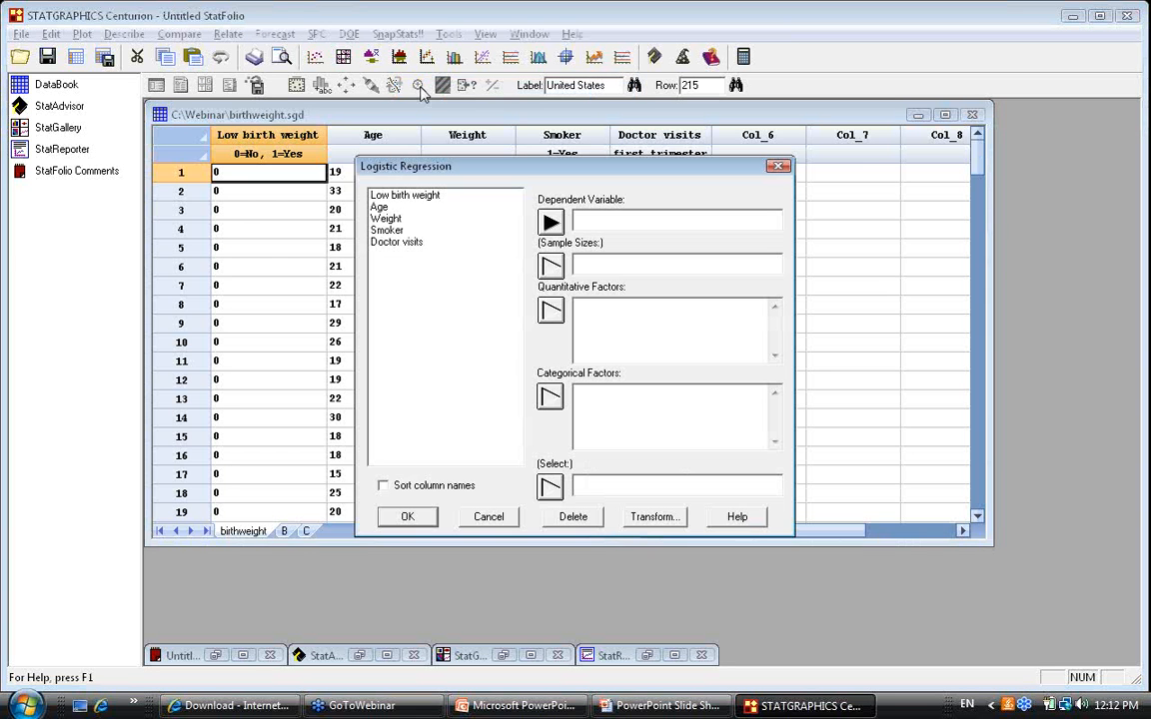
click(389, 195)
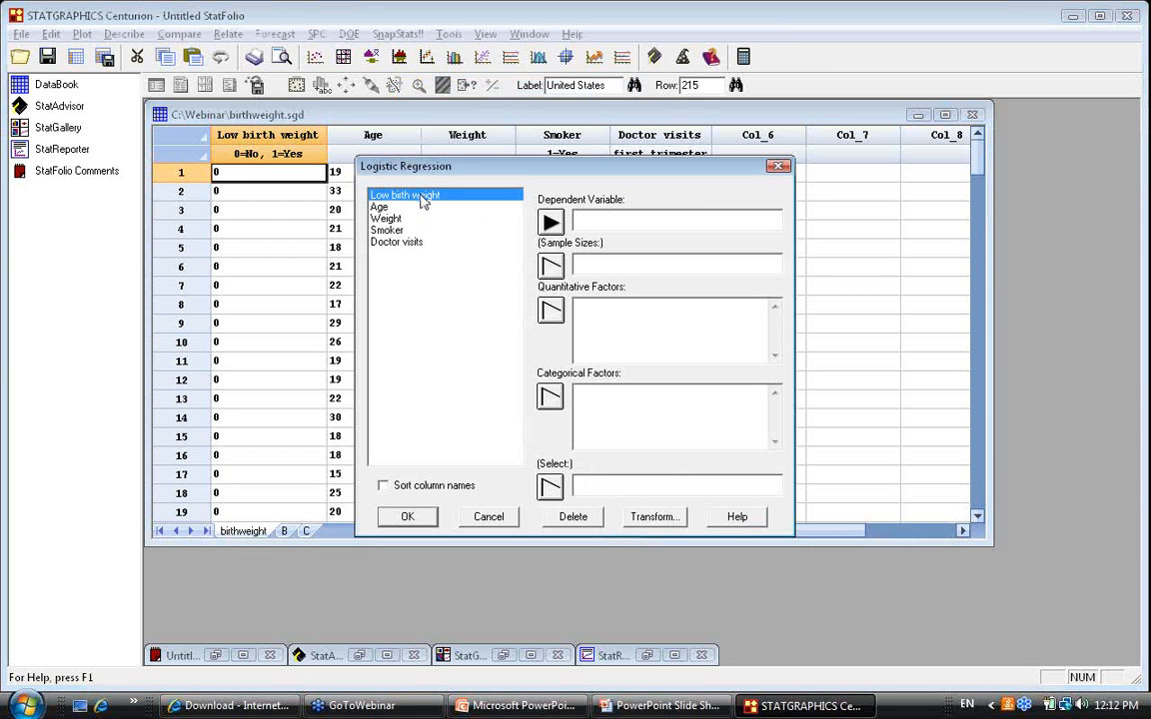
click(551, 222)
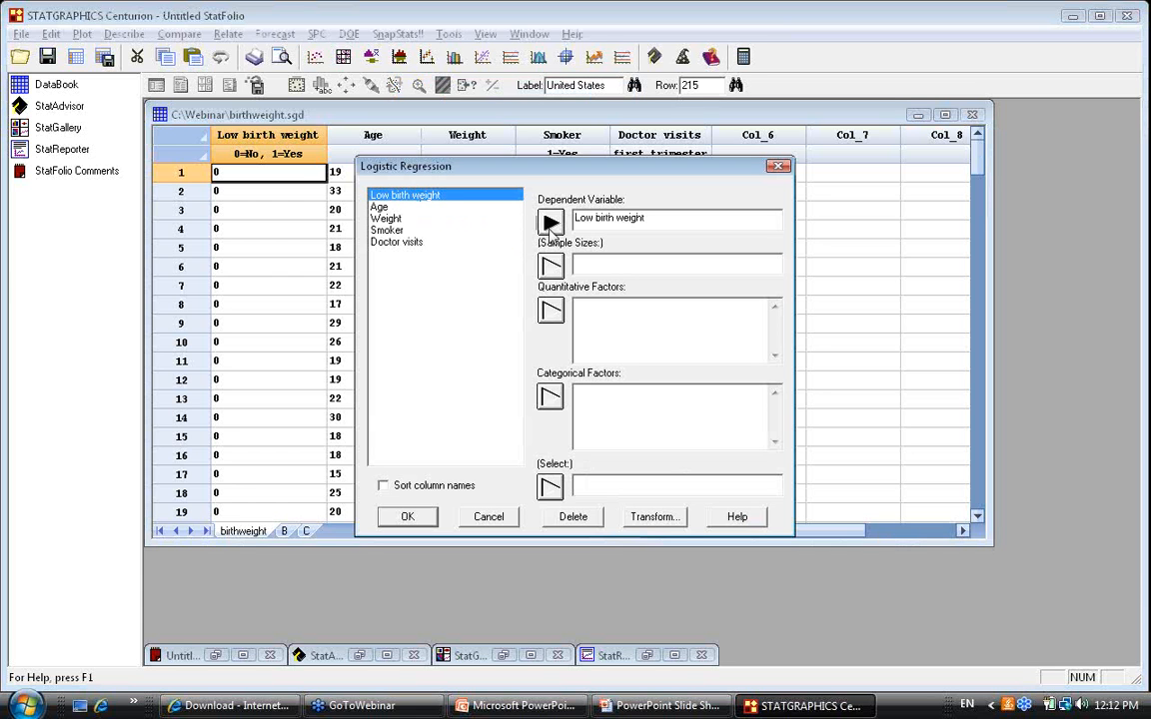
click(630, 264)
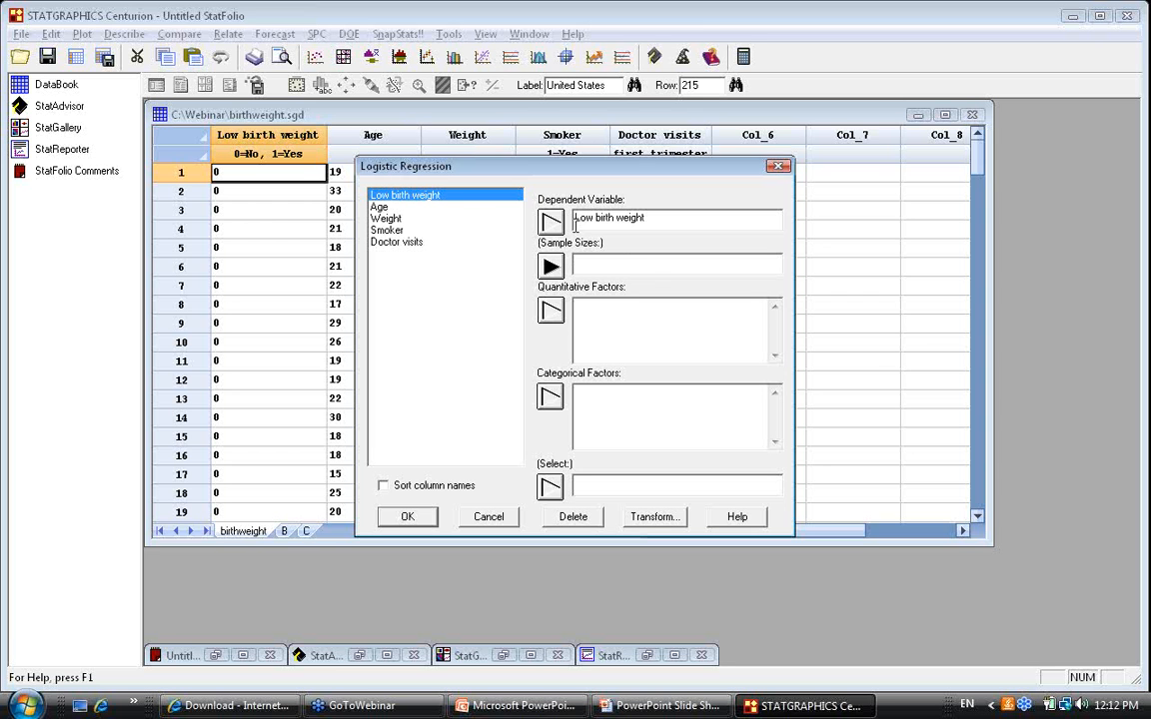
drag(391, 211, 399, 242)
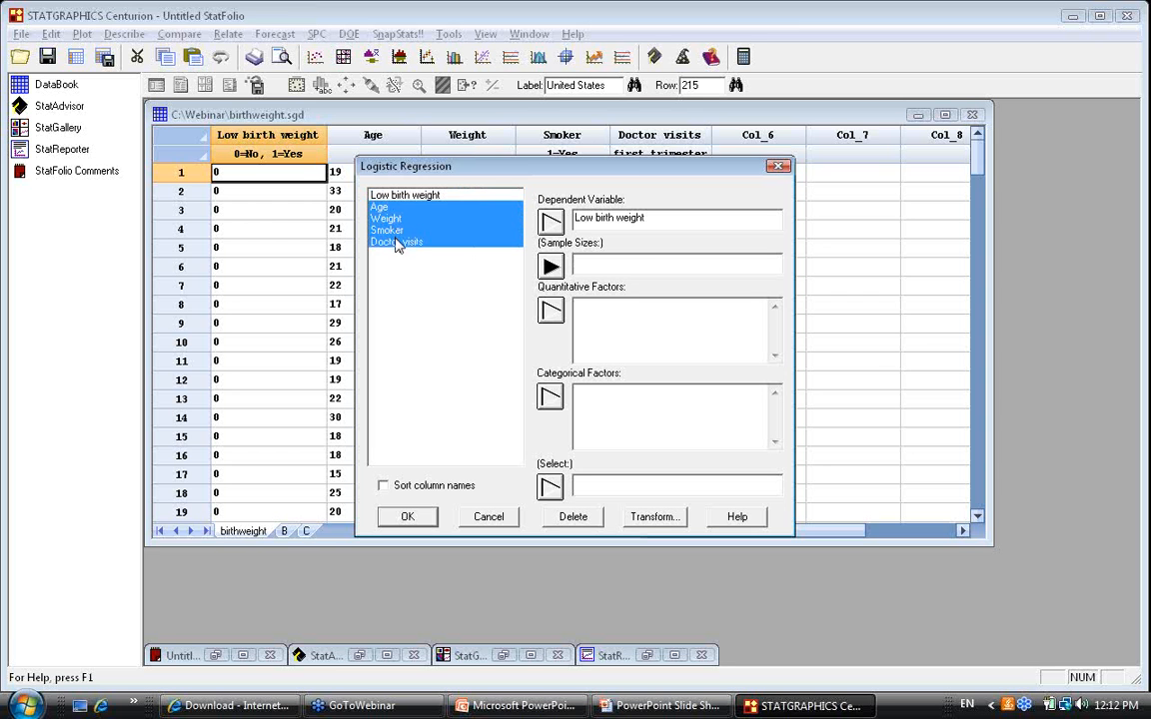
click(551, 312)
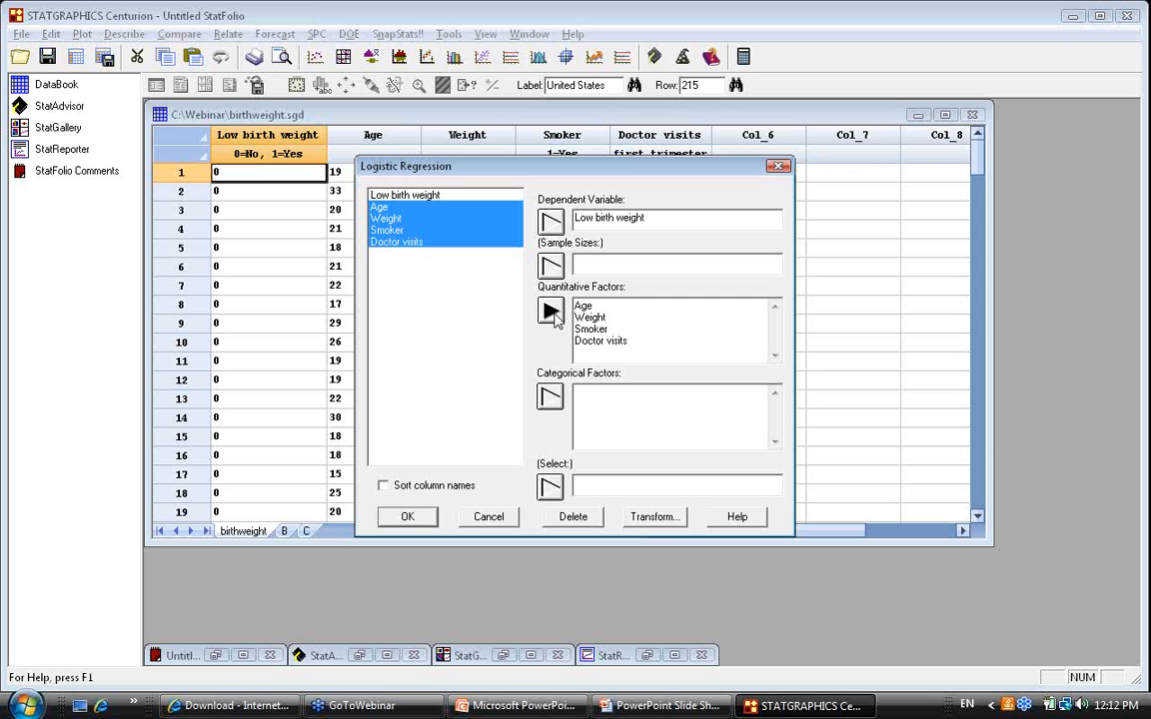
- Fit the low birth weight logistic regression using Backward Selection, keeping the preselected tables and graphs
click(408, 518)
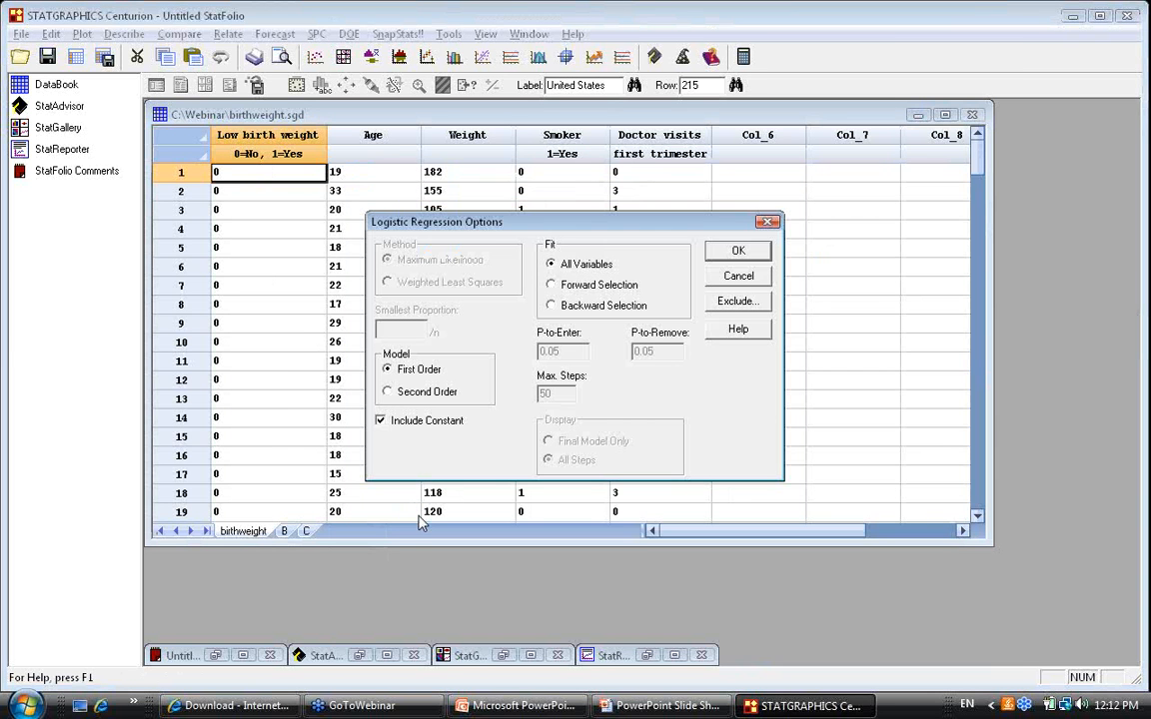
click(564, 309)
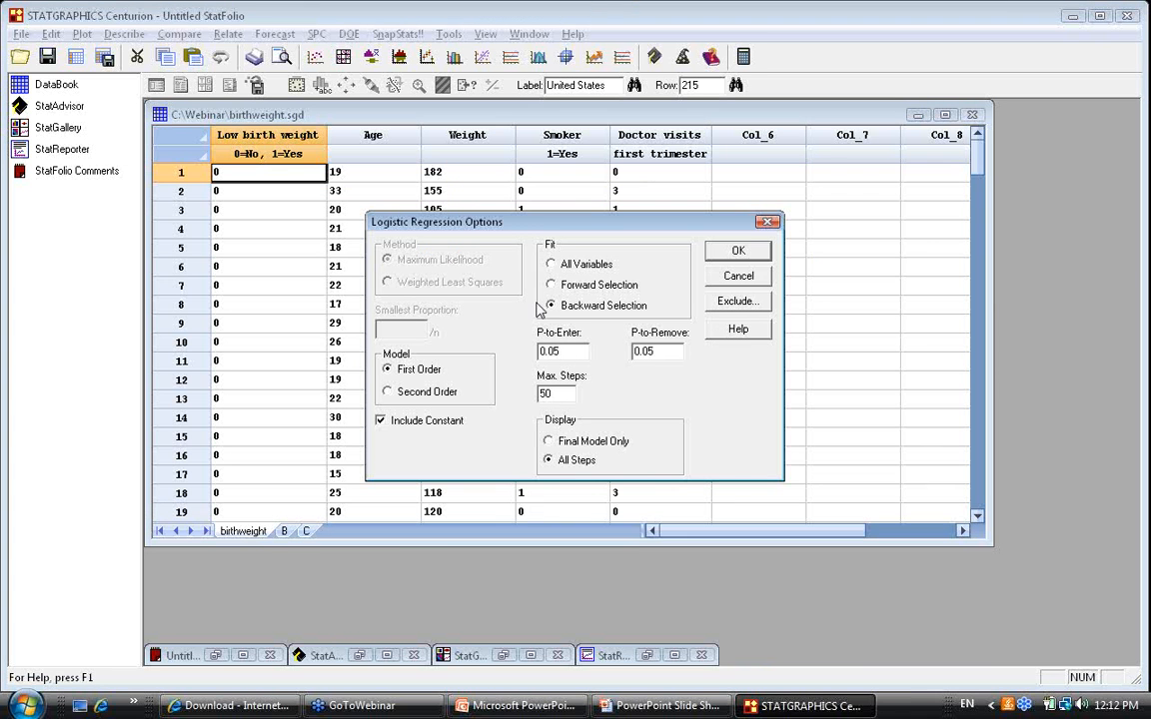
click(739, 252)
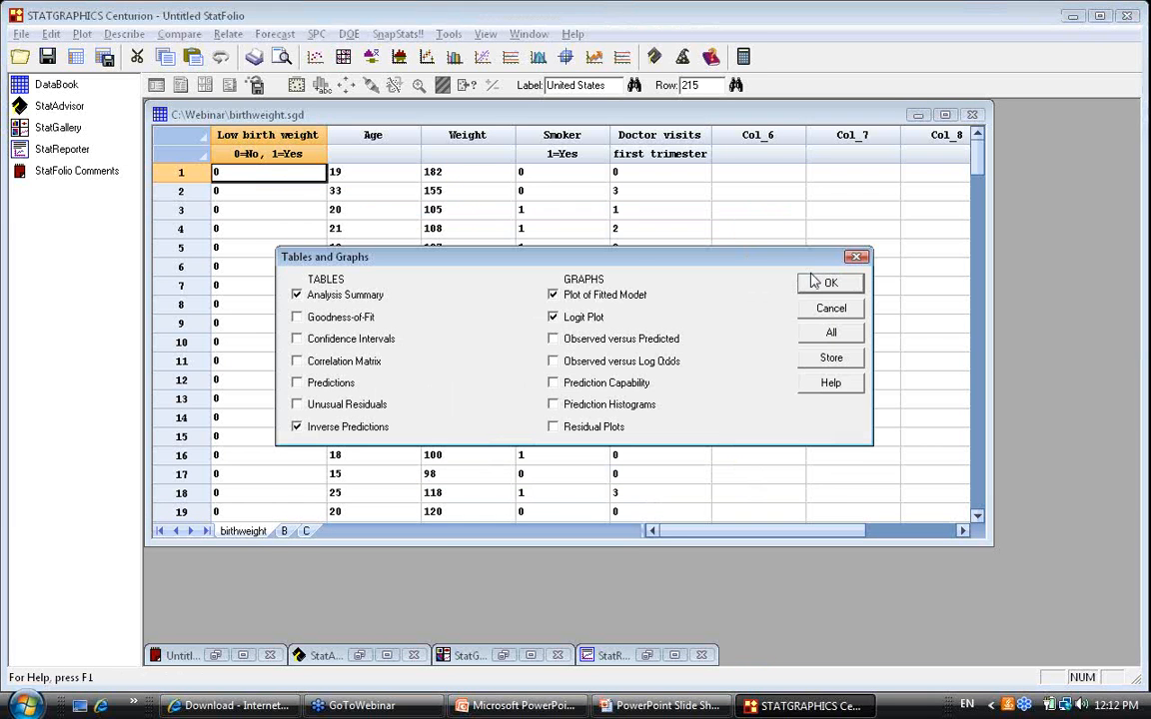
click(822, 282)
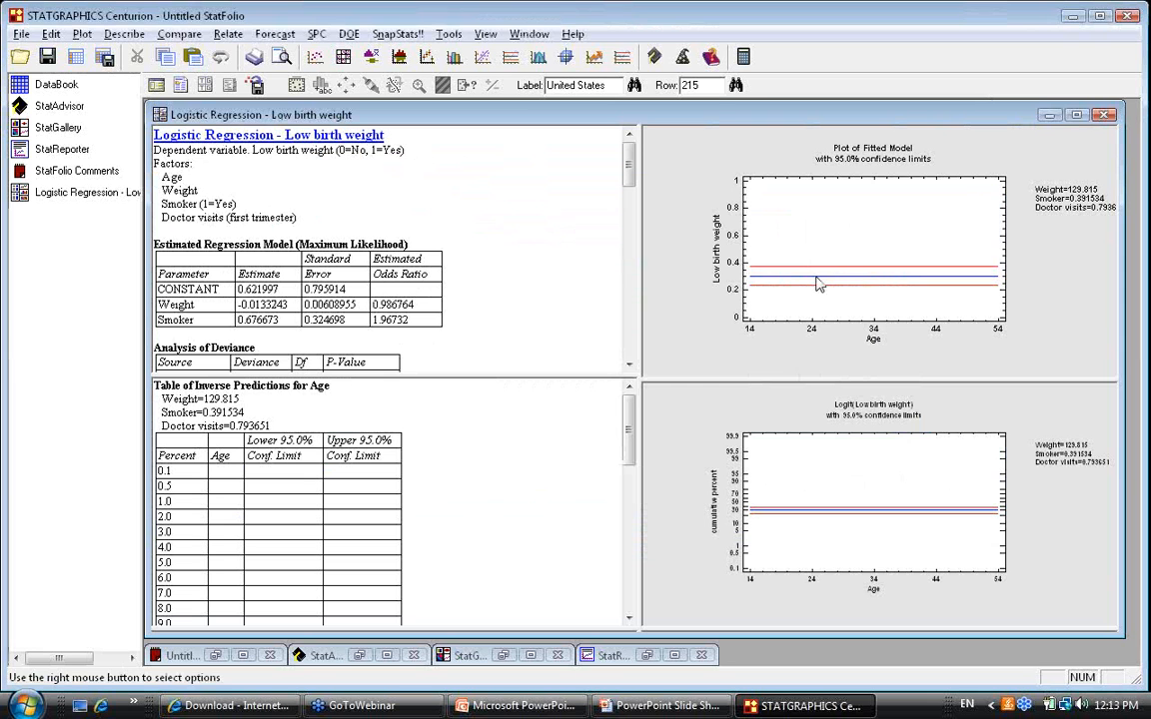
- Enlarge the logistic Analysis Summary and highlight the Weight and Smoker rows and Smoker's odds ratio in the Estimated Regression Model table
double_click(580, 272)
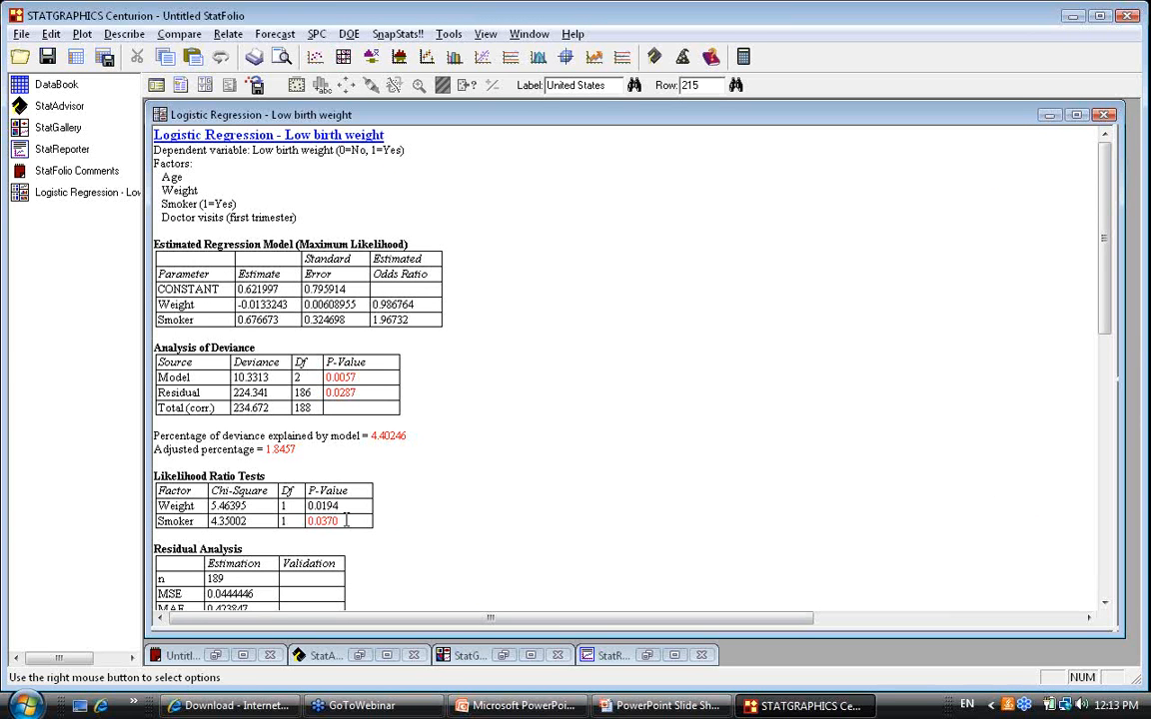
drag(435, 319, 407, 311)
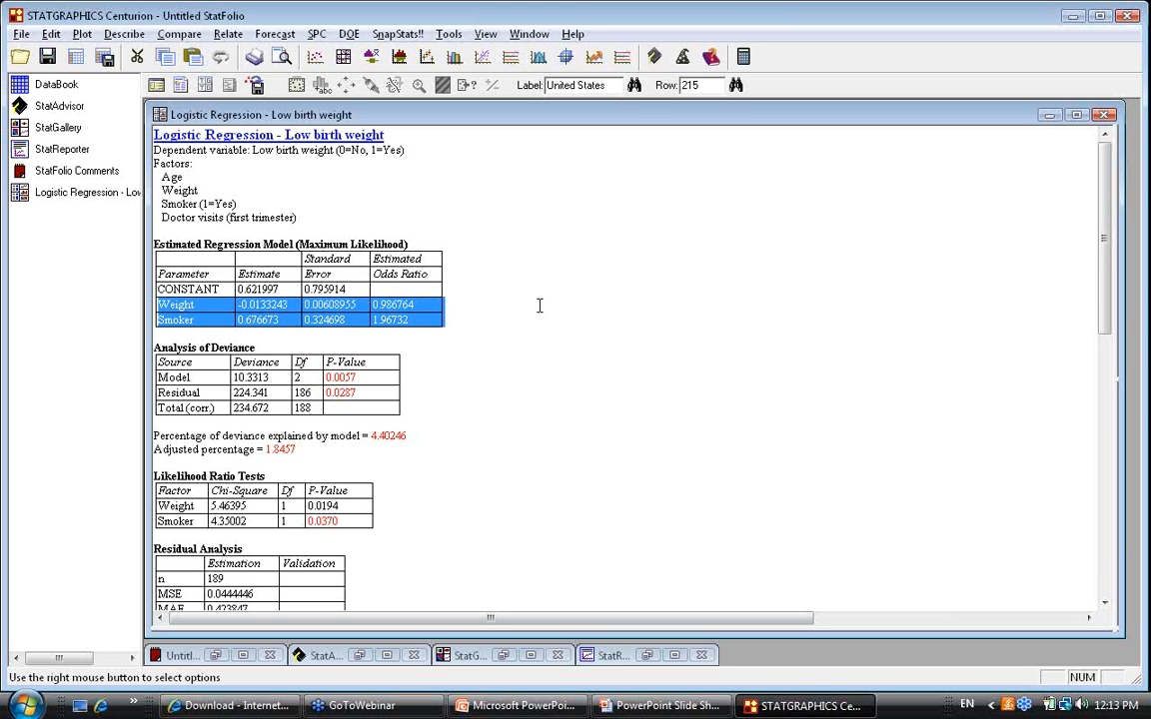
click(185, 315)
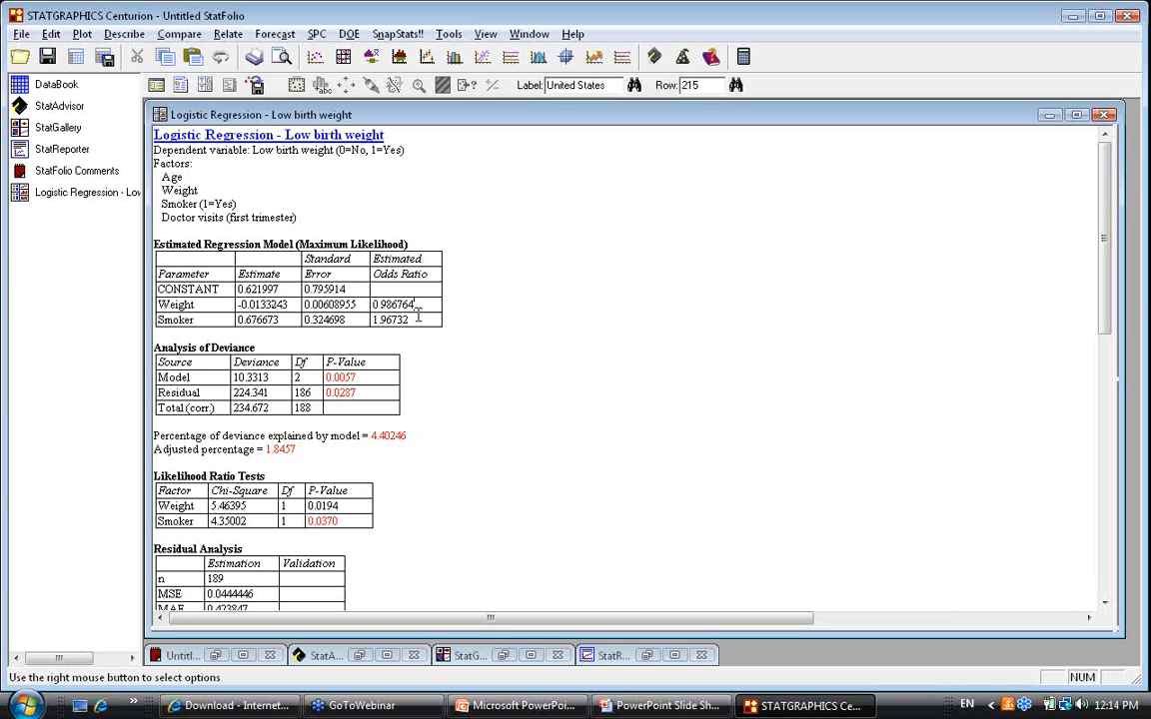
drag(408, 319, 333, 291)
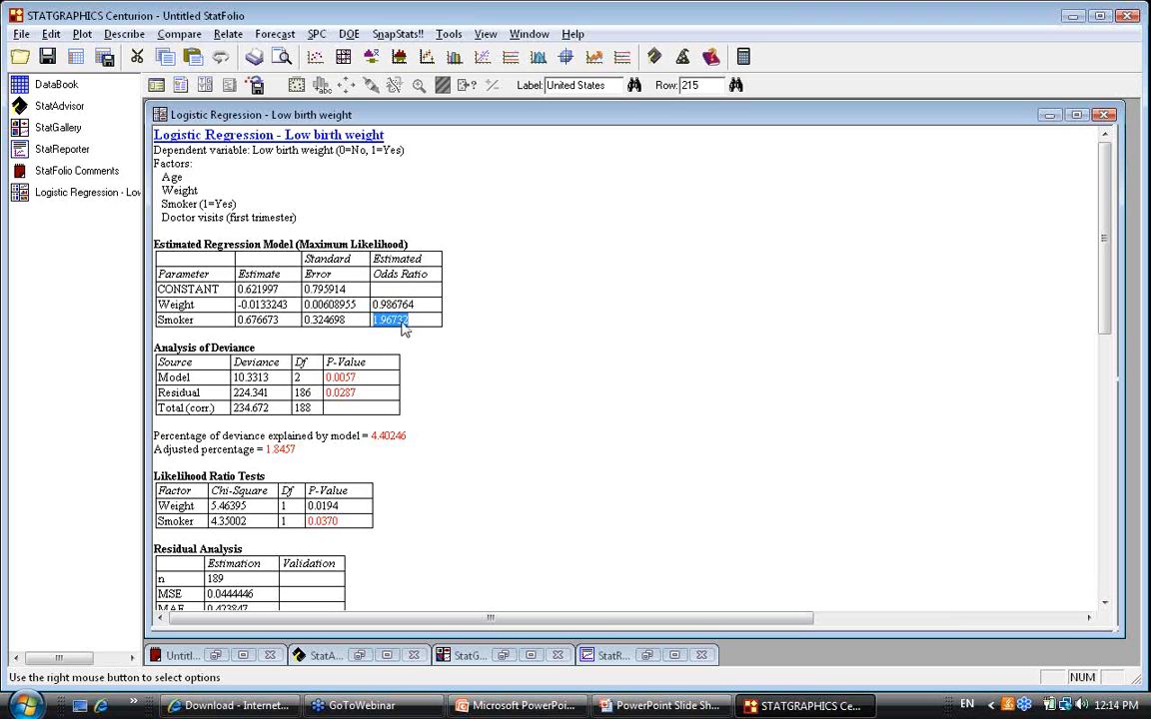
click(400, 320)
drag(408, 320, 372, 320)
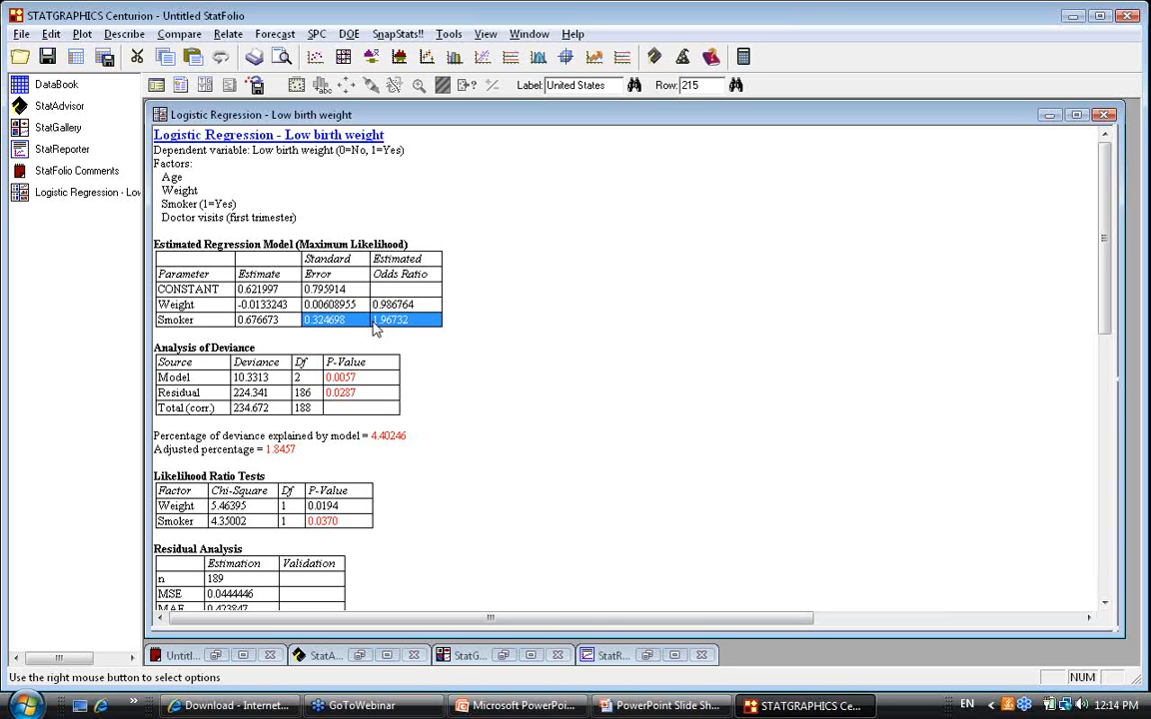
click(430, 313)
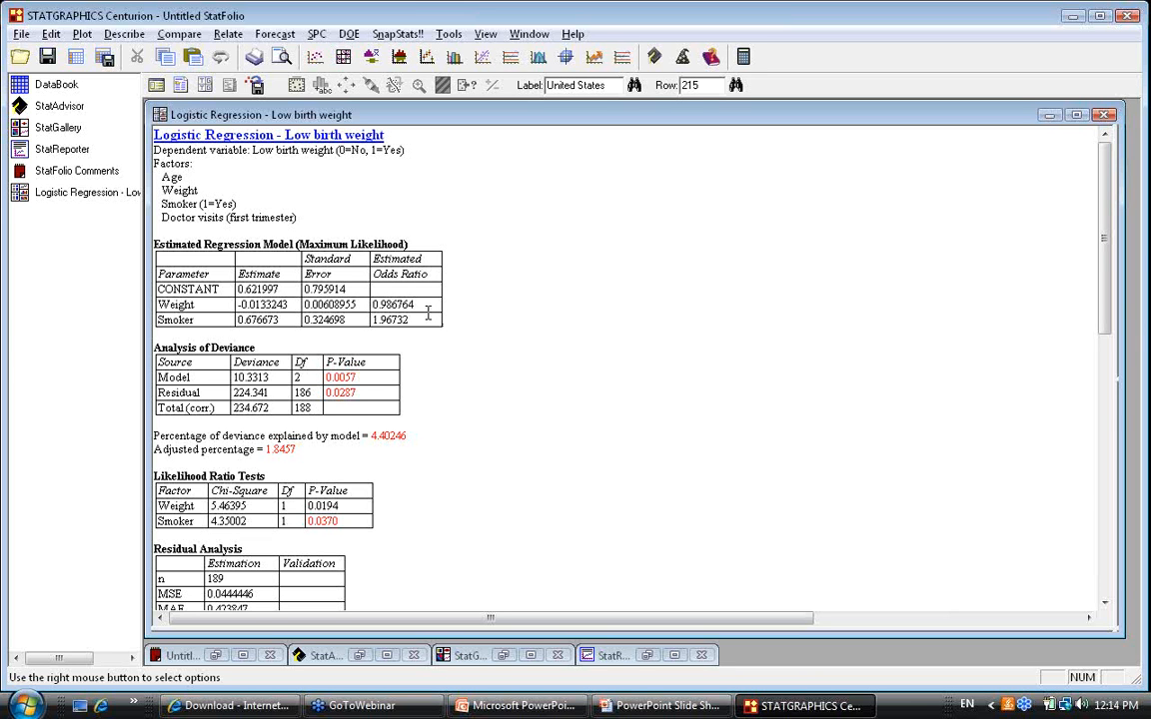
- Switch to the PowerPoint slide show and advance to the "Example 7: Poisson Regression" slide
click(632, 707)
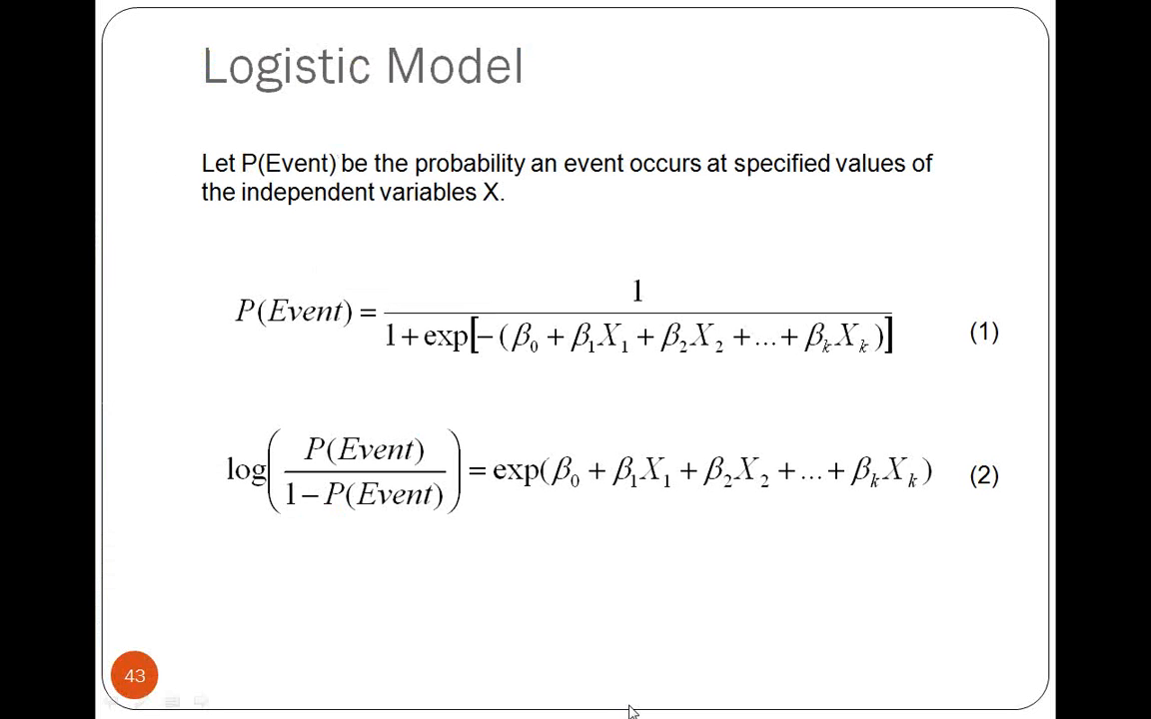
click(629, 707)
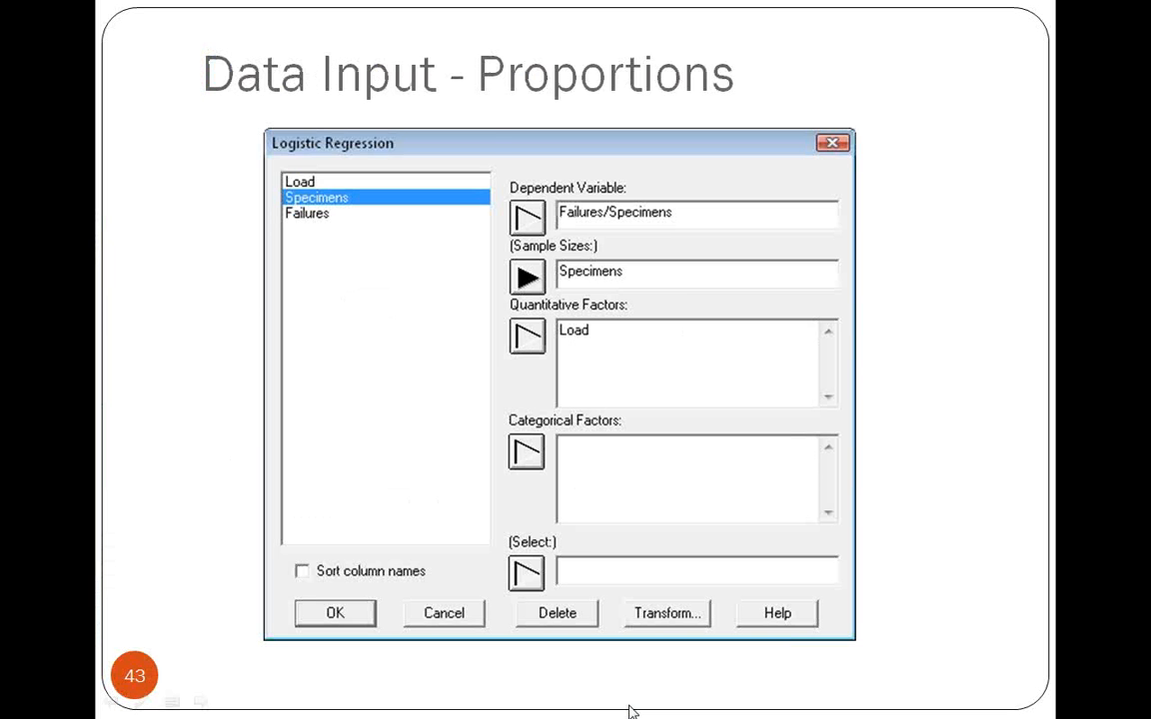
click(629, 712)
click(630, 713)
key(Right)
key(Right)
key(Right)
key(Right)
key(Right)
key(Right)
key(Right)
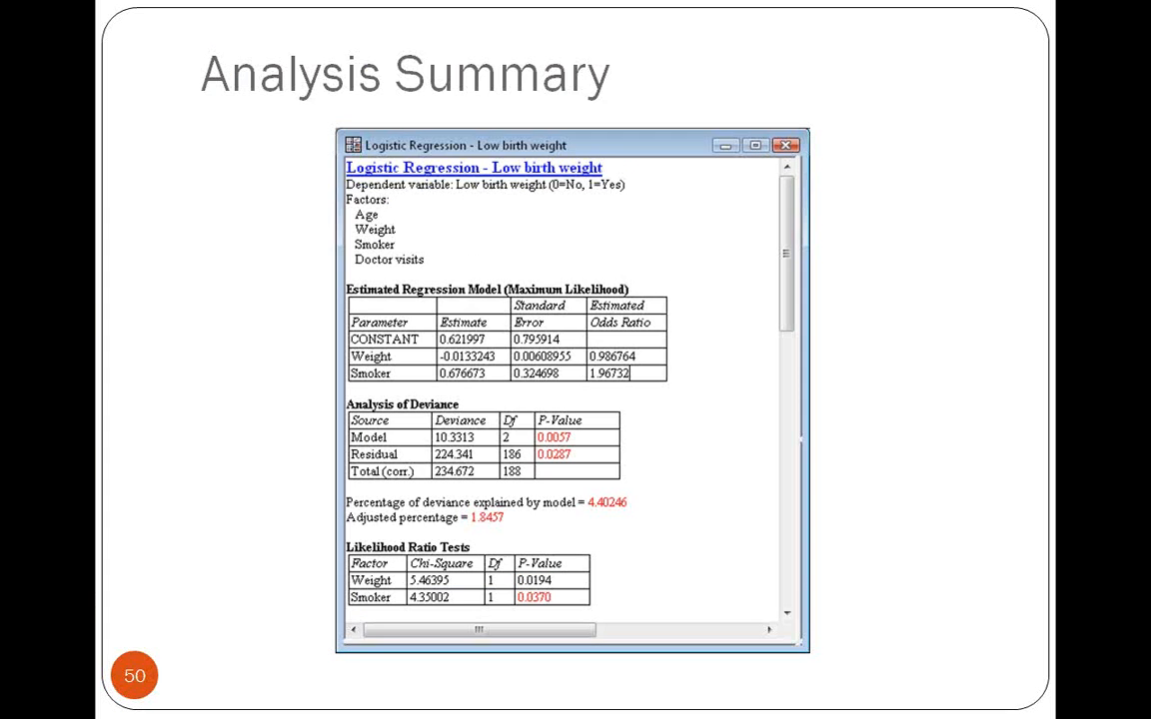
key(Left)
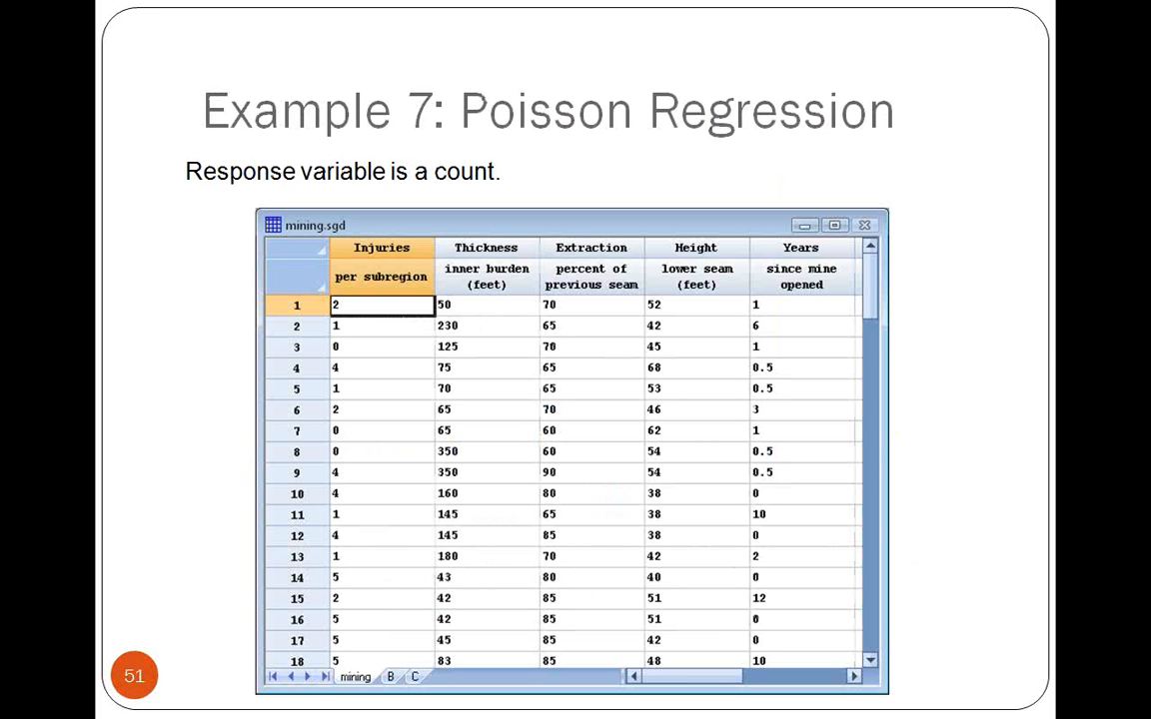
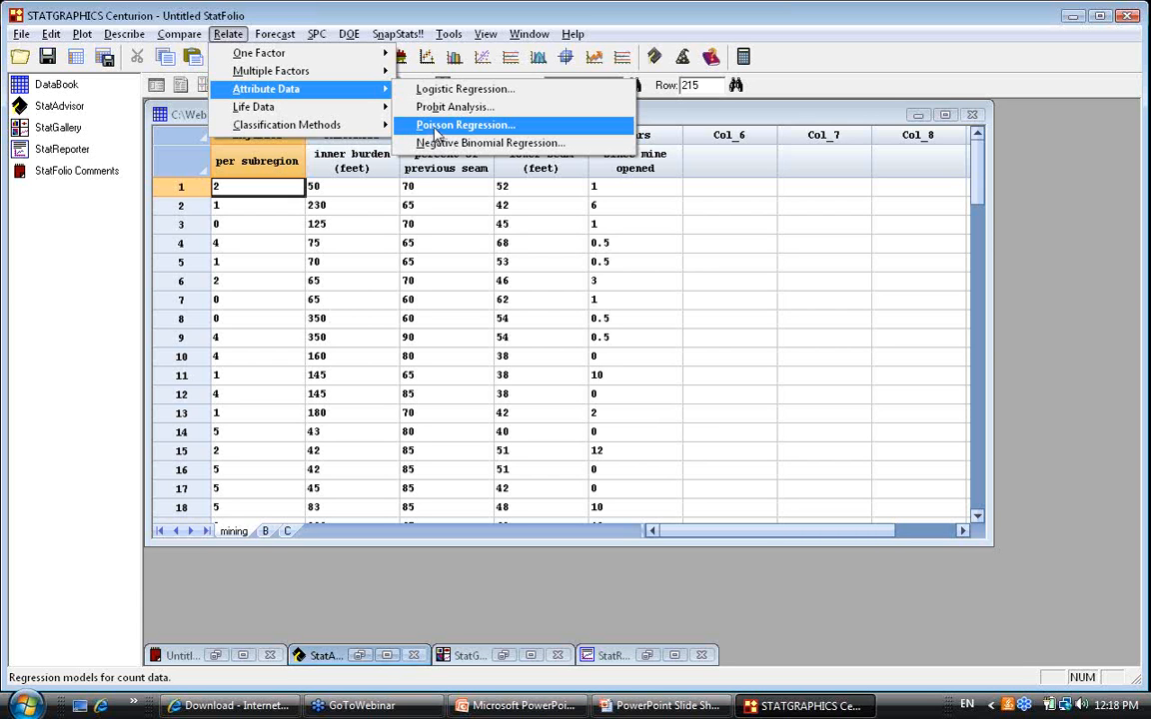
- Set up a Poisson Regression with Injuries as dependent variable and Thickness, Extraction, Height and Years as quantitative factors
click(435, 133)
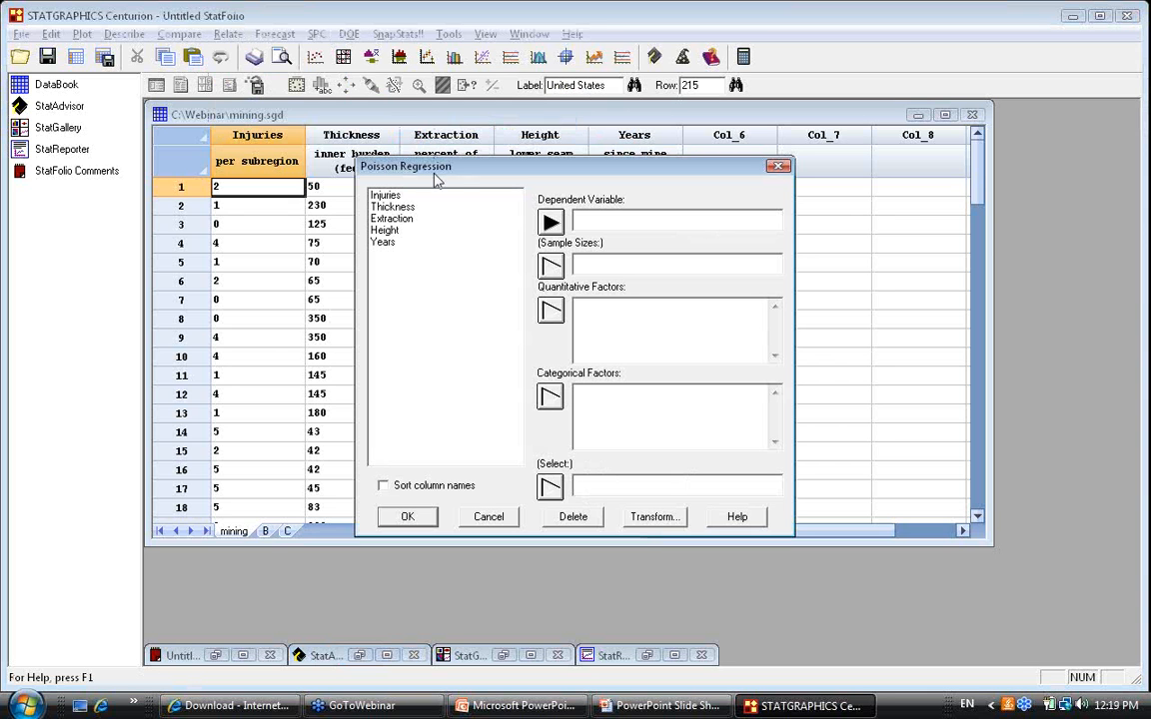
click(390, 195)
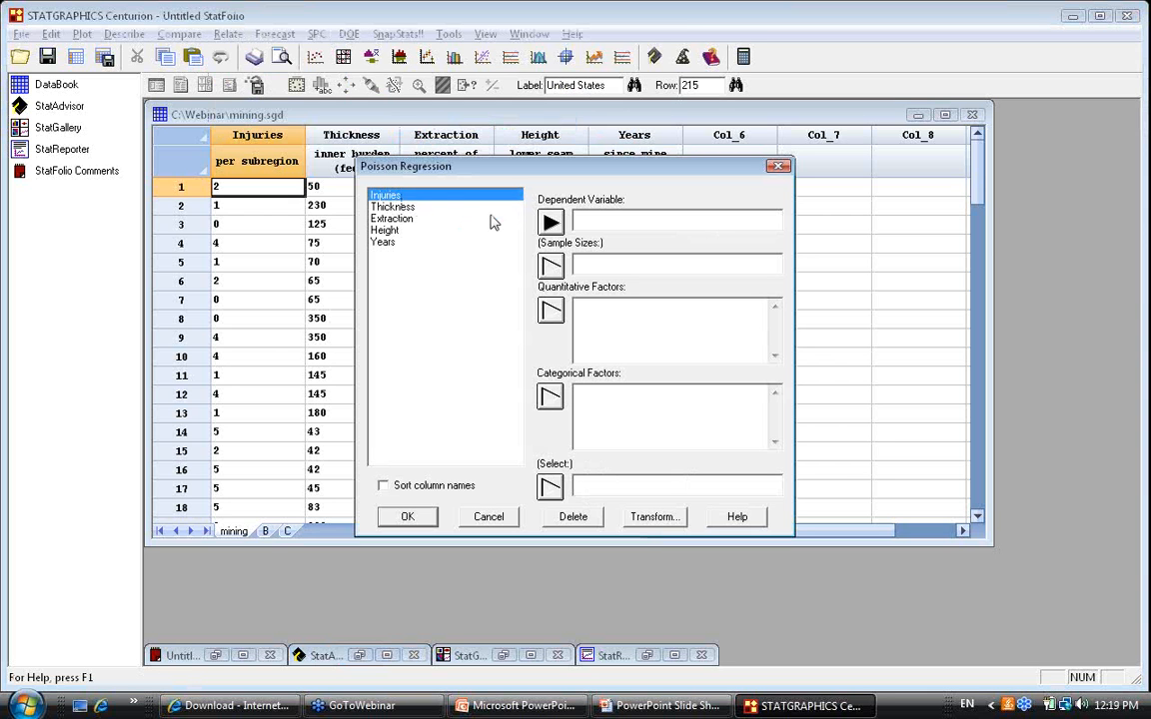
click(550, 223)
drag(395, 206, 398, 243)
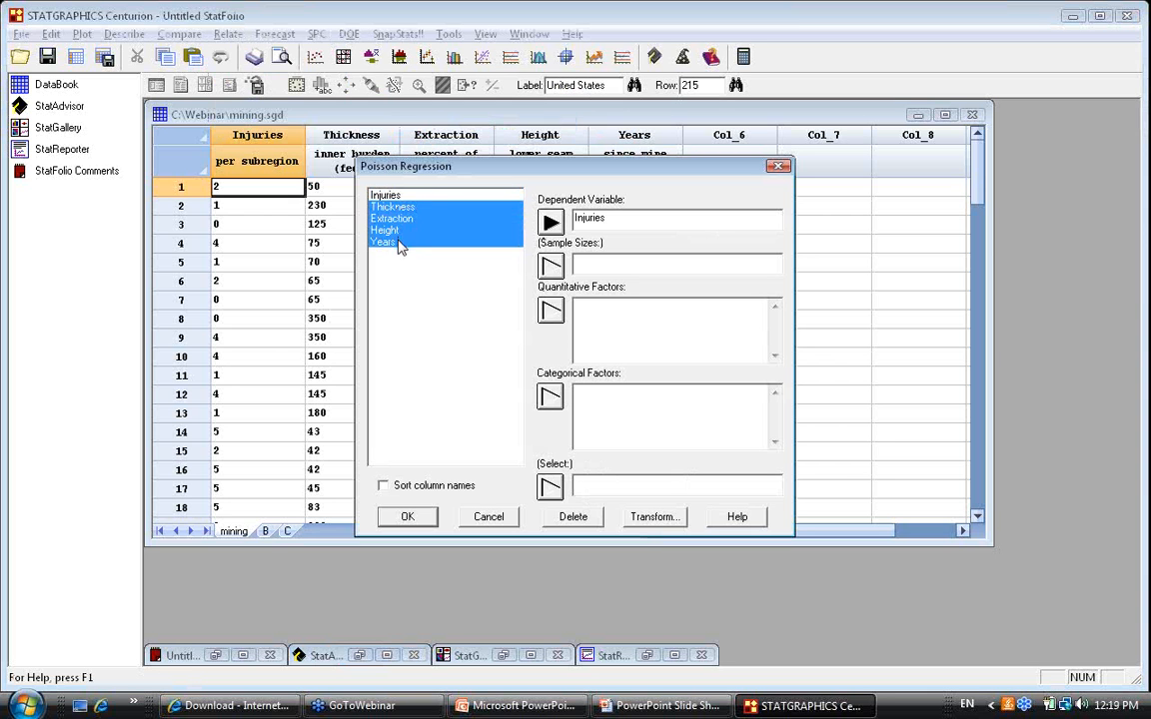
click(550, 312)
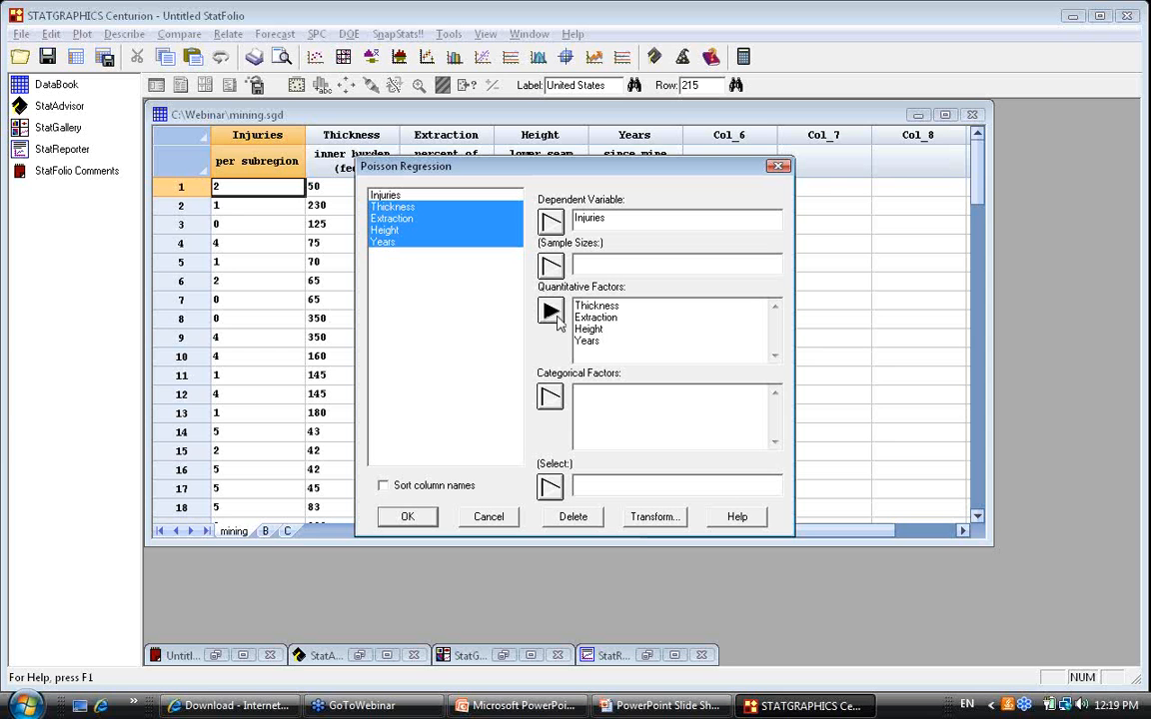
- Fit the Injuries model using Backward Selection, including the Analysis Summary table and the Plot of Fitted Model
click(410, 515)
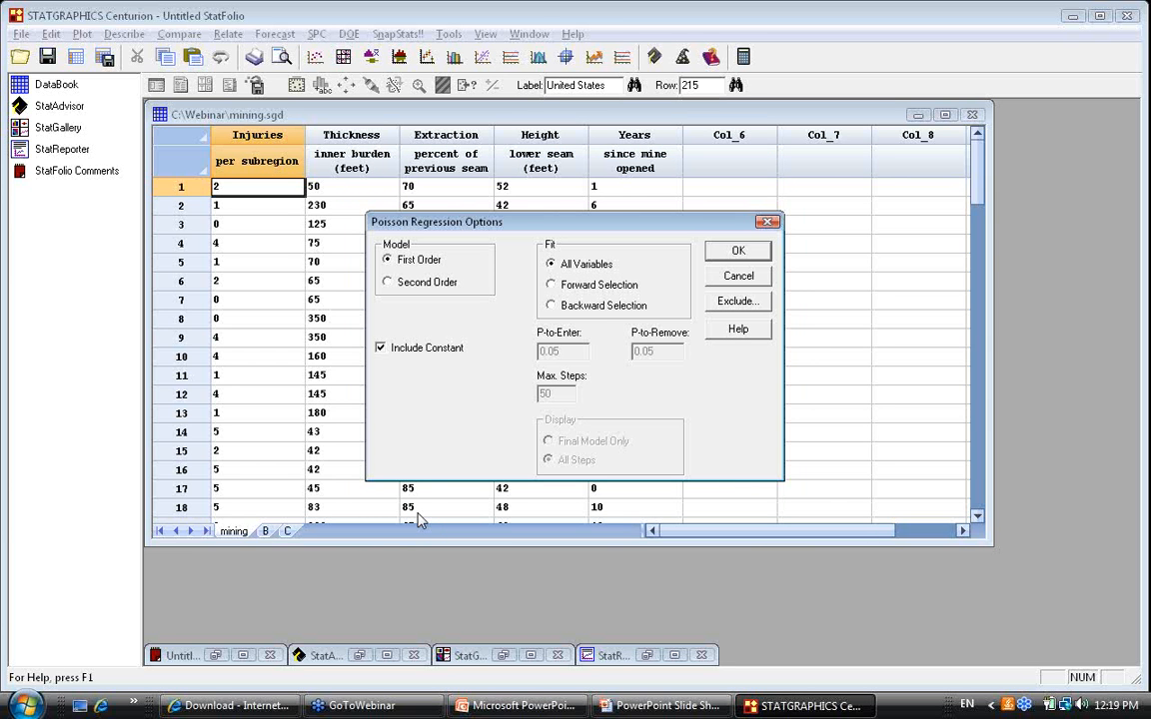
click(557, 306)
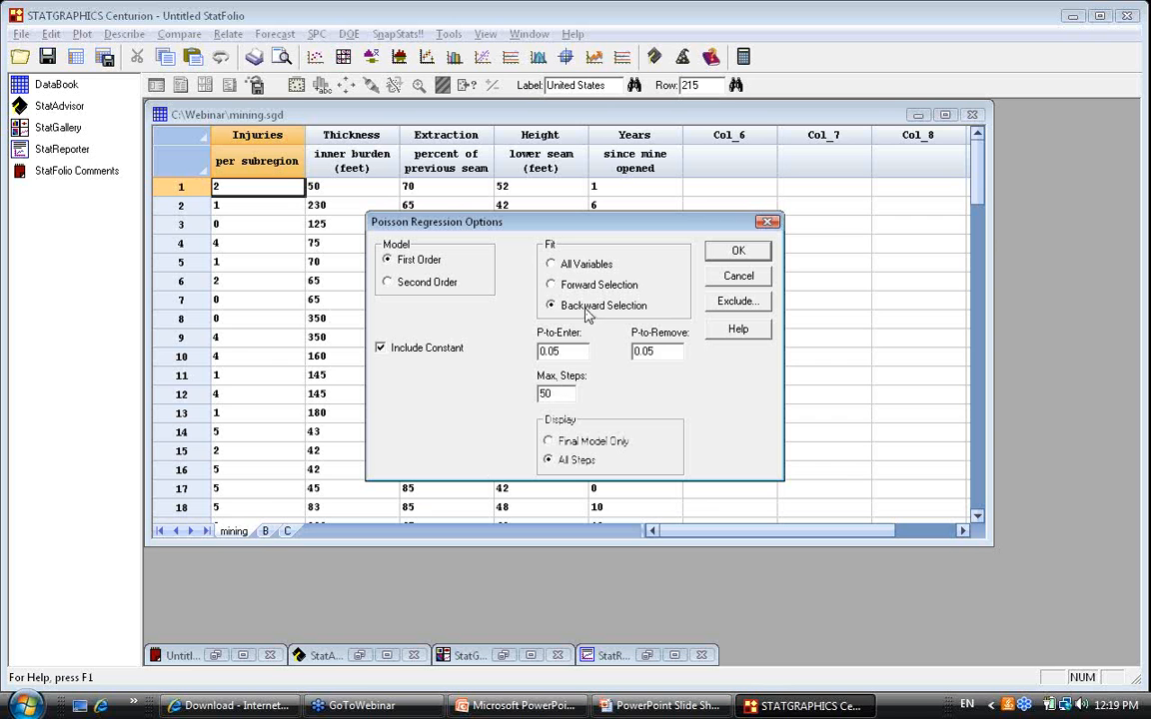
click(740, 252)
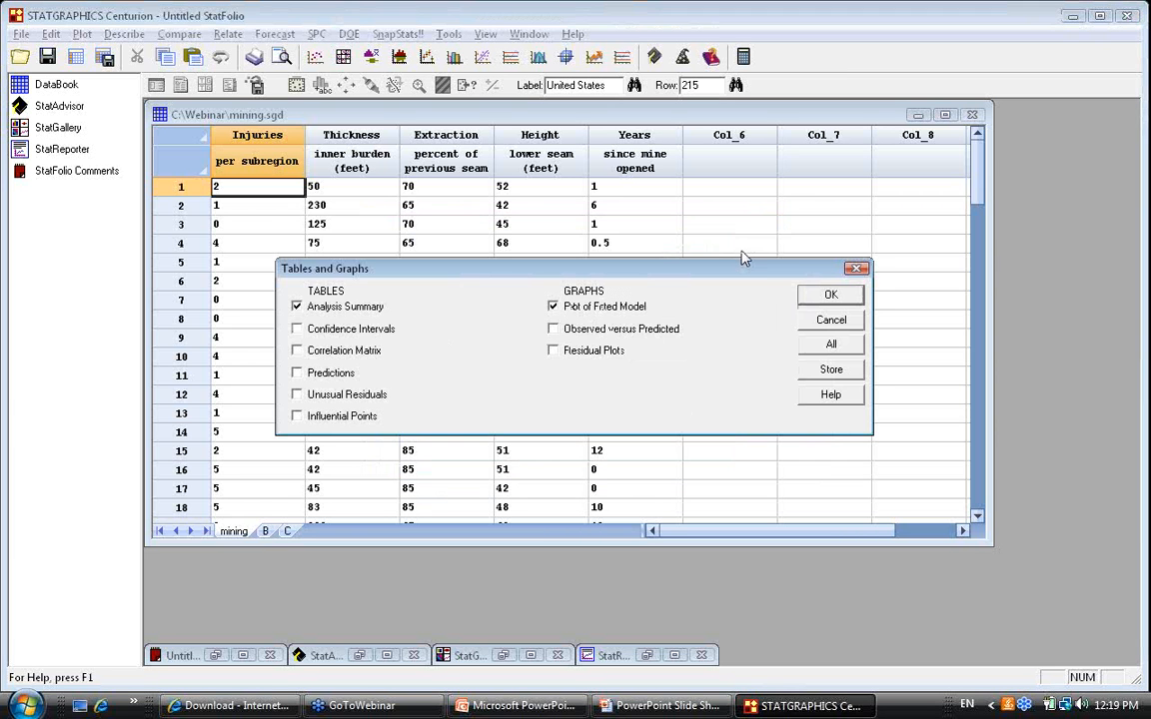
click(833, 295)
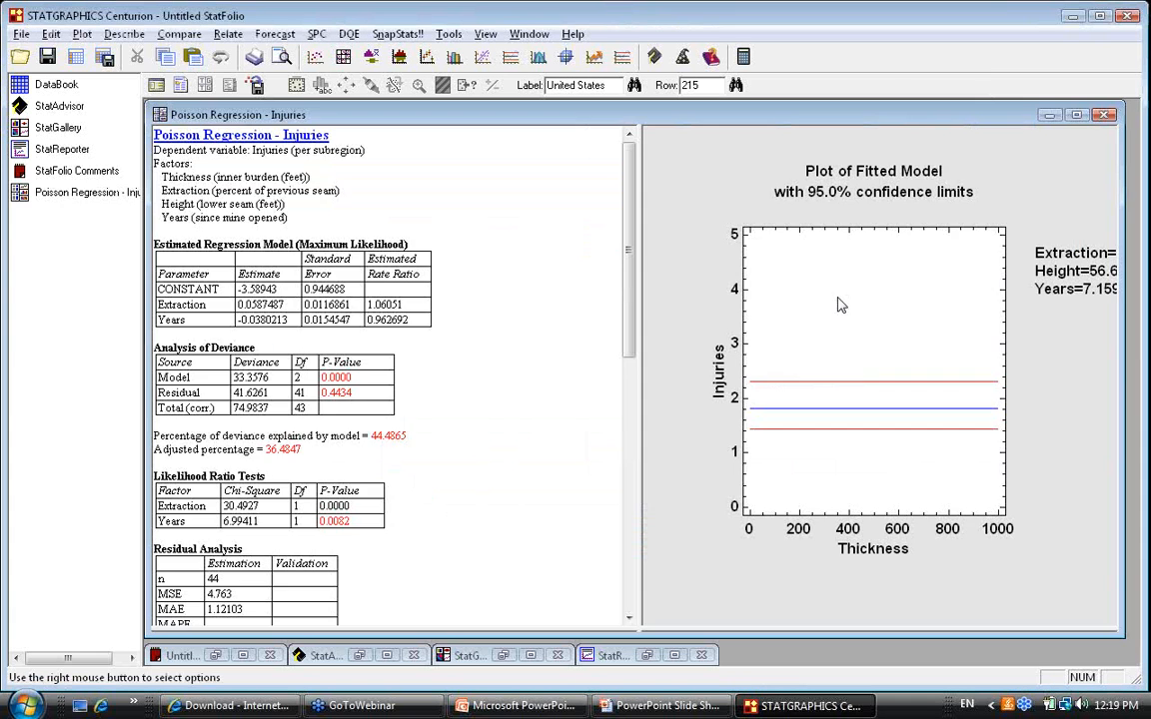
- Enlarge the Poisson Analysis Summary and highlight the model P-value and the Extraction and Years likelihood ratio tests
double_click(525, 340)
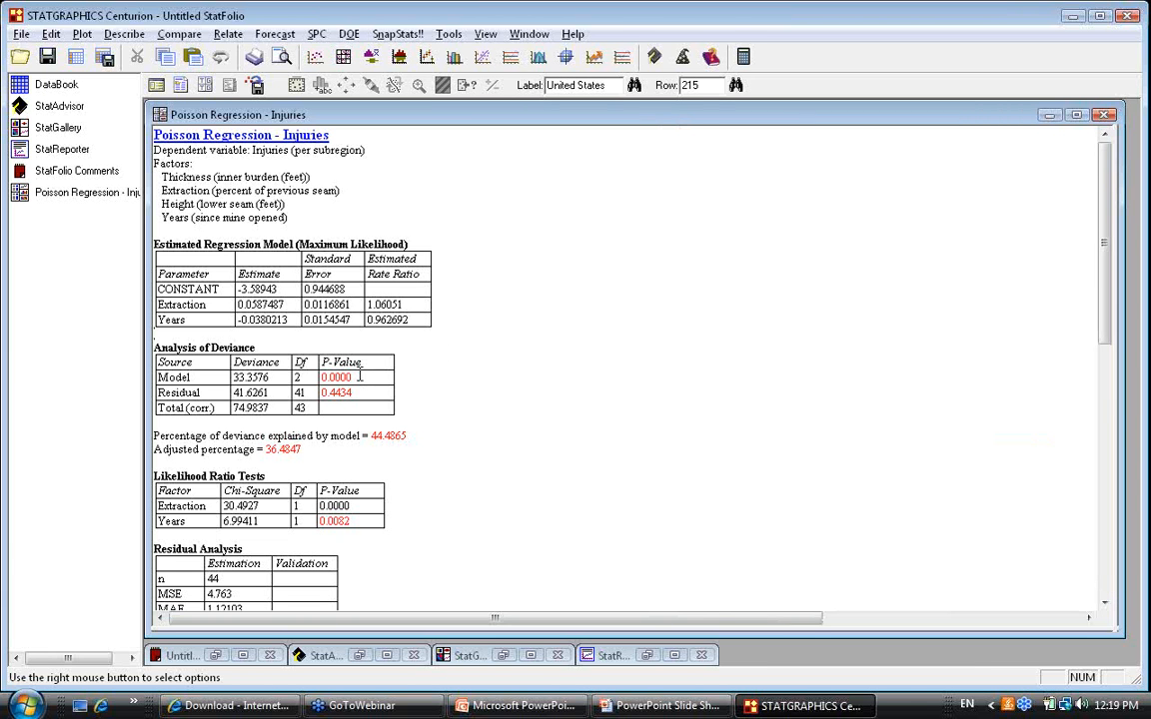
drag(359, 377, 324, 378)
click(370, 520)
drag(370, 521, 190, 465)
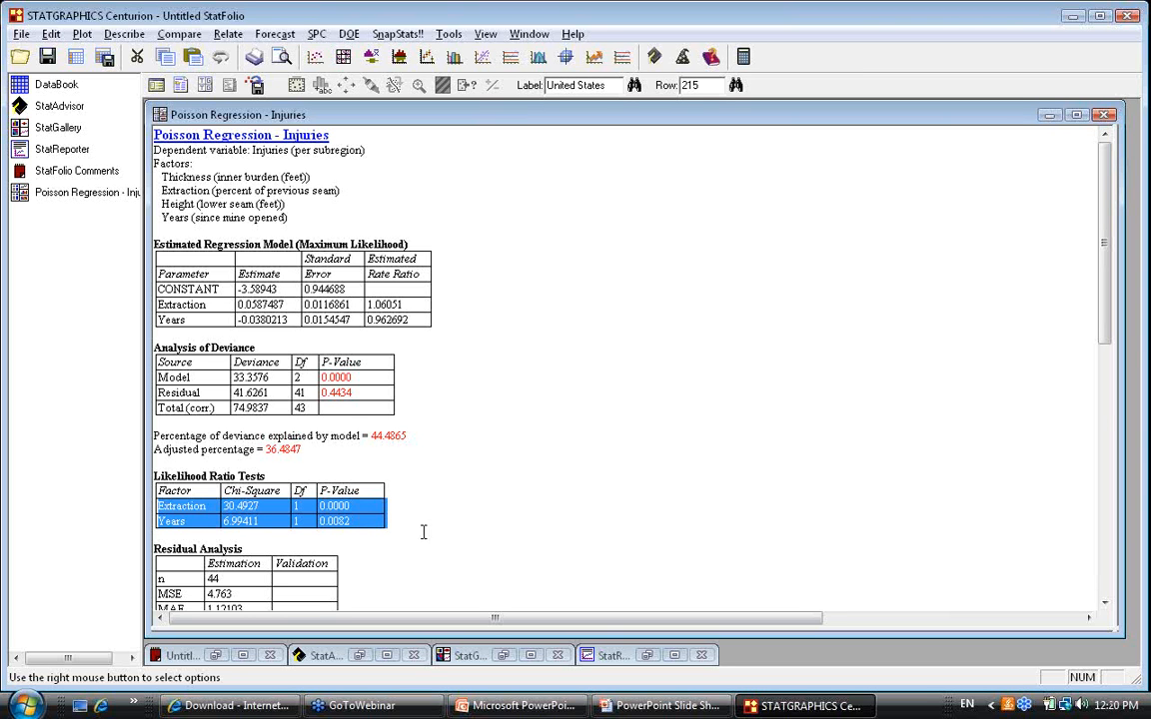
click(371, 522)
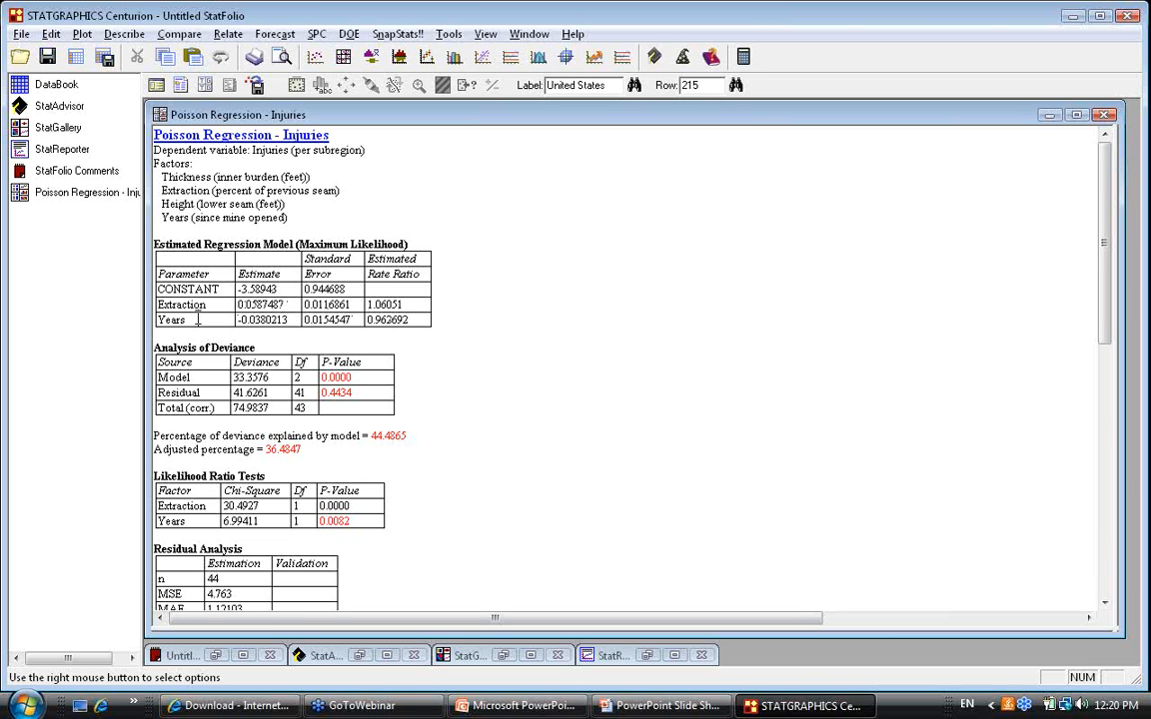
- Highlight the estimate and estimated rate ratio for Years in the Estimated Regression Model table
drag(155, 320, 285, 320)
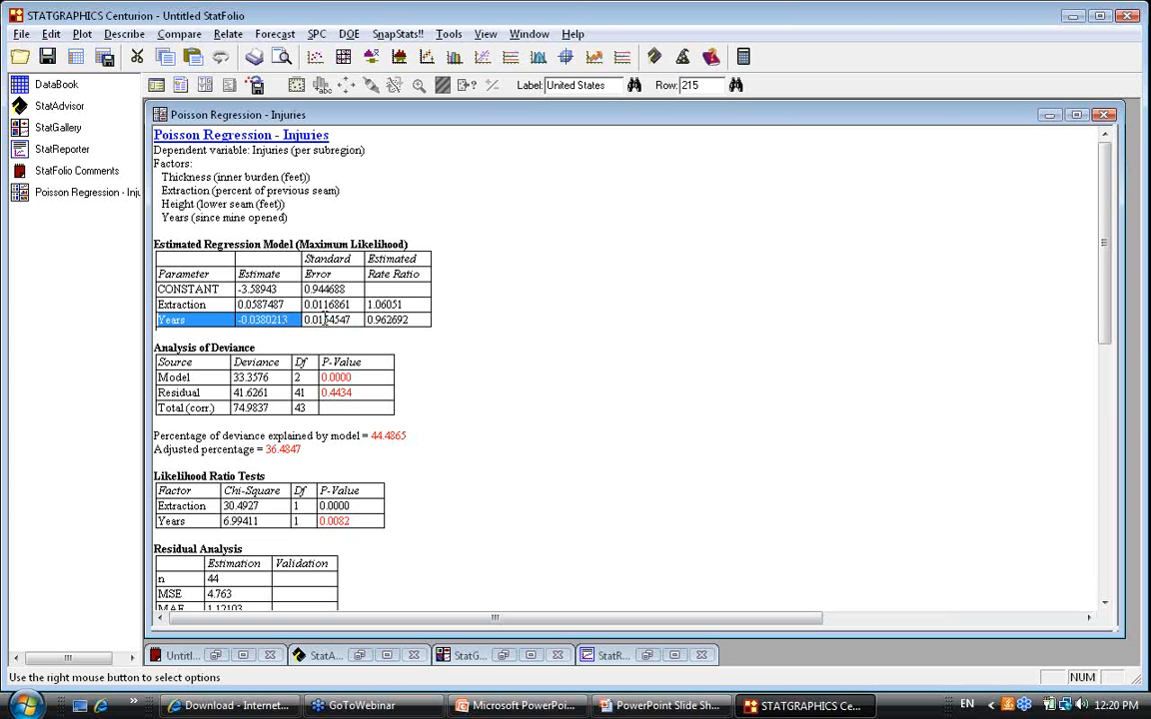
click(427, 320)
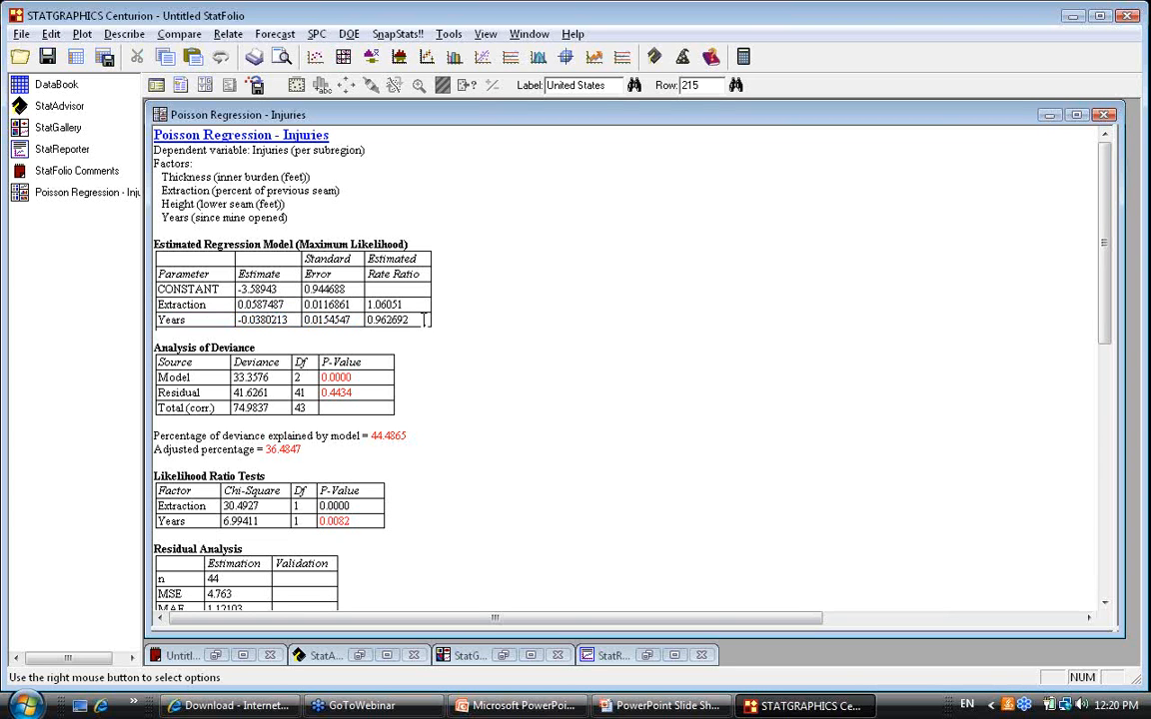
click(427, 319)
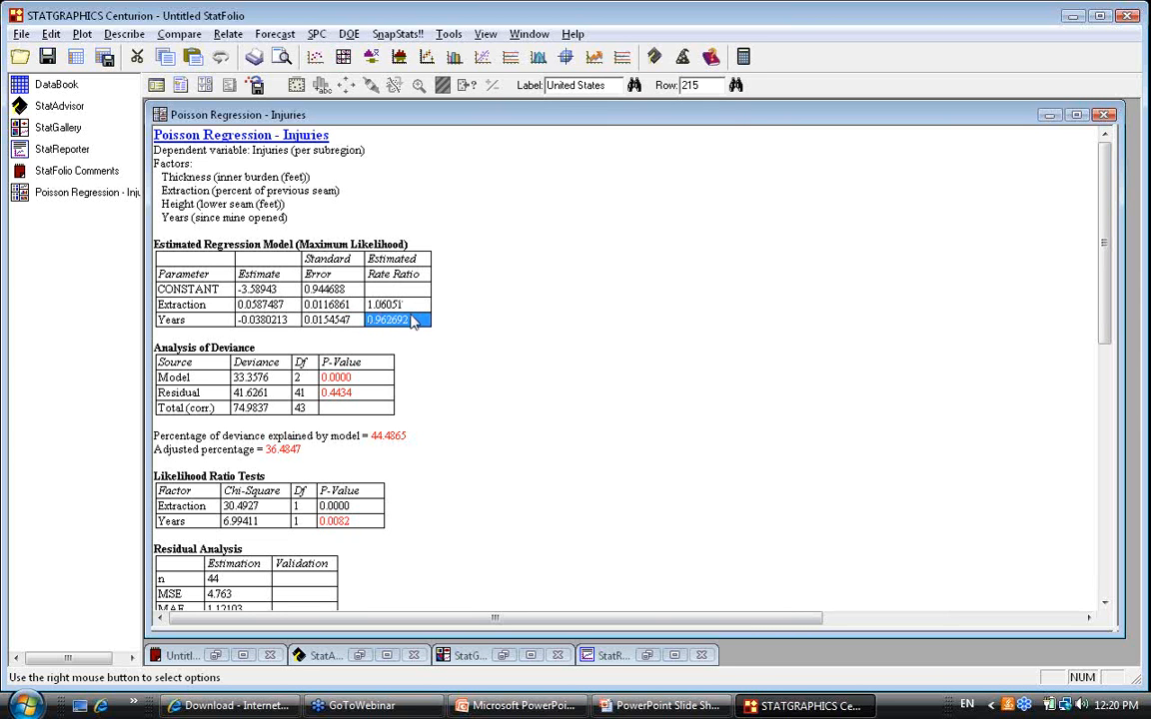
click(410, 317)
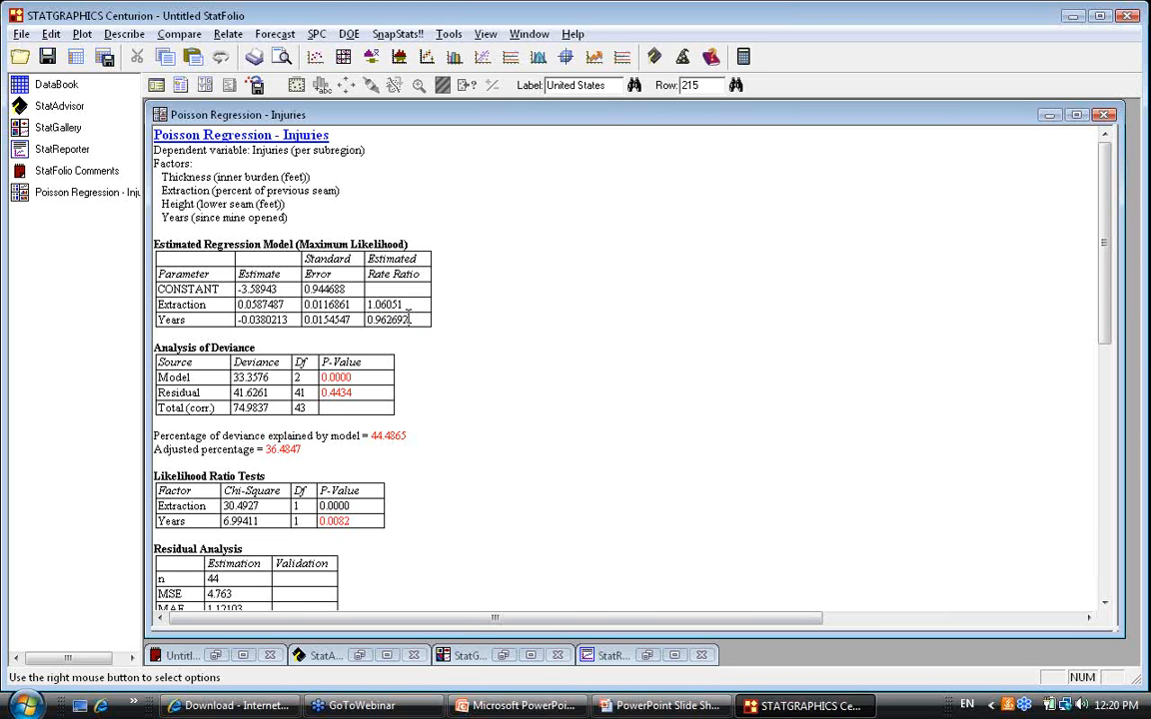
drag(409, 318, 372, 330)
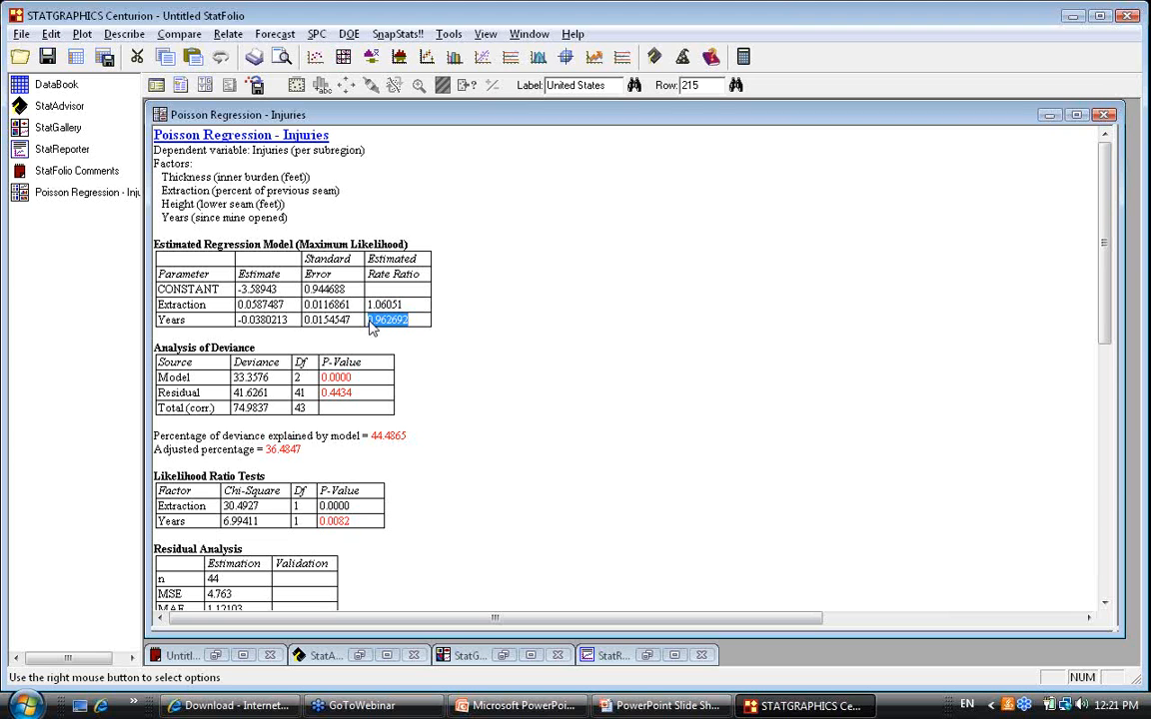
click(420, 320)
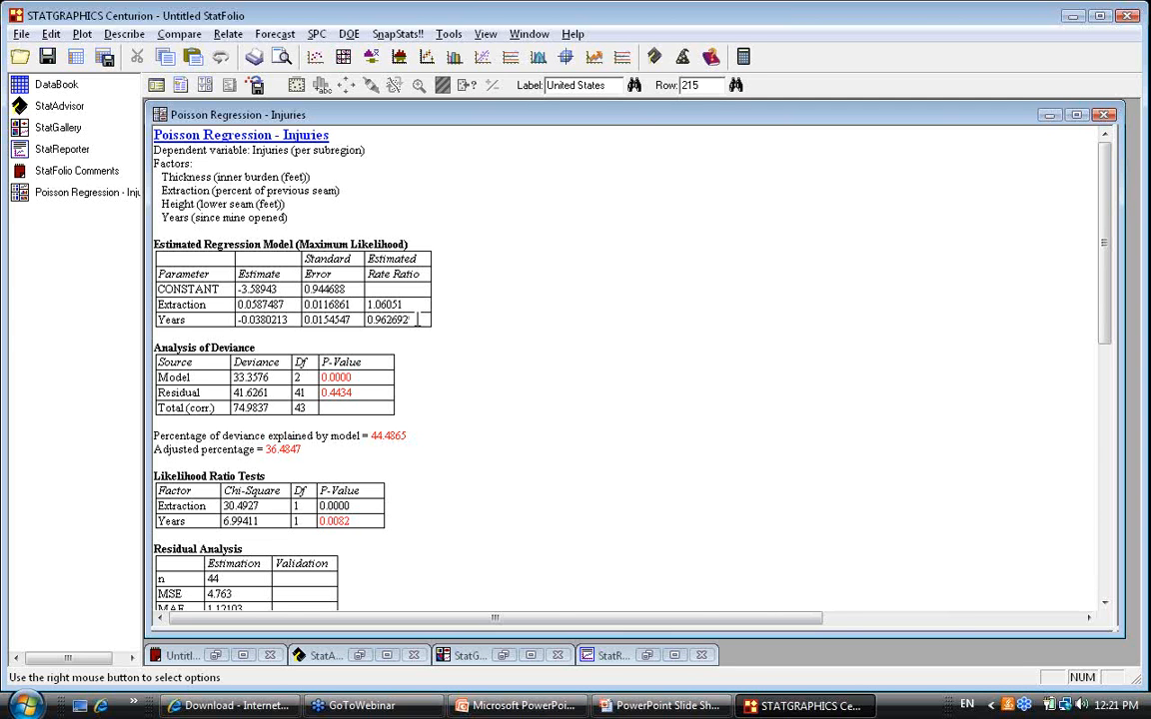
- Plot the fitted Injuries model against Extraction in the enlarged Plot of Fitted Model and move the held-factor values label closer to the graph
double_click(530, 342)
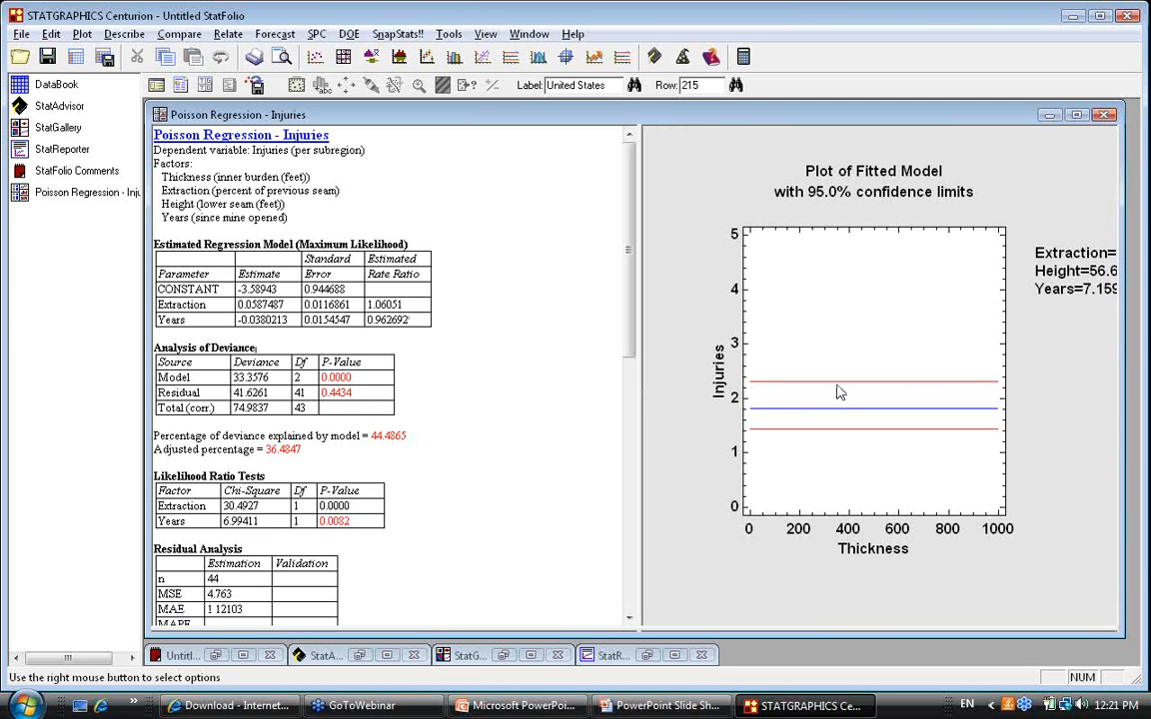
double_click(839, 393)
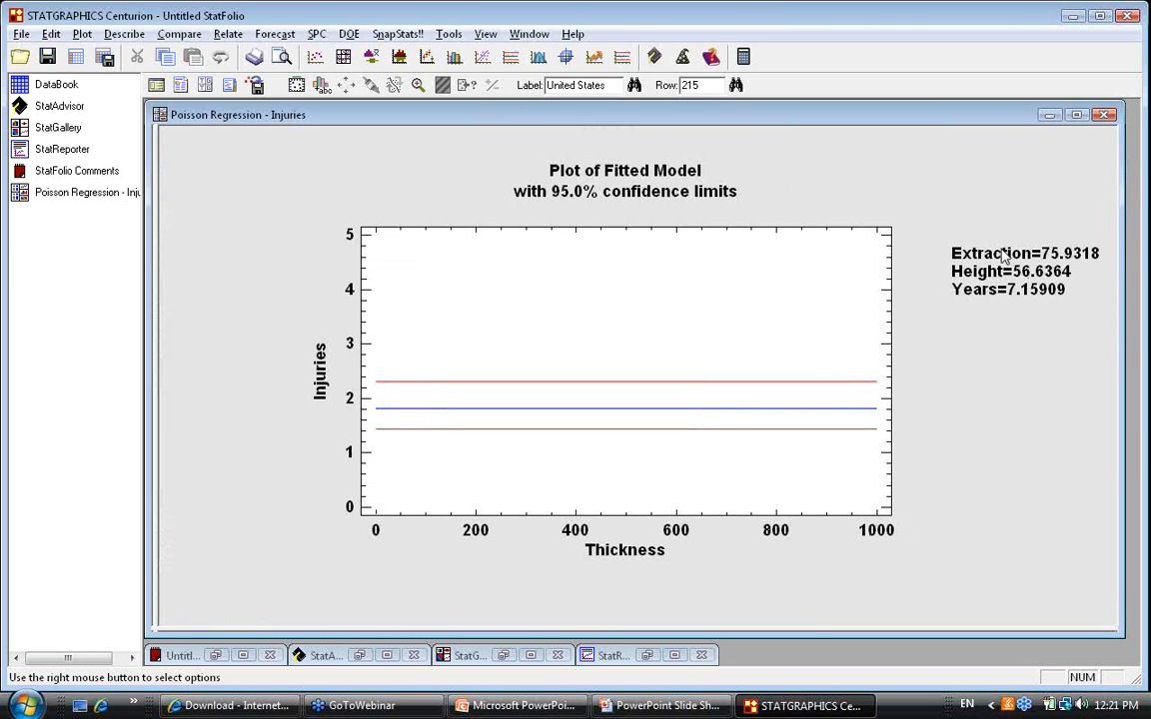
right_click(777, 170)
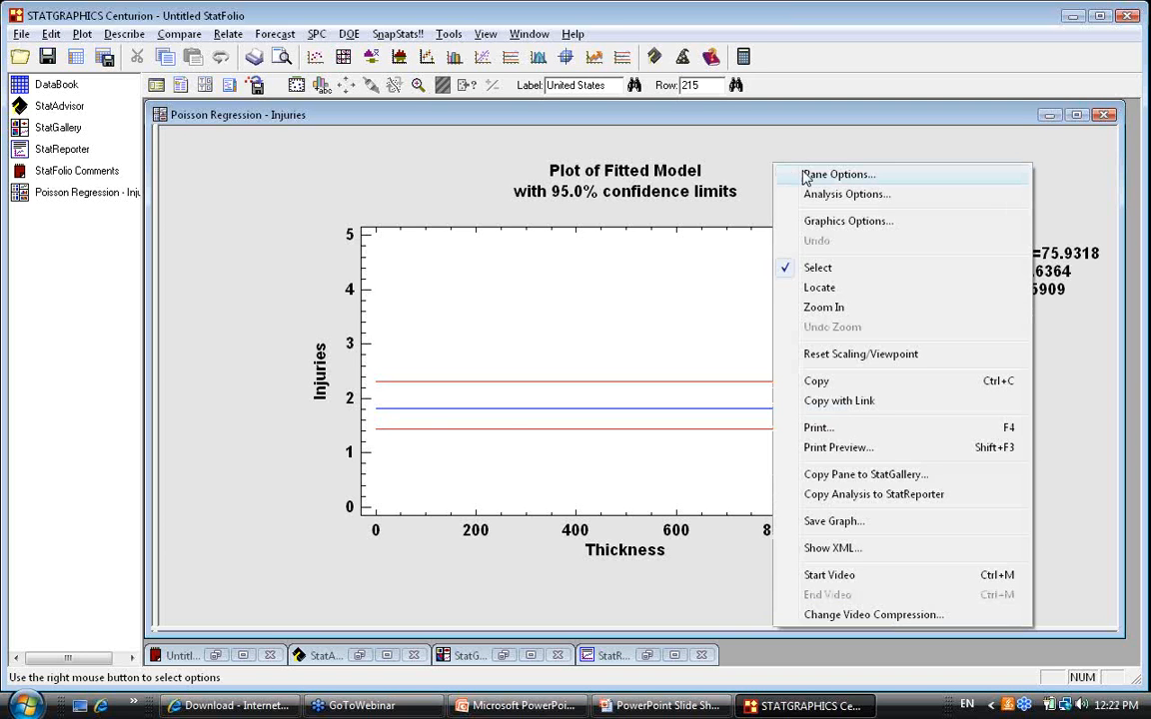
click(806, 177)
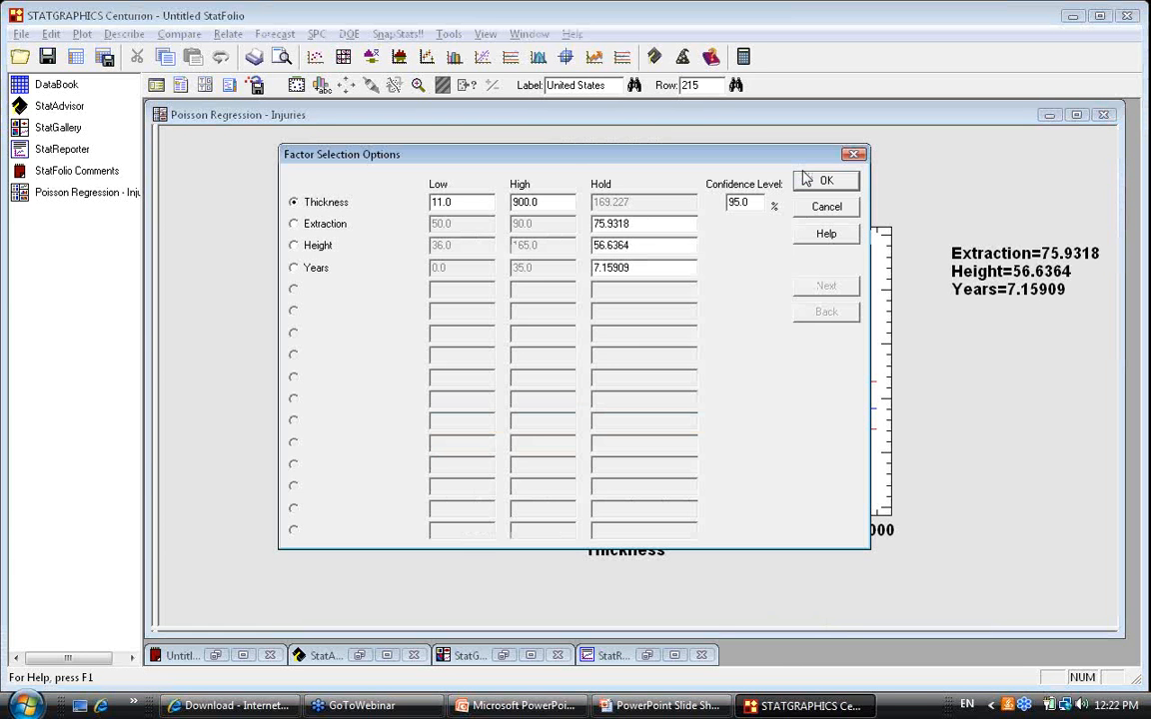
click(294, 224)
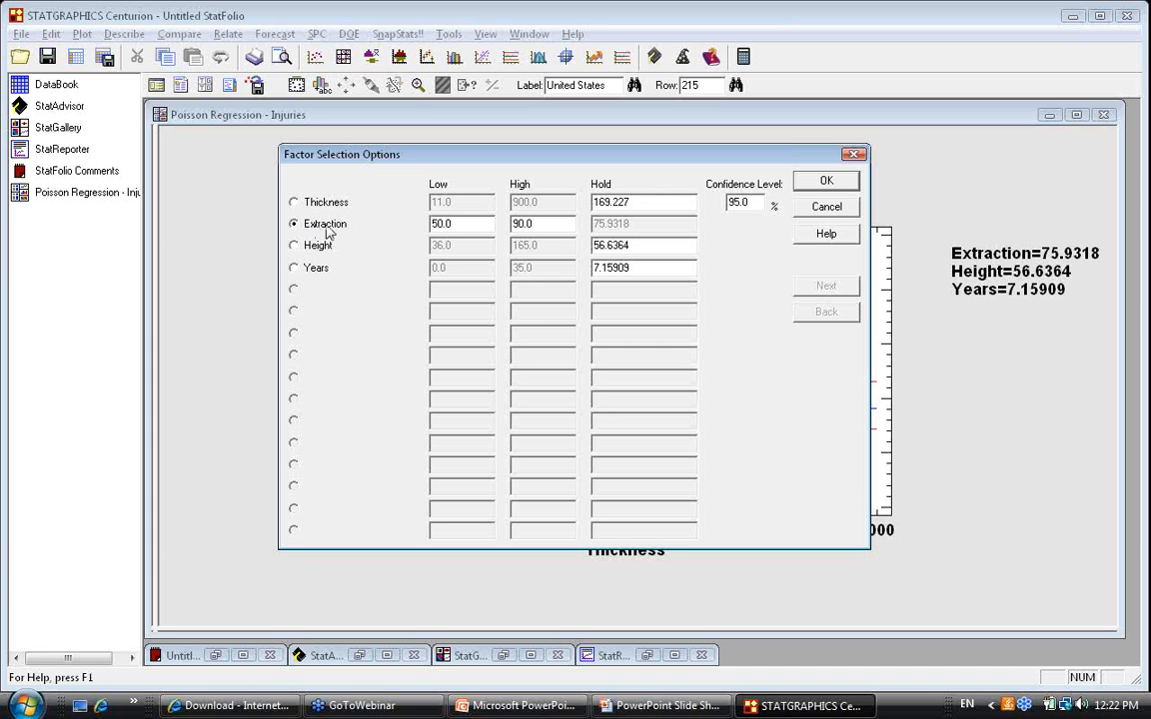
click(827, 183)
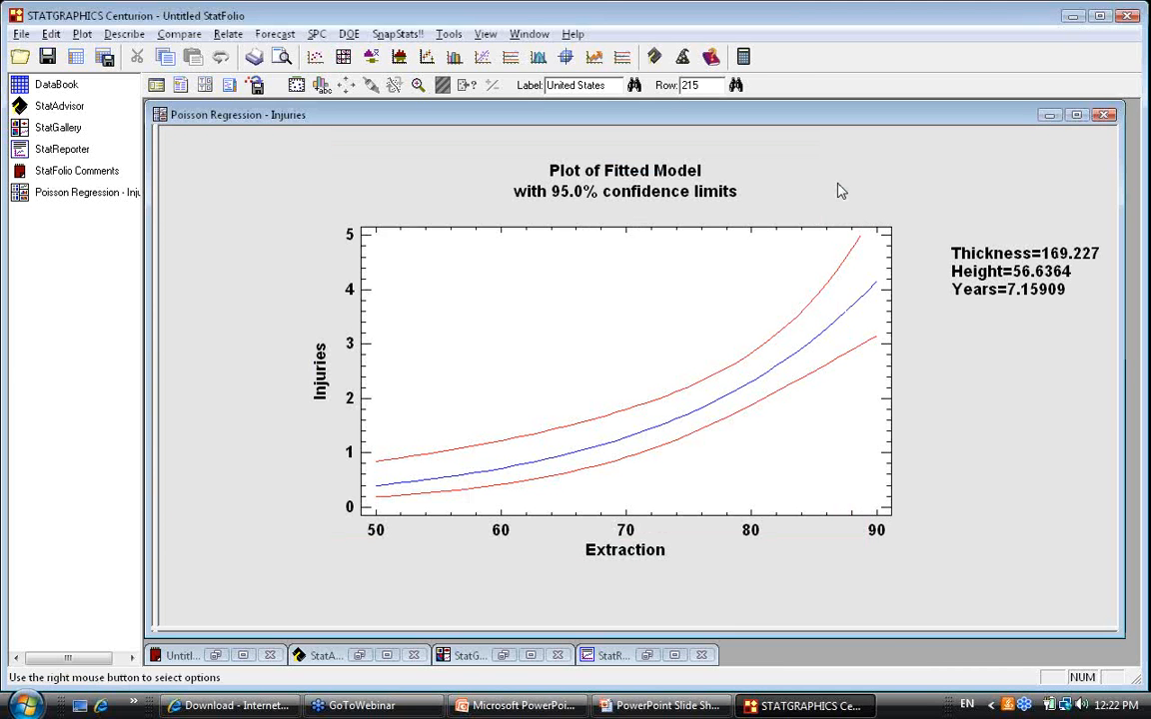
click(989, 265)
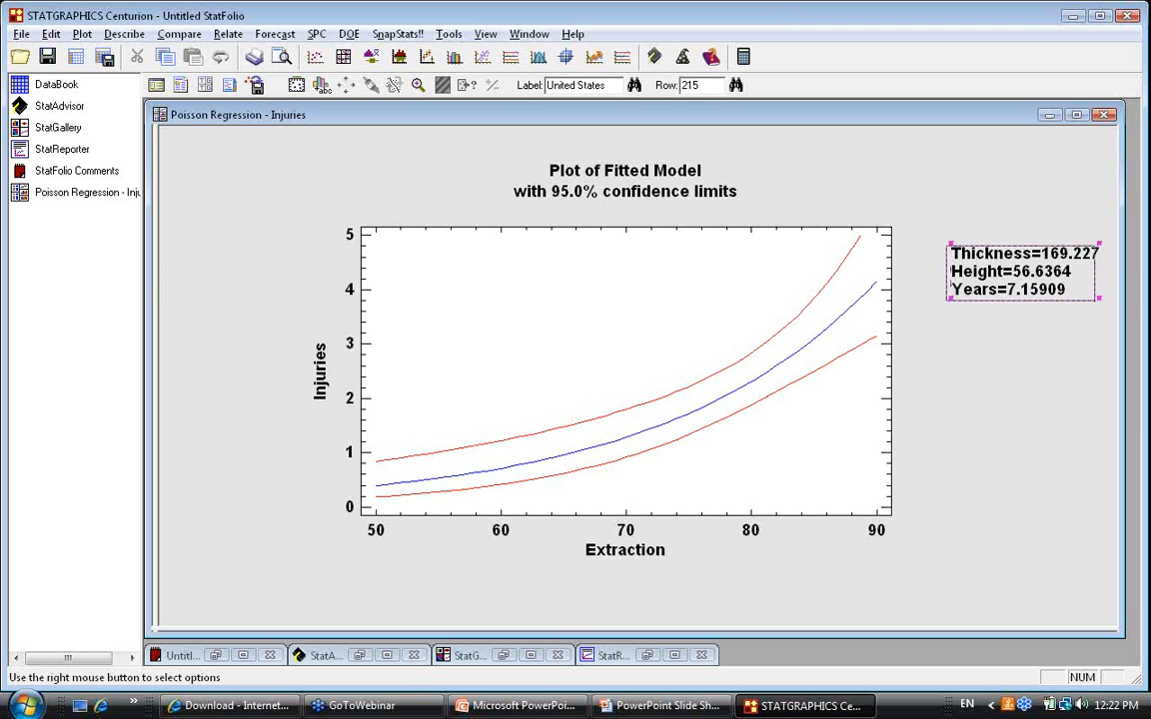
drag(989, 265, 954, 260)
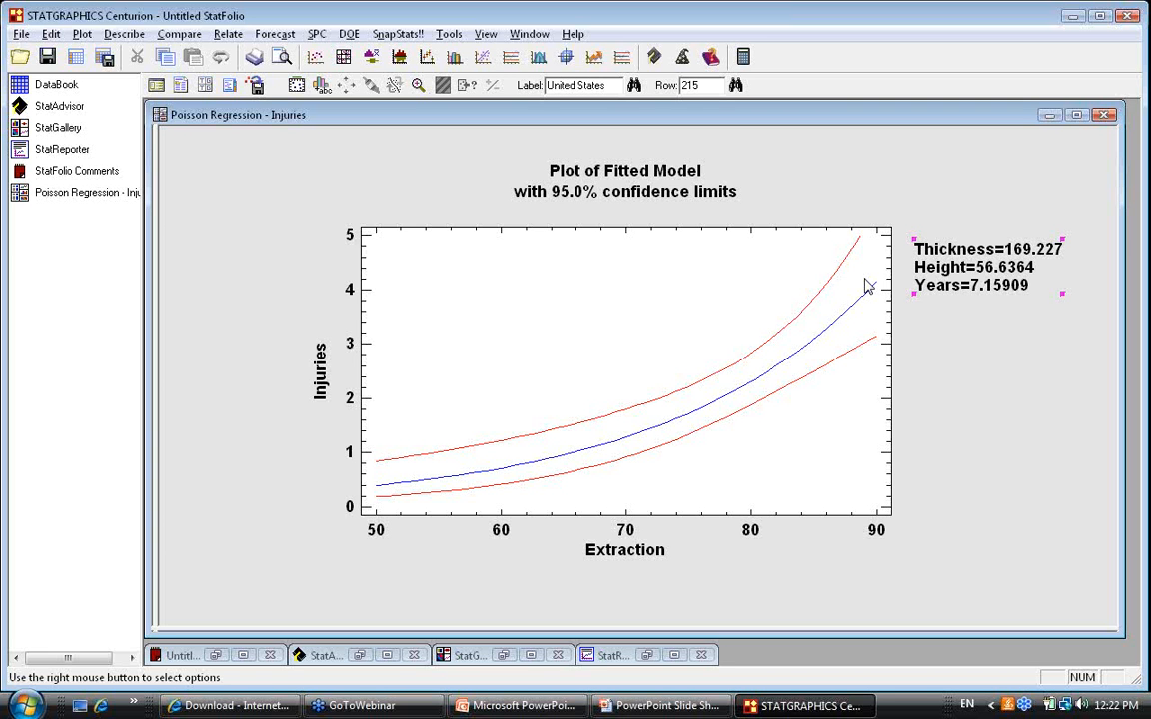
- Switch to the PowerPoint slide show and advance from the Poisson Model slide to the References slide
click(667, 708)
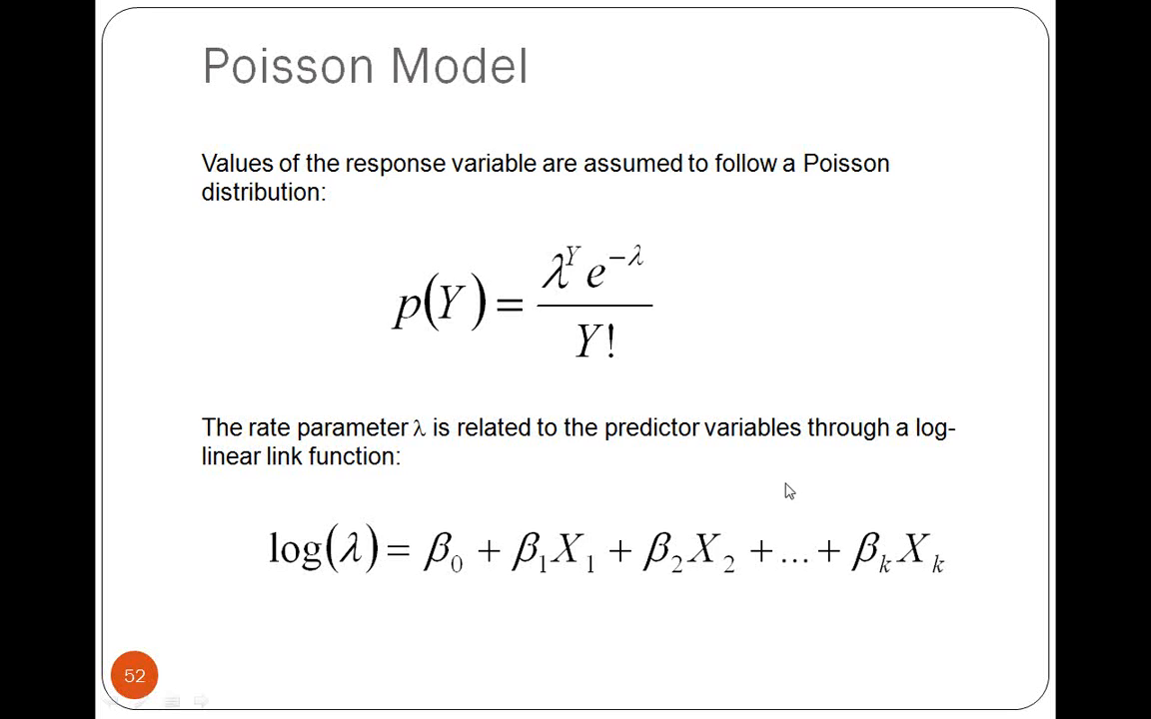
click(786, 491)
click(786, 491)
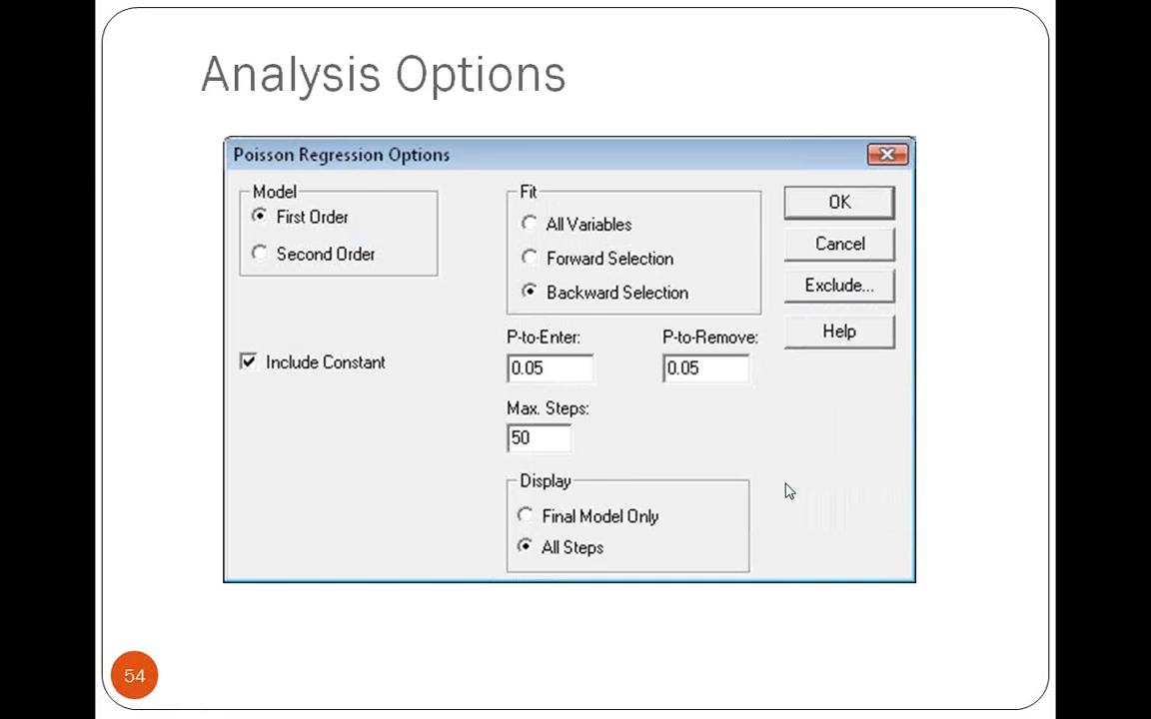
click(786, 491)
click(786, 491)
click(787, 490)
click(786, 491)
scroll(786, 491, up, 1)
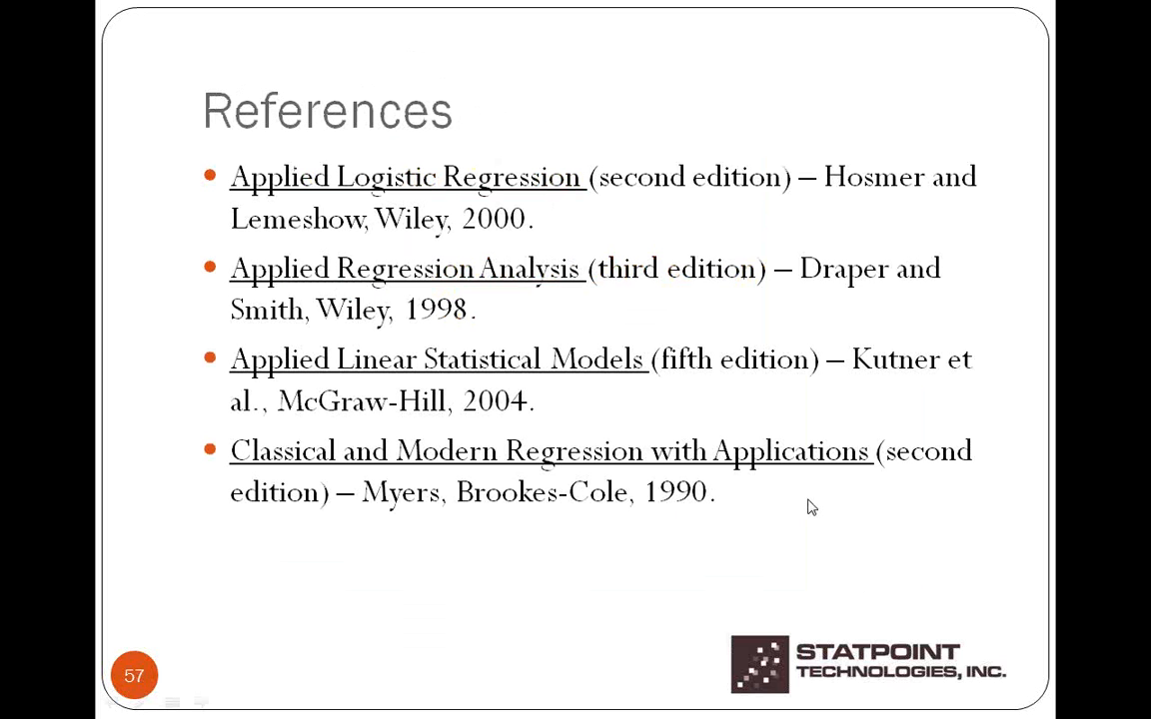
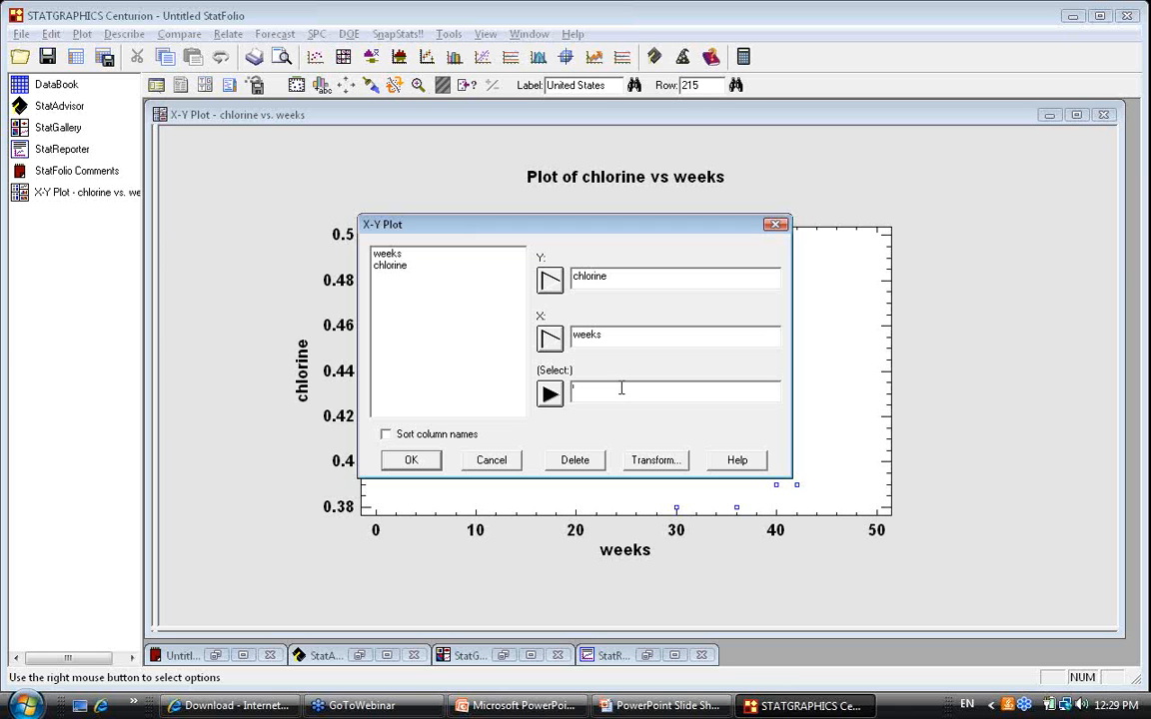
text(FIRST(10)
key(BackSpace)
key(BackSpace)
key(BackSpace)
key(BackSpace)
key(BackSpace)
key(BackSpace)
key(BackSpace)
key(BackSpace)
key(BackSpace)
- Restrict the X-Y plot of chlorine versus weeks to rows with weeks < 30 and review its data selection
text(weeks < 30)
click(412, 463)
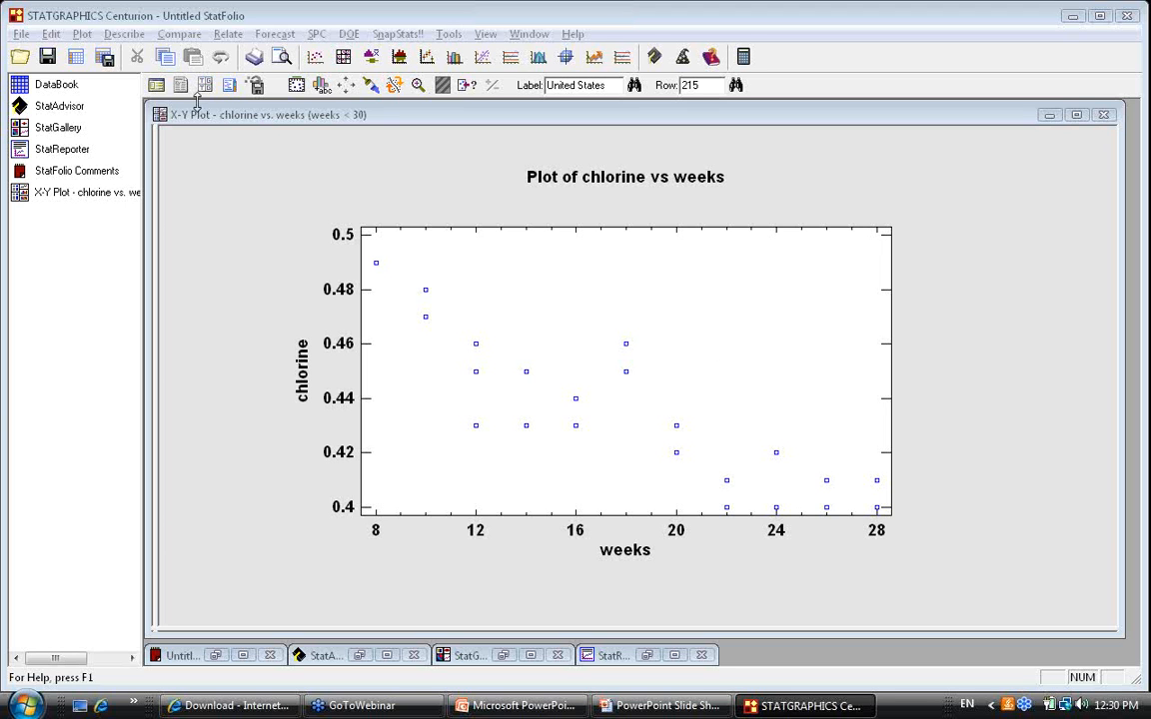
click(154, 87)
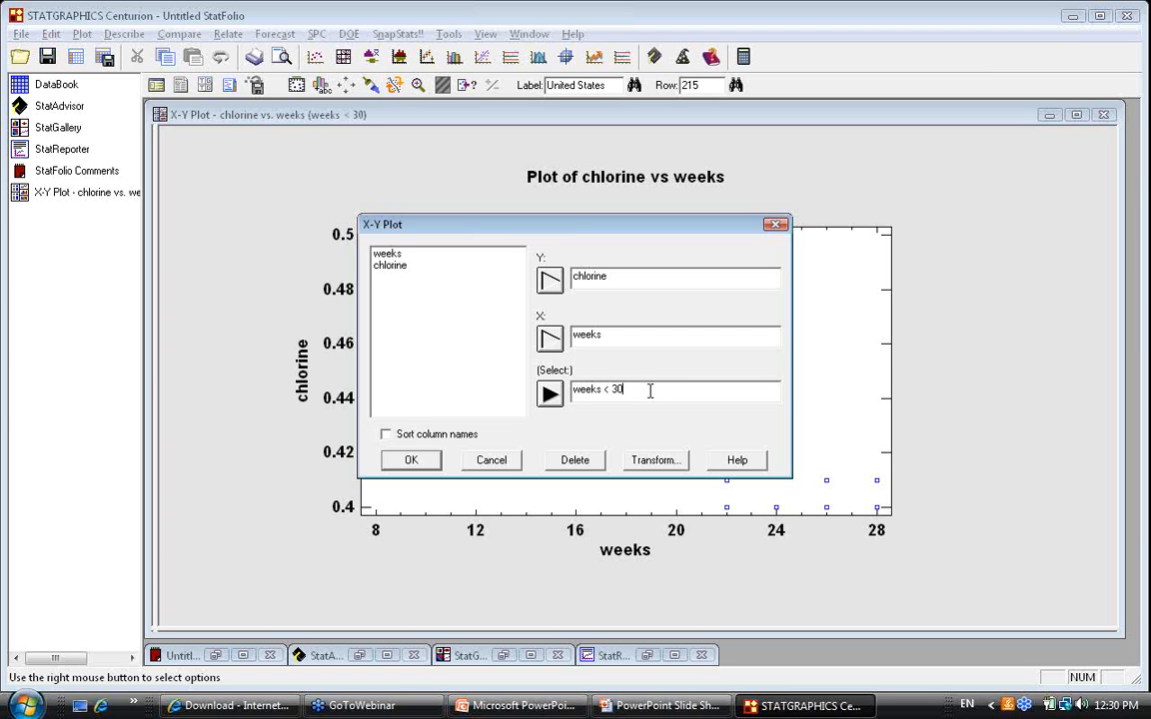
click(490, 459)
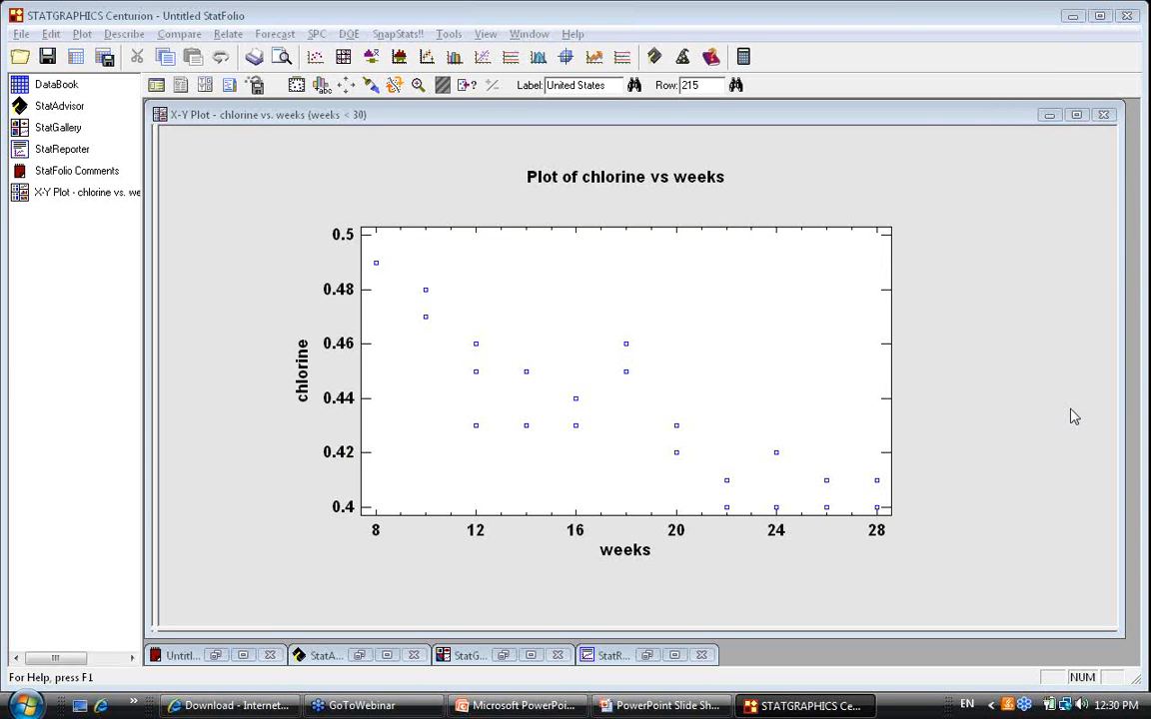
click(474, 198)
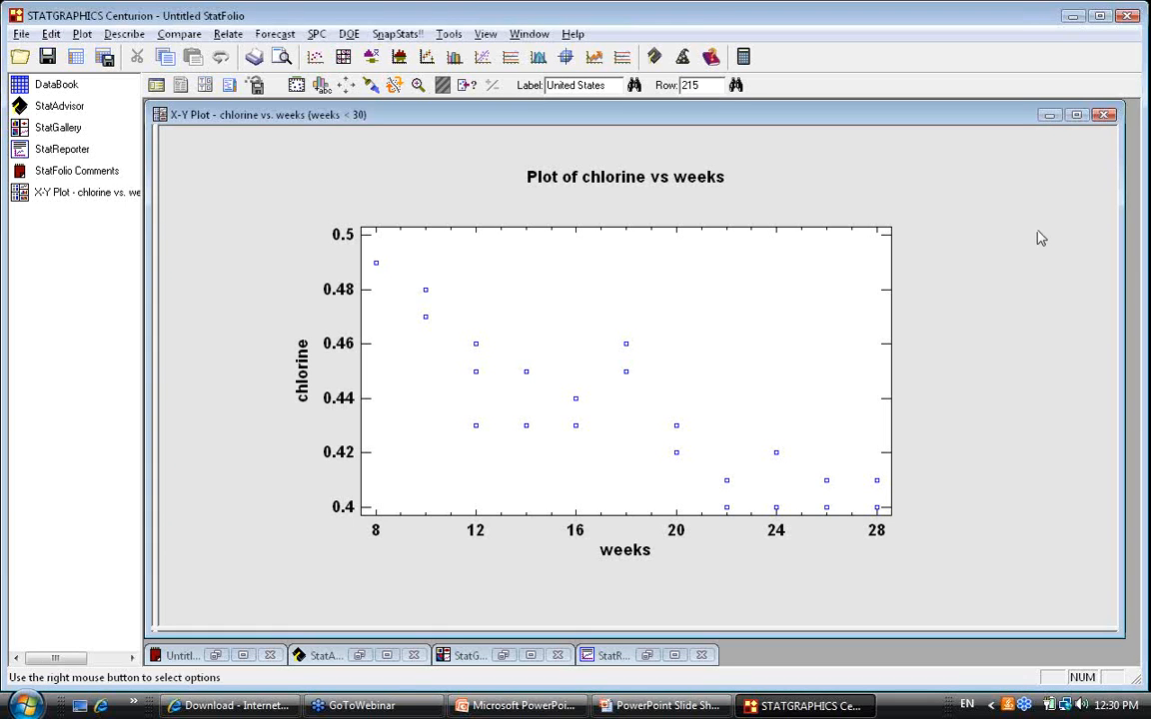
- Fit a linear Simple Regression with chlorine as Y and weeks as X, using least squares with a constant and the default tables and graphs
click(225, 36)
mouse_move(372, 62)
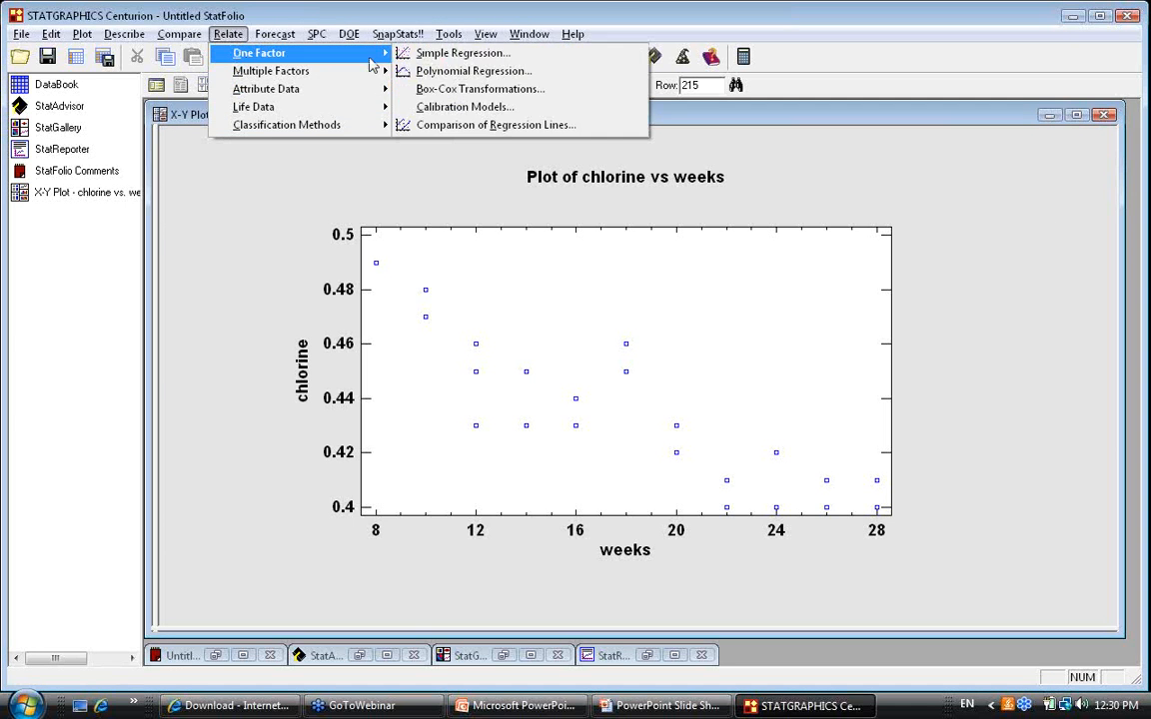
click(473, 58)
click(400, 266)
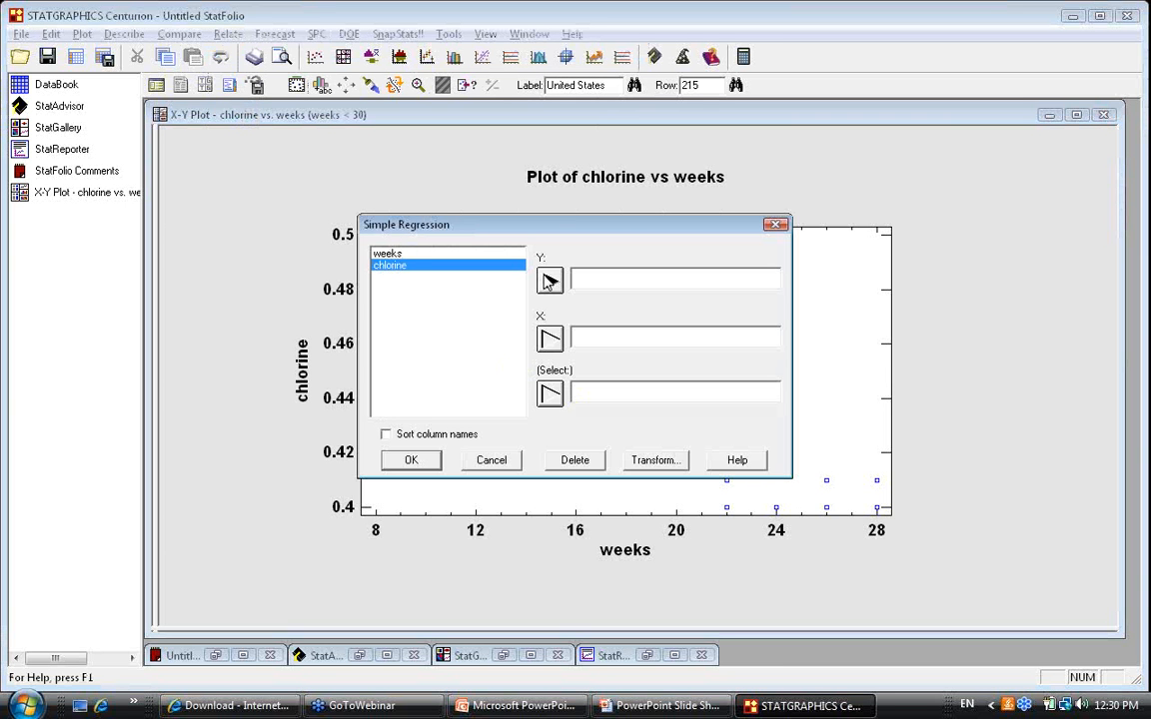
click(549, 280)
click(390, 254)
click(550, 339)
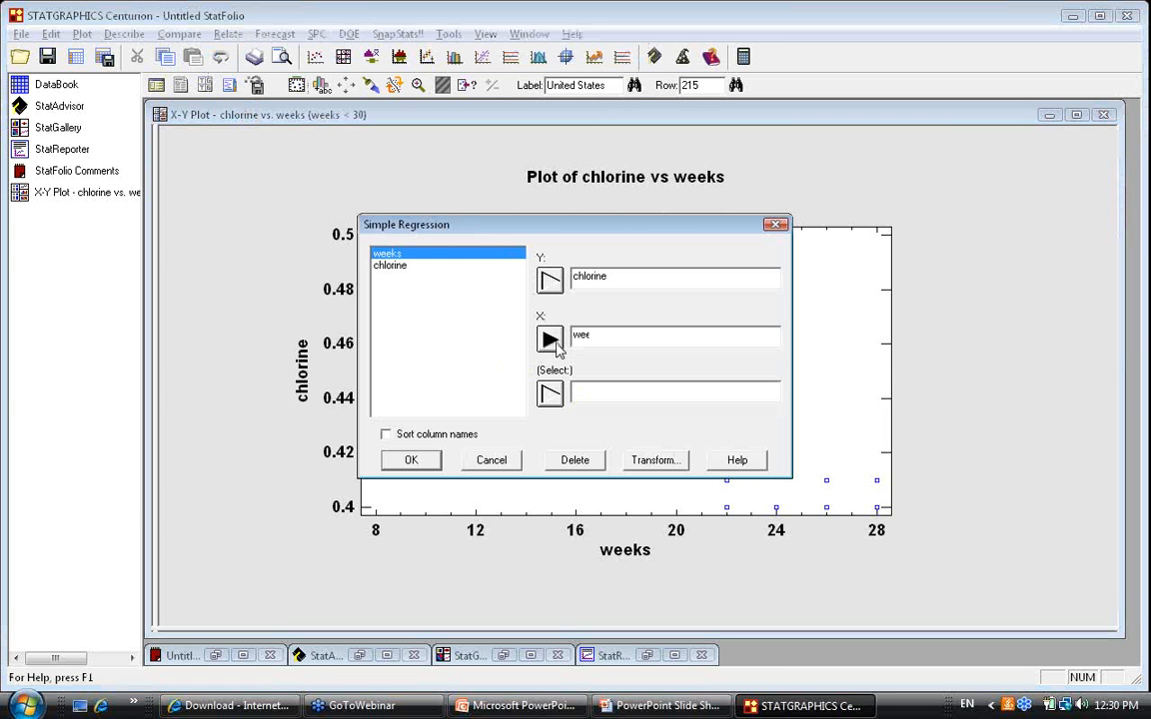
click(430, 463)
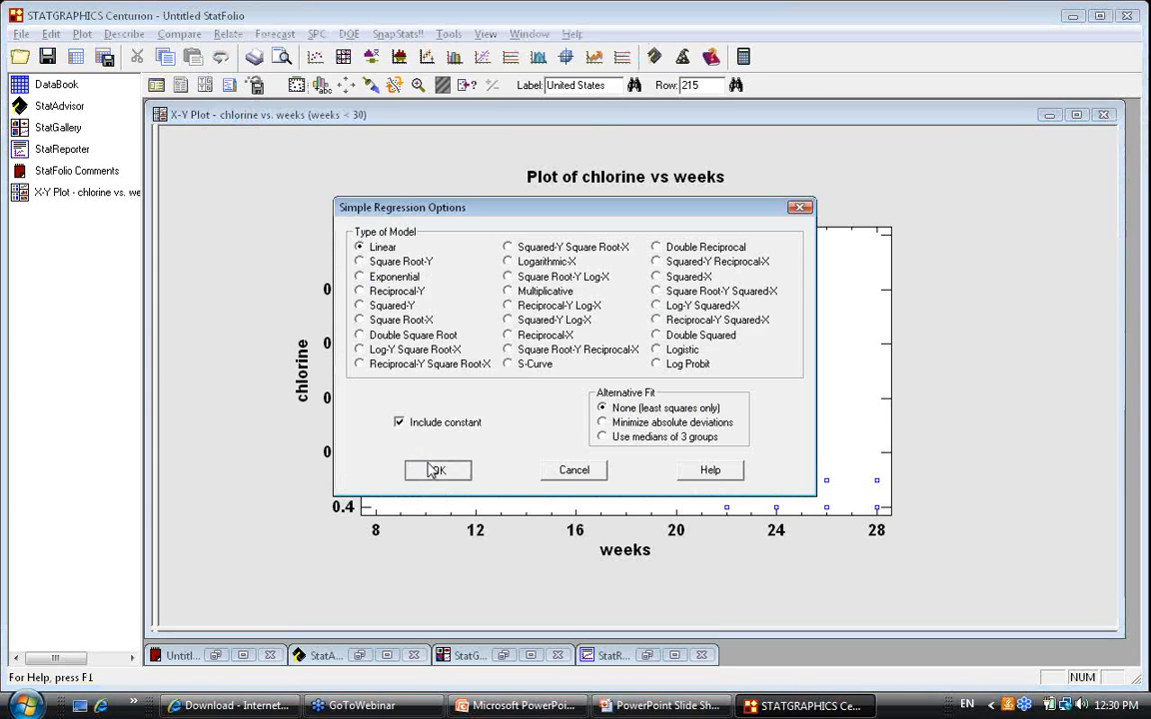
click(432, 469)
click(853, 298)
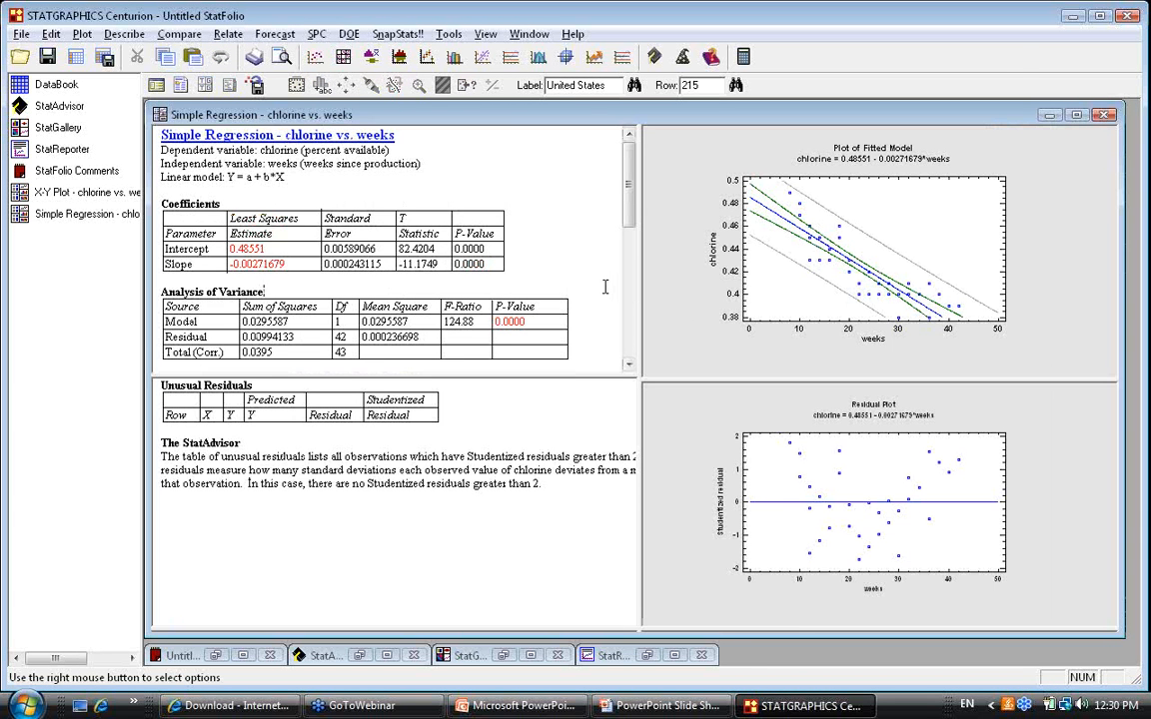
- Enlarge the Simple Regression summary of chlorine versus weeks to examine its coefficients and analysis of variance
scroll(604, 286, down, 3)
double_click(605, 286)
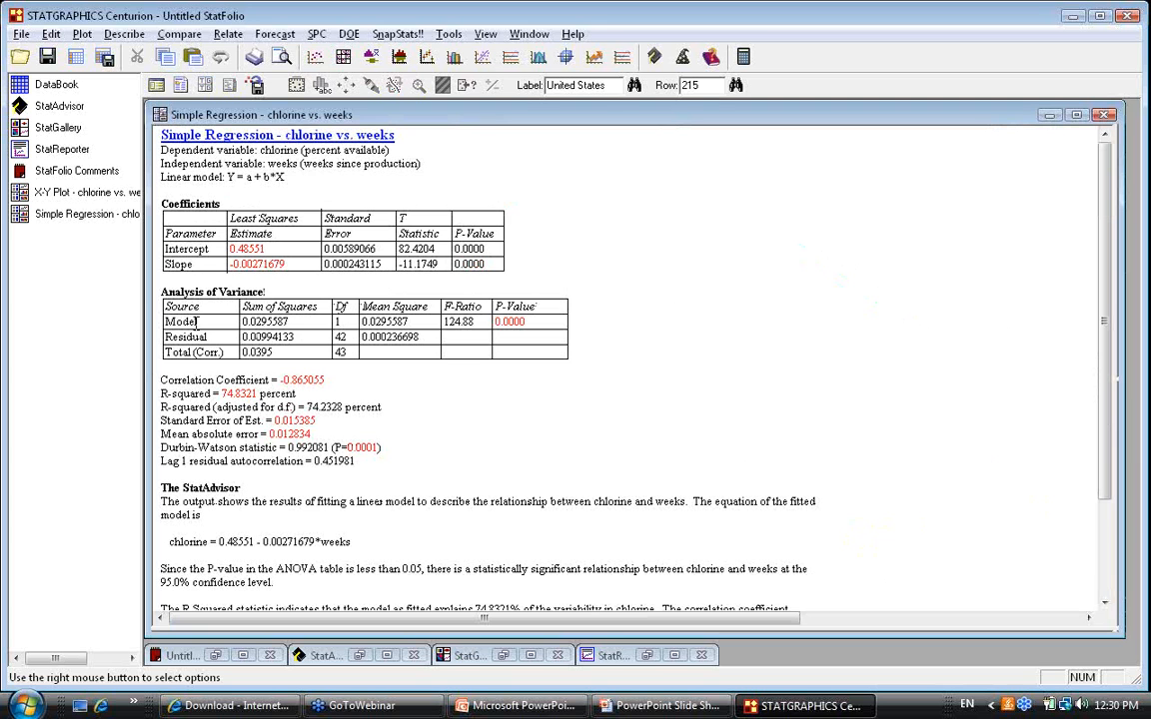
- Highlight the Model row, the Residual label and the Mean Square heading in the Analysis of Variance table
click(156, 322)
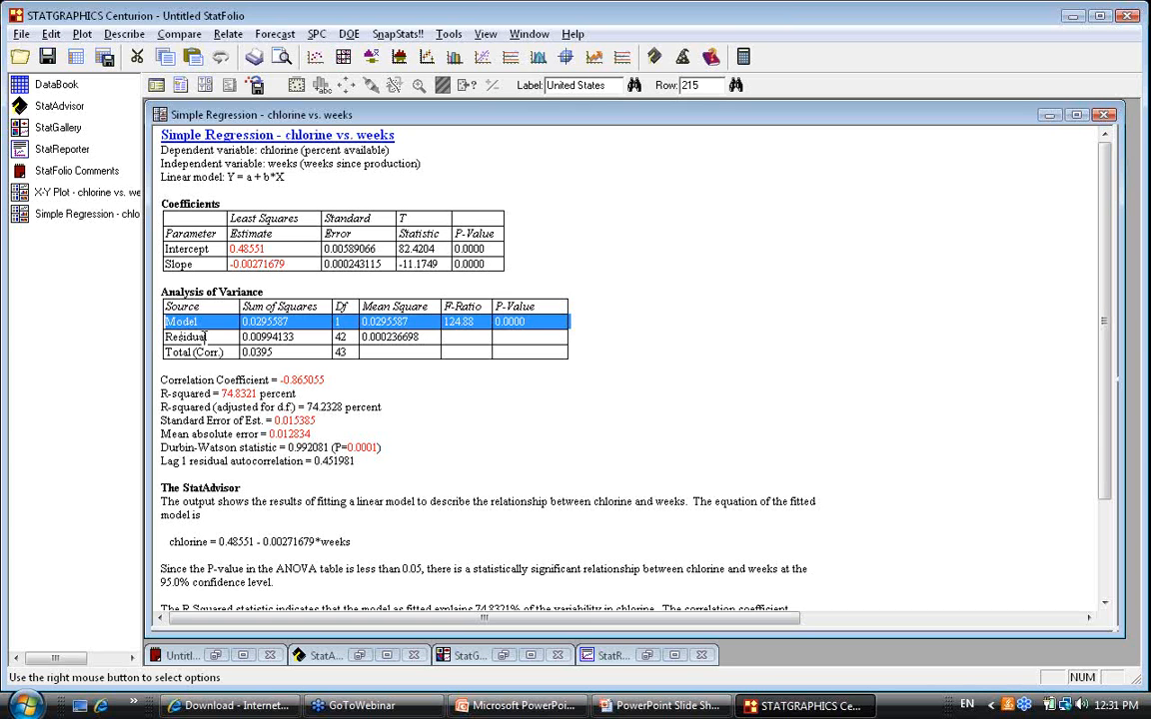
drag(208, 337, 167, 340)
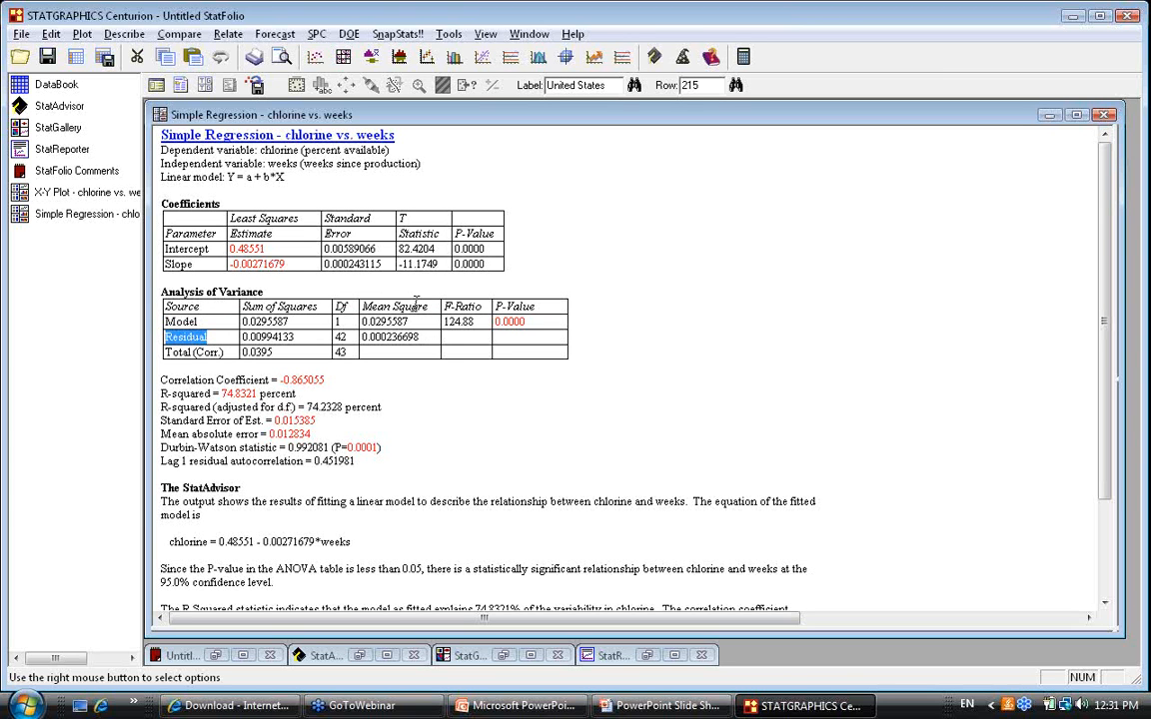
drag(429, 308, 374, 301)
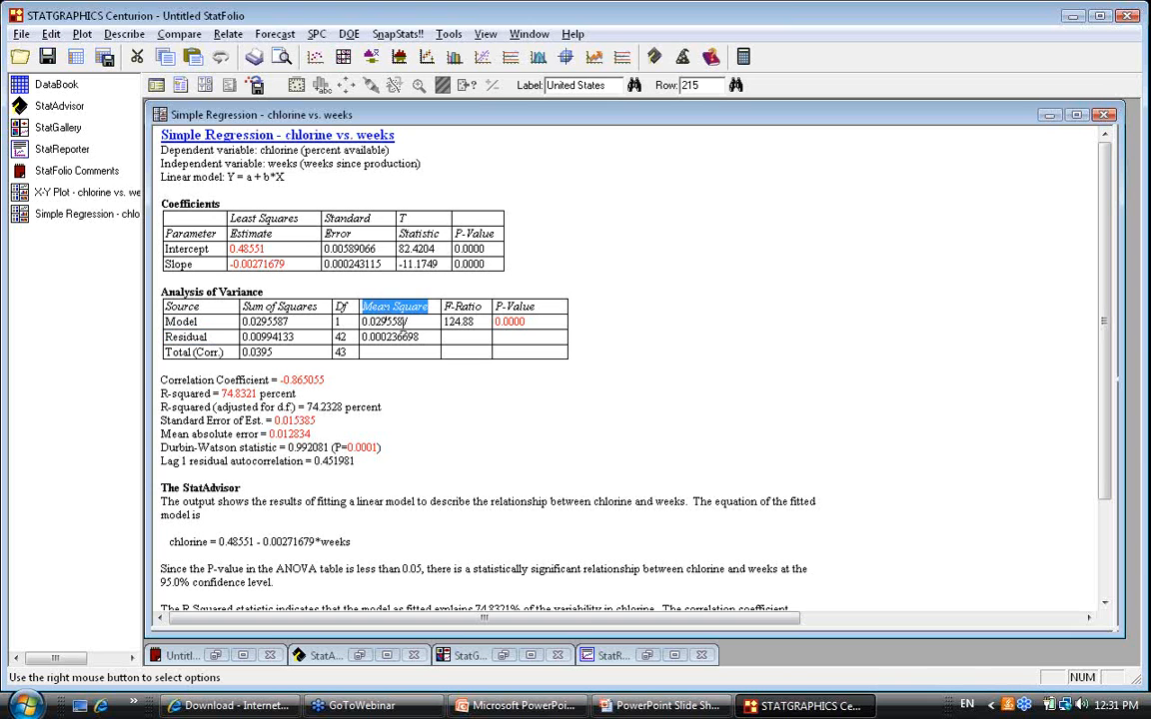
click(403, 322)
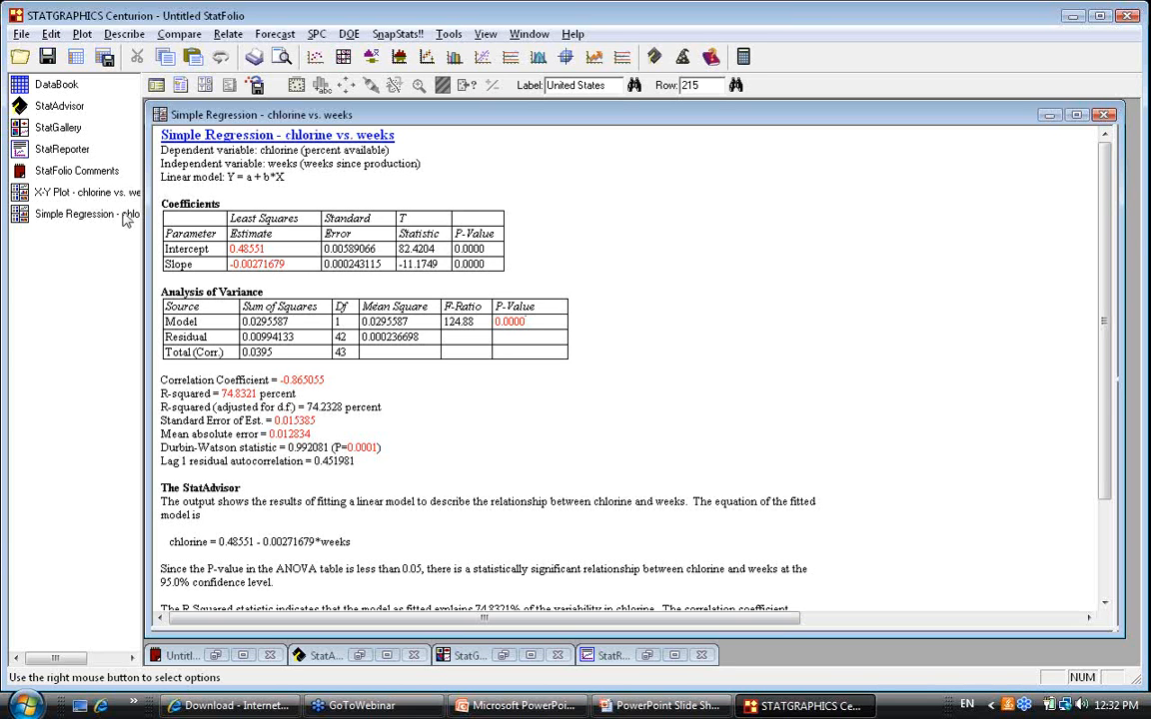
- View the enlarged X-Y plot of chlorine versus weeks, and return to the Simple Regression to enlarge its Plot of Fitted Model
click(88, 192)
double_click(826, 467)
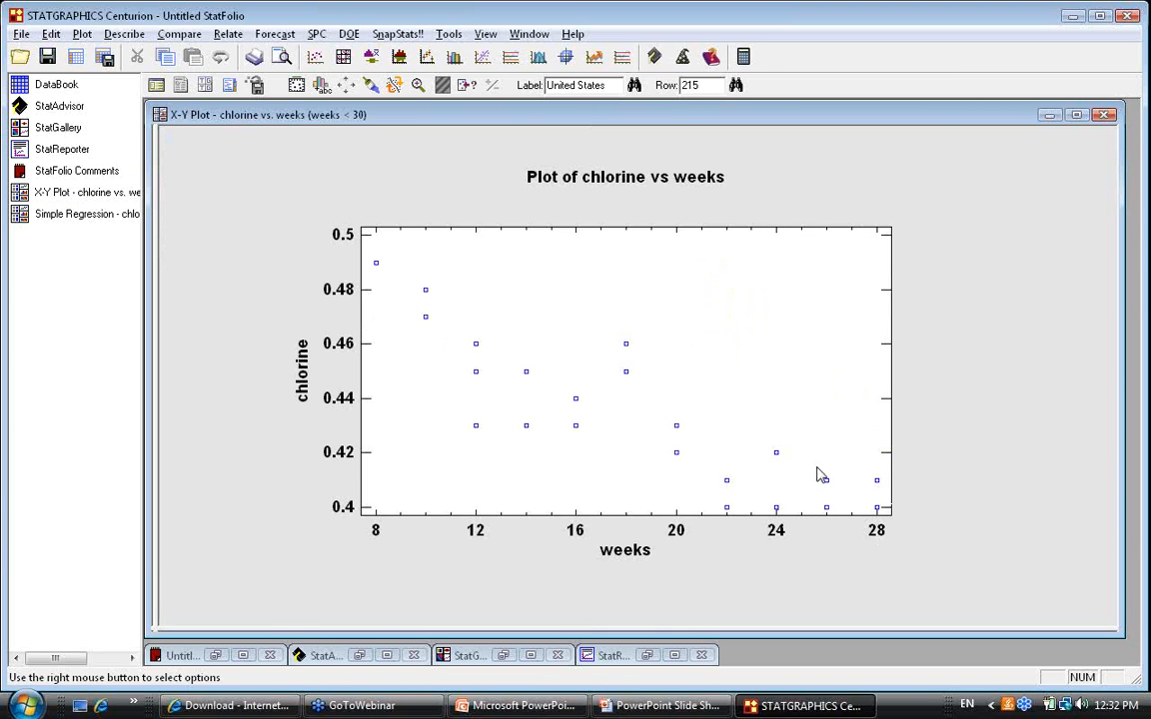
click(113, 214)
double_click(855, 288)
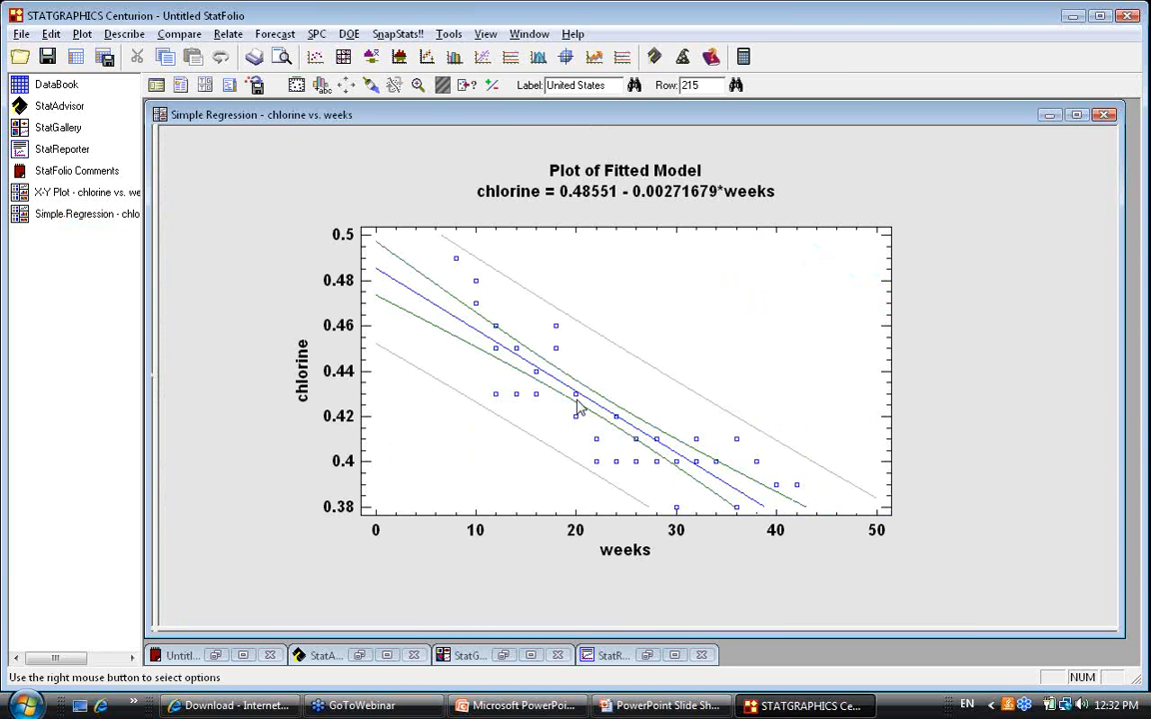
- Alternate between the enlarged regression summary and the fitted model plot, ending on the summary, to compare the ANOVA results with the fit
double_click(742, 371)
double_click(512, 292)
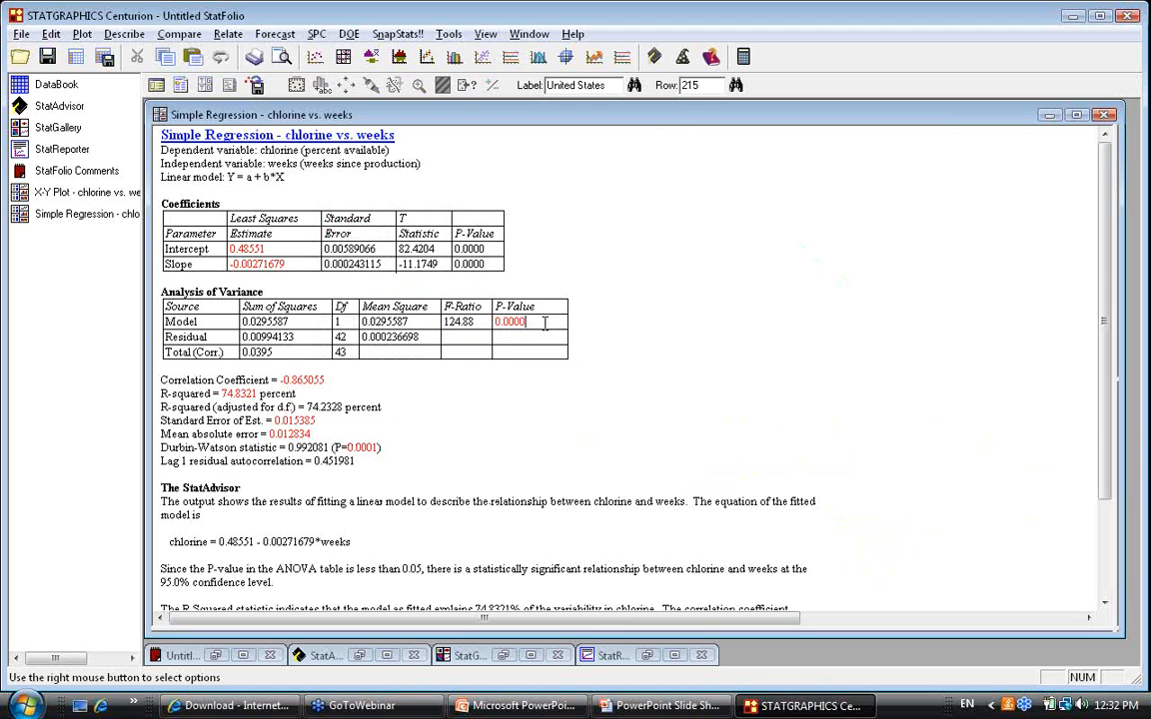
double_click(699, 337)
double_click(827, 323)
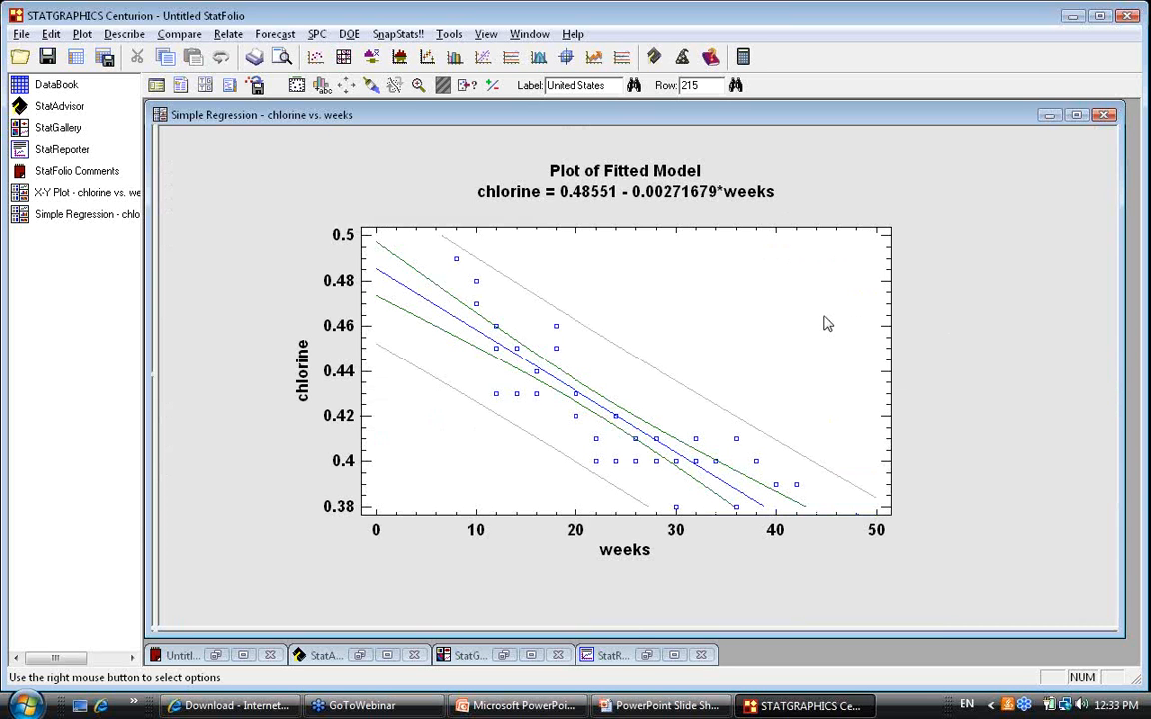
double_click(987, 338)
double_click(545, 322)
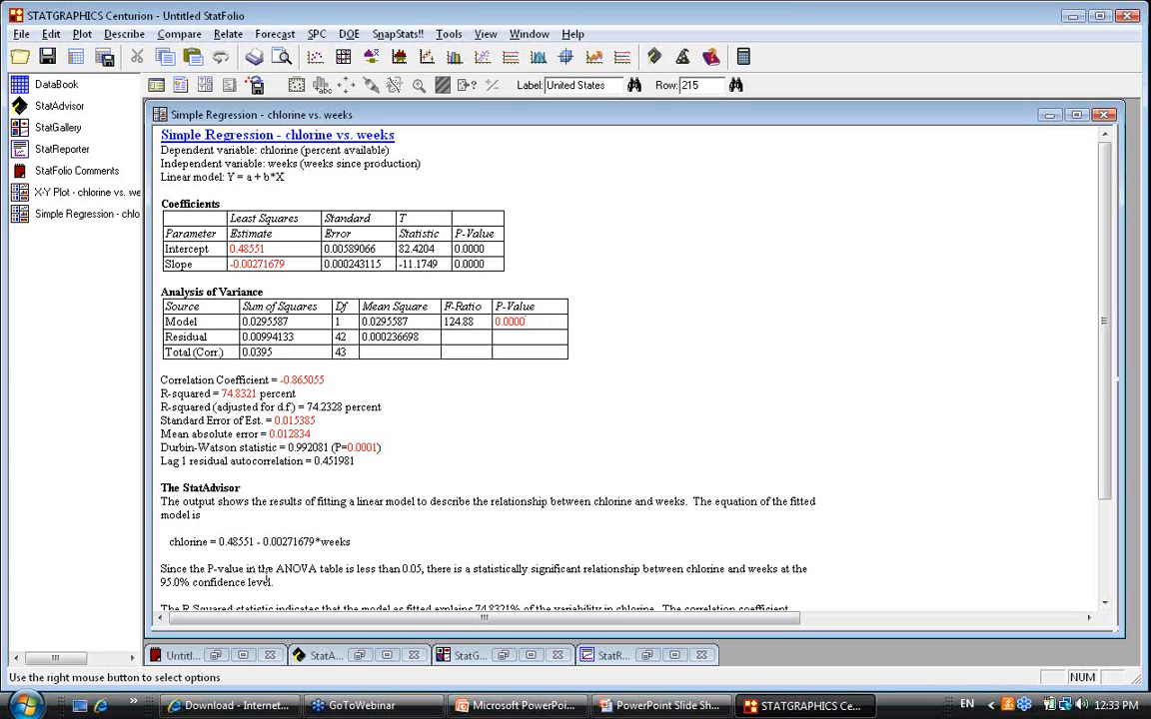
- Highlight the StatAdvisor statement about the ANOVA P-value and the Durbin-Watson statistic line in the regression summary
drag(274, 583, 160, 568)
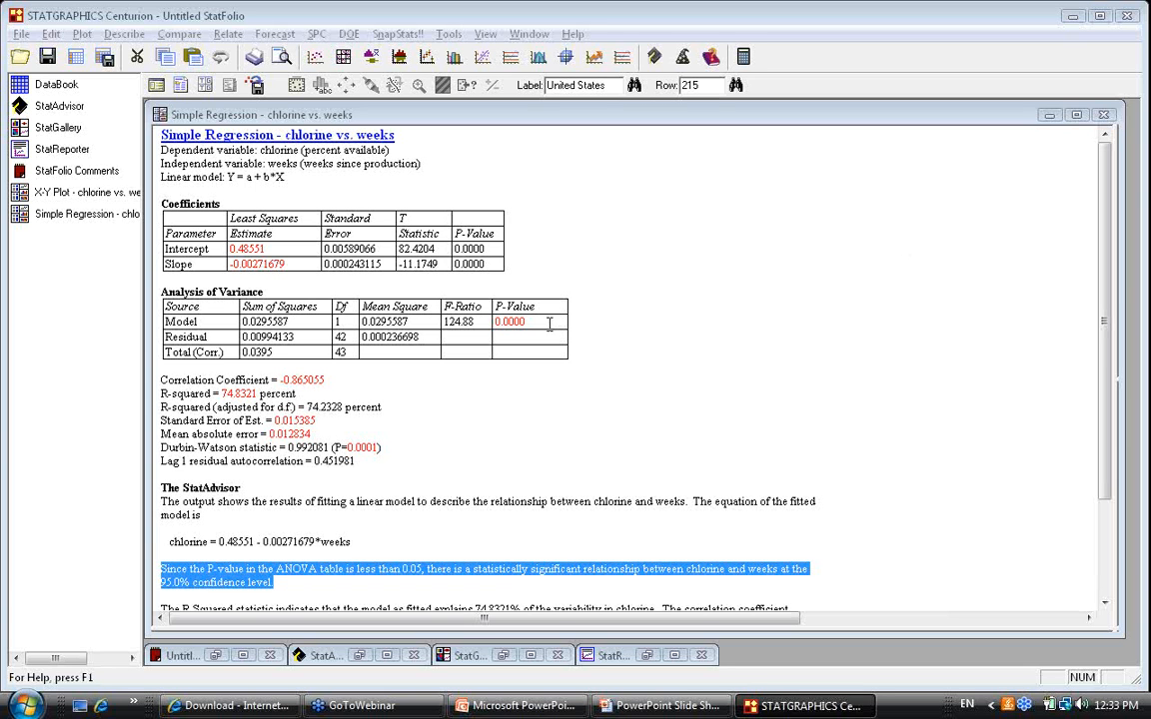
click(209, 321)
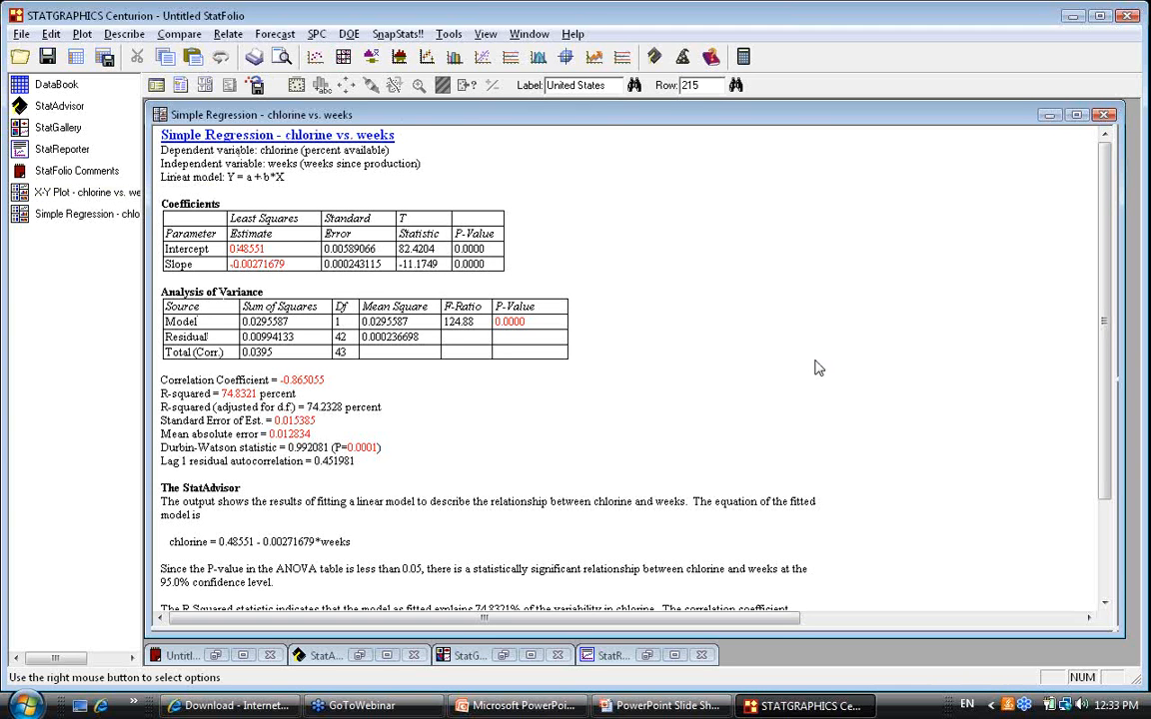
key(alt+Tab)
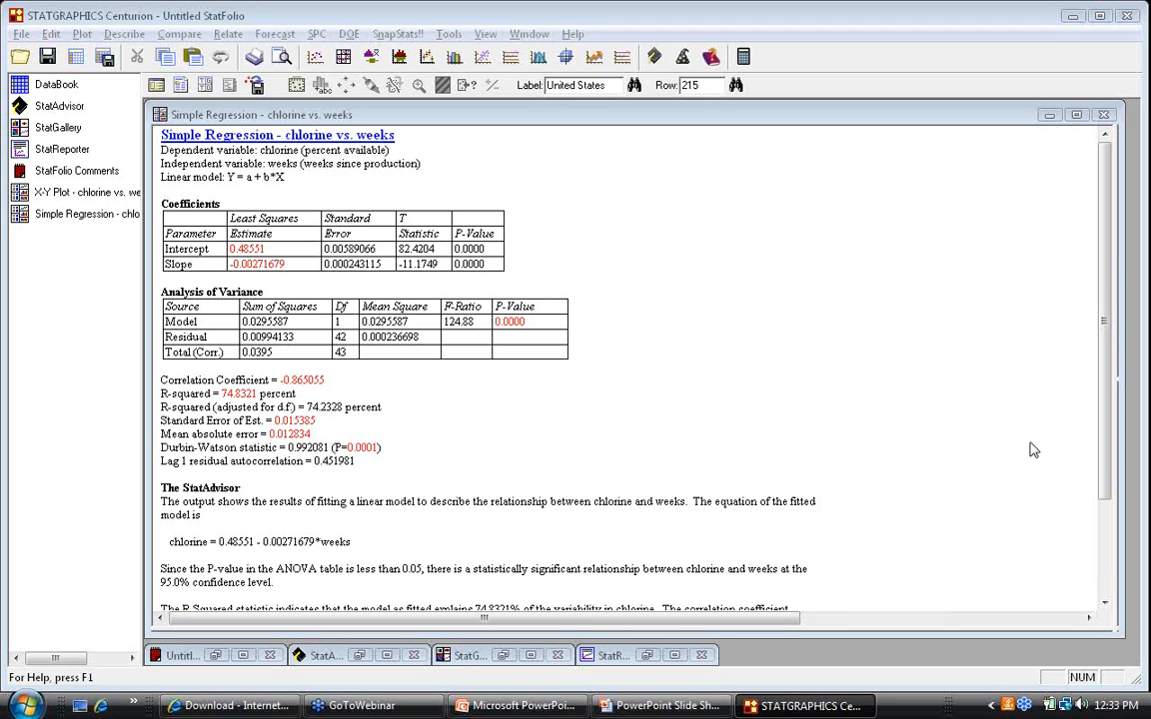
click(1034, 451)
click(393, 450)
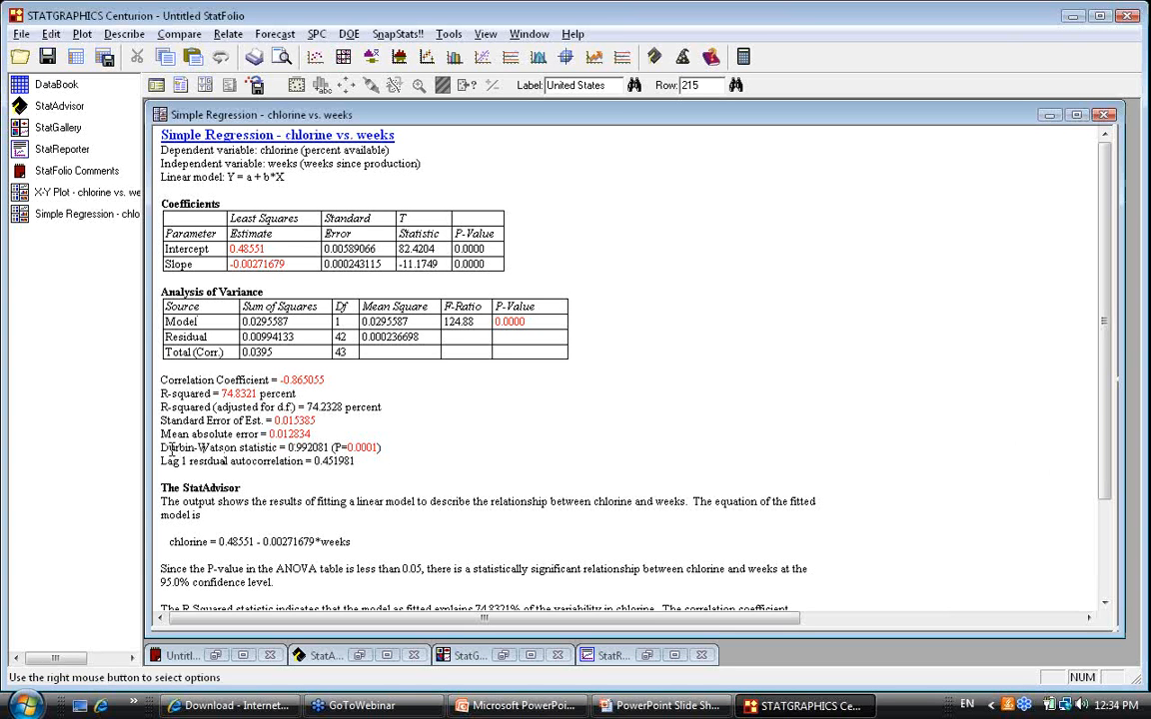
drag(159, 449, 393, 442)
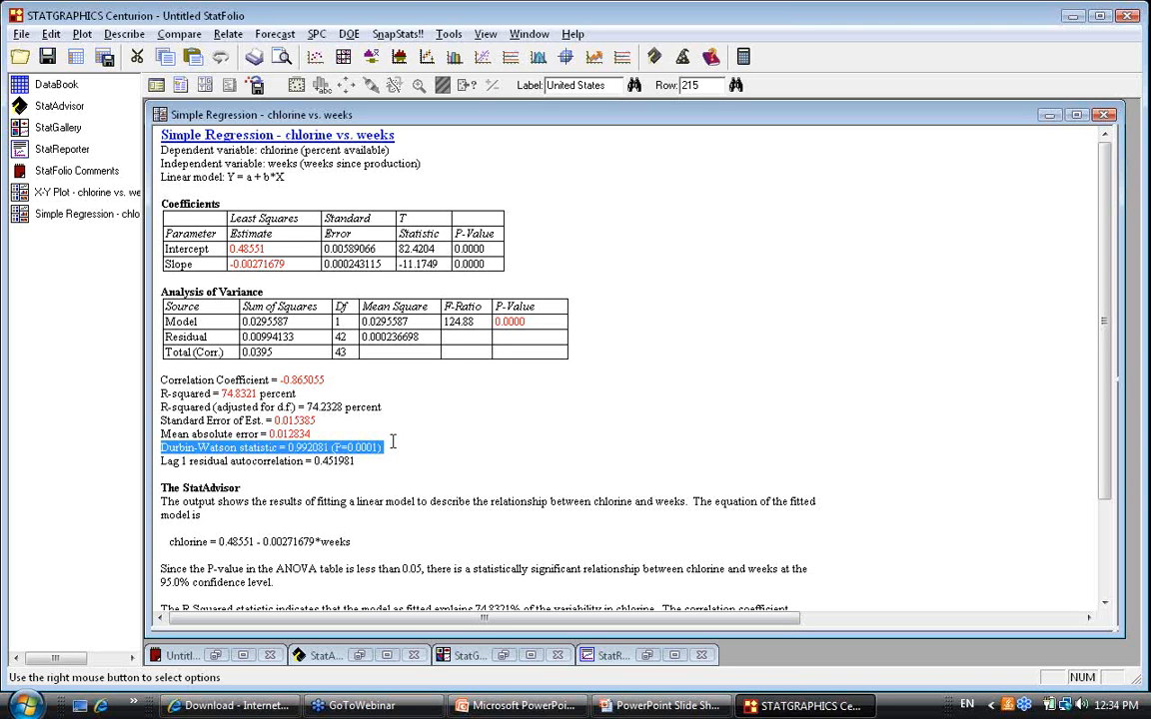
- Open the DataBook and go down and back up the first rows of the chlorine column to examine the data's order
click(77, 87)
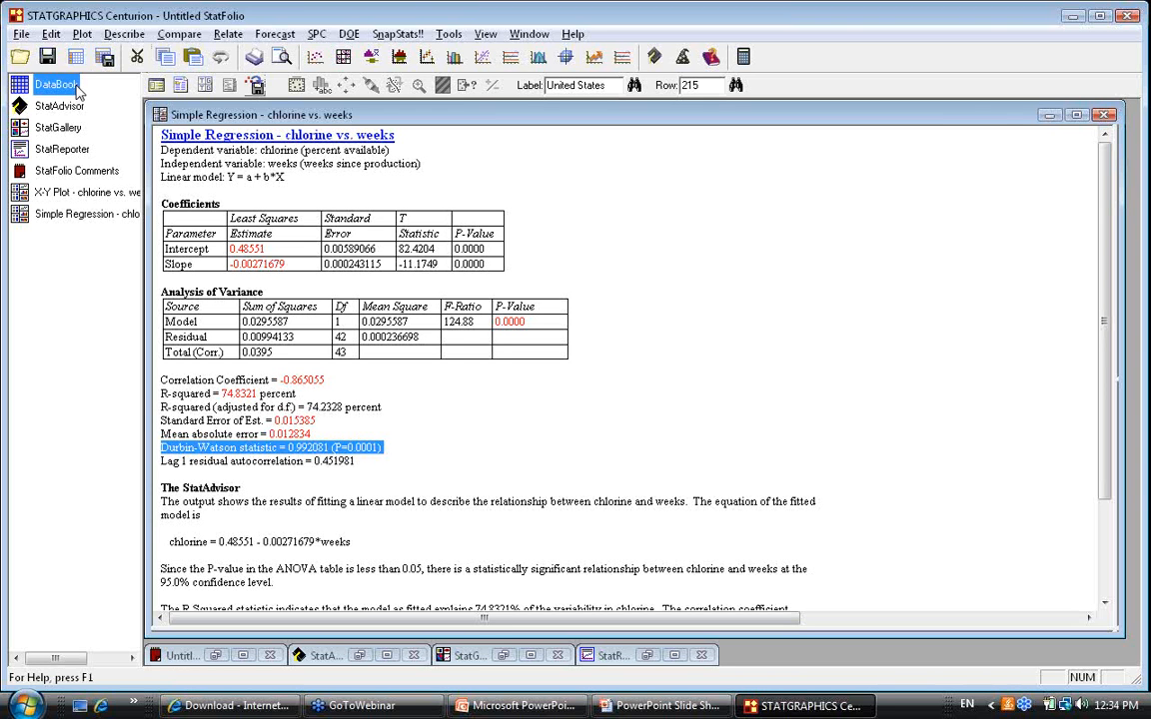
double_click(77, 88)
click(329, 185)
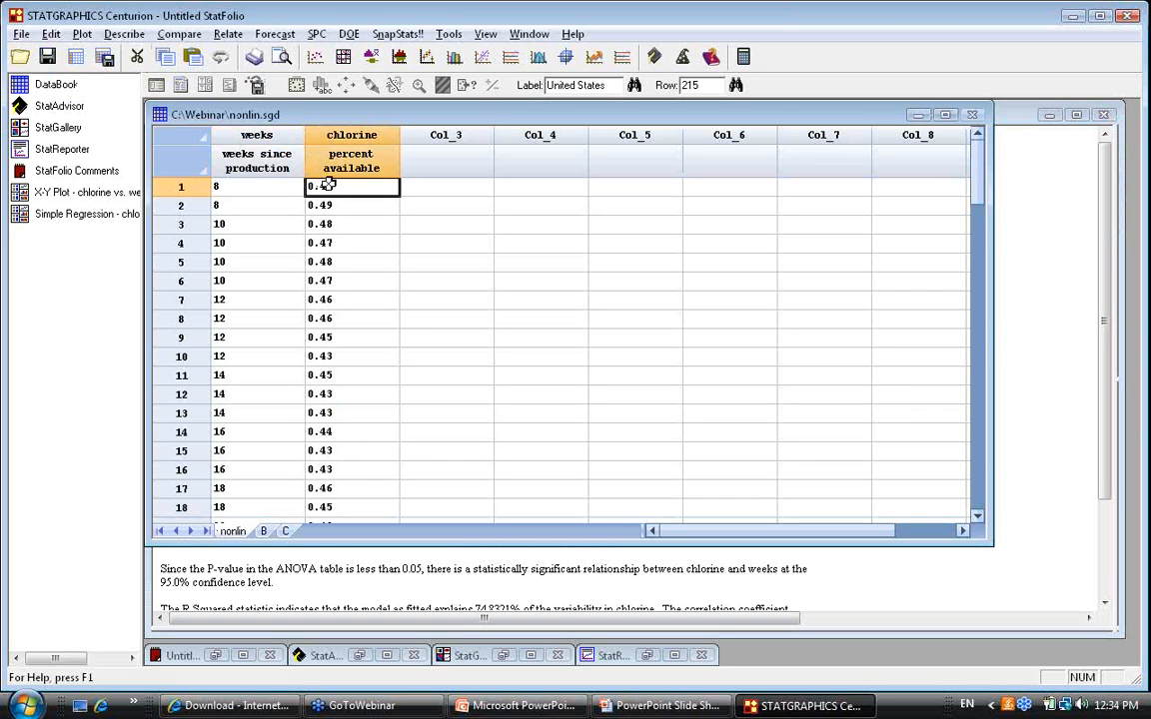
key(Down)
key(Down)
key(Down)
key(Down)
key(Down)
key(Down)
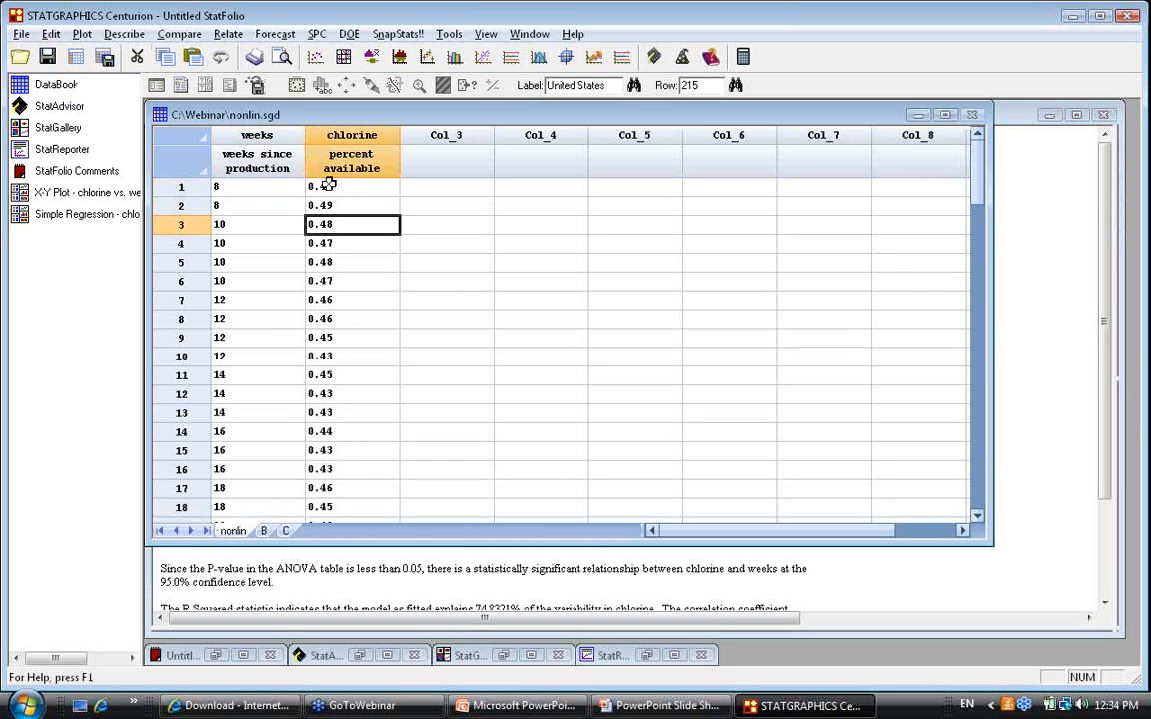
key(Down)
key(Down)
key(Down)
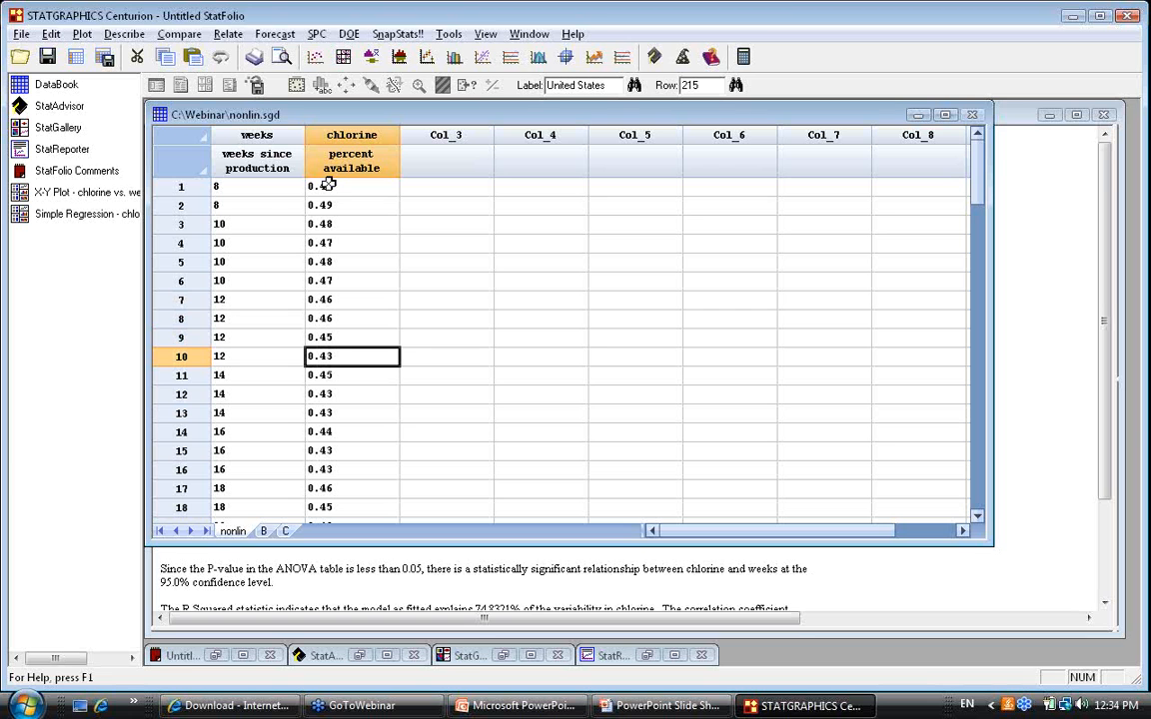
key(Down)
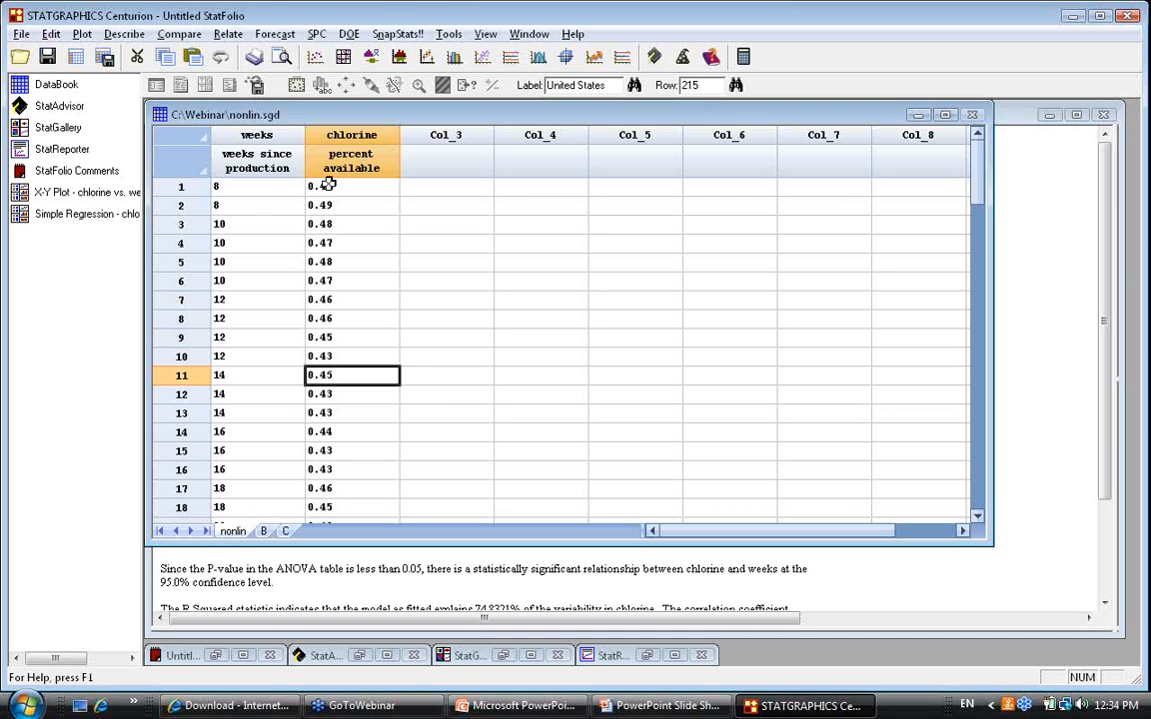
key(Down)
key(Down)
key(Up)
key(Up)
key(Up)
key(Up)
key(Up)
key(Up)
key(Up)
key(Up)
key(Up)
key(Up)
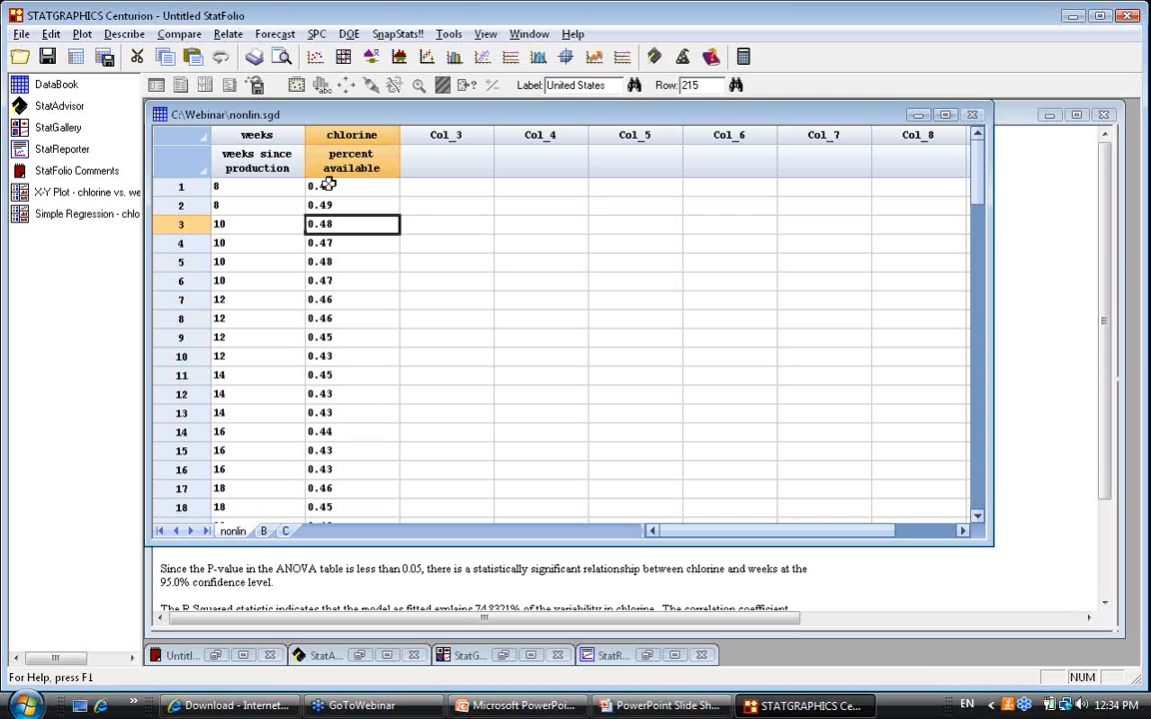
key(Down)
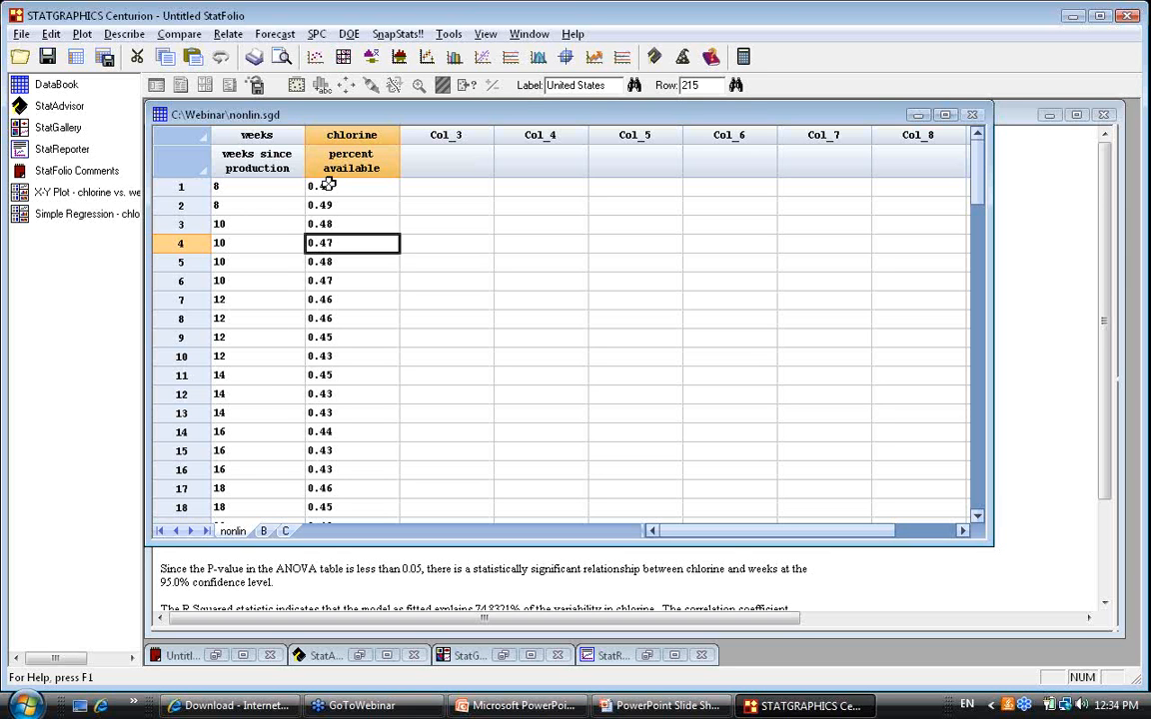
- Highlight the Durbin-Watson P-value in the Simple Regression summary and enlarge the Residual Plot
click(1035, 182)
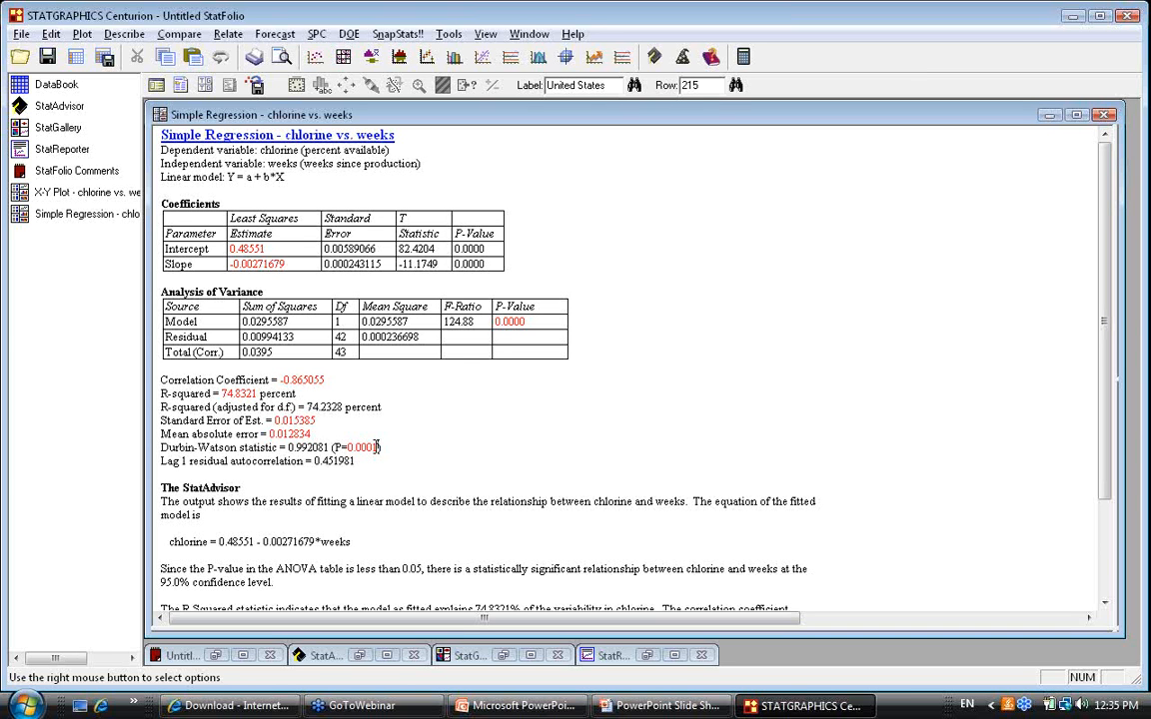
drag(377, 446, 348, 441)
double_click(316, 405)
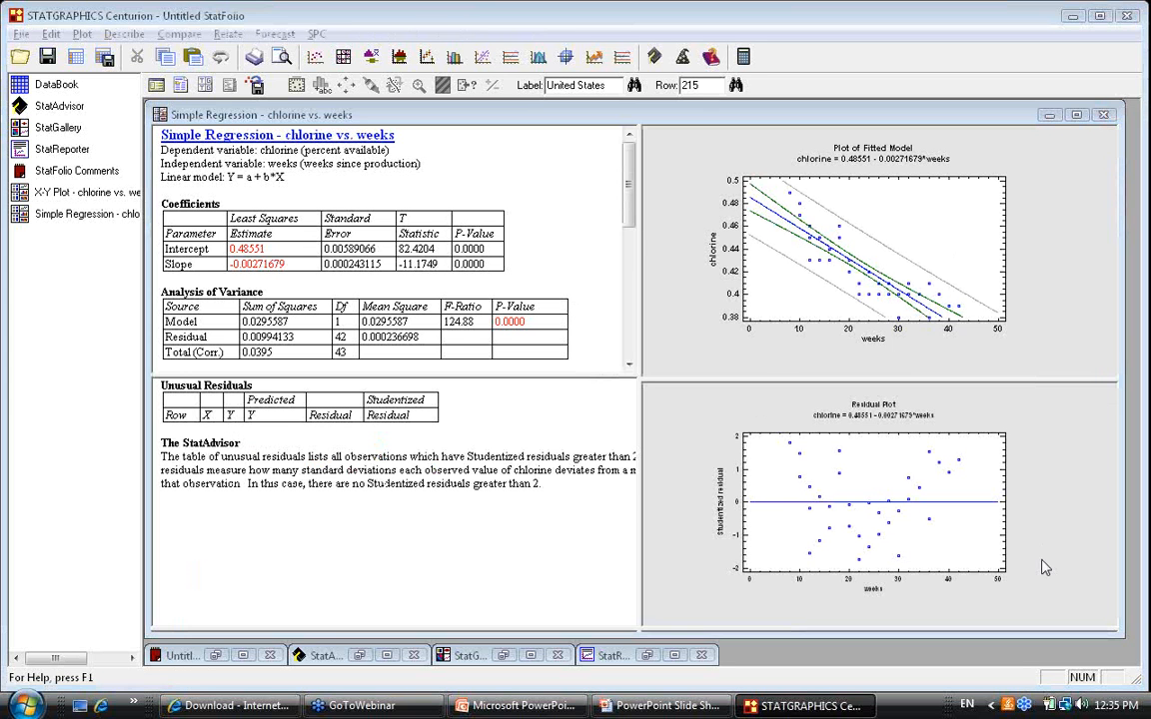
double_click(956, 487)
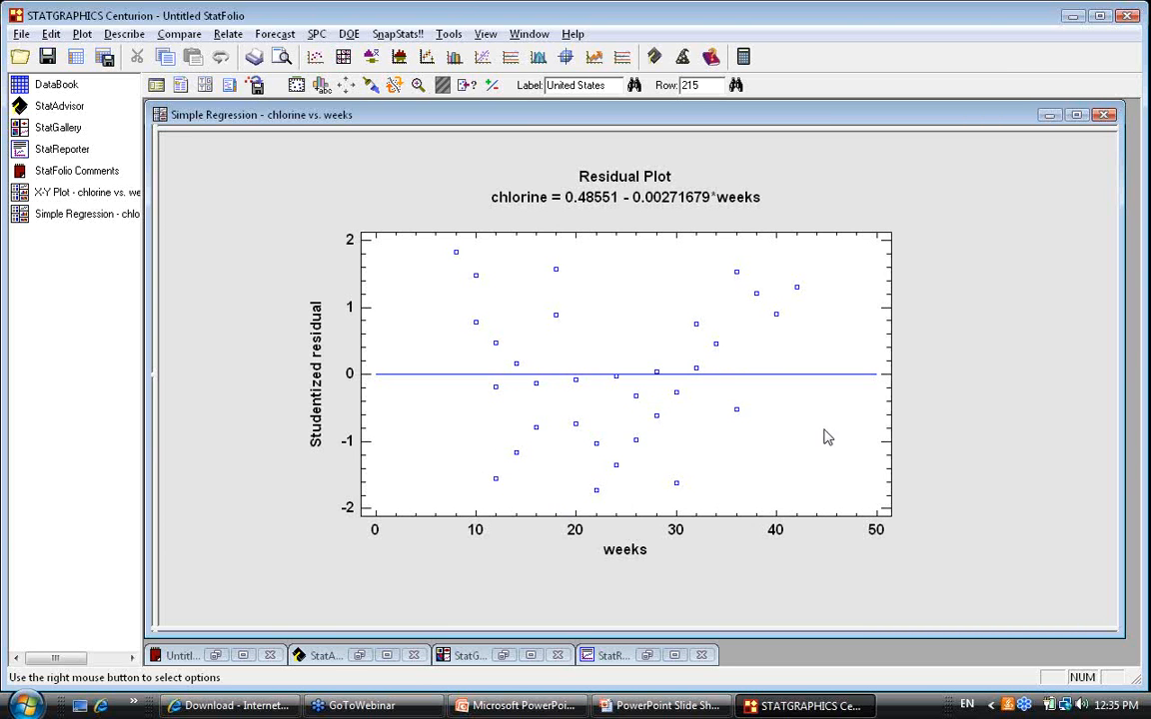
- Enlarge the Plot of Fitted Model and remove the confidence limits from it, keeping the prediction limits
double_click(952, 380)
double_click(910, 314)
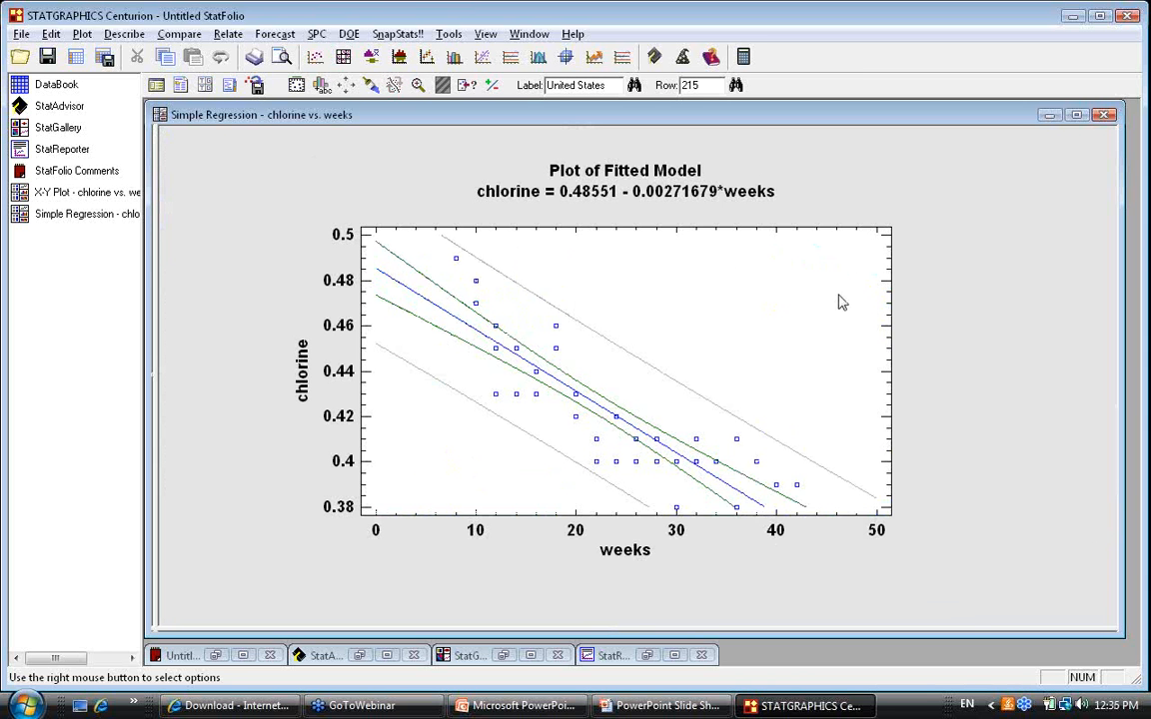
right_click(709, 259)
click(745, 242)
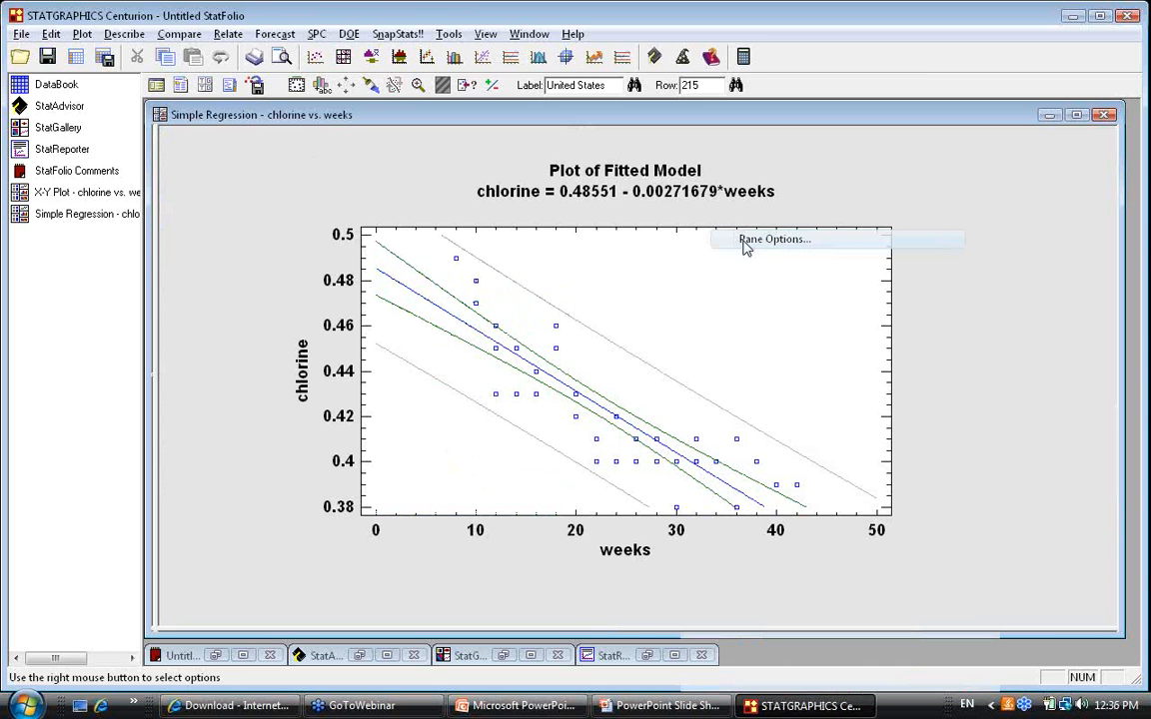
click(527, 367)
click(658, 247)
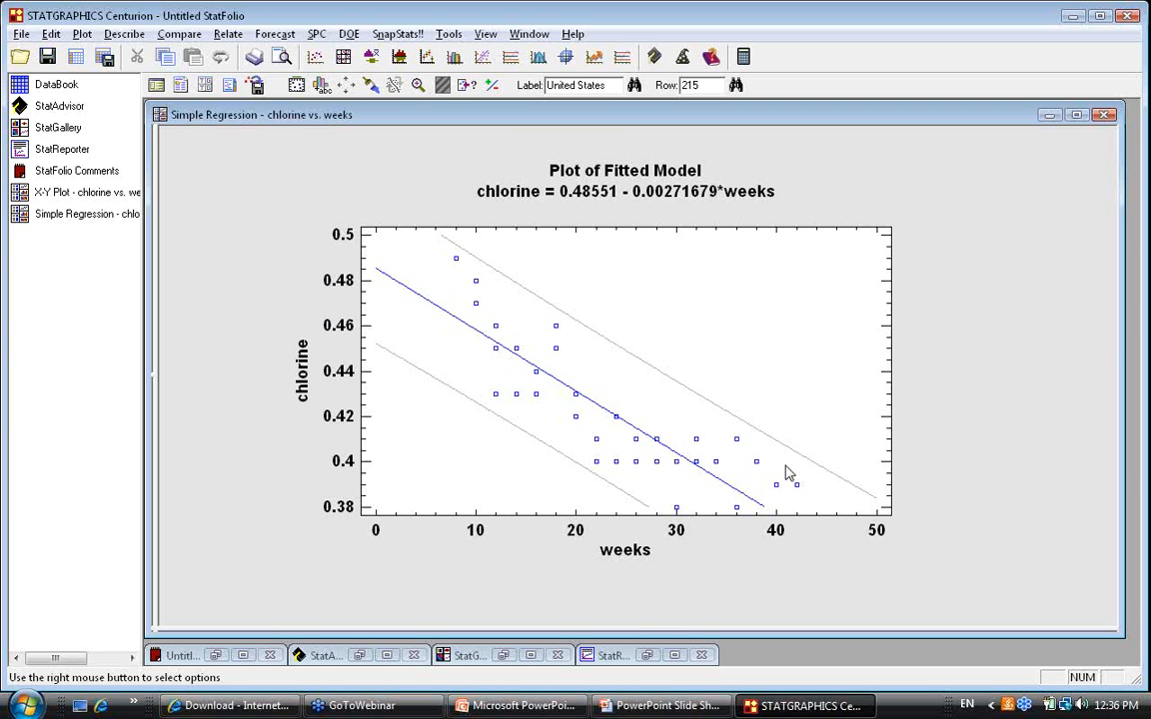
- Review the enlarged regression summary and return to the enlarged Plot of Fitted Model
double_click(715, 380)
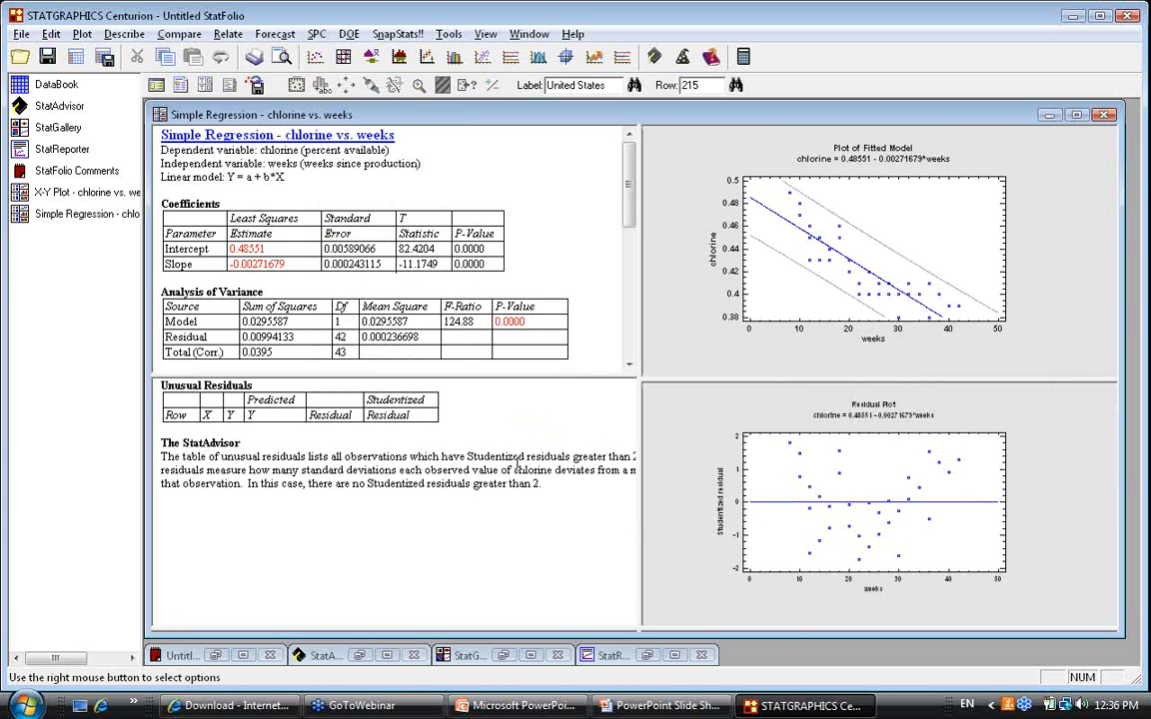
double_click(460, 341)
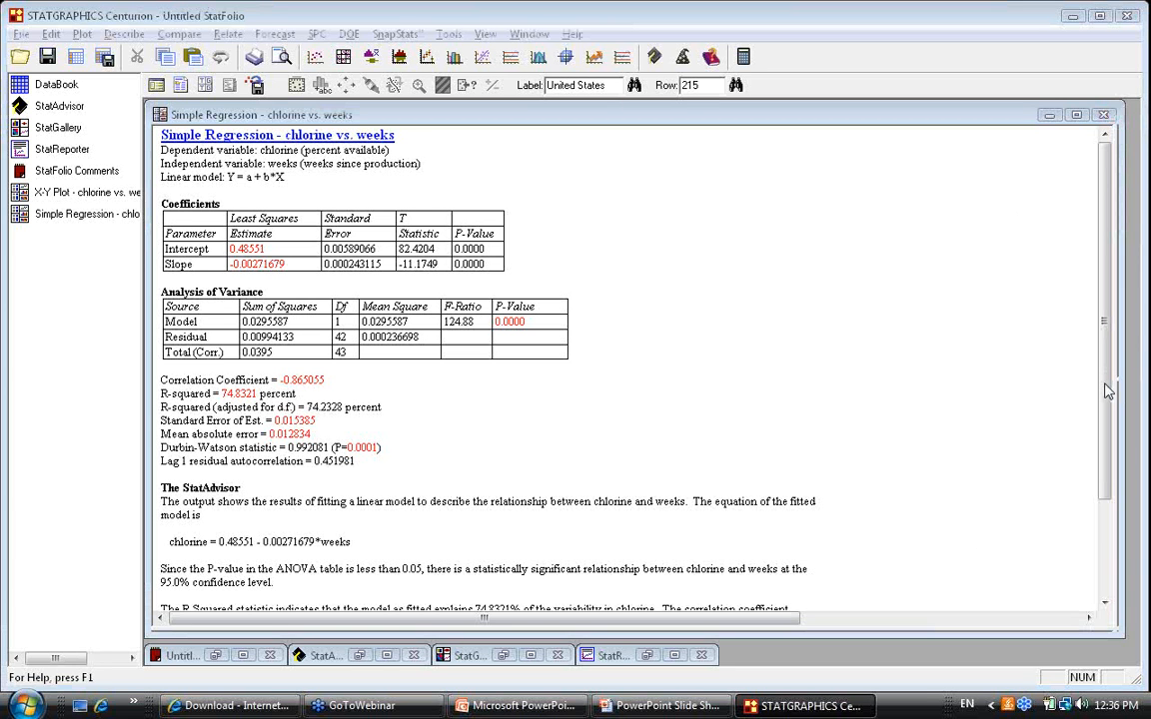
double_click(567, 251)
double_click(718, 272)
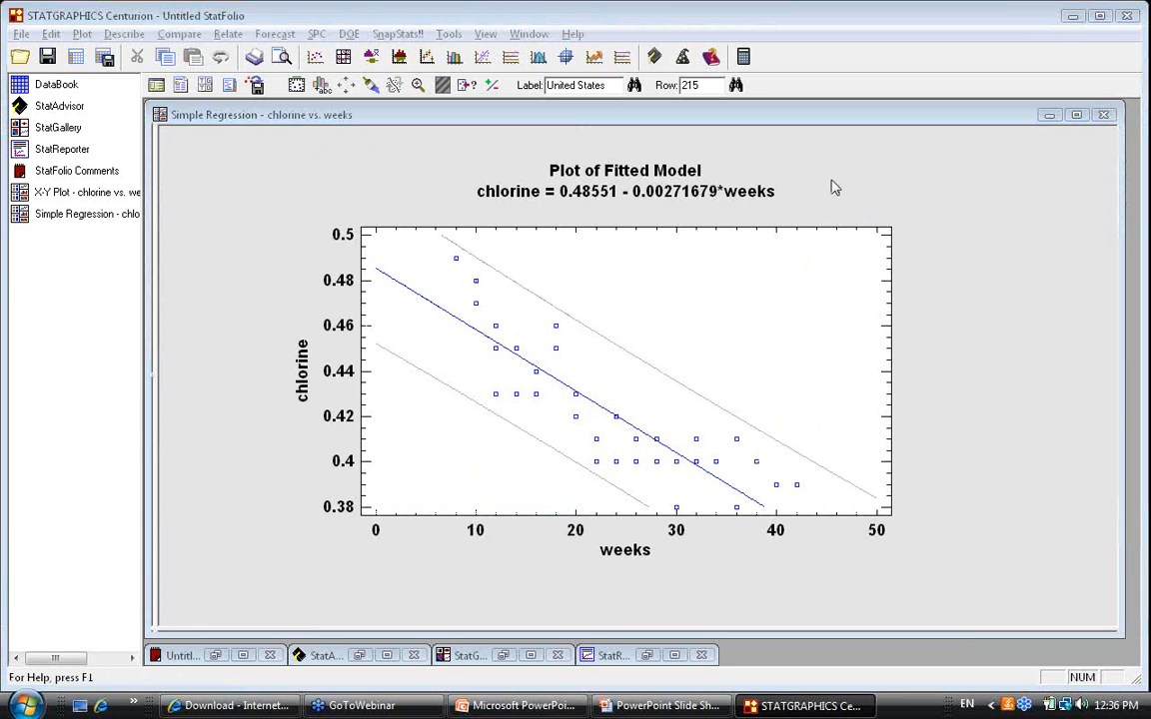
- Set the type of limits on the Plot of Fitted Model to Lower Bound
right_click(826, 166)
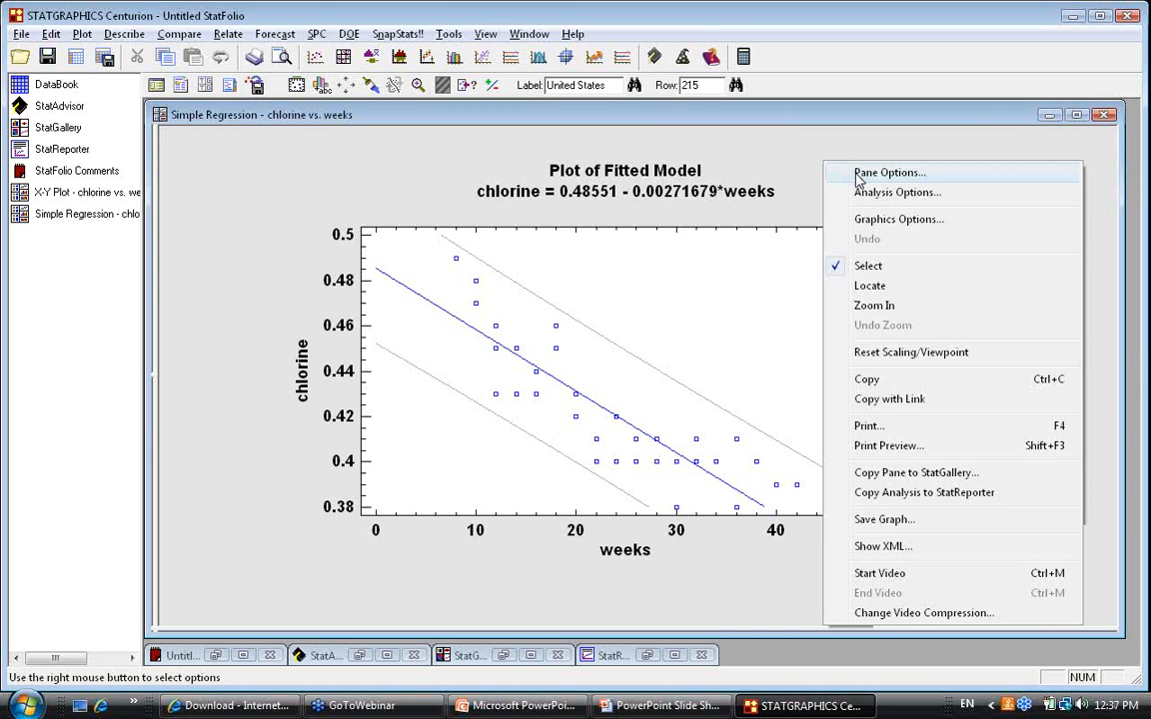
click(857, 178)
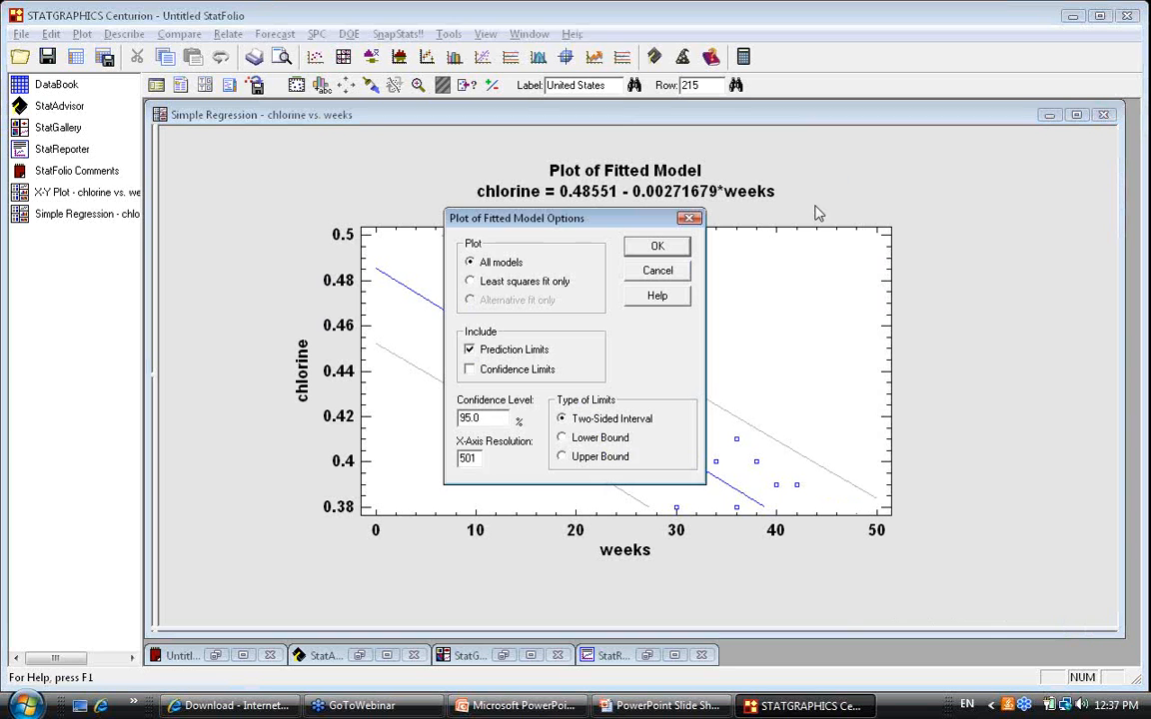
click(628, 441)
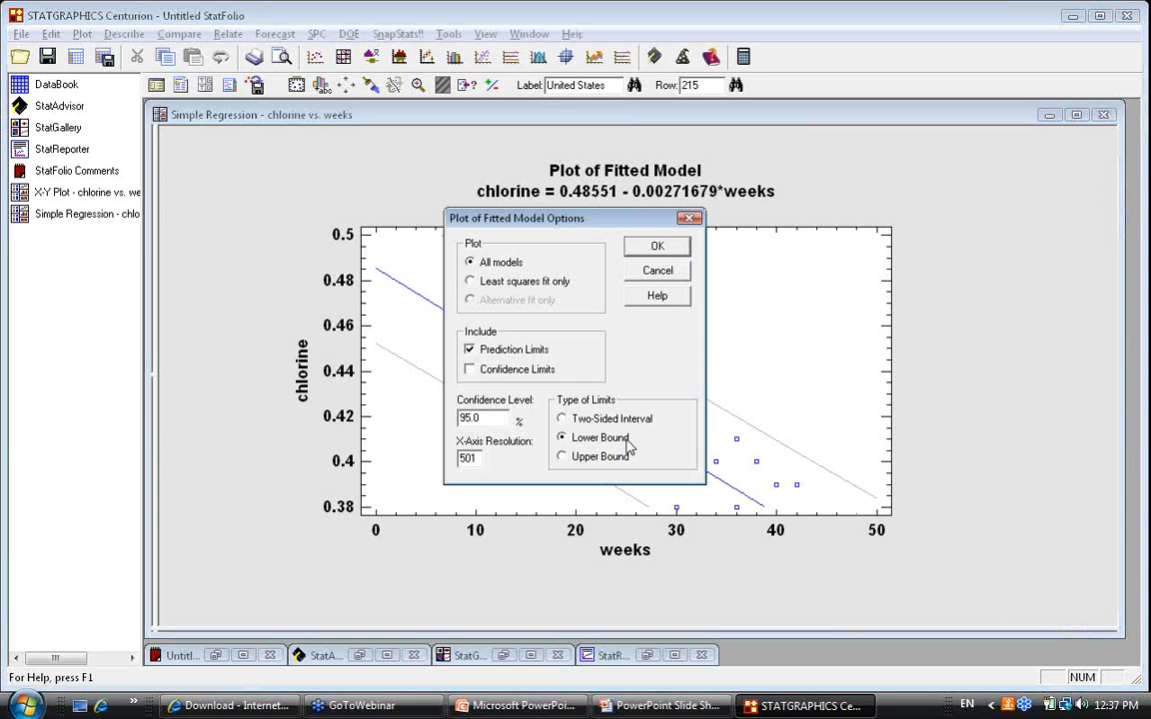
click(657, 246)
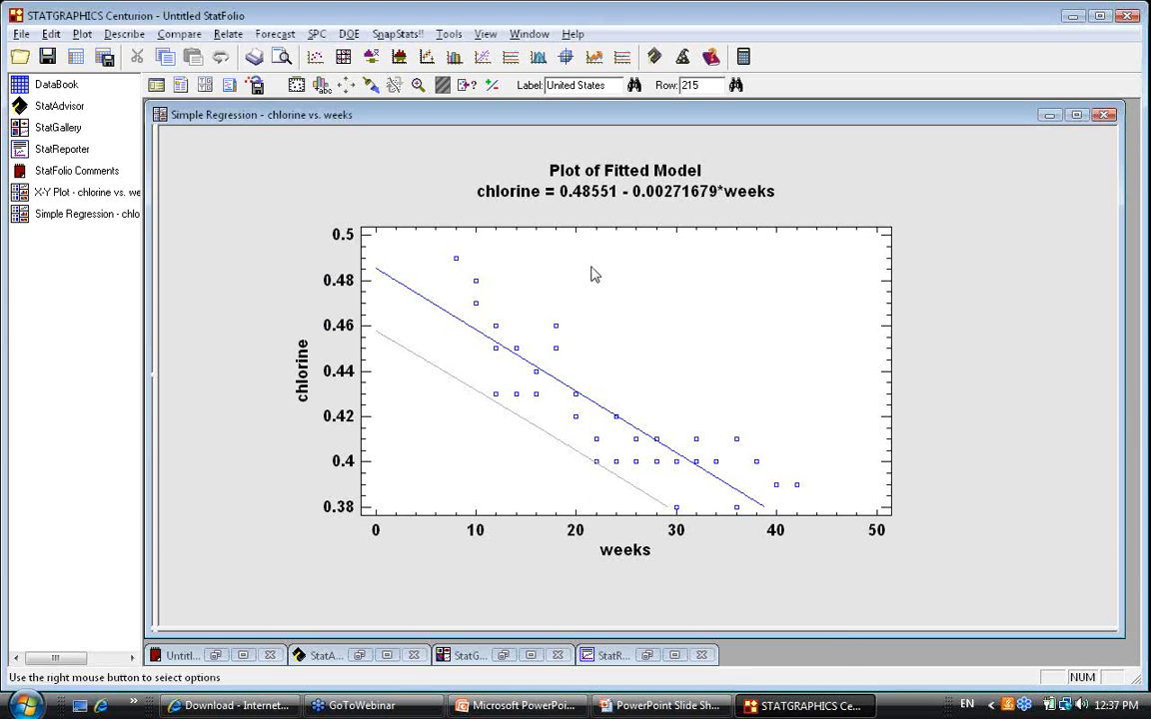
right_click(611, 228)
click(620, 240)
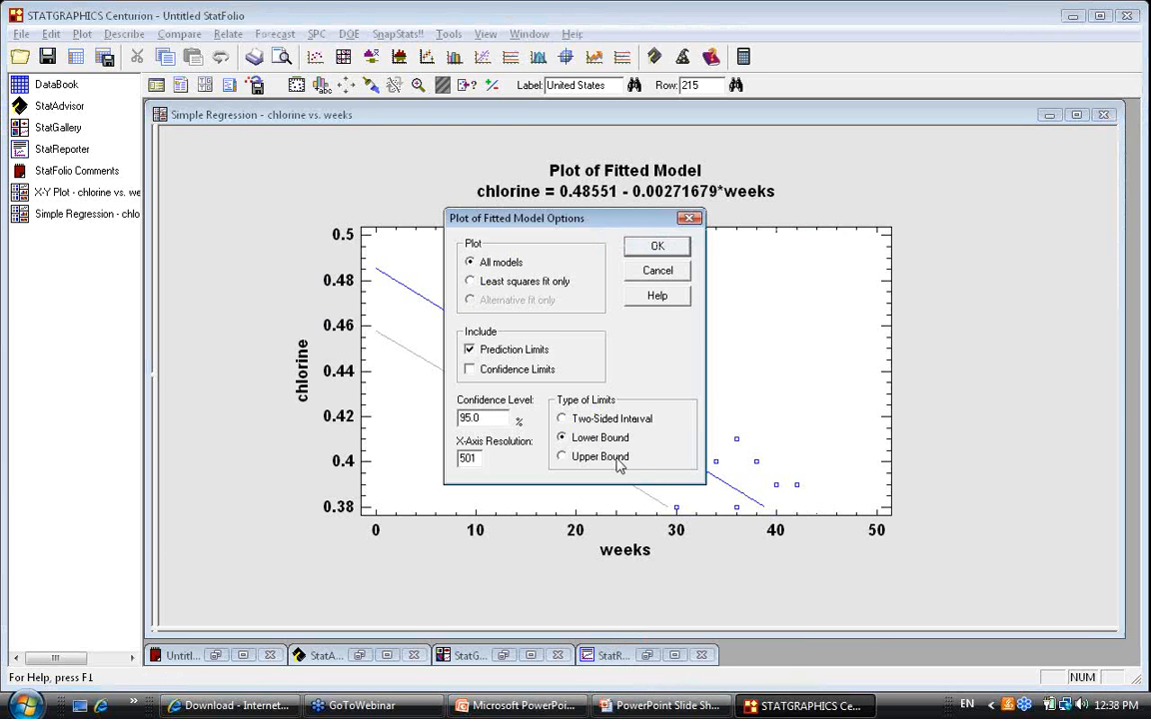
click(657, 271)
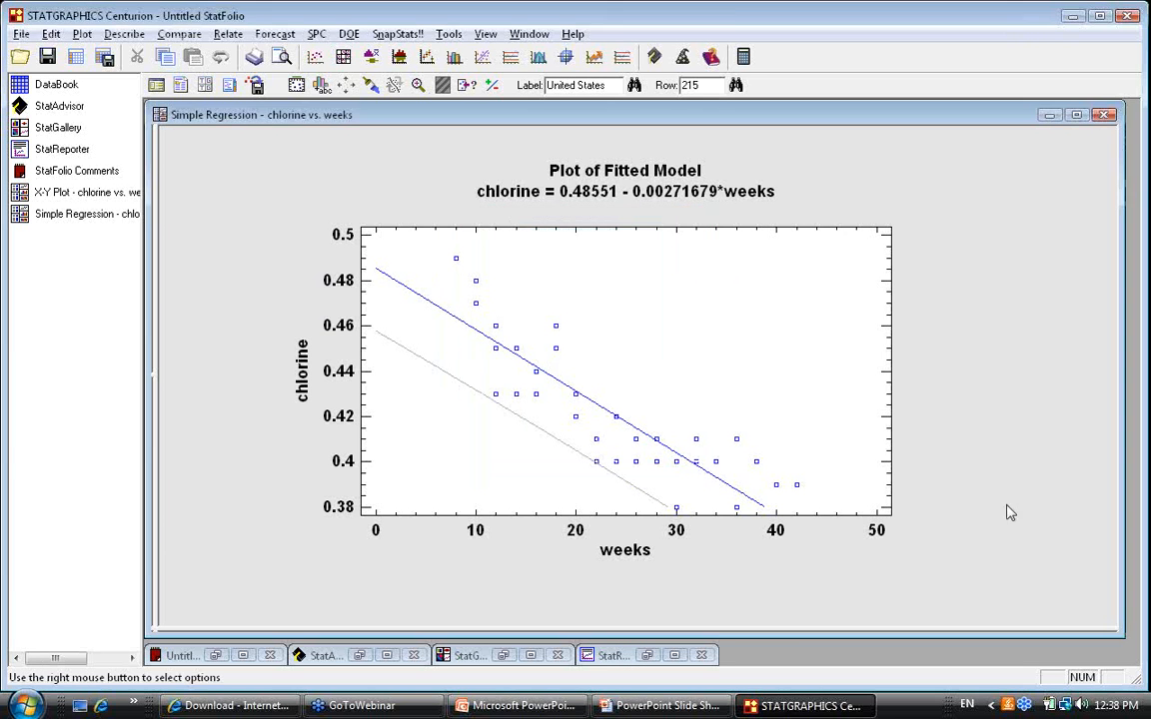
click(1017, 421)
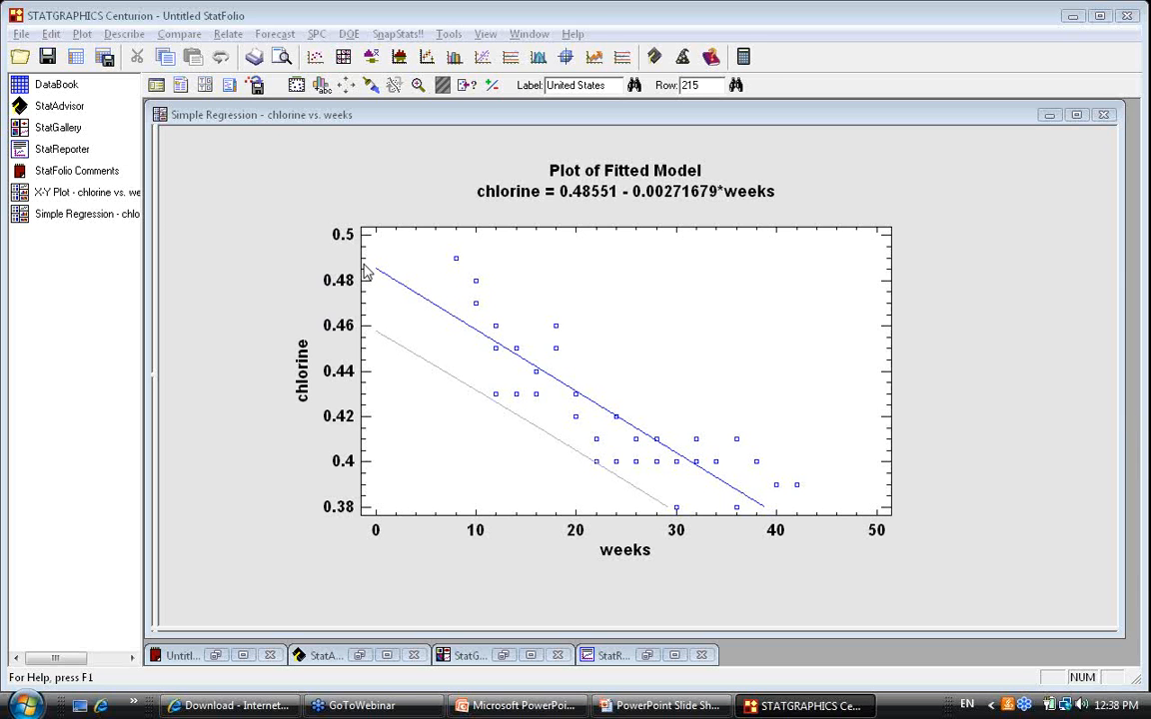
- Enlarge the Simple Regression summary in place of the plot and highlight the Durbin-Watson P-value
double_click(331, 244)
double_click(378, 293)
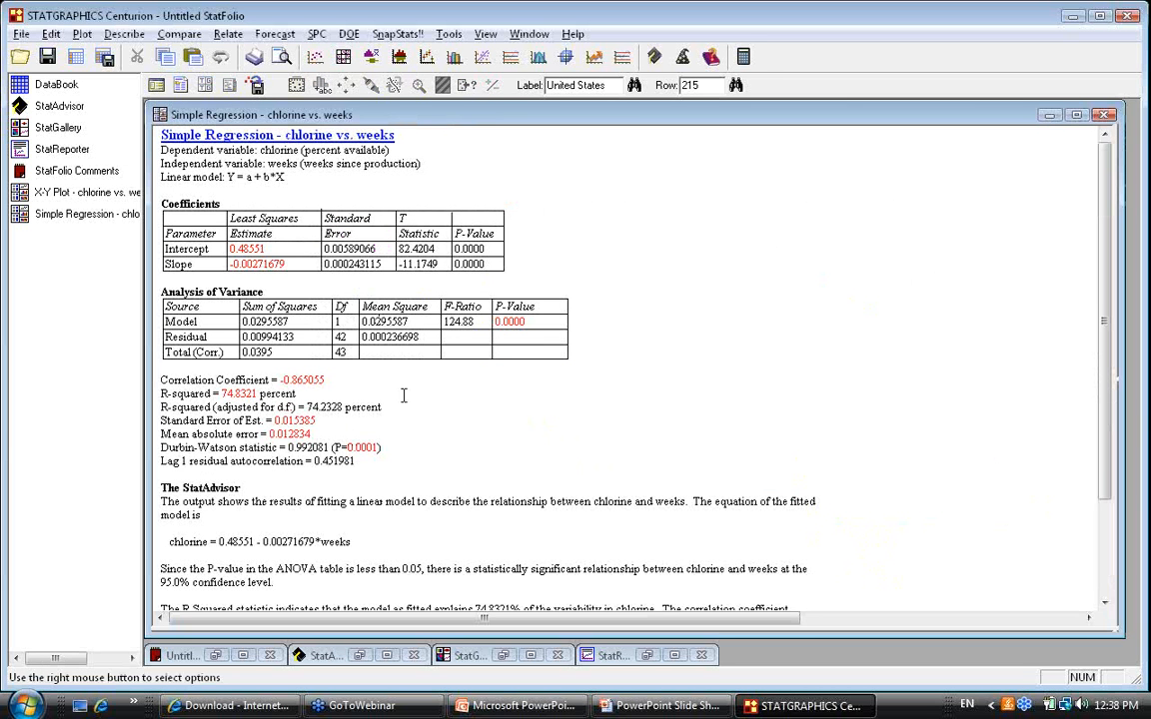
drag(380, 447, 350, 447)
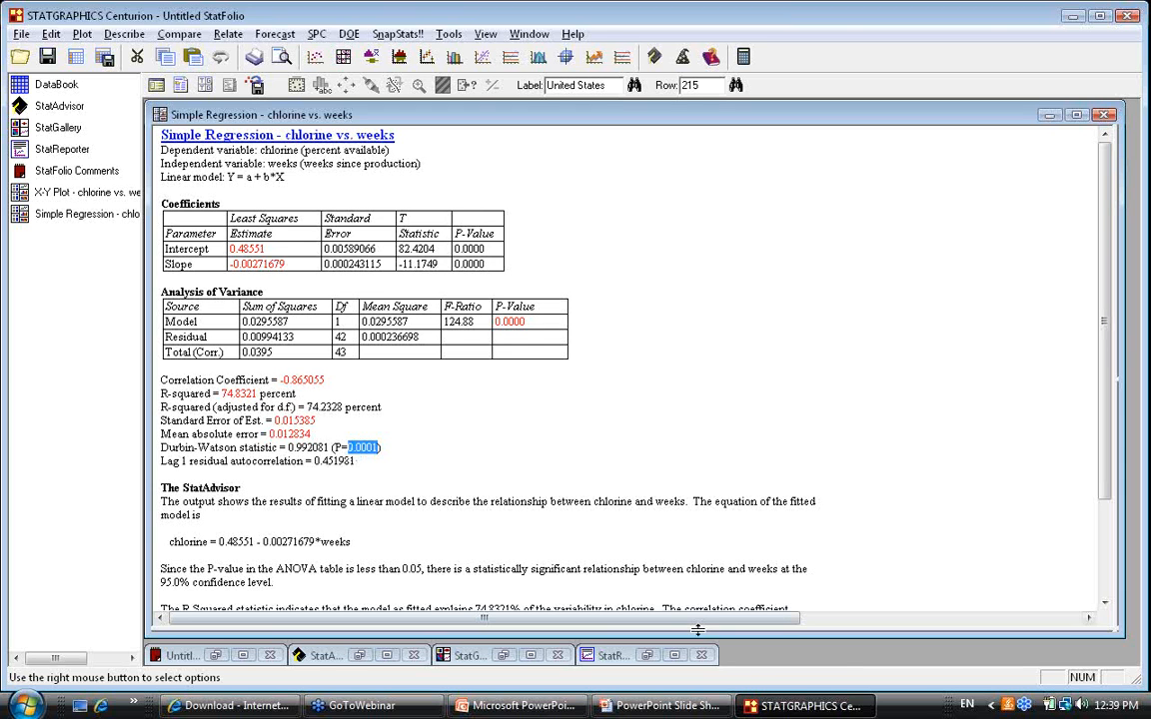
click(1122, 415)
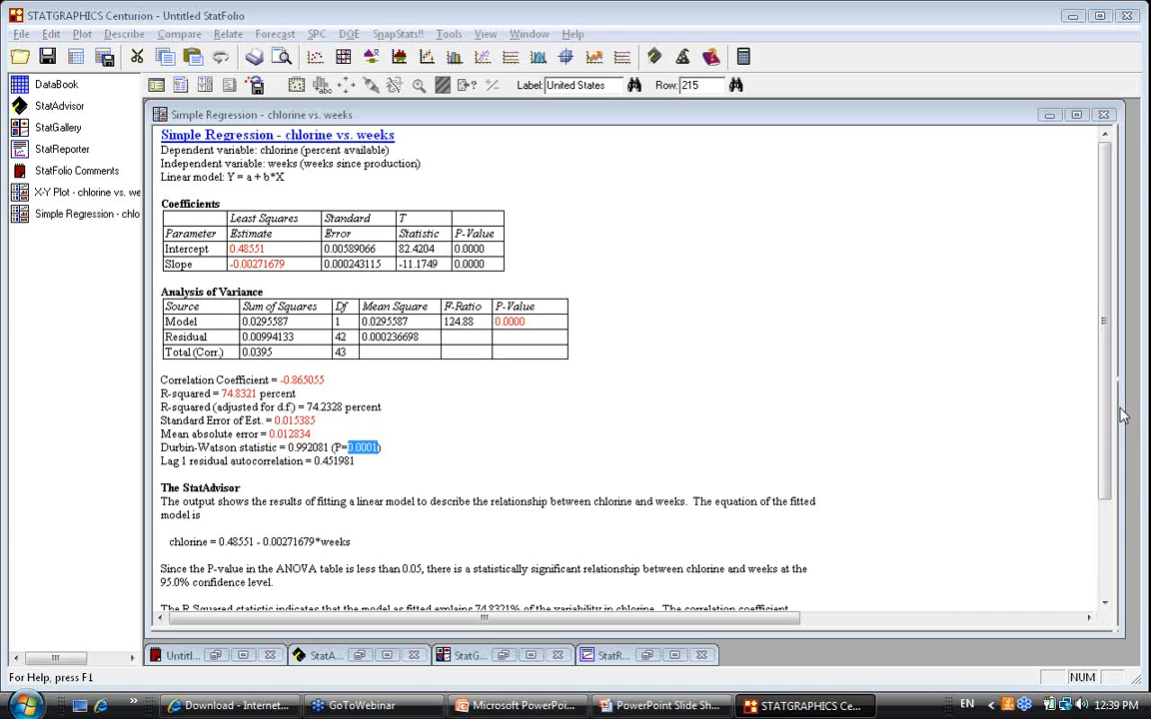
- Examine the weeks and chlorine columns in the nonlin.sgd data sheet and return to the regression summary
click(58, 88)
drag(250, 133, 385, 131)
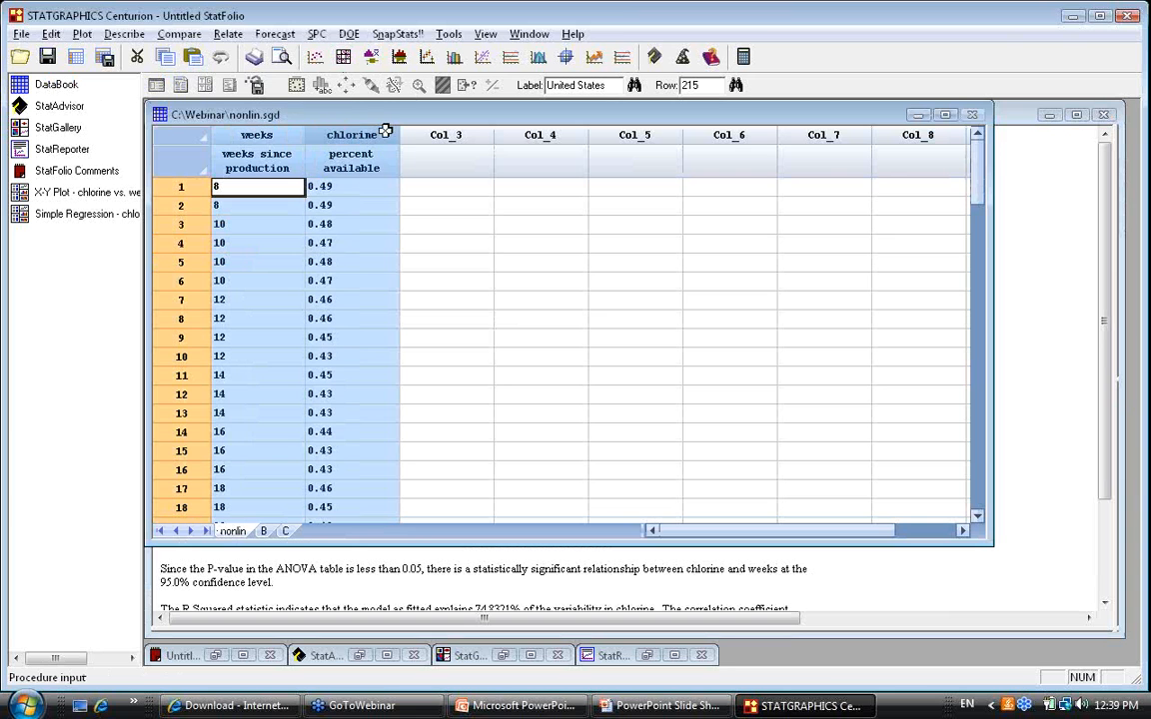
click(271, 135)
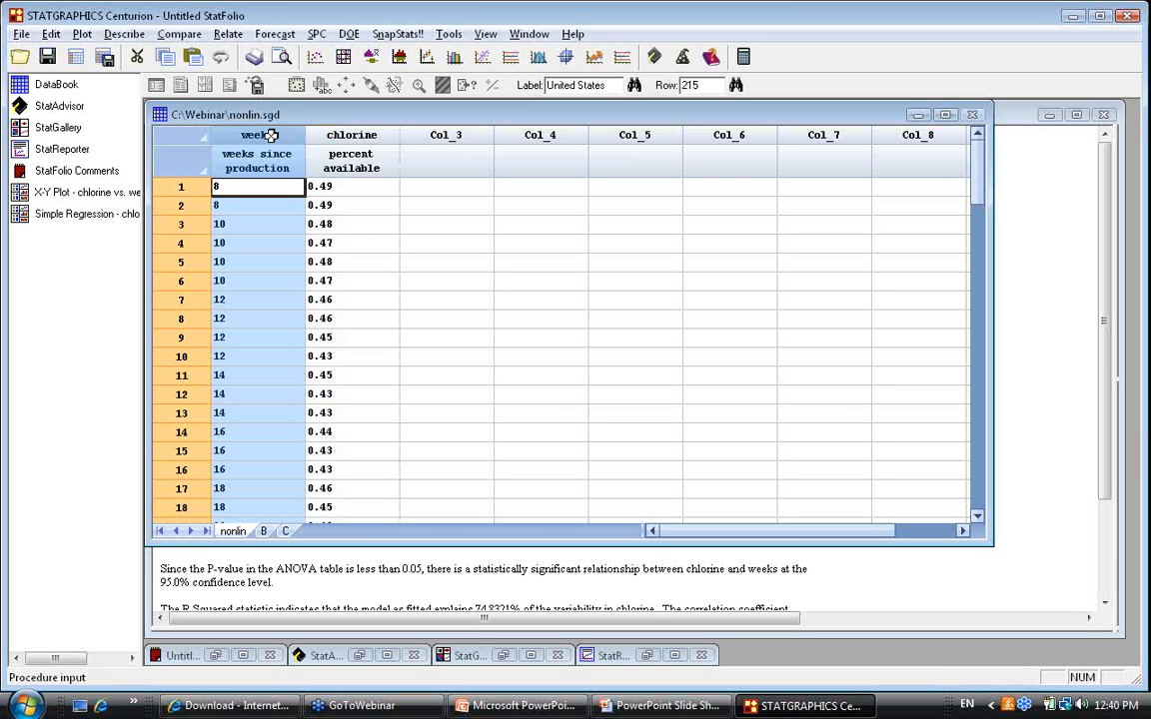
click(334, 135)
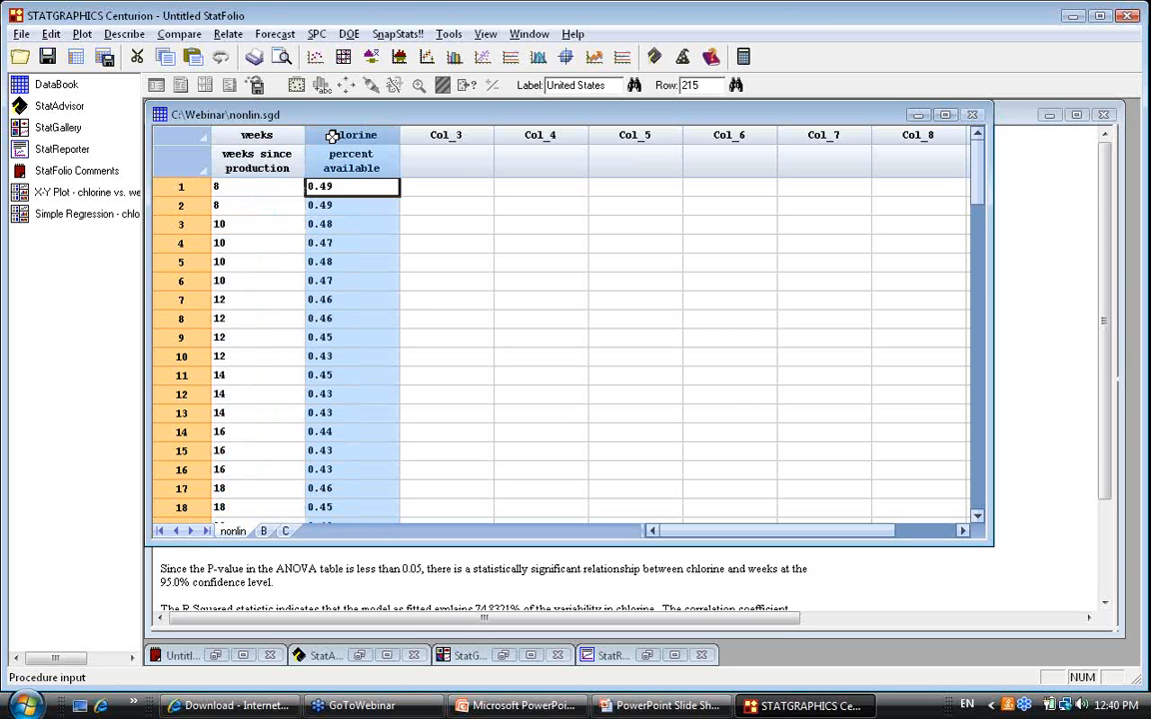
click(285, 132)
click(340, 136)
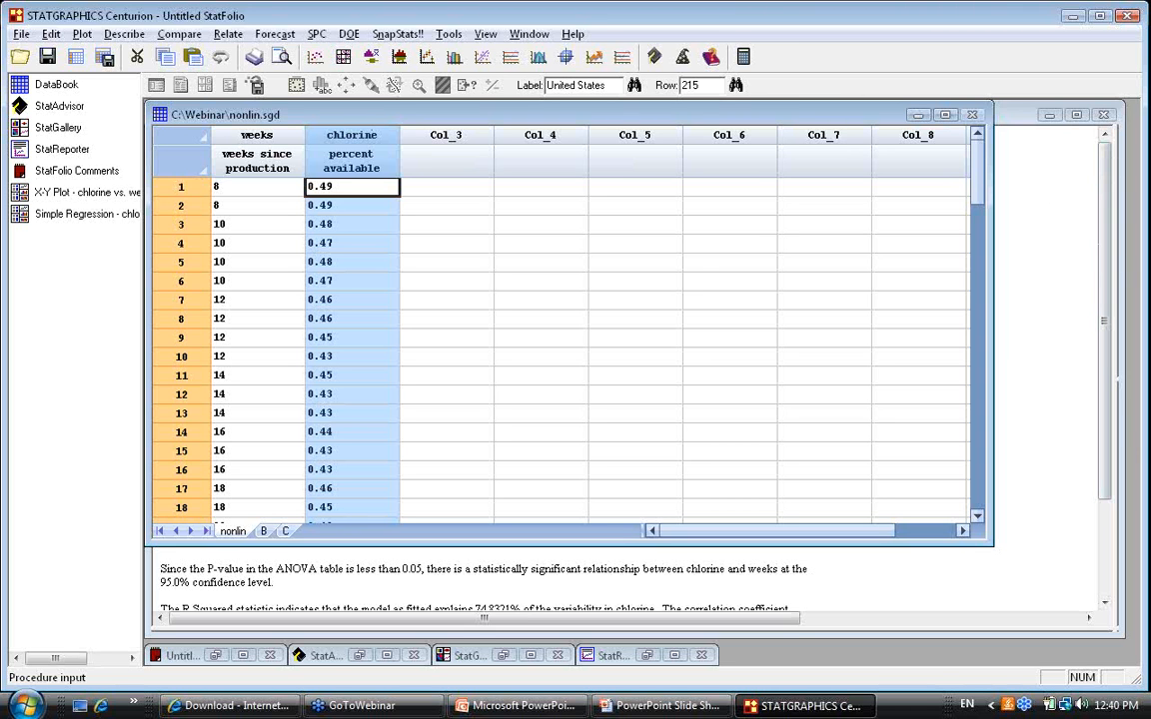
click(1118, 409)
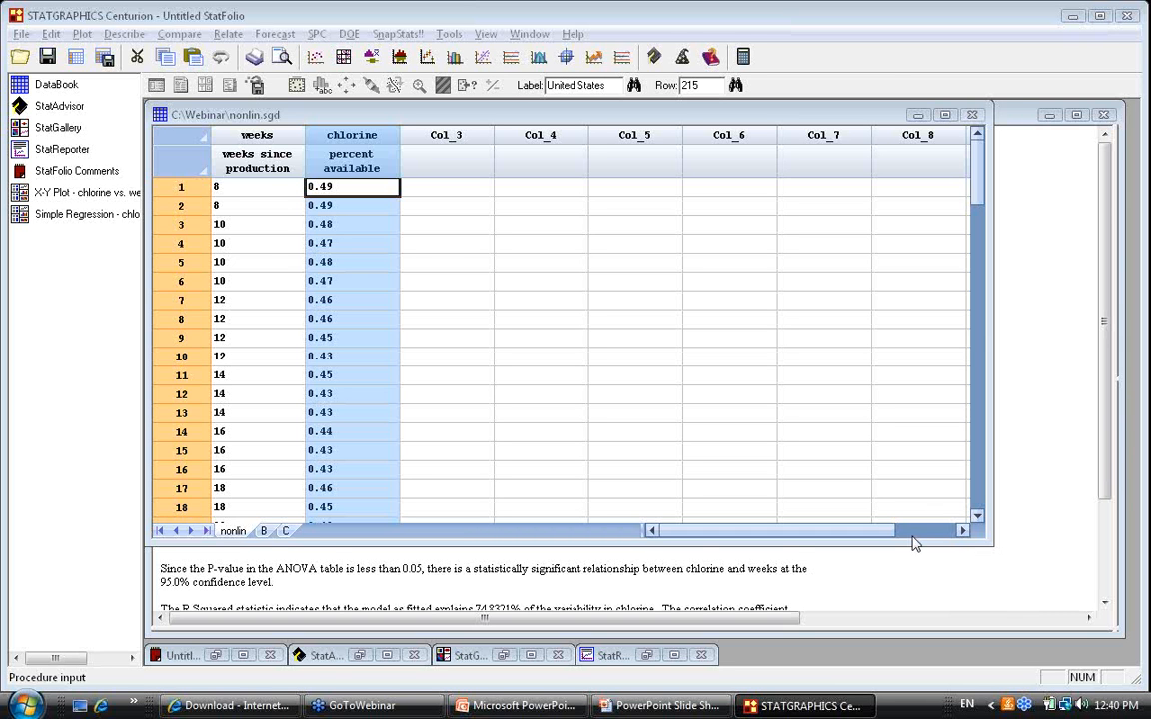
click(893, 561)
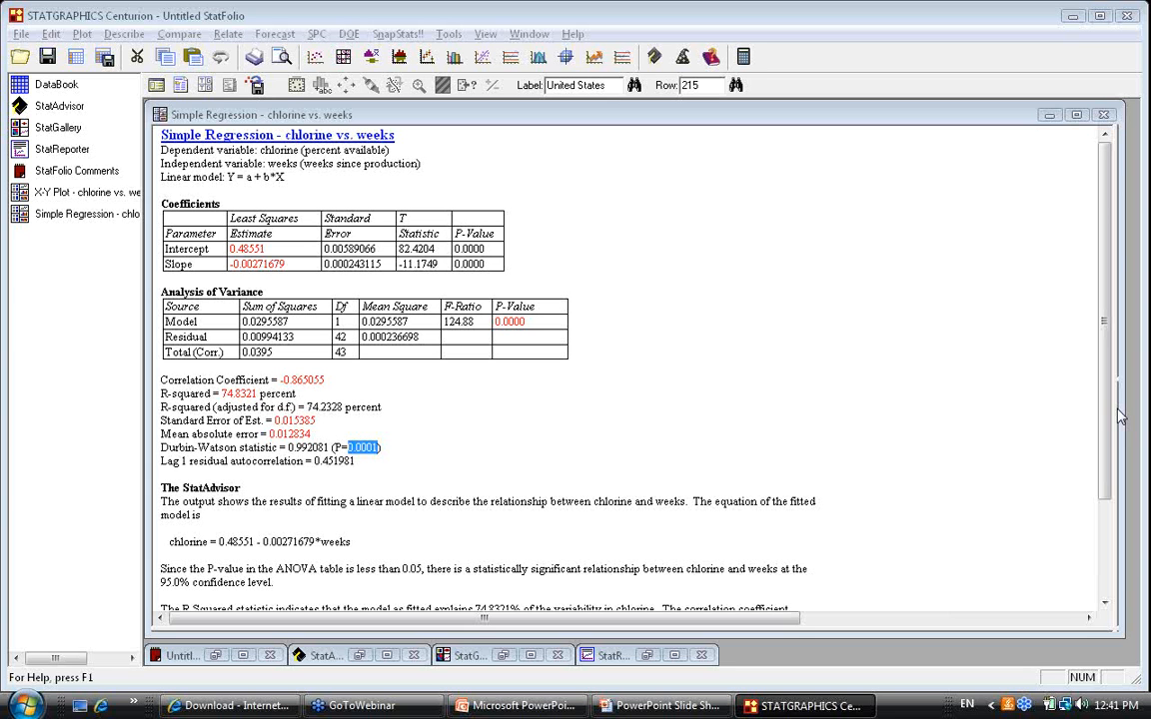
- Start a new StatFolio, discarding the simple regression one without saving it
click(22, 34)
click(496, 176)
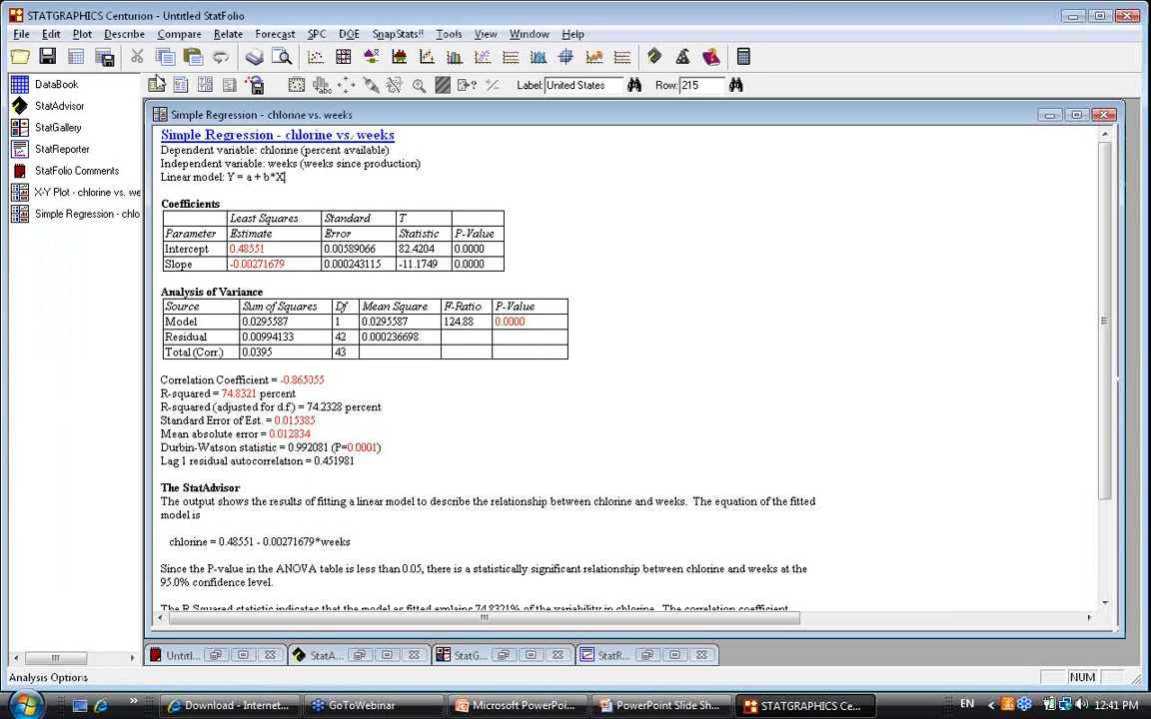
click(21, 35)
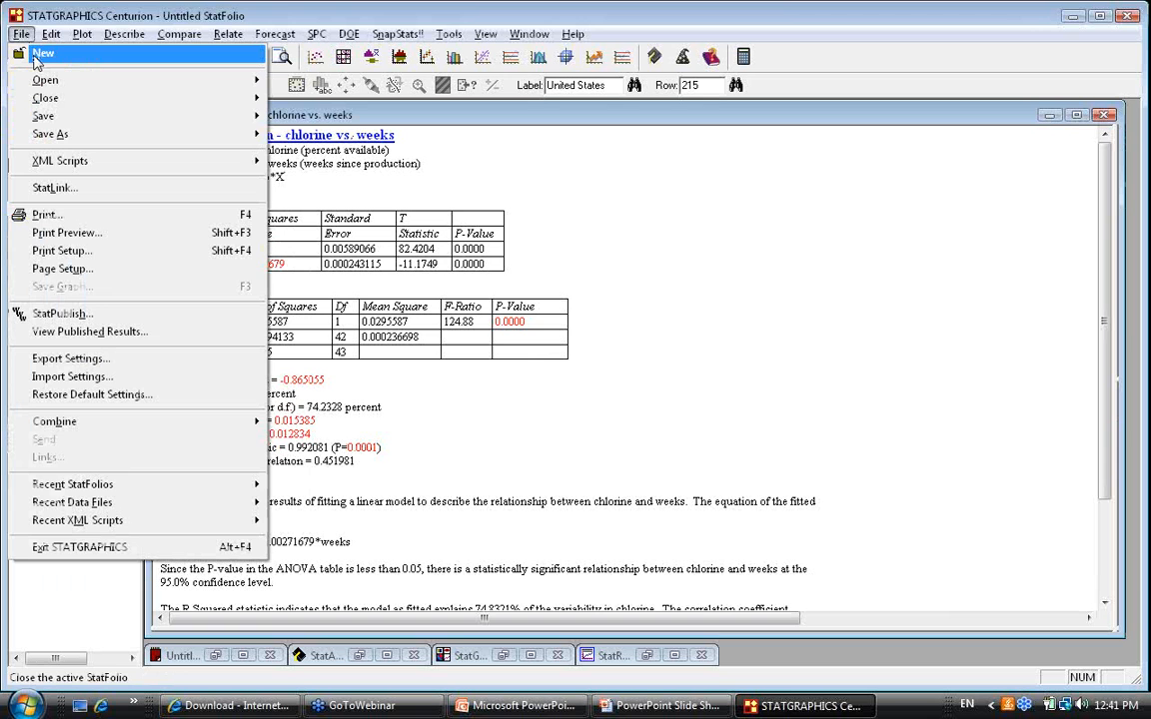
click(36, 55)
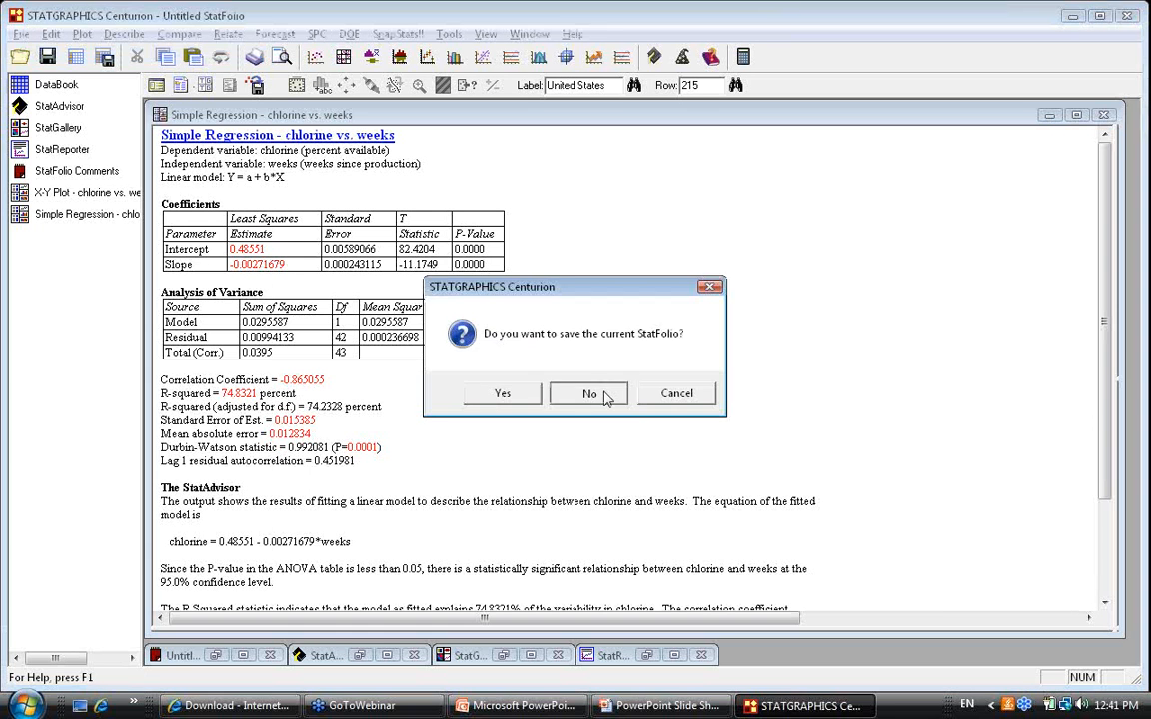
click(592, 394)
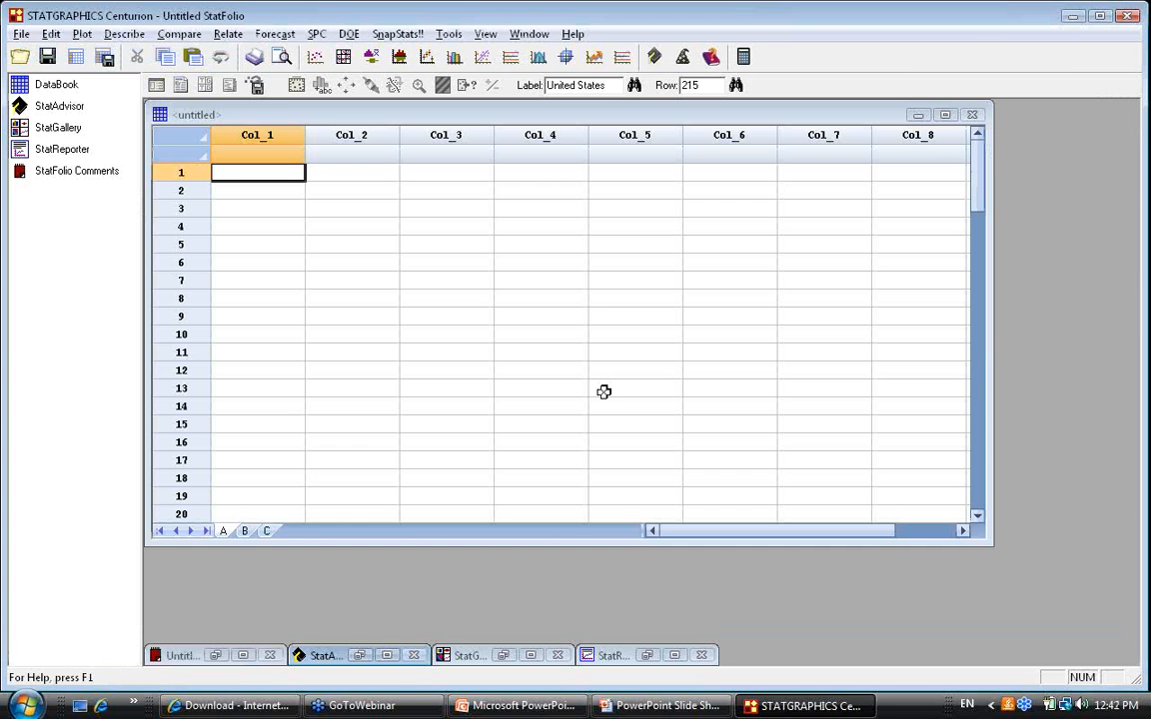
- Open the STATGRAPHICS data file birthweight.sgd from the Webinar folder
click(76, 58)
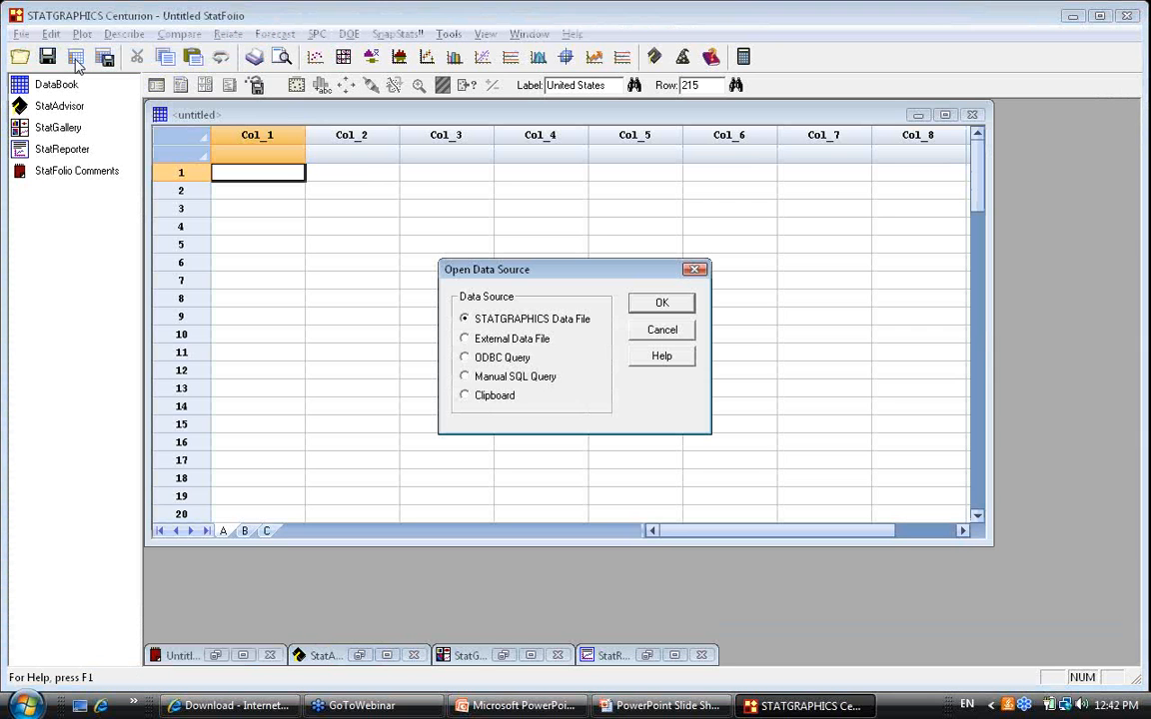
click(661, 303)
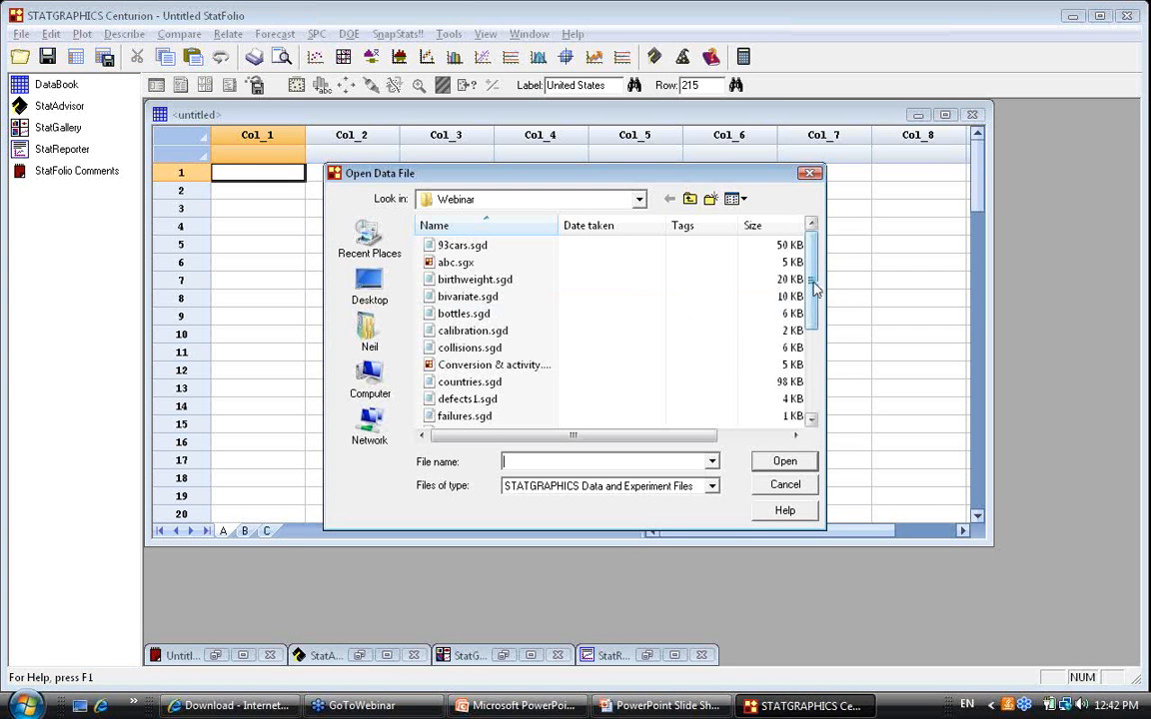
drag(814, 285, 815, 335)
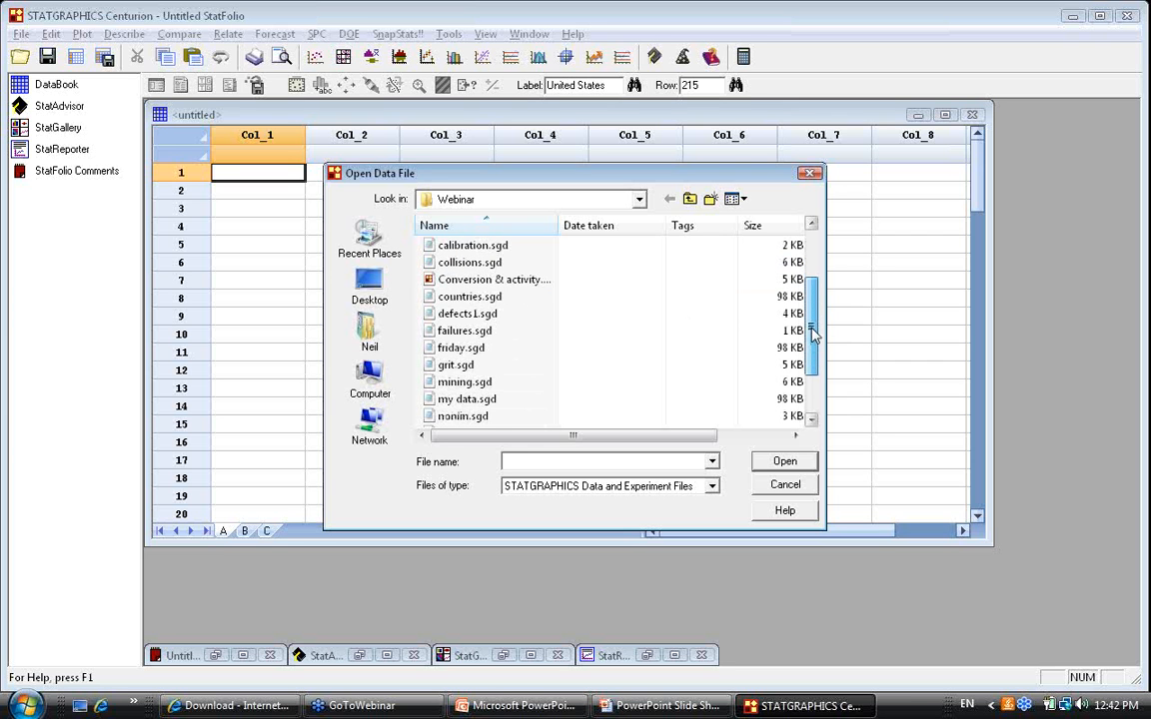
drag(814, 335, 815, 342)
scroll(599, 275, up, 2)
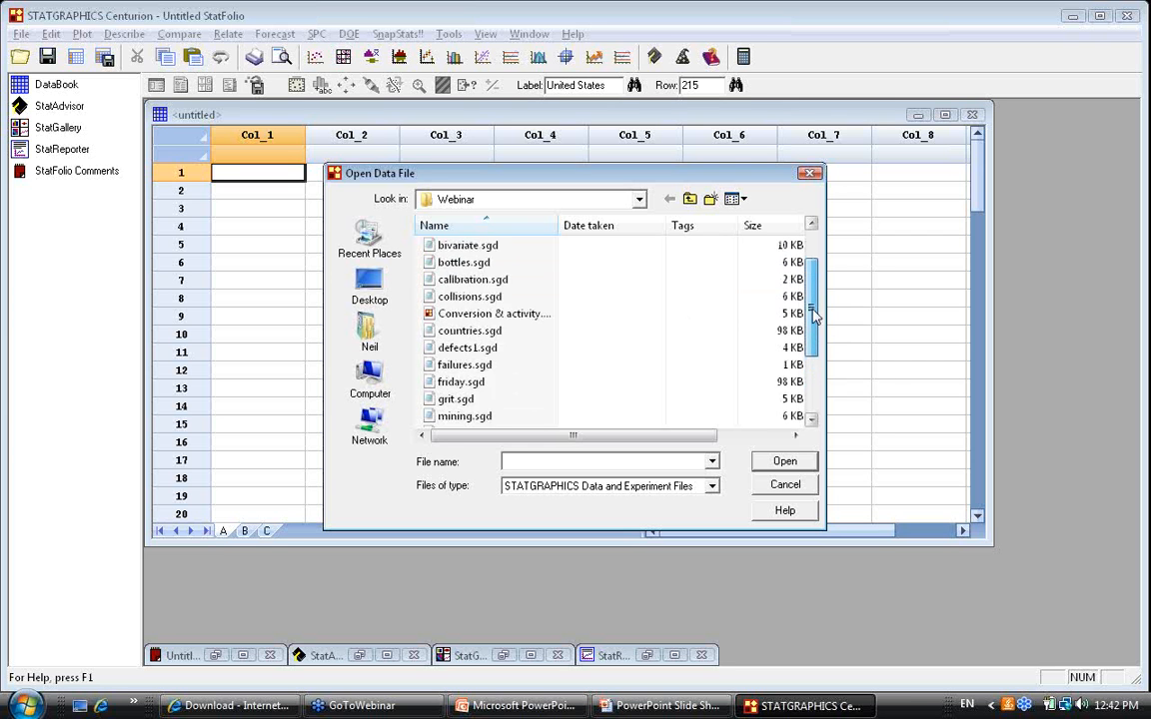
click(498, 247)
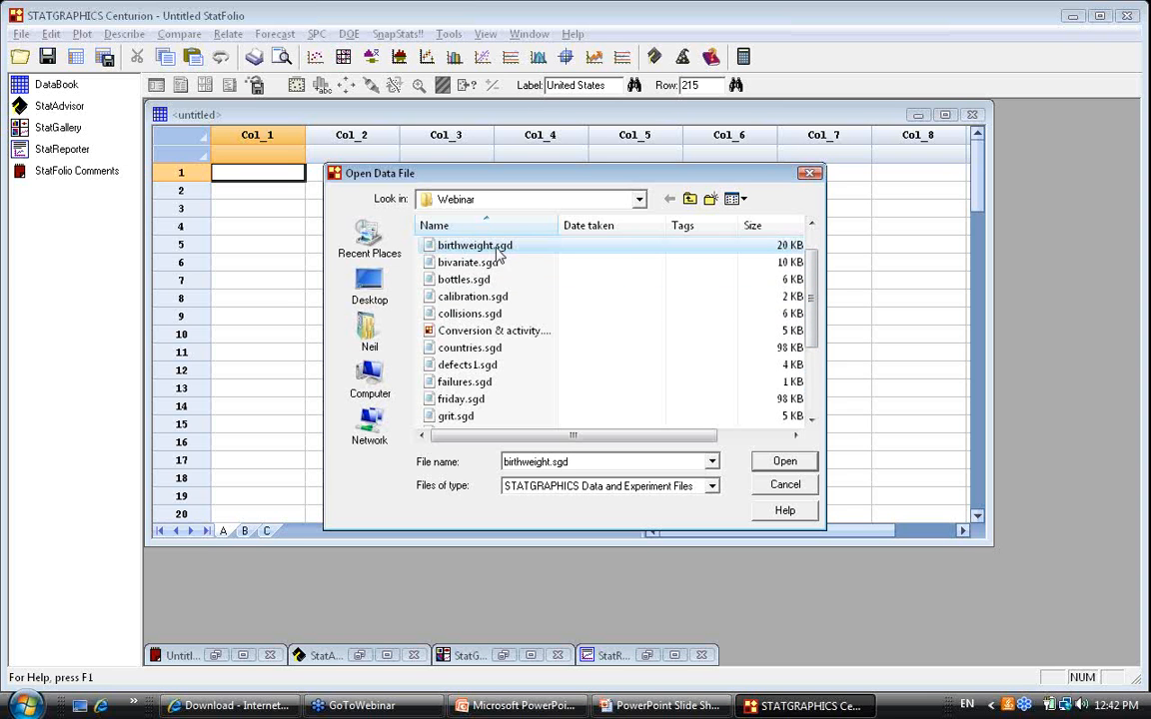
click(785, 461)
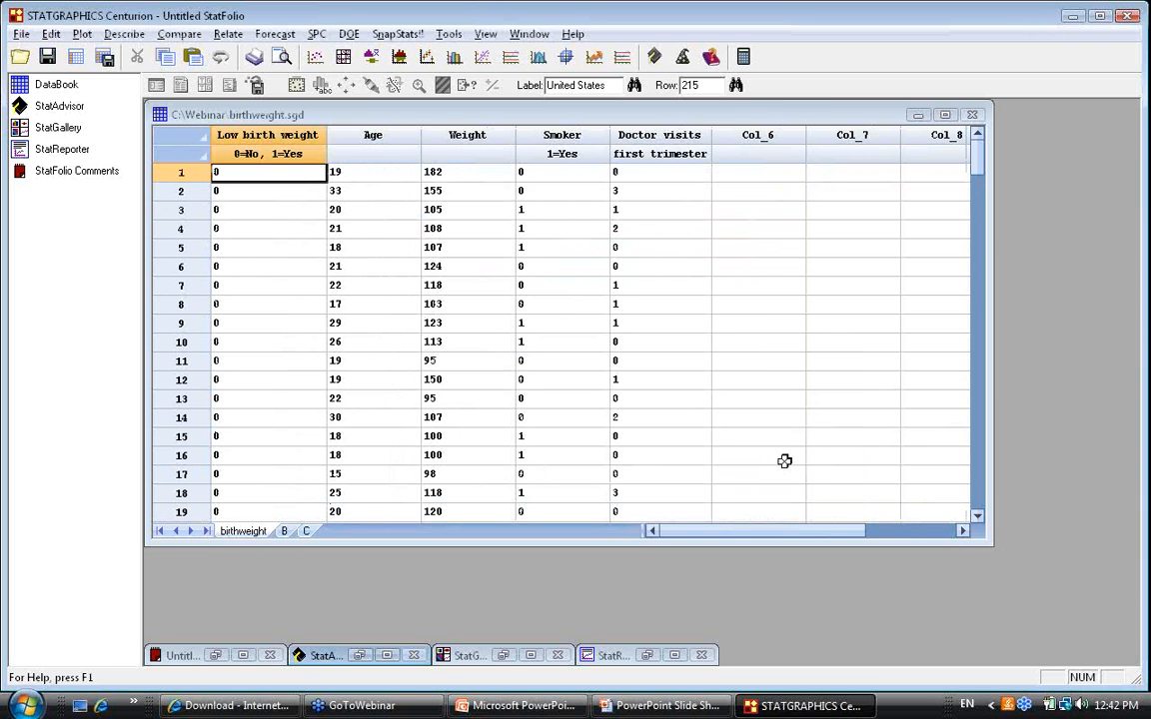
- Set up a Logistic Regression of Low birth weight with Age, Weight, Smoker and Doctor visits as quantitative factors
click(228, 34)
mouse_move(266, 89)
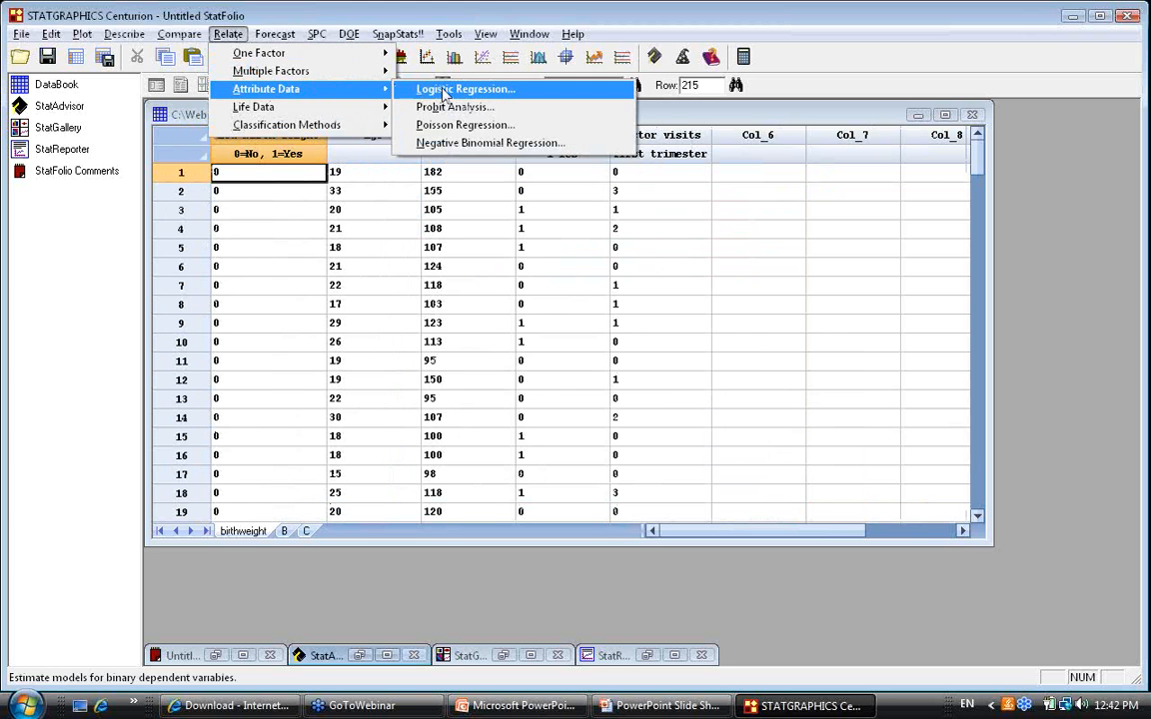
click(444, 90)
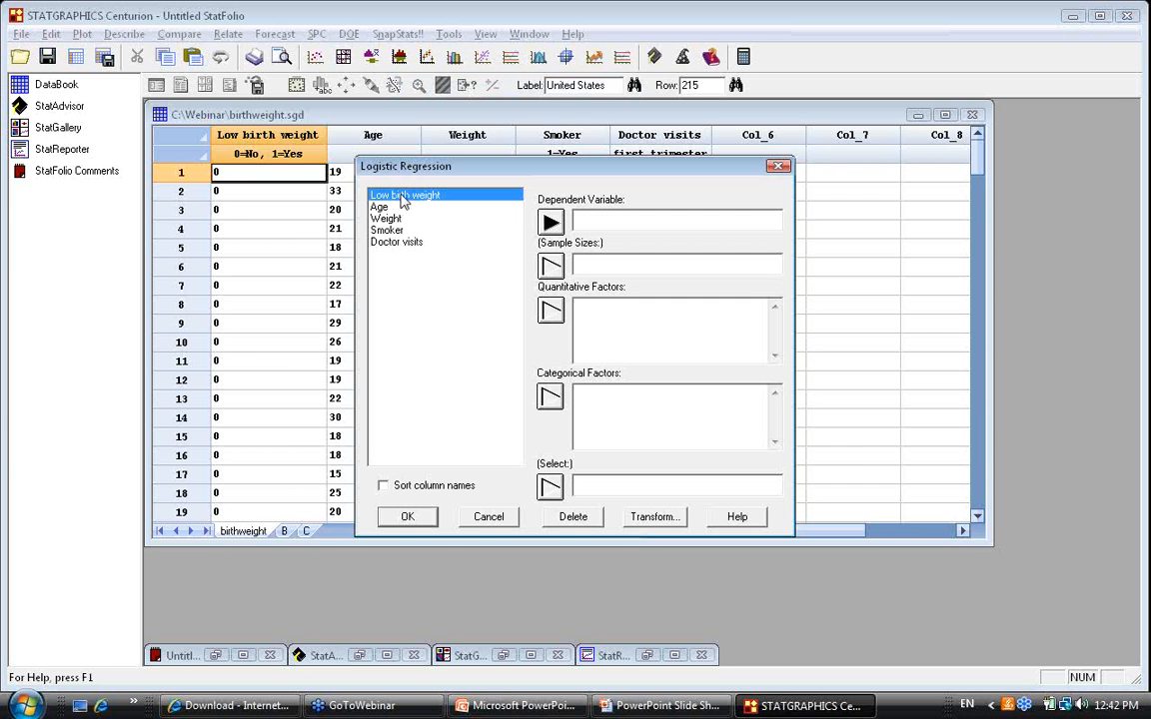
click(550, 222)
drag(445, 207, 477, 282)
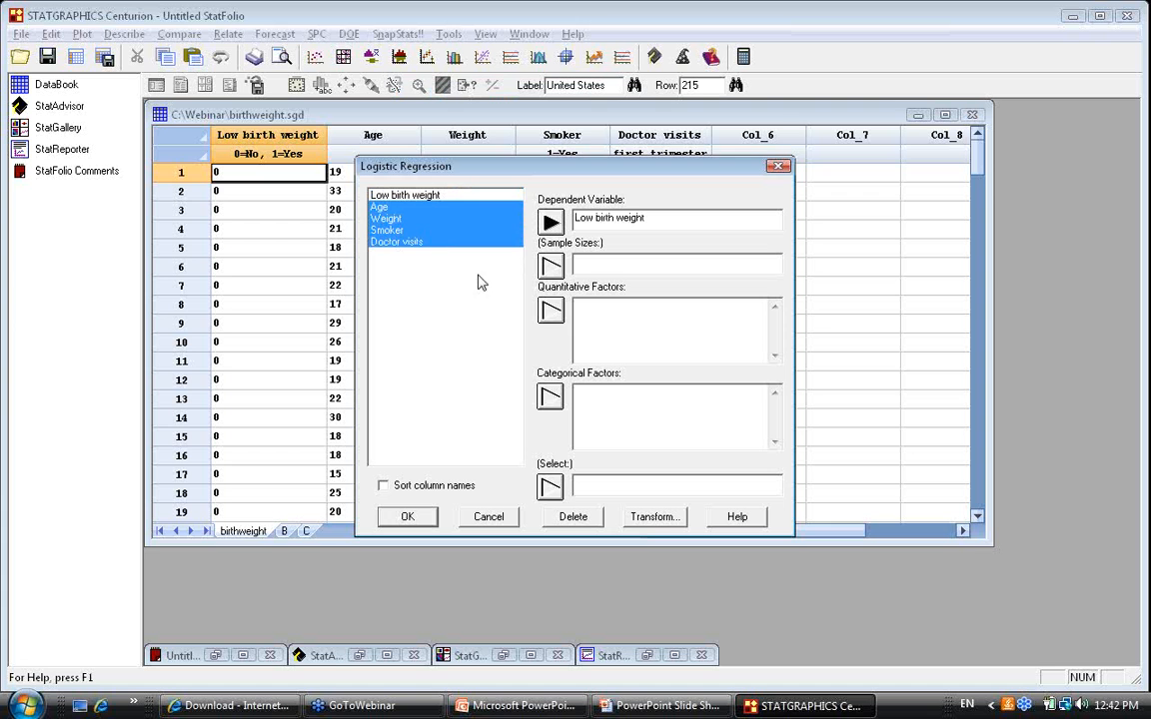
click(551, 312)
click(409, 517)
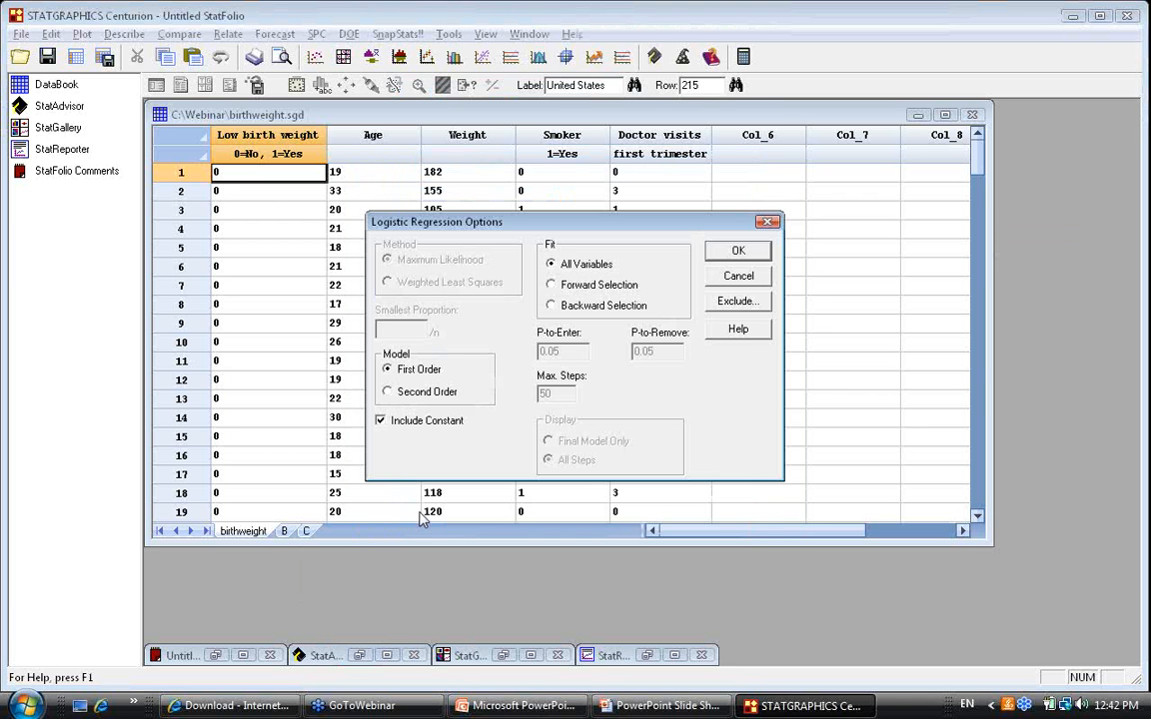
- Fit the logistic regression by Backward Selection and generate its default tables and graphs
click(555, 304)
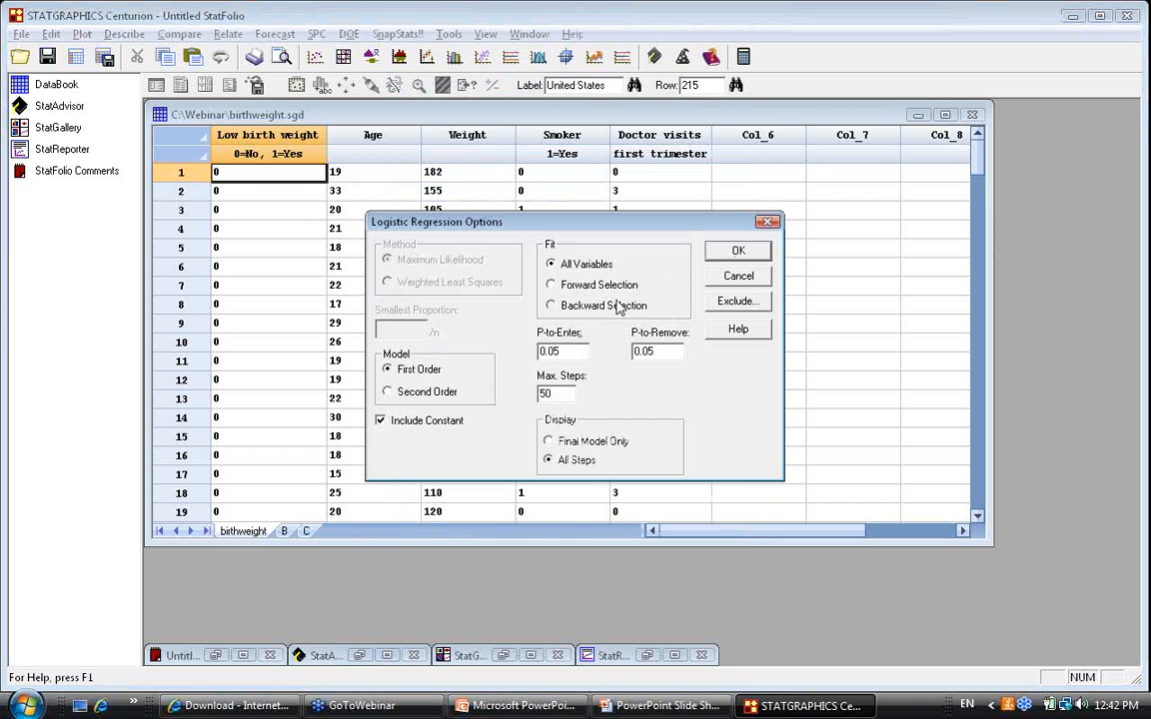
click(738, 249)
click(831, 287)
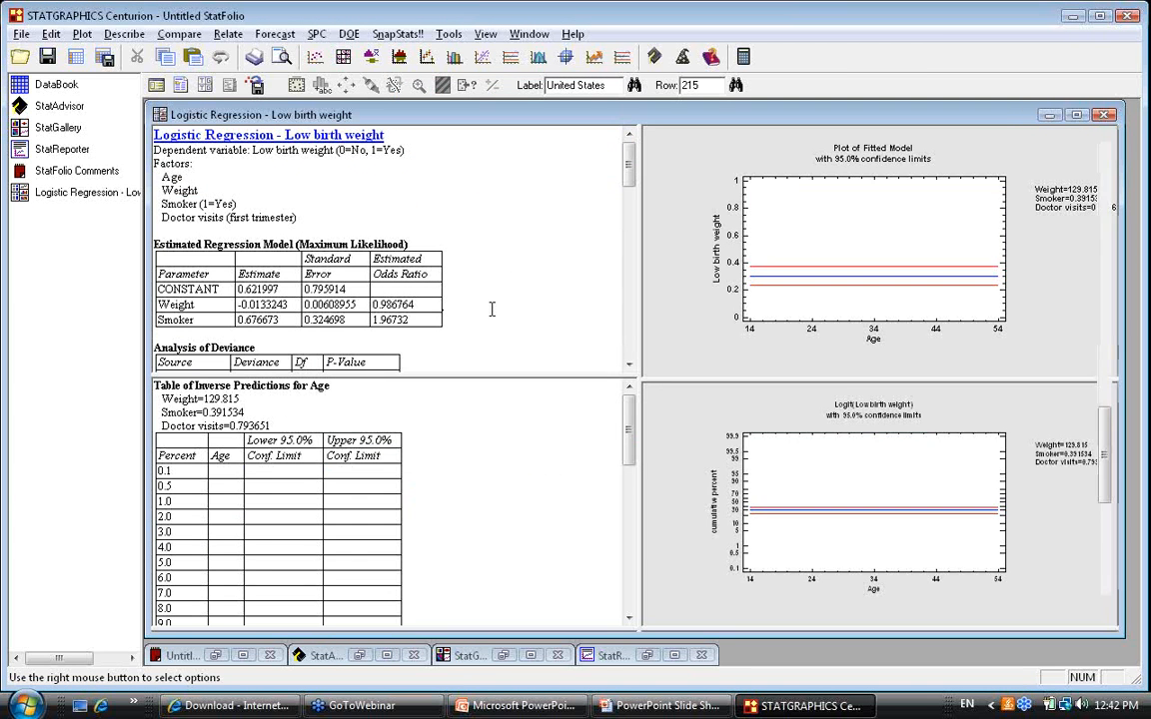
- Review the enlarged logistic regression summary with its Analysis of Deviance, and enlarge the Plot of Fitted Model
double_click(490, 309)
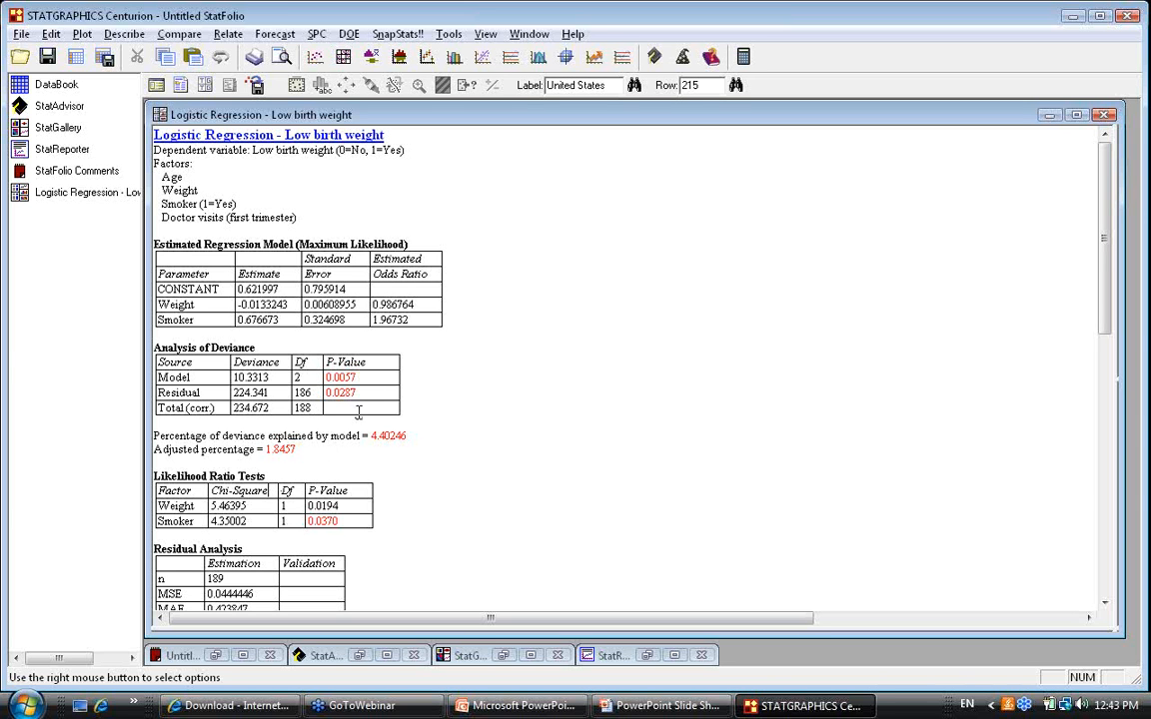
click(368, 374)
key(alt+Tab)
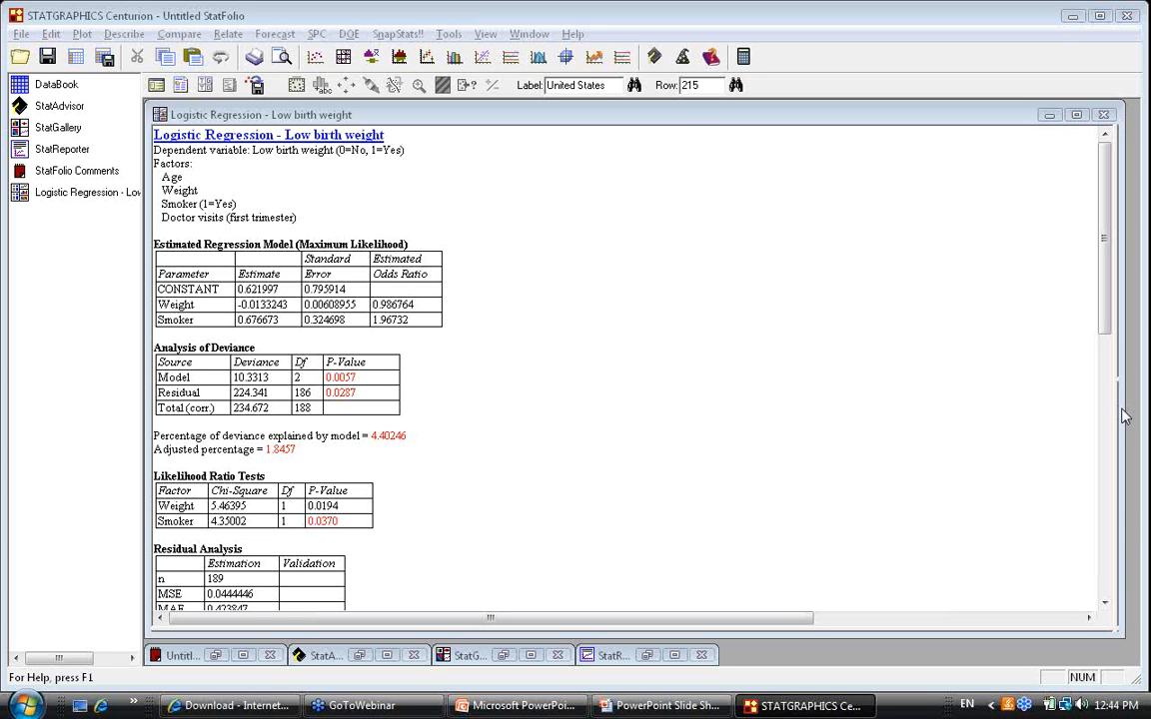
double_click(407, 199)
double_click(1002, 233)
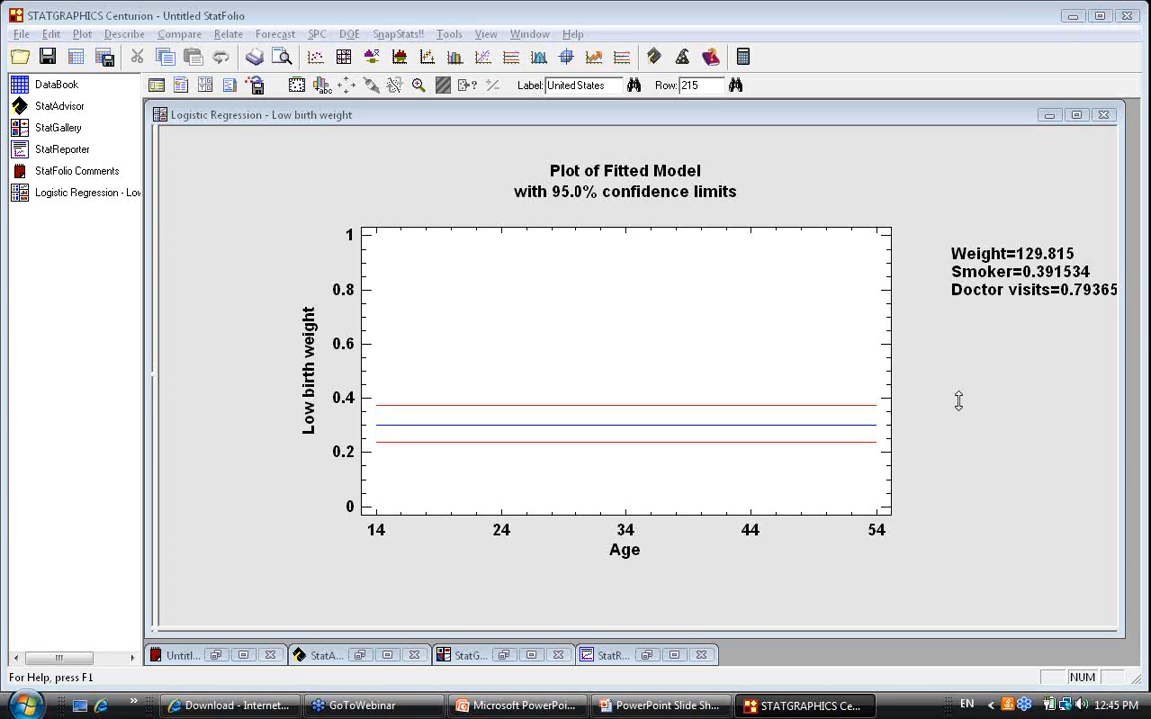
- Start a new StatFolio, discarding the logistic regression one without saving it
click(23, 37)
click(40, 54)
click(614, 402)
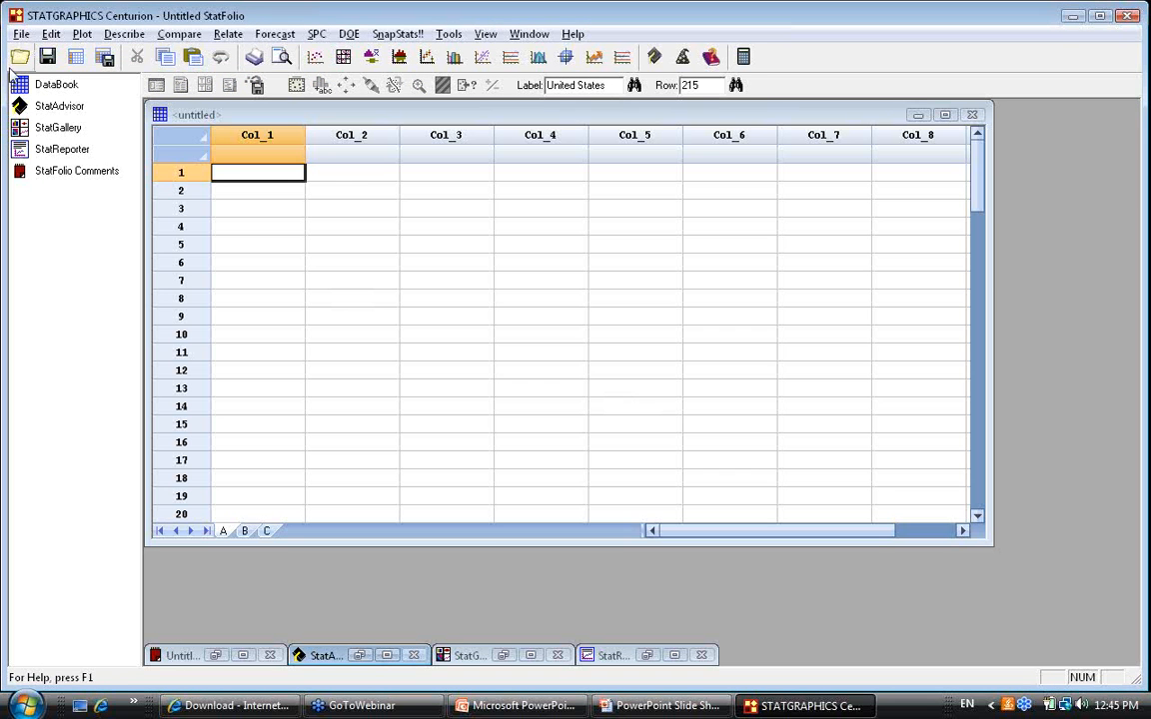
- Open the STATGRAPHICS data file failures.sgd from the Webinar folder
click(76, 57)
click(663, 305)
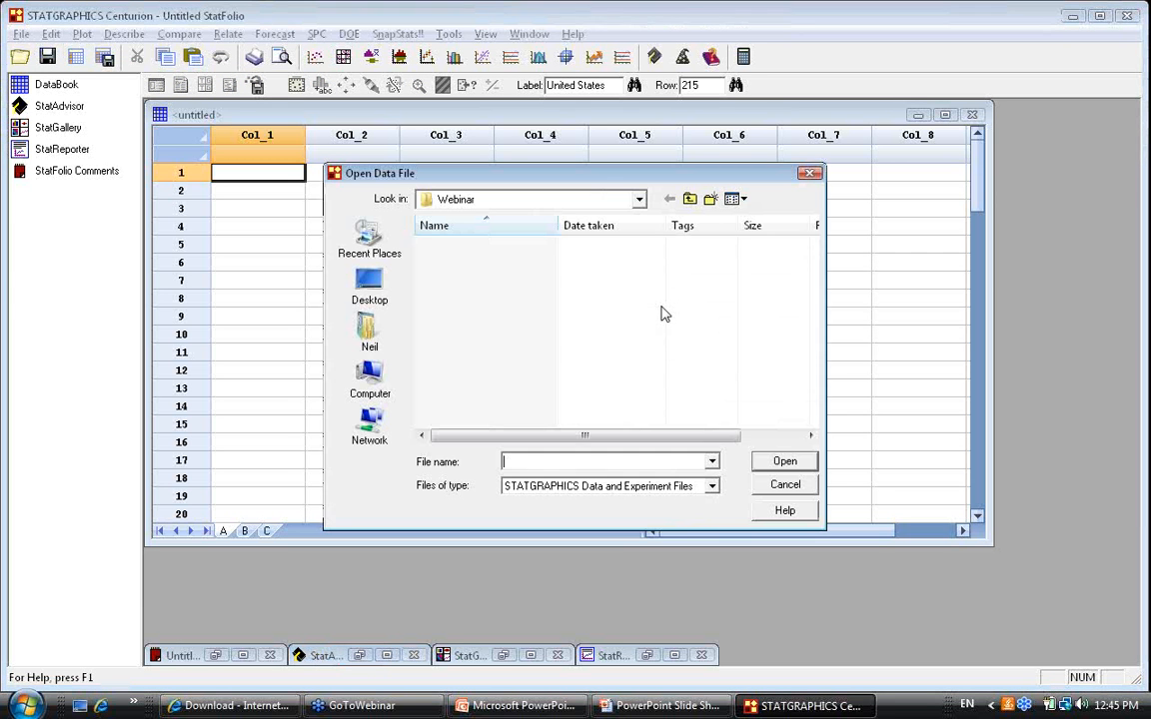
scroll(753, 347, down, 1)
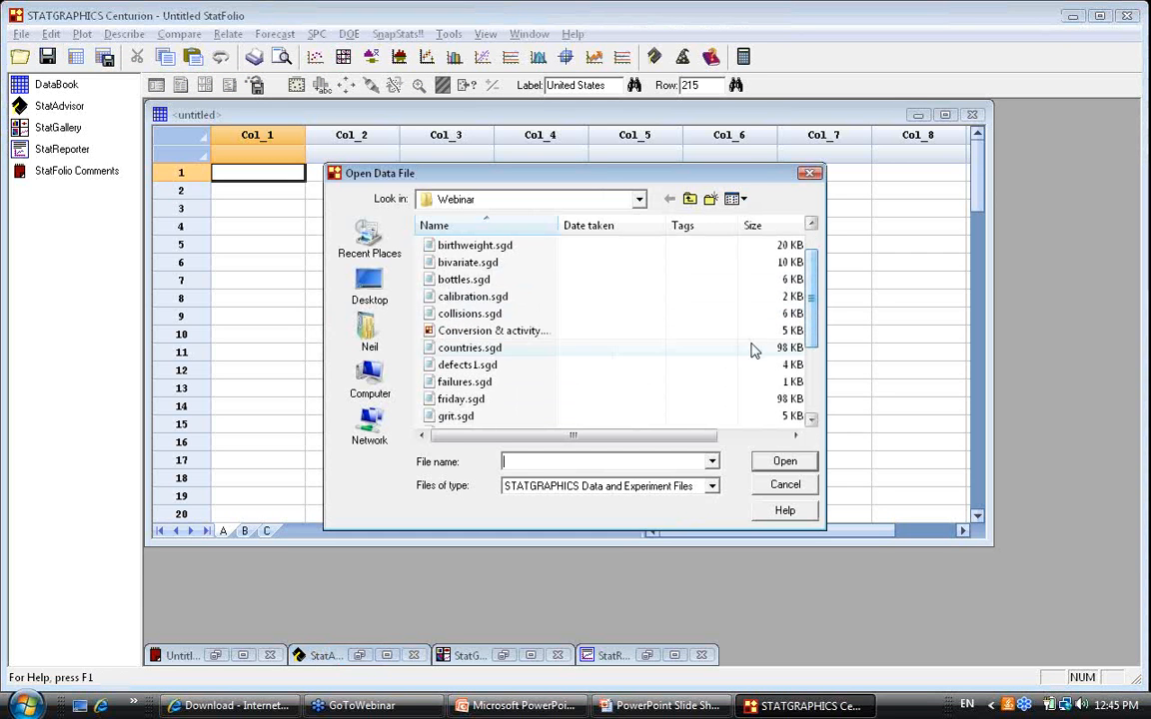
click(500, 383)
click(784, 461)
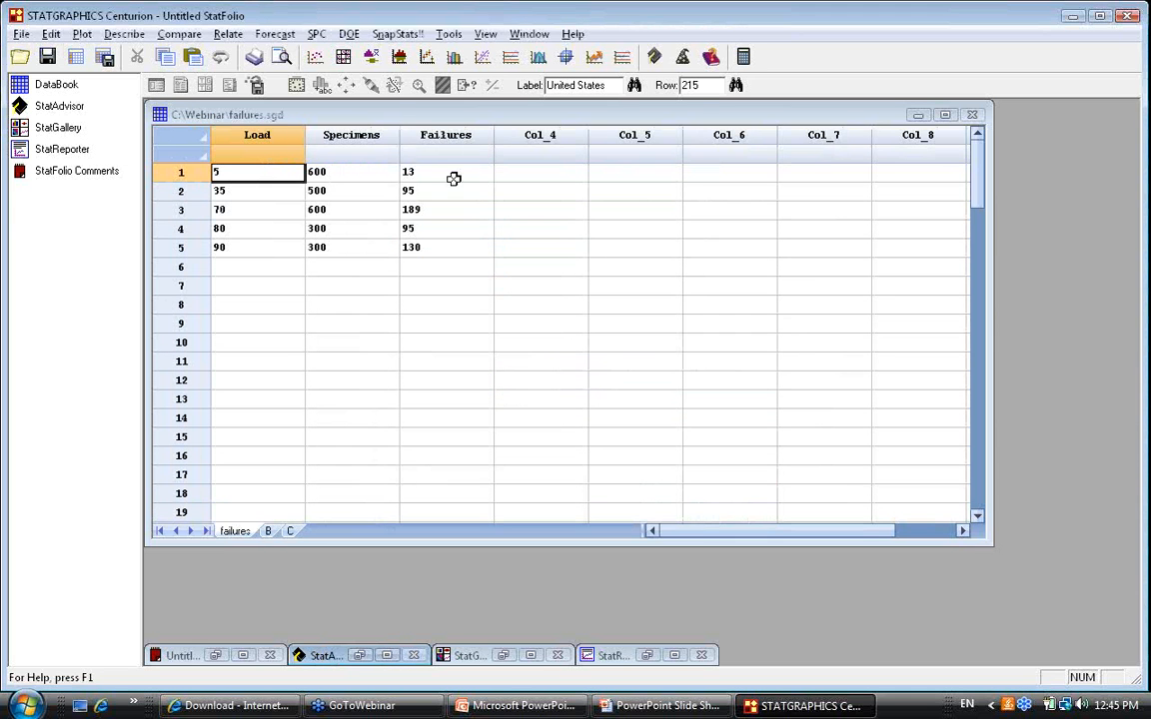
- Set up a Logistic Regression with dependent variable Failures / Specimens, sample sizes Specimens and quantitative factor Load
click(228, 34)
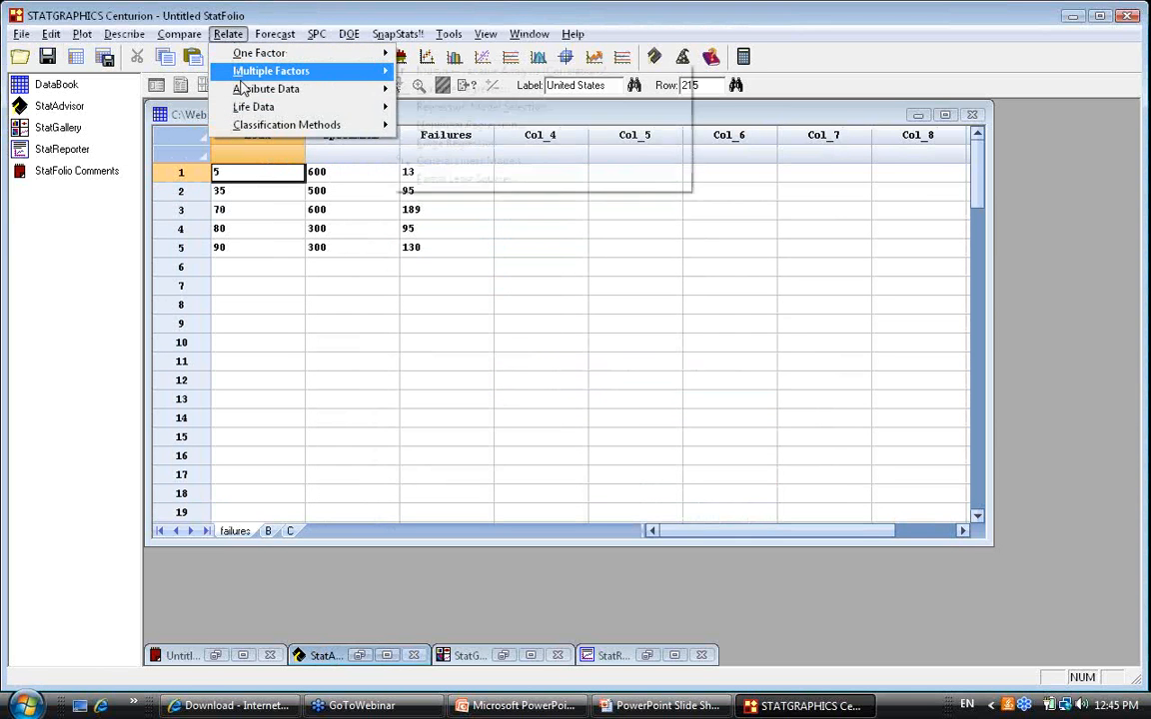
mouse_move(266, 88)
click(463, 89)
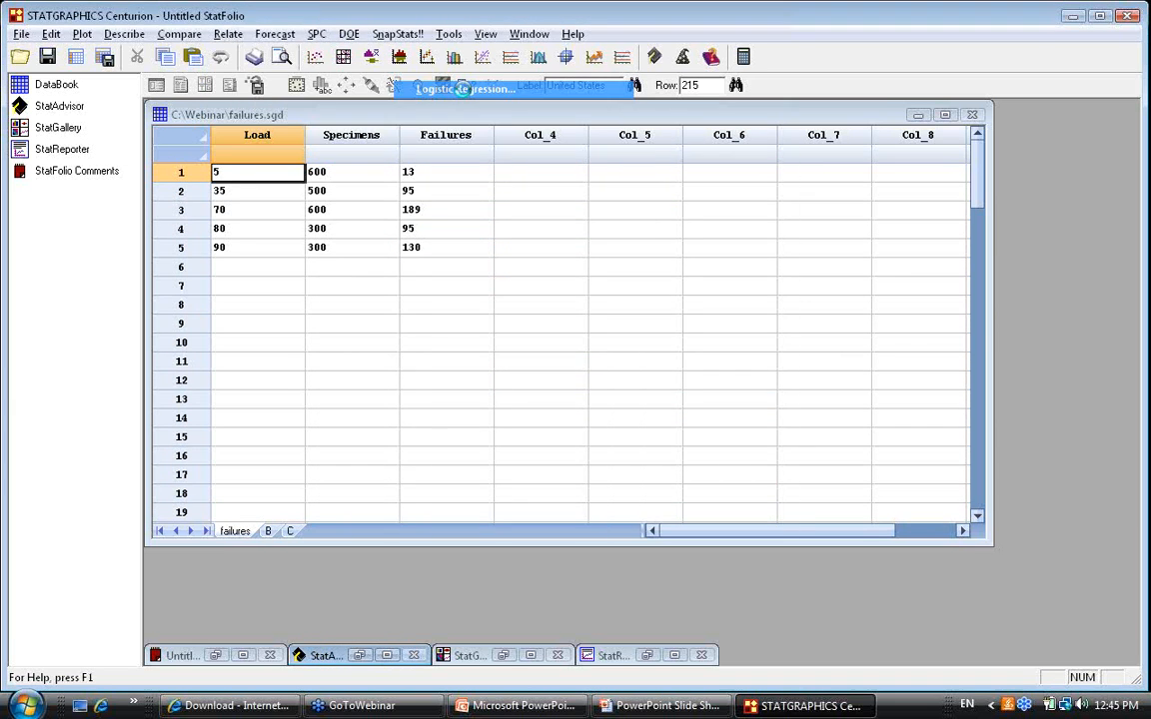
click(386, 218)
click(551, 221)
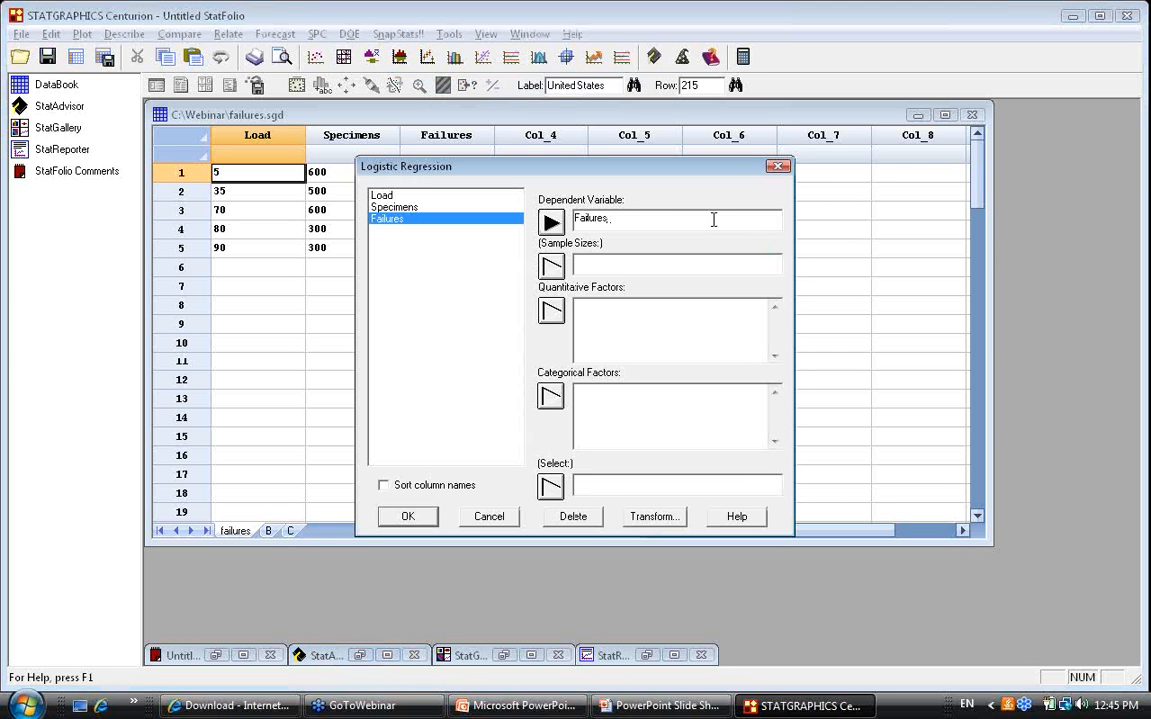
text(/ Specimens)
click(418, 207)
double_click(410, 207)
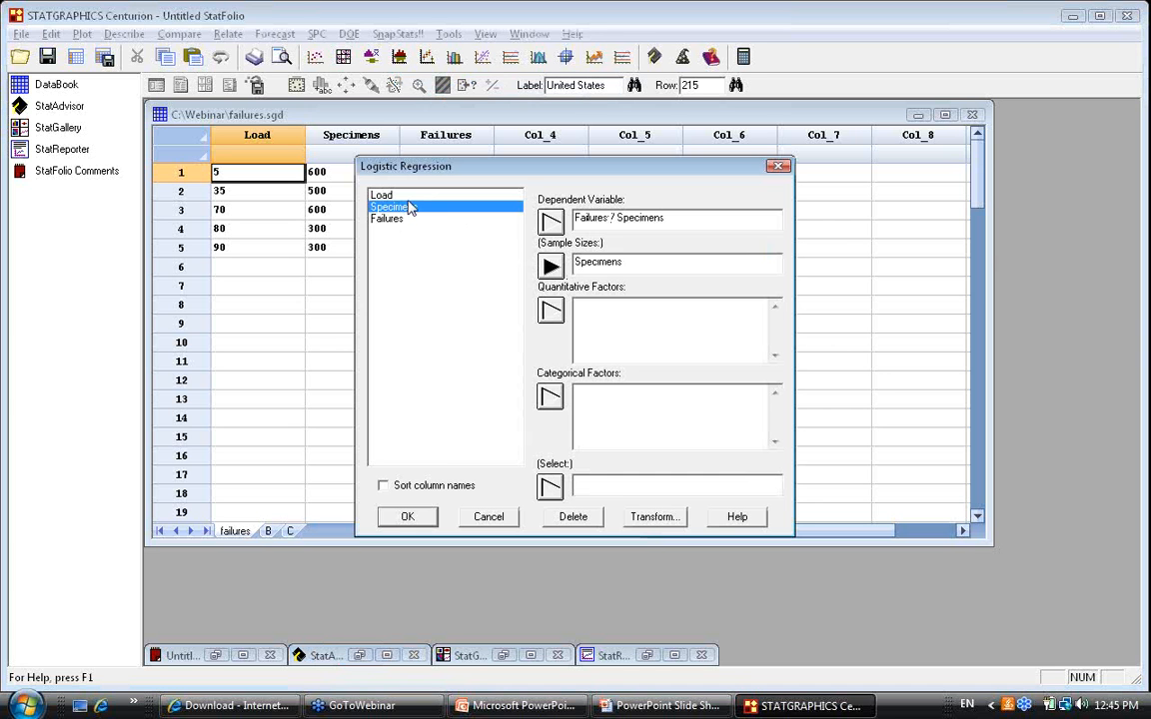
click(394, 194)
click(550, 310)
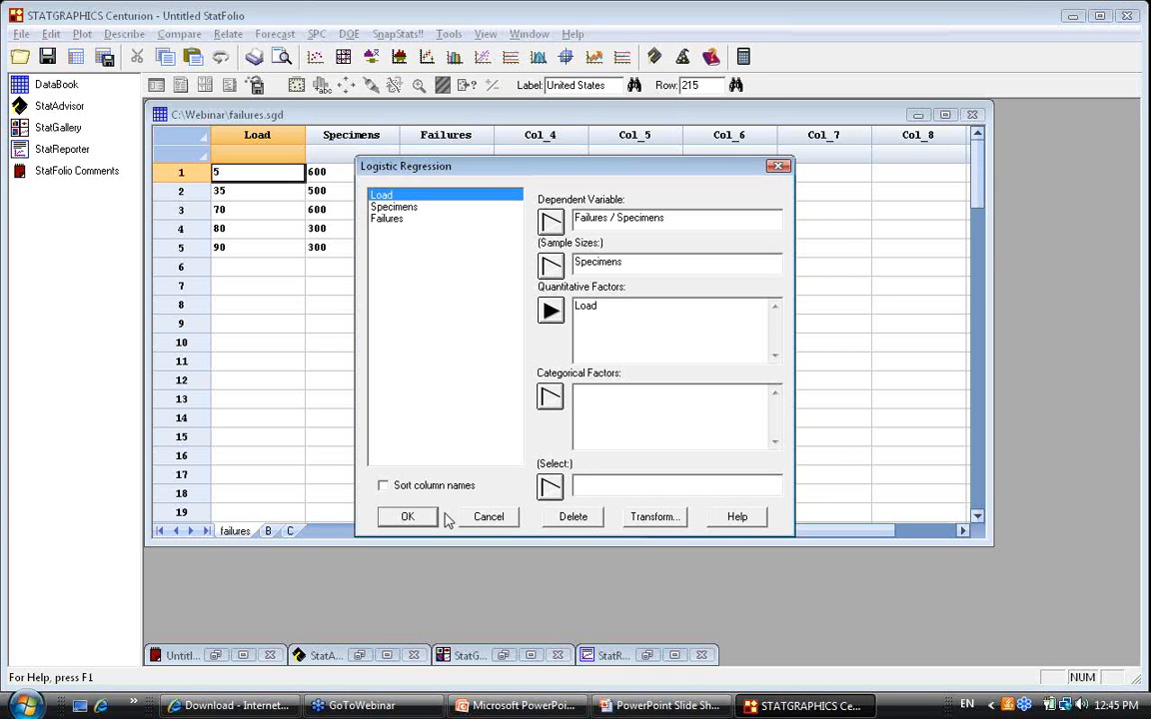
- Fit the logistic regression by Maximum Likelihood with All Variables, and generate the default tables and graphs
click(410, 518)
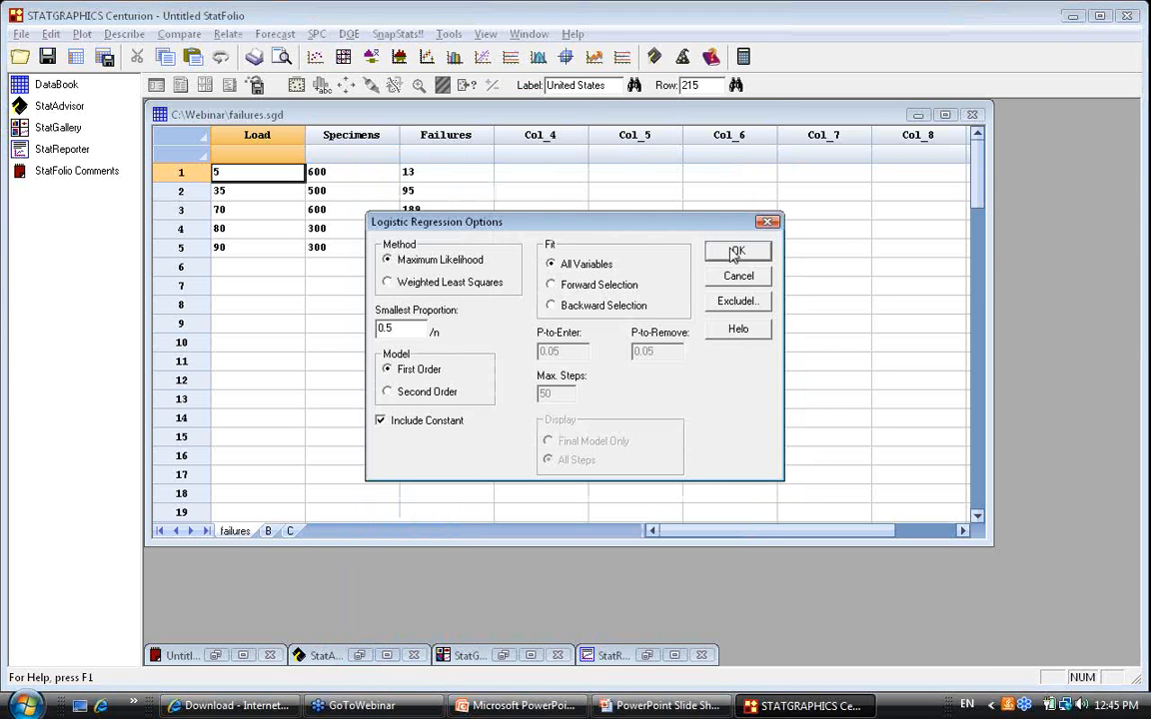
click(736, 250)
click(829, 284)
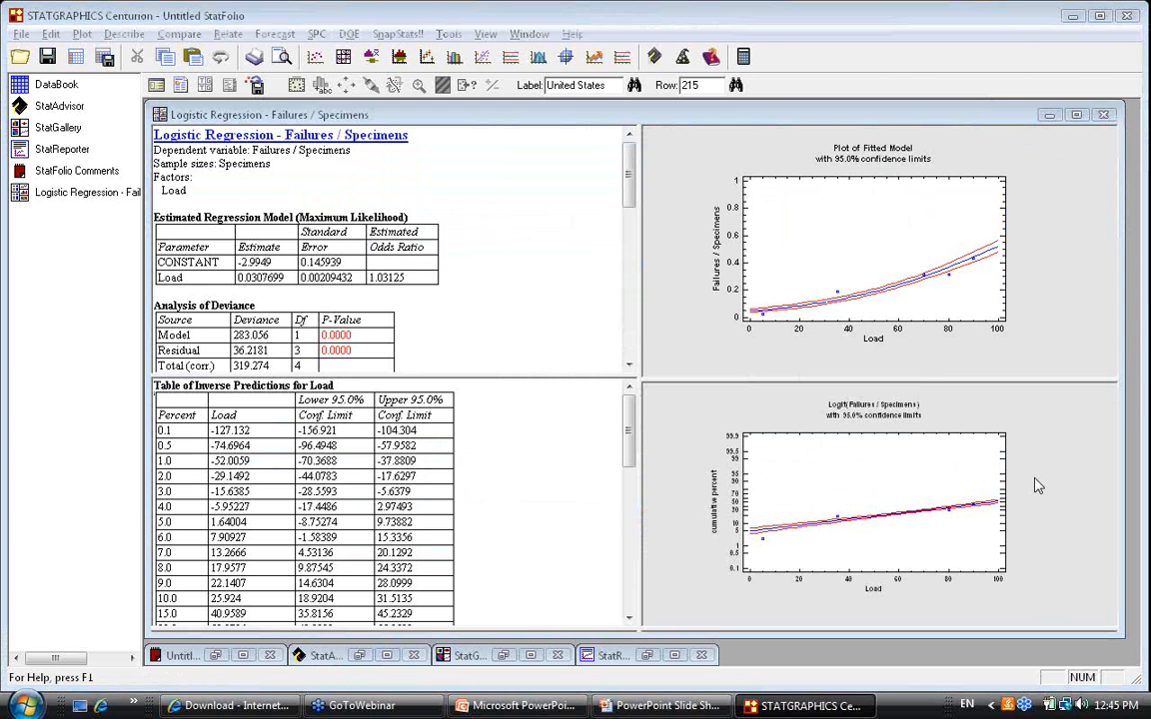
- Enlarge the Plot of Fitted Model and use Locate to place the crosshair on the fitted curve at a Load of about 40
double_click(985, 345)
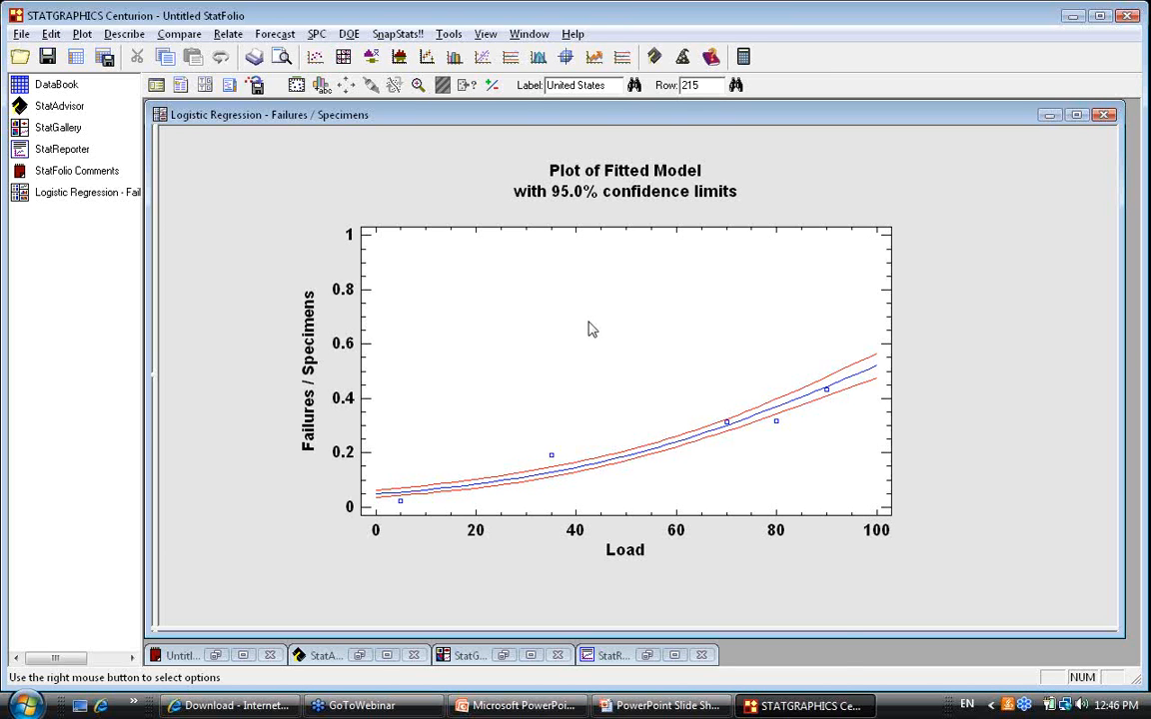
right_click(588, 252)
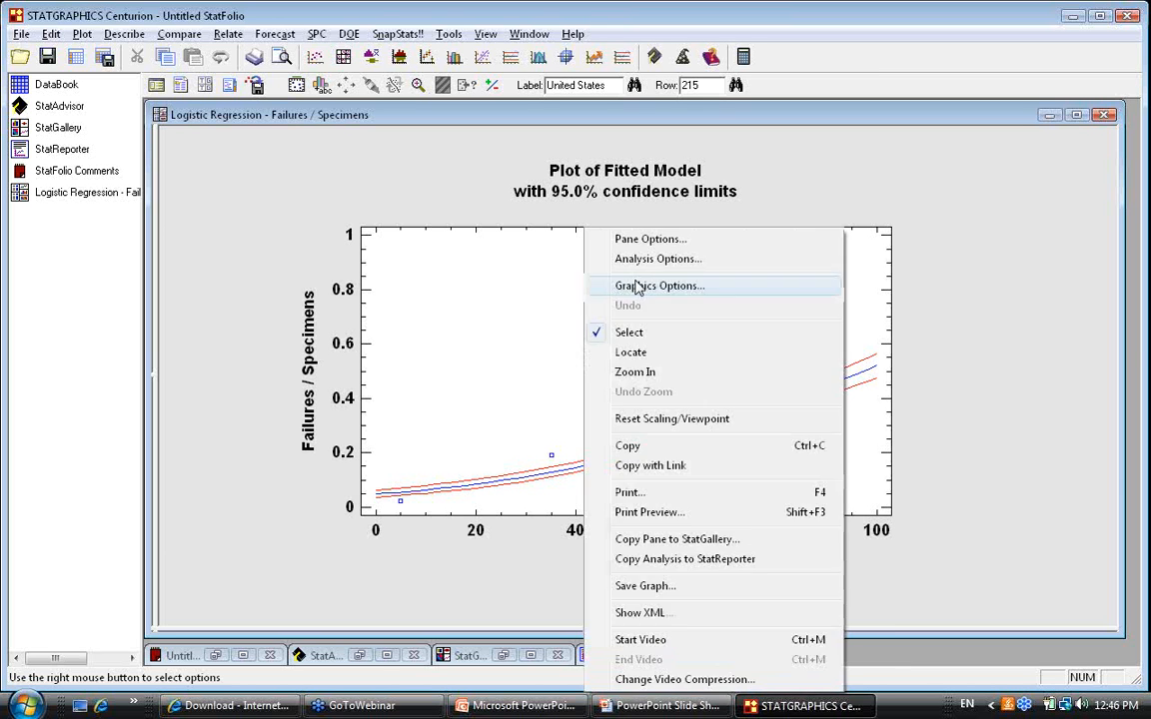
click(633, 352)
drag(627, 374, 574, 465)
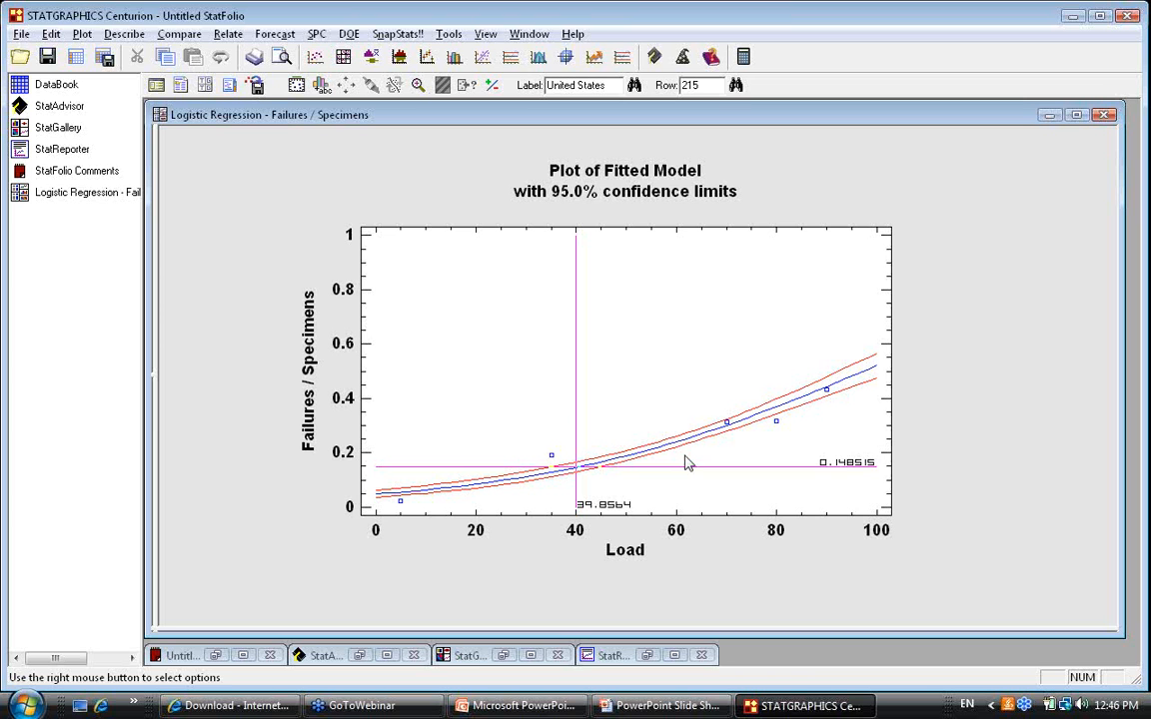
- Trace the fitted failure proportion and its lower and upper 95% confidence limits at a Load of 40 with the crosshair
key(Down)
key(Down)
key(Down)
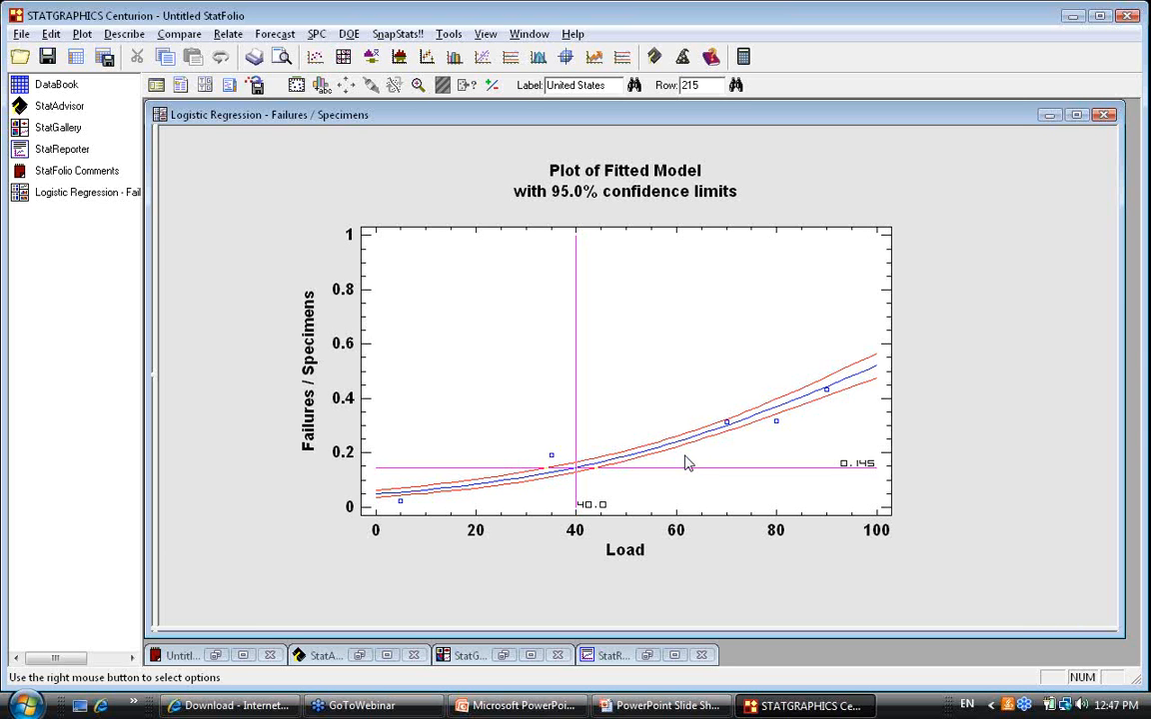
key(Down)
key(Down)
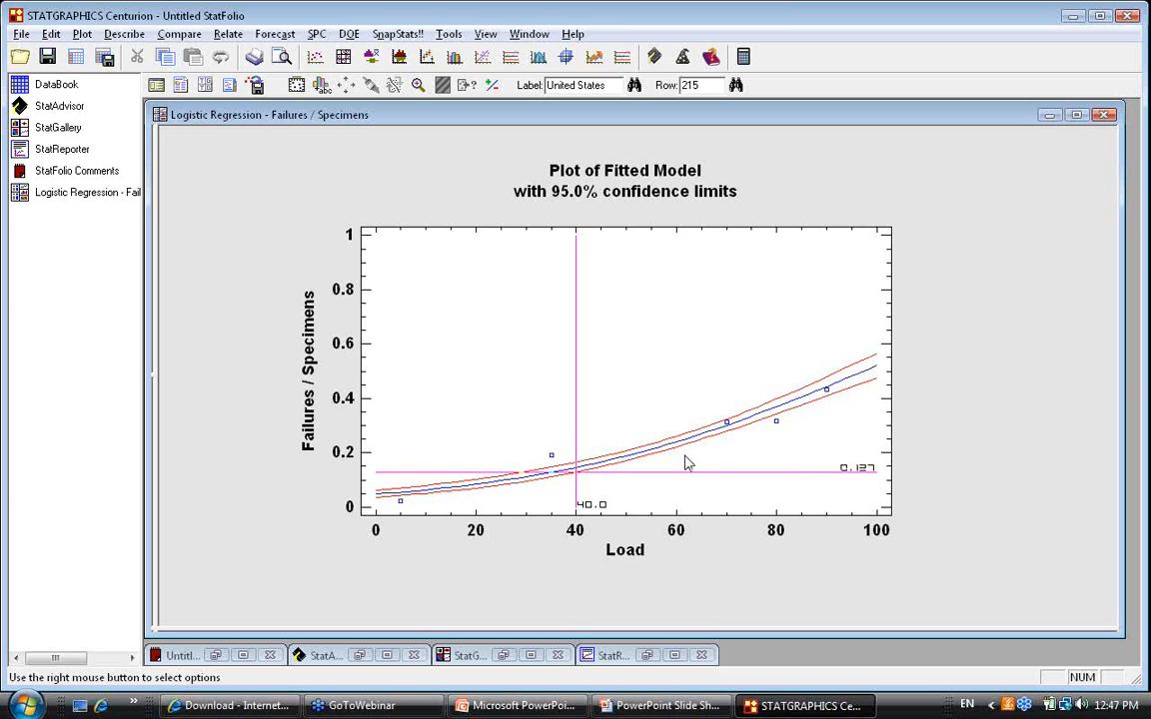
key(Up)
key(Up)
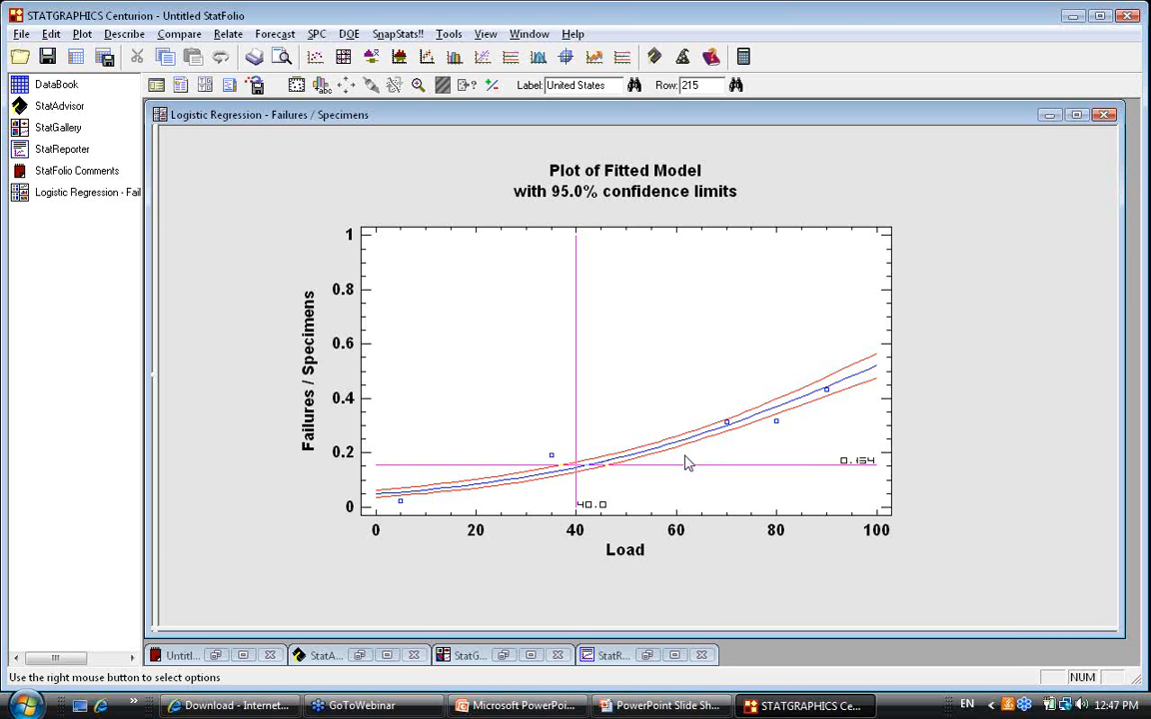
key(Up)
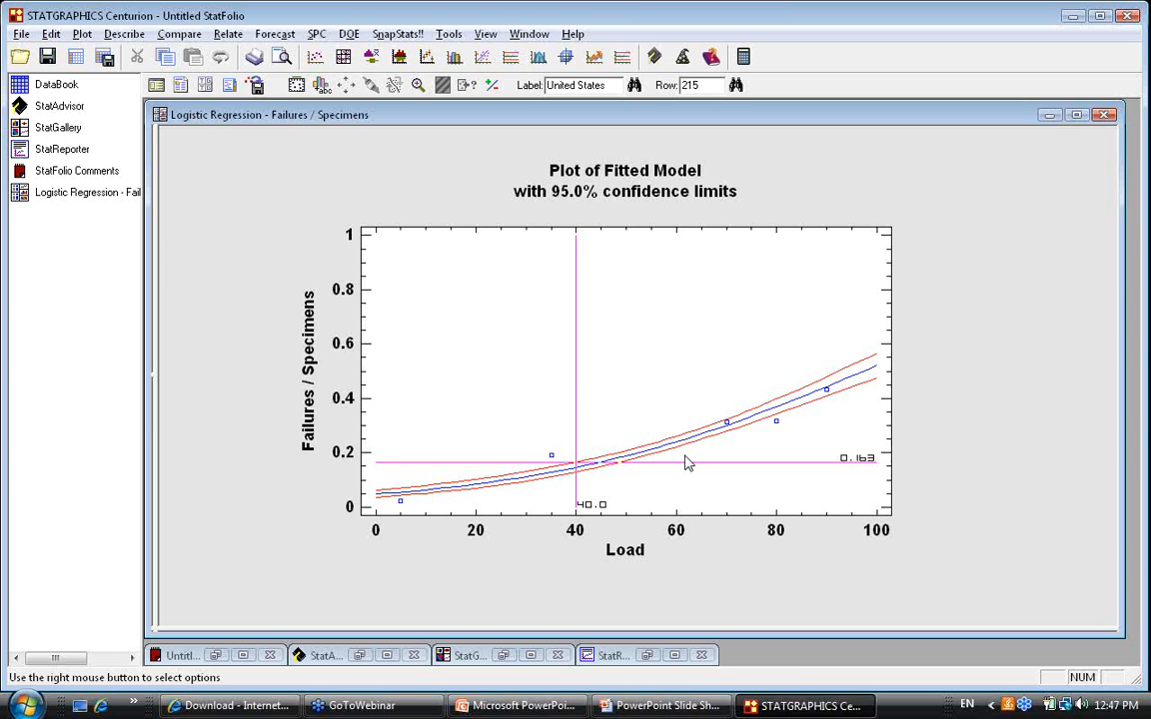
click(576, 477)
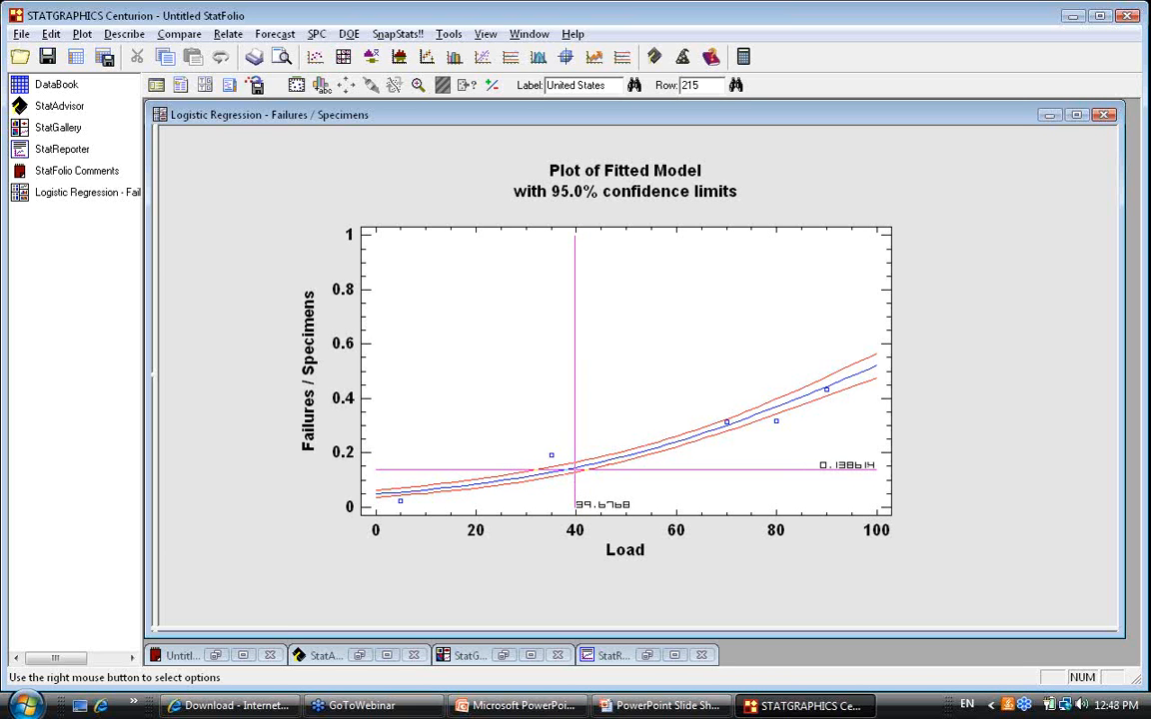
click(577, 467)
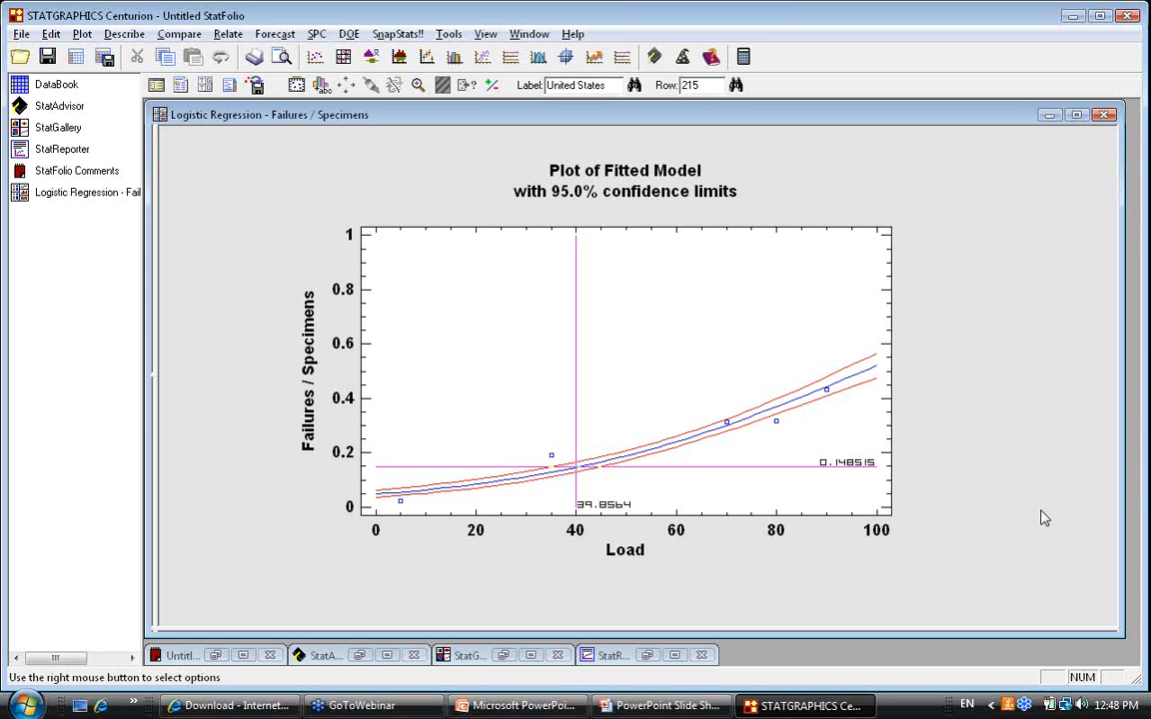
click(1027, 323)
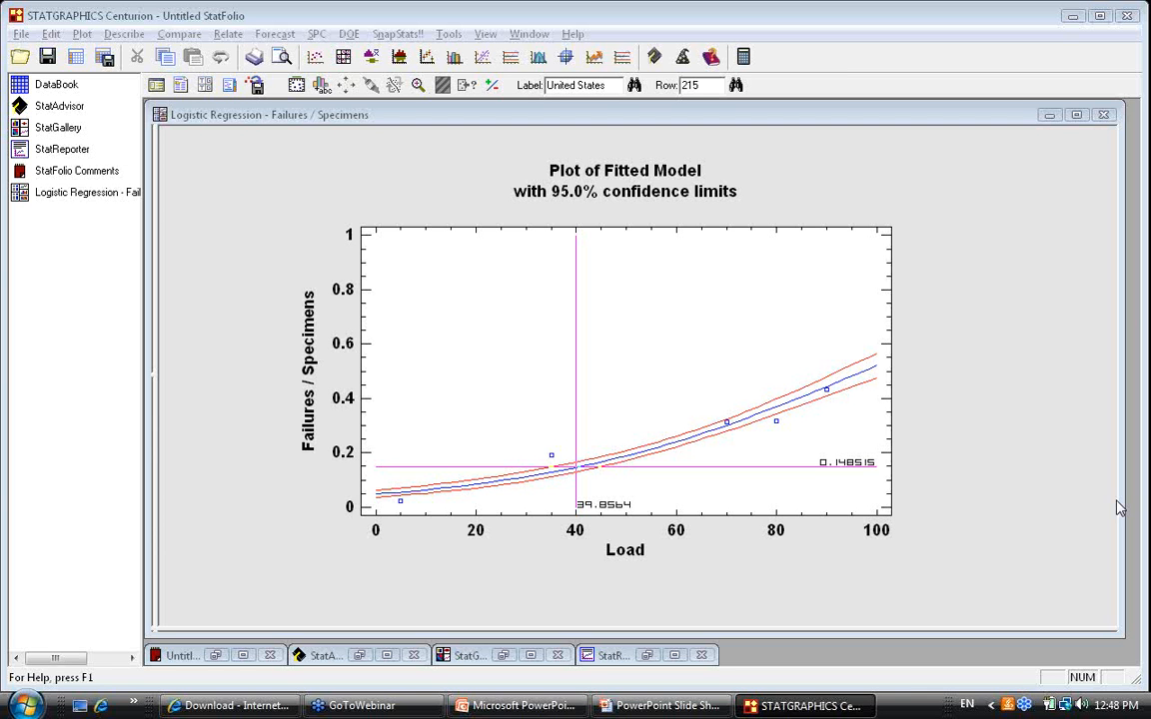
- Restore the full logistic regression view and review the quantitative and categorical factors in its input dialog, leaving them as they are
click(98, 193)
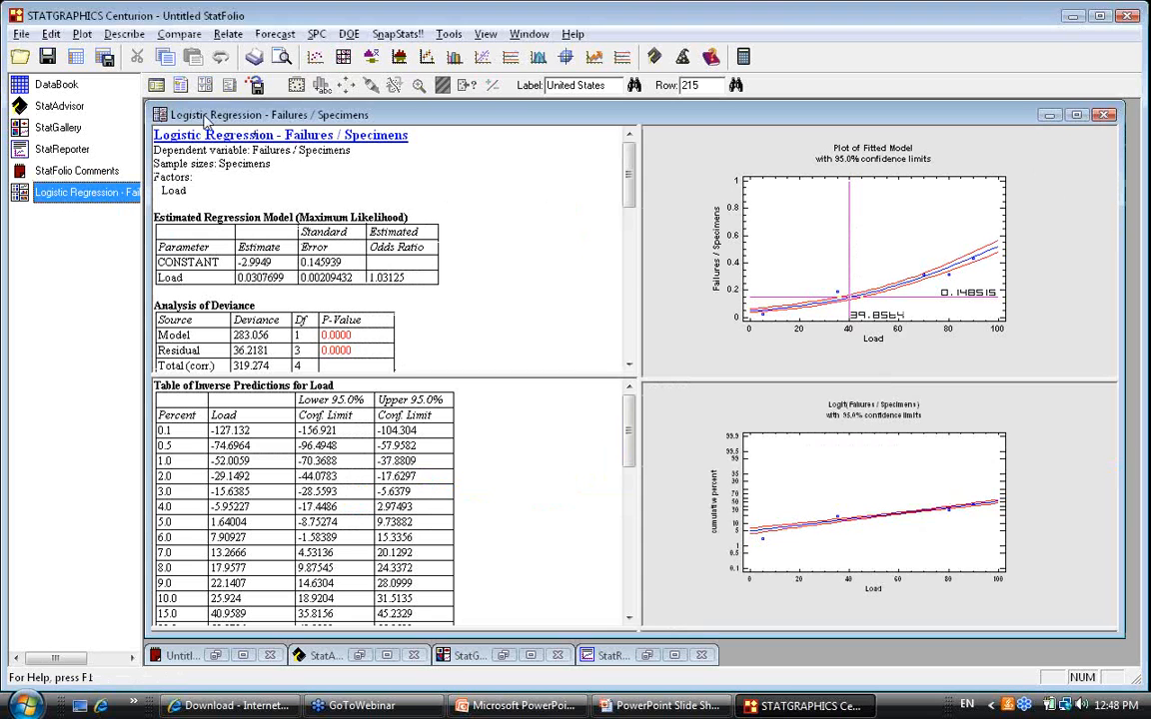
click(156, 85)
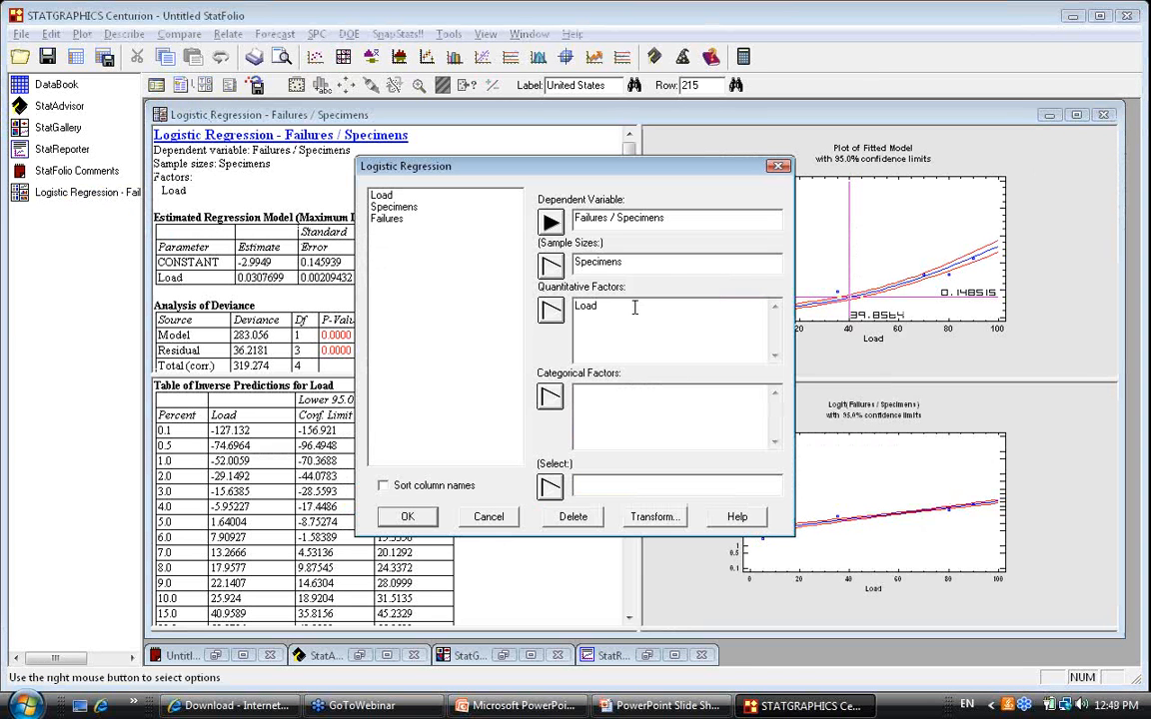
click(635, 308)
click(654, 405)
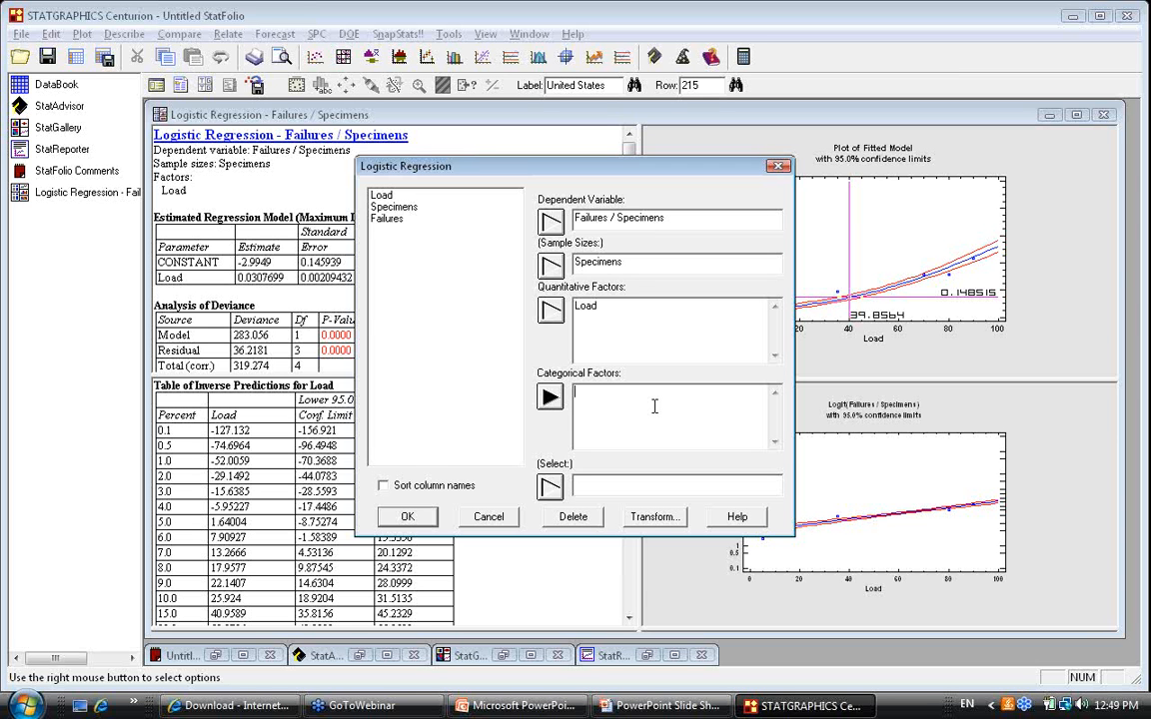
click(611, 319)
click(616, 393)
click(615, 322)
click(1115, 510)
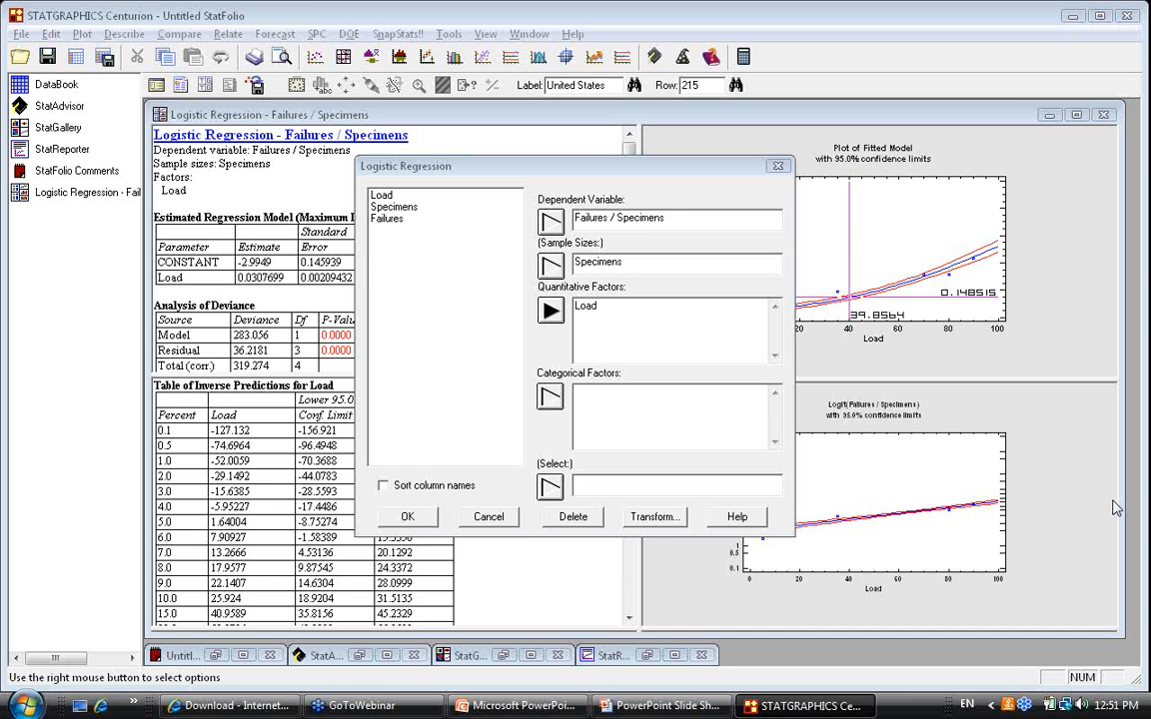
click(497, 518)
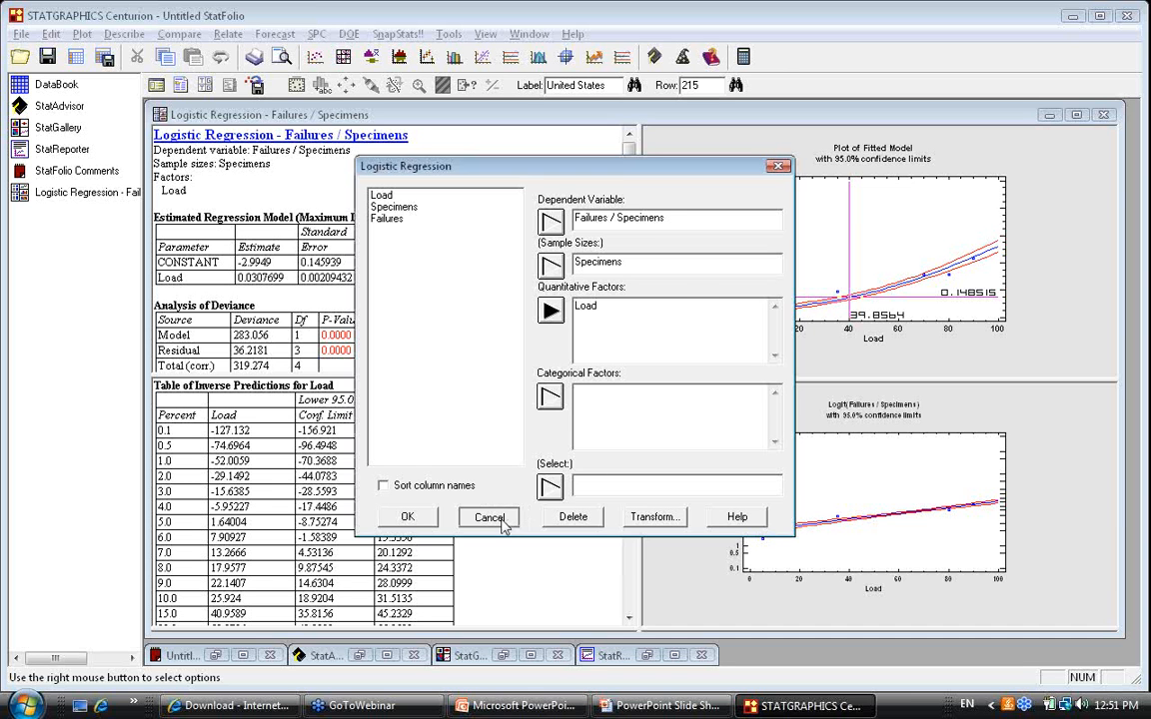
- Start a new StatFolio, discarding the failures analysis without saving it
click(20, 34)
click(40, 97)
click(617, 396)
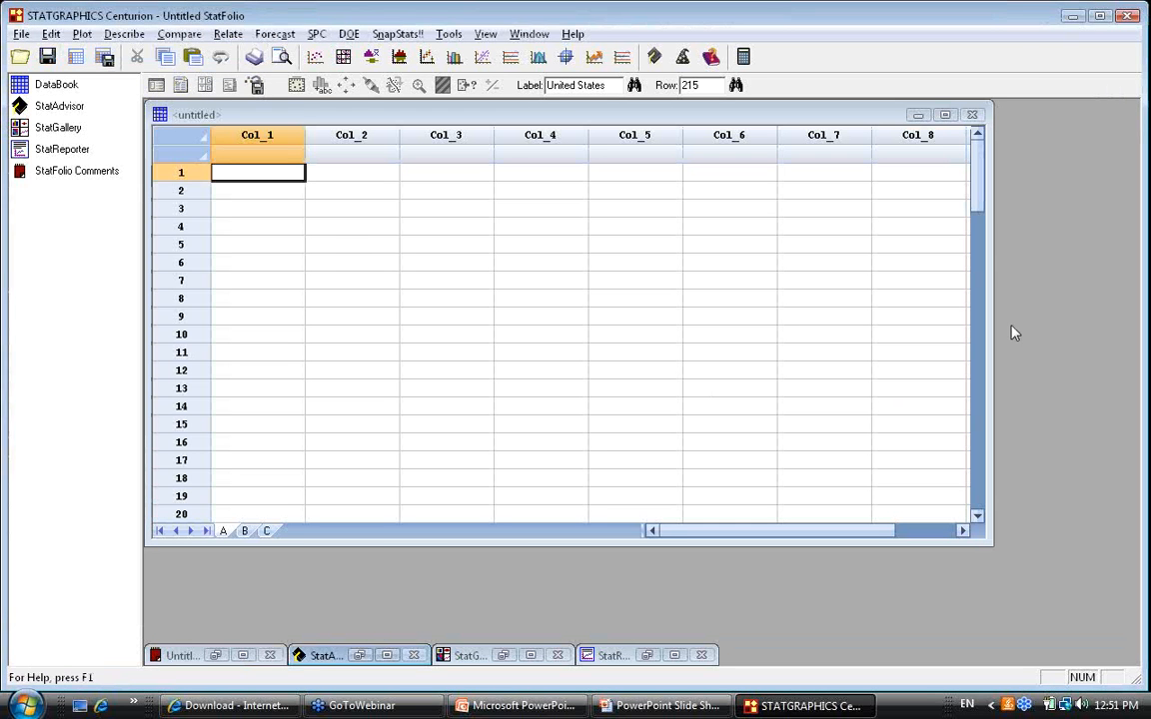
- Open the STATGRAPHICS data file 93cars.sgd from the Webinar folder
click(75, 56)
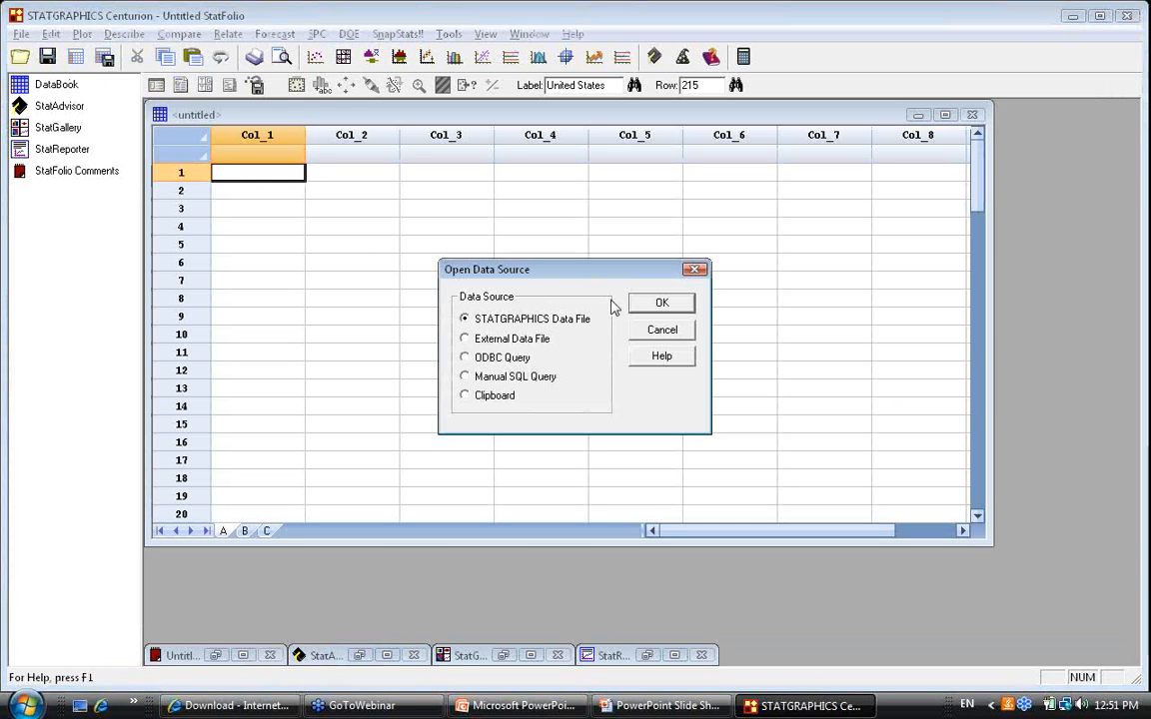
click(660, 303)
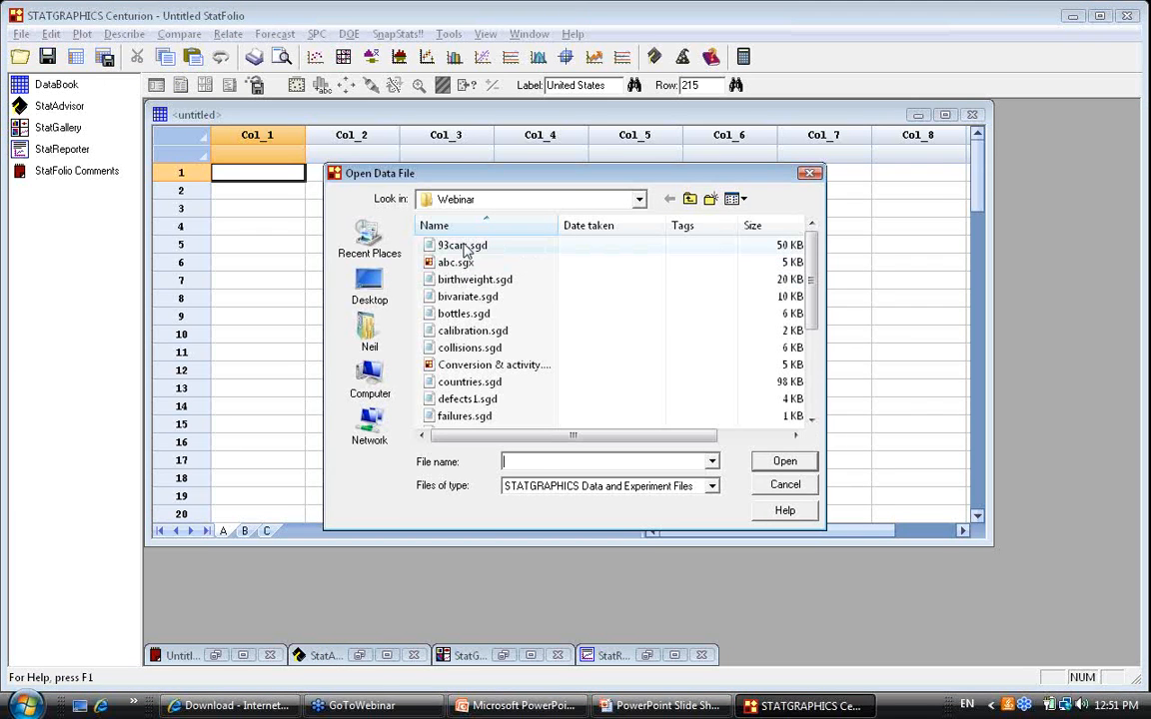
click(462, 246)
click(779, 462)
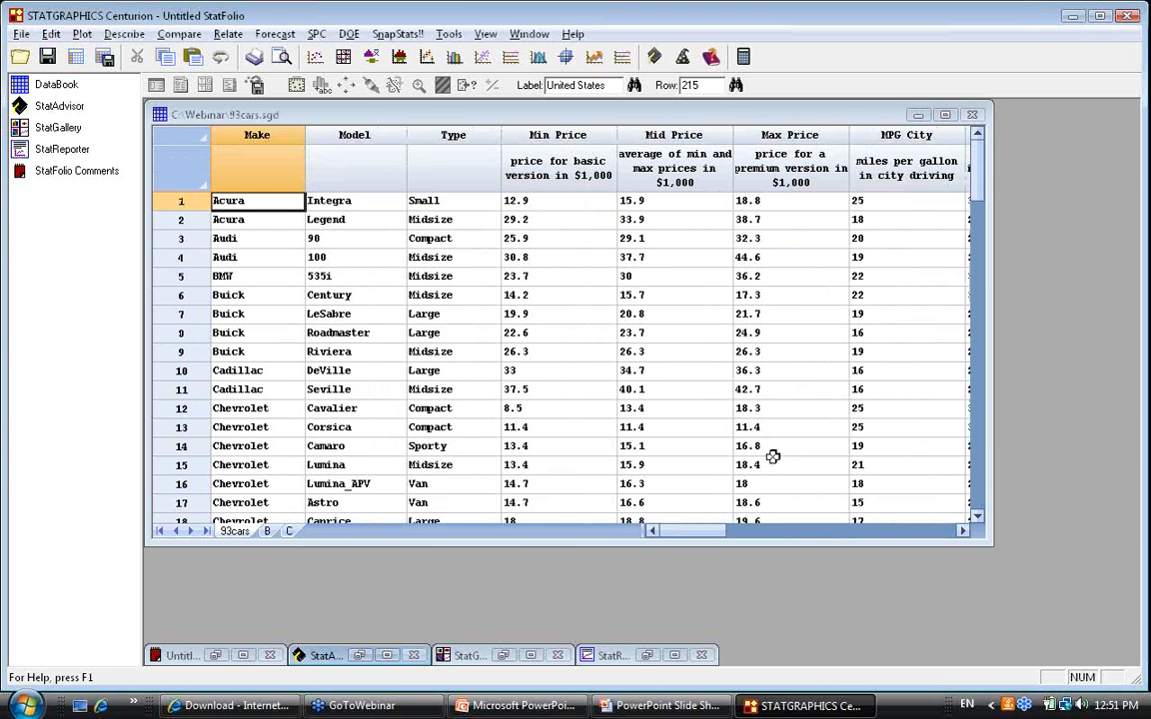
- Set up a Comparison of Regression Lines with dependent variable MPG Highway, independent variable Weight and level codes Type
click(229, 34)
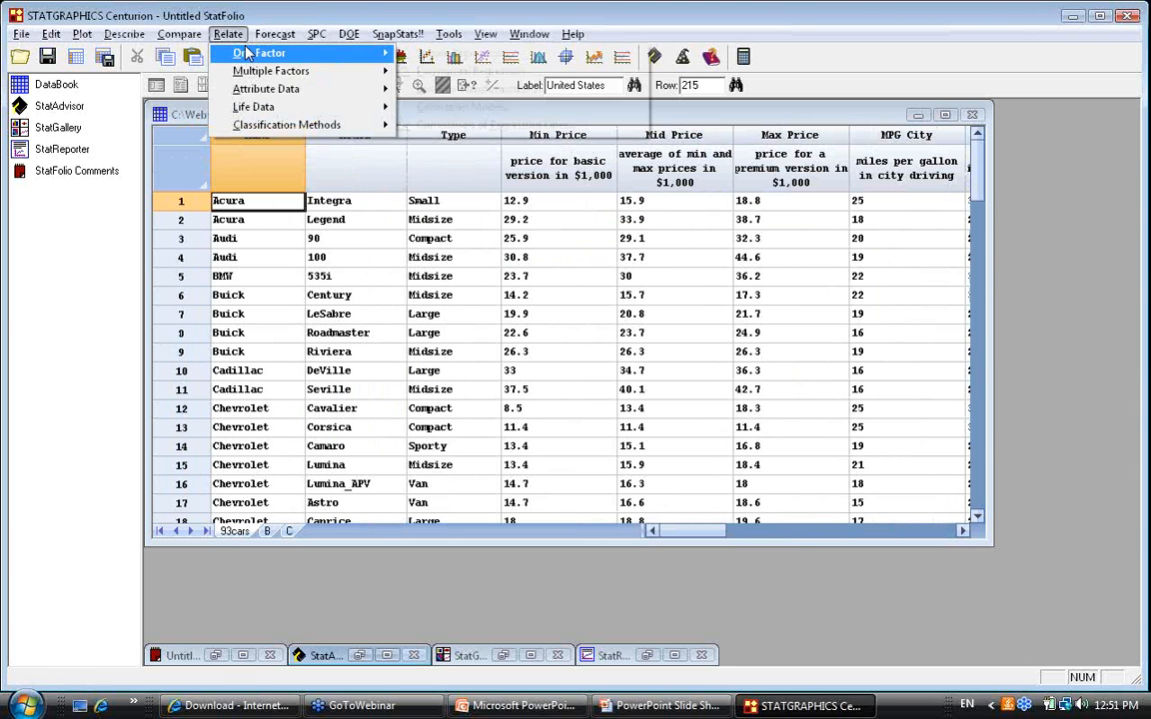
mouse_move(290, 53)
click(559, 125)
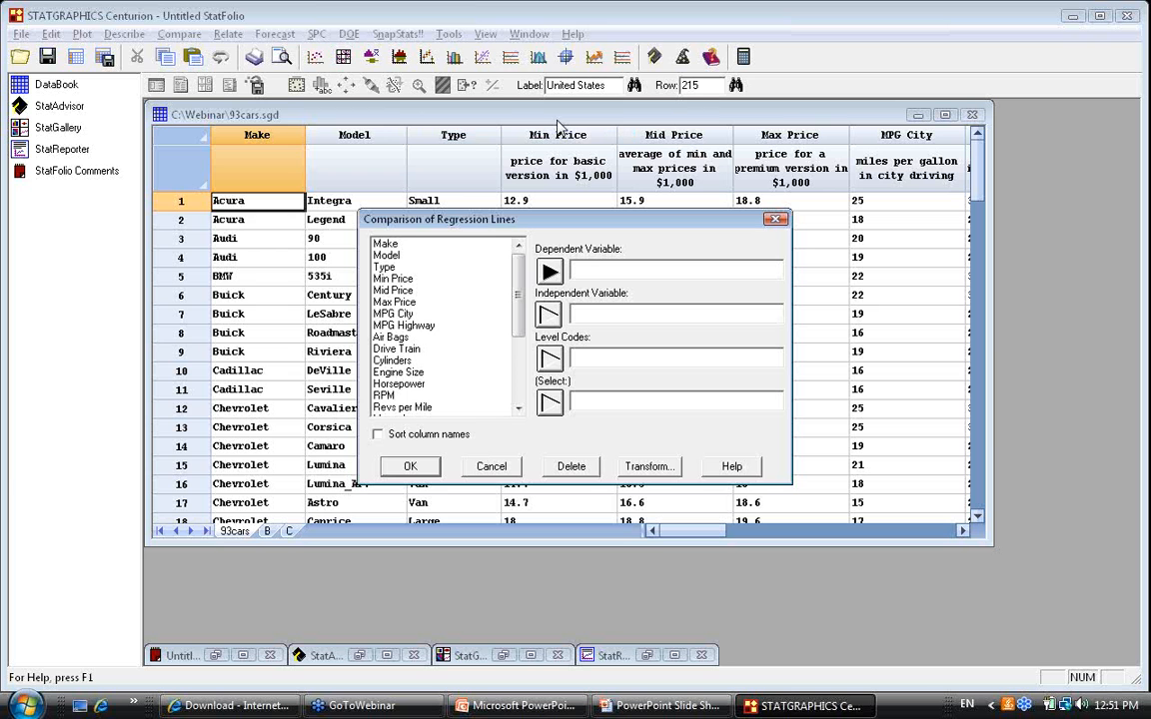
click(430, 327)
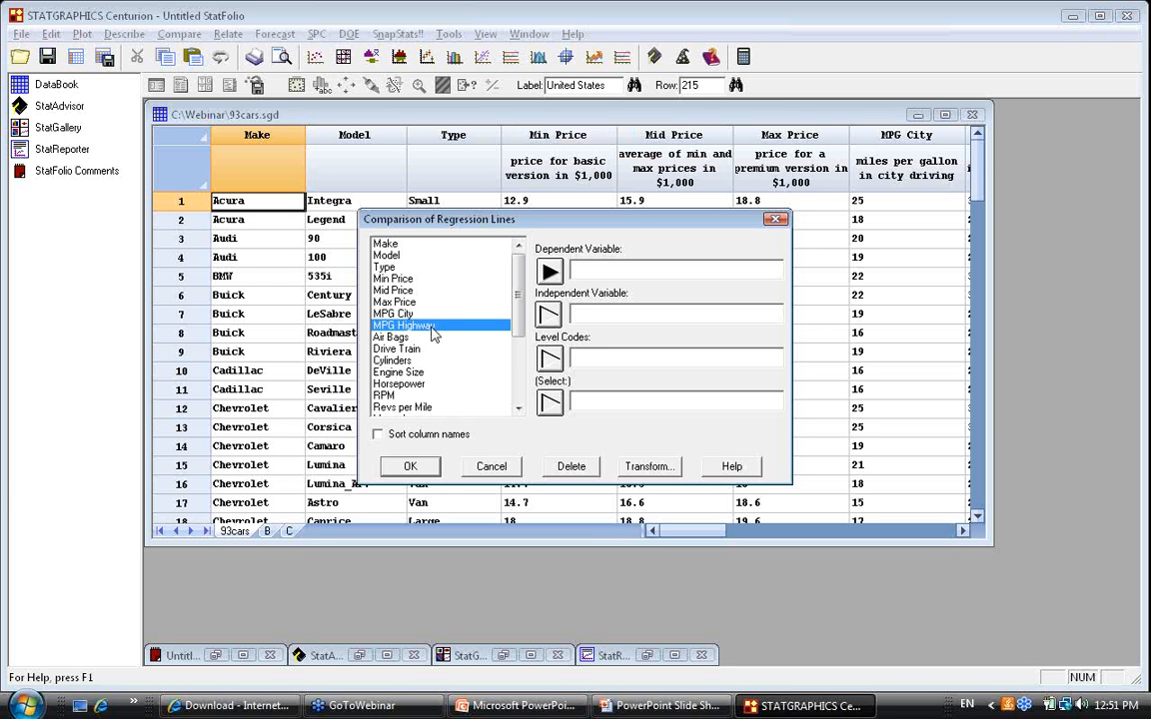
click(551, 272)
drag(518, 312, 515, 371)
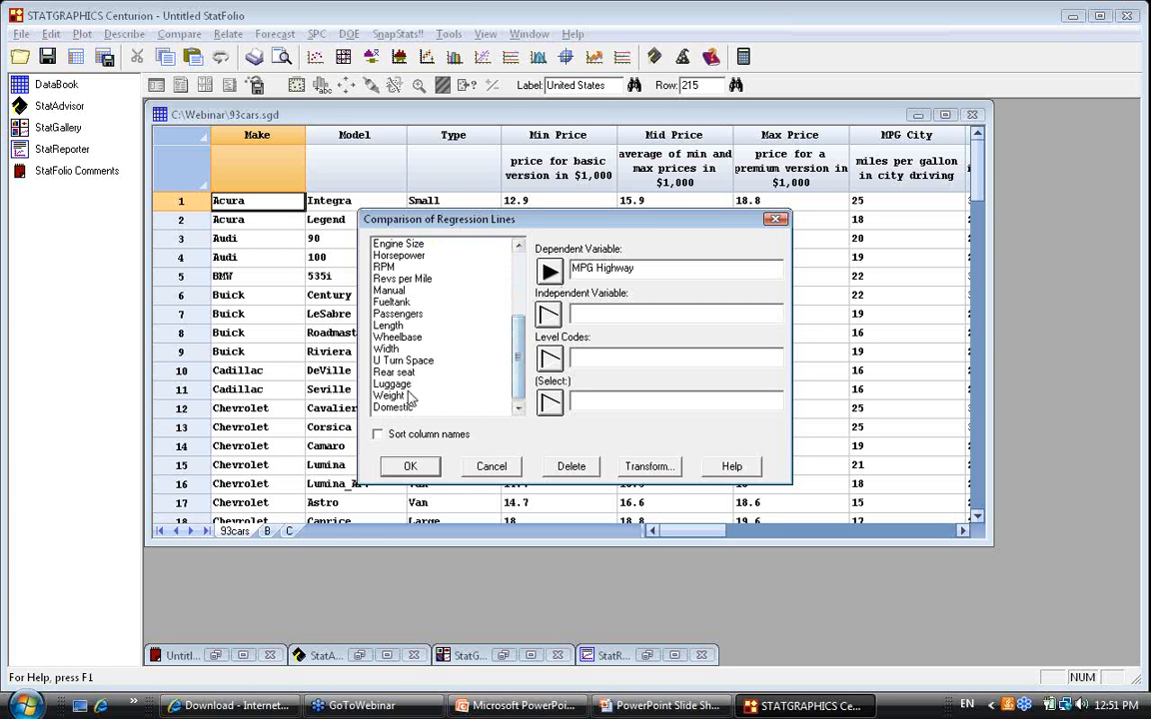
click(390, 395)
click(548, 316)
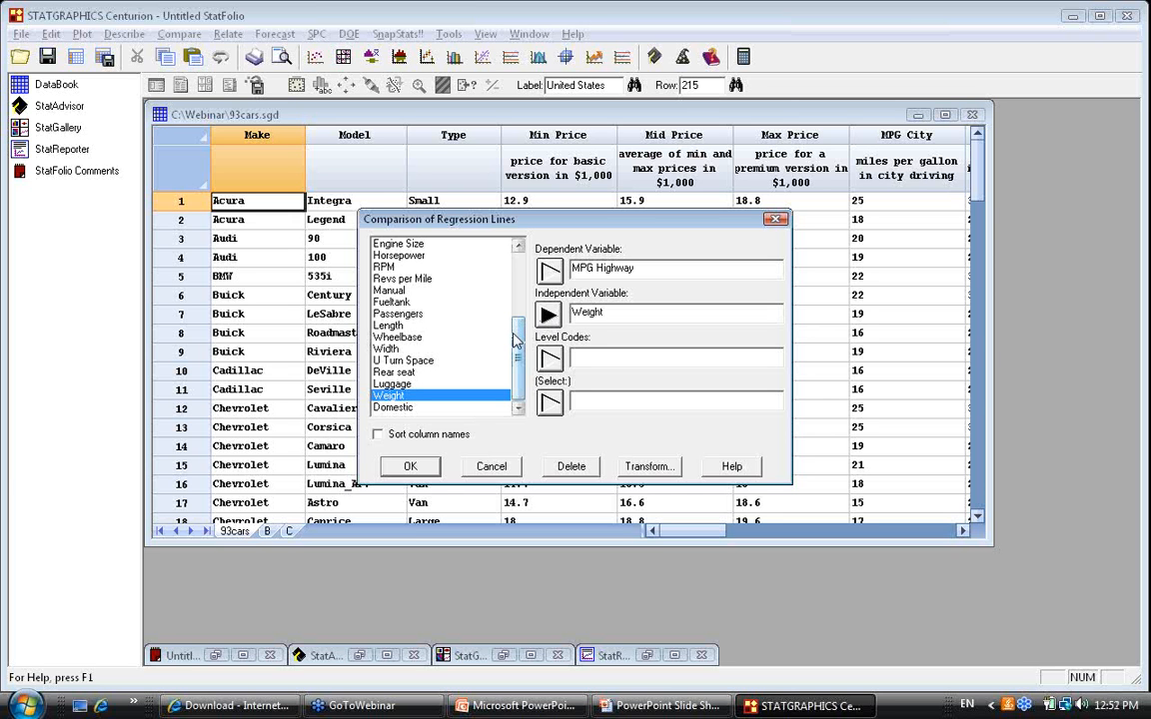
drag(514, 340, 523, 260)
click(385, 267)
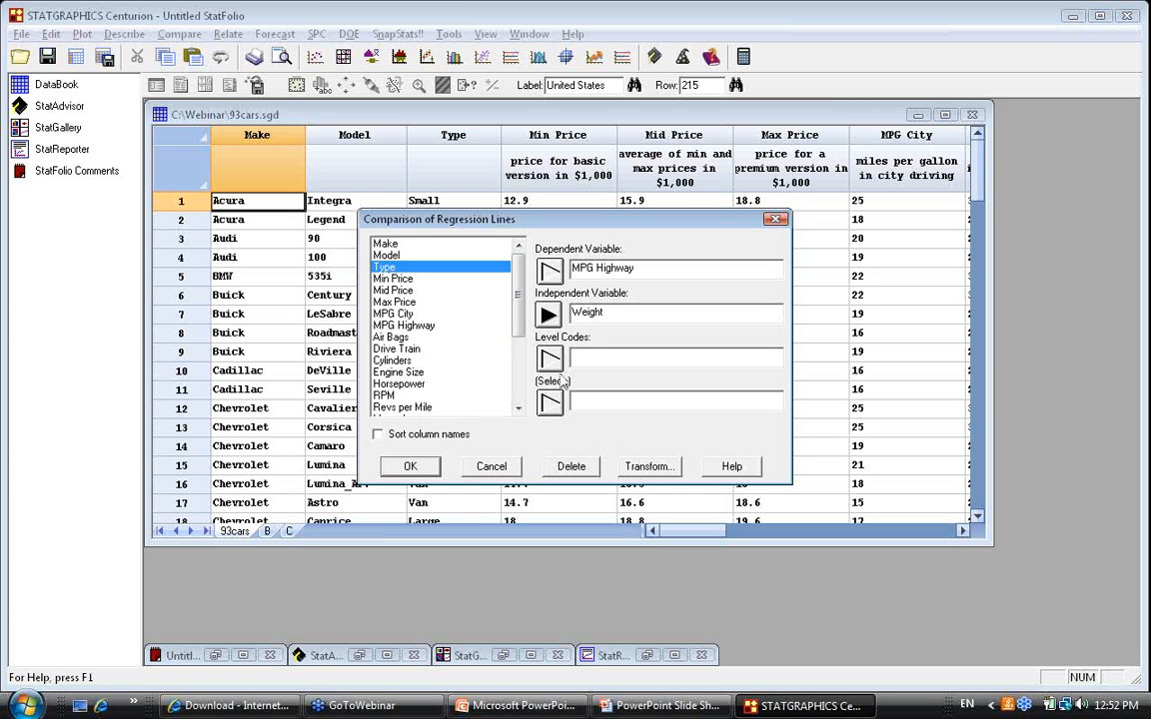
click(549, 359)
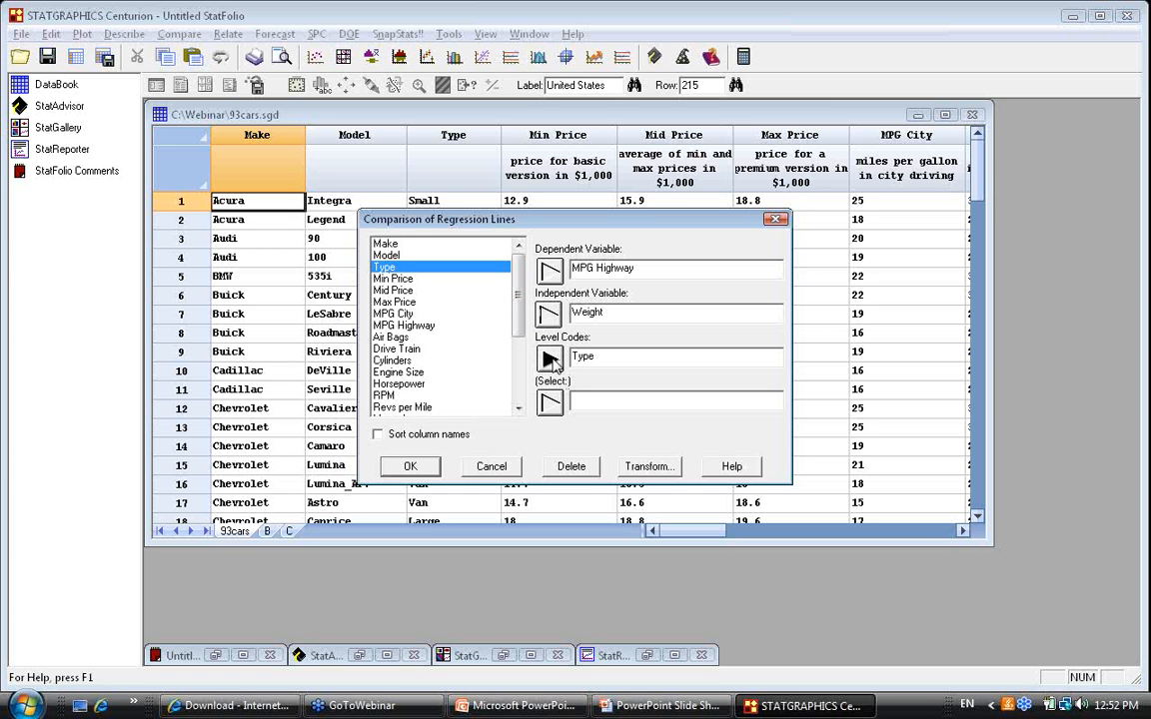
- Run the regression line comparison without assuming equal intercepts or slopes, and generate its default tables and graphs
click(421, 470)
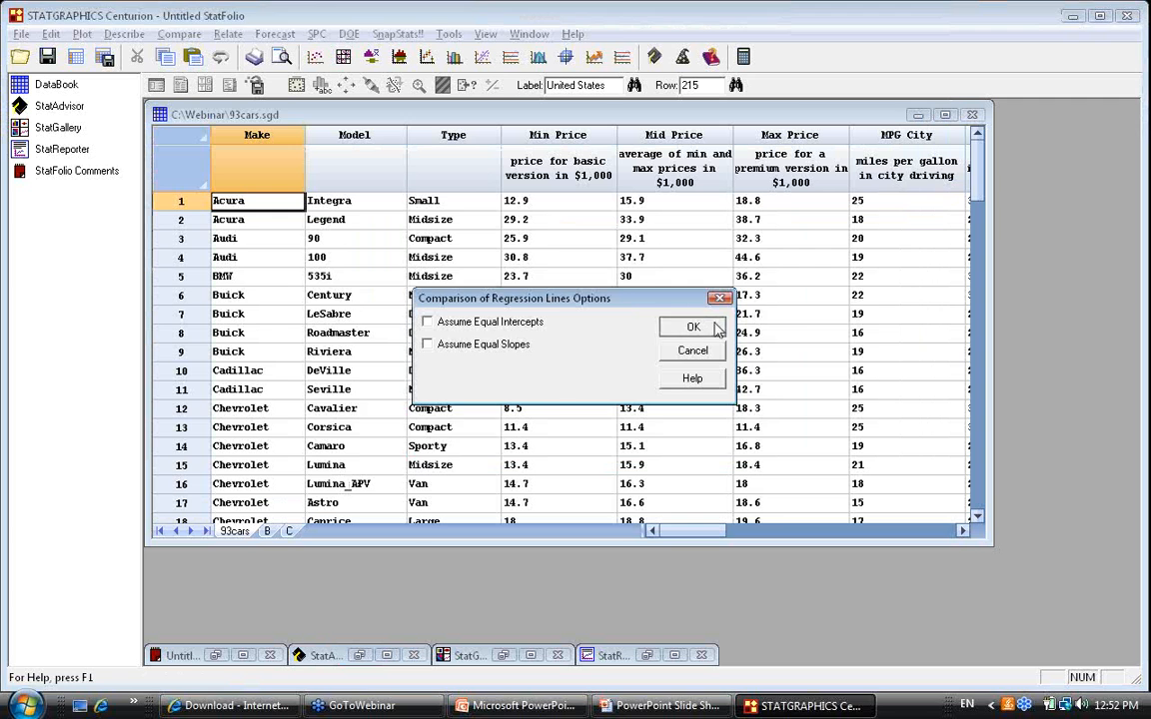
click(711, 328)
click(828, 297)
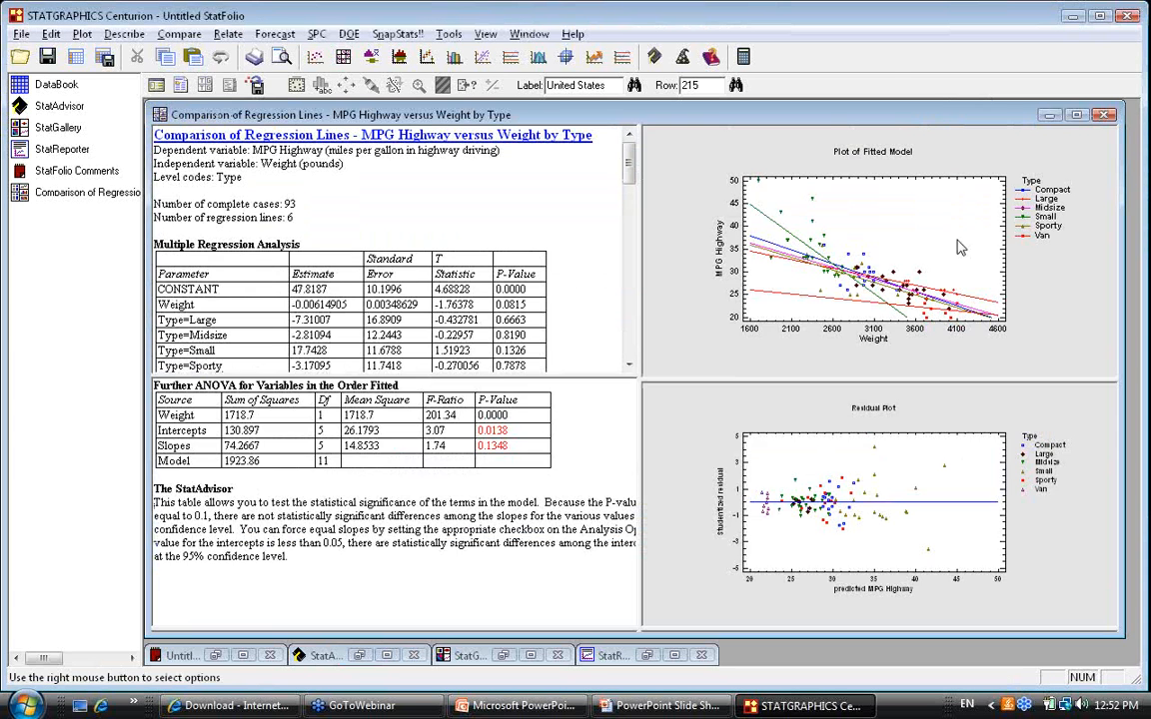
- Examine the enlarged Plot of Fitted Model and the Further ANOVA table for the intercept and slope tests
double_click(957, 248)
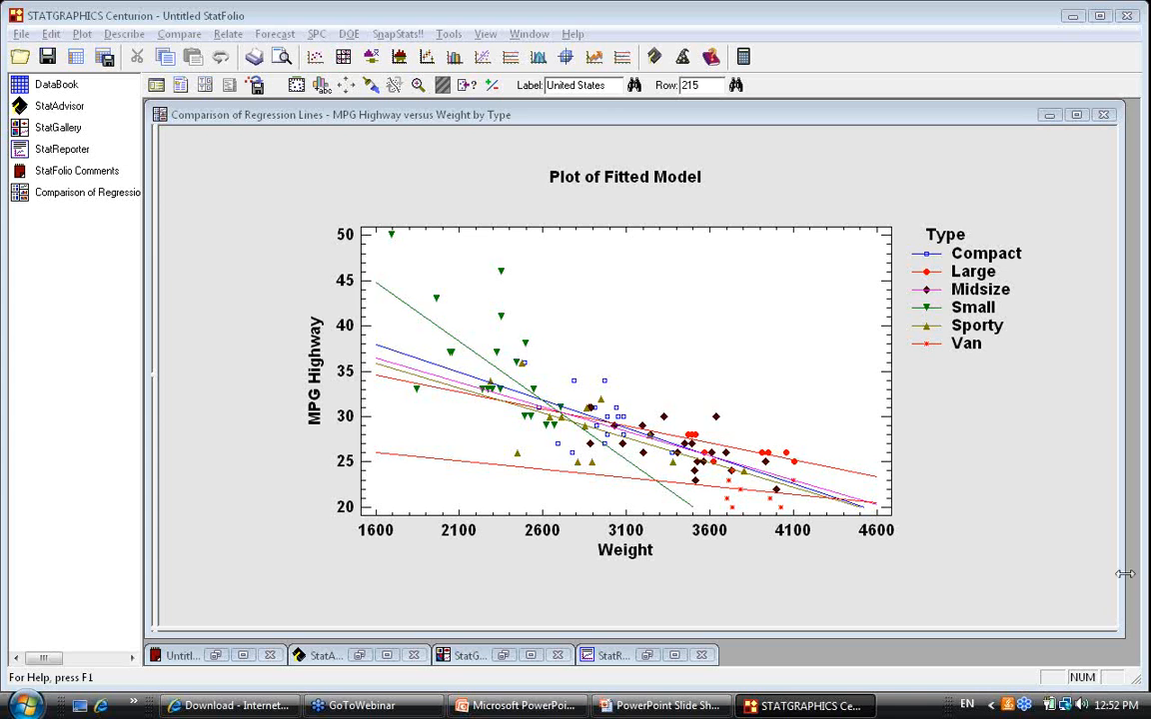
double_click(1069, 513)
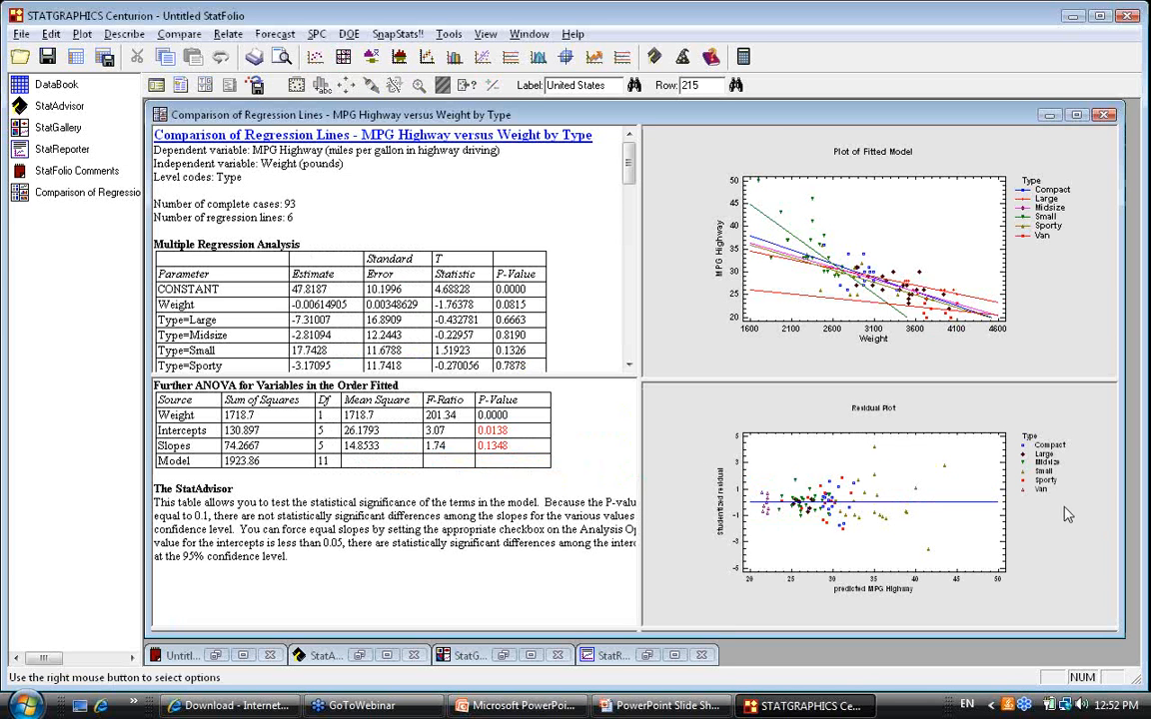
double_click(534, 488)
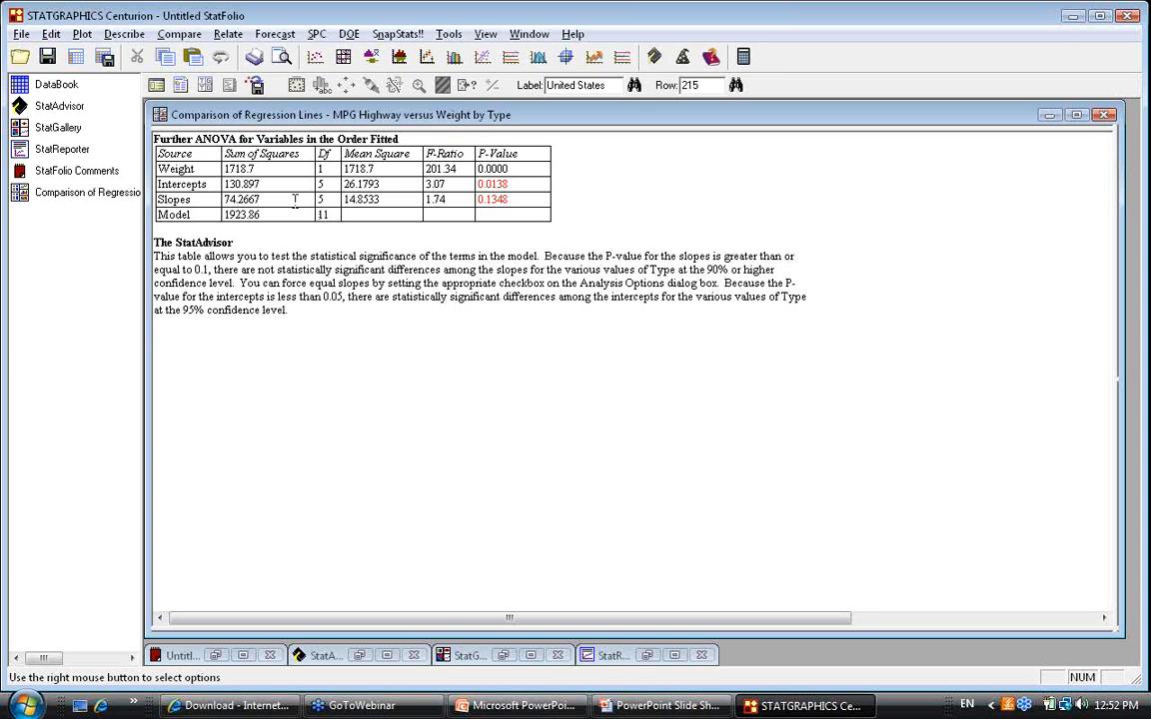
drag(533, 200, 232, 140)
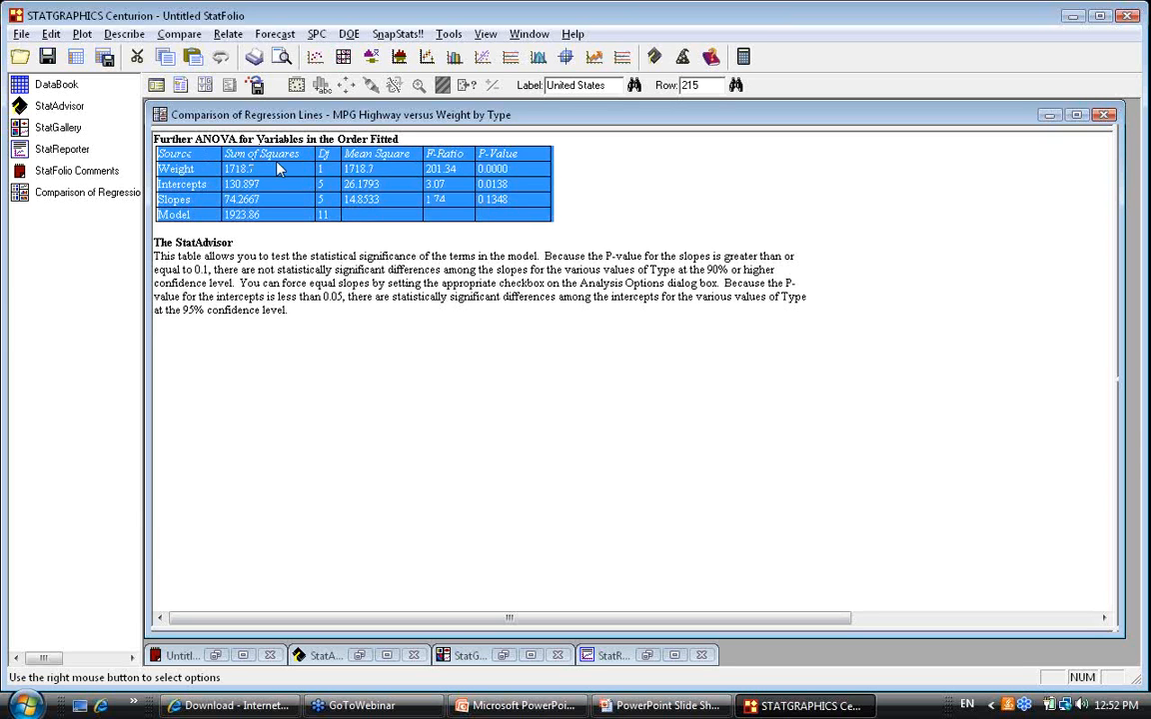
click(476, 166)
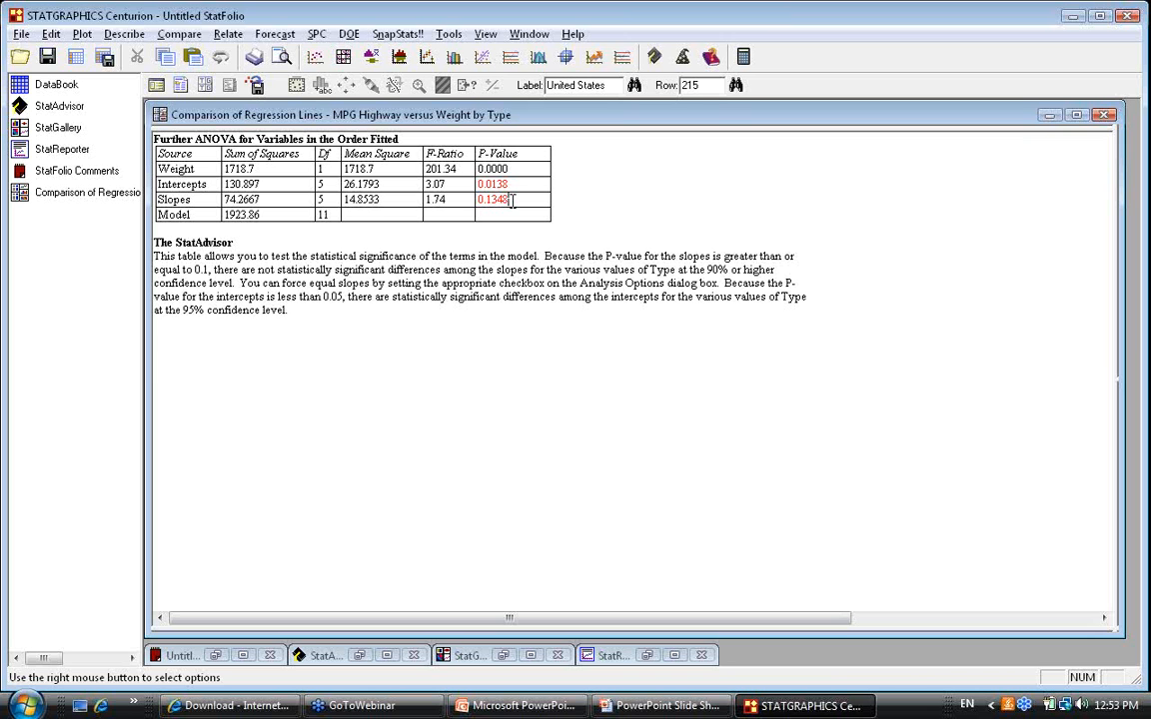
- Review the dependent, independent and level code variables assigned to the regression line comparison
click(155, 85)
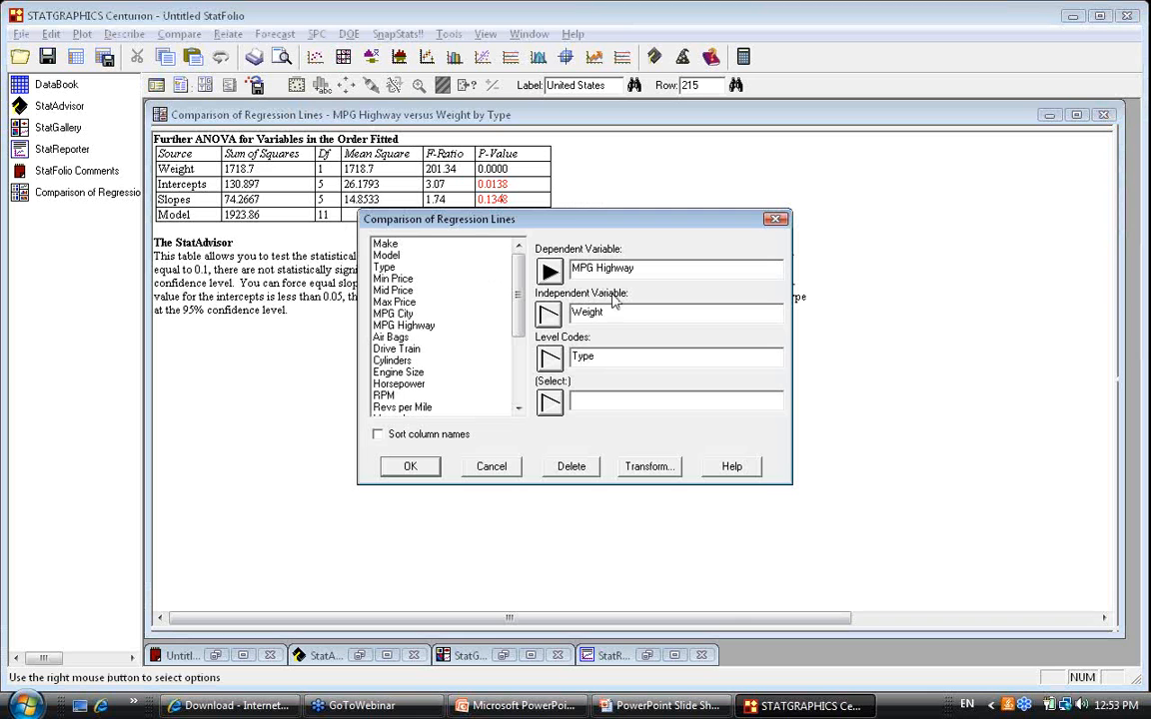
click(606, 311)
click(602, 267)
click(600, 315)
click(596, 356)
click(586, 311)
click(490, 466)
- Return to the full pane layout and enlarge the Plot of Fitted Model for MPG Highway versus Weight
double_click(628, 387)
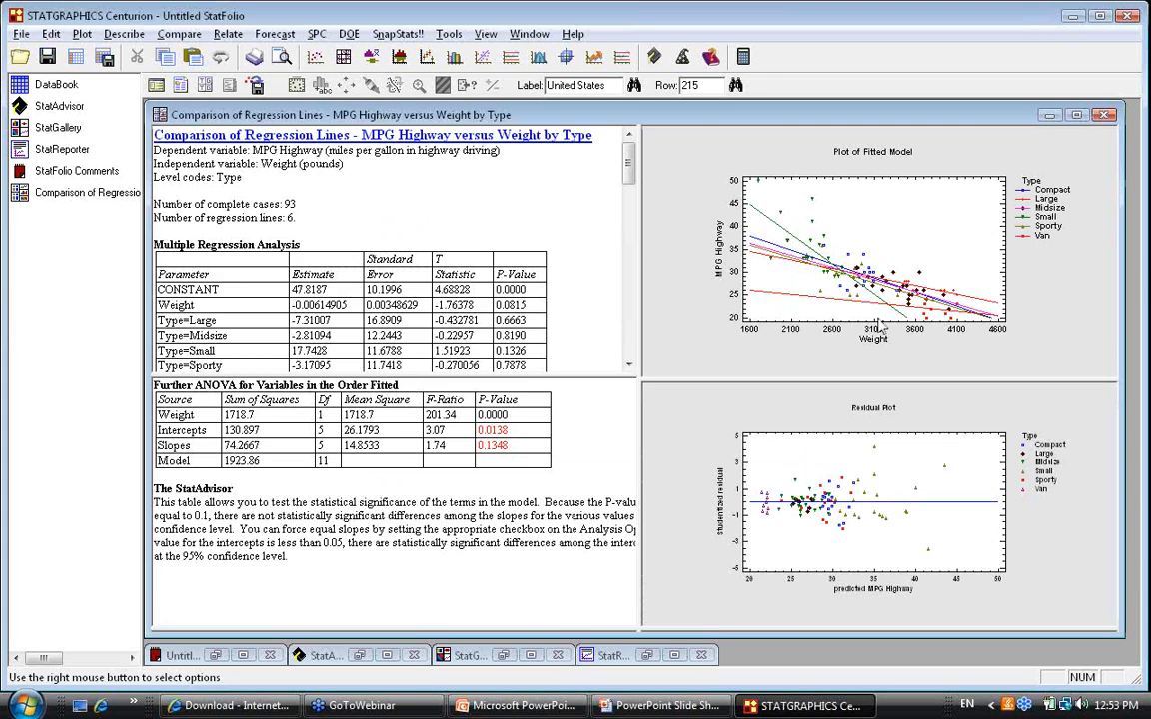
double_click(879, 325)
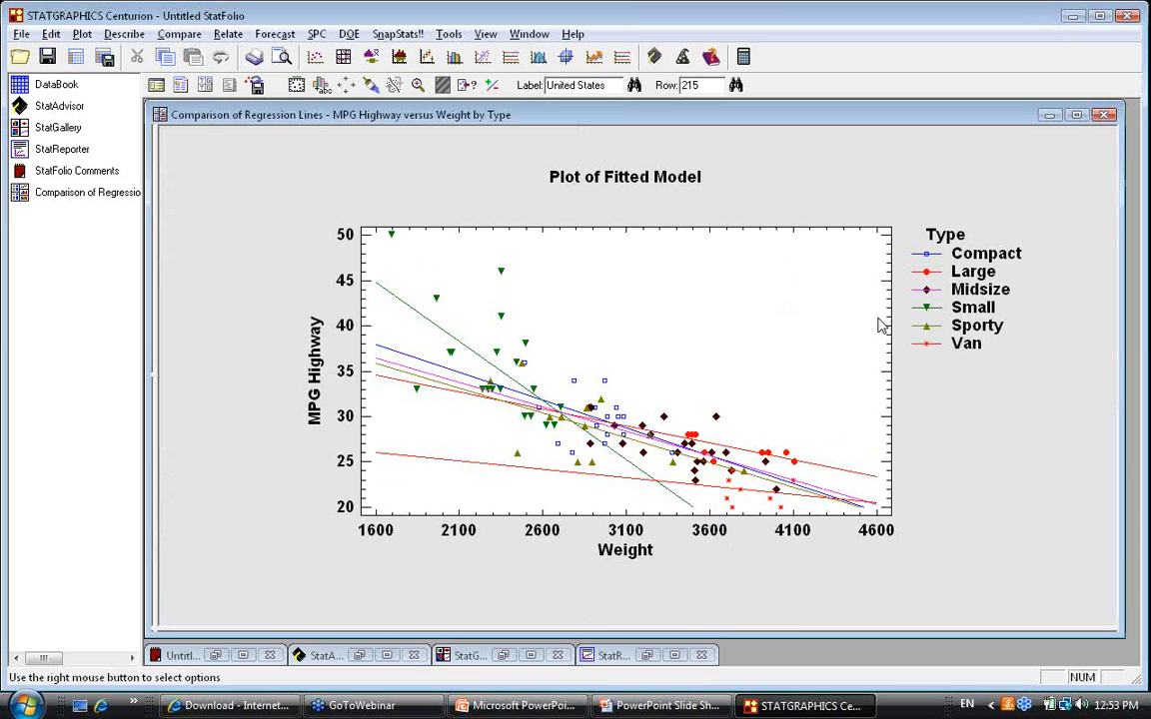
click(1106, 601)
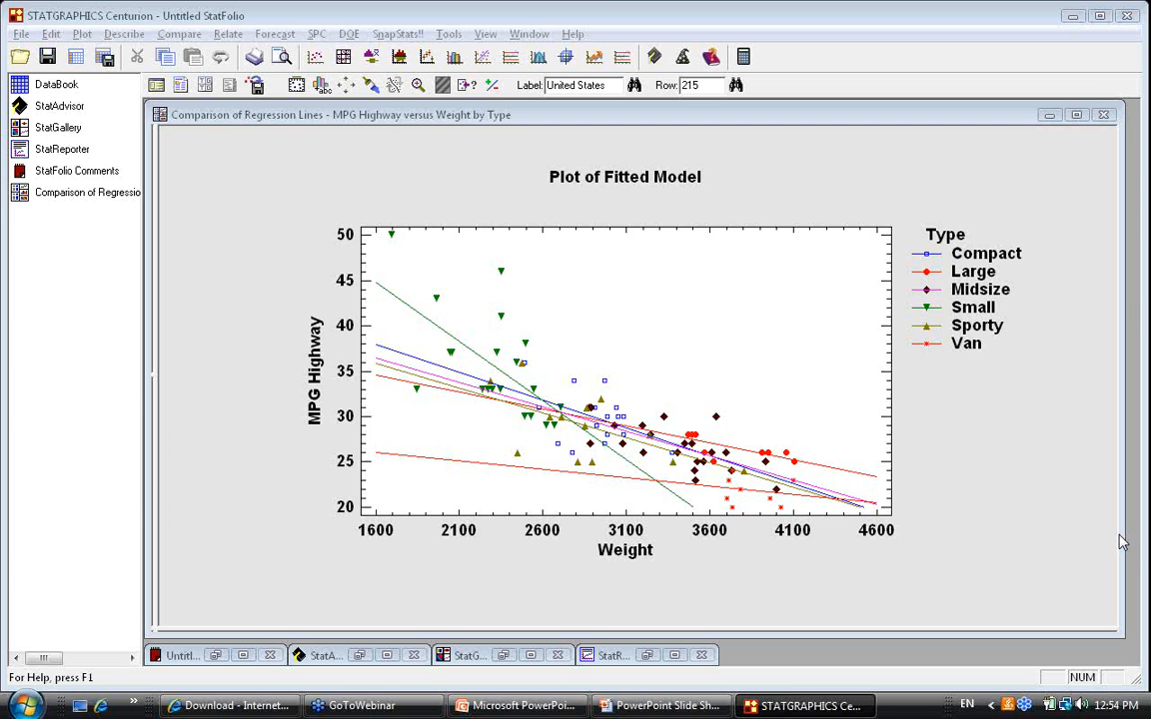
- Start a new StatFolio, discarding the regression line comparison without saving it
click(20, 37)
click(42, 52)
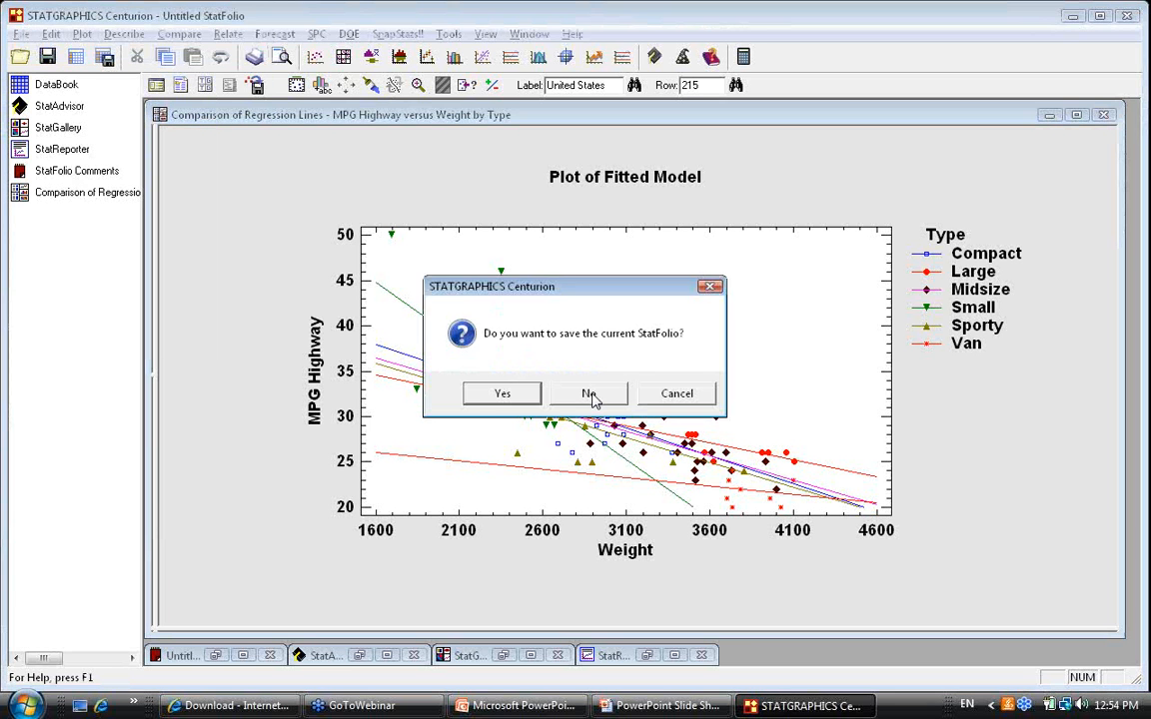
click(588, 394)
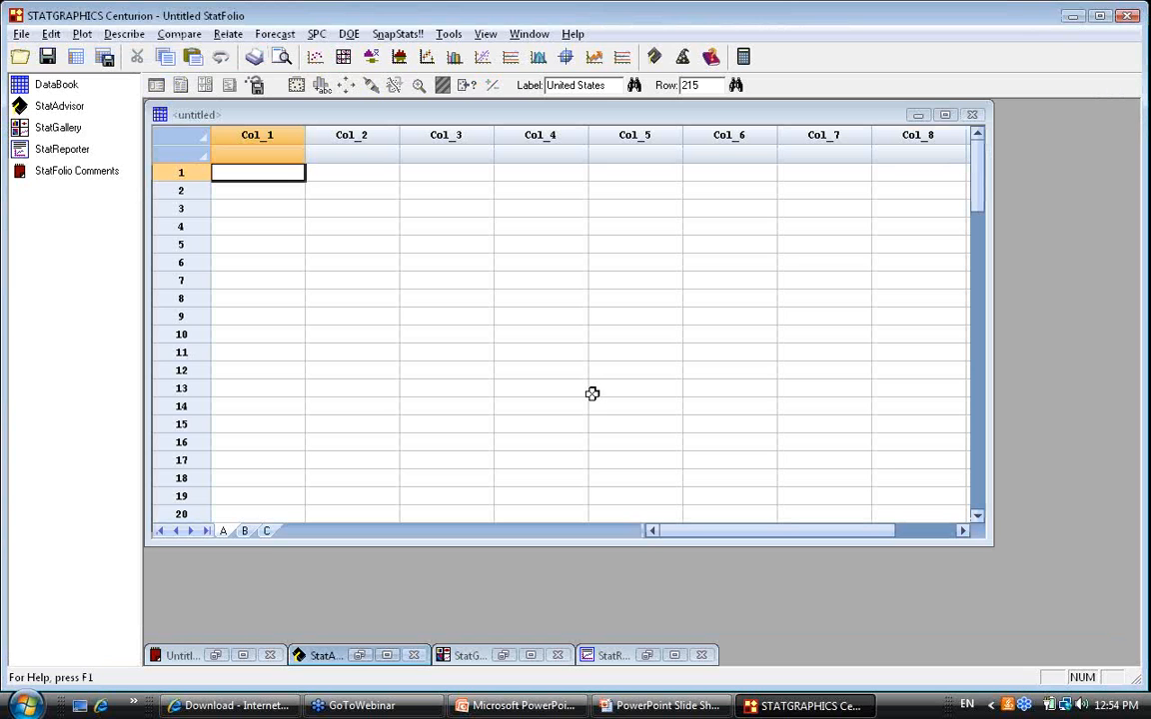
- Open the data file nonlin.sgd from the Webinar folder
click(79, 60)
click(648, 303)
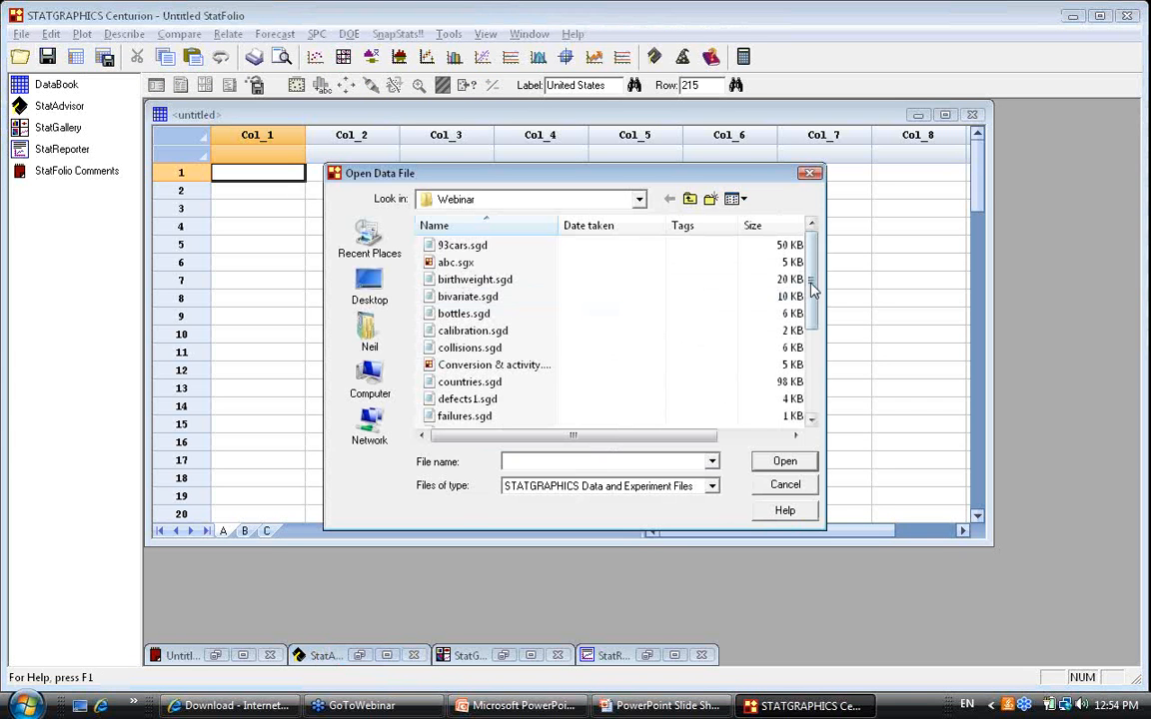
drag(812, 289, 818, 374)
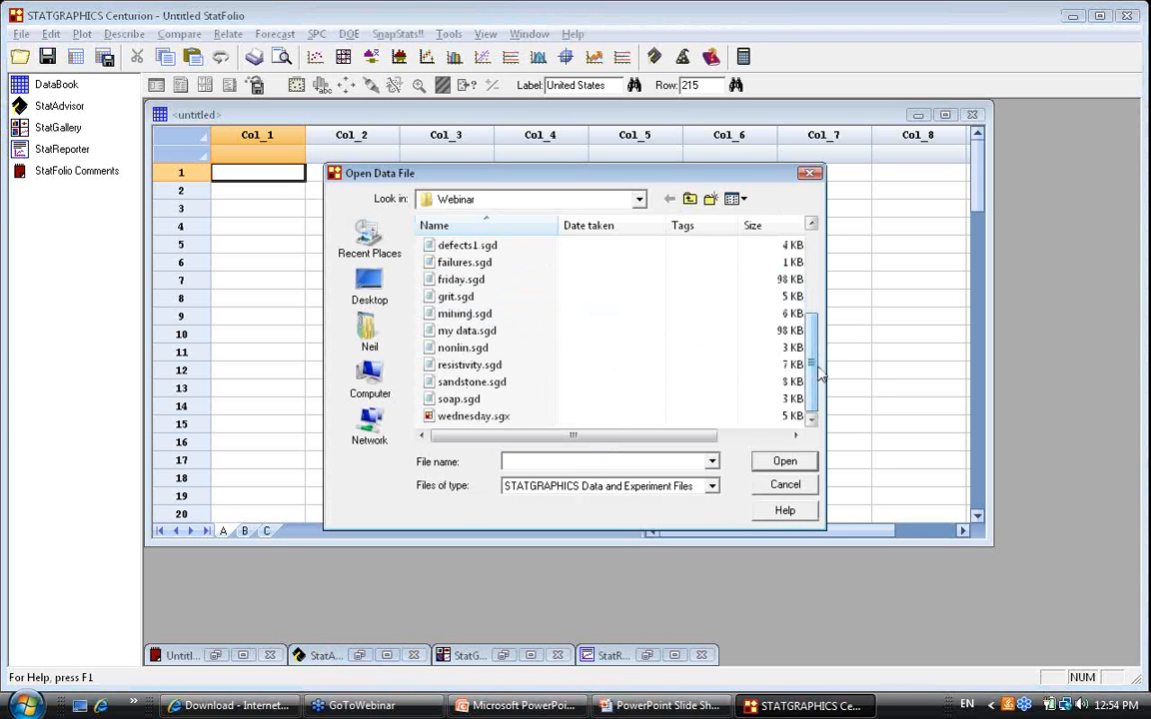
click(497, 348)
click(784, 462)
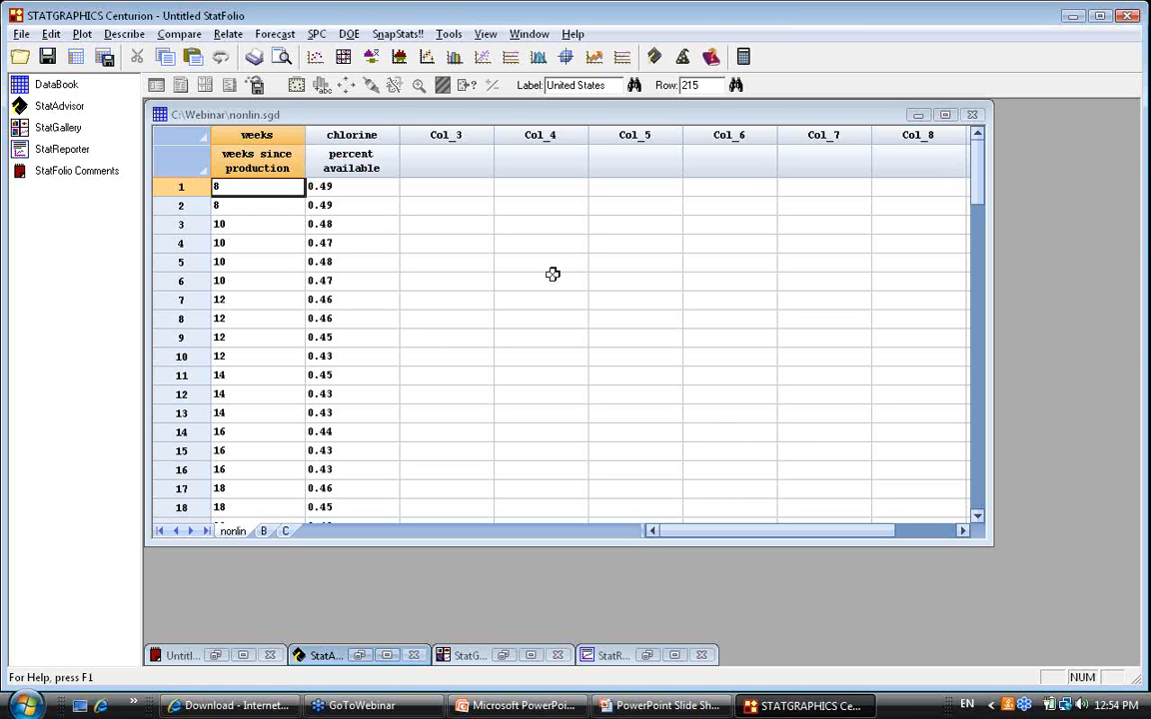
- Run a linear Simple Regression with chlorine as Y and weeks as X, using the default tables and graphs
click(228, 34)
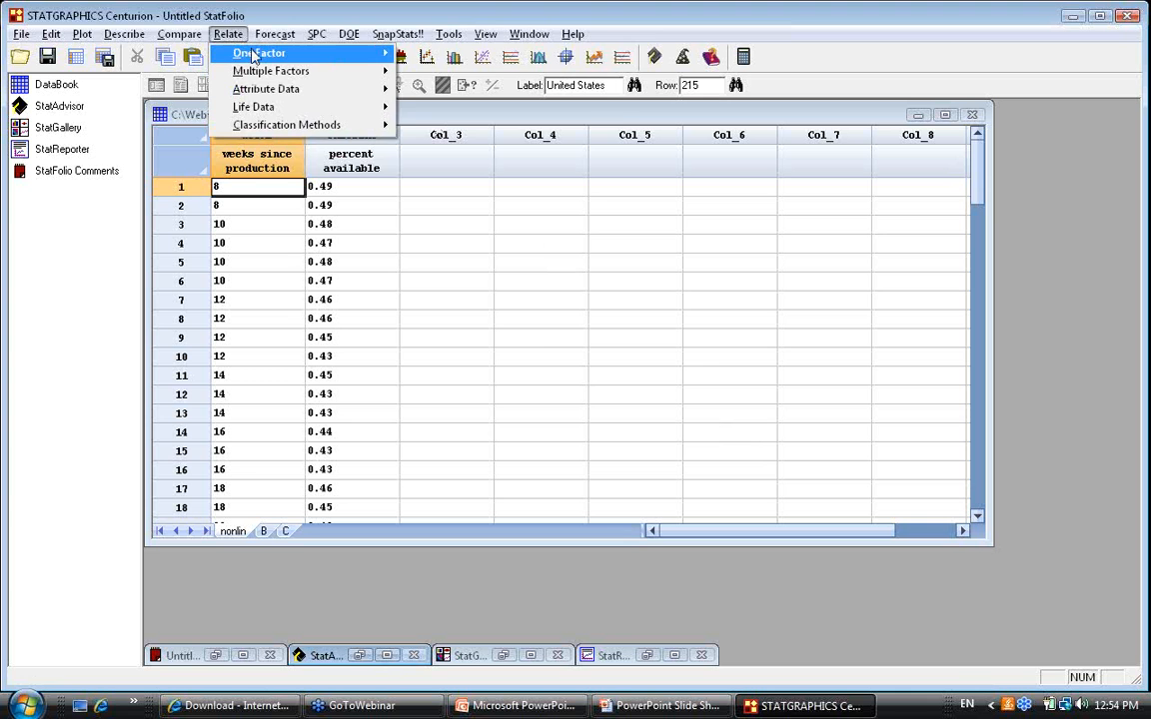
mouse_move(258, 52)
click(437, 53)
click(442, 266)
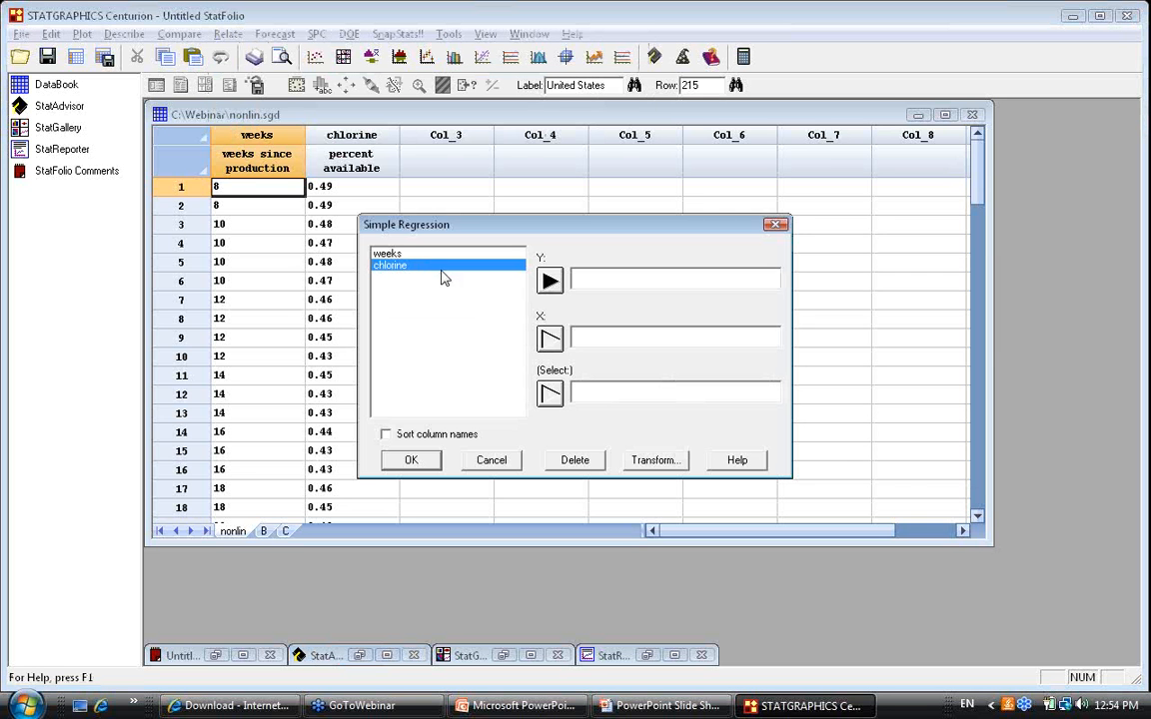
click(550, 280)
click(550, 336)
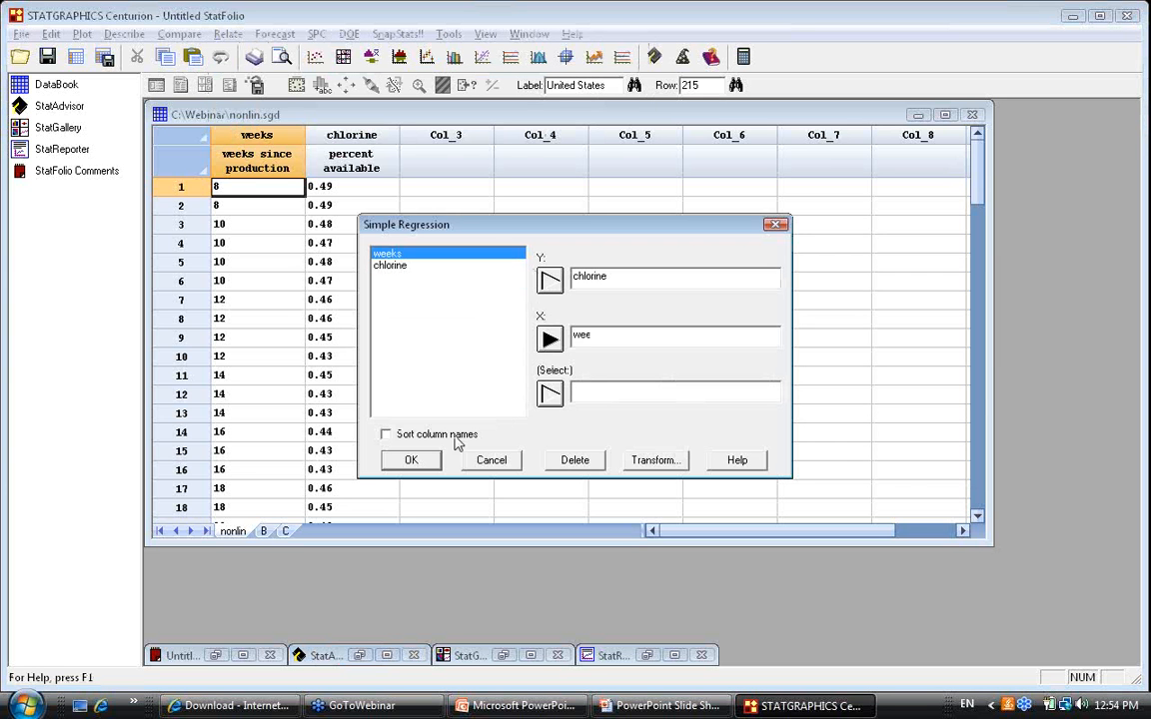
click(410, 459)
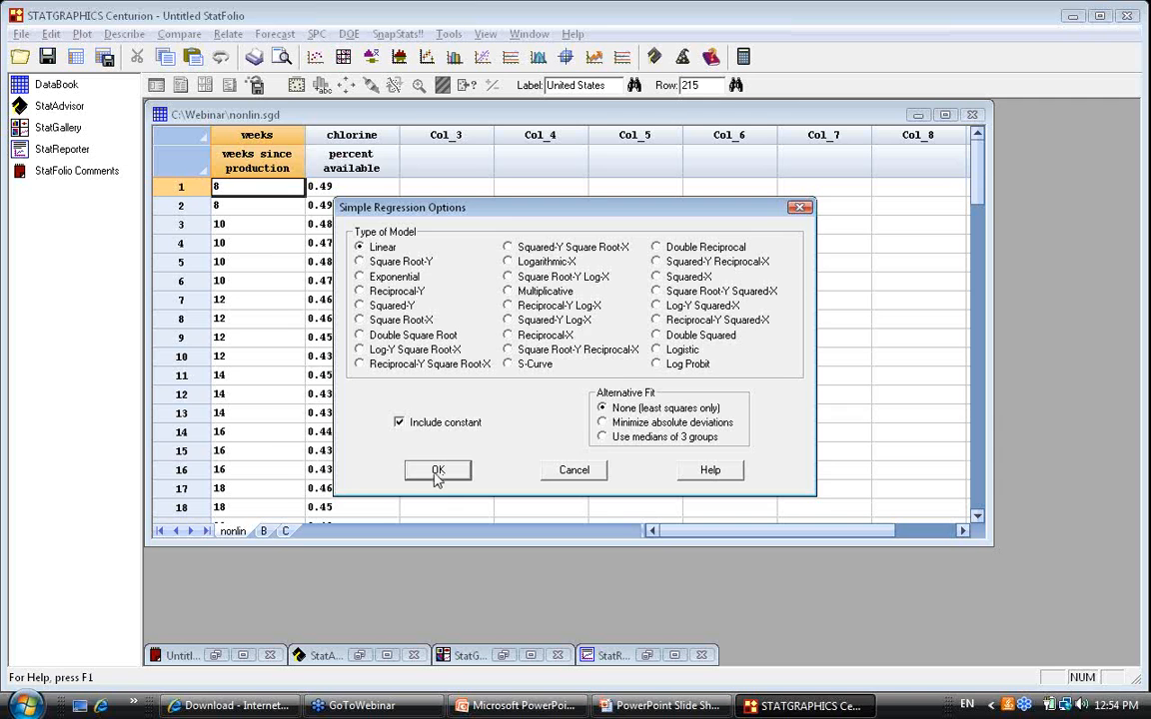
click(440, 472)
click(830, 295)
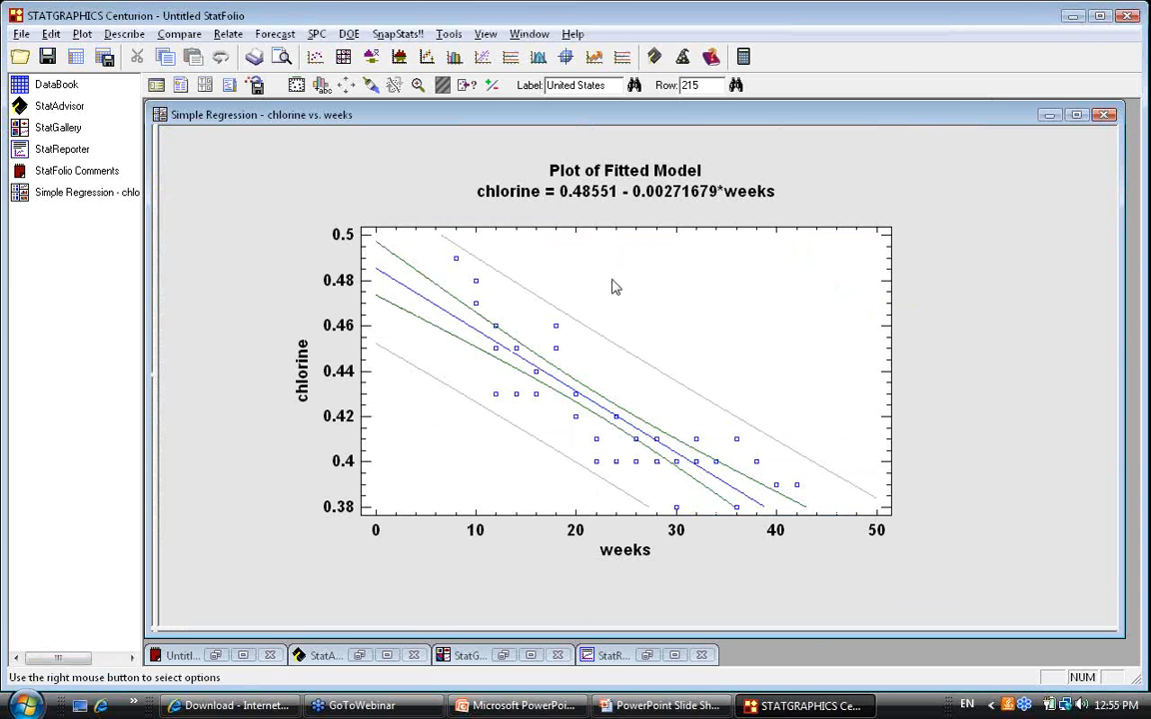
- Include only prediction limits on the Plot of Fitted Model, removing the confidence limits
right_click(551, 258)
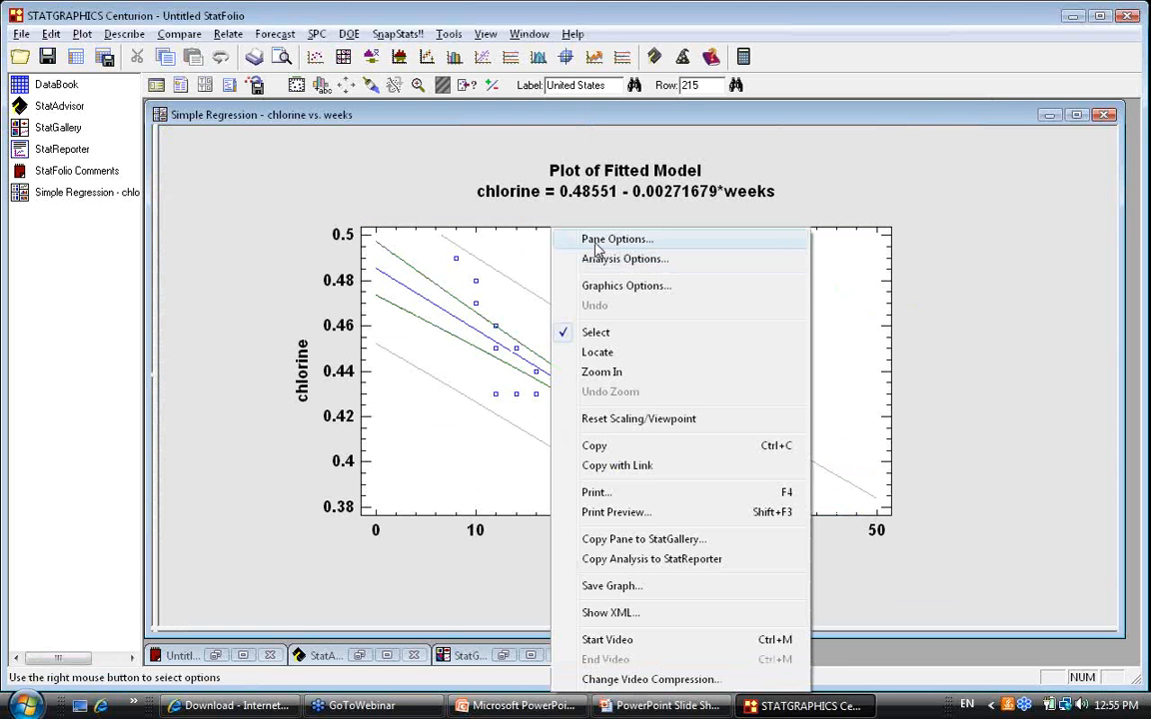
click(596, 241)
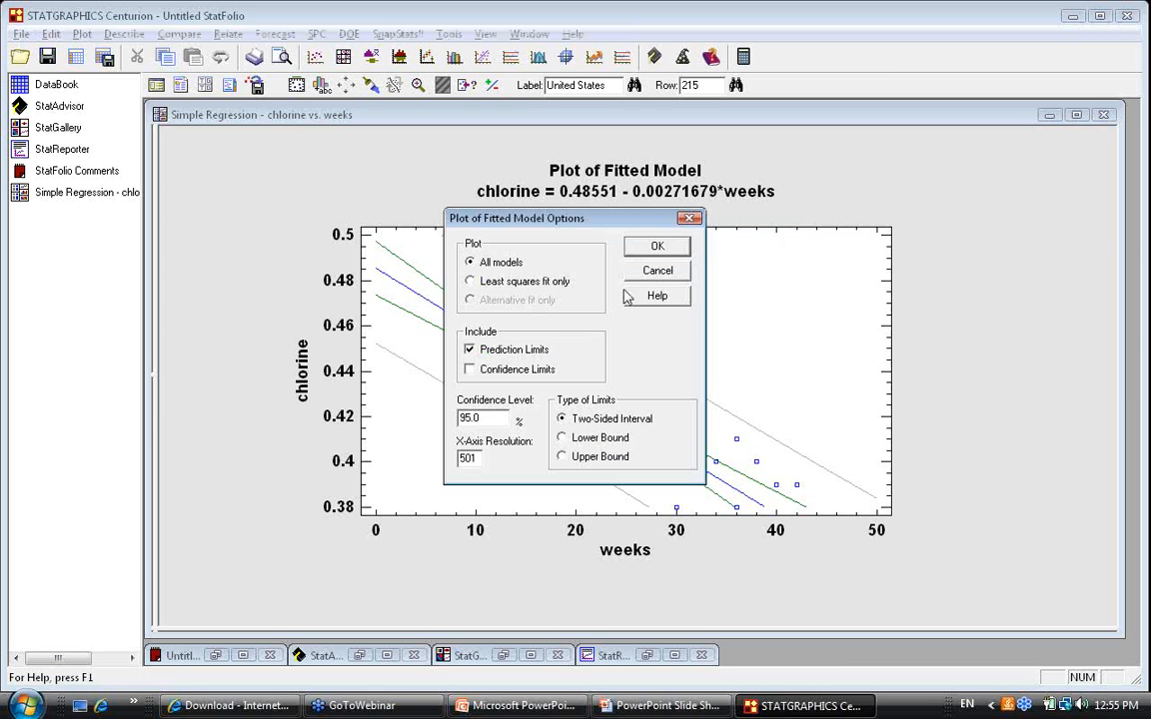
click(670, 252)
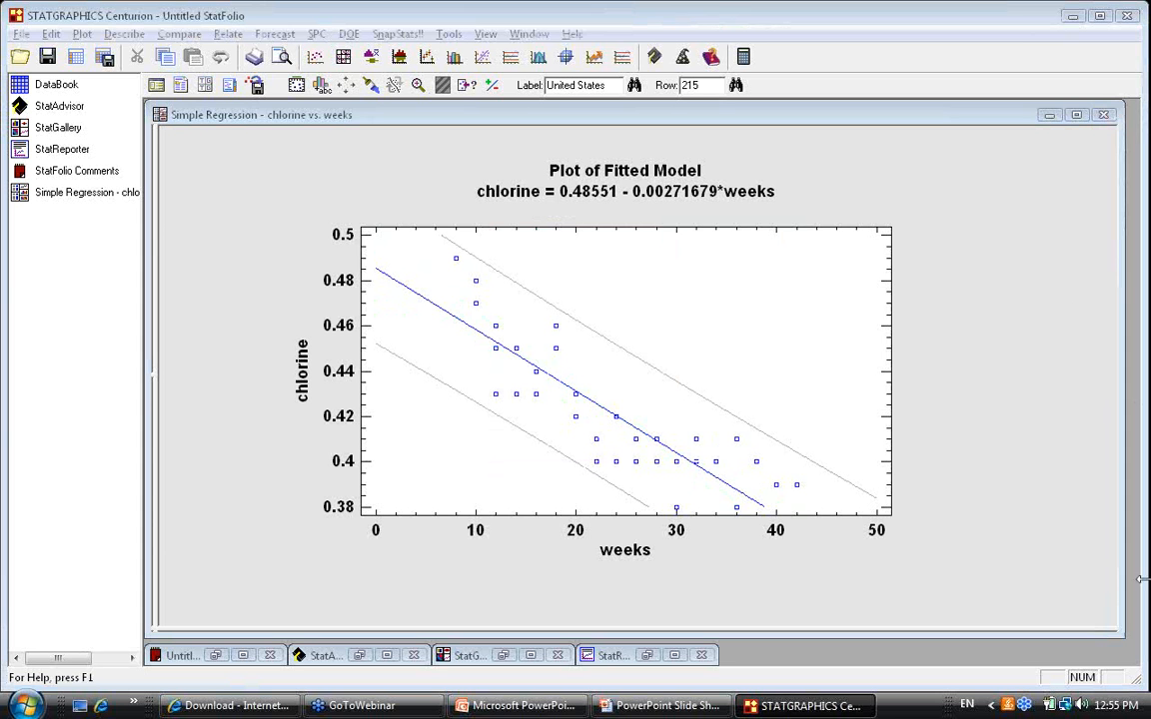
- Accept the existing selection of tables and graphs and examine the Unusual Residuals table for the linear model
click(209, 90)
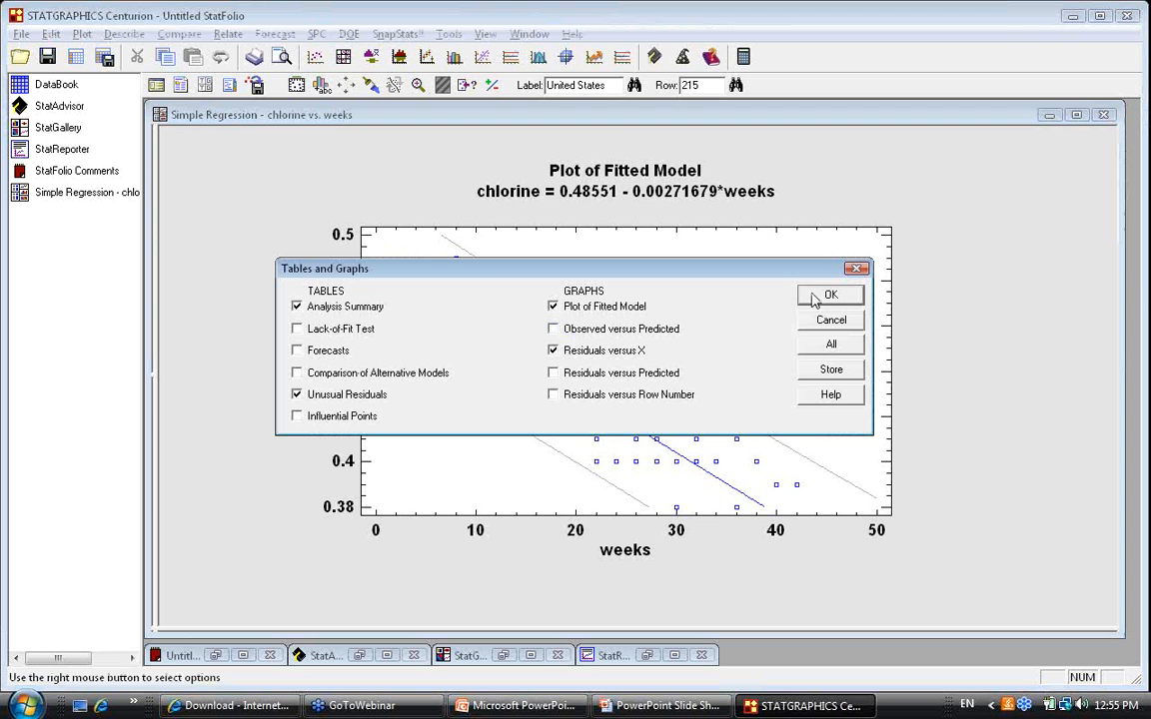
click(816, 297)
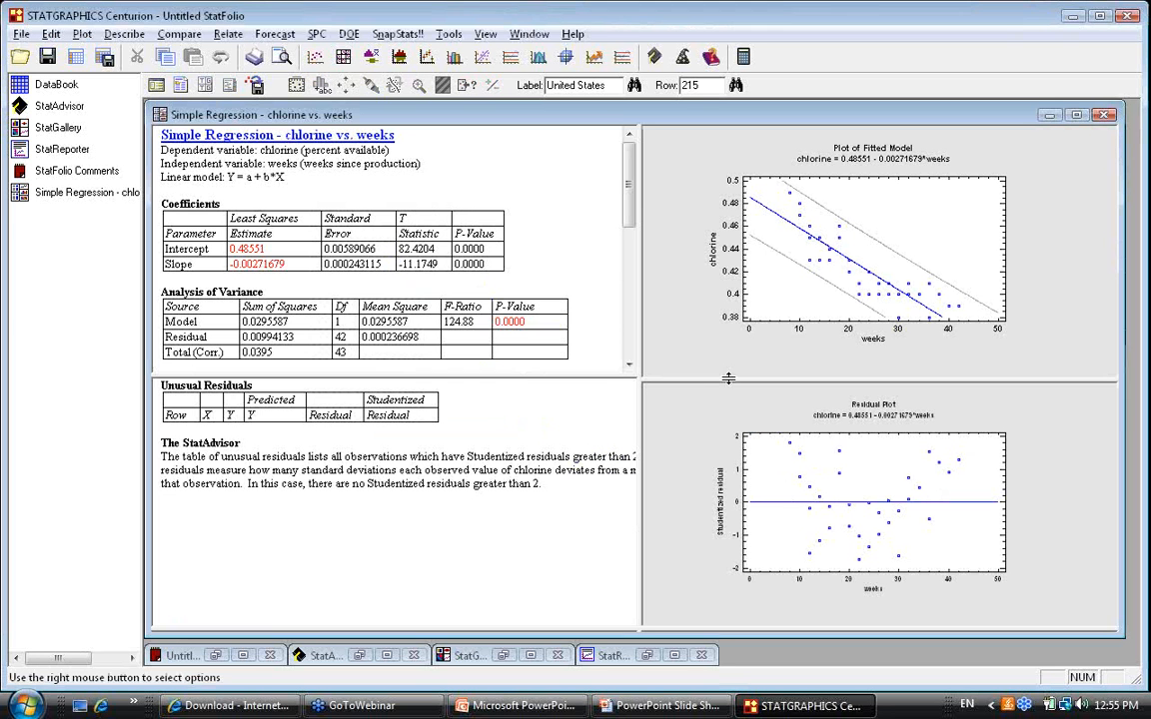
double_click(419, 450)
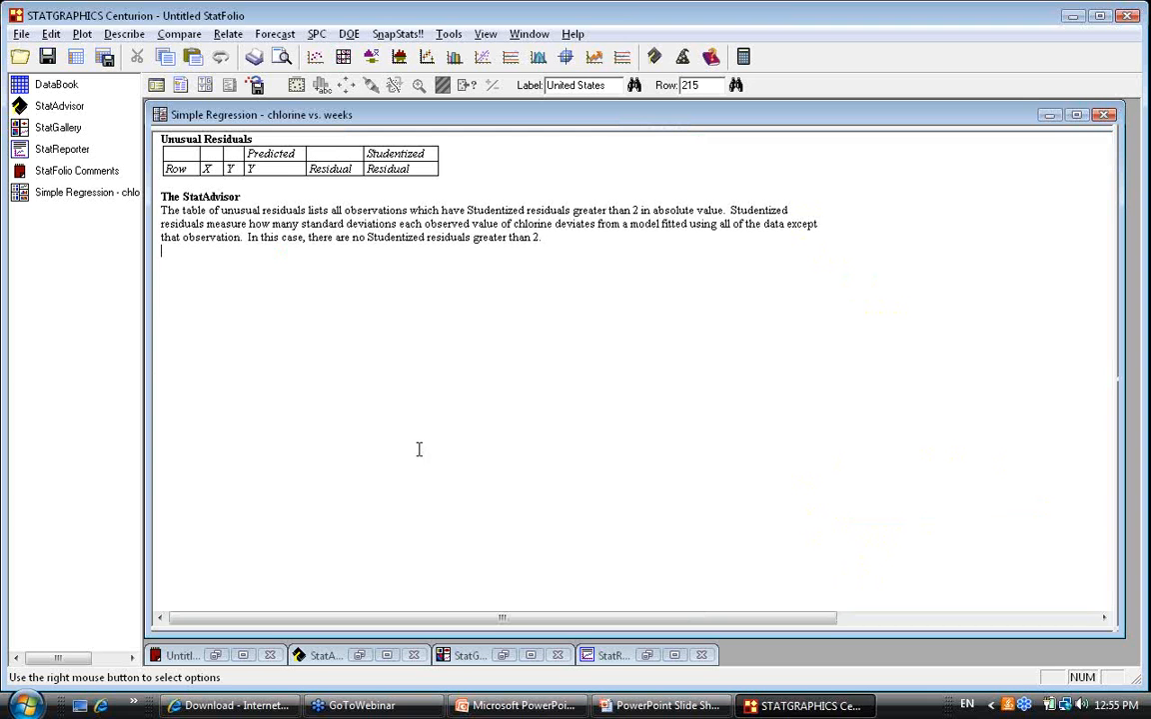
double_click(365, 183)
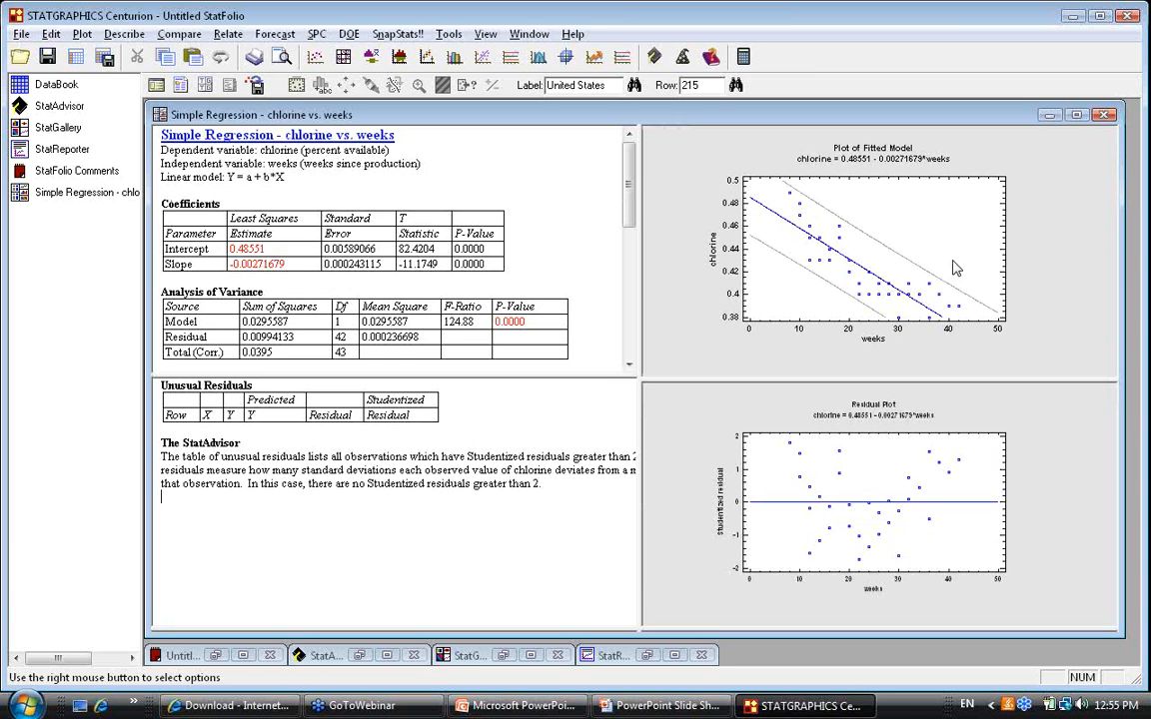
- Enlarge the Plot of Fitted Model and change the regression model type to Reciprocal-X
double_click(954, 266)
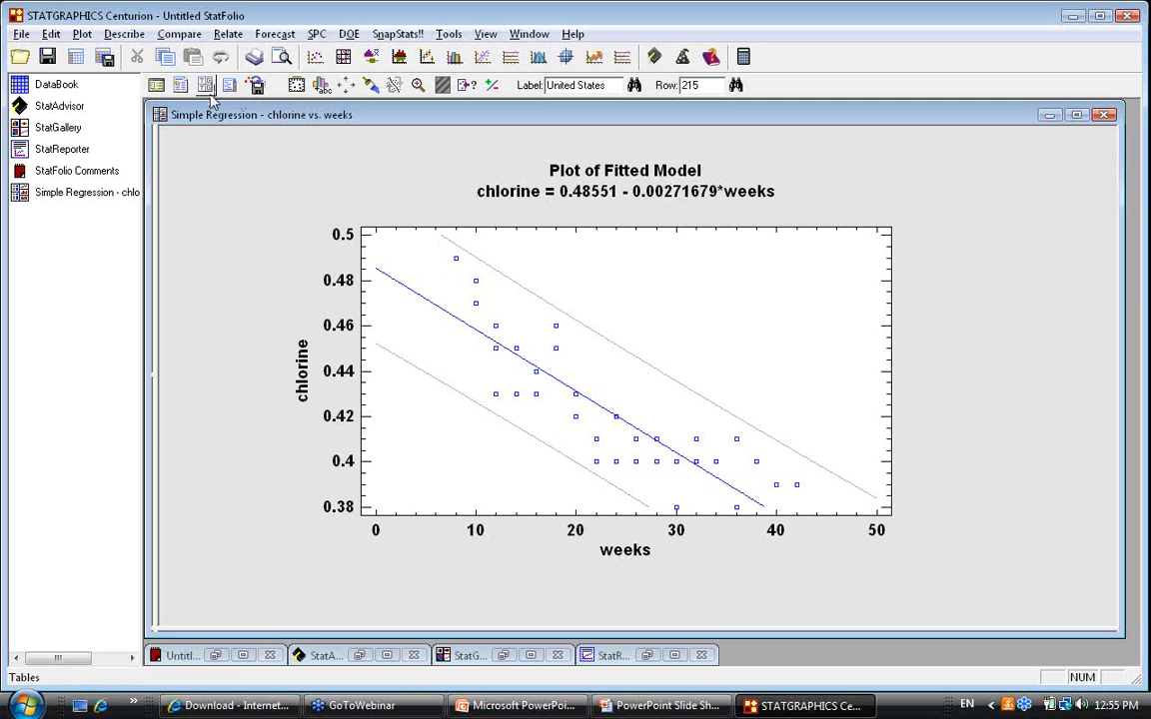
right_click(257, 153)
click(321, 175)
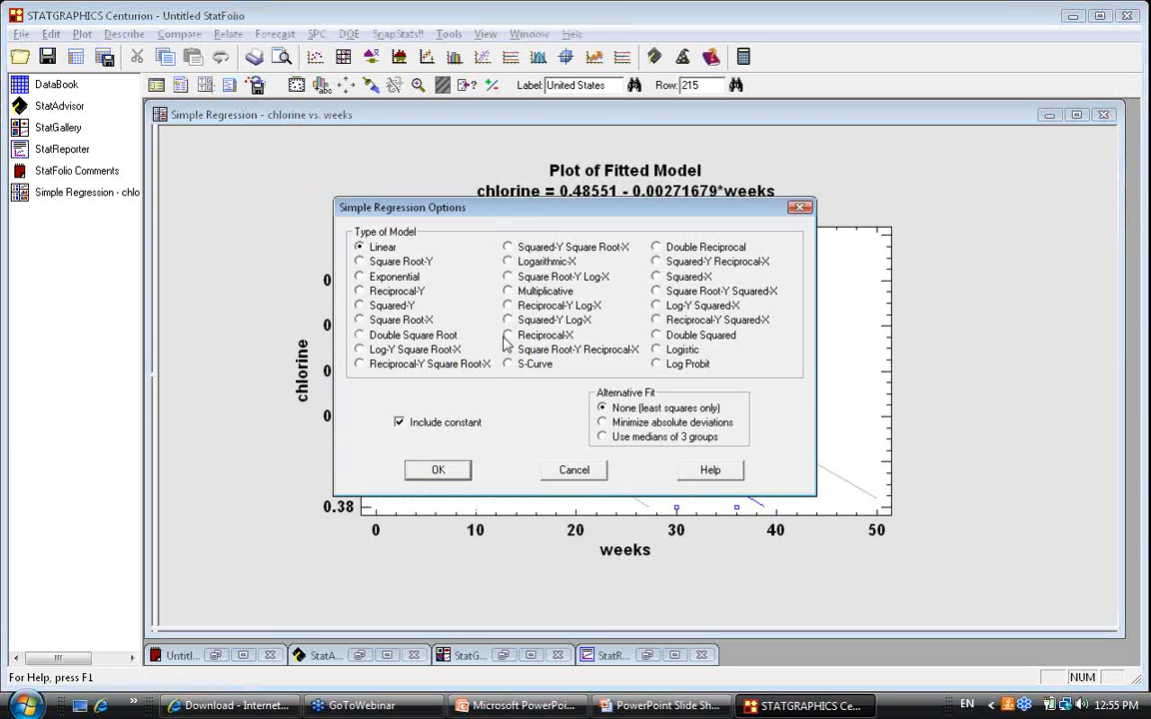
click(508, 336)
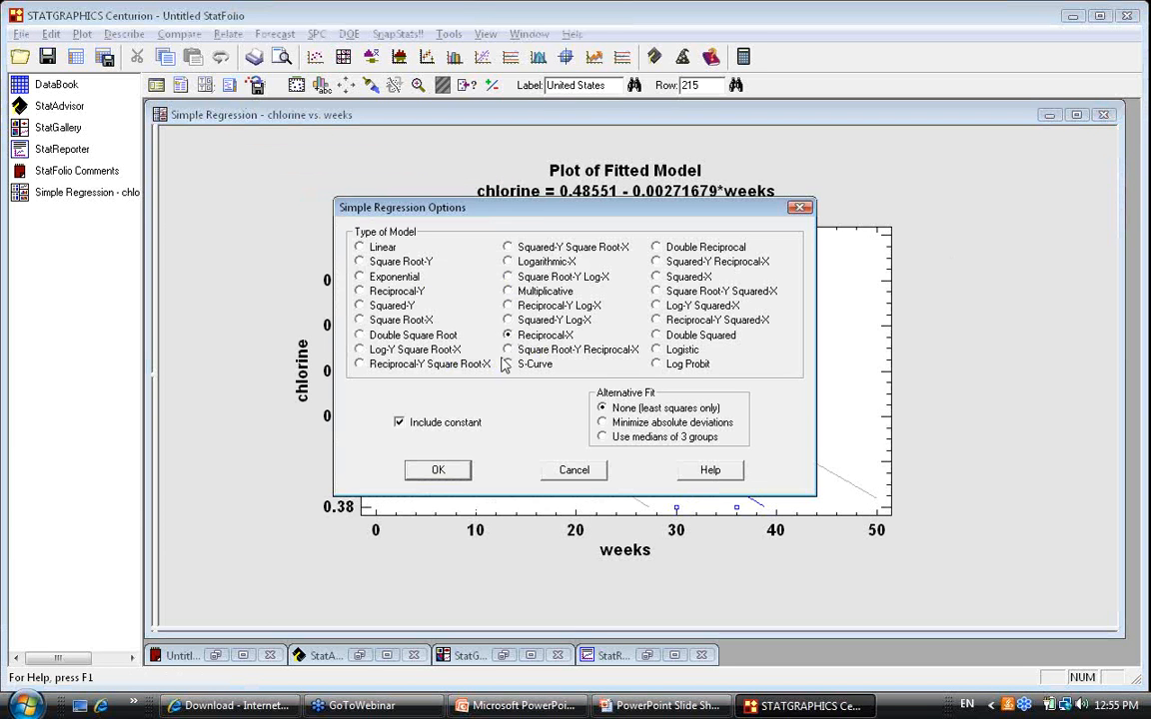
click(439, 471)
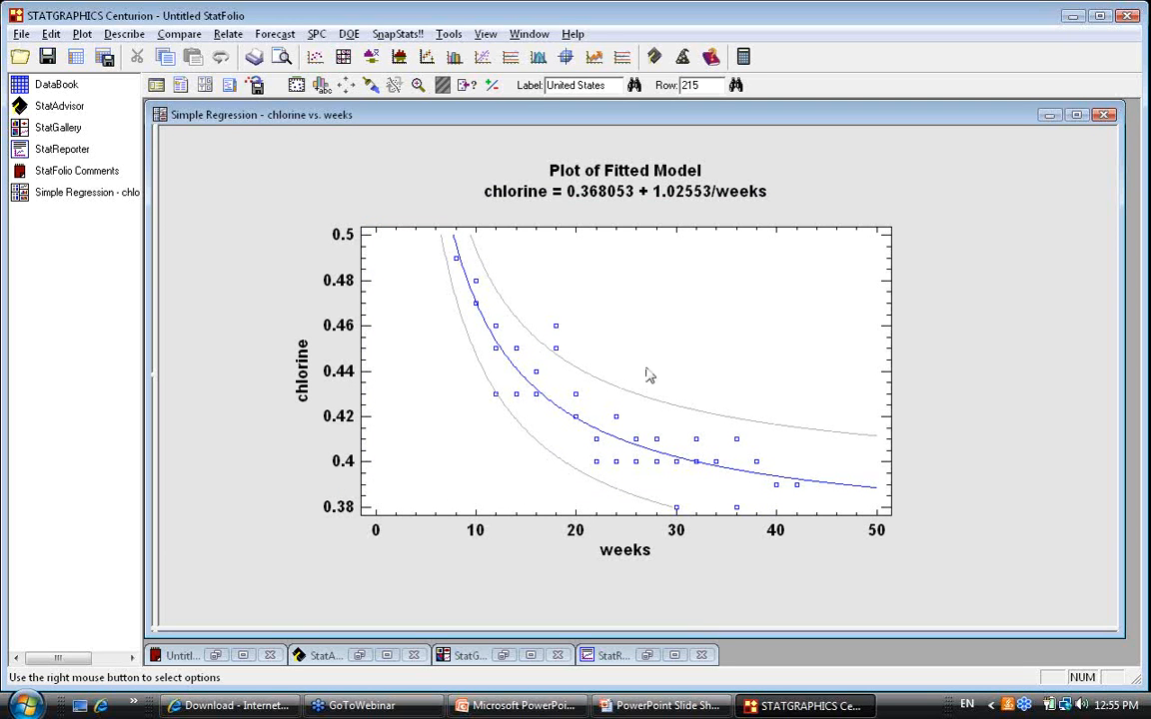
- Identify the two high chlorine points at 18 weeks on the fitted plot and check their Studentized residuals in the Unusual Residuals table
click(556, 327)
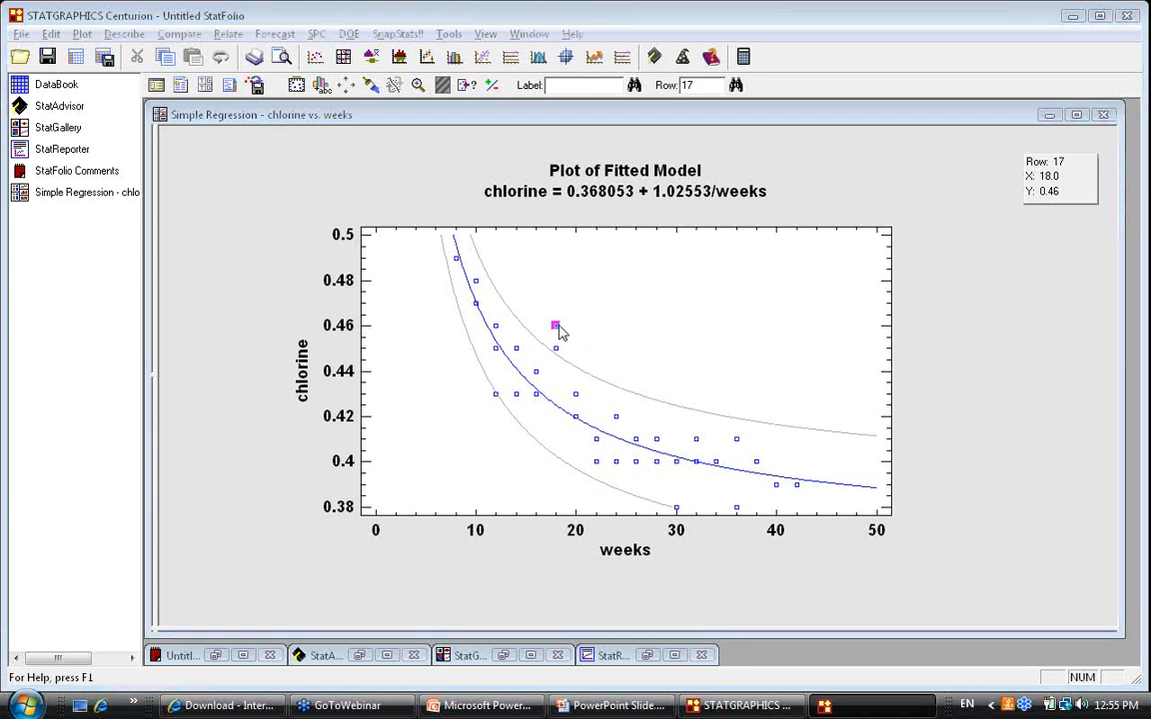
click(557, 349)
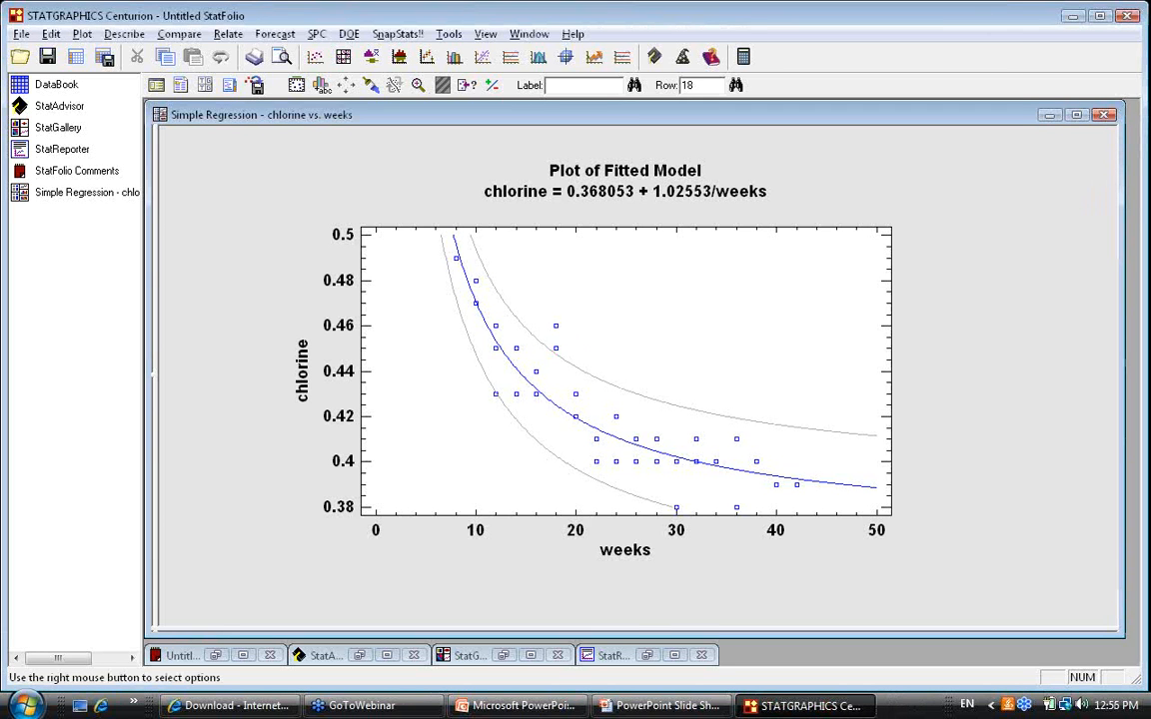
double_click(626, 316)
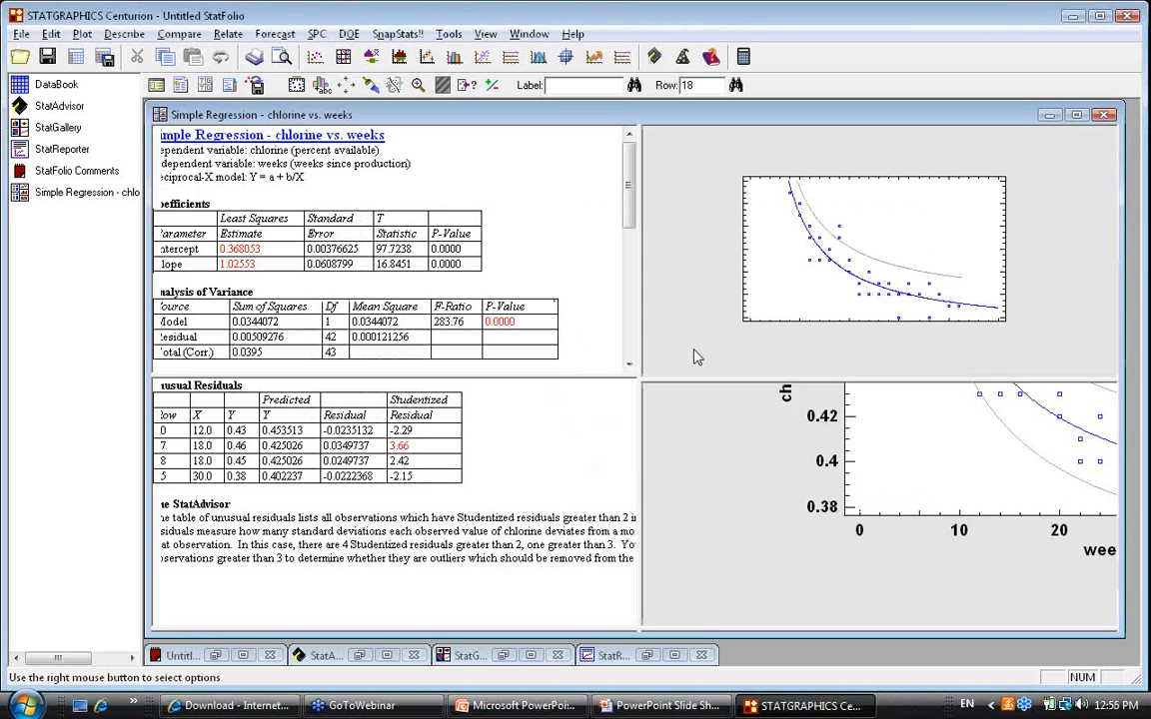
click(420, 444)
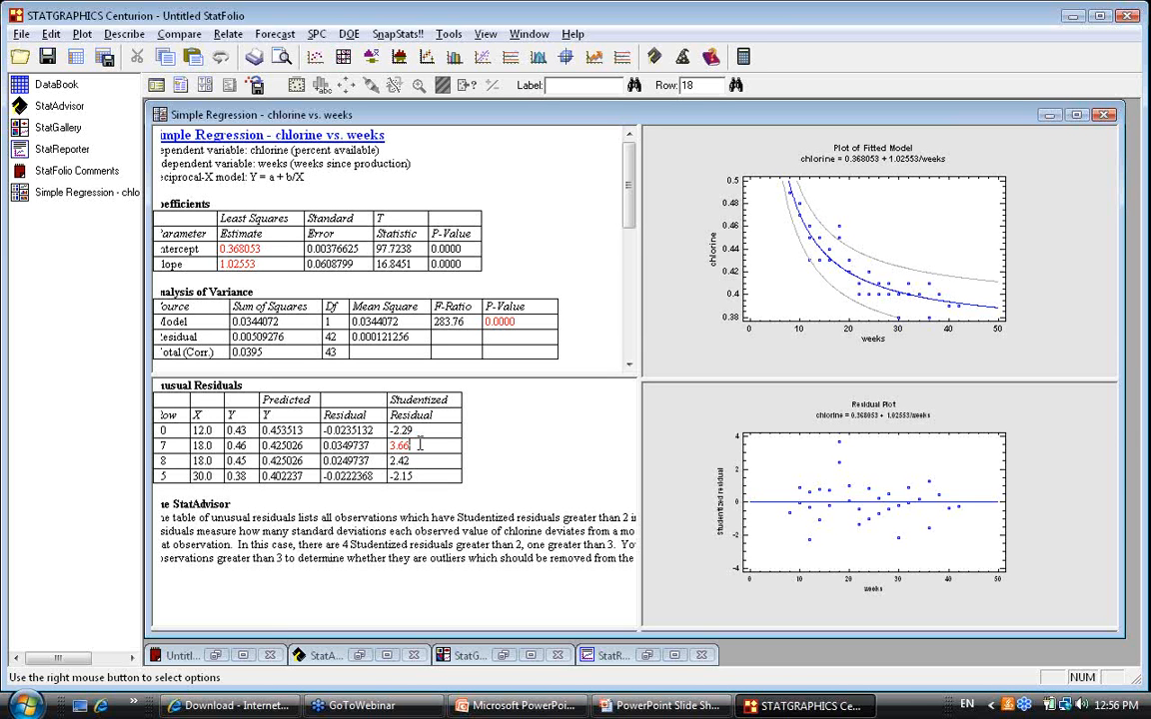
double_click(909, 259)
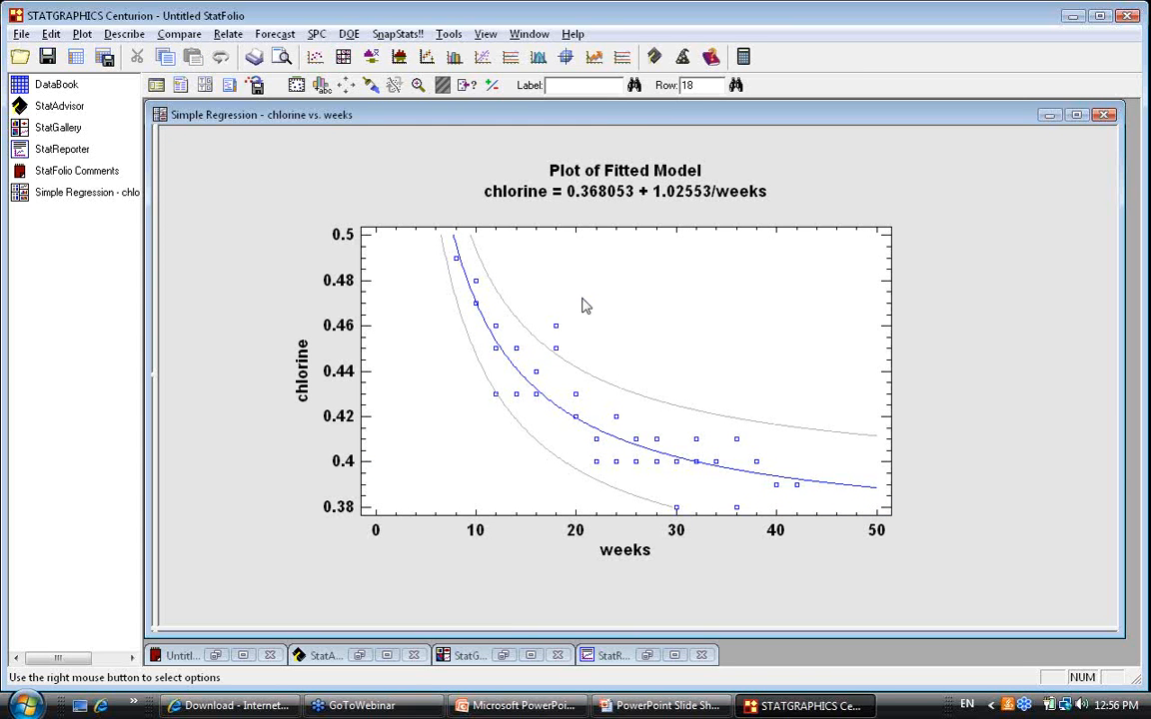
- Exclude the 18-week point at 0.46 chlorine from the Reciprocal-X fit and check the Unusual Residuals table
click(557, 326)
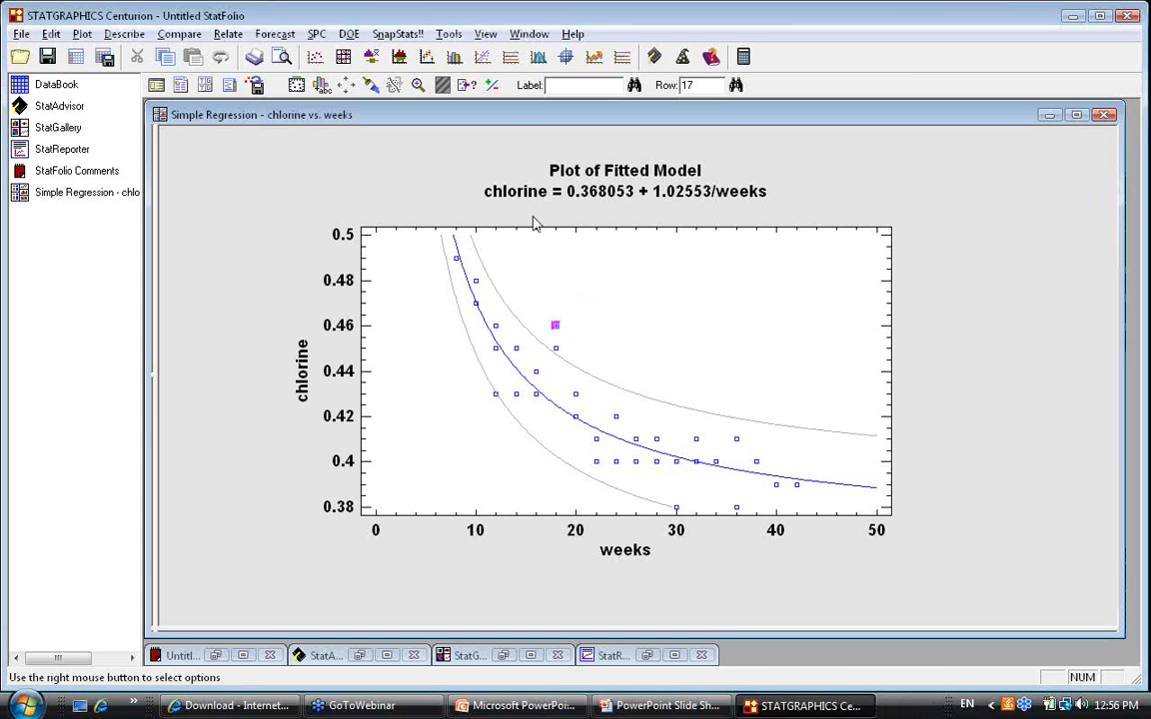
click(494, 87)
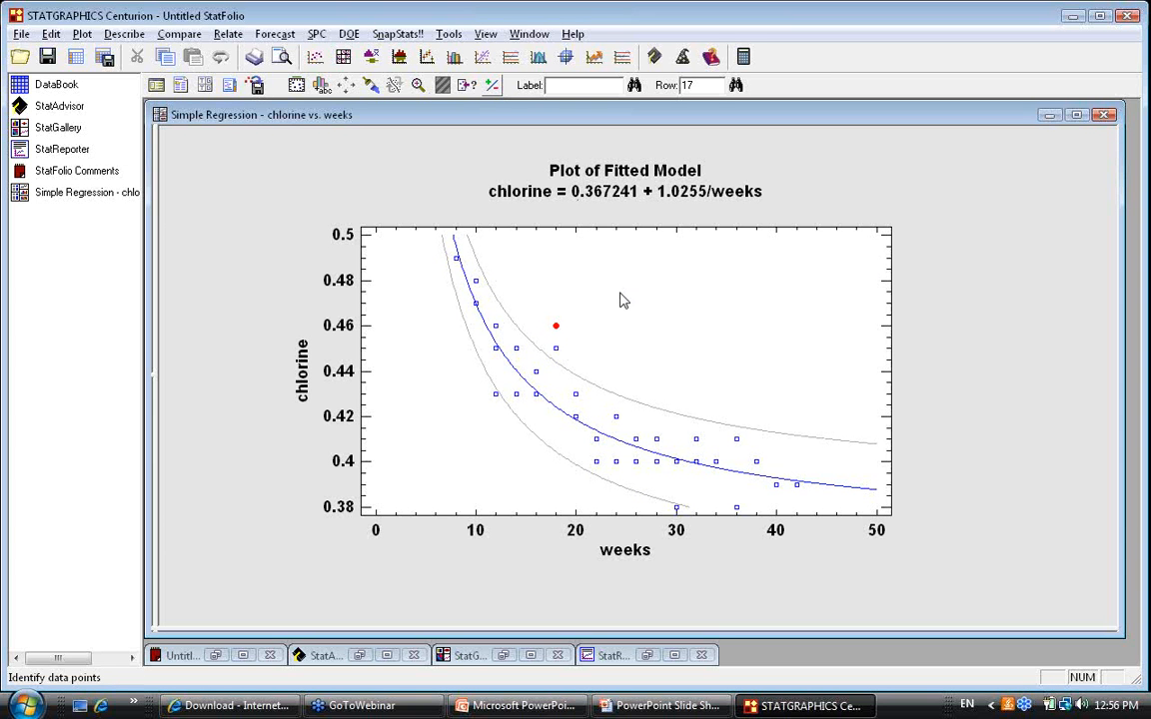
double_click(600, 364)
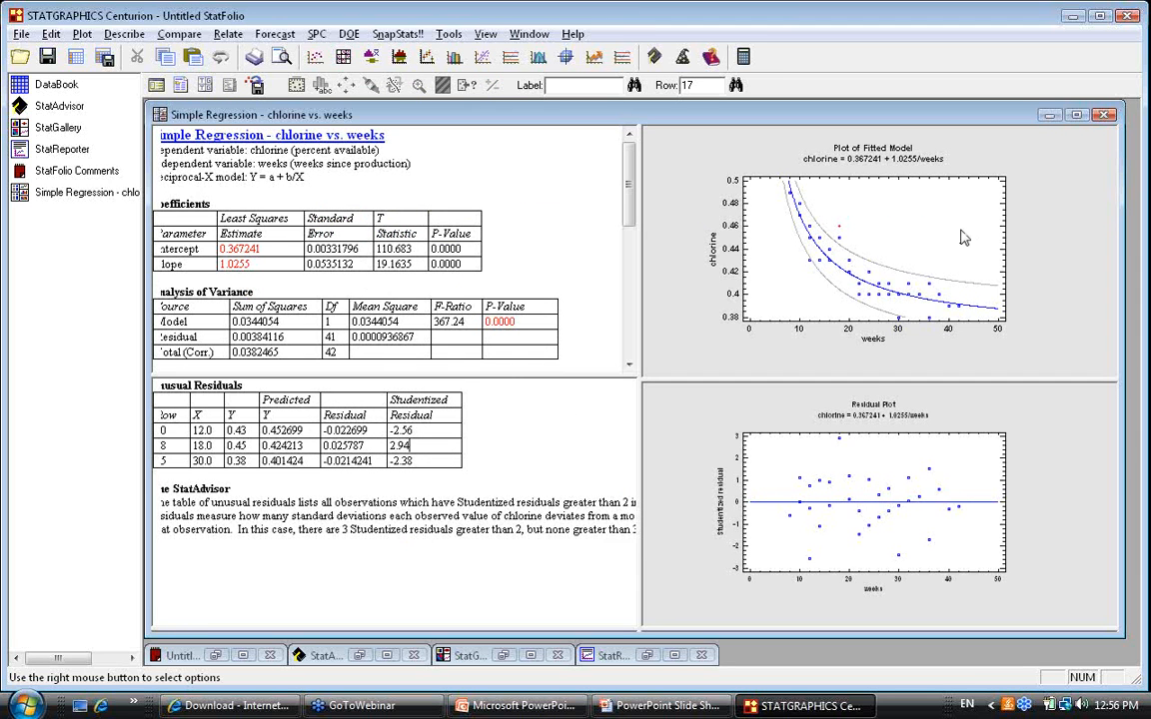
- Exclude the remaining 18-week point at 0.45 chlorine from the fit and review the updated residuals and fitted plot
double_click(660, 350)
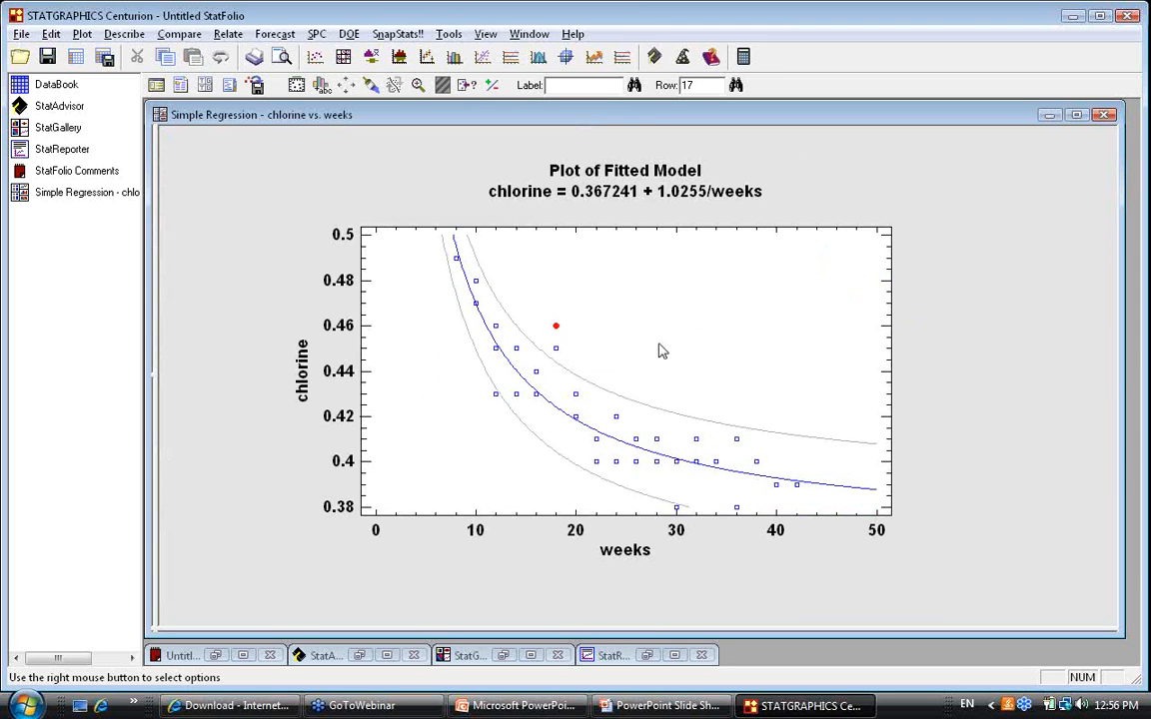
click(555, 348)
click(491, 86)
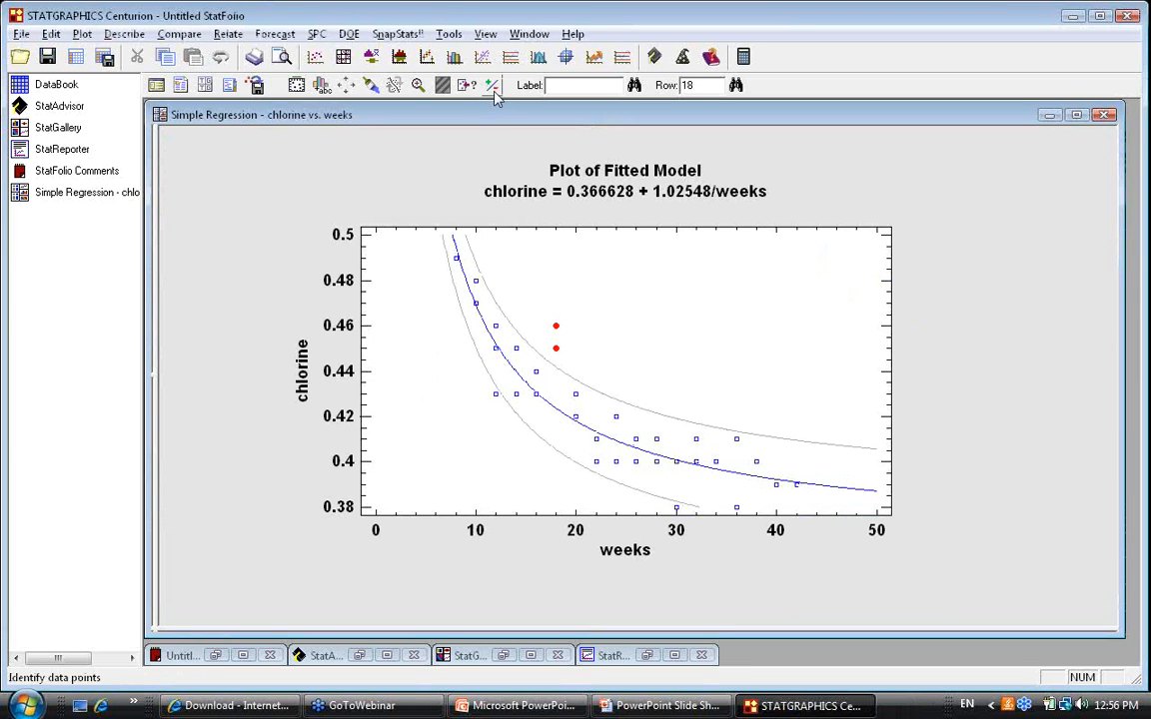
double_click(629, 321)
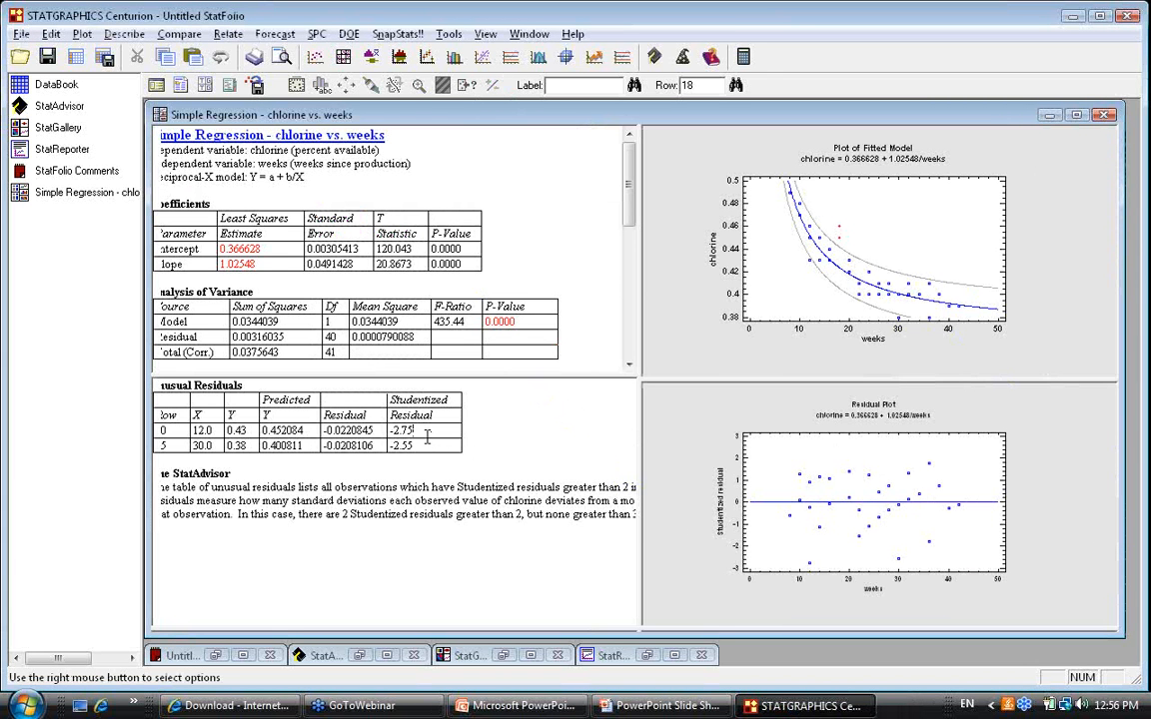
double_click(903, 206)
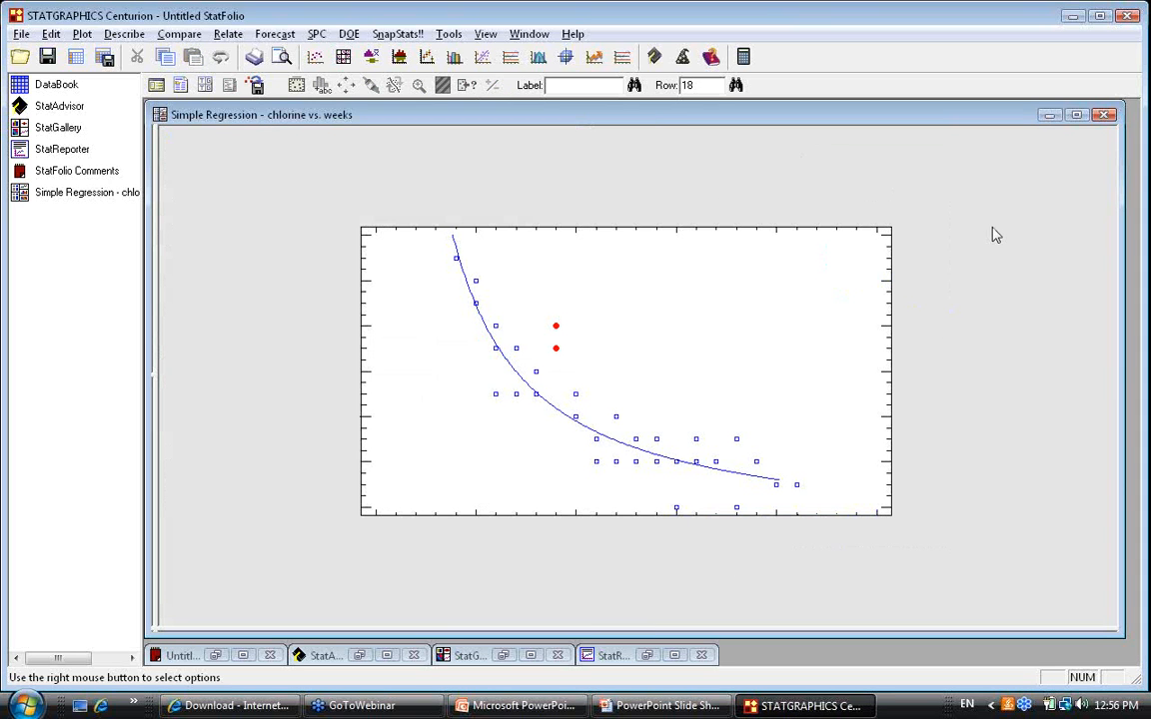
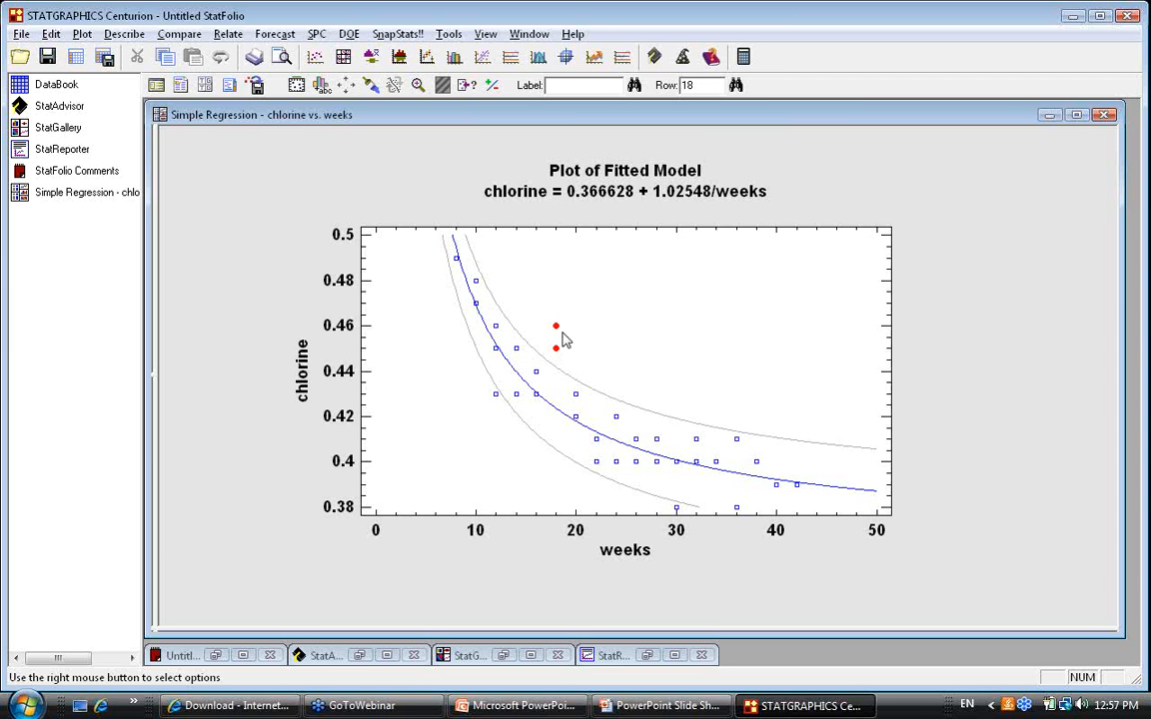
- Add the Comparison of Alternative Models table to the chlorine regression and compare the models' R-squared values
double_click(800, 461)
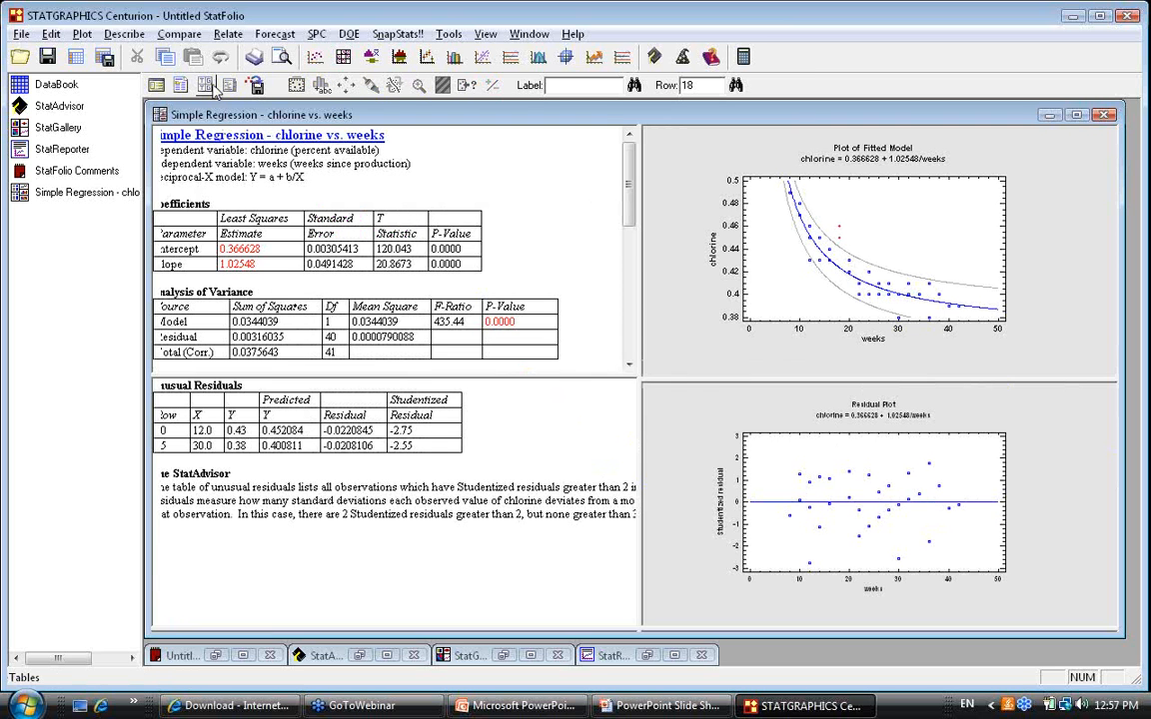
click(209, 87)
click(297, 373)
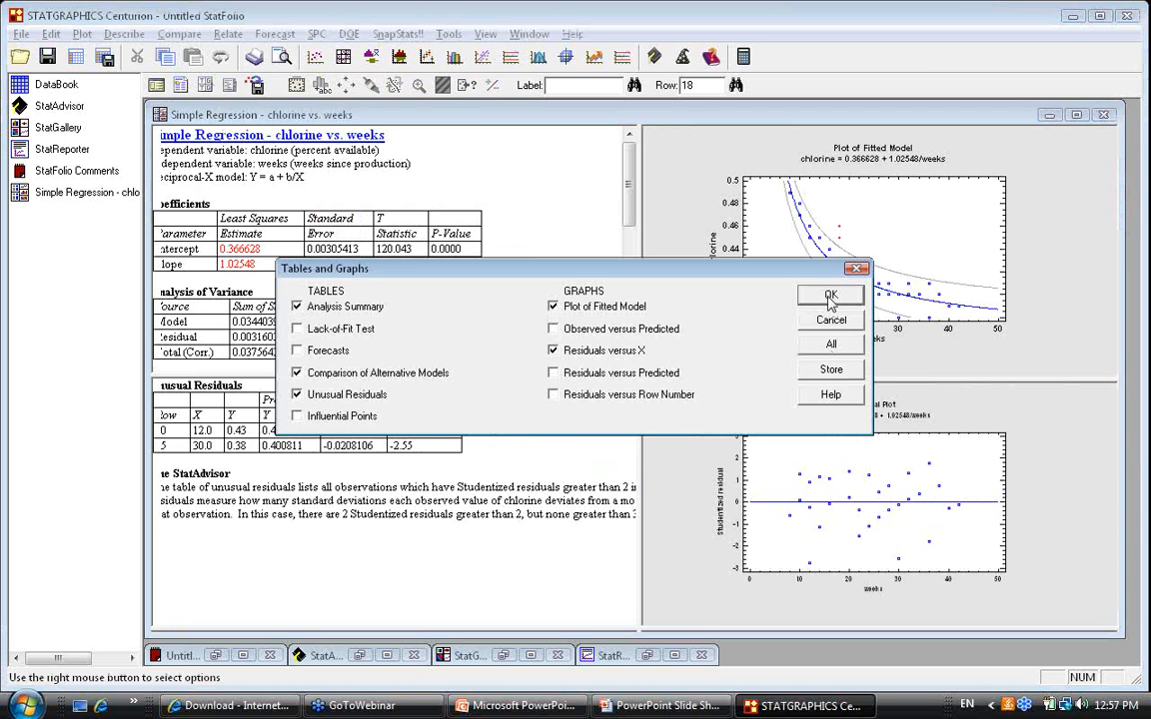
click(832, 298)
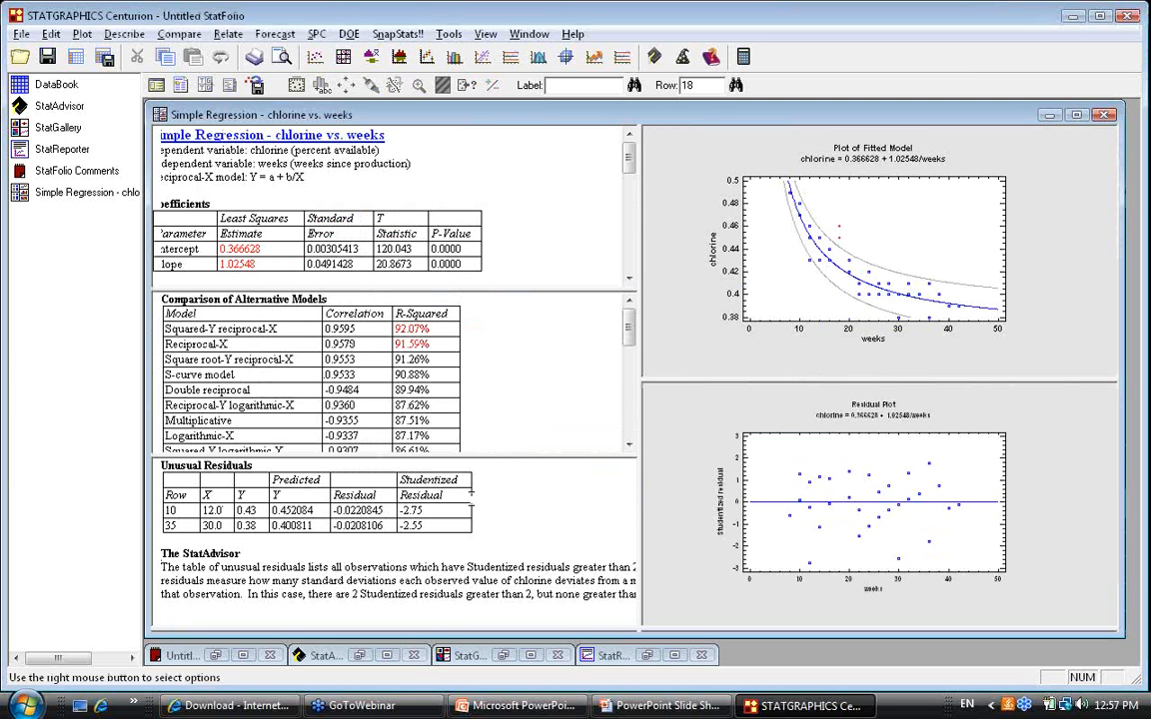
double_click(482, 411)
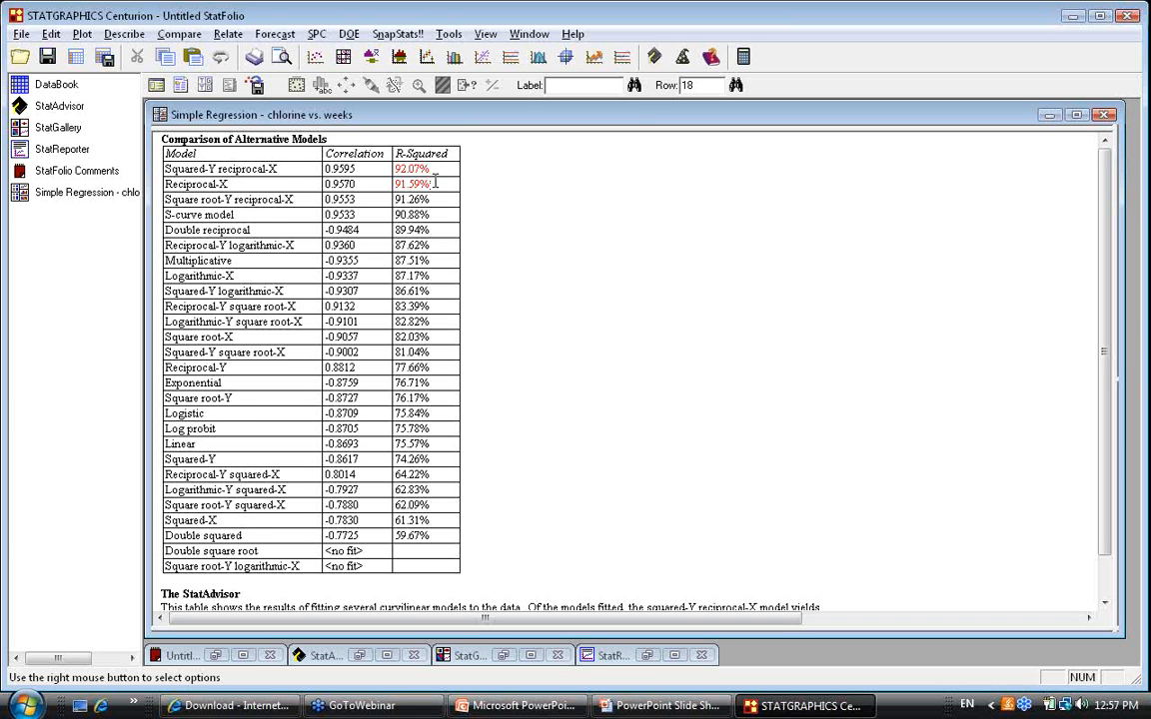
double_click(466, 206)
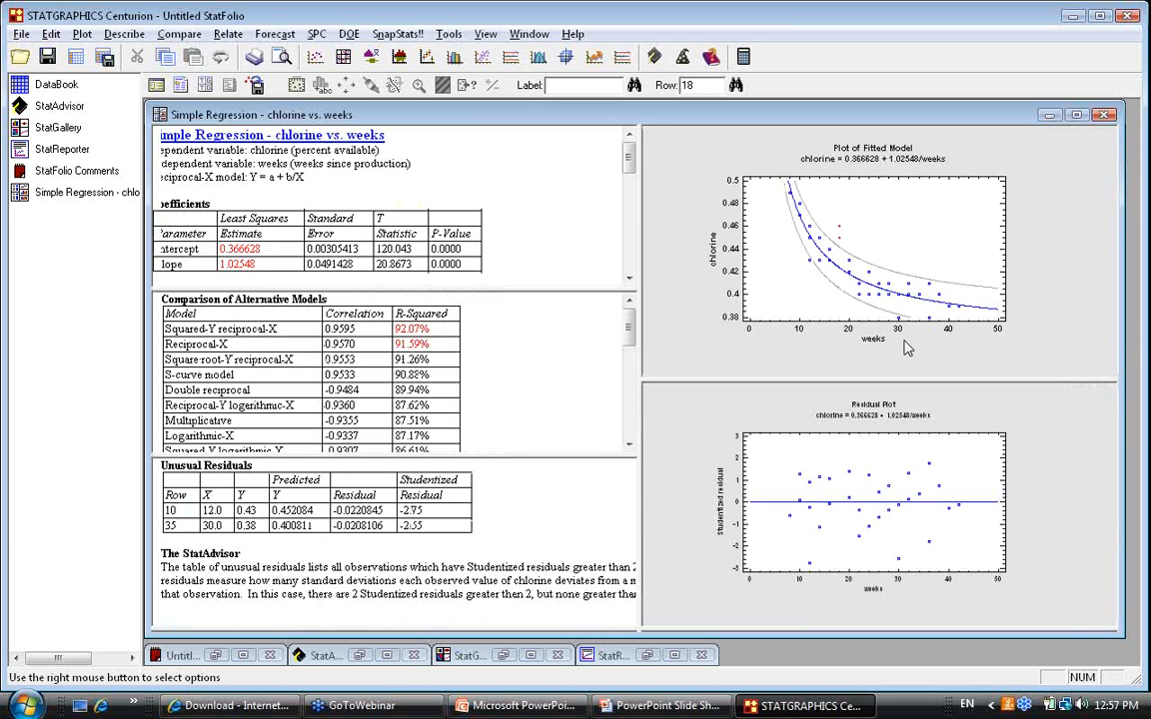
double_click(907, 348)
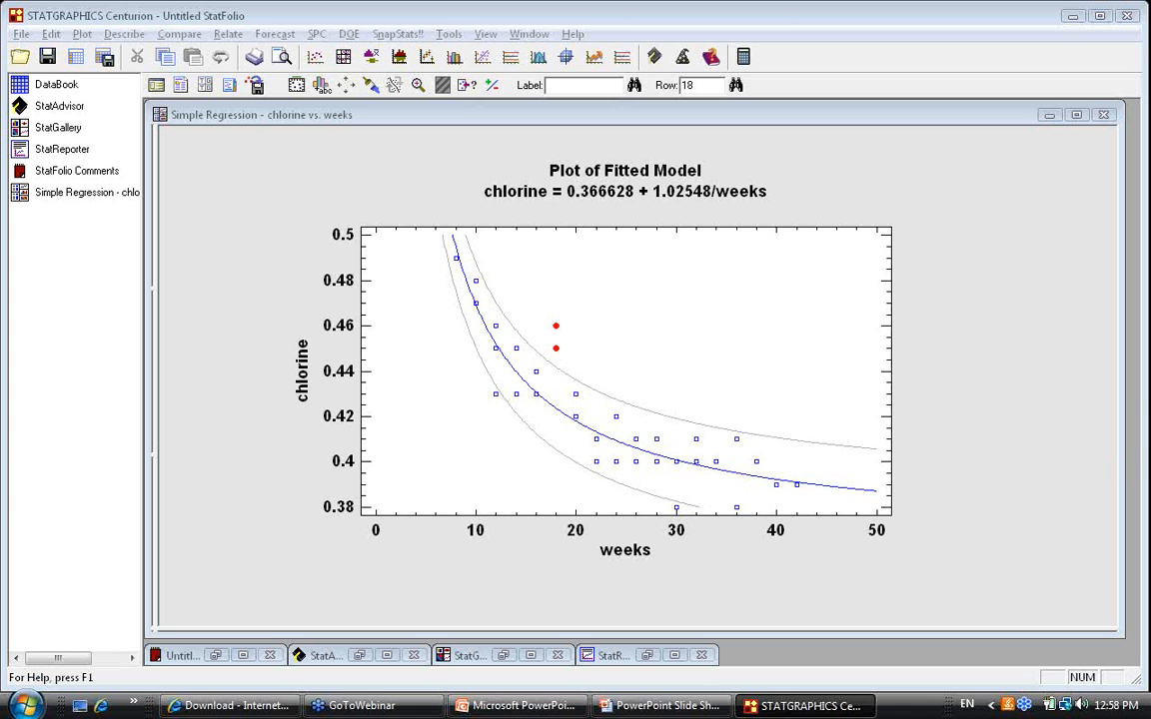
click(785, 278)
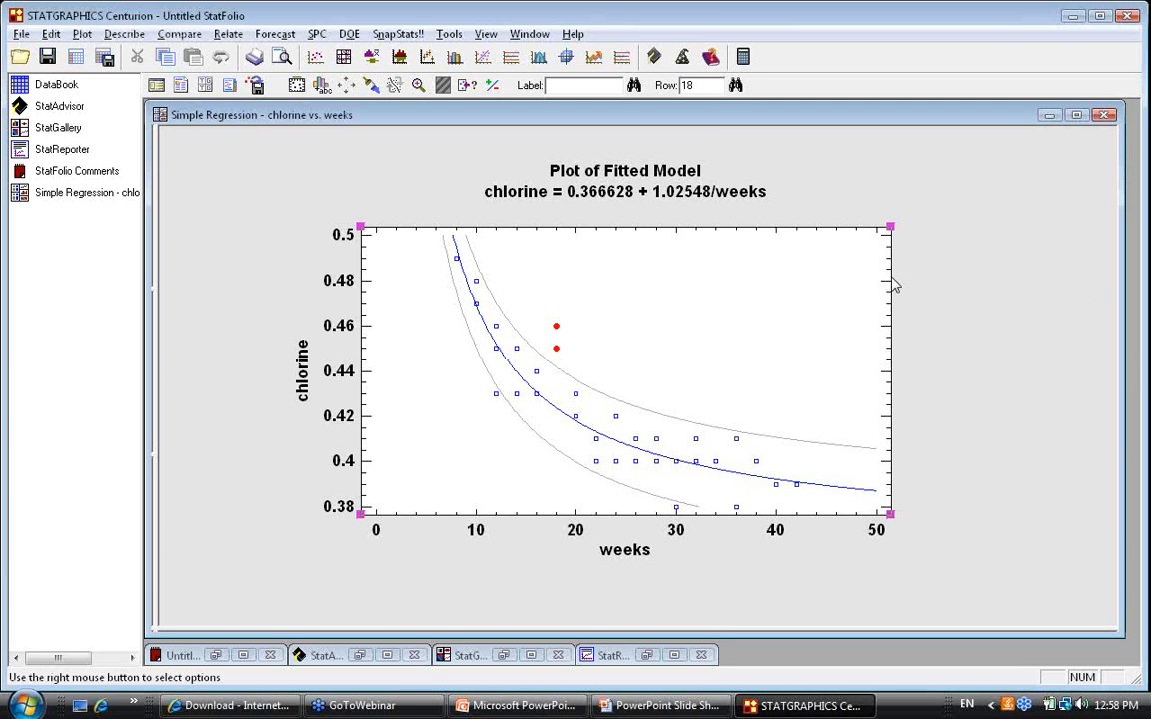
click(1015, 284)
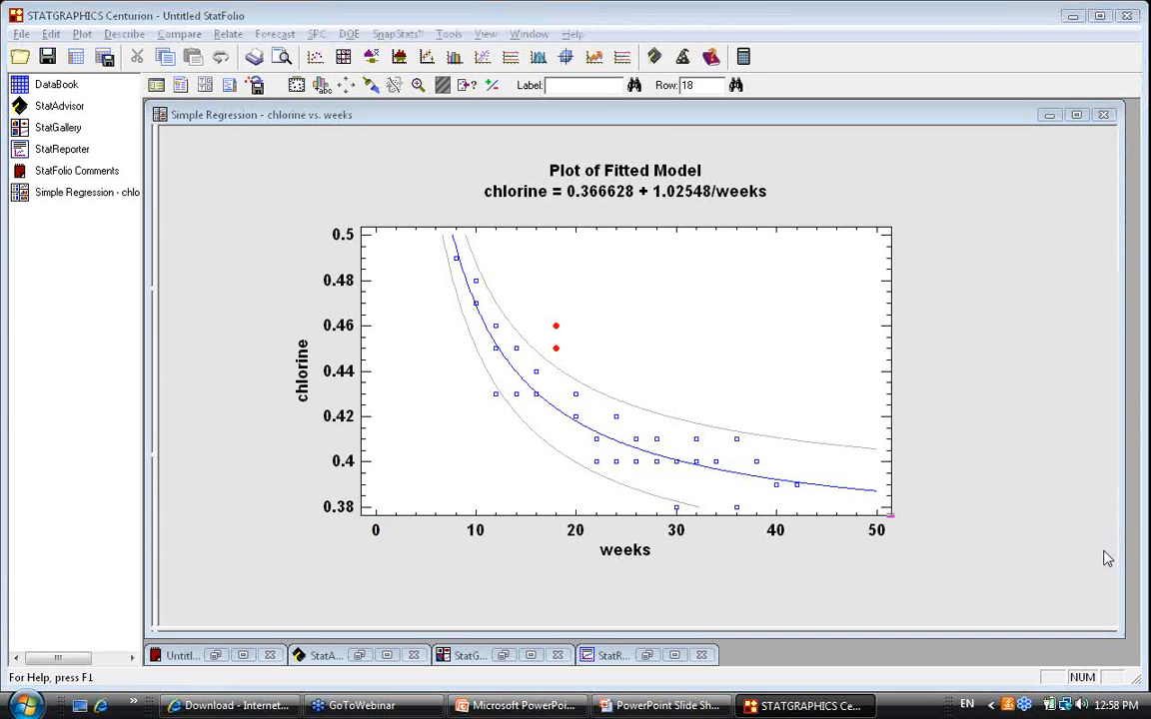
click(1103, 168)
click(1141, 94)
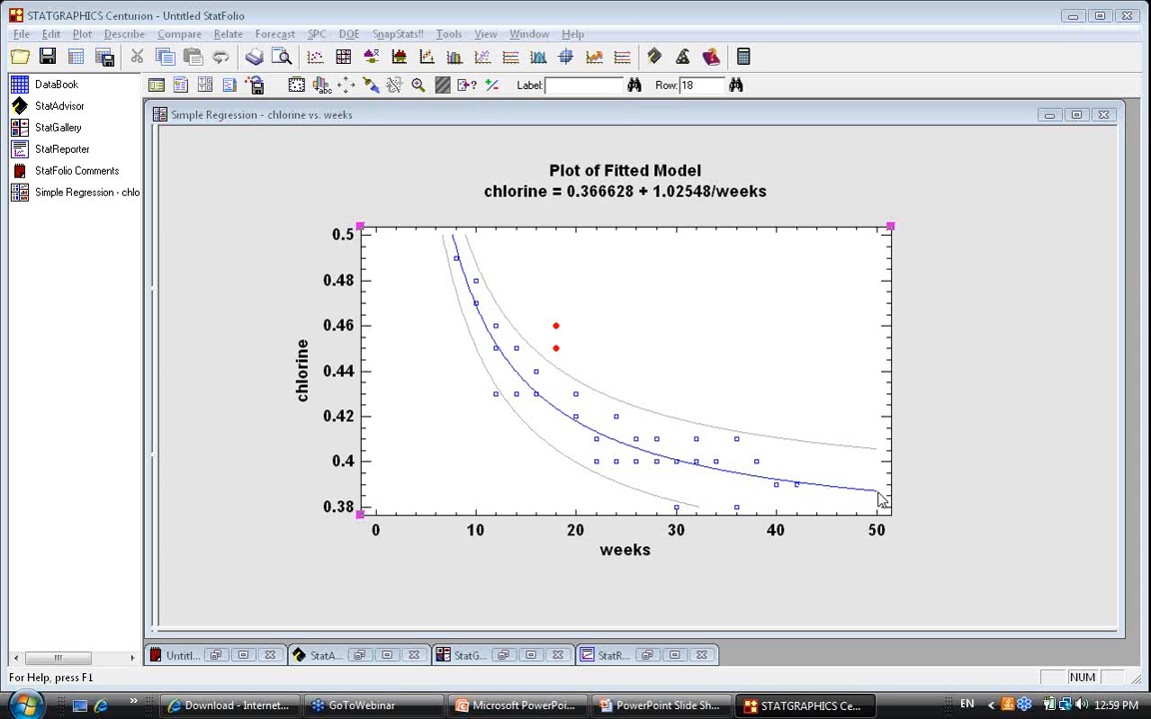
click(878, 492)
- Close the chlorine analysis by starting a new, empty StatFolio
click(24, 36)
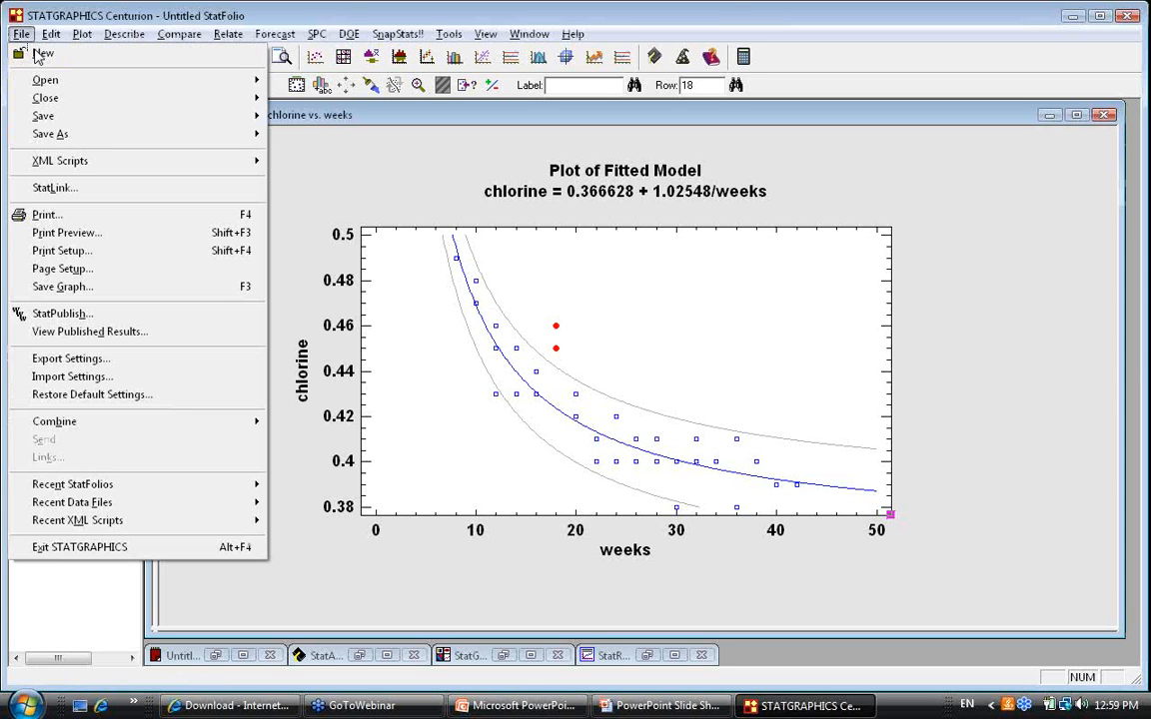
click(38, 57)
click(596, 396)
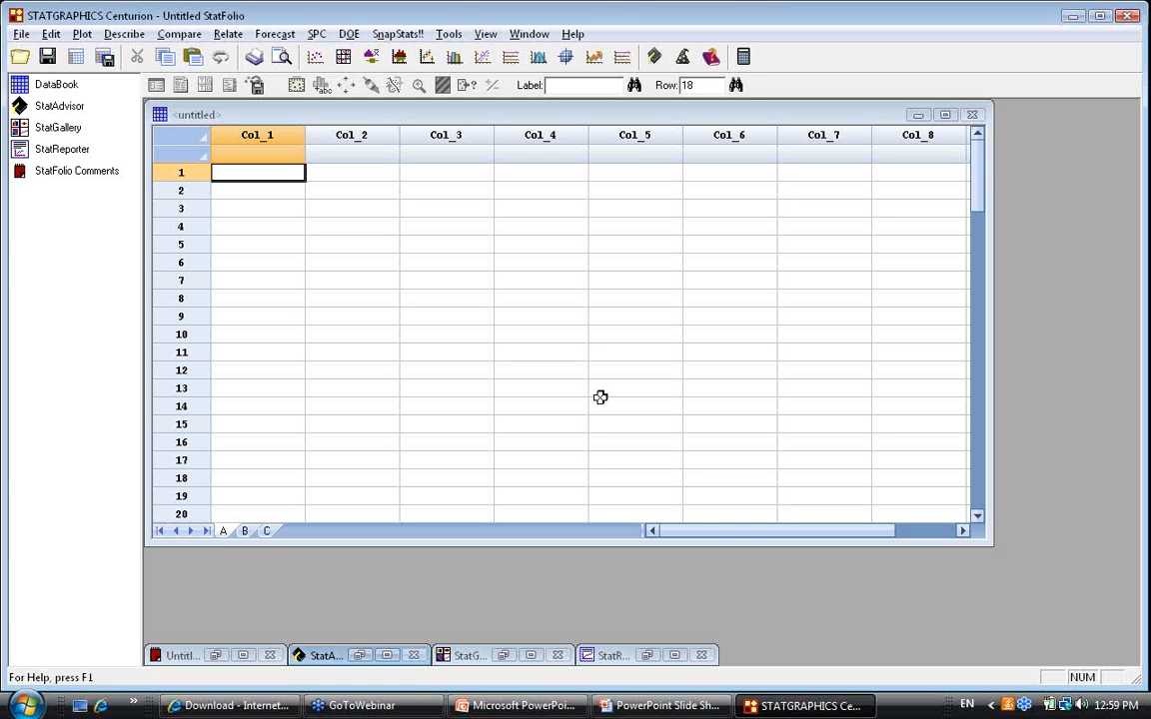
click(74, 62)
click(654, 303)
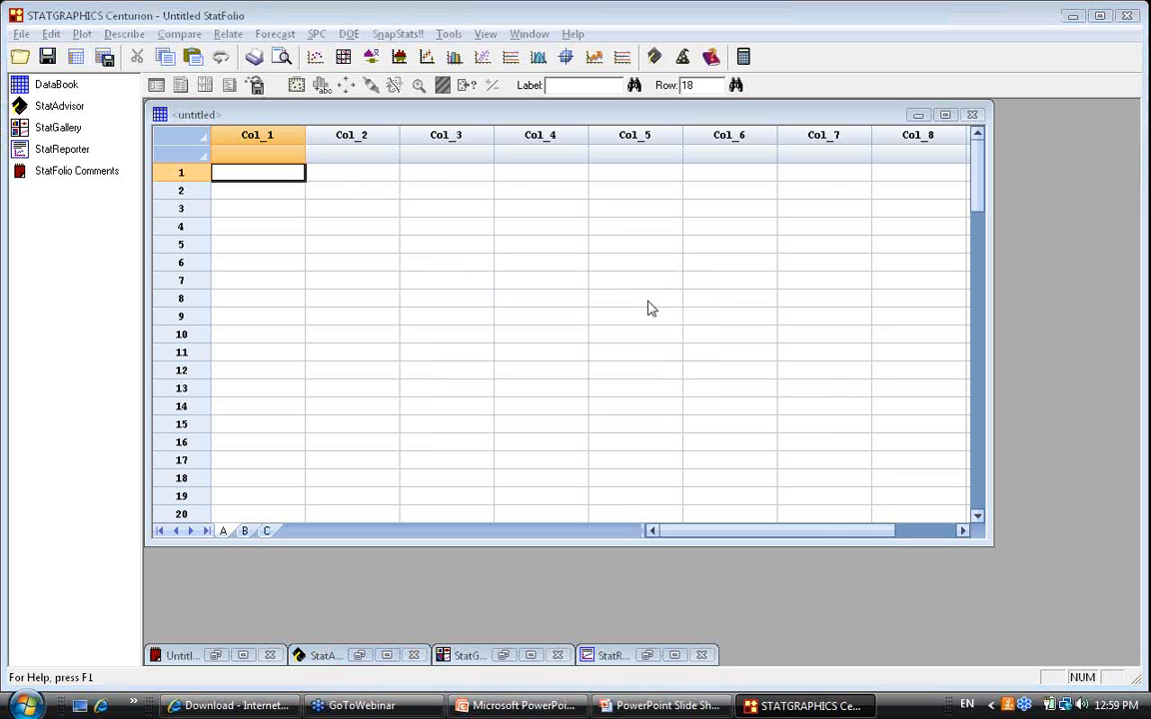
click(452, 283)
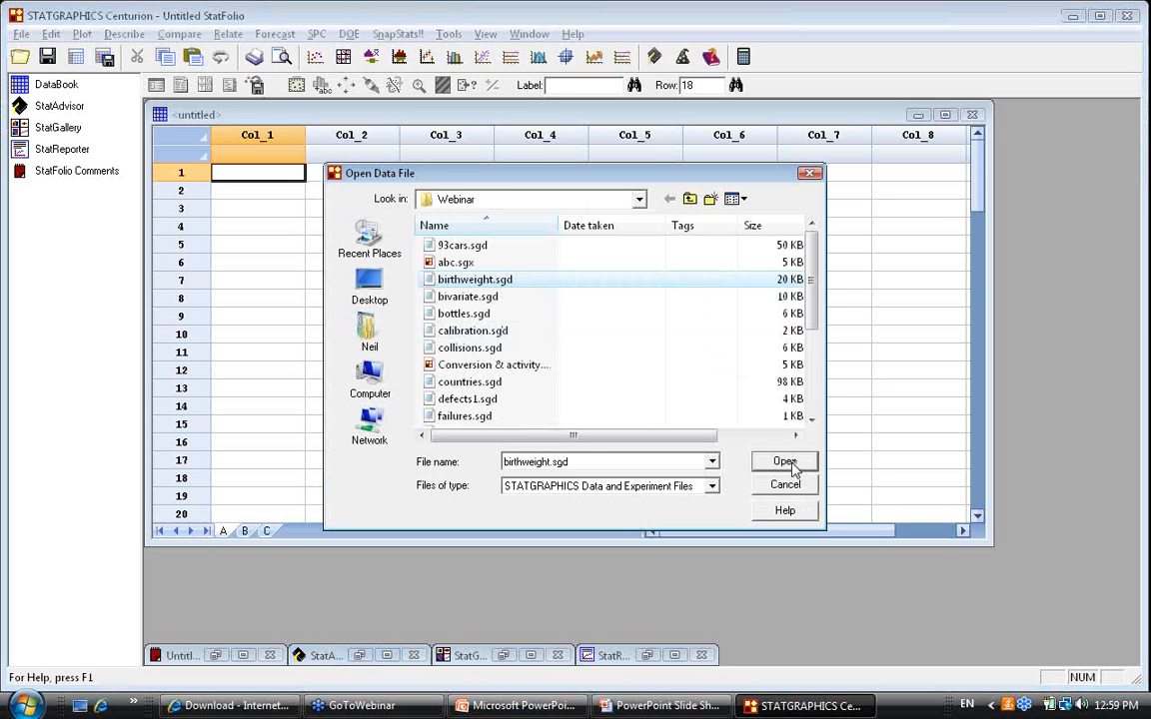
click(785, 461)
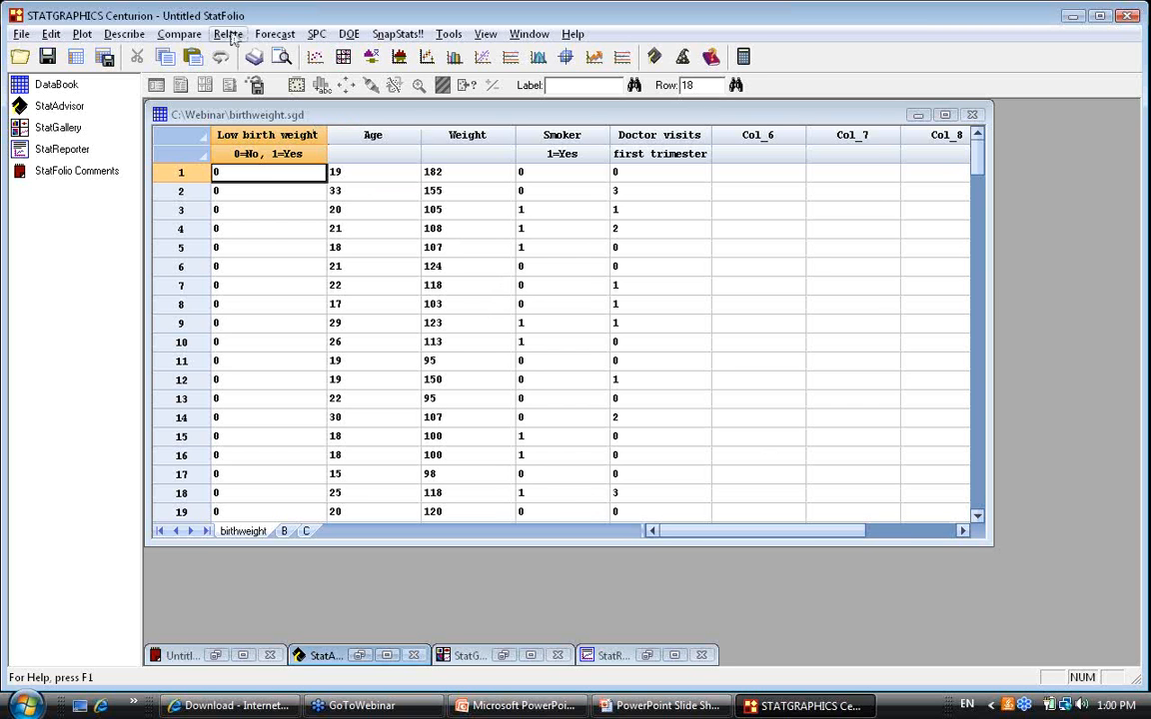
click(21, 34)
click(36, 50)
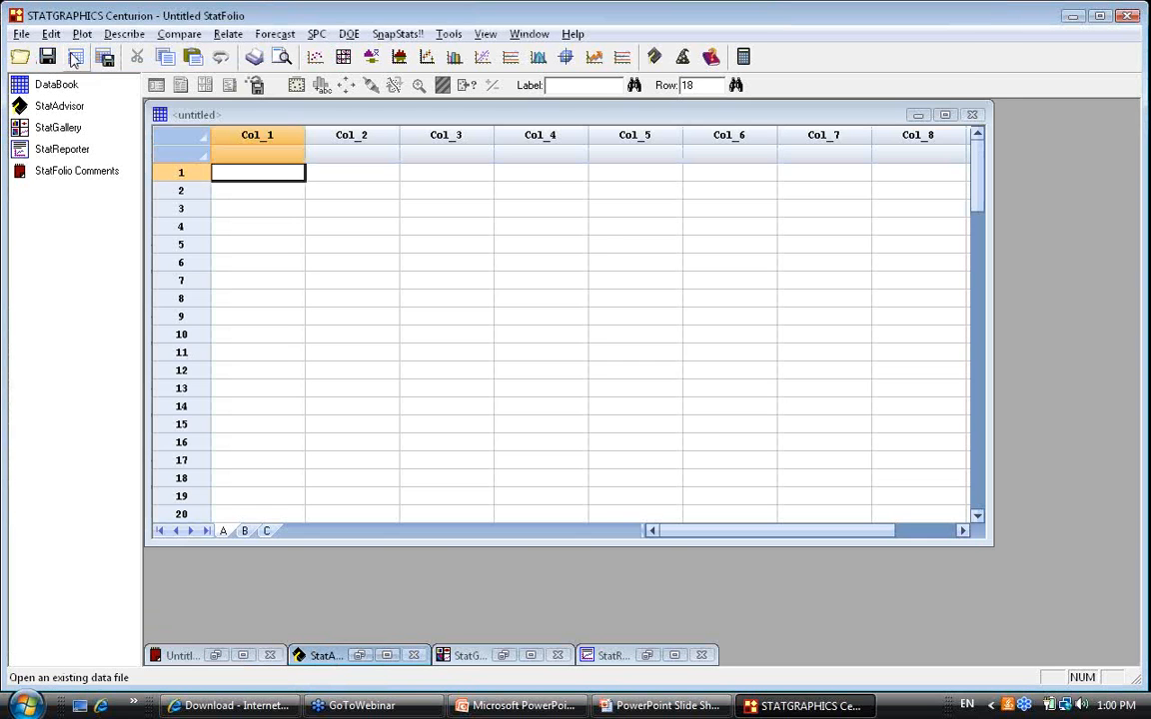
- Open the data file countries.sgd from the Webinar folder
click(75, 56)
click(661, 304)
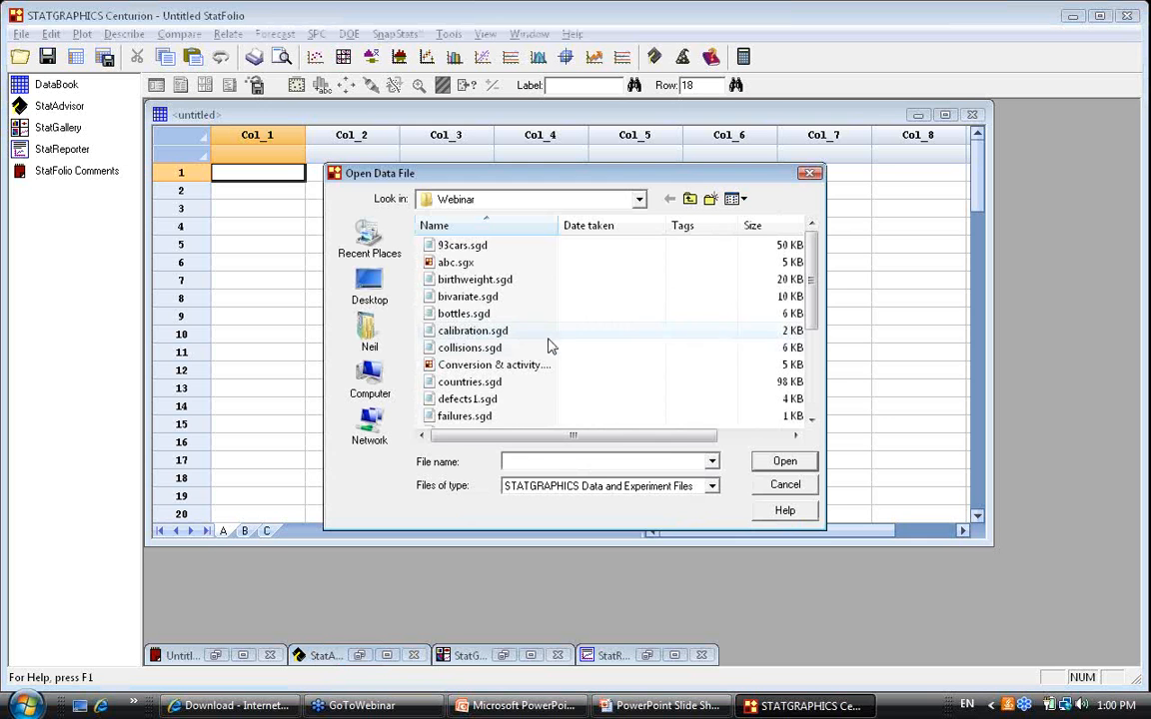
click(492, 385)
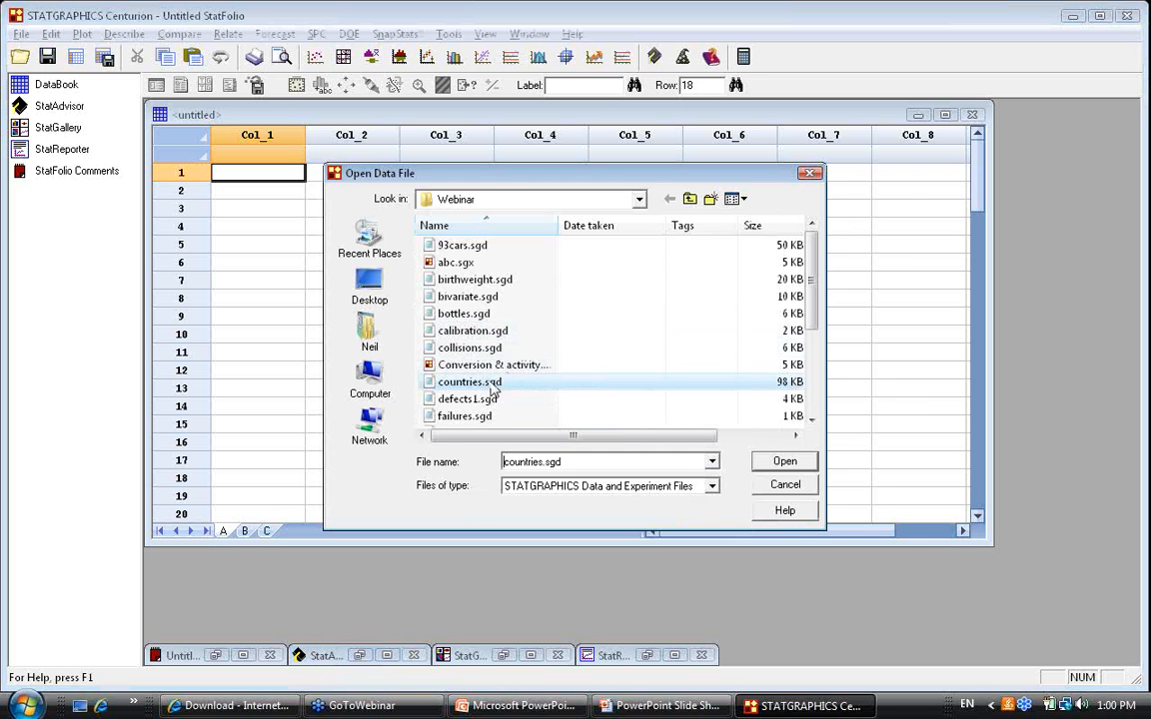
click(794, 461)
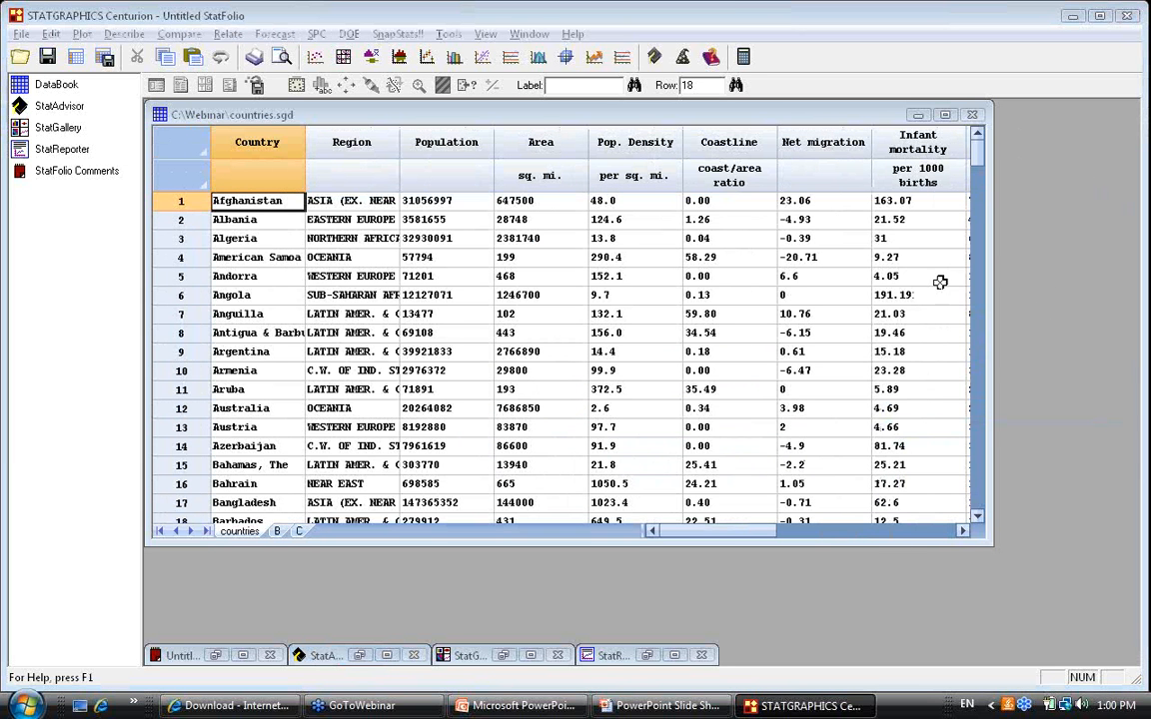
- Start a Multiple Regression on the countries data with Infant mortality as the dependent variable
click(228, 34)
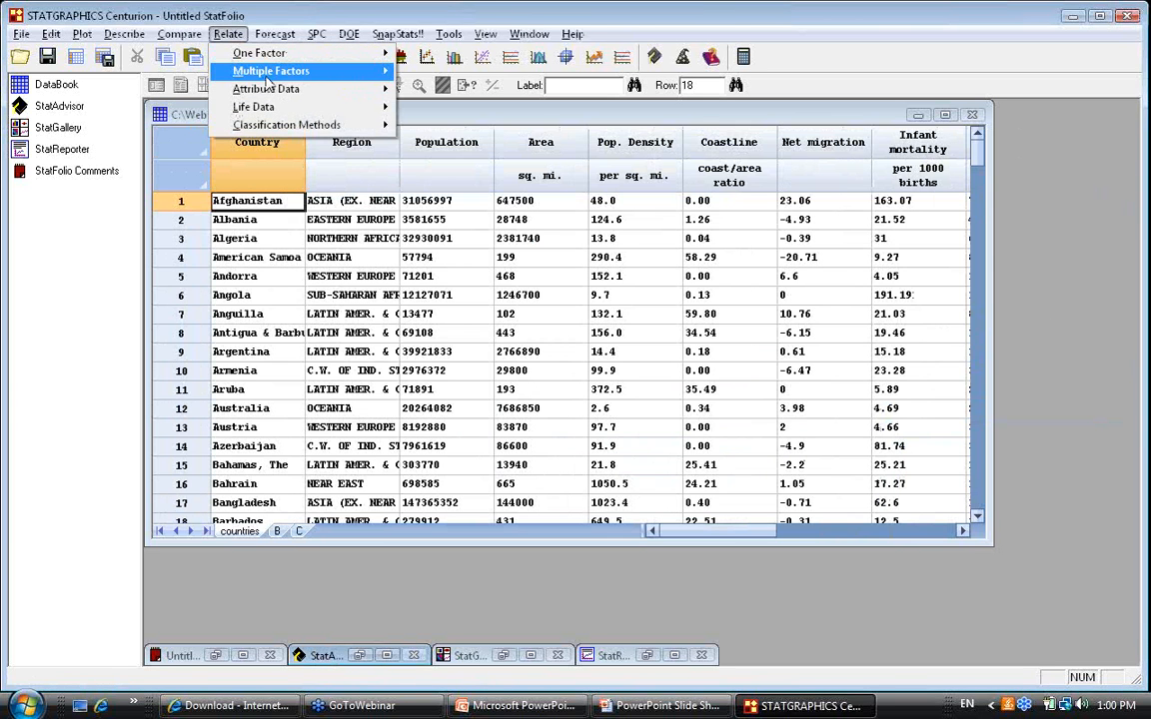
mouse_move(299, 71)
click(455, 89)
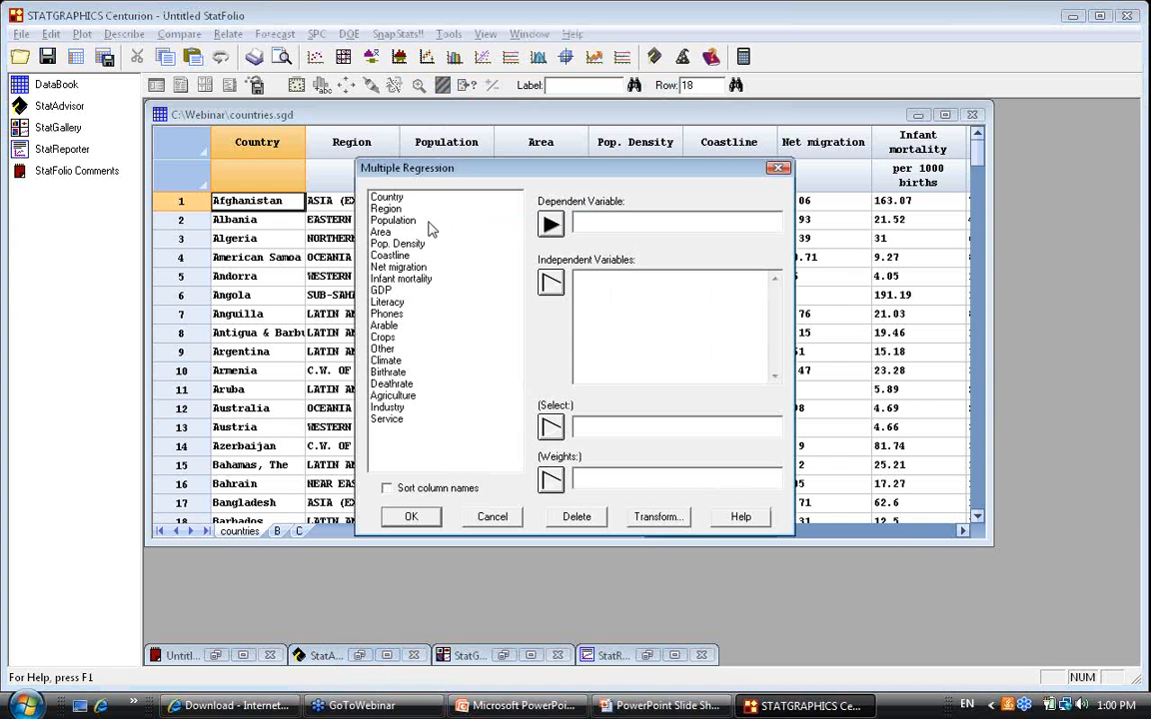
click(420, 278)
click(551, 226)
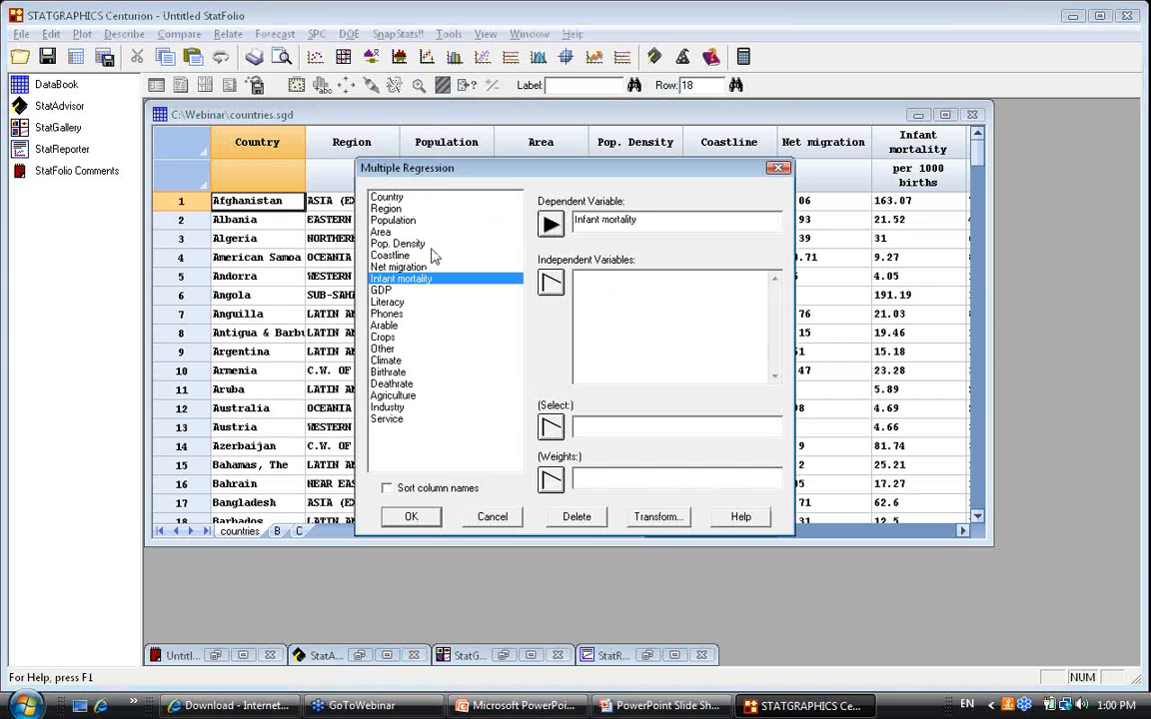
- Add Population, Pop. Density, Coastline, Net migration, GDP, Literacy, Phones, Arable and Service as independent variables
click(445, 221)
click(548, 285)
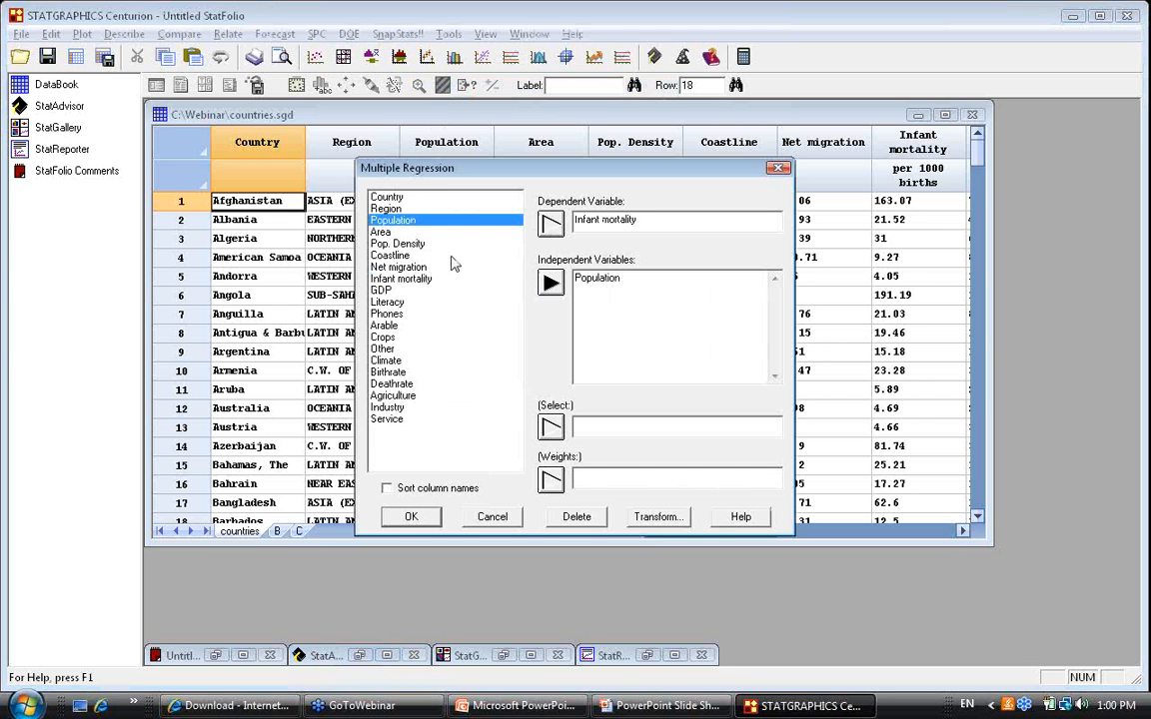
drag(380, 244, 387, 325)
click(548, 285)
click(548, 285)
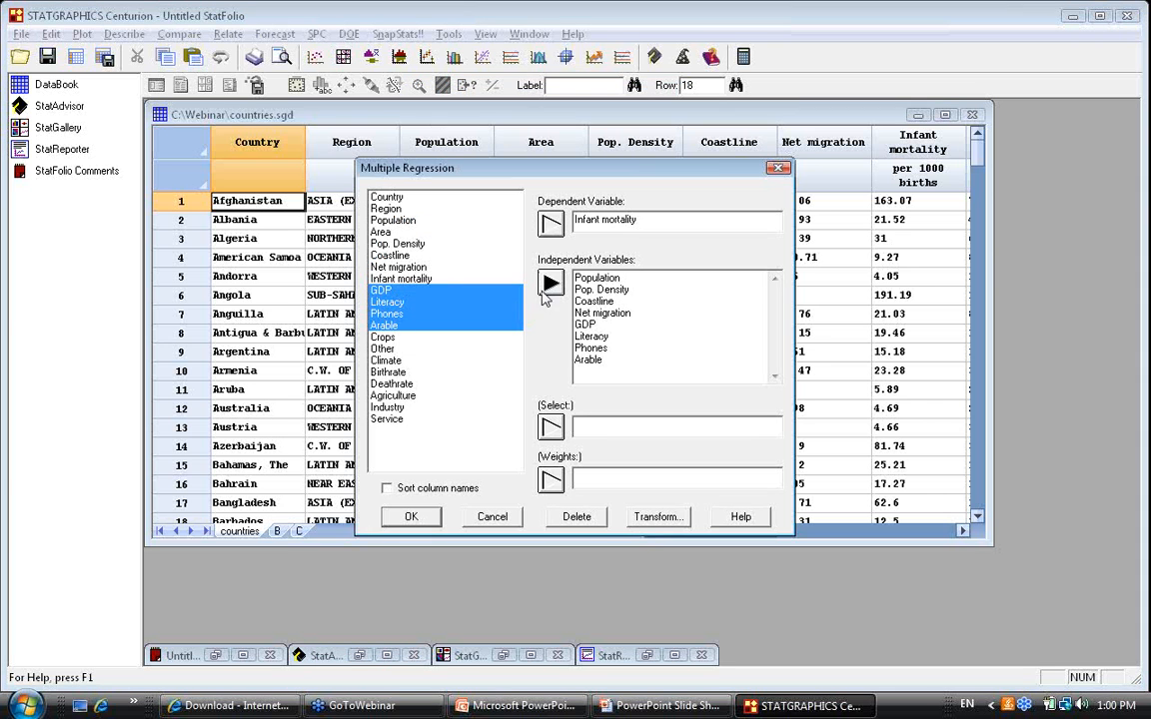
click(394, 418)
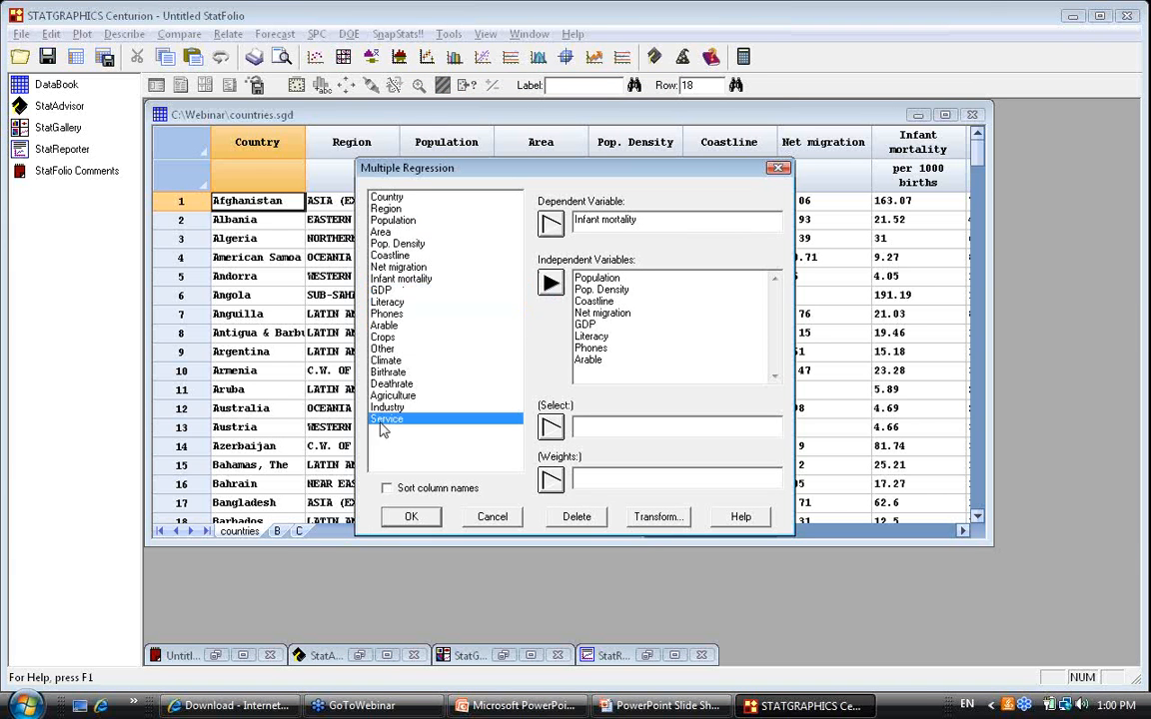
click(551, 283)
scroll(739, 299, up, 1)
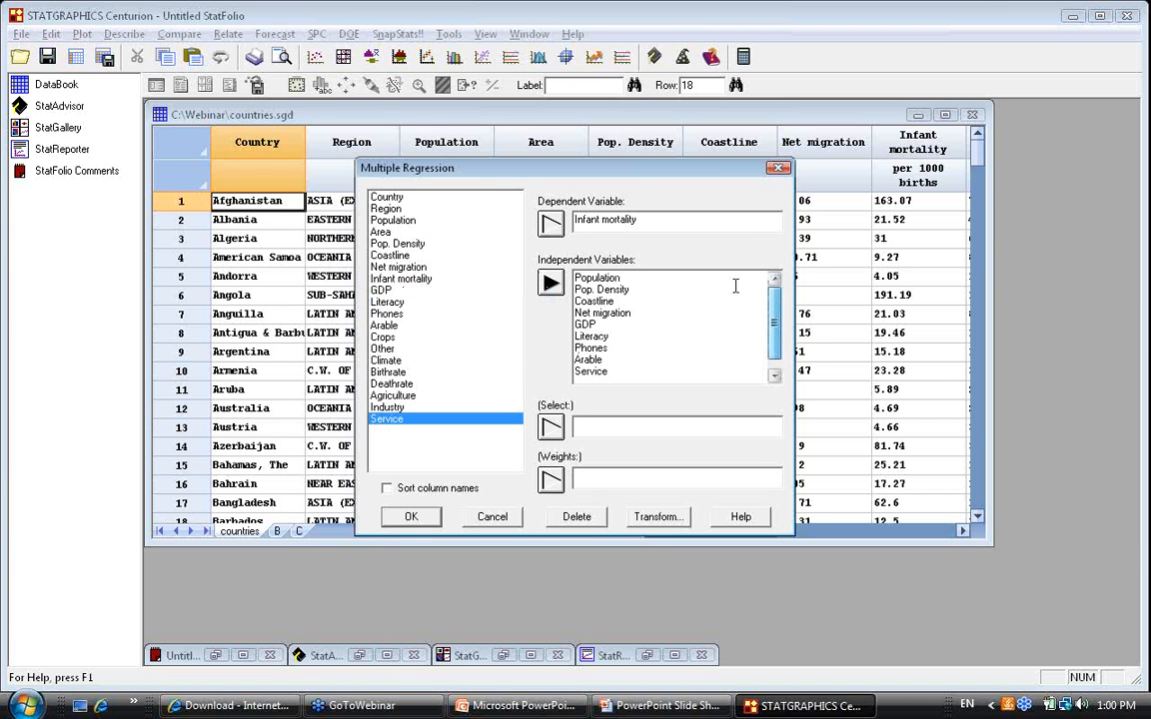
- Accept the regression variables and set the fitting procedure to Backward Stepwise Selection
click(407, 516)
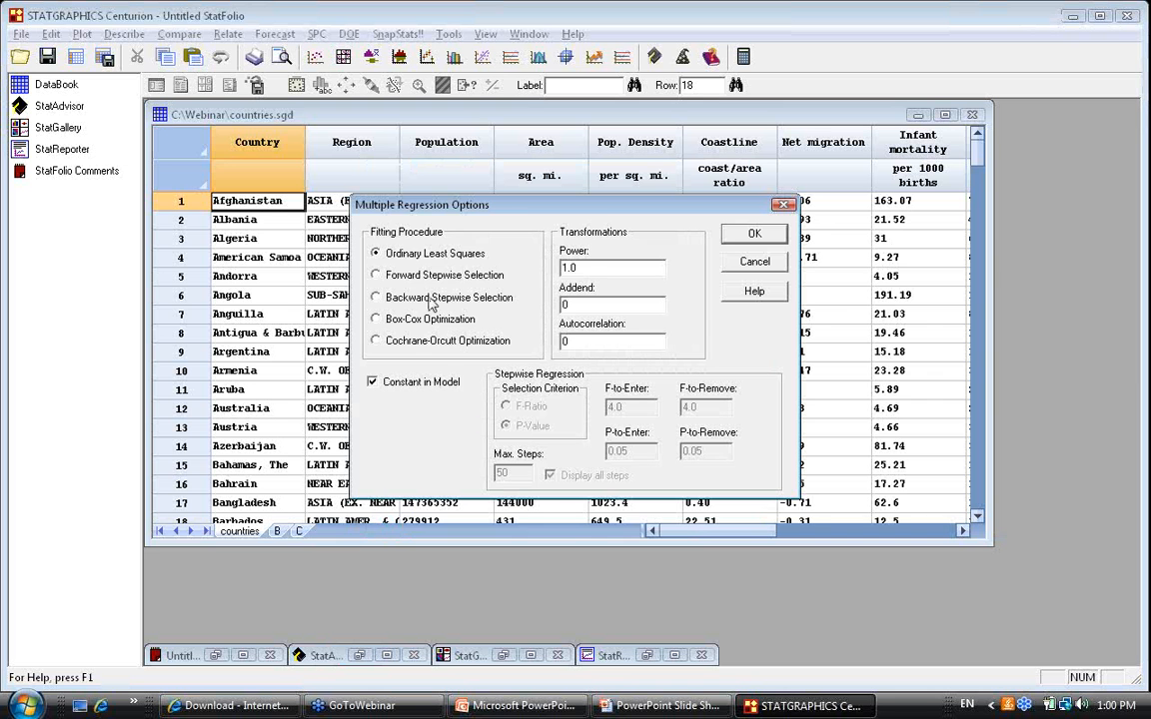
click(395, 293)
click(734, 236)
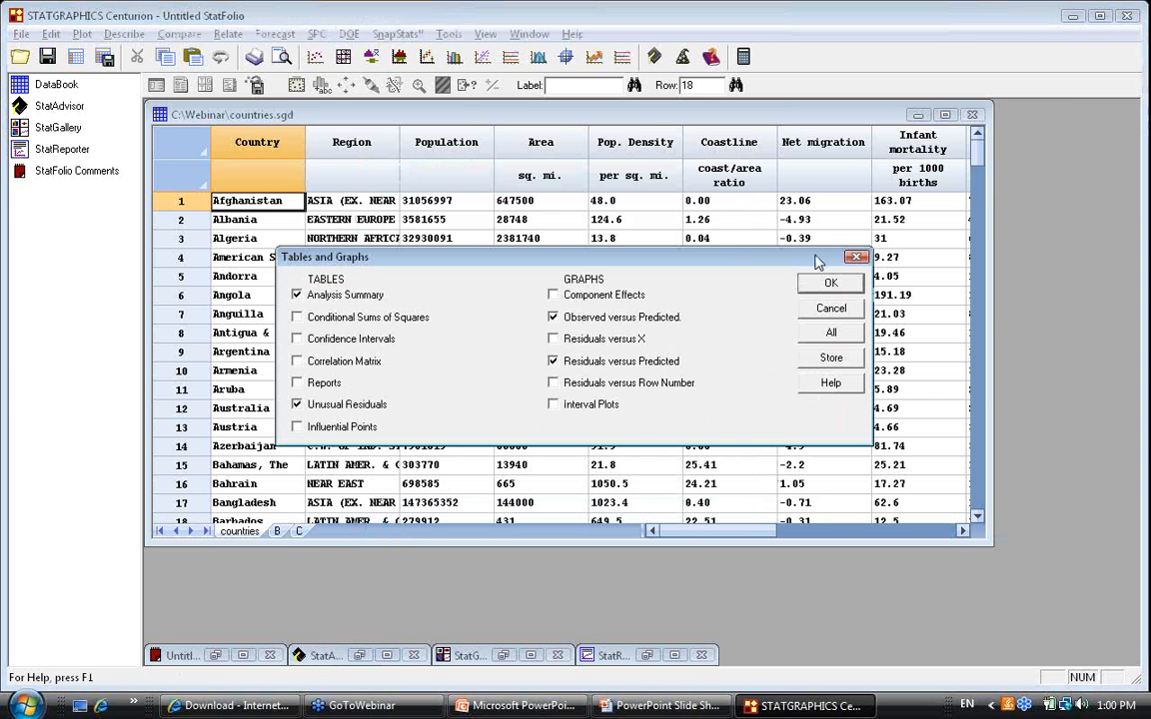
- Generate the regression with the preselected tables and graphs, and view the Analysis Summary and observed versus predicted plot enlarged
click(828, 284)
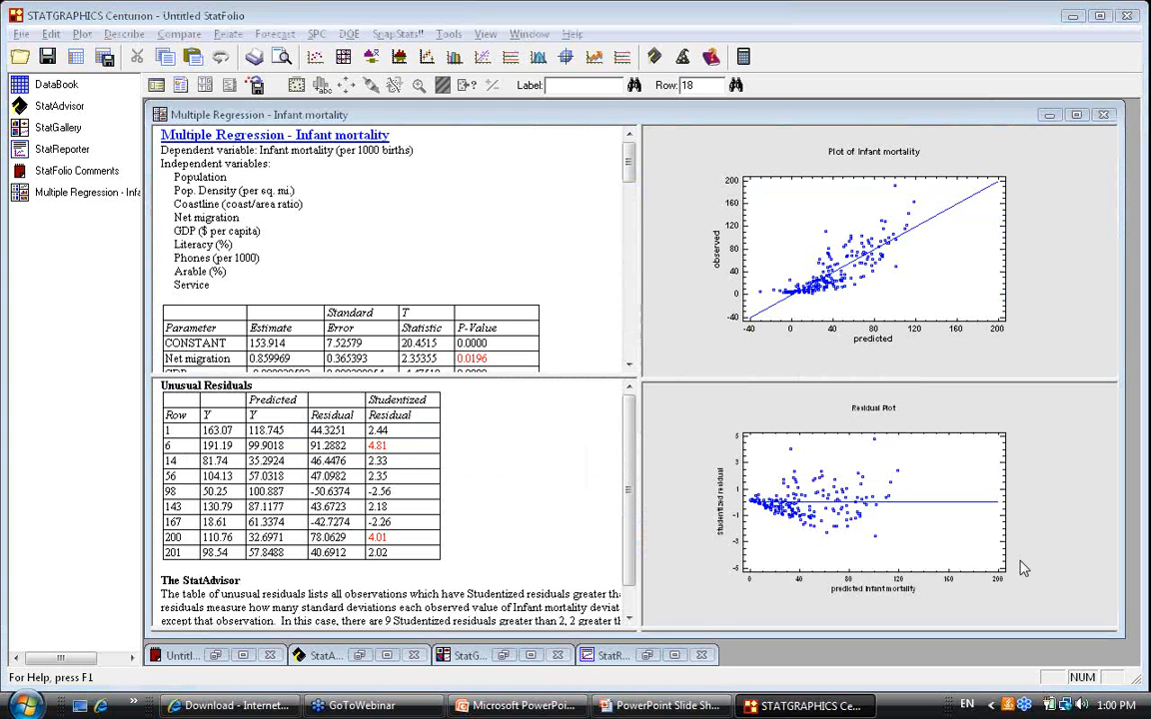
double_click(474, 227)
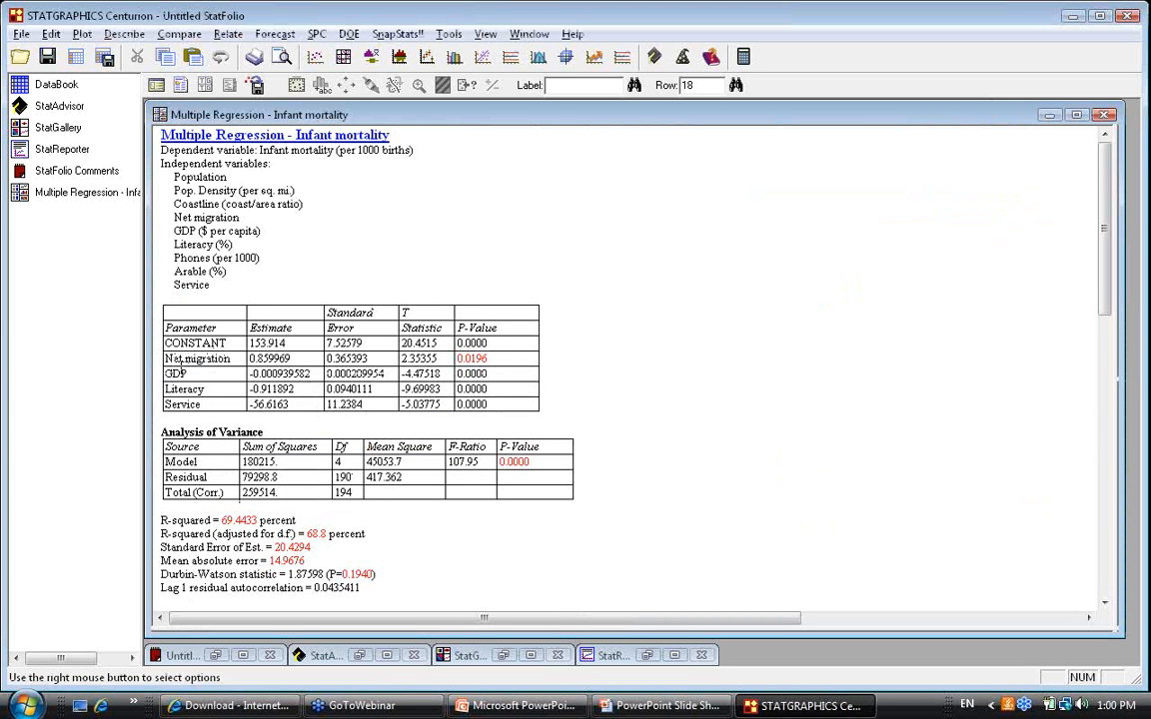
double_click(284, 232)
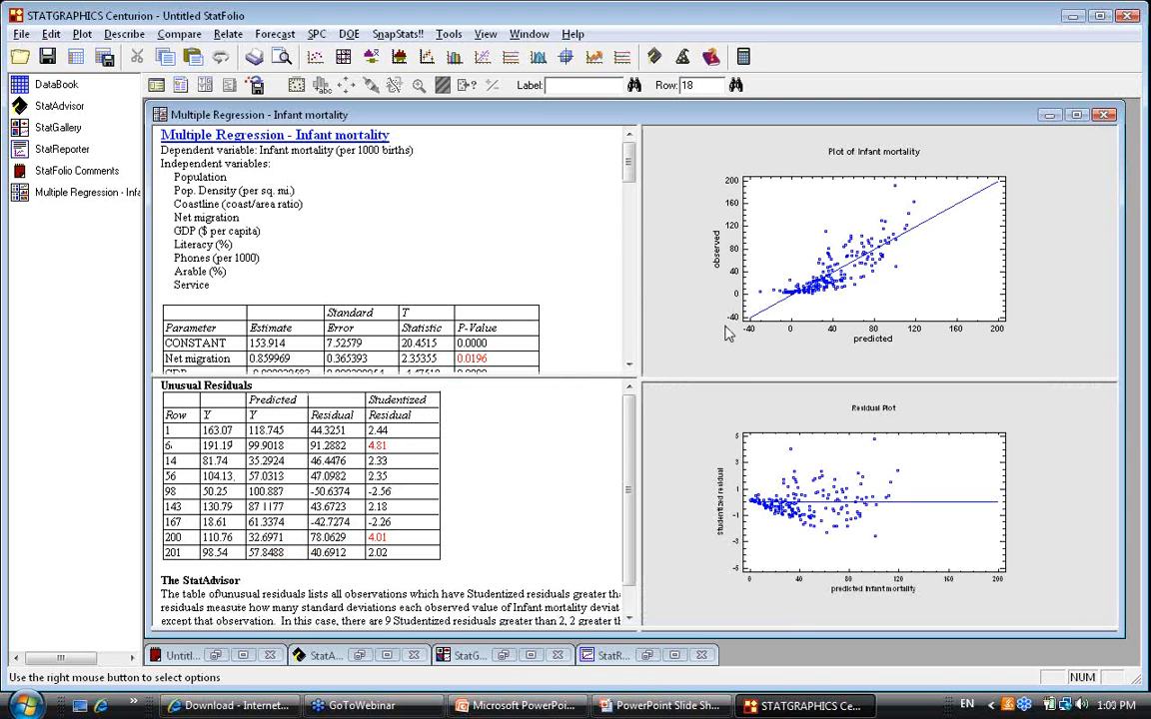
double_click(925, 304)
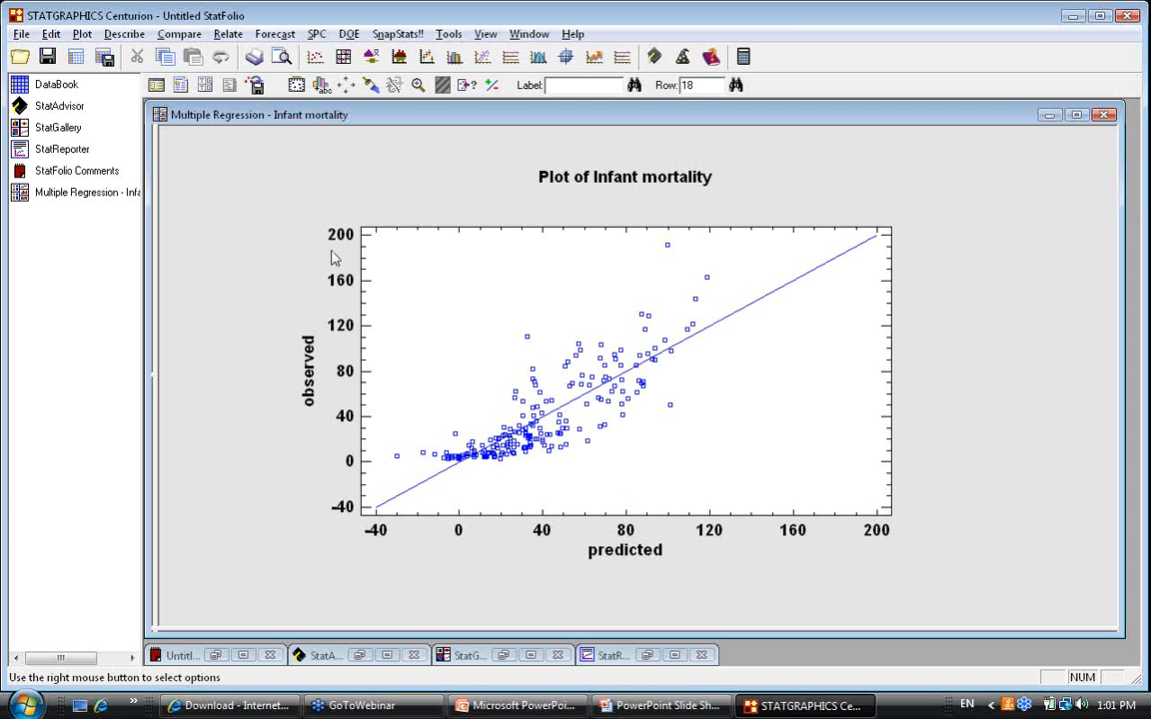
- Add the Reports table to the Infant mortality regression and enlarge its pane
click(199, 82)
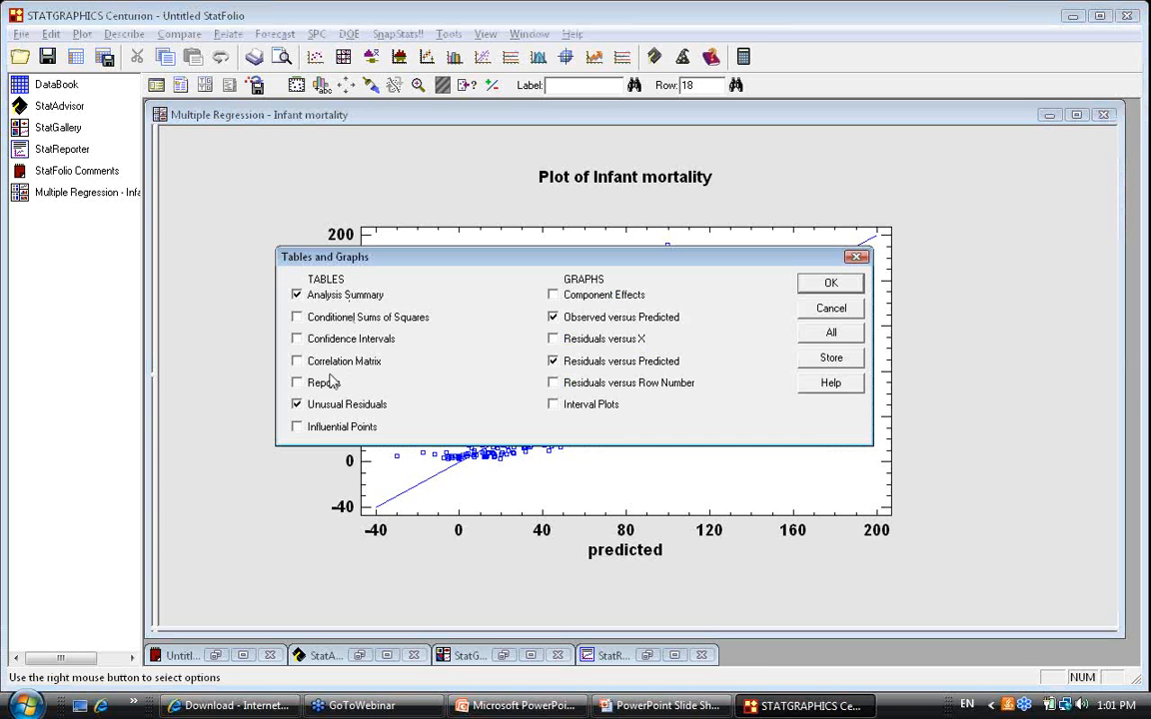
click(328, 384)
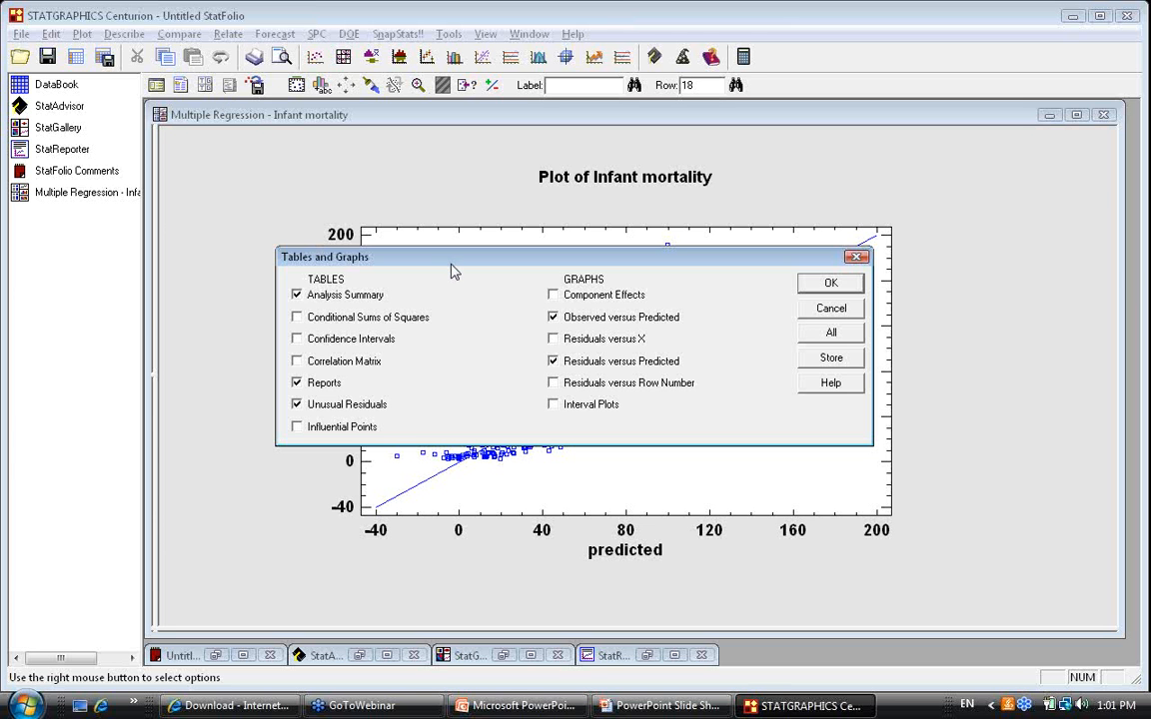
click(831, 285)
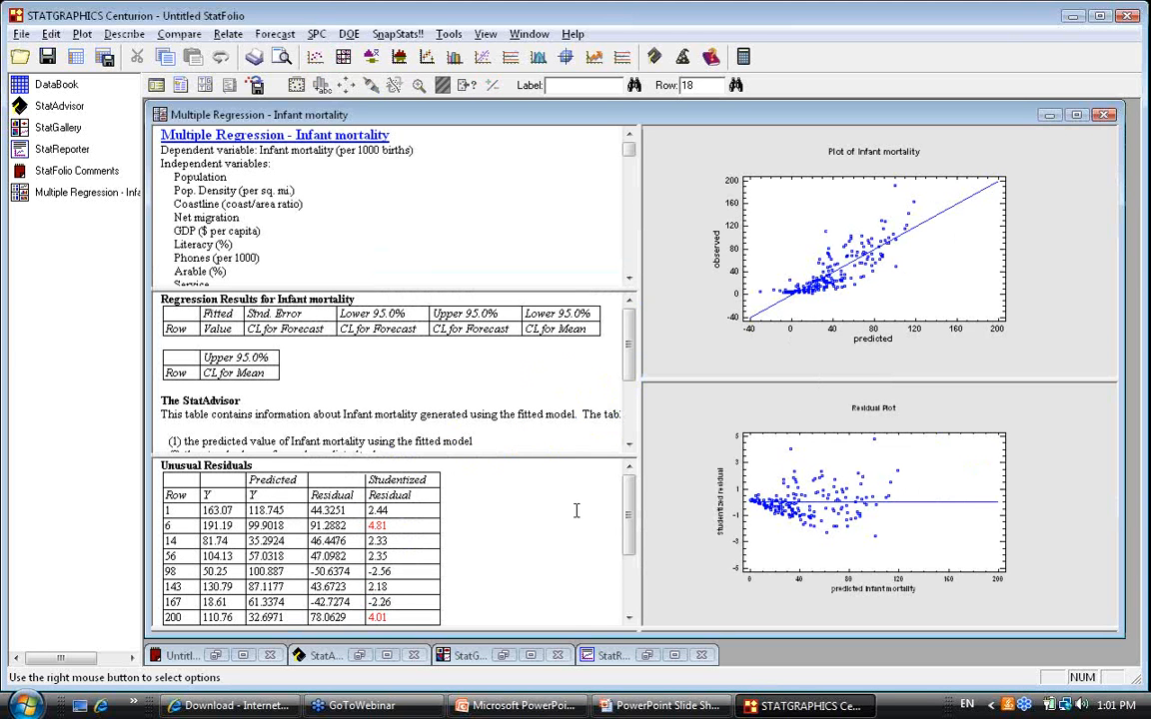
double_click(482, 397)
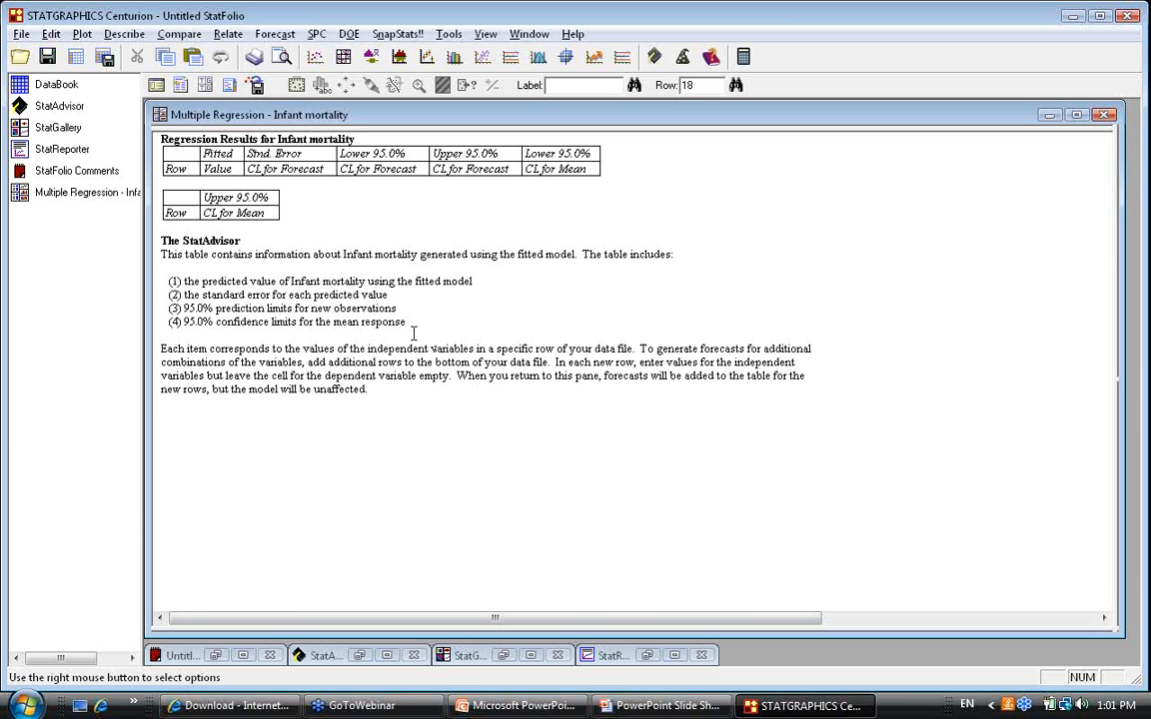
- In the countries datasheet, enter "New country" as the Country in the first empty row, 228
click(55, 88)
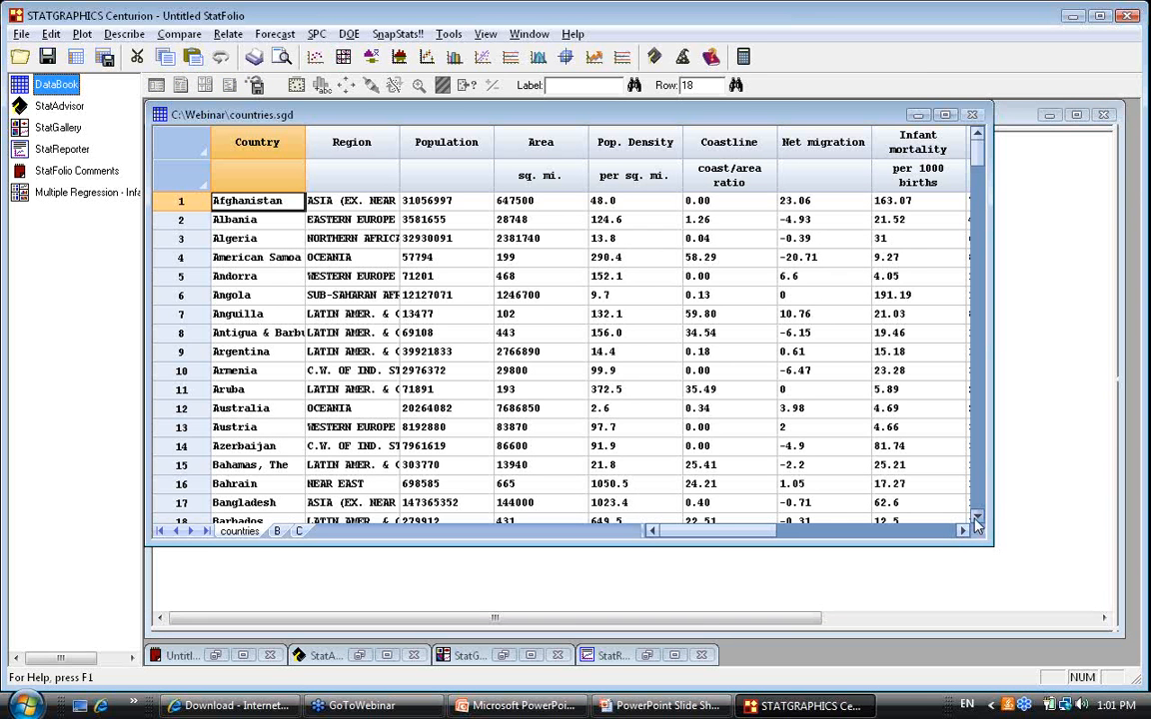
click(976, 521)
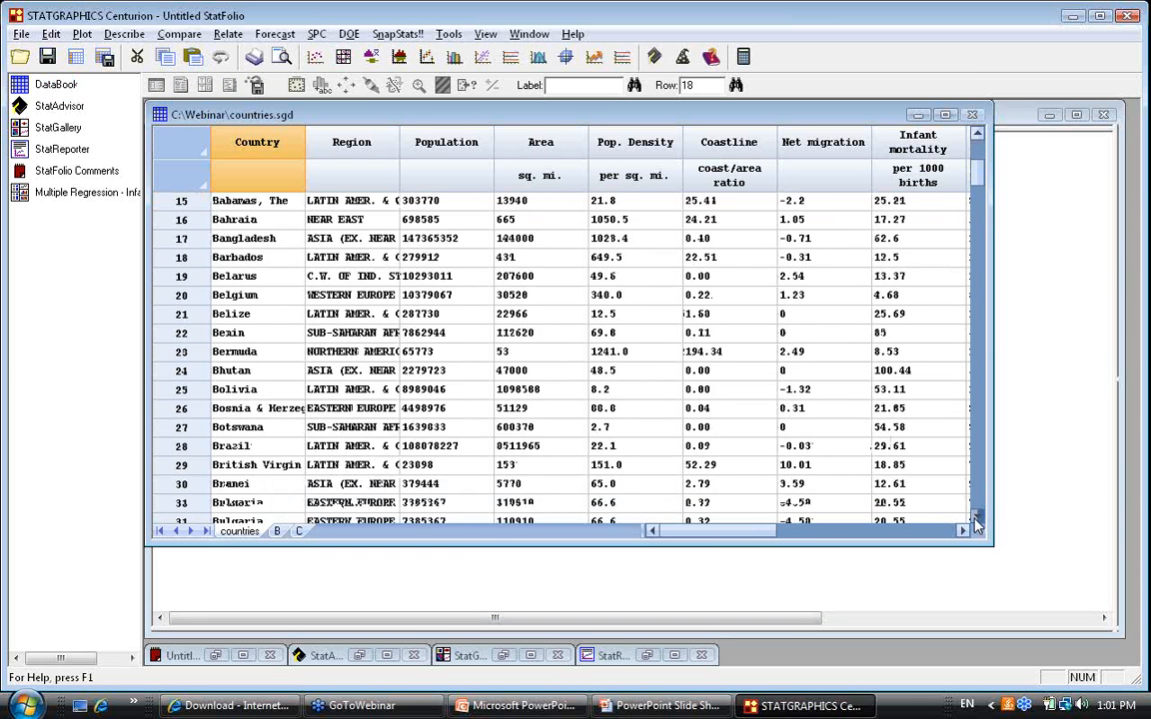
drag(976, 521, 976, 520)
click(978, 268)
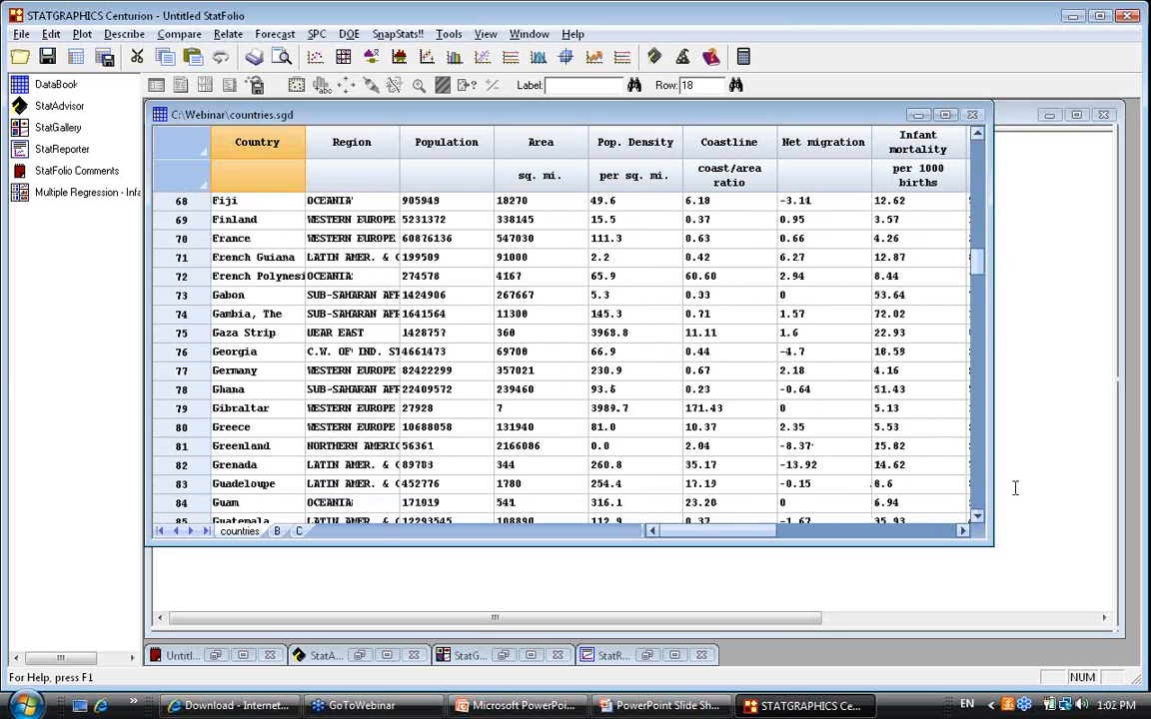
click(978, 518)
drag(978, 520, 979, 526)
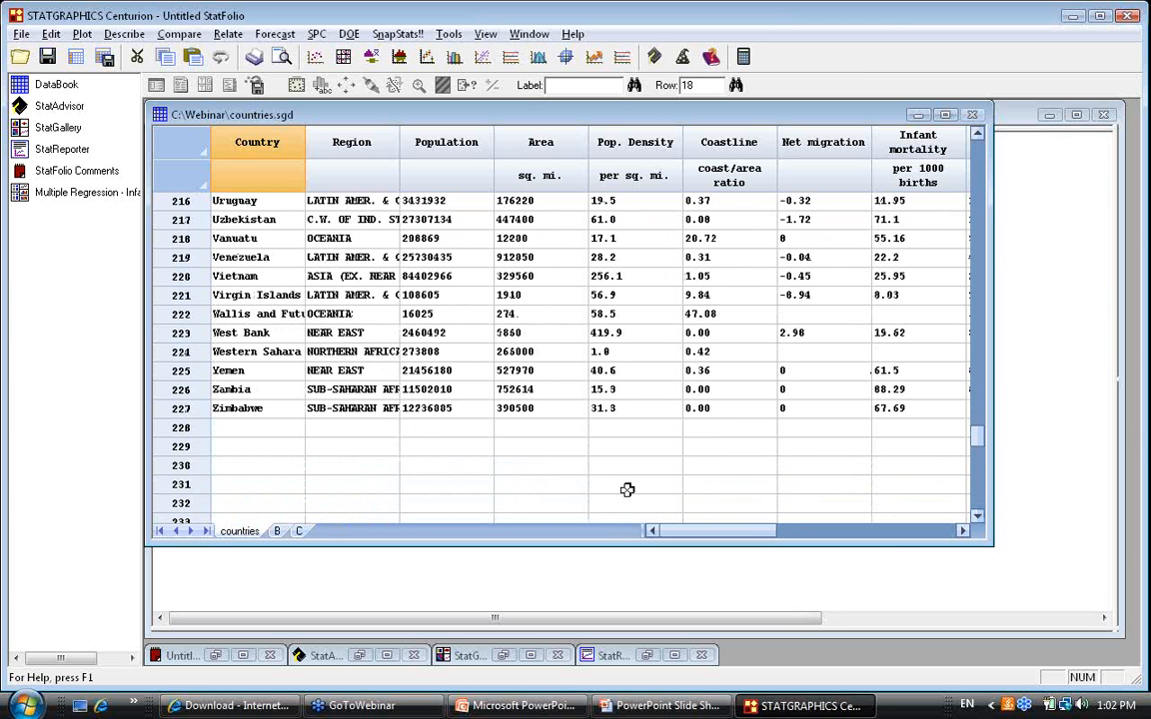
click(265, 430)
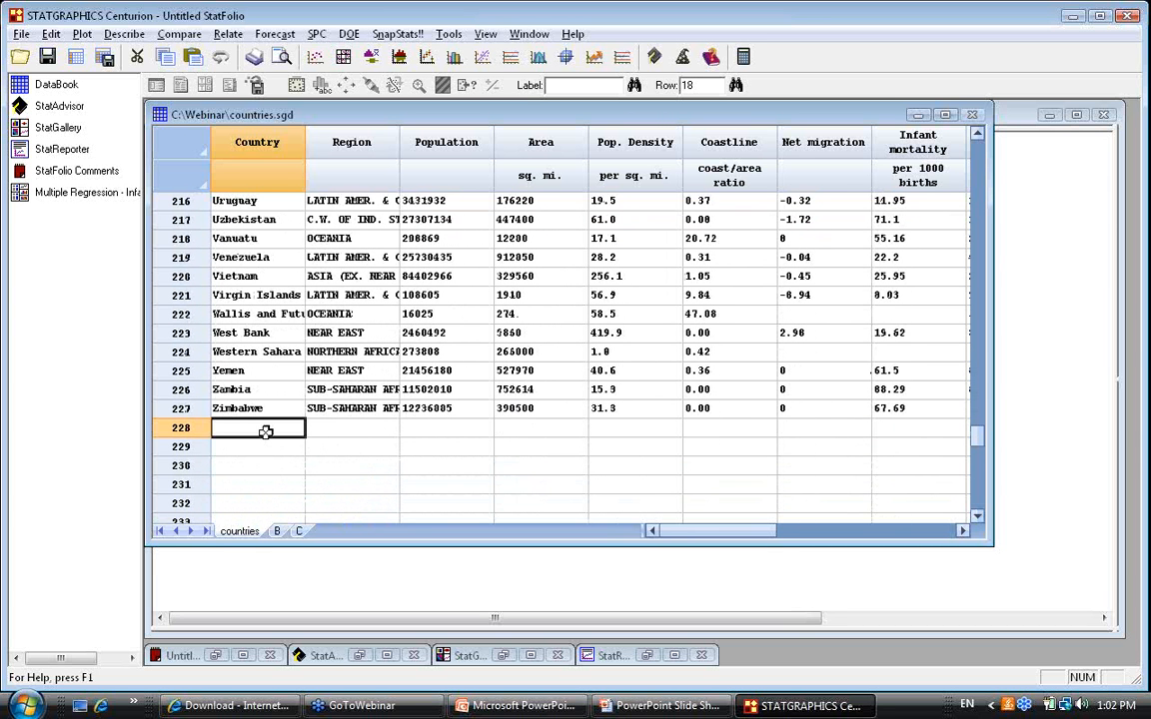
text(New cou)
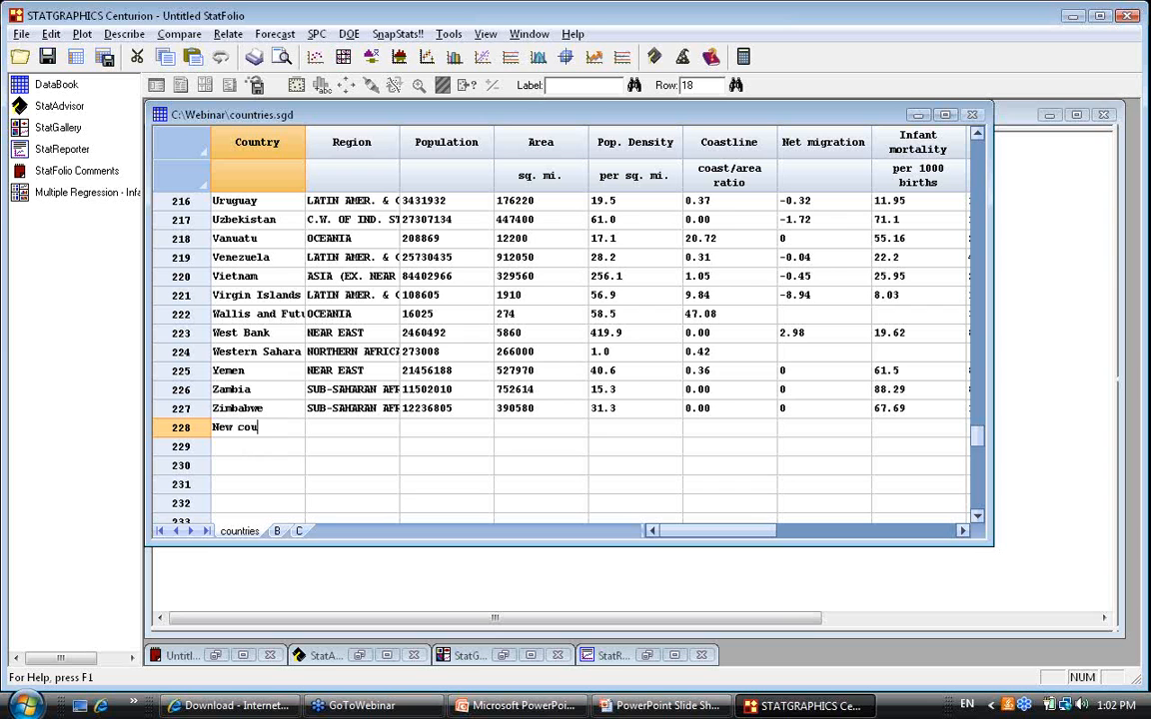
text(ntry)
- For the new country in row 228, enter Population 10000000, Pop. Density 50, Coastline 0 and Net migration 0
click(409, 432)
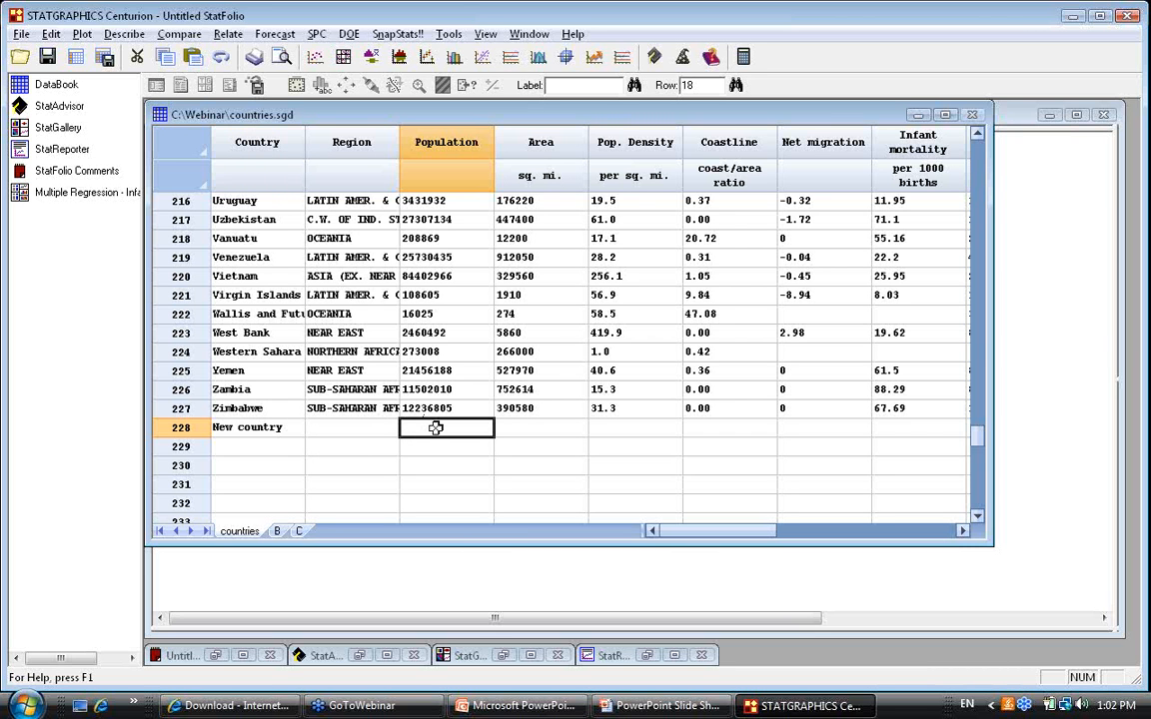
text(180)
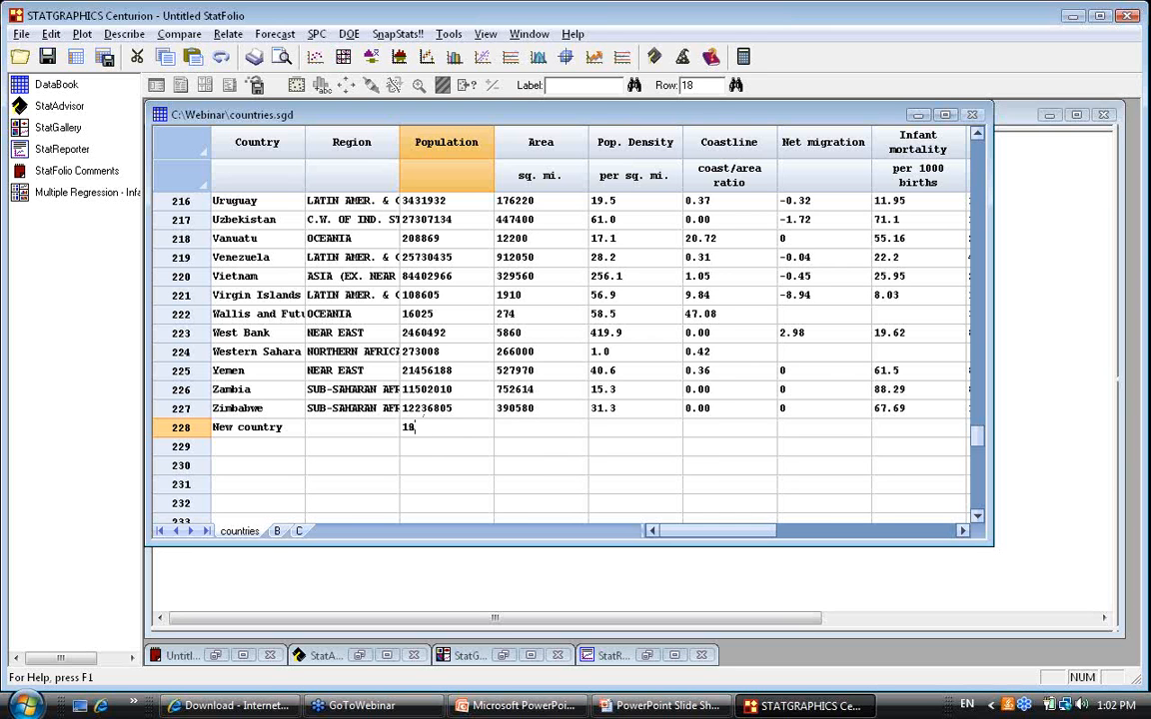
text(000000)
click(604, 432)
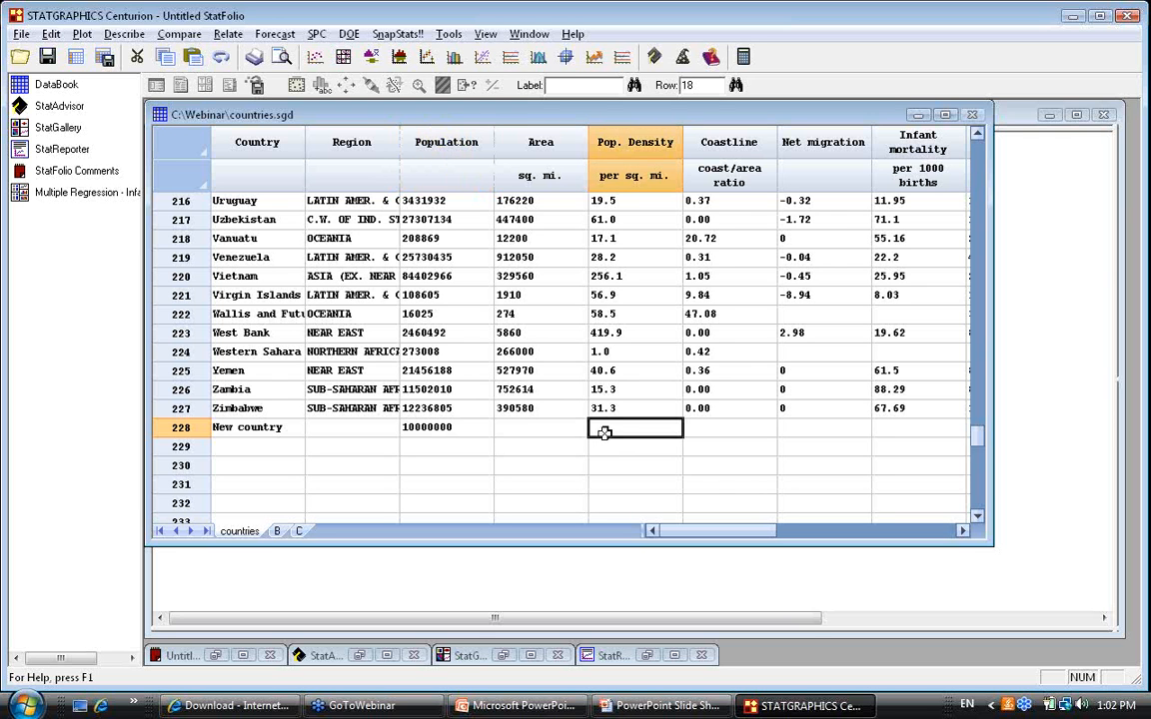
text(50)
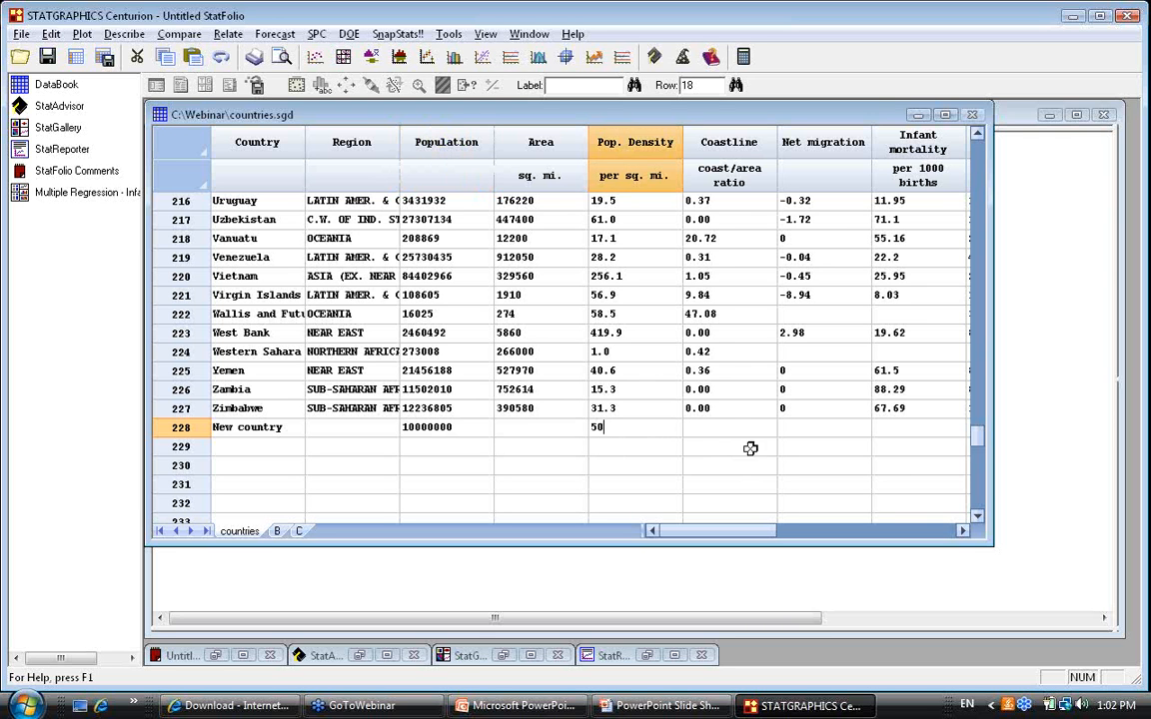
click(733, 431)
text(0)
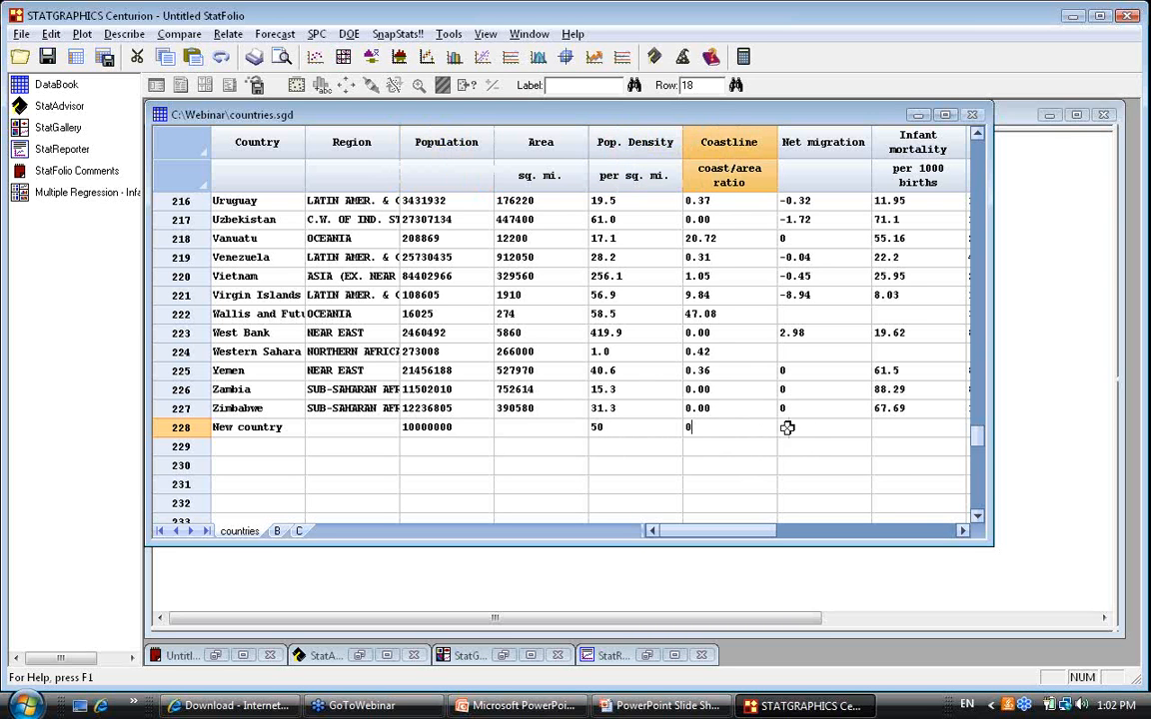
click(807, 433)
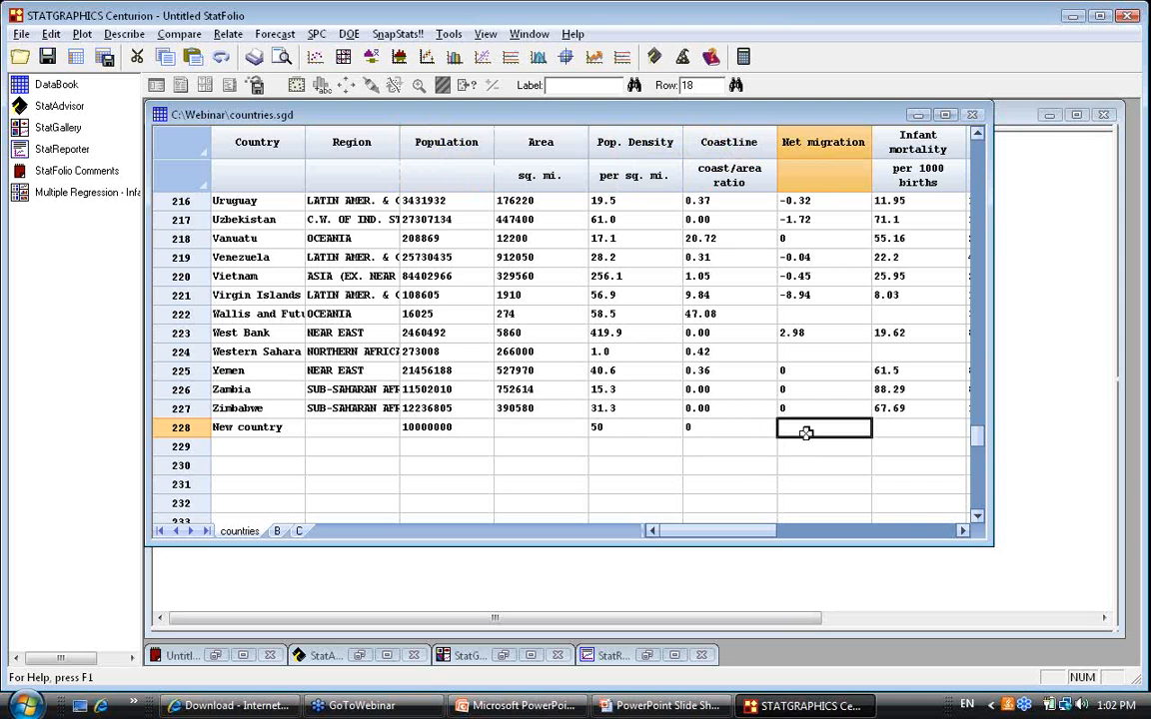
text(0)
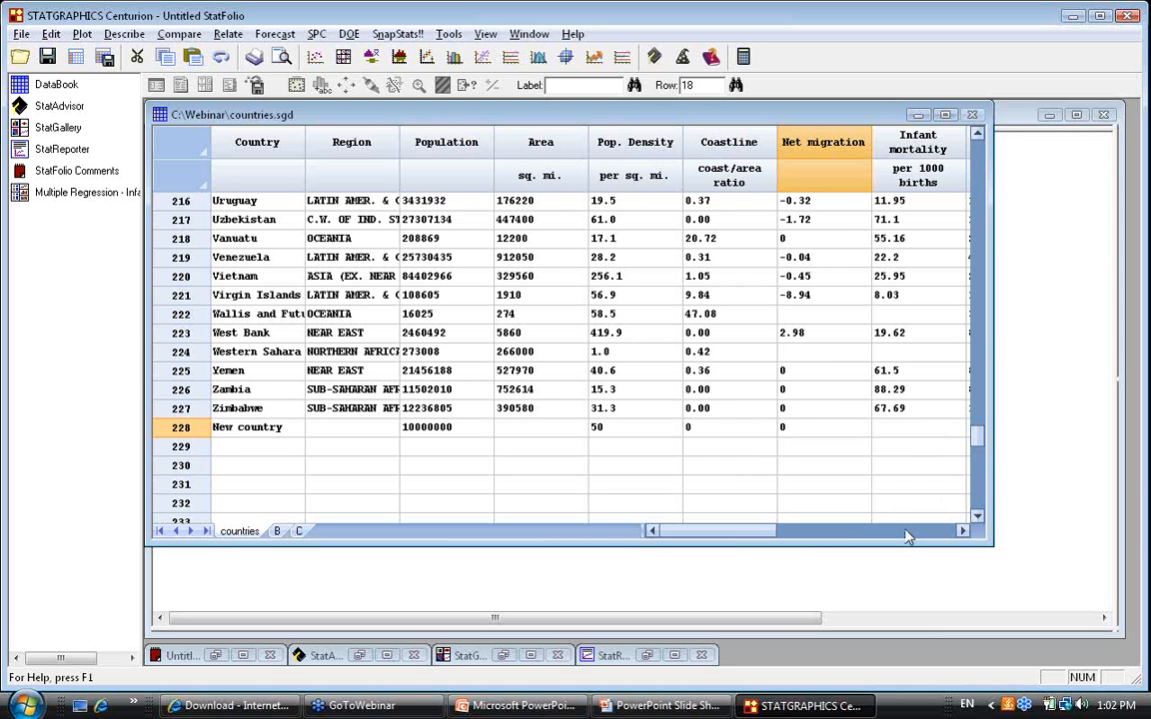
- Leave Infant mortality empty in row 228 and enter GDP 15000, Literacy 90 and Phones 300
click(962, 531)
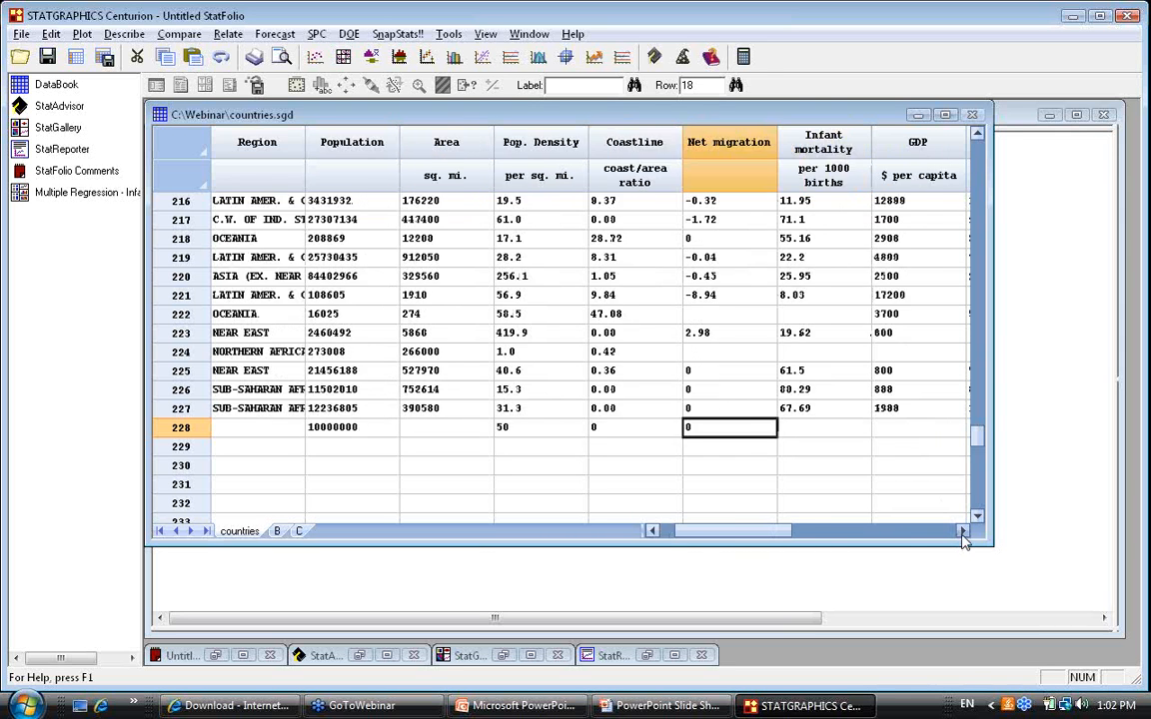
click(963, 530)
click(962, 530)
click(962, 531)
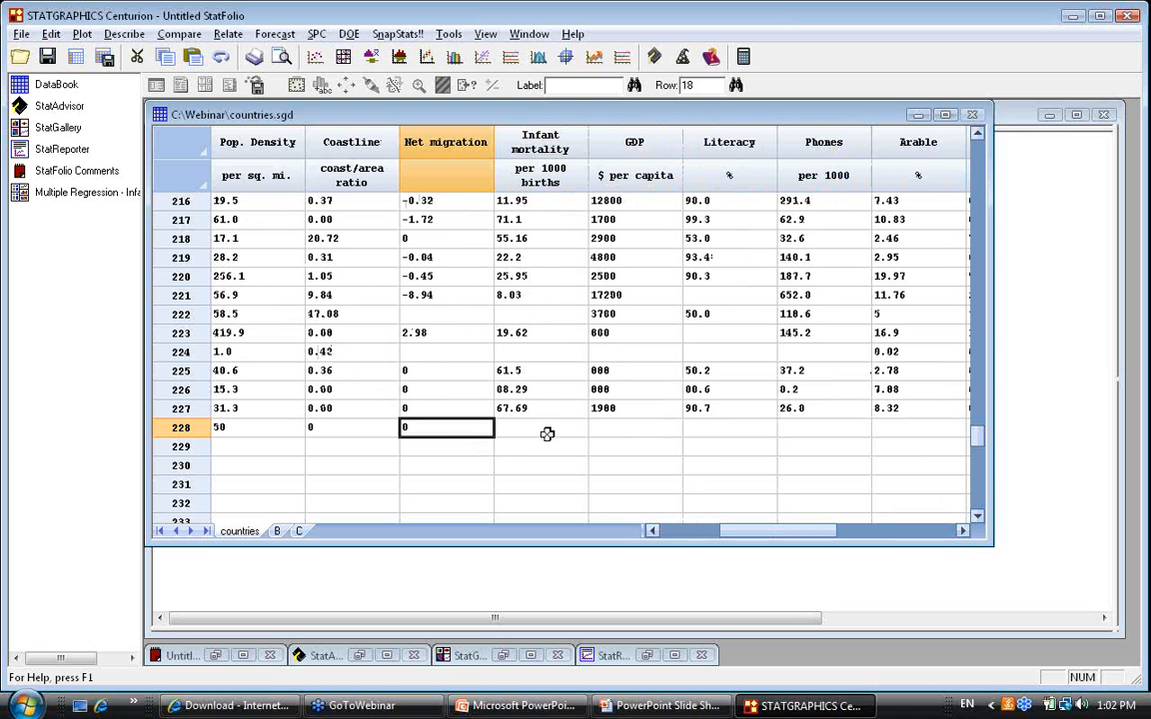
click(624, 427)
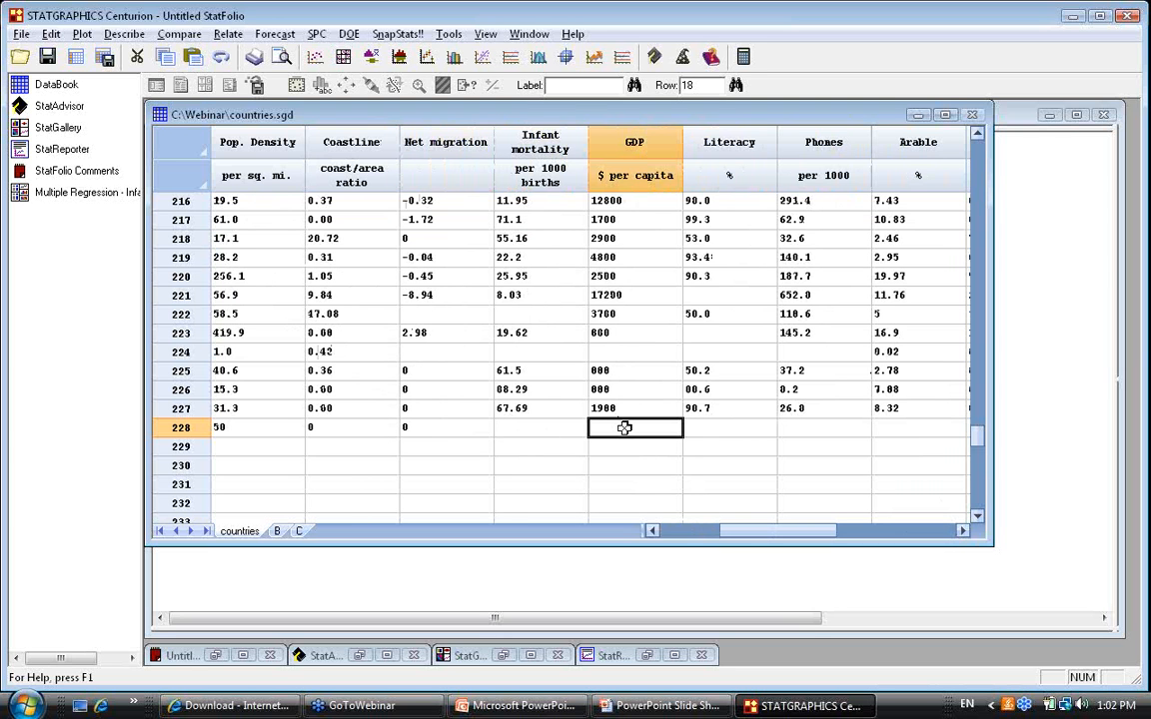
text(15)
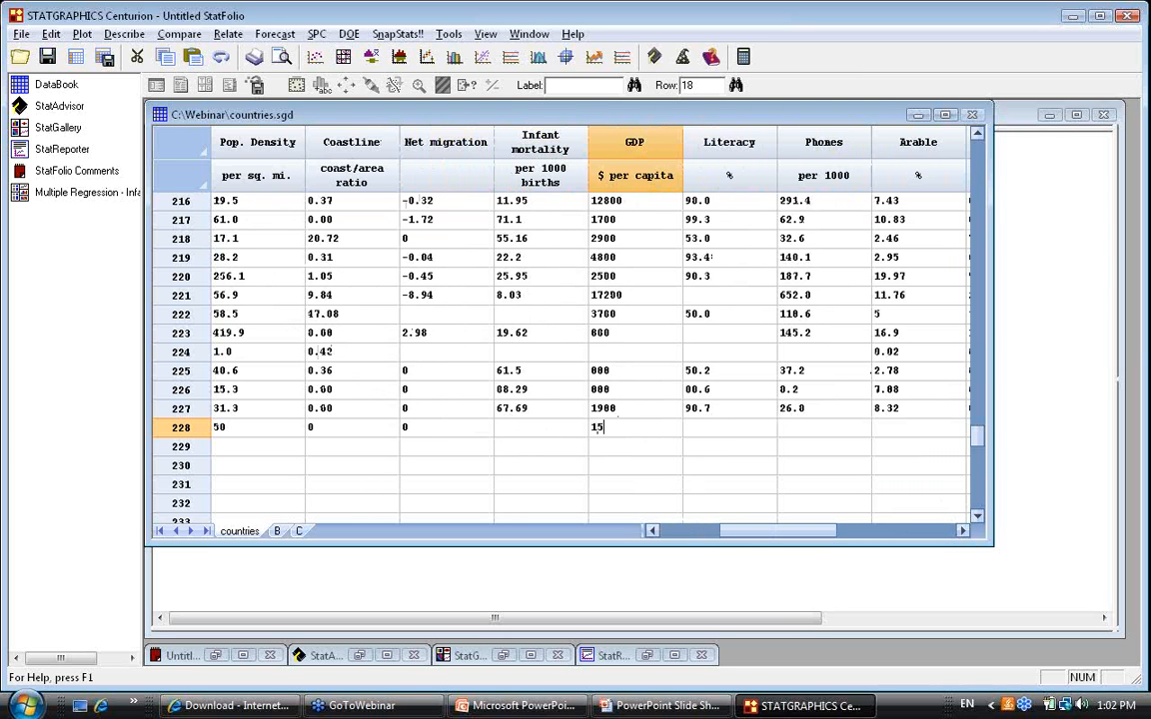
text(000)
click(743, 427)
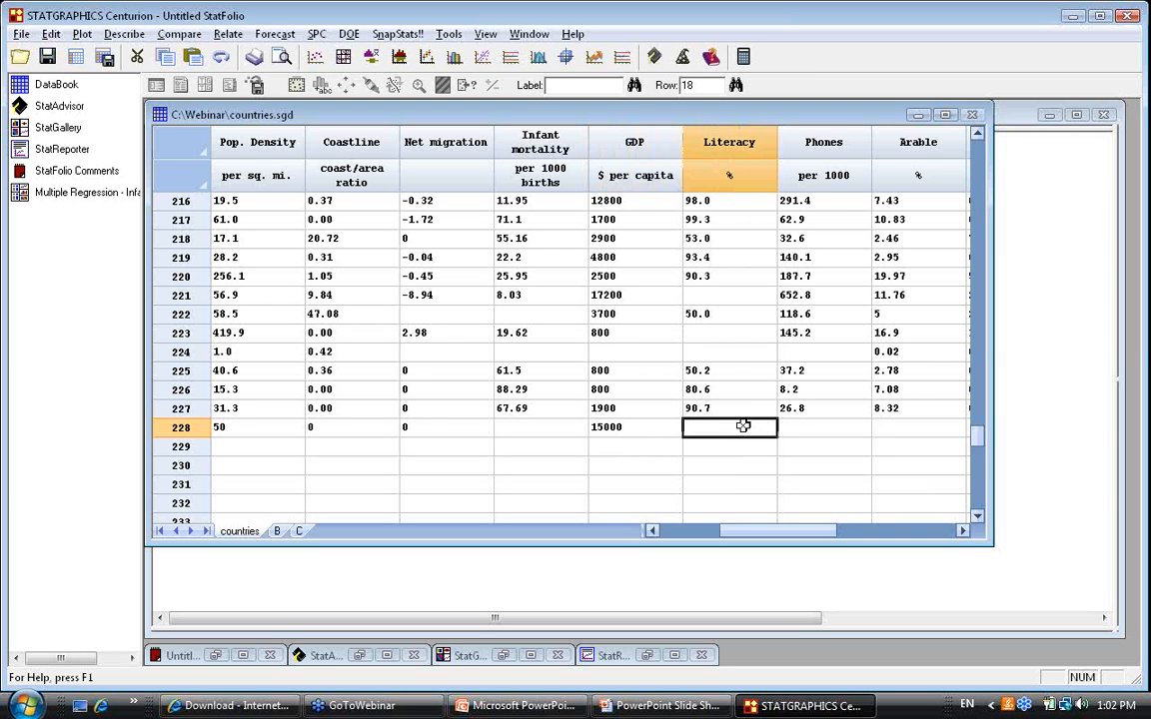
text(90)
click(814, 426)
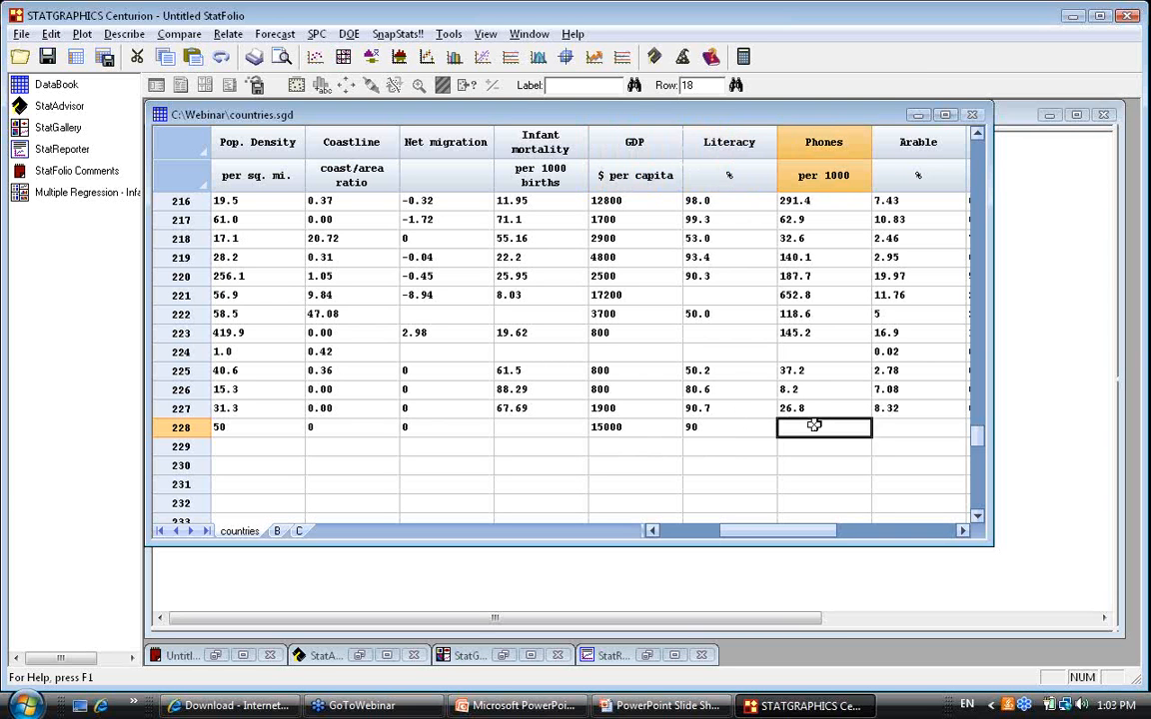
text(3)
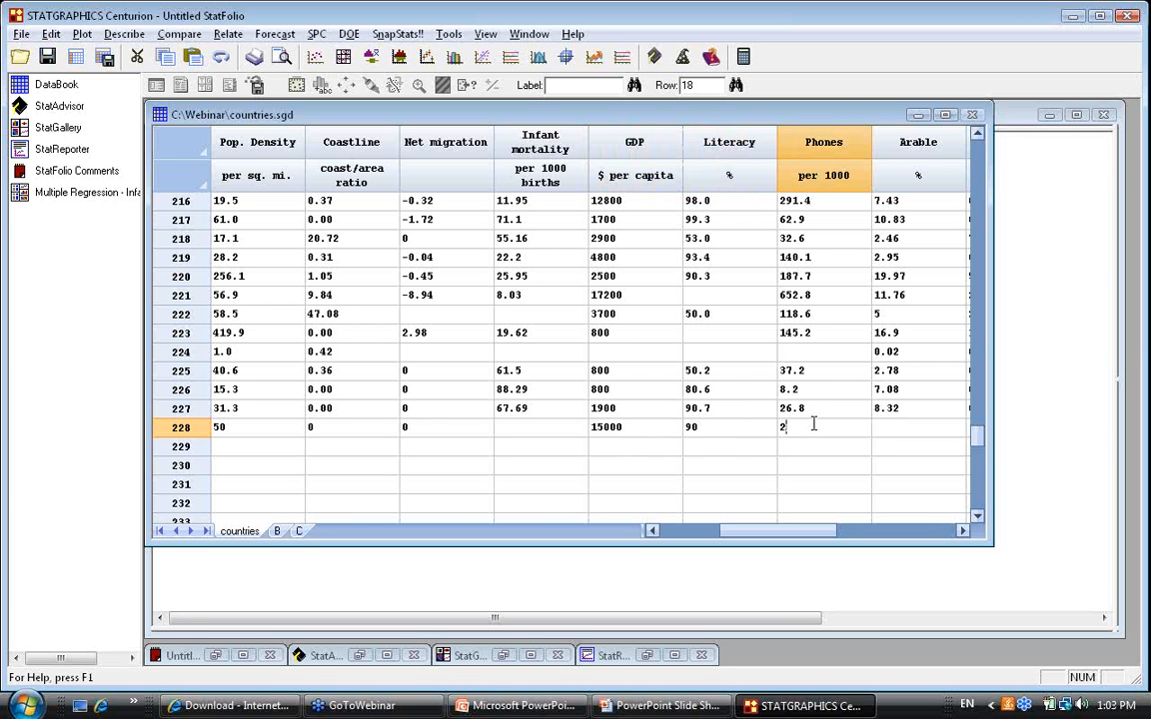
text(00)
- Complete row 228 with Arable 10 and Service 0.5
click(963, 532)
click(963, 533)
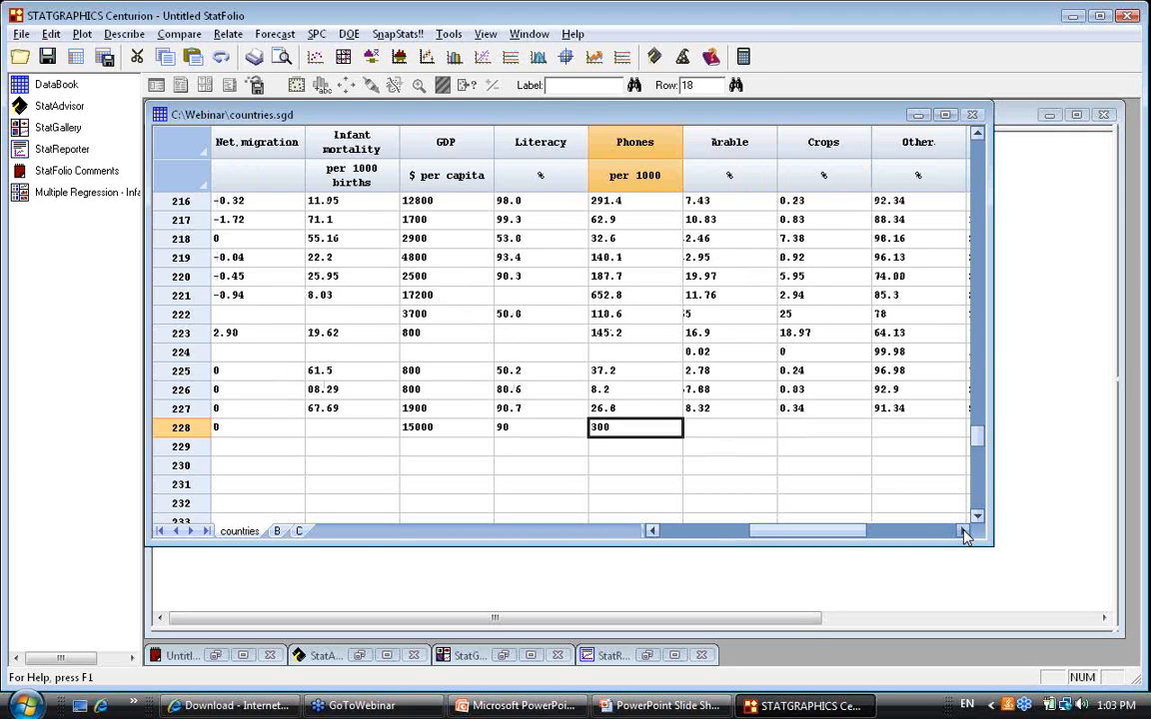
click(726, 428)
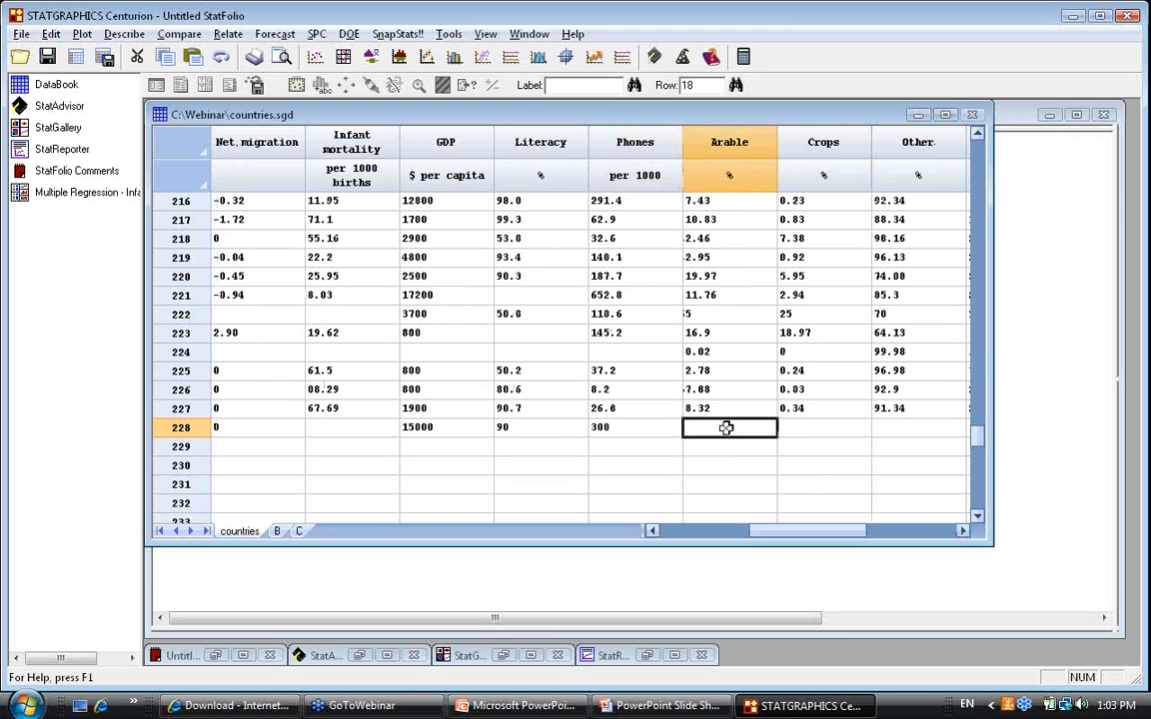
text(10)
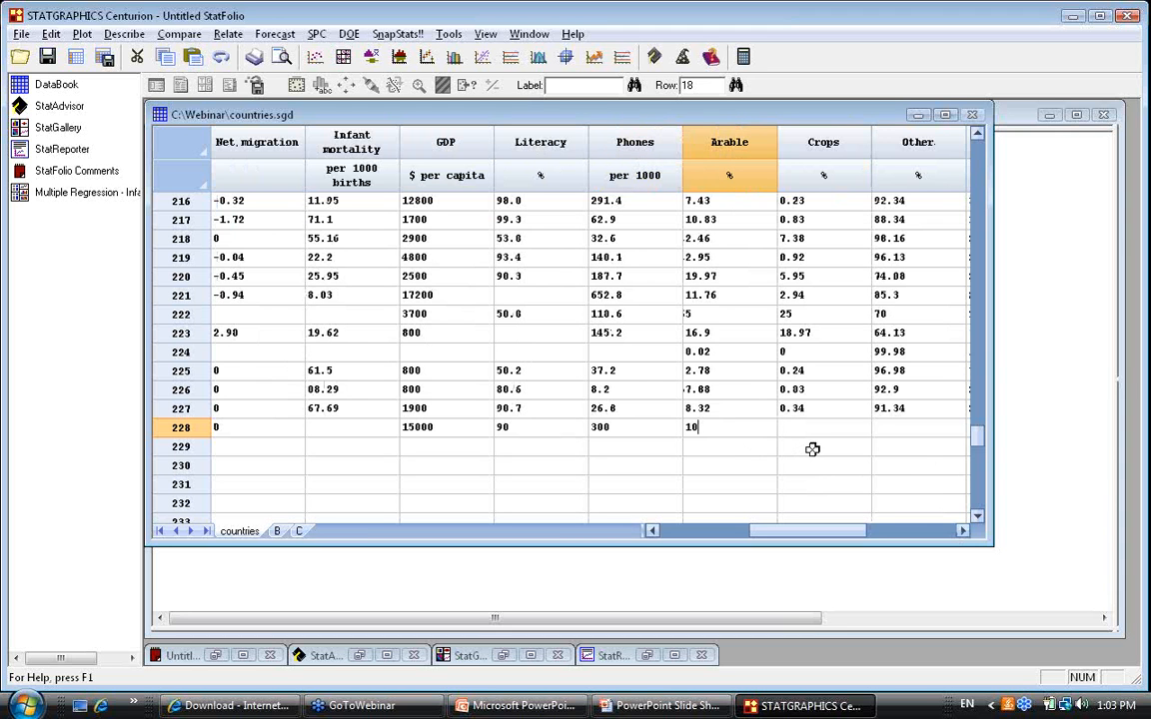
click(963, 533)
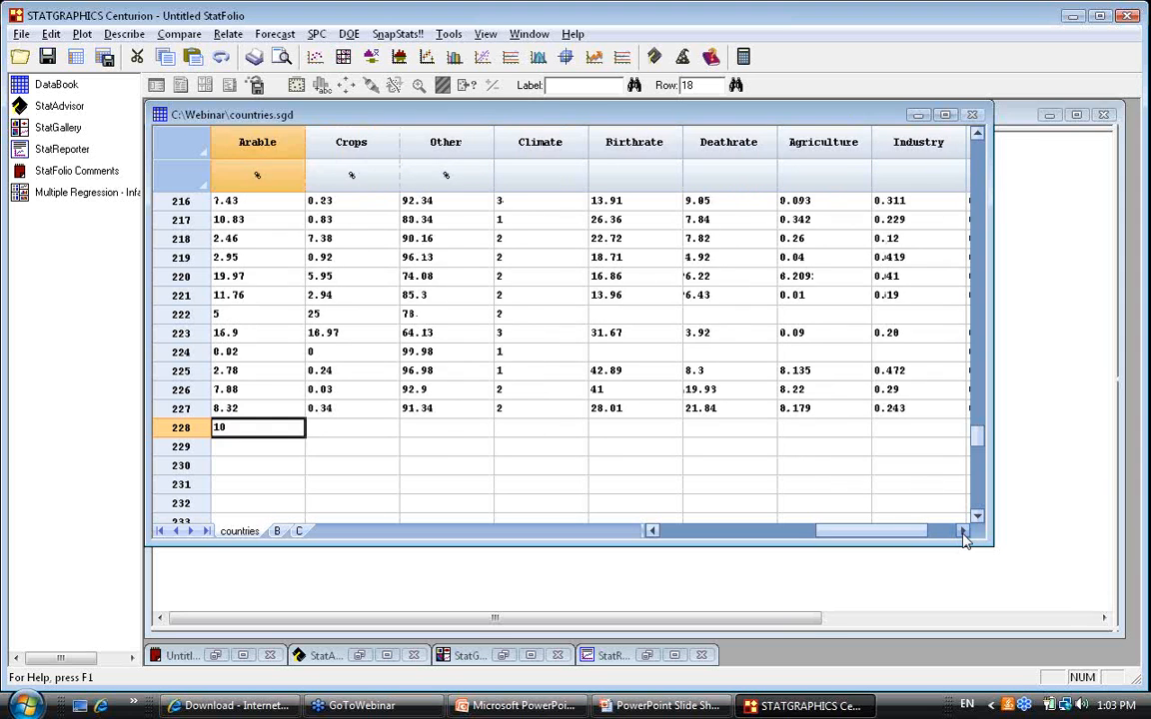
click(963, 533)
click(811, 429)
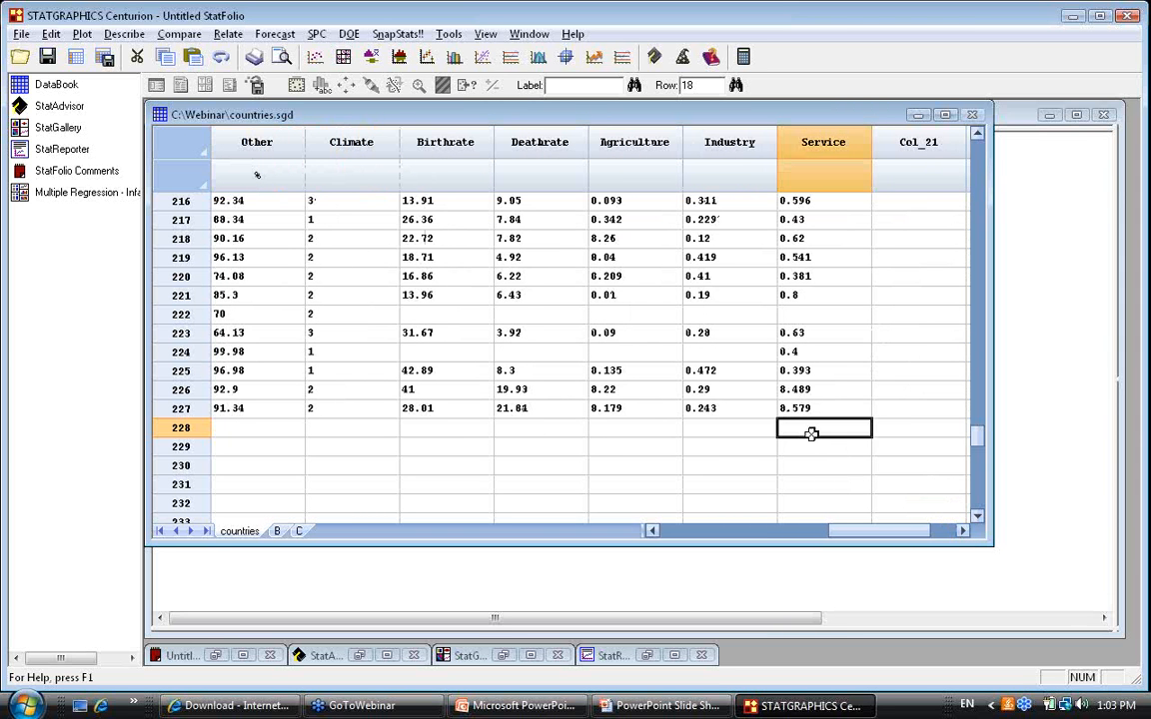
text(0.5)
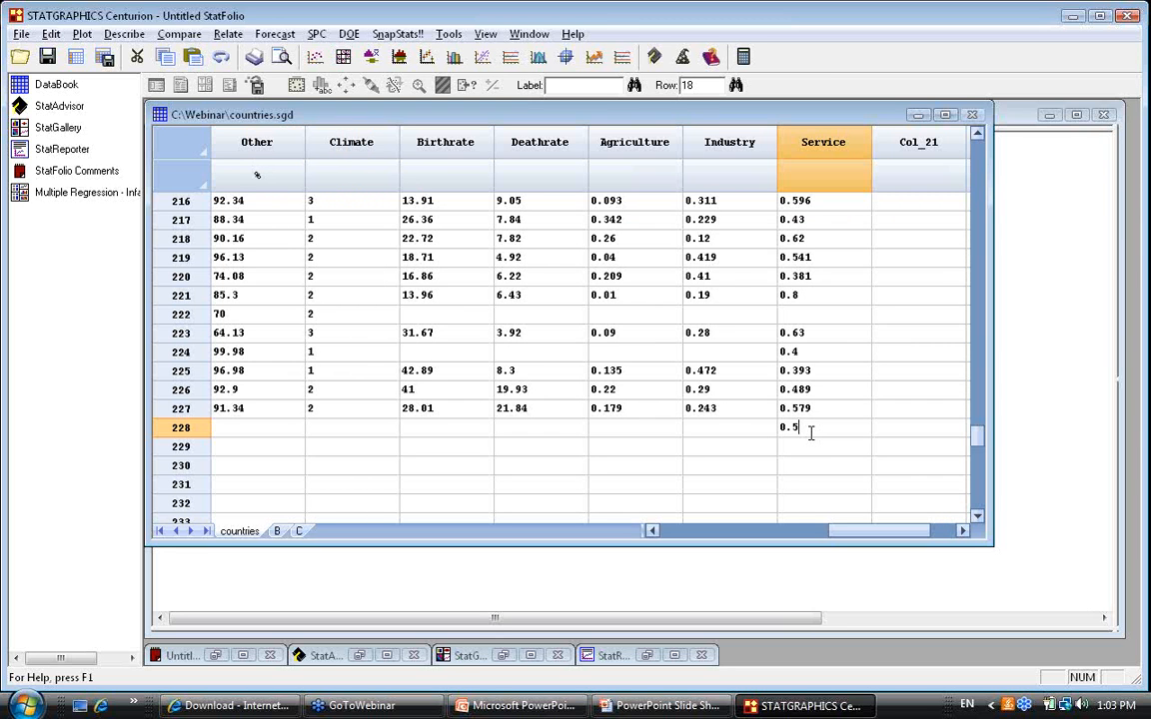
click(652, 531)
click(653, 530)
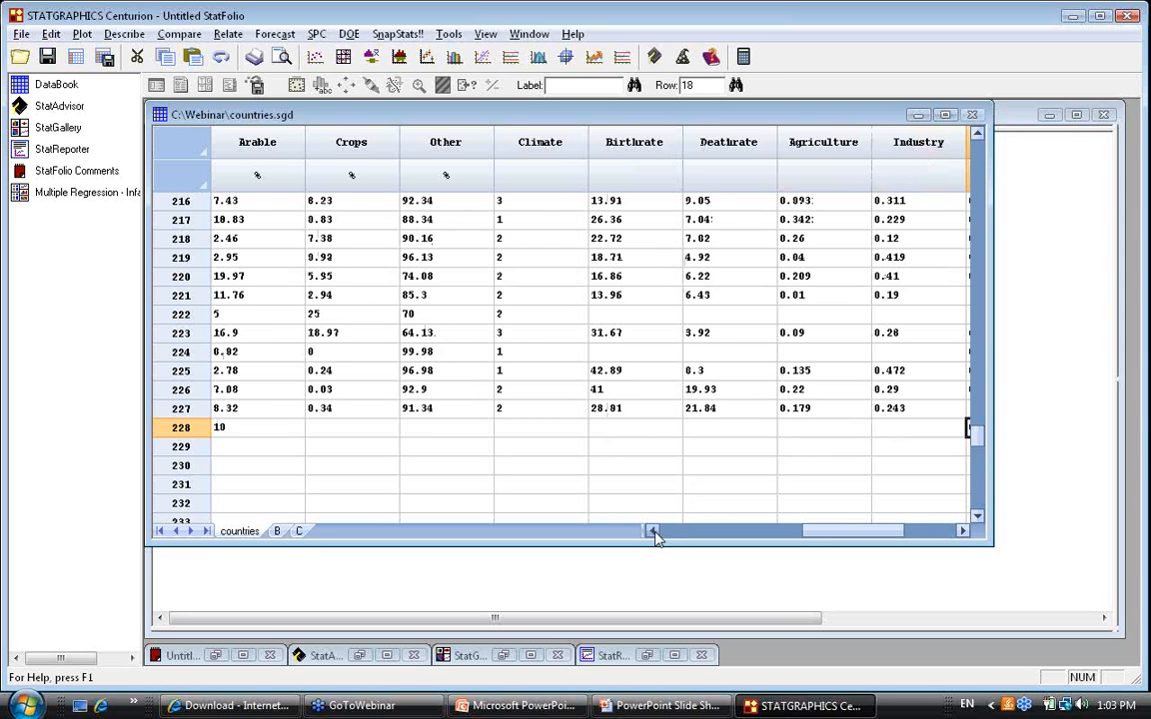
- Return to the multiple regression report and examine row 228's fitted value, standard error and 95% forecast limits for infant mortality
click(653, 531)
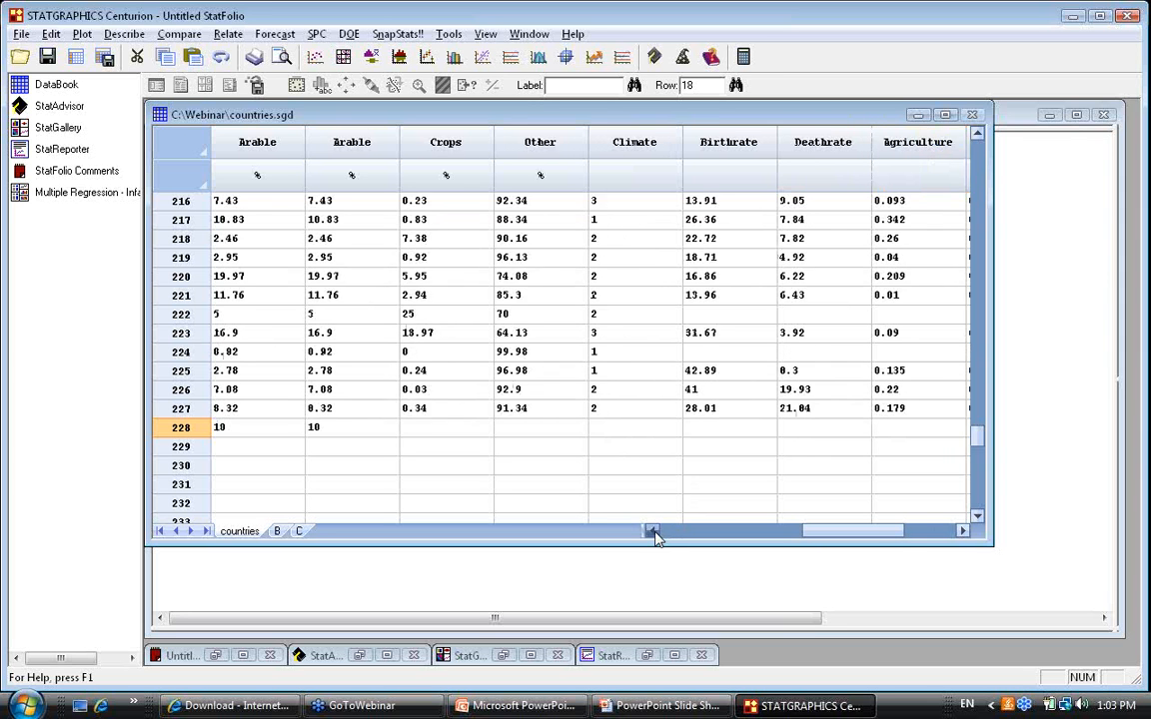
click(653, 531)
click(652, 531)
click(653, 530)
click(653, 531)
click(653, 530)
click(653, 530)
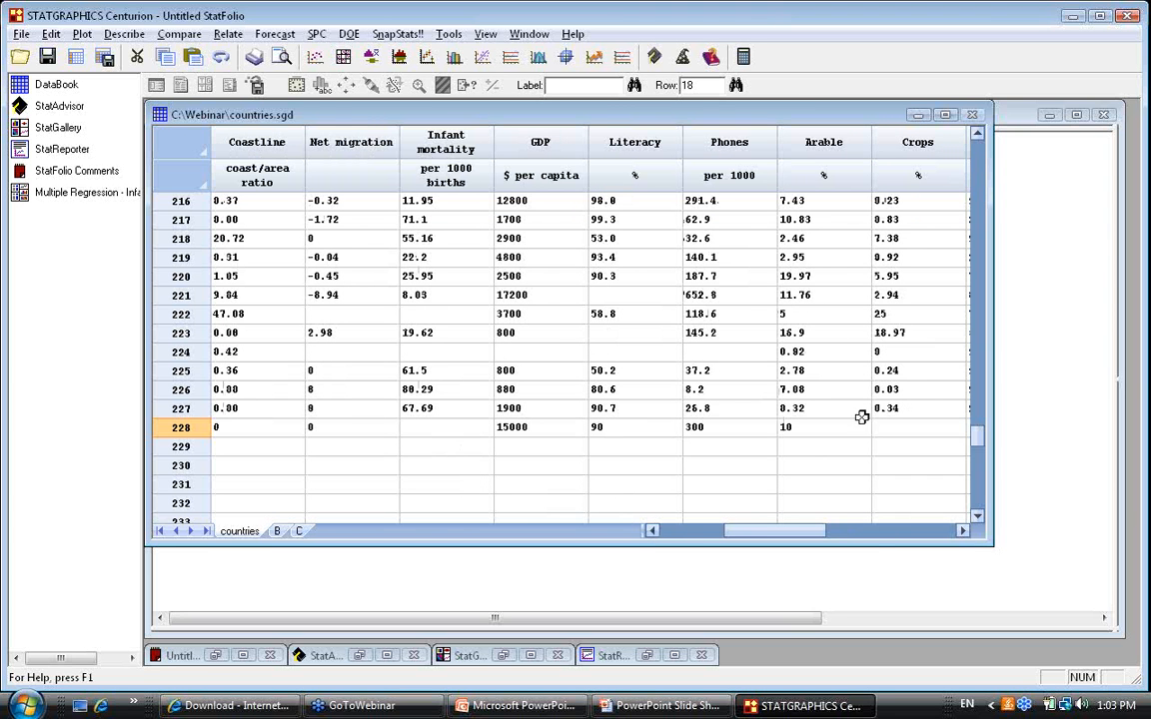
click(1036, 385)
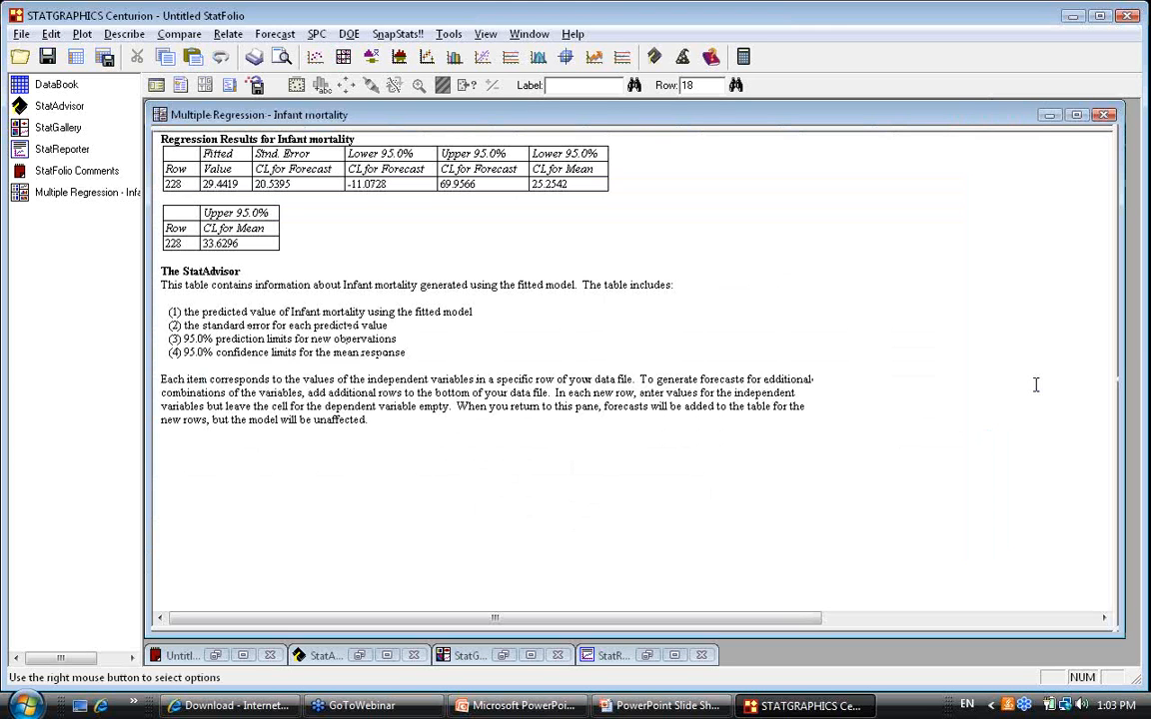
double_click(212, 185)
click(251, 187)
drag(382, 184, 317, 191)
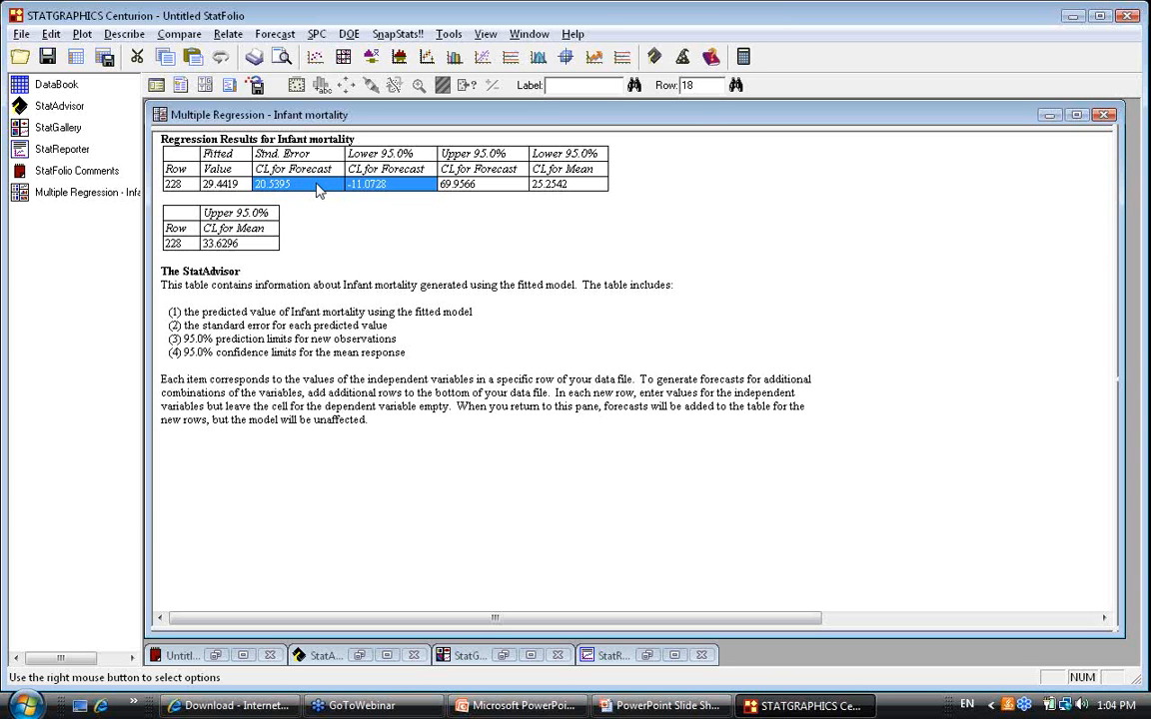
drag(457, 186, 379, 192)
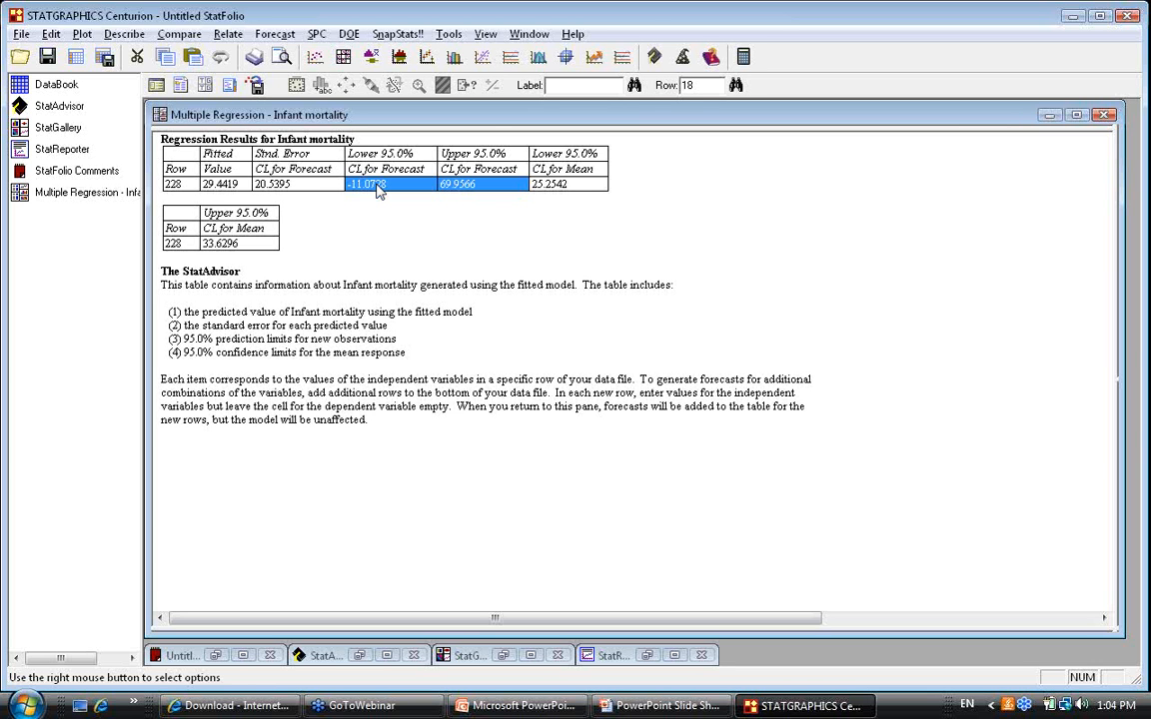
- Check the Infant mortality cell of row 228 in the countries datasheet and return to the regression results
click(54, 84)
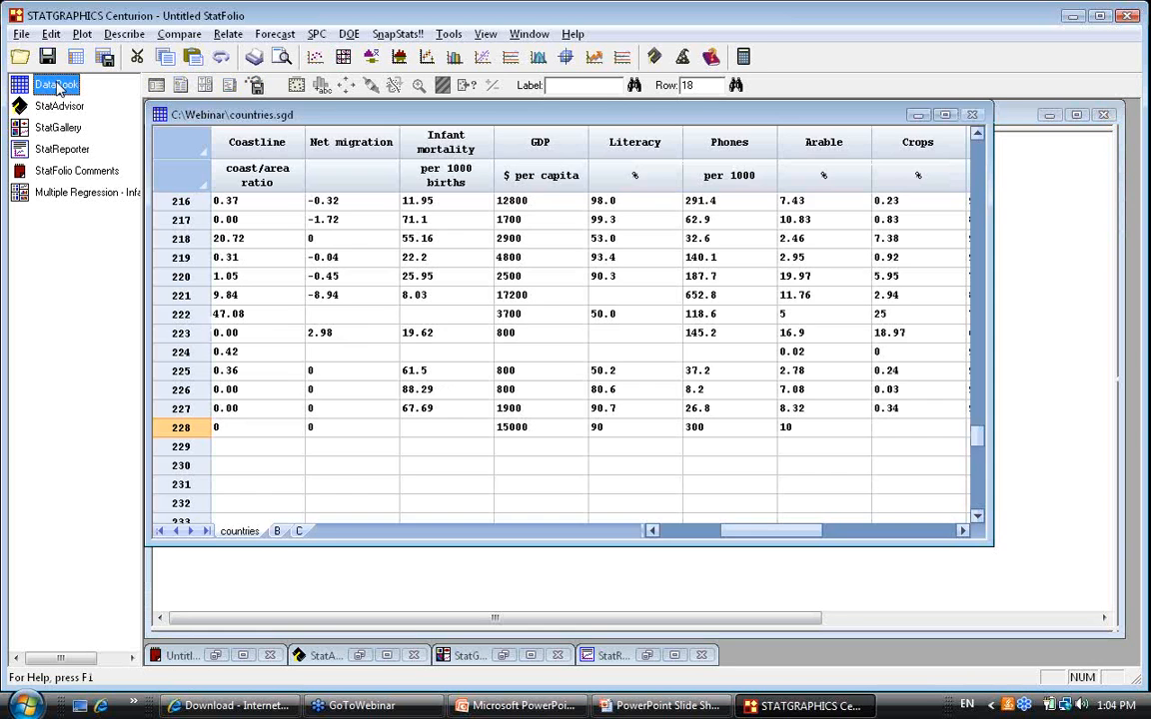
click(428, 429)
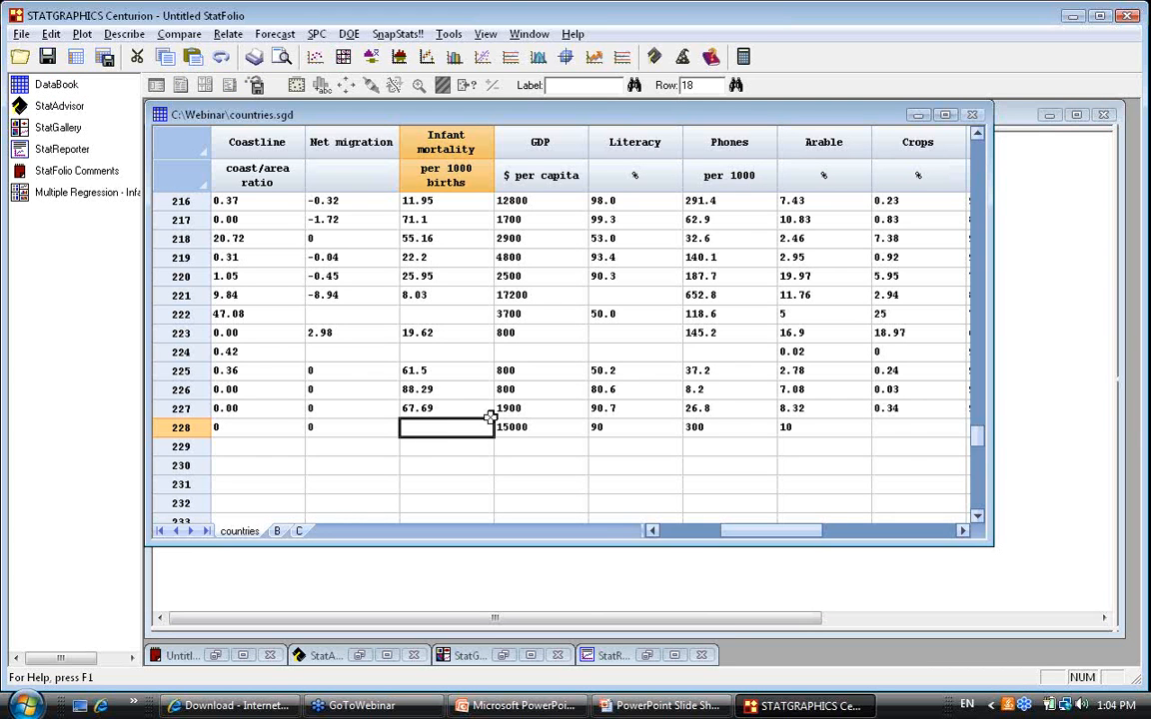
click(1016, 466)
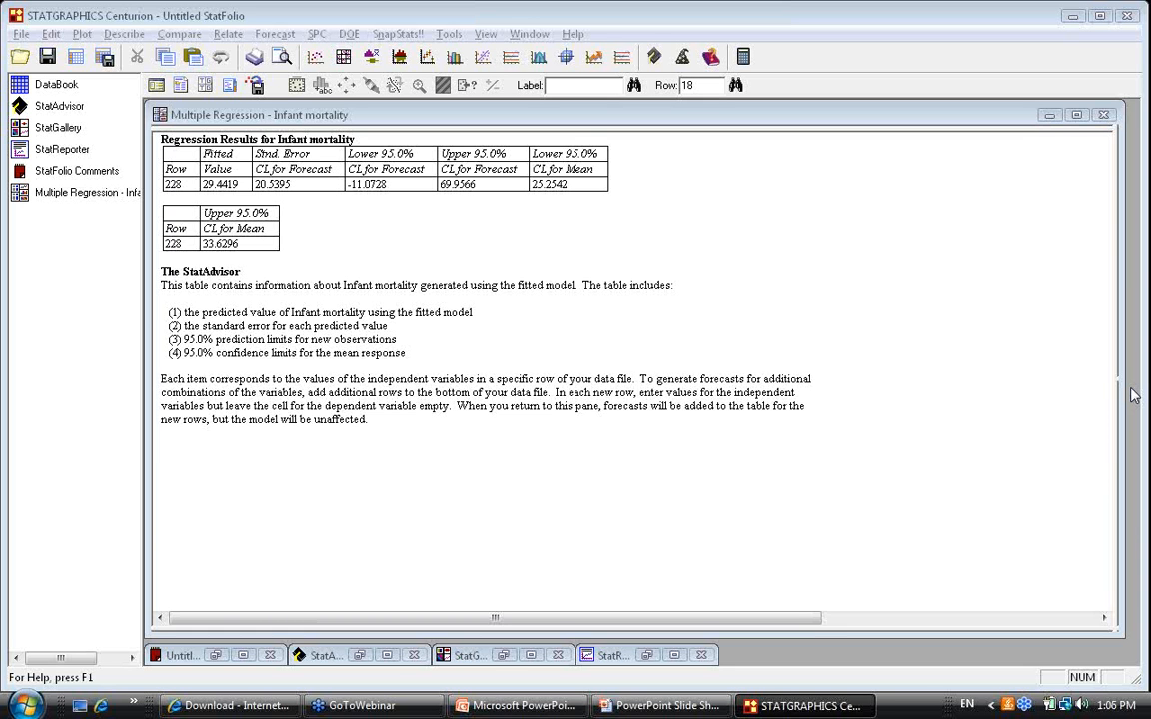
- Close the current StatFolio and its data and start a new, empty one
click(20, 35)
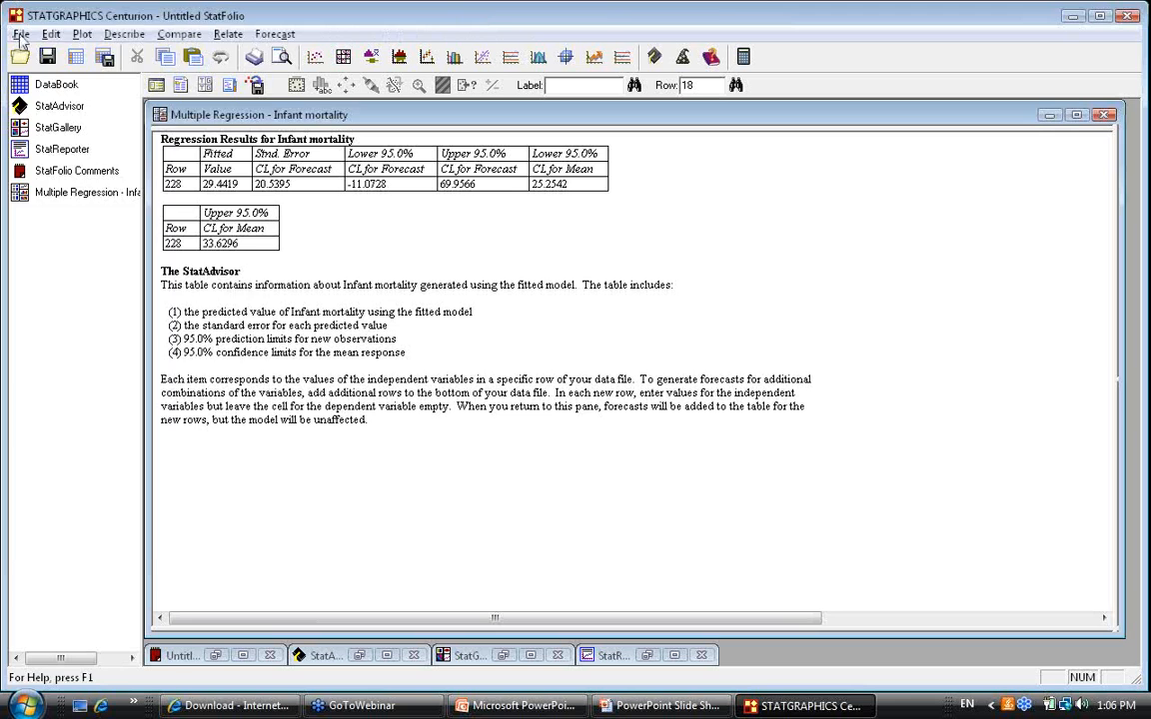
click(44, 53)
click(611, 401)
click(608, 401)
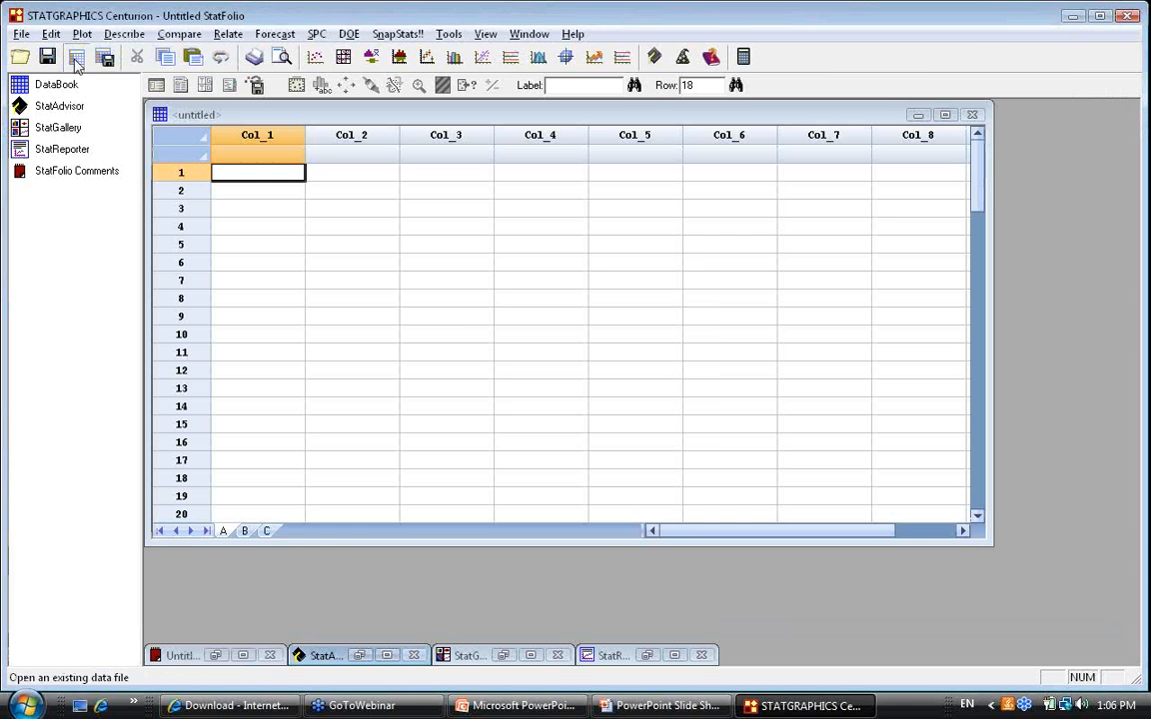
- Open the STATGRAPHICS data file nonlin.sgd from the Webinar folder
click(77, 58)
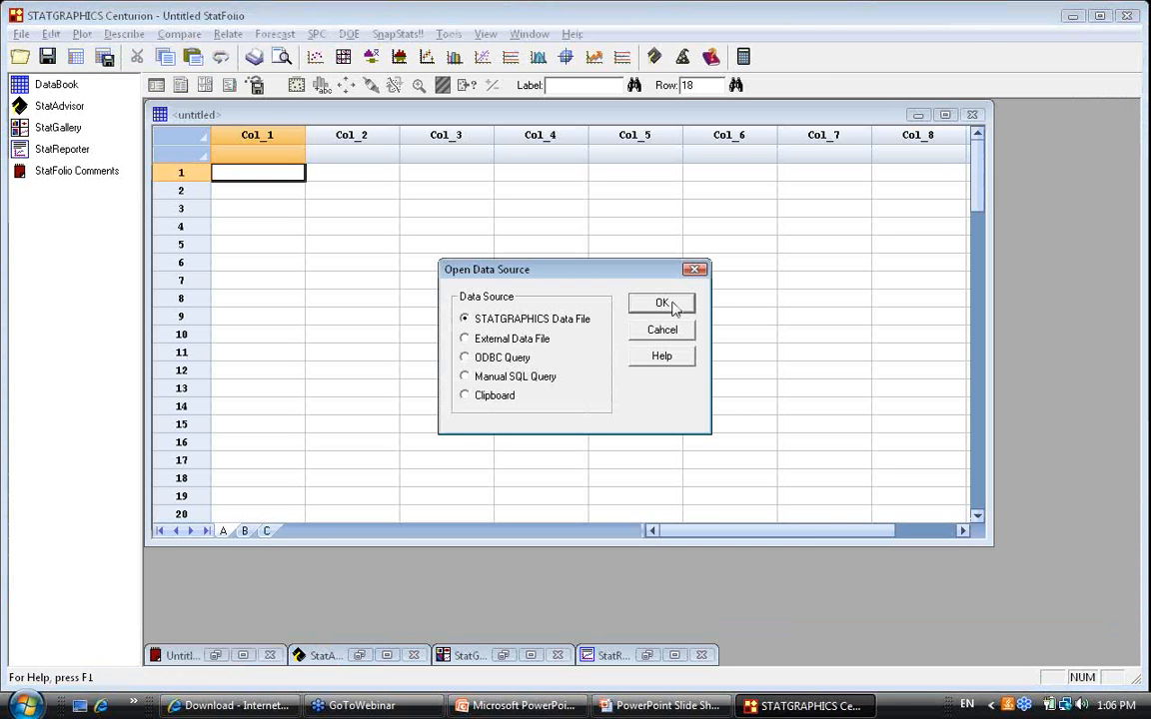
click(662, 303)
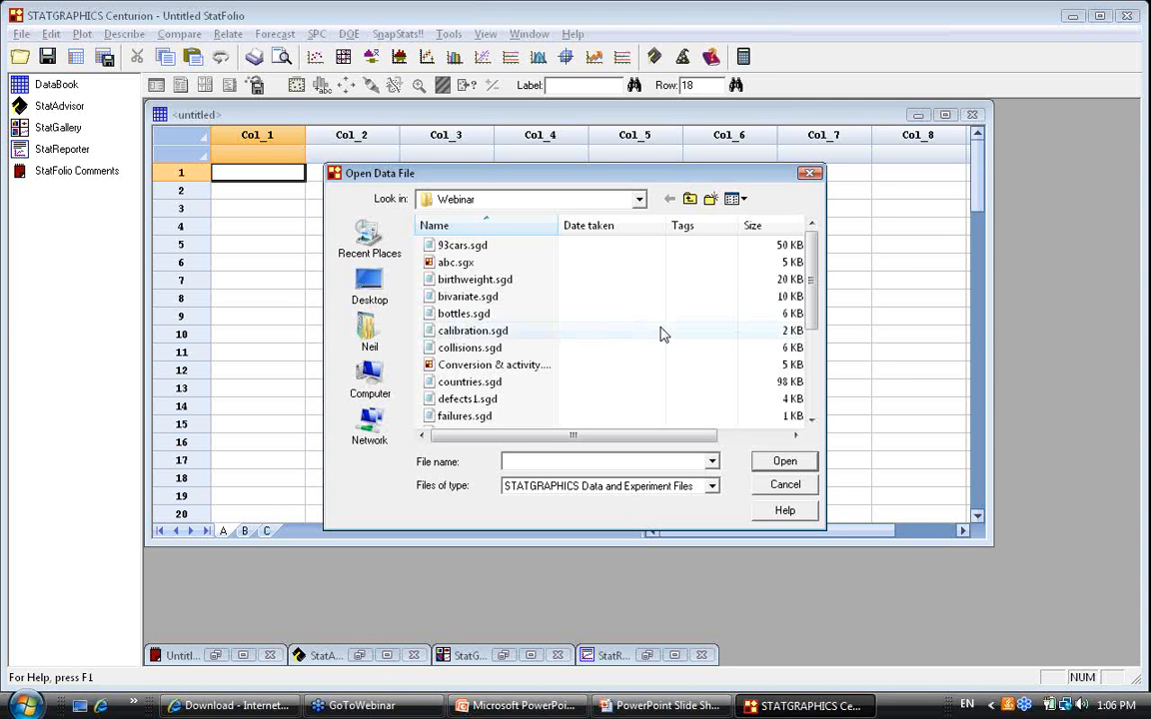
drag(809, 310, 810, 393)
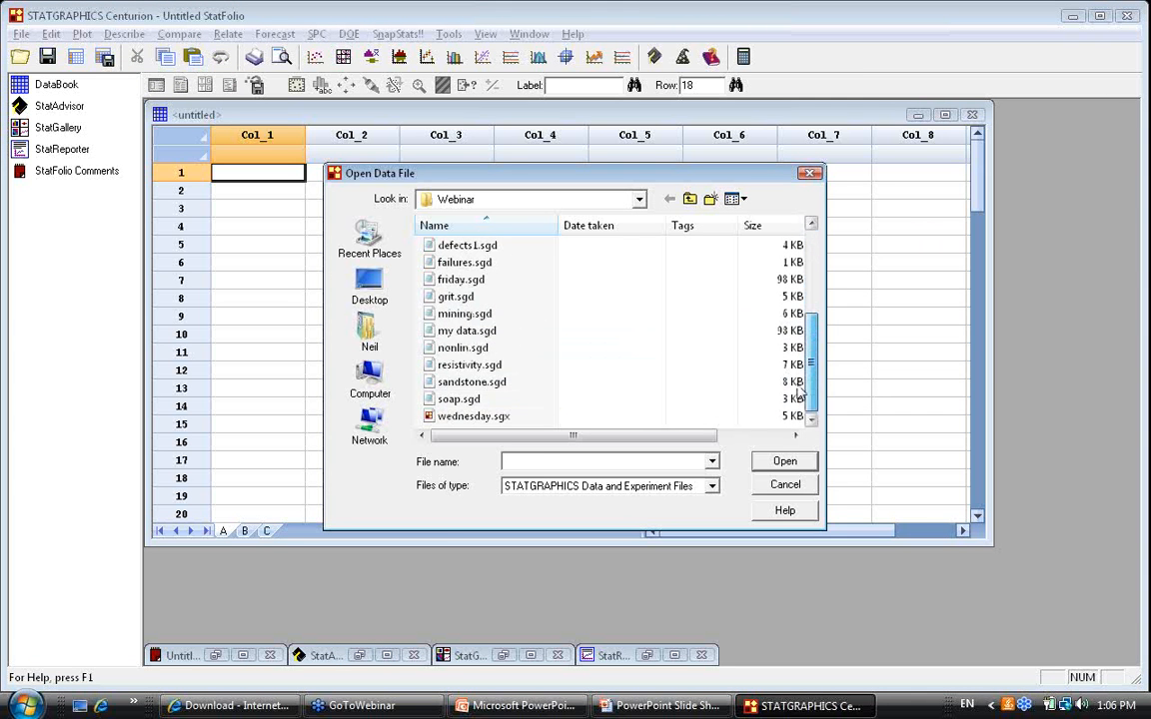
click(470, 348)
click(784, 462)
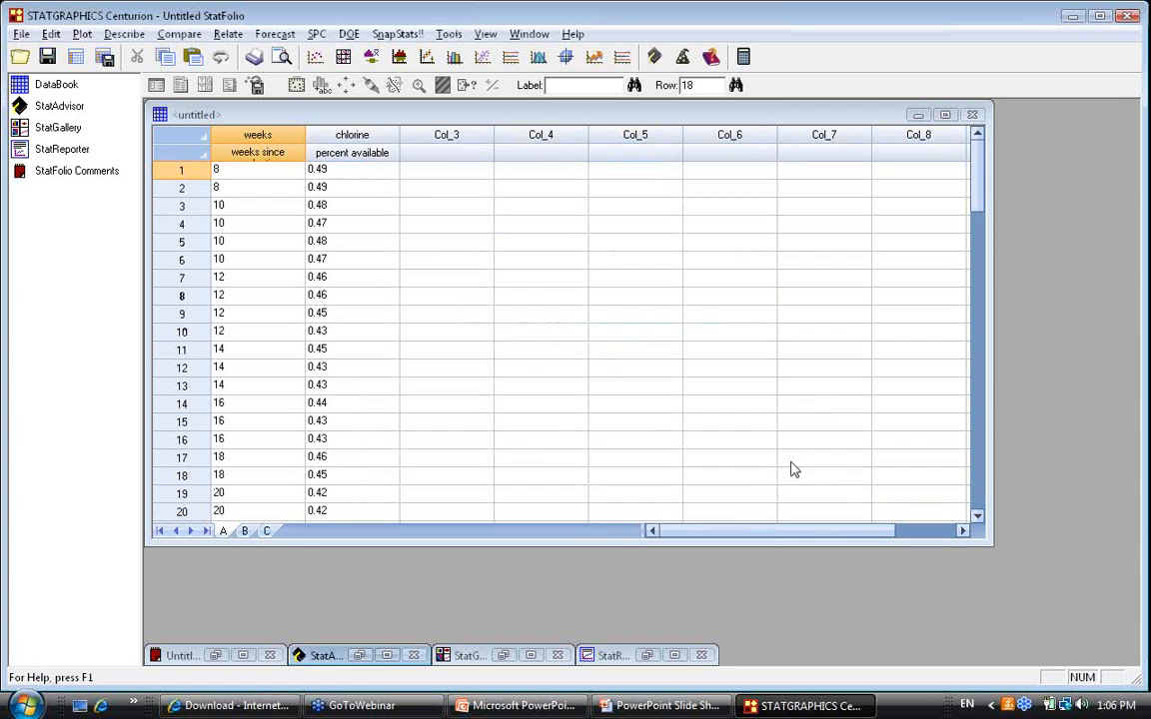
- Set up a Simple Regression with chlorine as Y and weeks as X
click(231, 35)
mouse_move(299, 53)
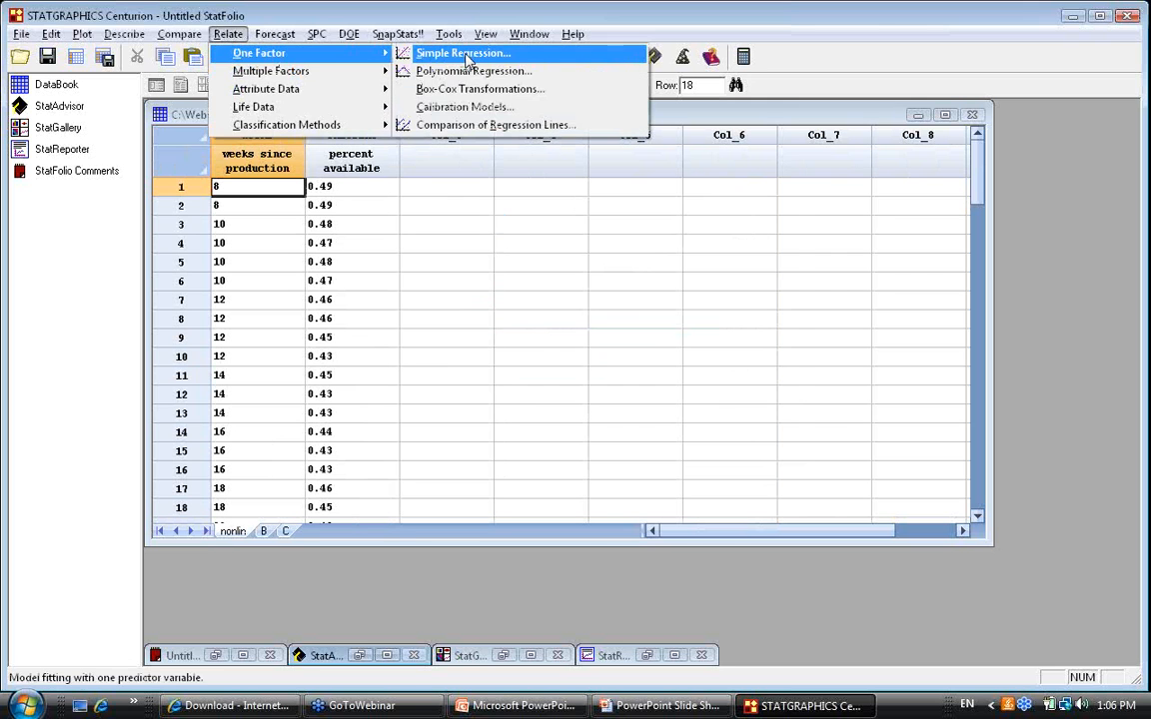
click(463, 53)
click(483, 265)
double_click(483, 265)
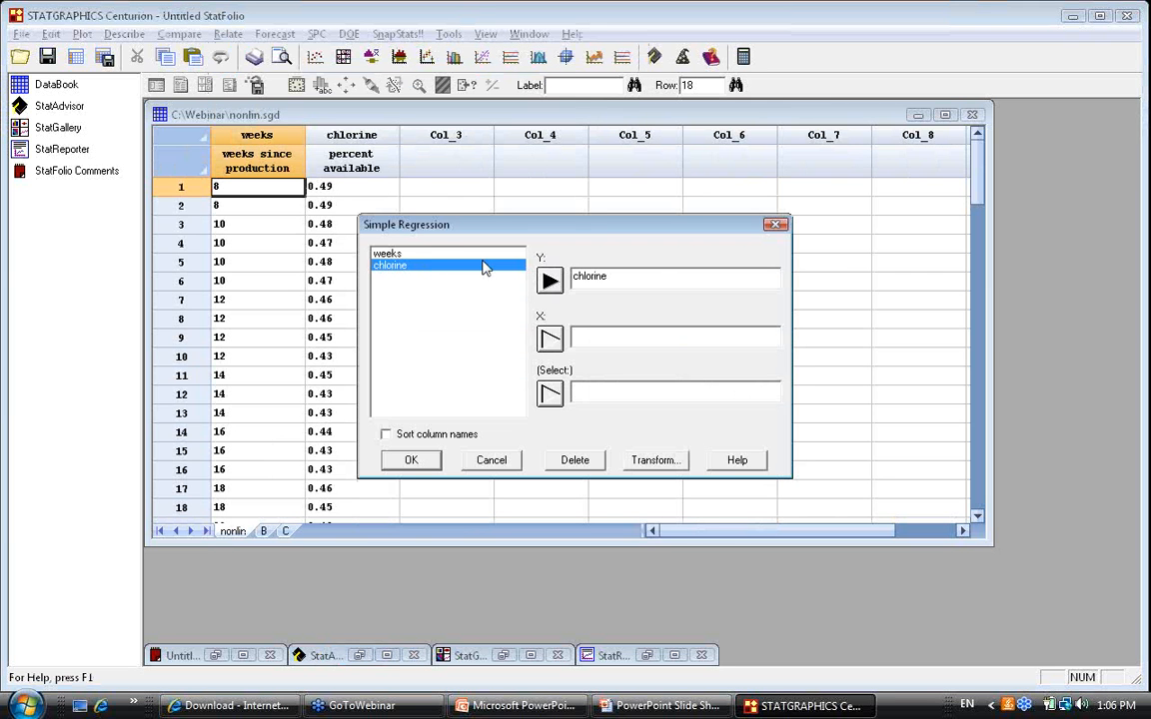
double_click(495, 254)
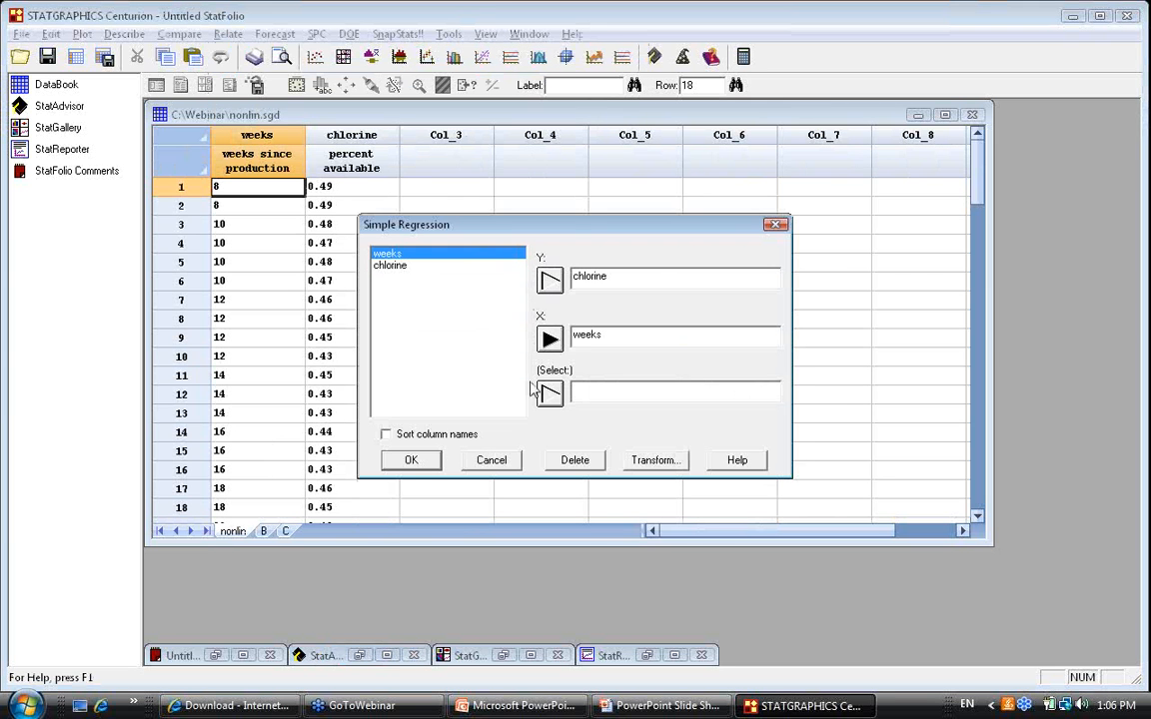
click(411, 462)
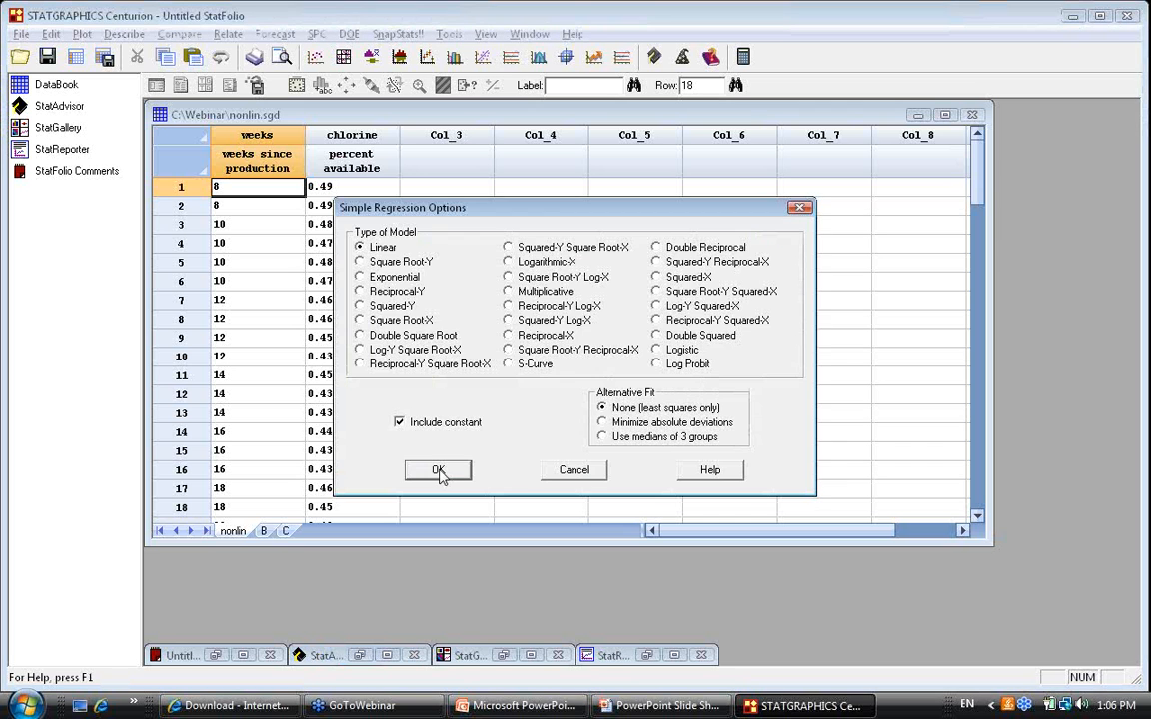
- Choose the Reciprocal-X model and generate the regression's default tables and graphs
click(530, 335)
click(438, 471)
click(830, 292)
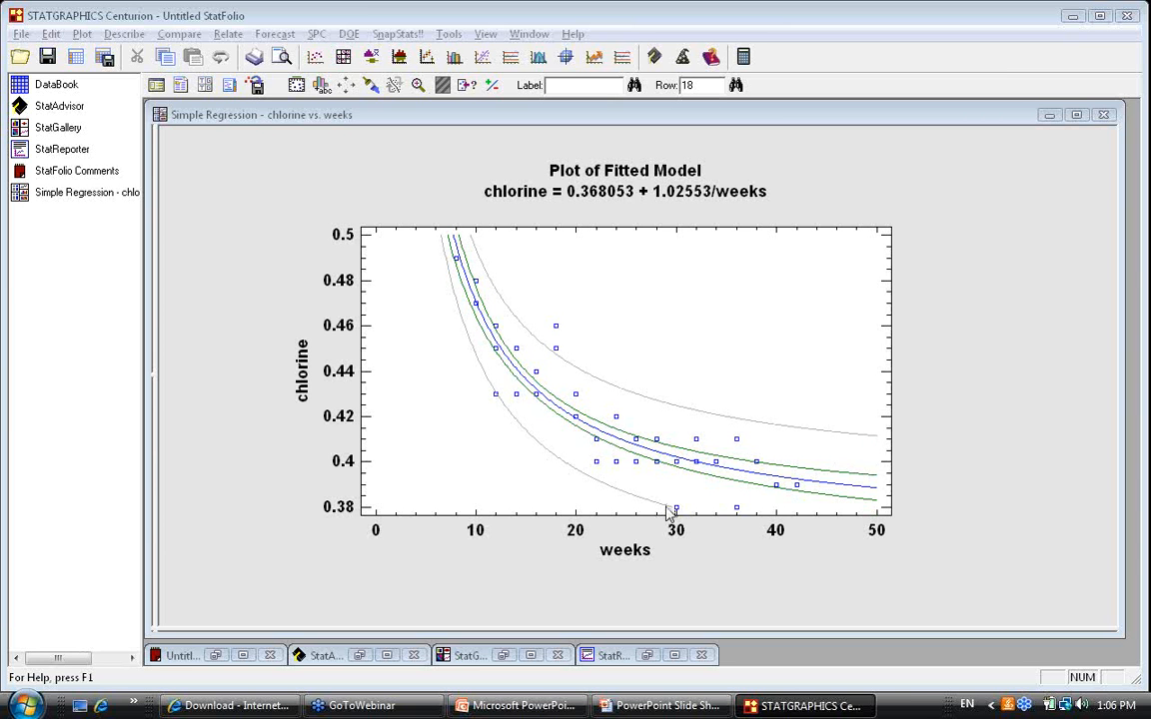
- Set the Y-axis of the fitted model plot to start at 0.3
right_click(921, 409)
click(787, 287)
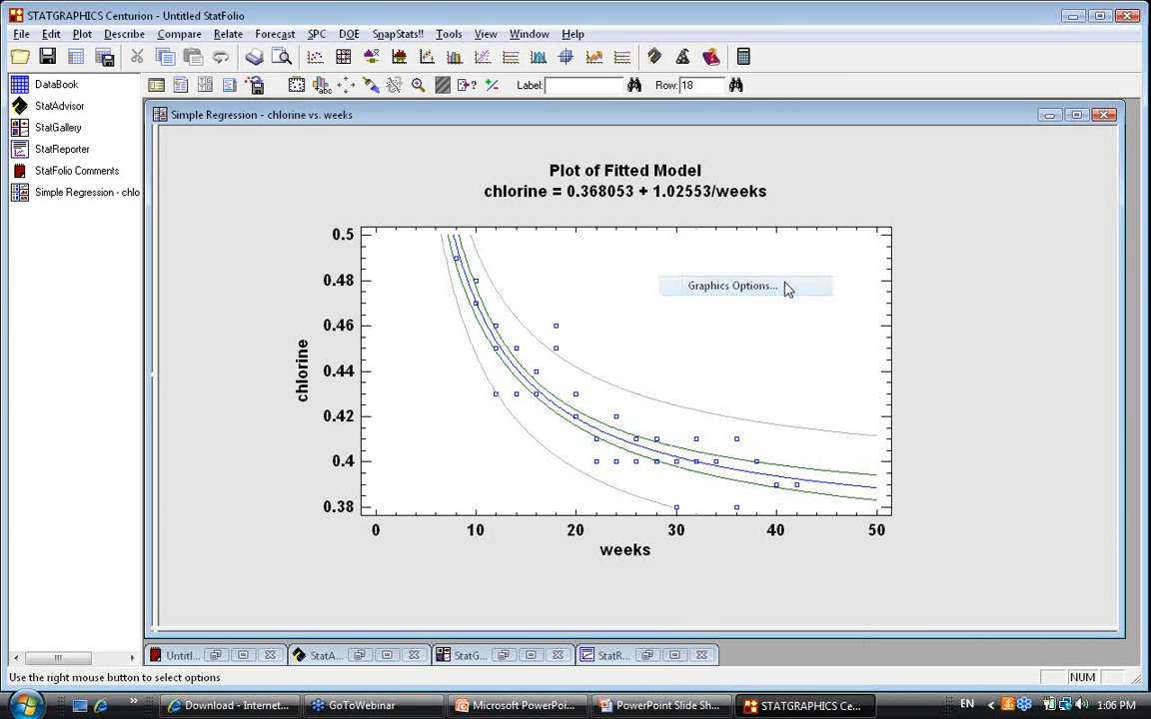
click(565, 177)
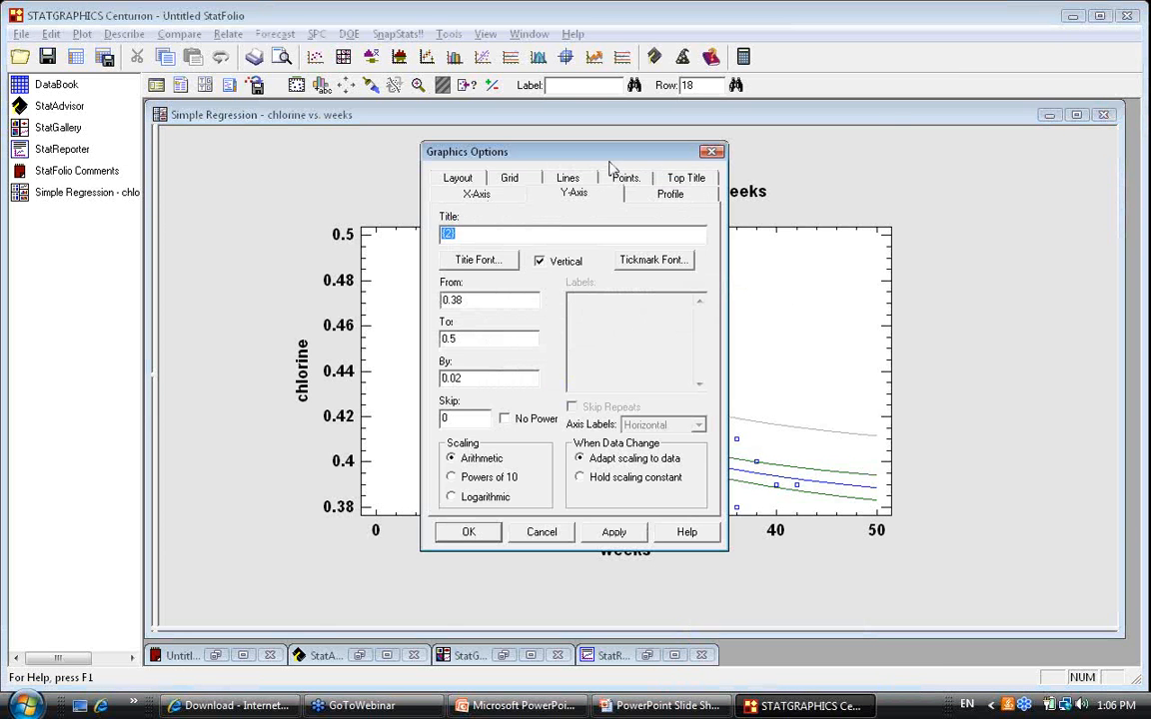
drag(611, 152, 198, 31)
click(77, 173)
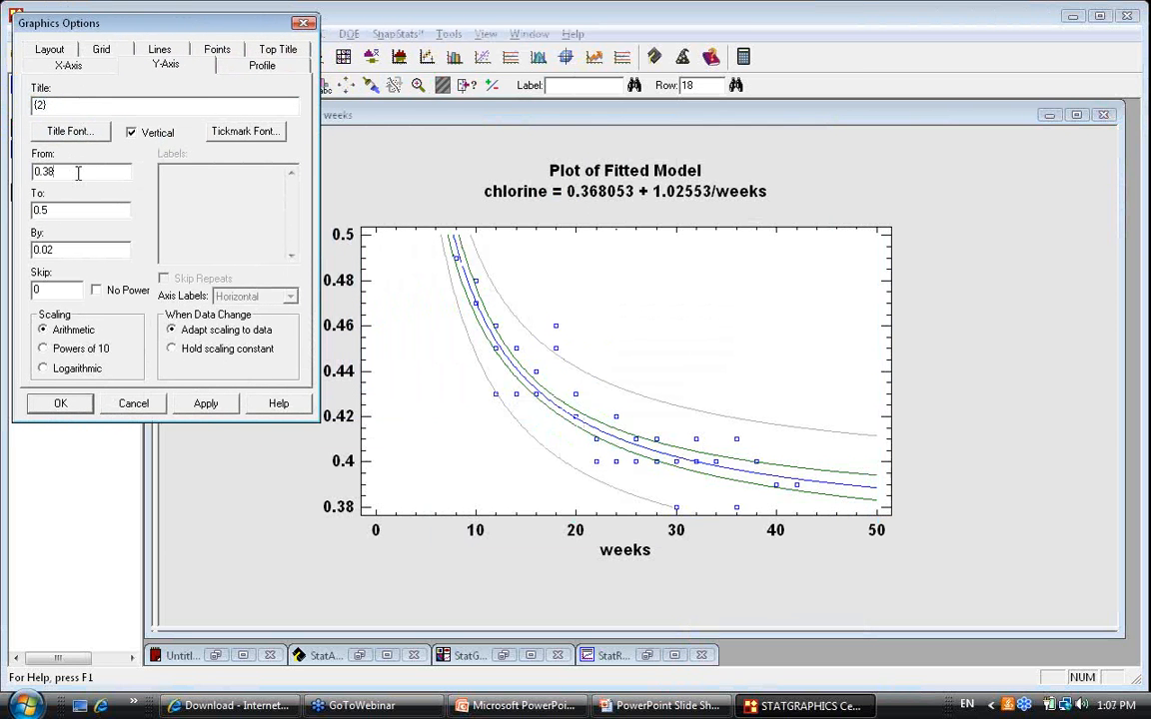
key(BackSpace)
click(227, 405)
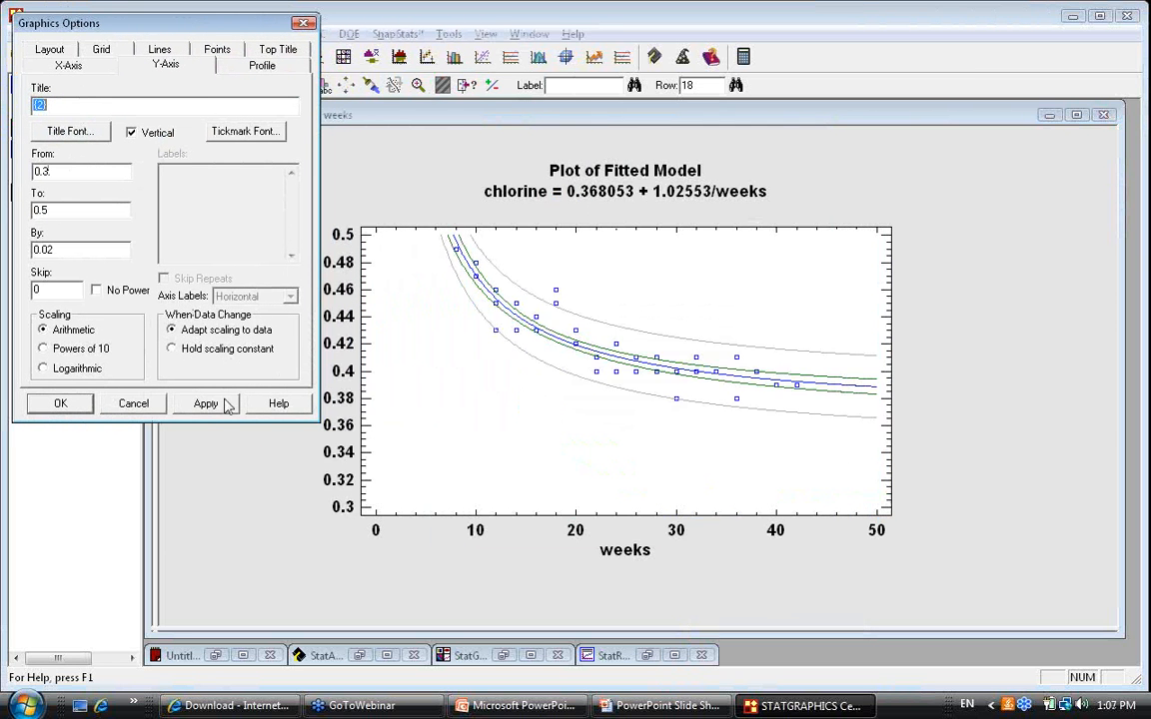
click(61, 408)
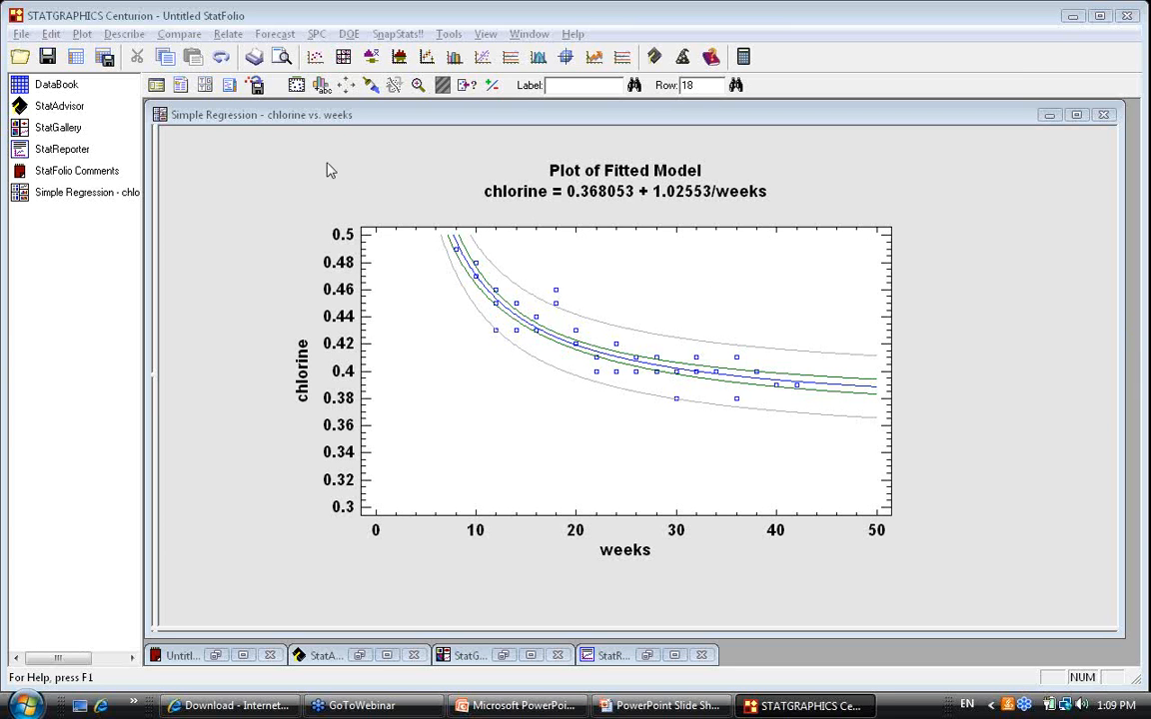
- Return from the enlarged fitted model plot to all panes and enlarge the analysis summary to examine its statistics
right_click(226, 151)
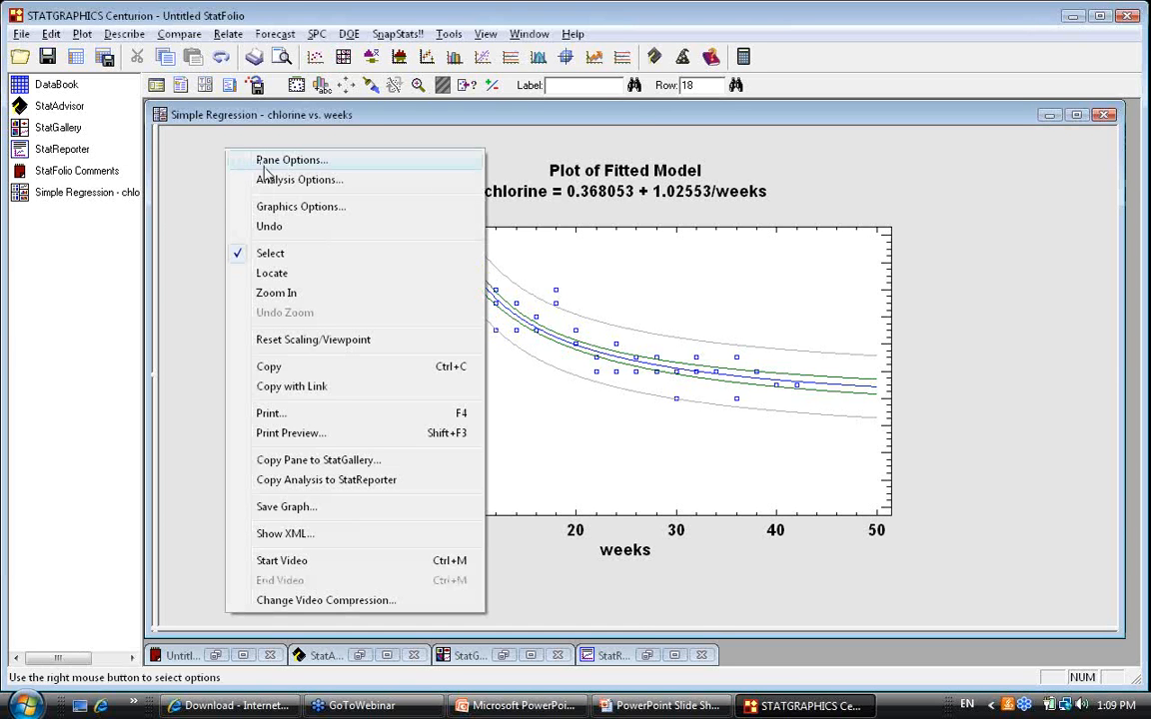
click(216, 154)
double_click(215, 154)
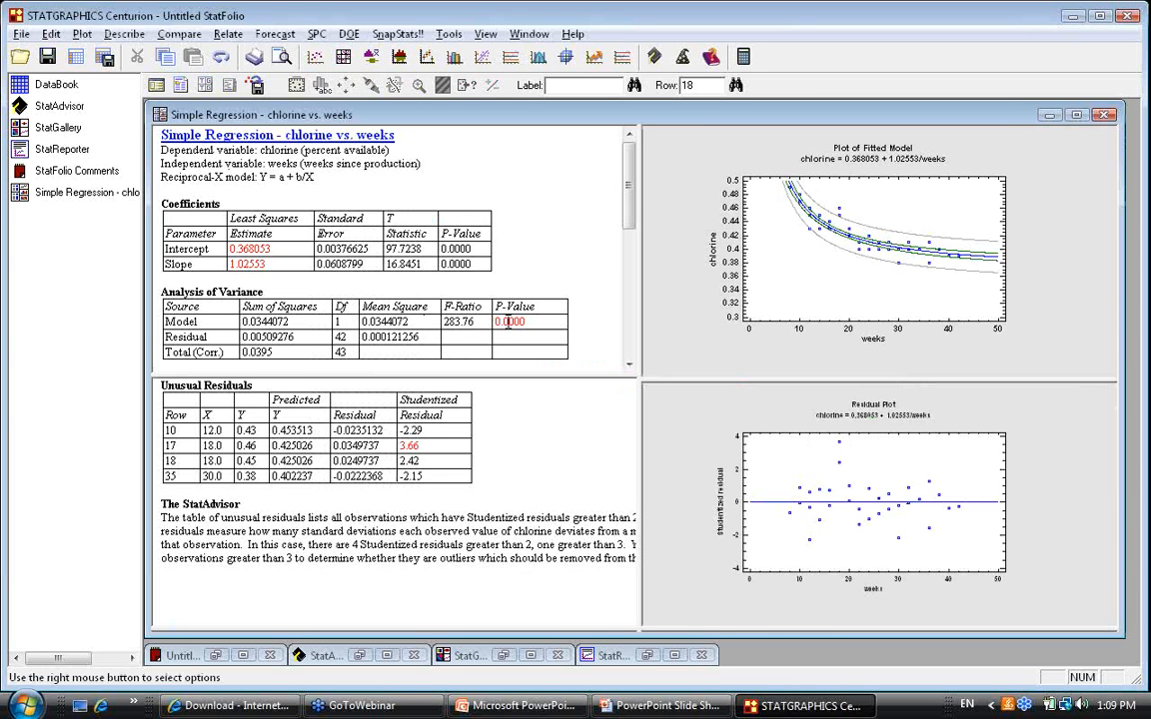
double_click(509, 322)
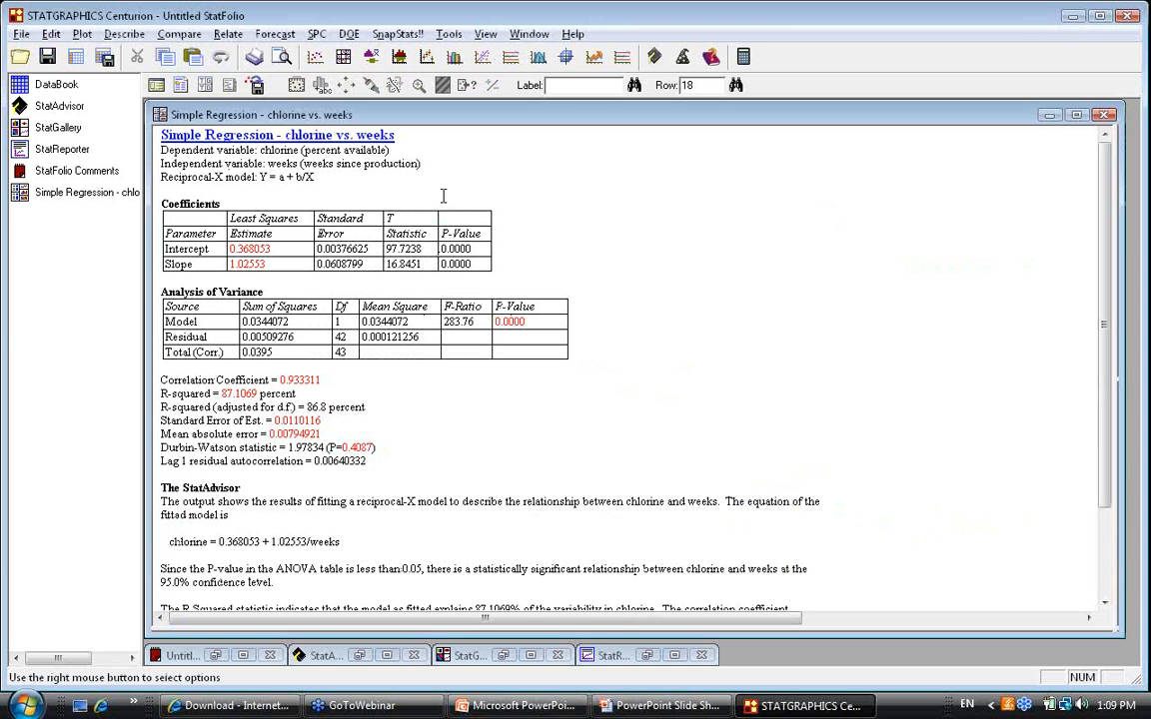
- Change the simple regression of chlorine on weeks to the Linear model
right_click(380, 170)
click(455, 201)
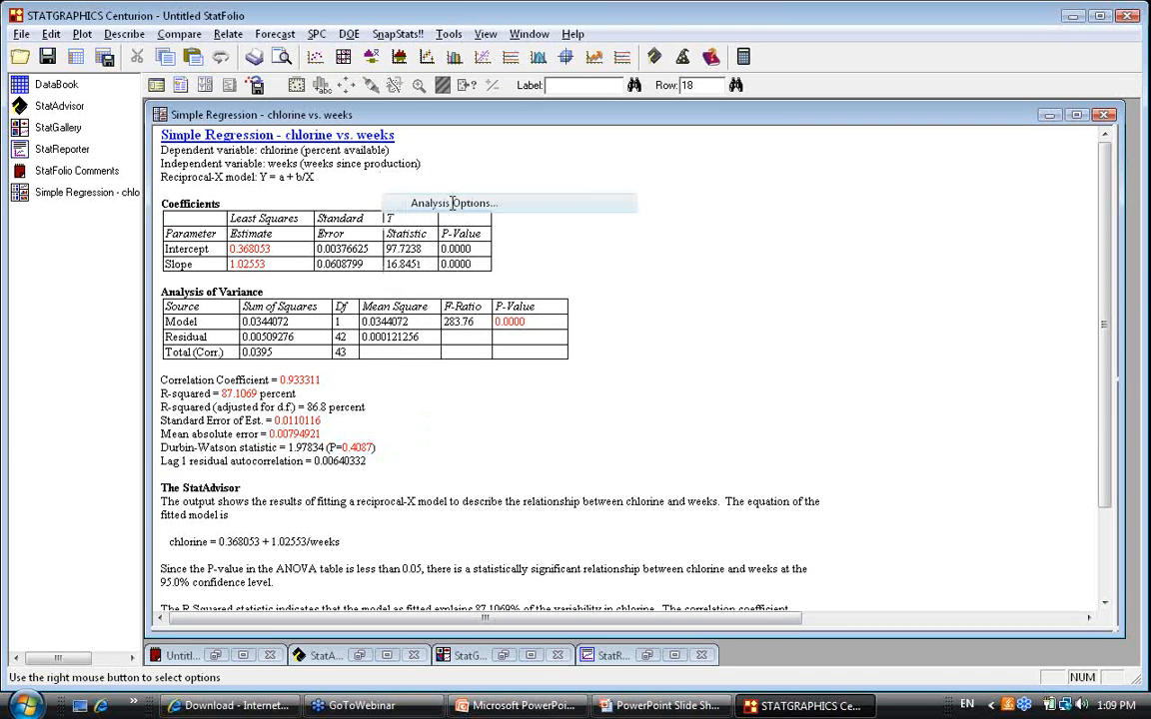
click(359, 246)
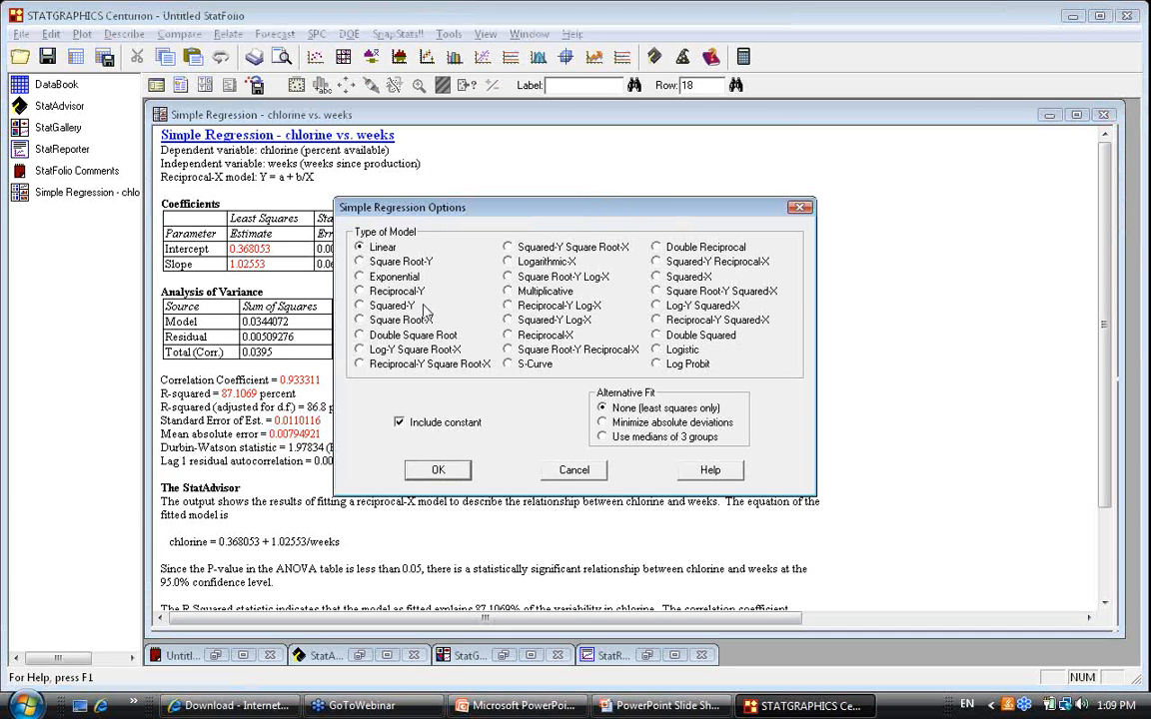
click(439, 470)
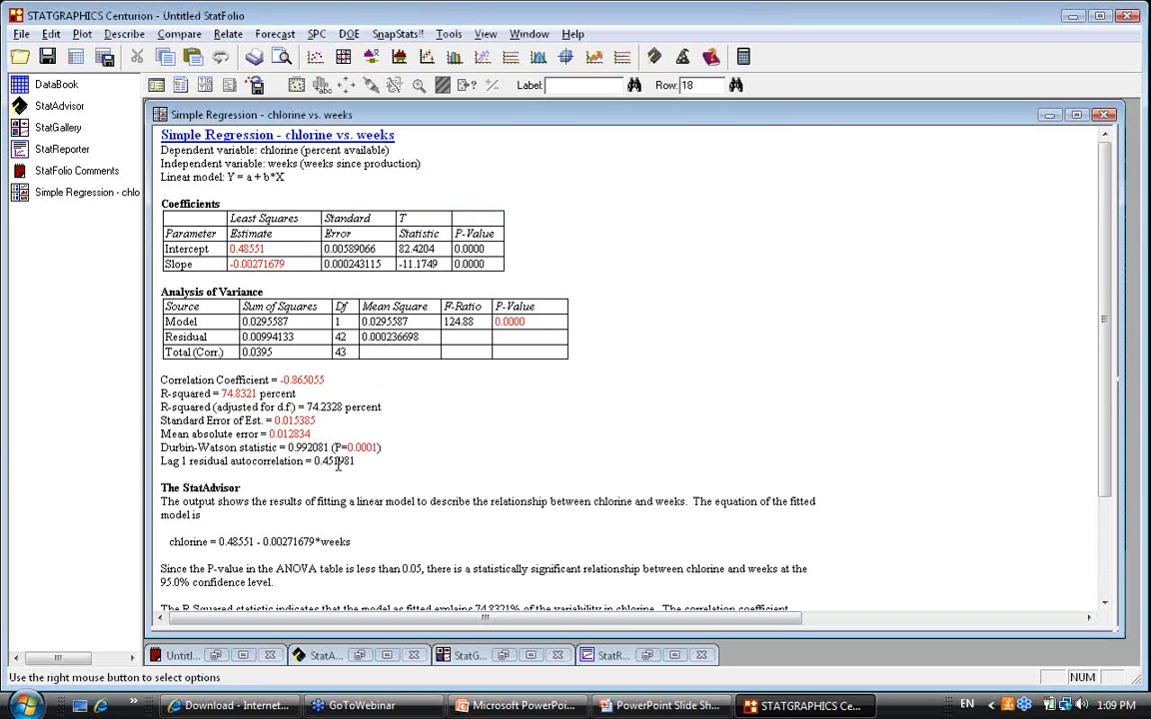
- Examine the linear fit's lag 1 residual autocorrelation and its enlarged residual plot, and return to all panes
drag(356, 461, 314, 462)
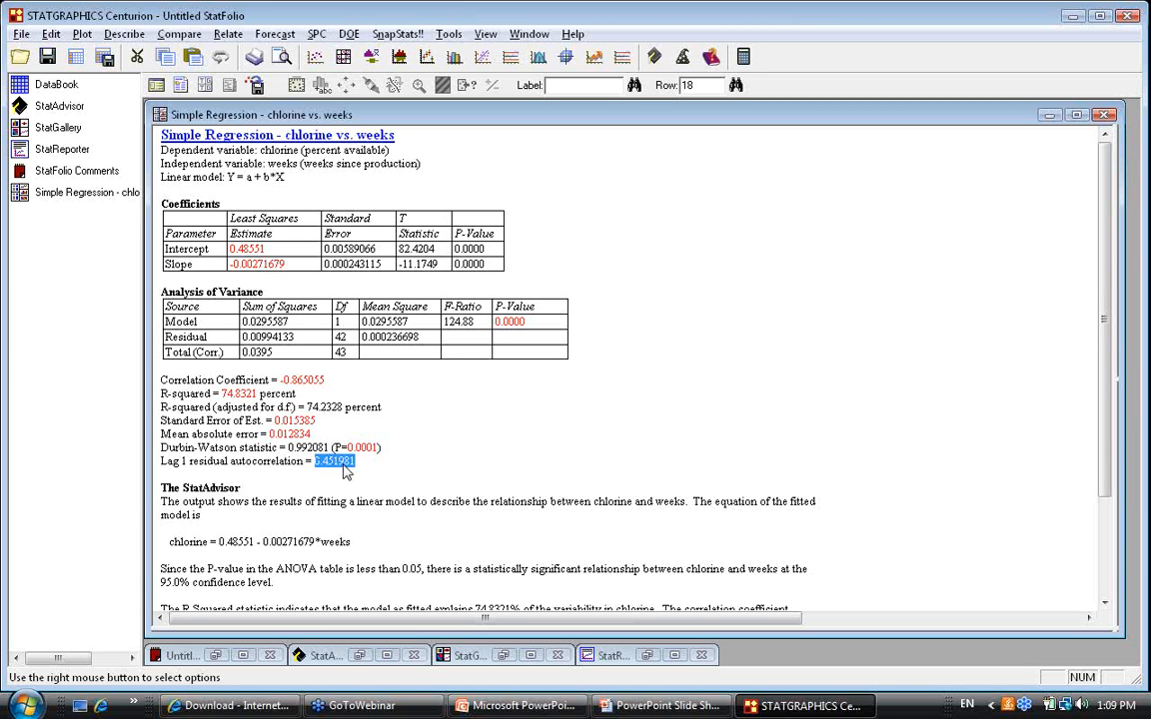
double_click(396, 337)
double_click(759, 473)
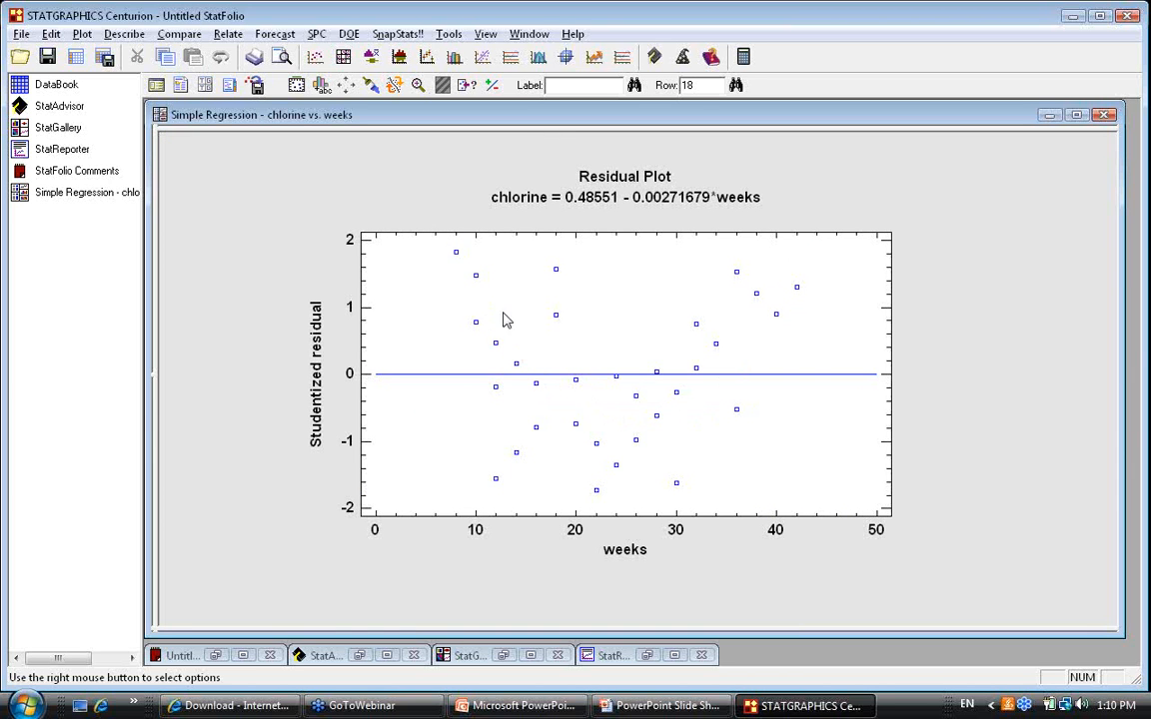
double_click(422, 204)
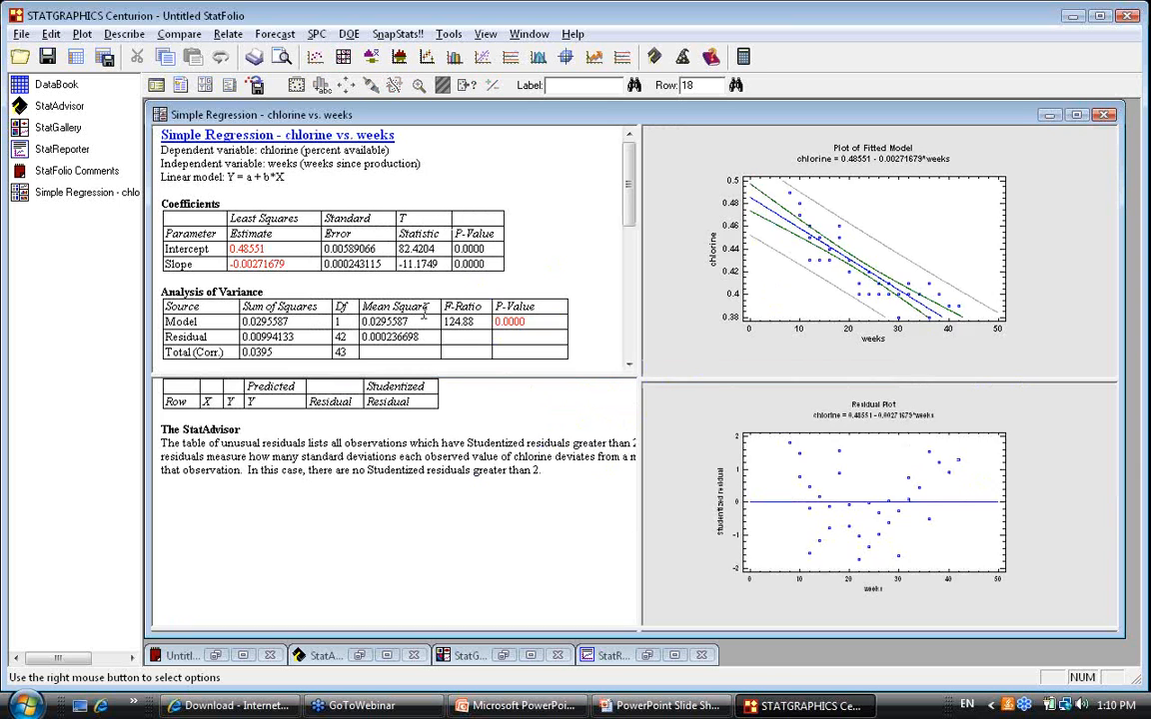
- Enlarge the analysis summary and change the simple regression of chlorine on weeks to the Reciprocal-X model
double_click(382, 277)
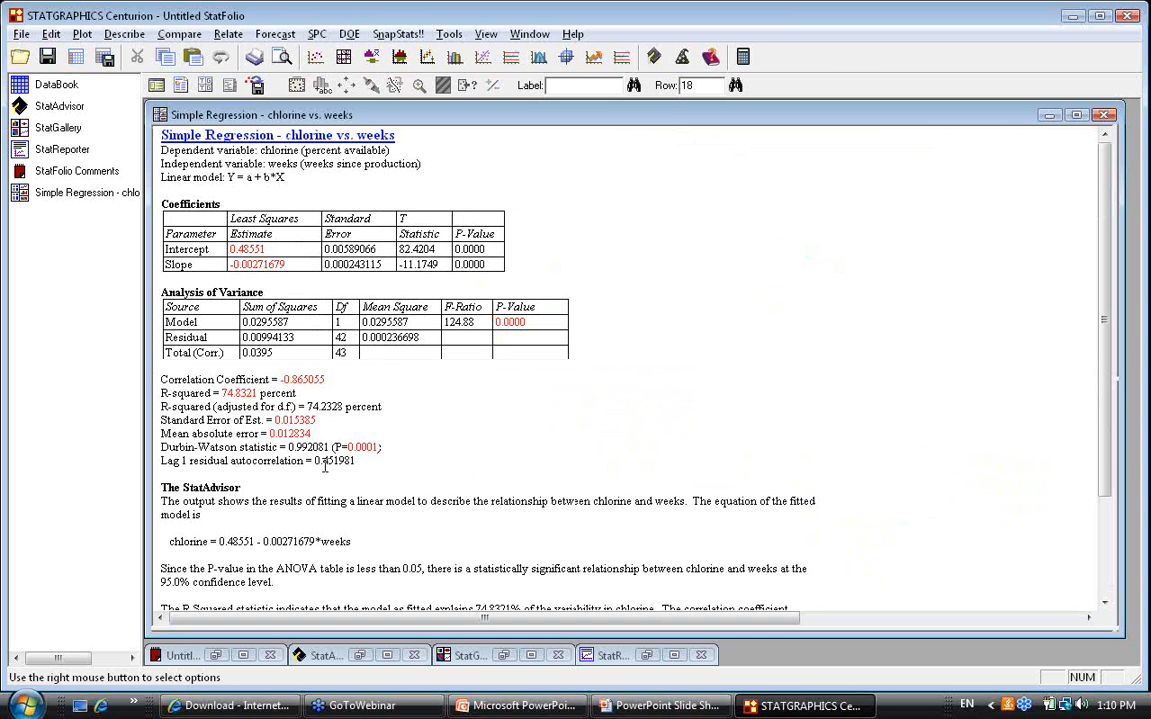
right_click(463, 173)
click(512, 212)
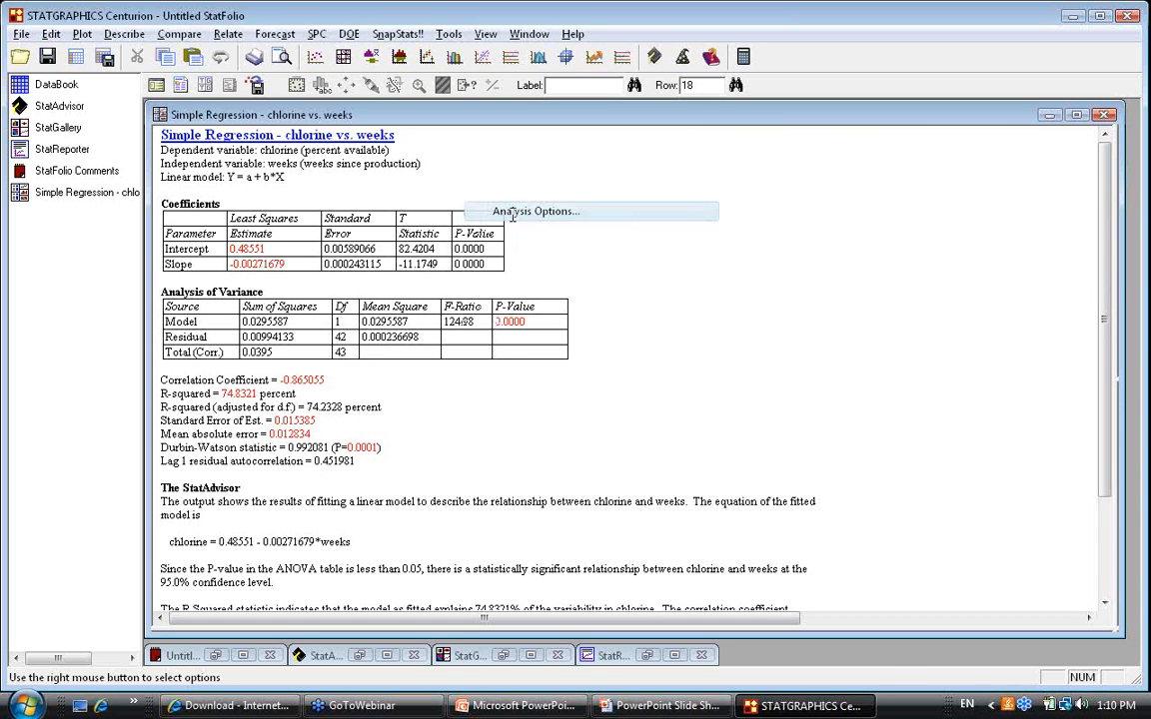
click(446, 471)
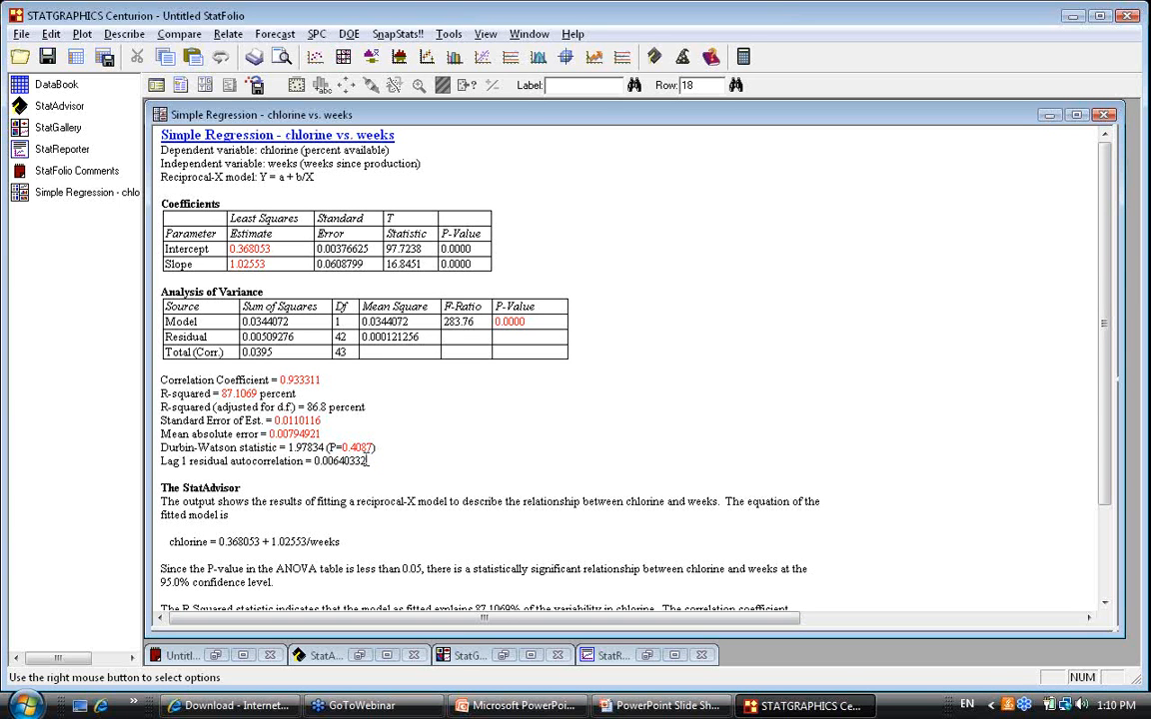
click(1142, 331)
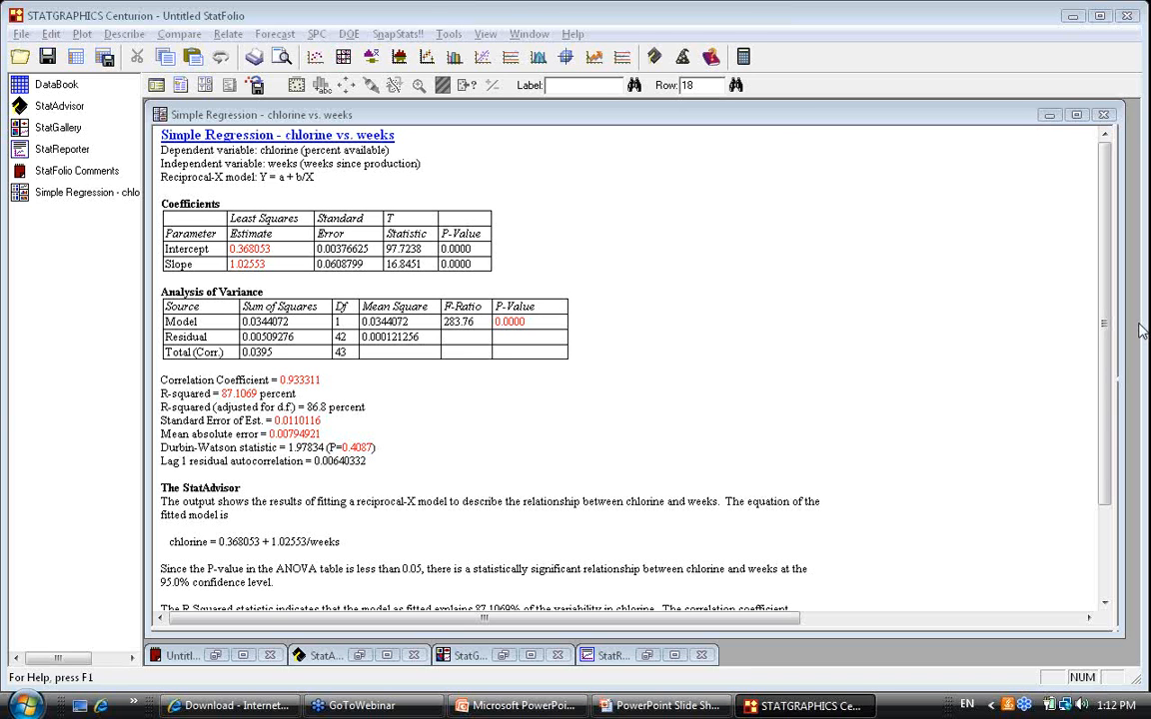
- Start a General Linear Models analysis with chlorine as the dependent variable and weeks as a quantitative factor
click(228, 34)
mouse_move(263, 92)
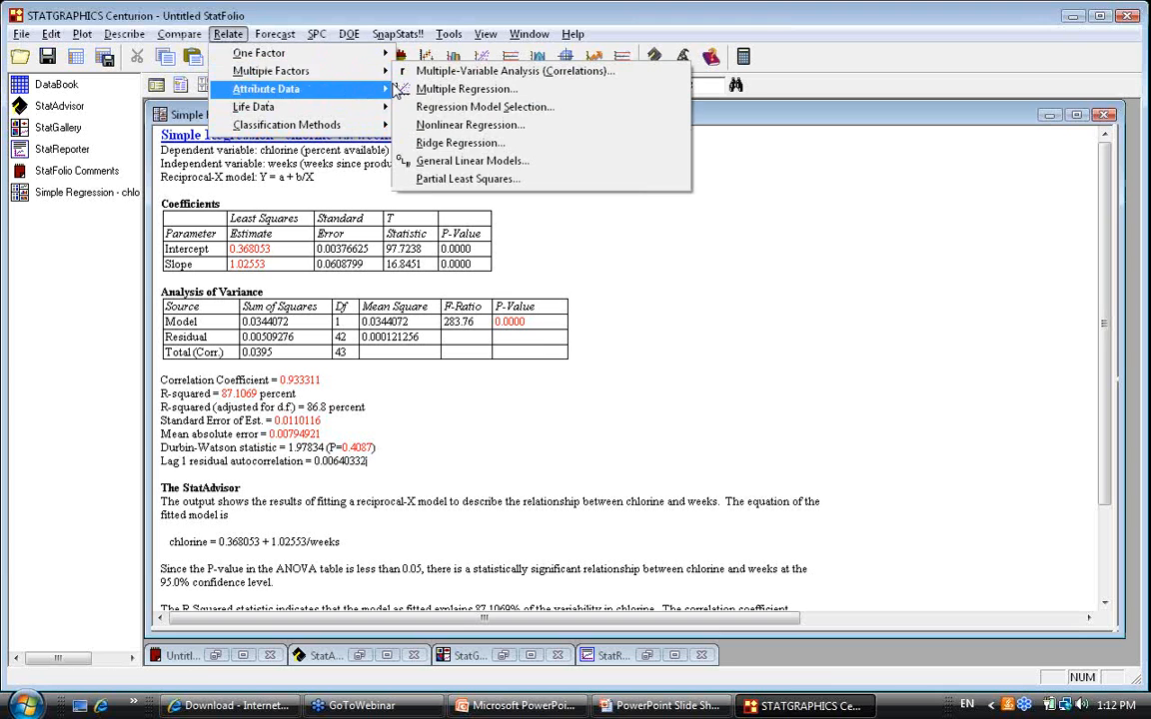
click(460, 160)
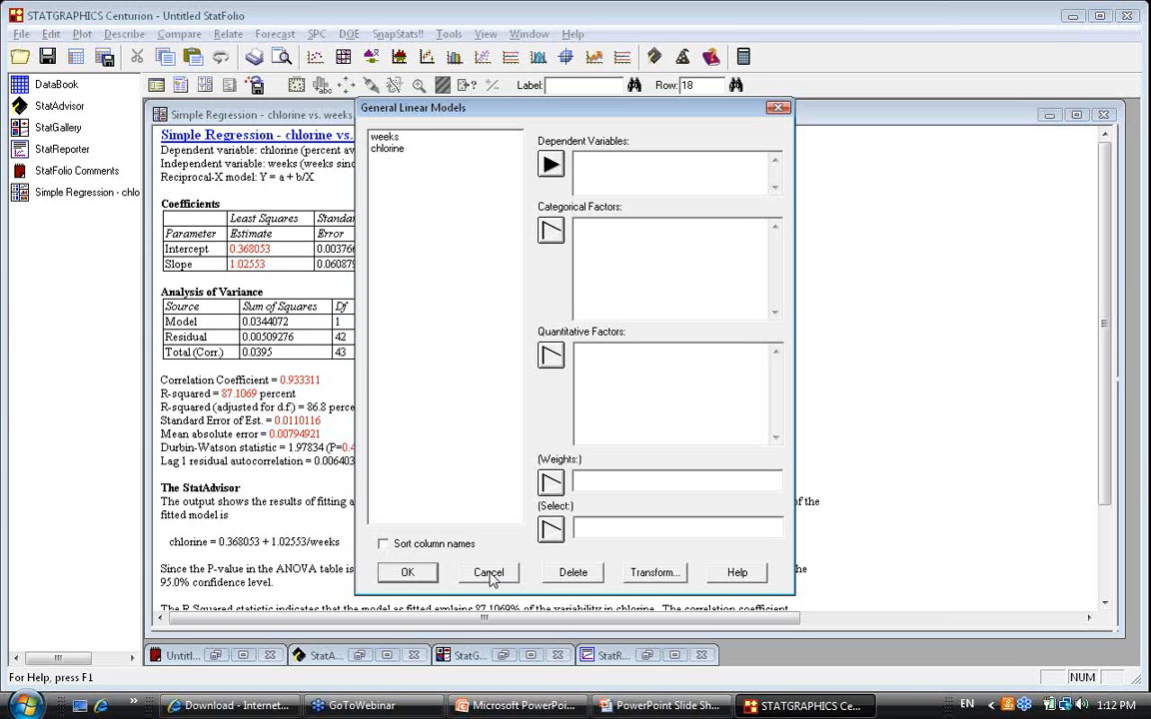
click(401, 150)
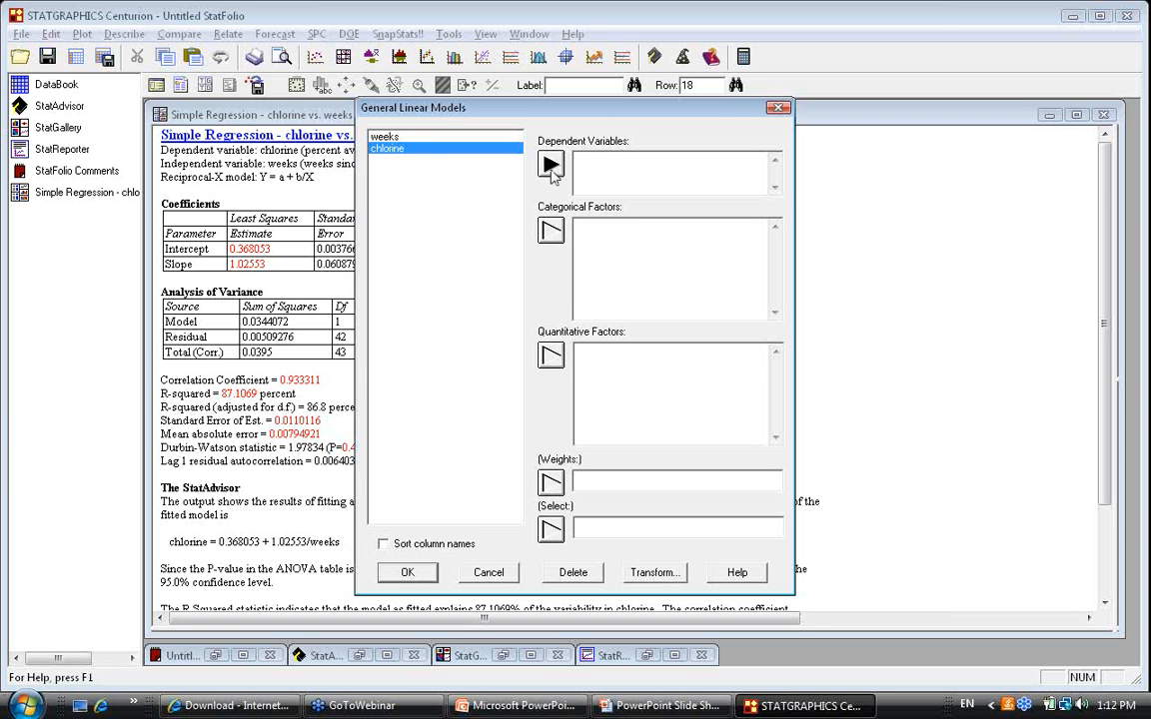
click(550, 165)
click(385, 136)
click(551, 357)
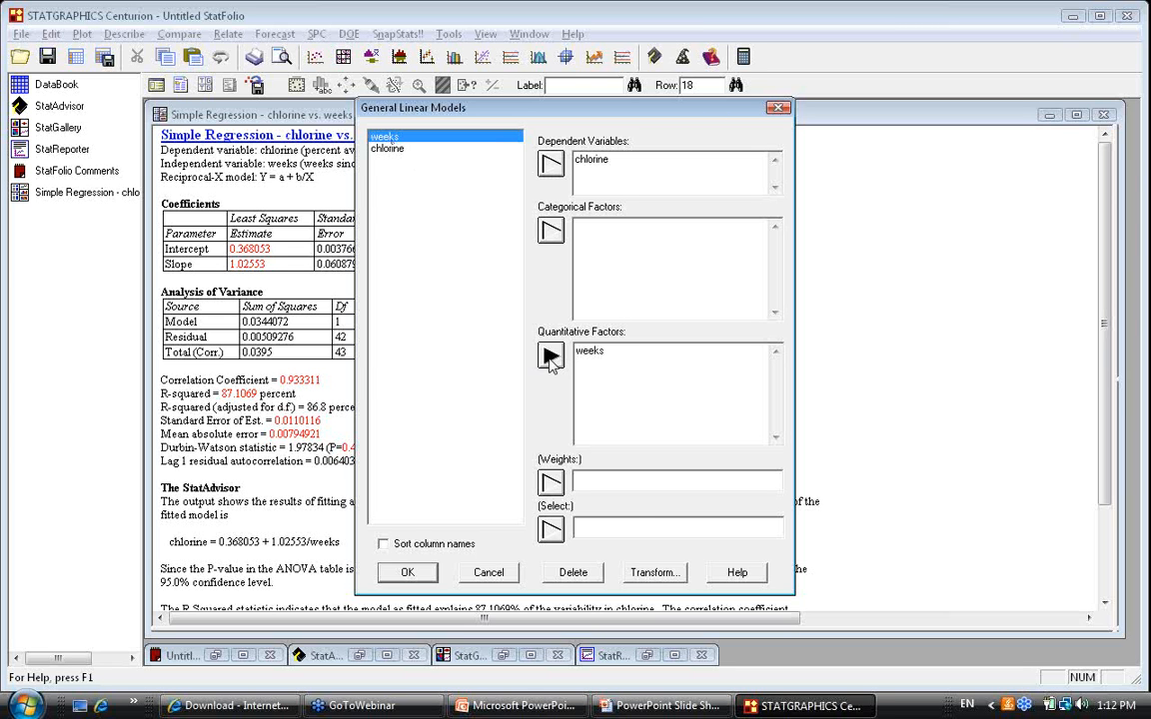
- Restrict the General Linear Models fit to RANDOM(30) and run it with effect A and the default tables and graphs
click(615, 531)
text(RANDO)
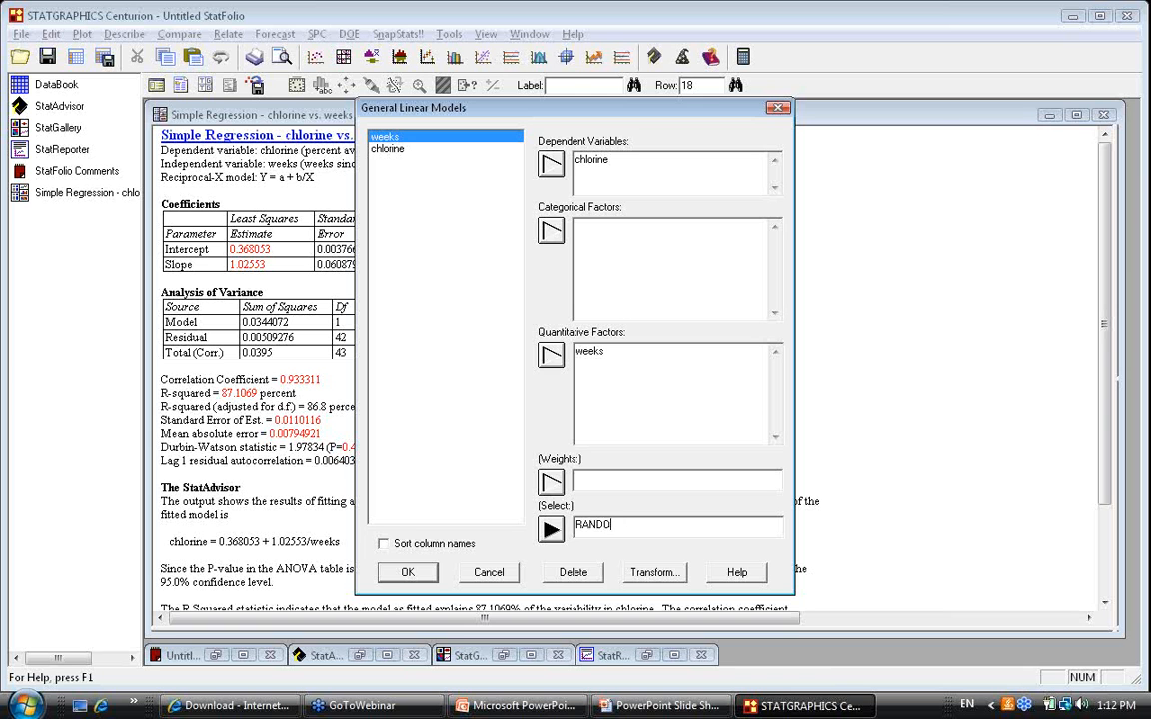
text(M(30)
click(412, 573)
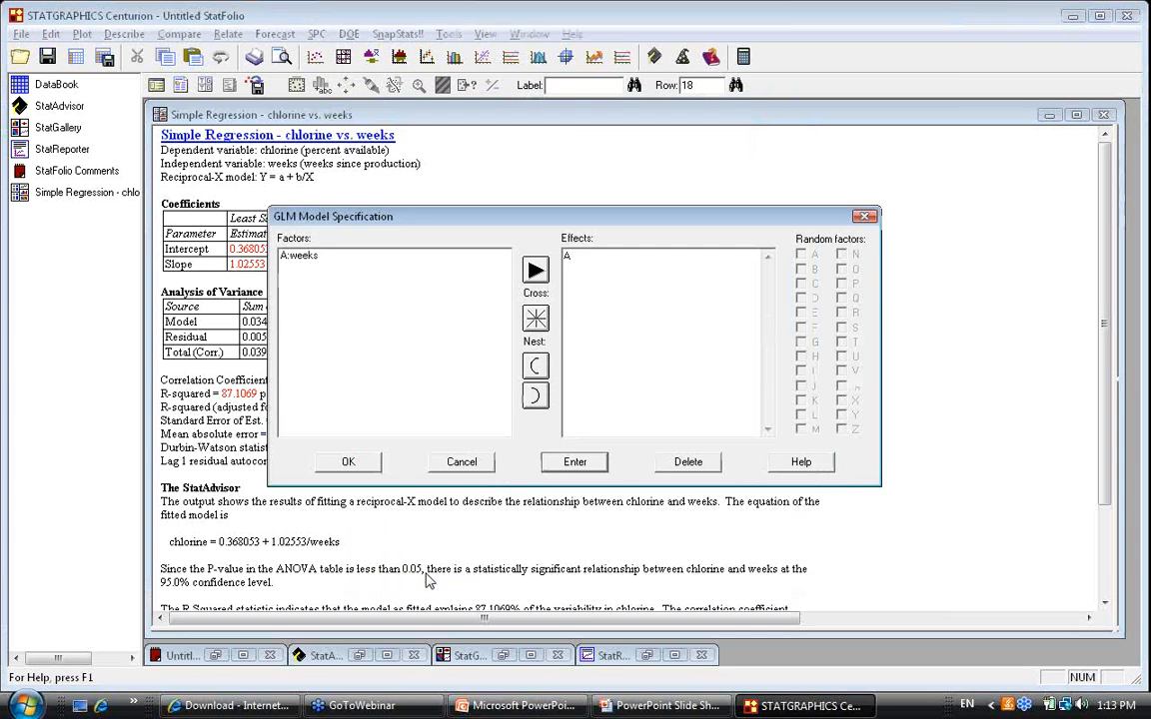
click(363, 461)
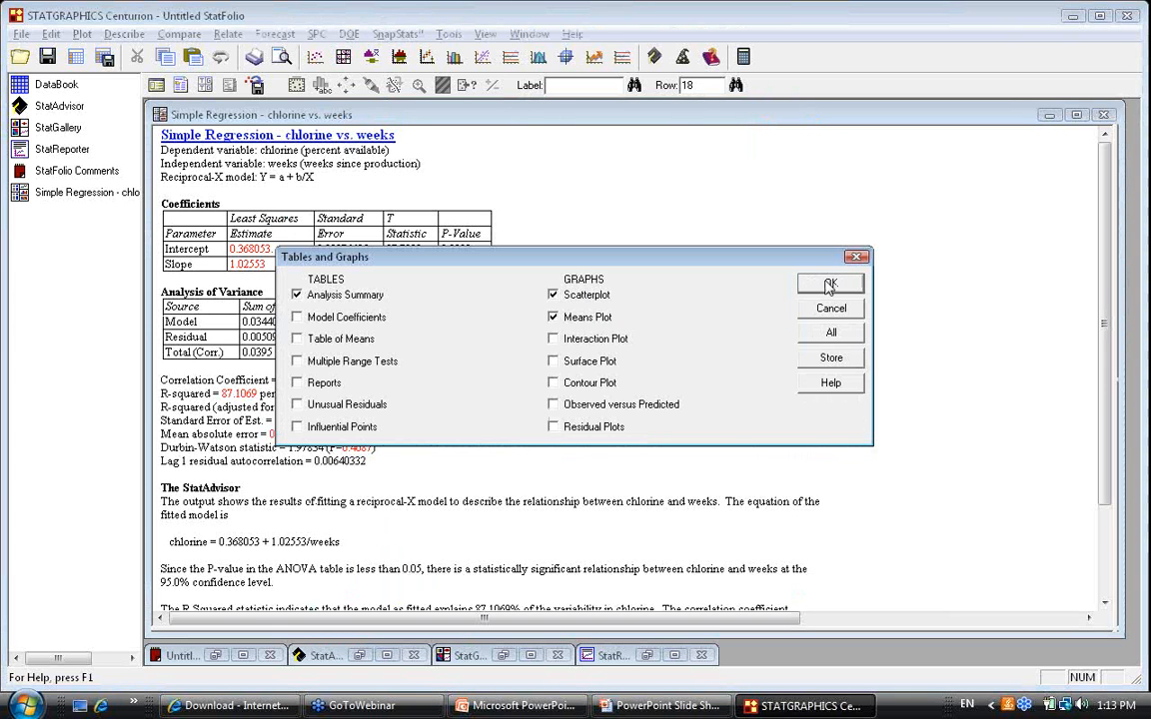
click(829, 286)
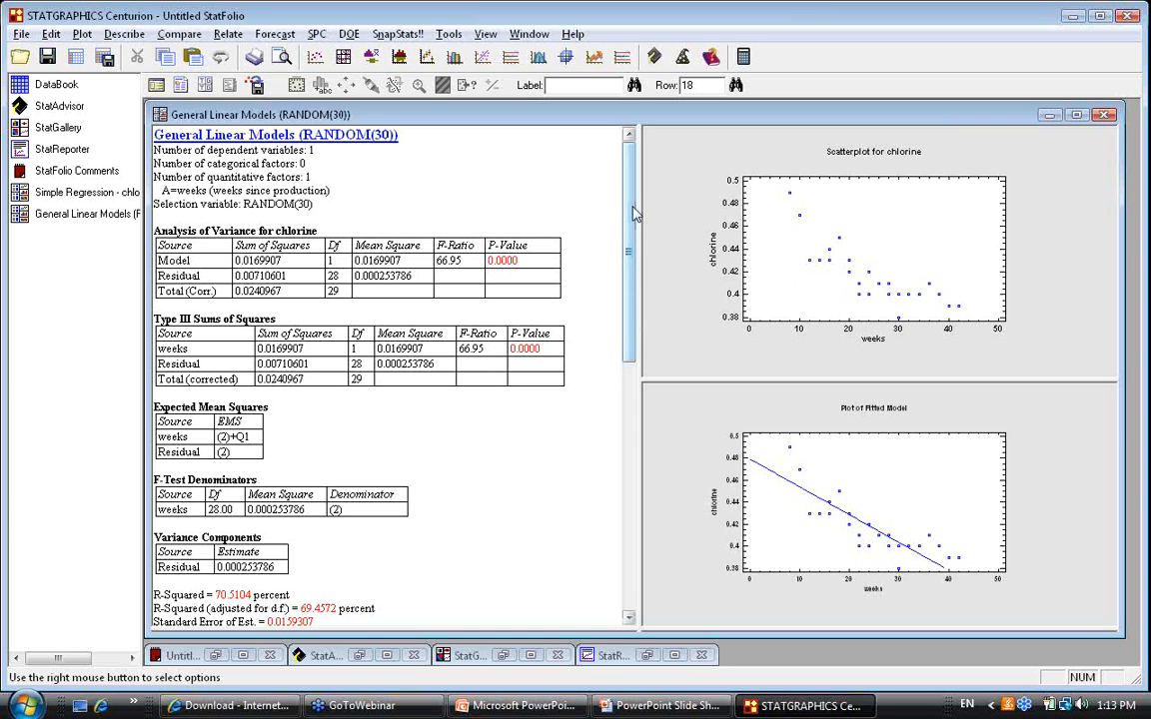
- Examine the Residual Analysis table, comparing estimation and validation errors such as MSE, and return to the start of the summary
drag(632, 213, 630, 410)
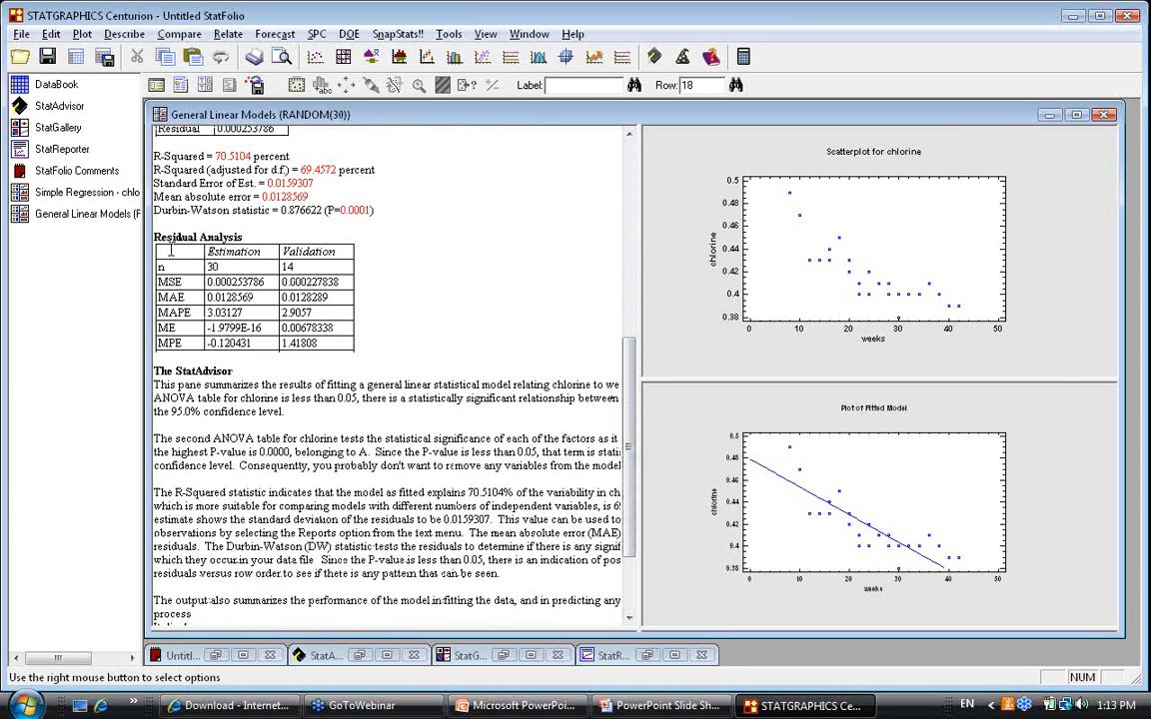
drag(165, 248, 449, 336)
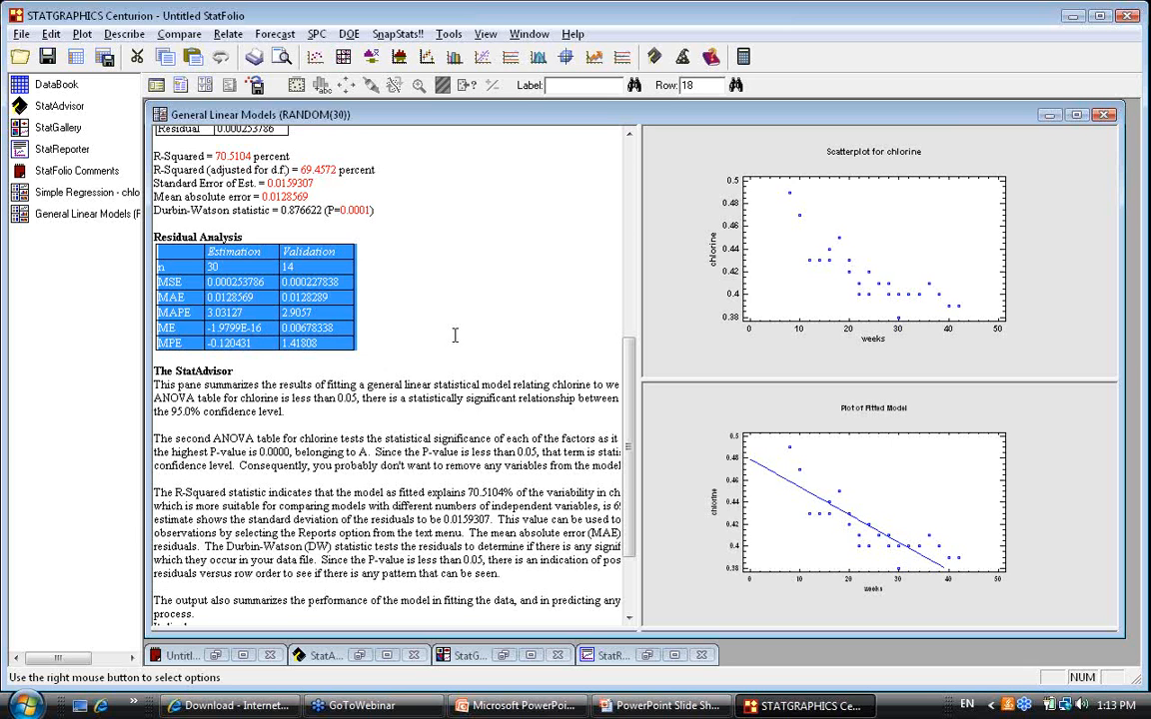
click(315, 267)
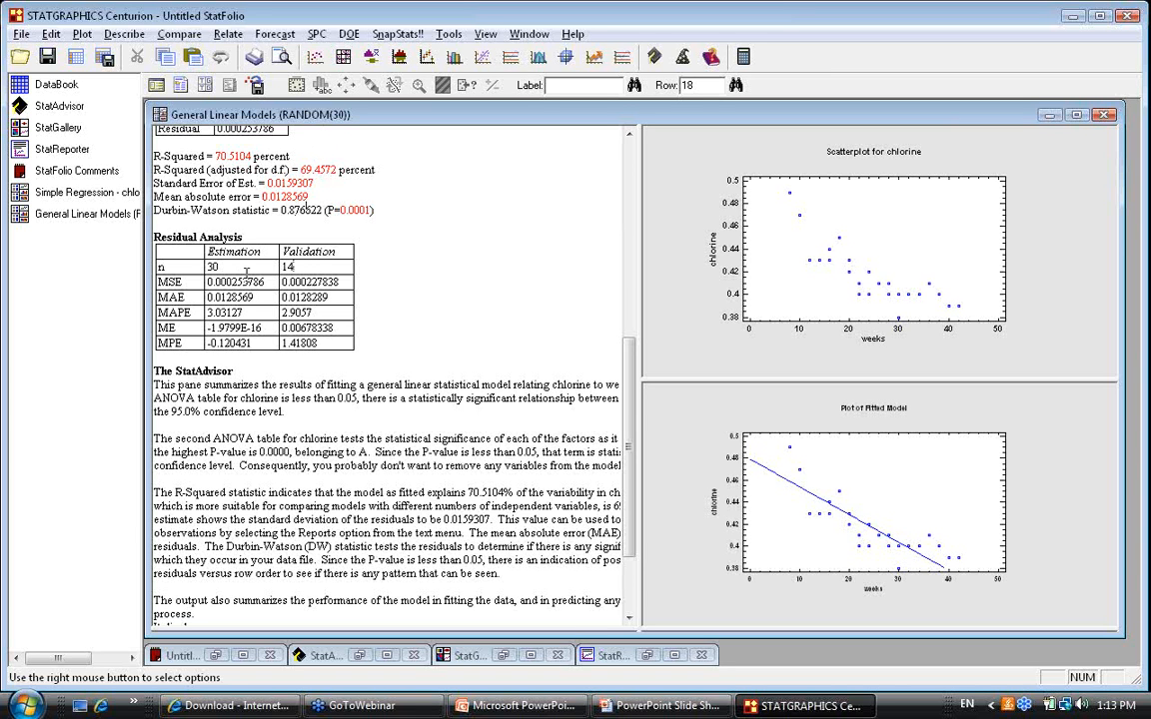
drag(206, 282, 281, 287)
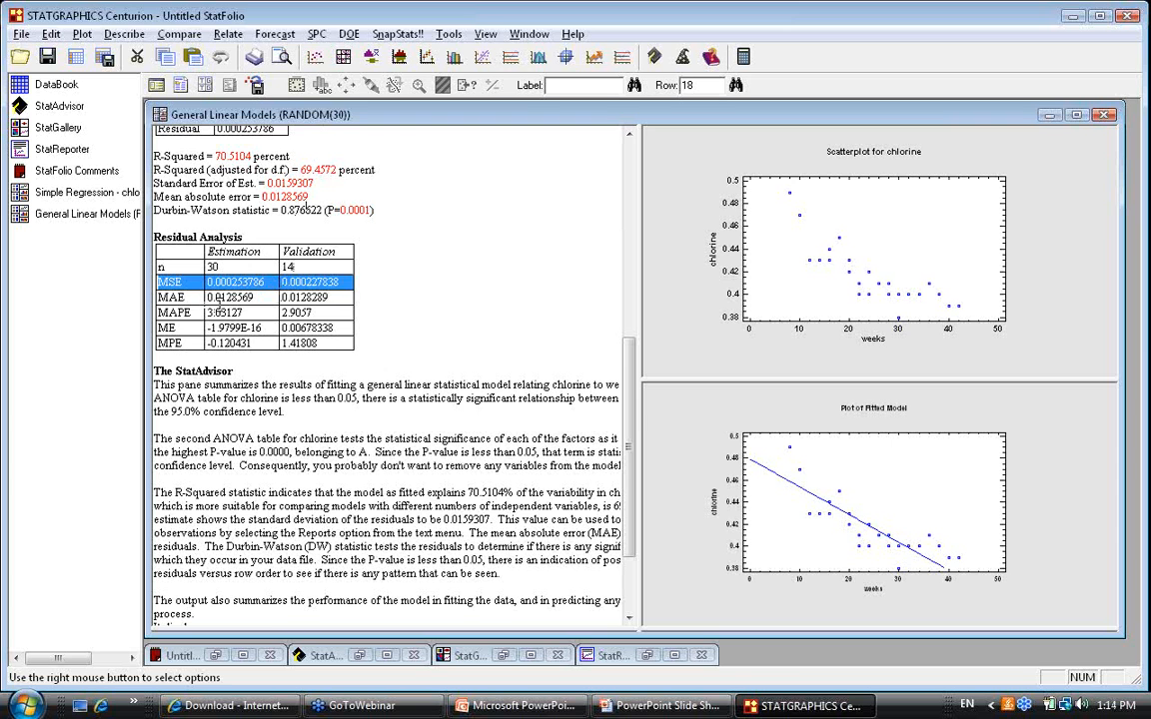
click(274, 268)
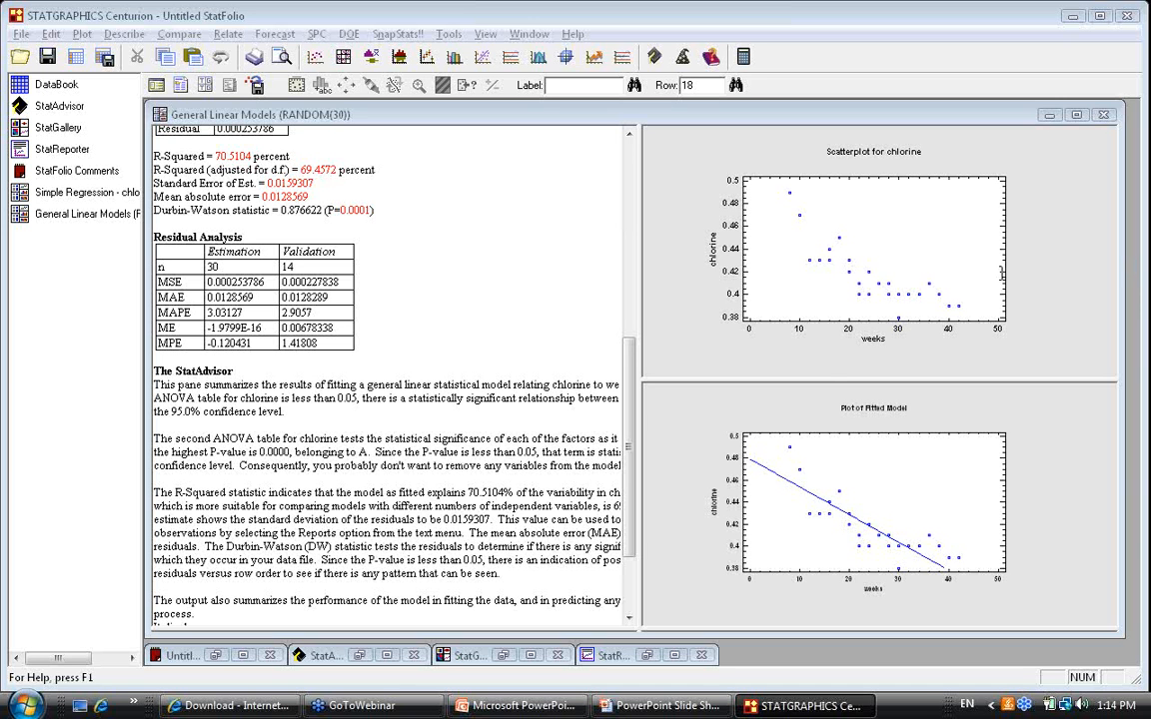
scroll(629, 347, up, 1)
drag(630, 347, 647, 150)
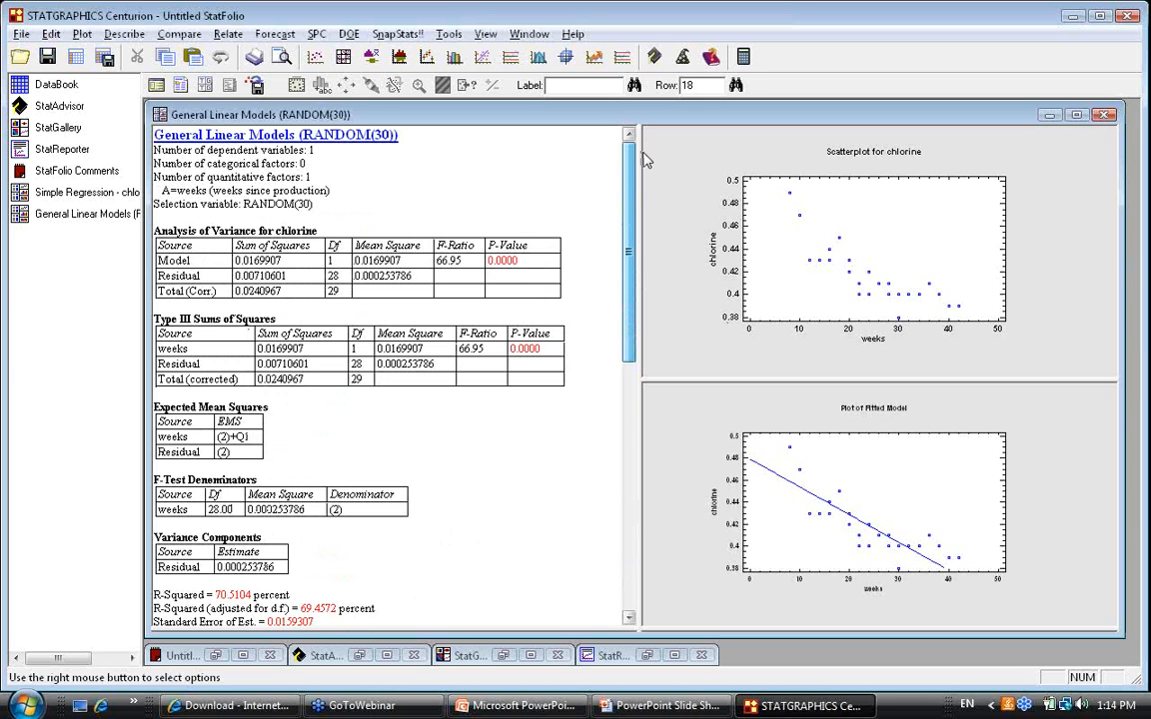
mouse_move(646, 150)
mouse_down()
mouse_move(657, 400)
mouse_move(646, 162)
mouse_up()
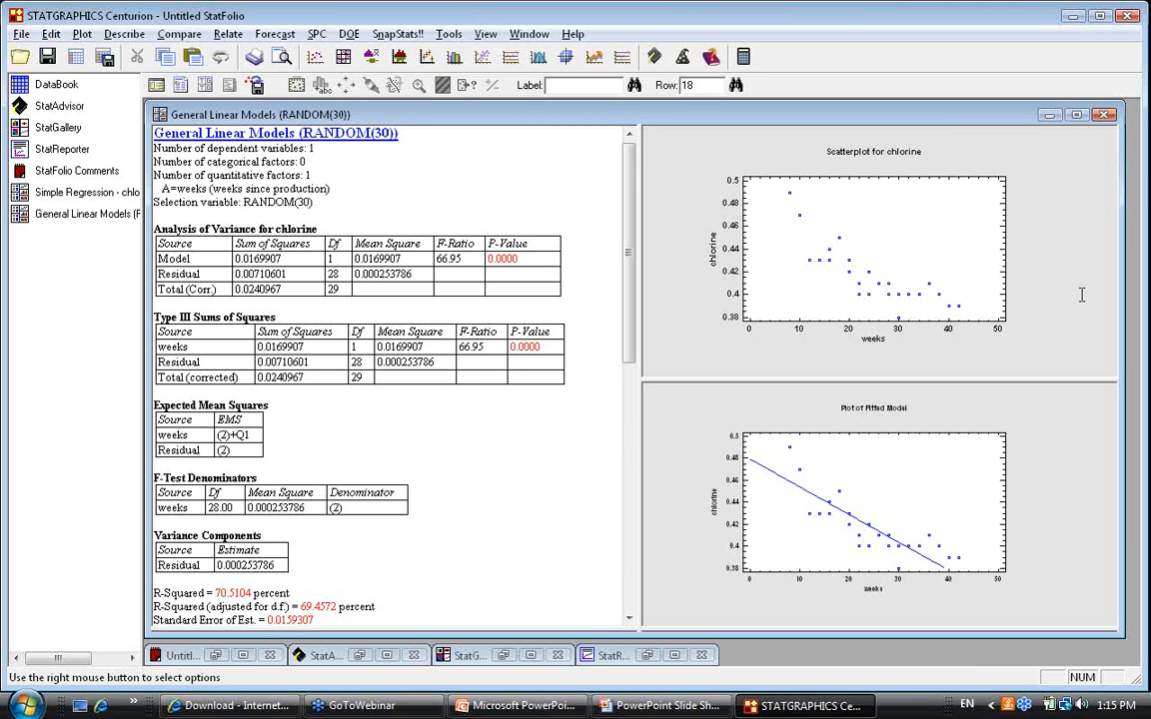
click(1136, 334)
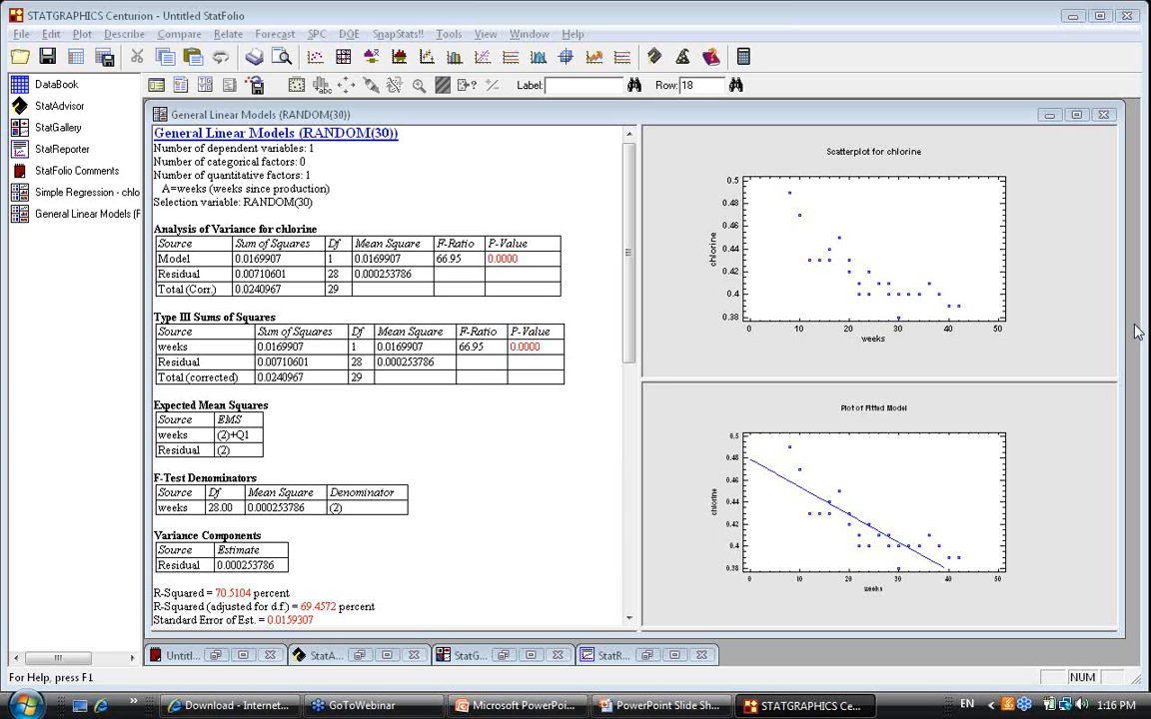
- Discard the current StatFolio without saving and open the STATGRAPHICS data file nonlin.sgd from the Webinar folder
click(20, 35)
click(40, 50)
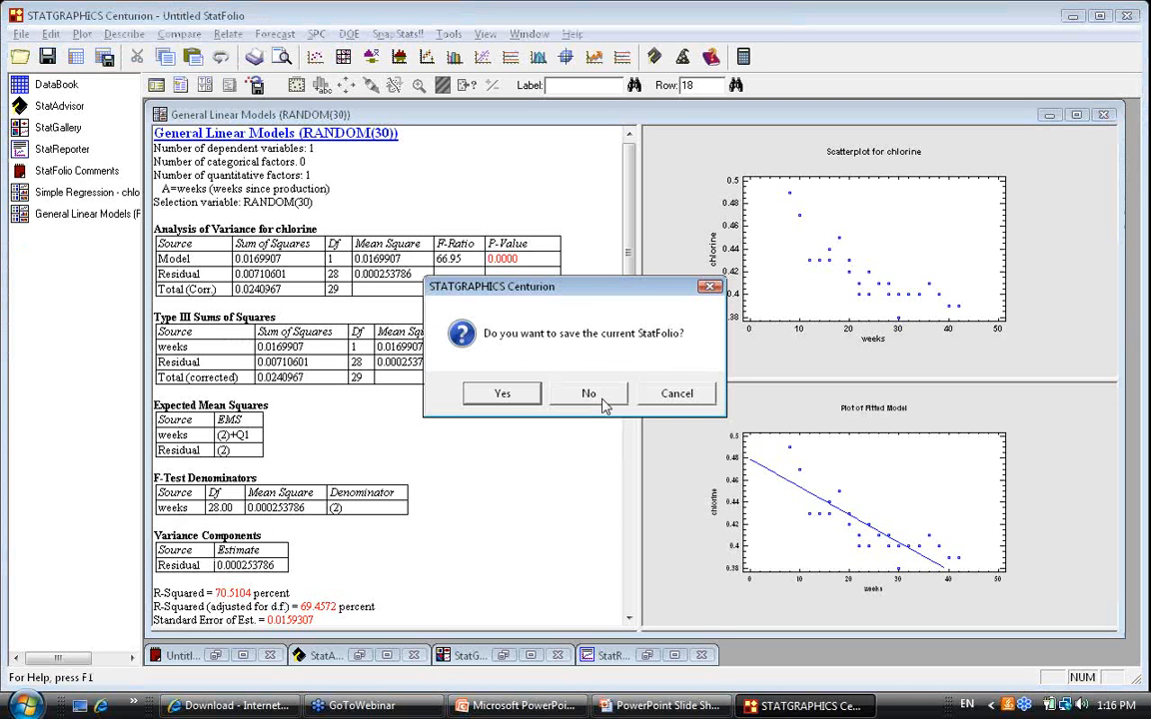
click(600, 402)
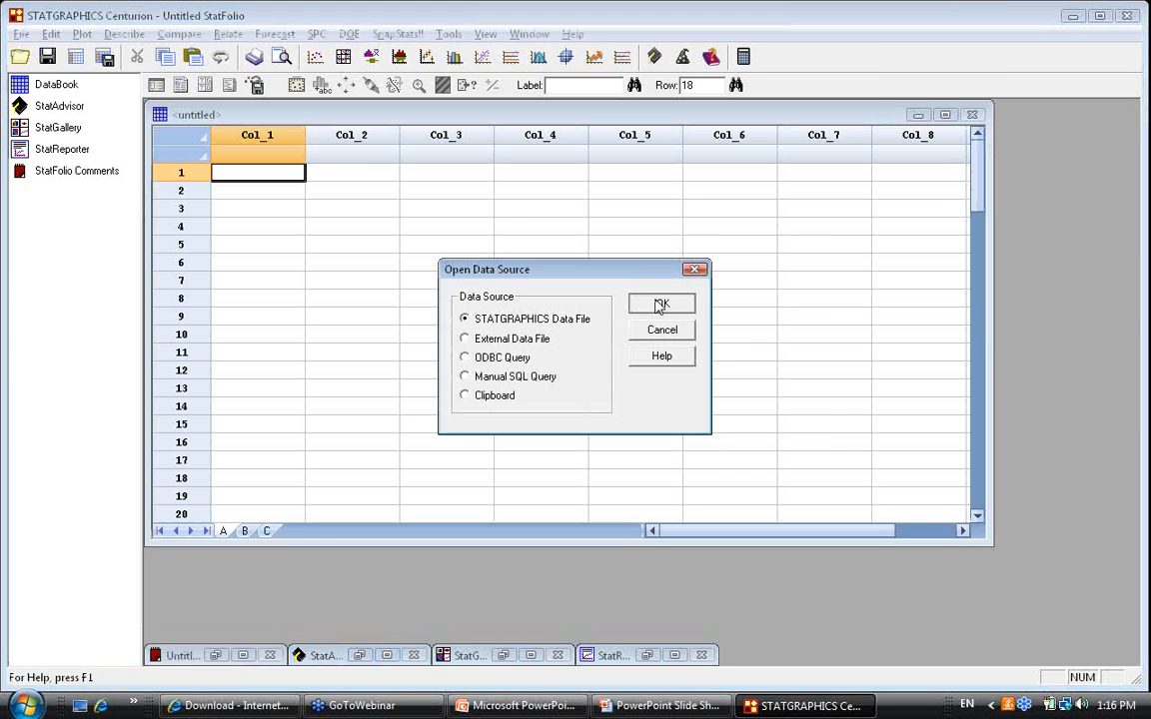
click(662, 301)
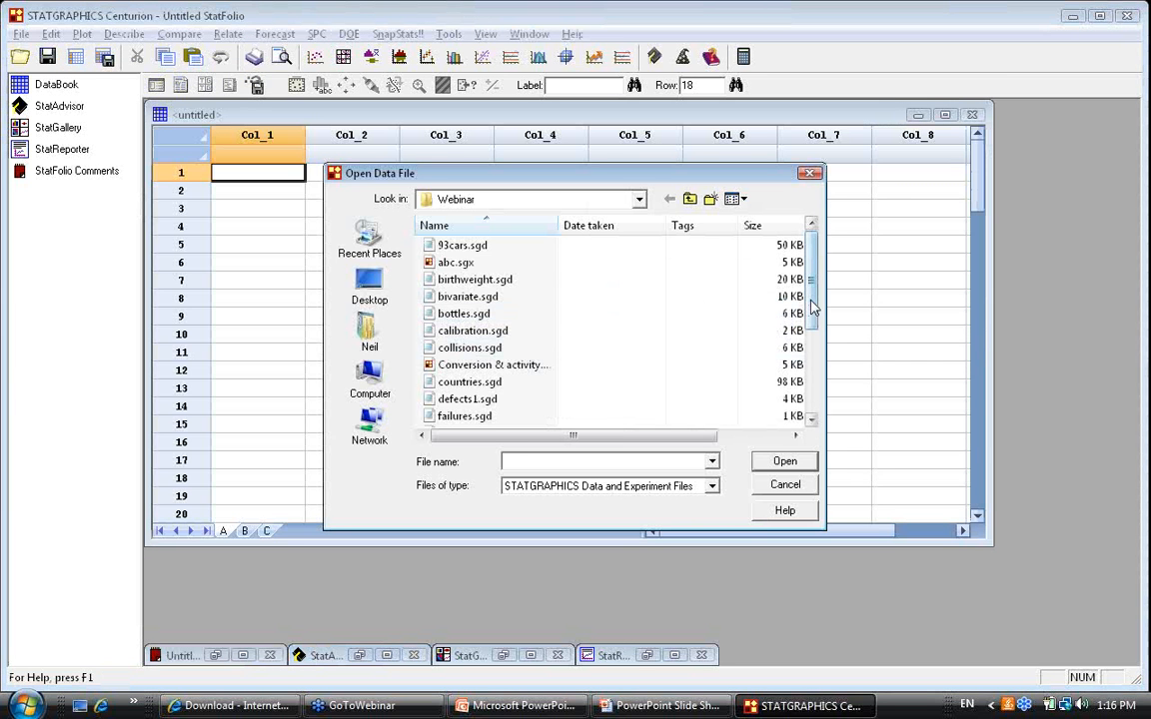
scroll(814, 310, down, 2)
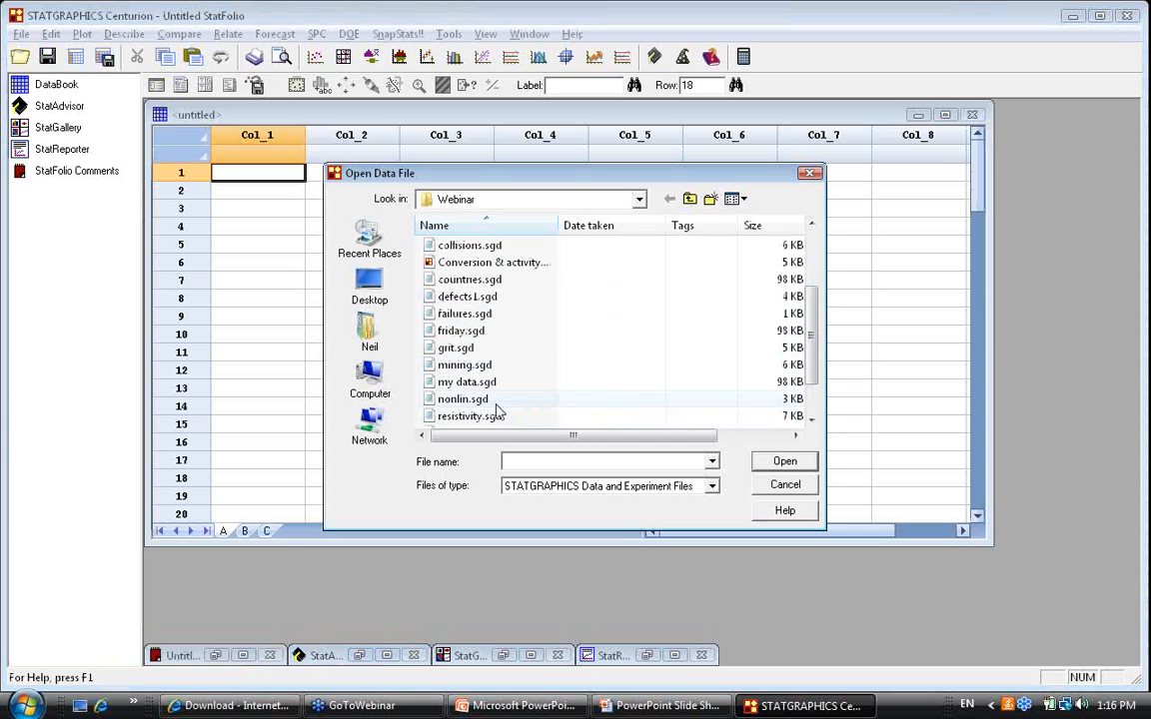
click(463, 399)
click(799, 462)
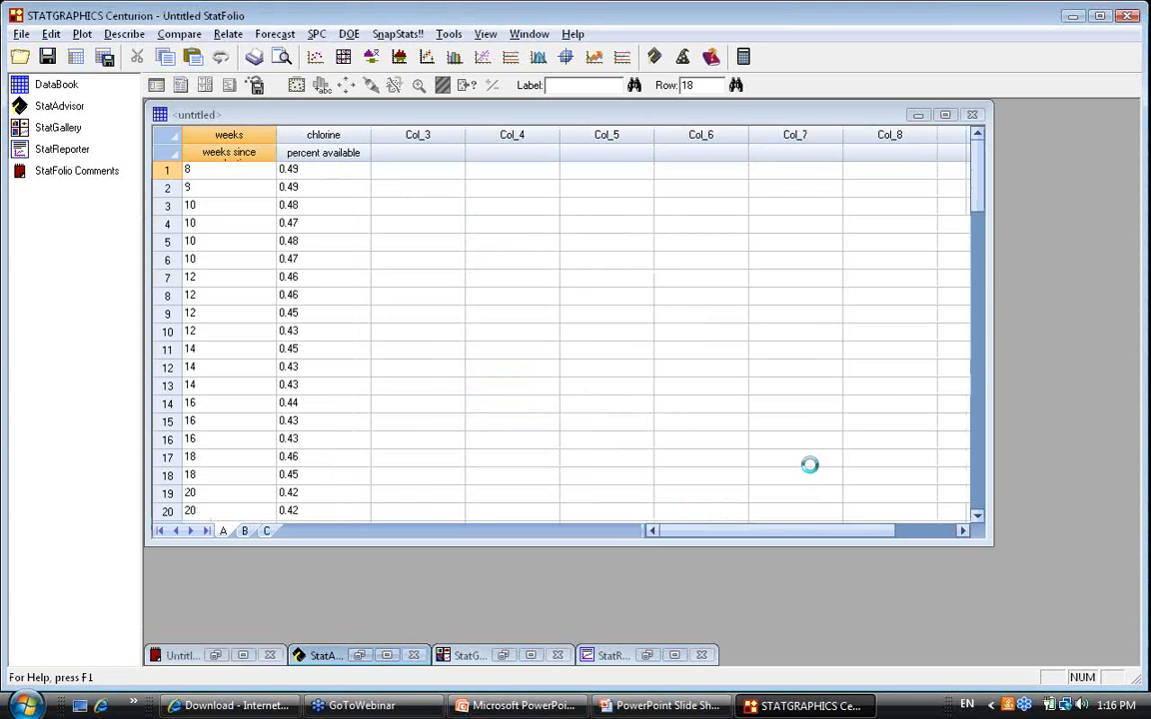
- Run a simple regression with chlorine as the Y variable, using the Reciprocal-X model with a constant and the default tables and graphs
click(275, 33)
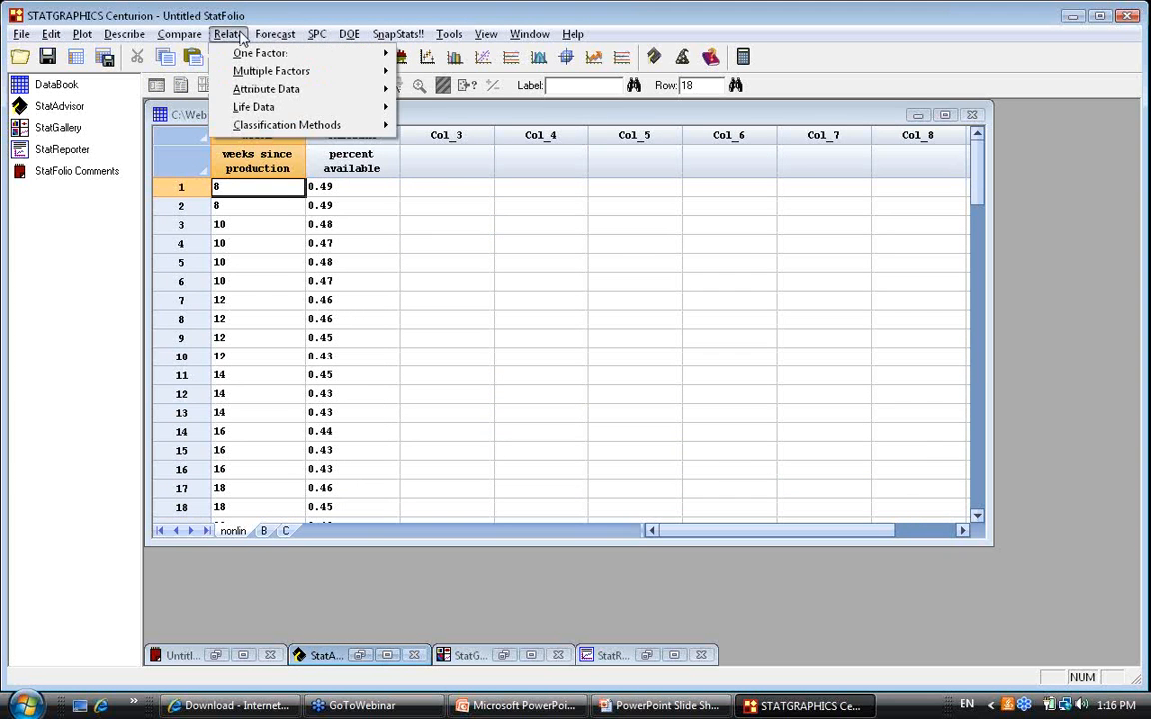
mouse_move(241, 56)
click(439, 52)
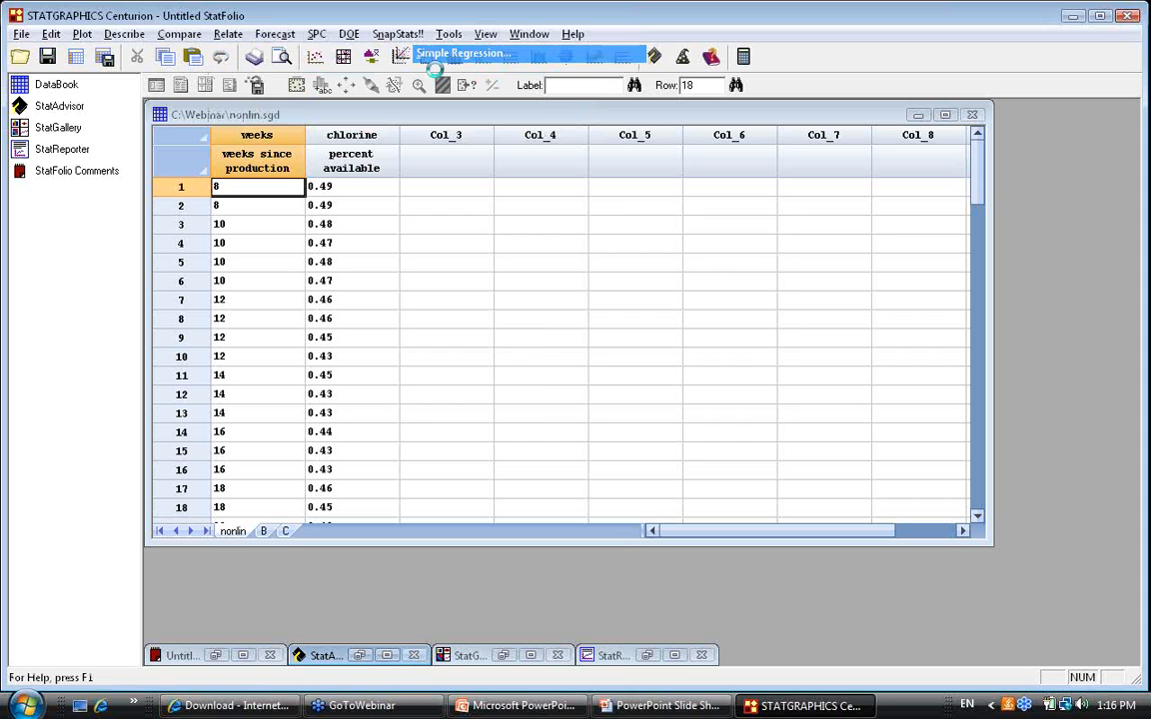
click(444, 266)
click(550, 280)
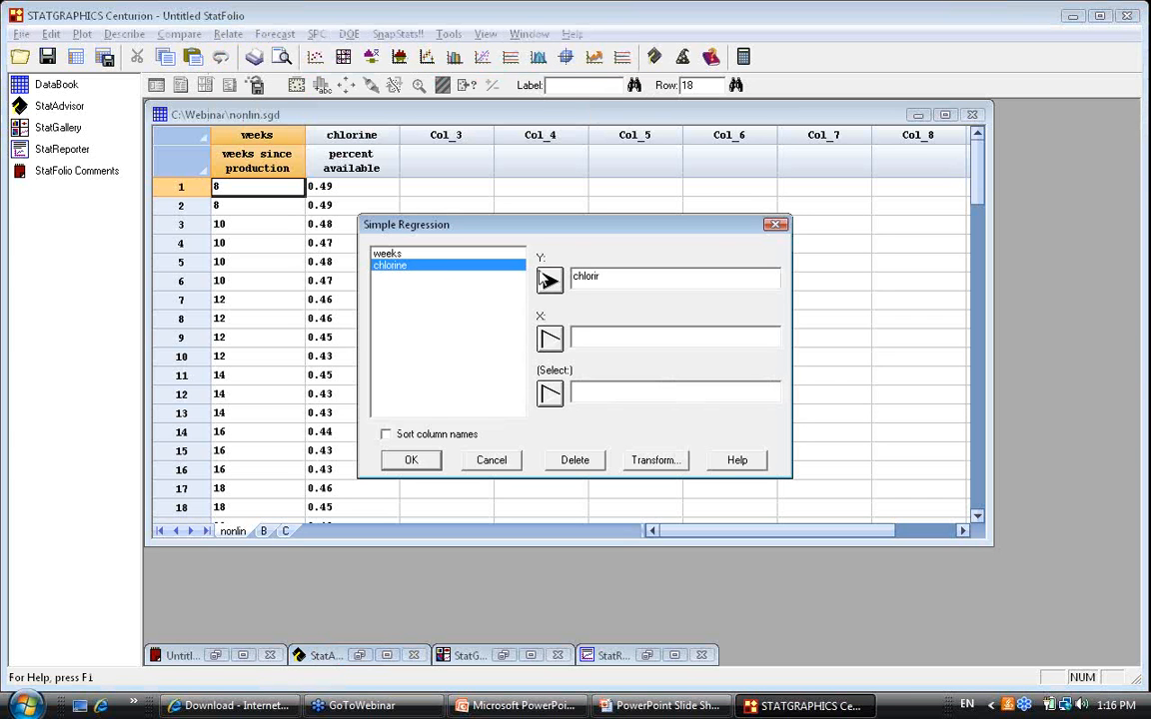
click(516, 255)
click(549, 337)
click(429, 459)
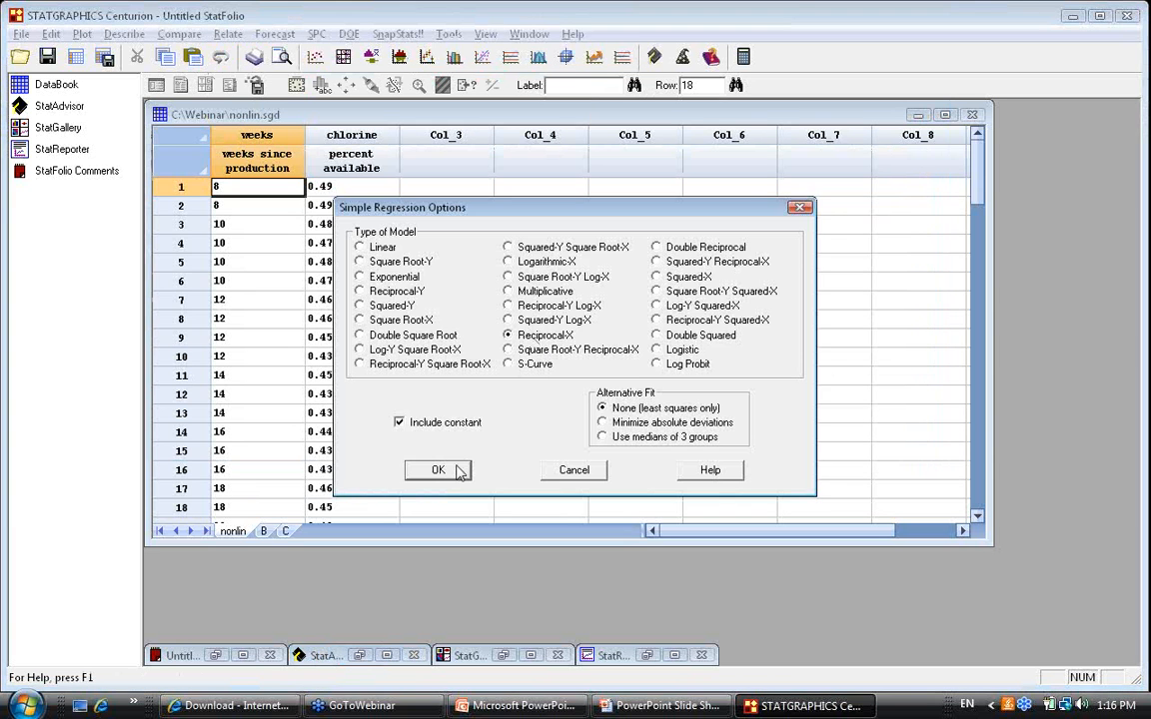
click(453, 476)
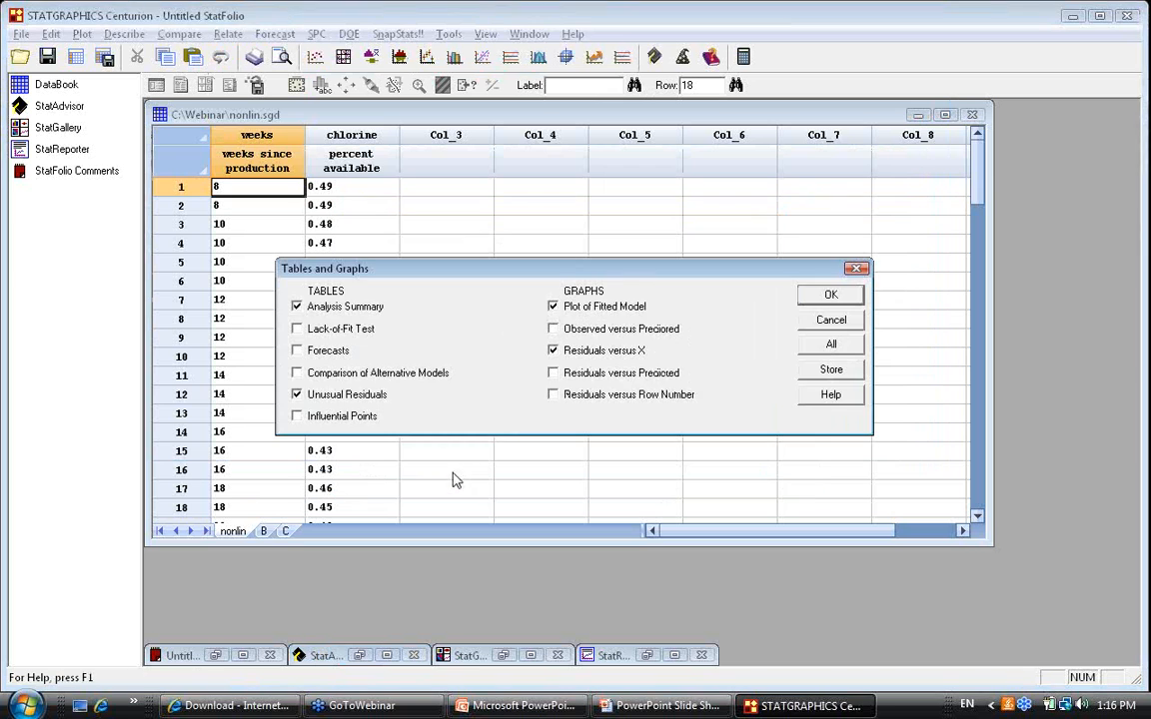
click(819, 297)
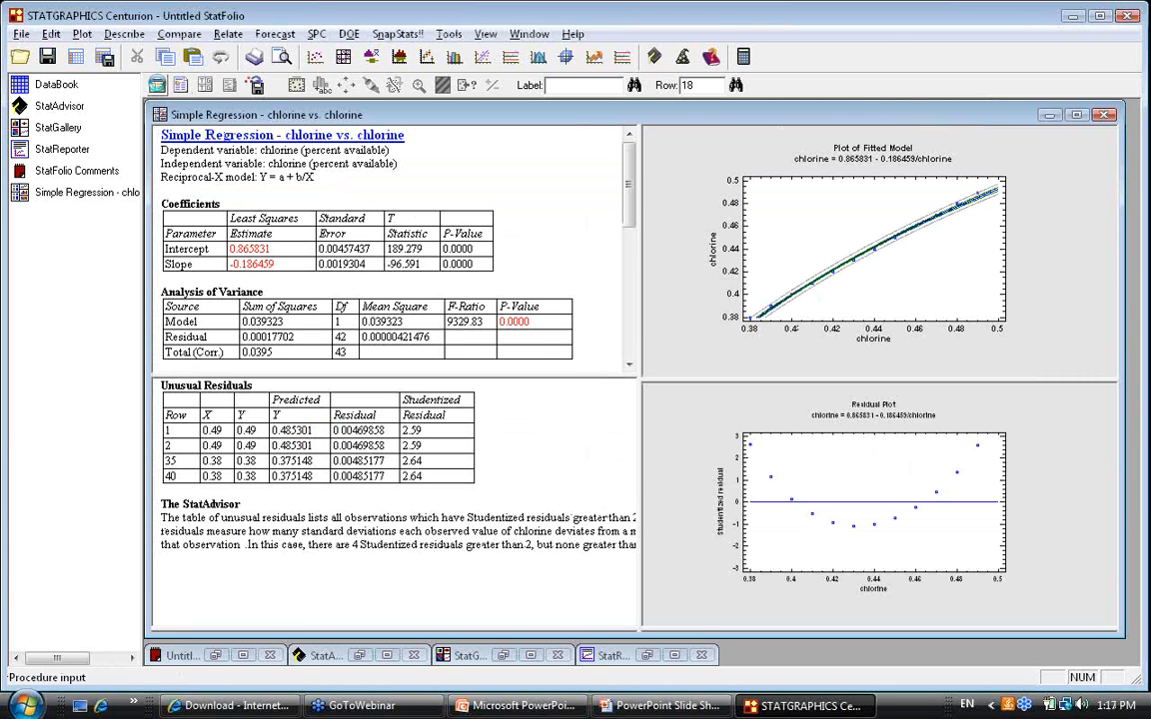
- Change the X variable of the simple regression to weeks and recalculate
click(156, 85)
click(389, 254)
click(550, 337)
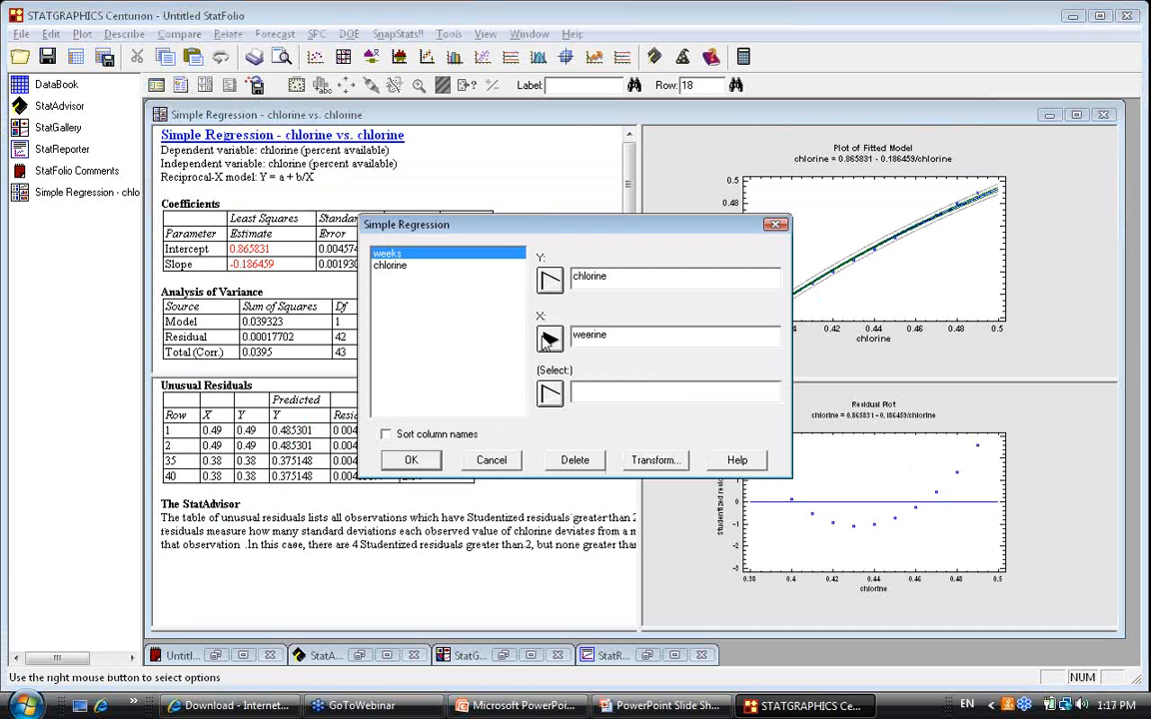
click(411, 460)
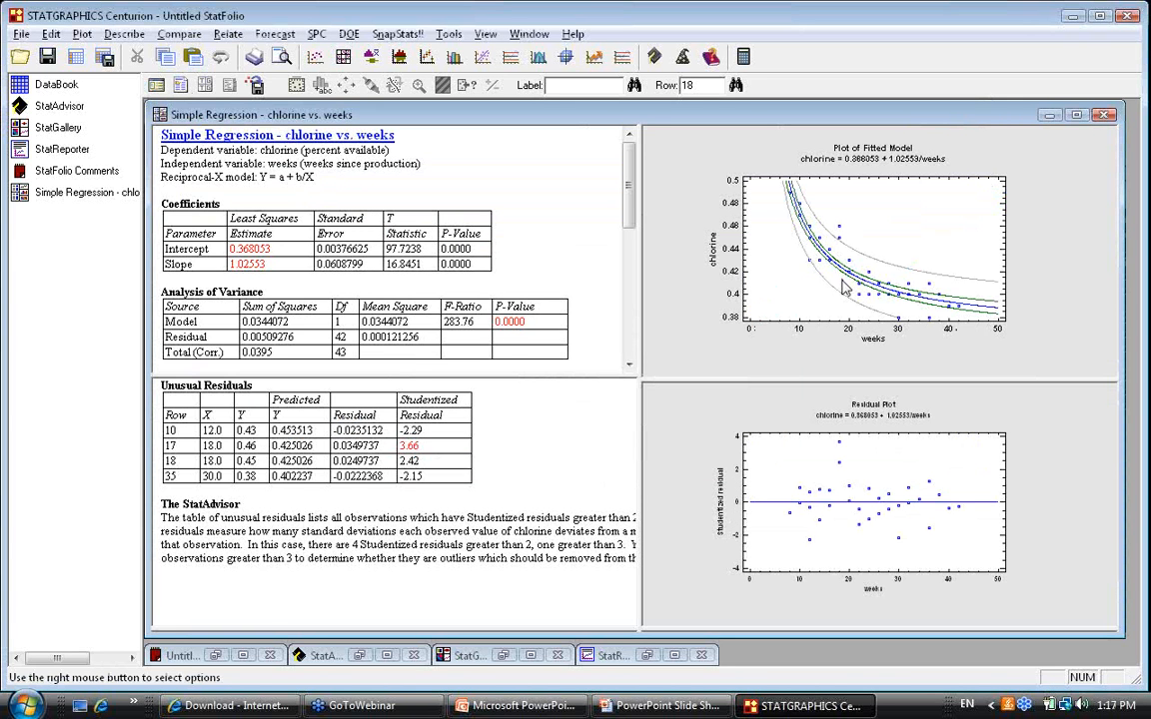
- Enlarge the Plot of Fitted Model and identify the row numbers of the two high chlorine points at 18 weeks
double_click(844, 288)
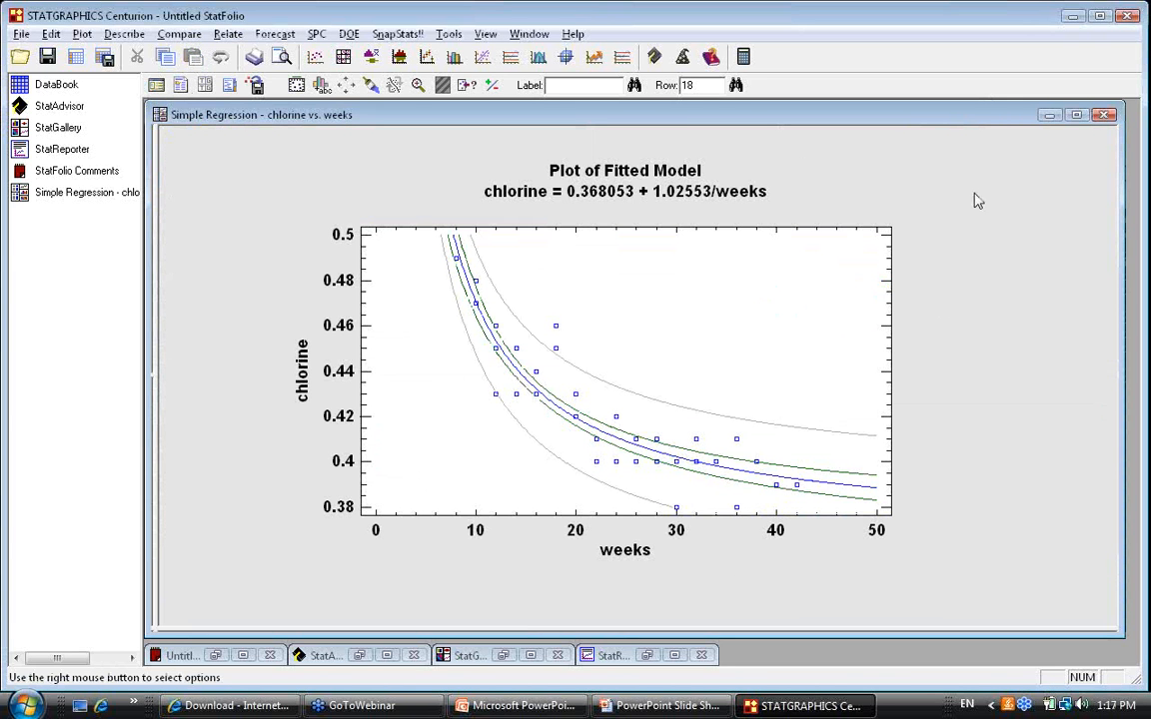
click(556, 326)
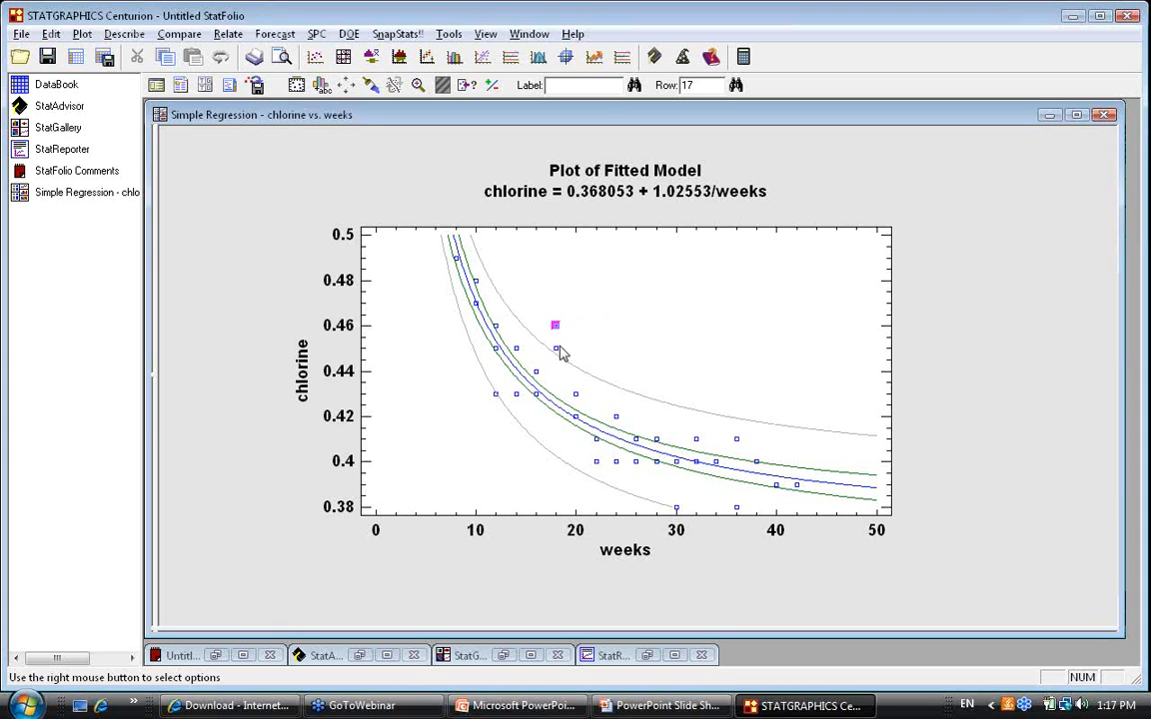
click(556, 348)
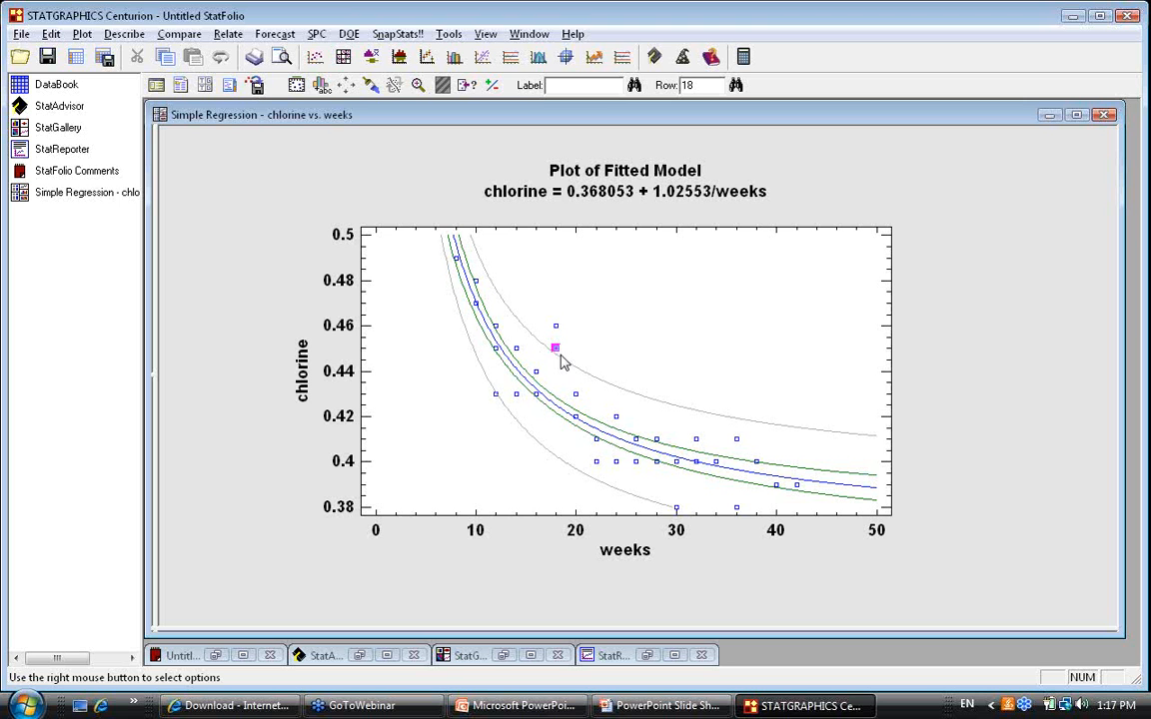
click(1136, 325)
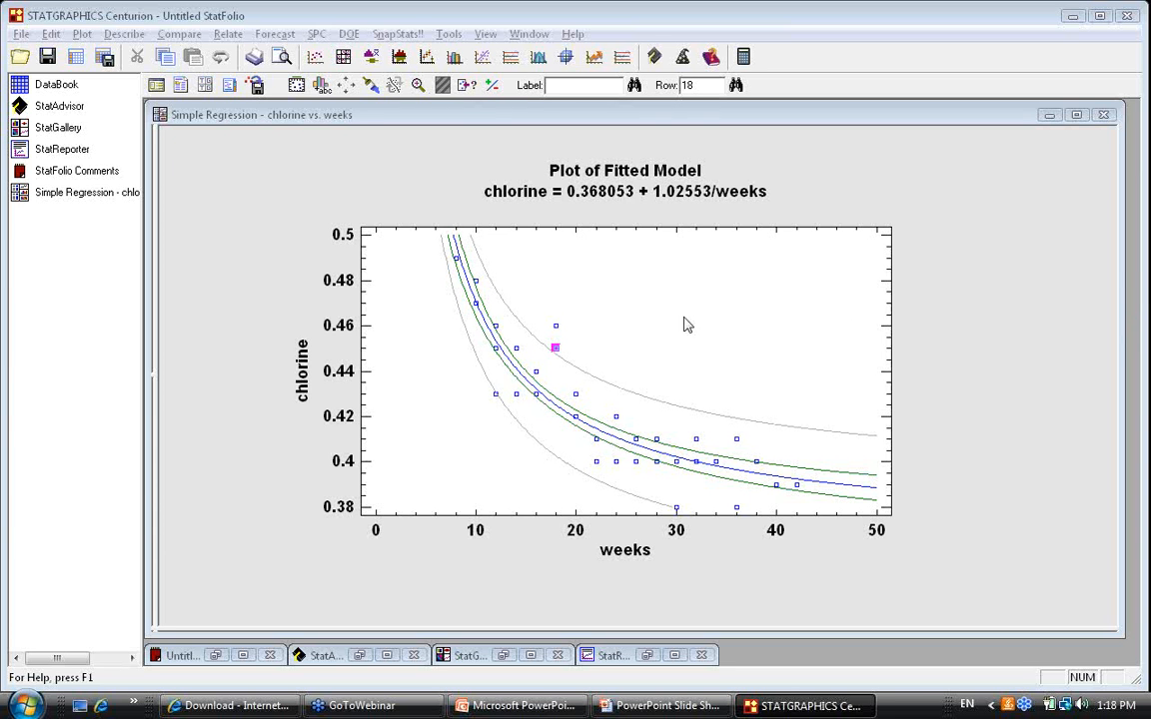
- Exclude the two outlying points at 18 weeks, rows 17 and 18 with chlorine 0.46 and 0.45, from the Reciprocal-X fit
click(557, 335)
click(556, 326)
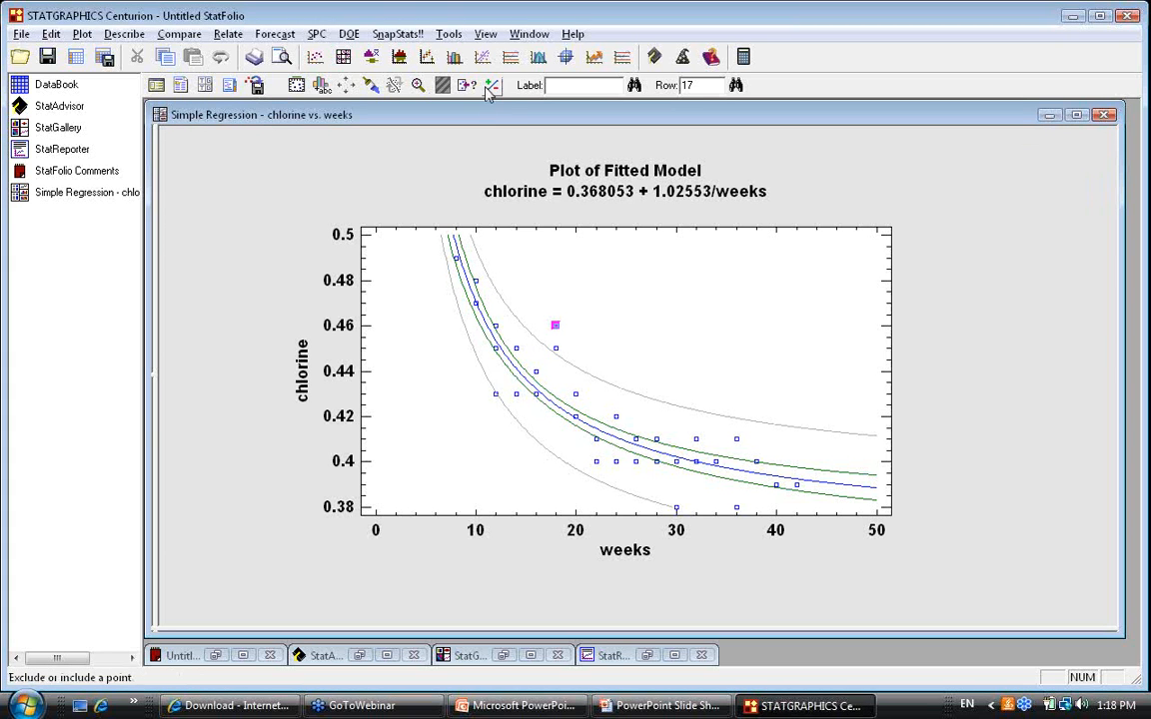
click(443, 85)
click(556, 347)
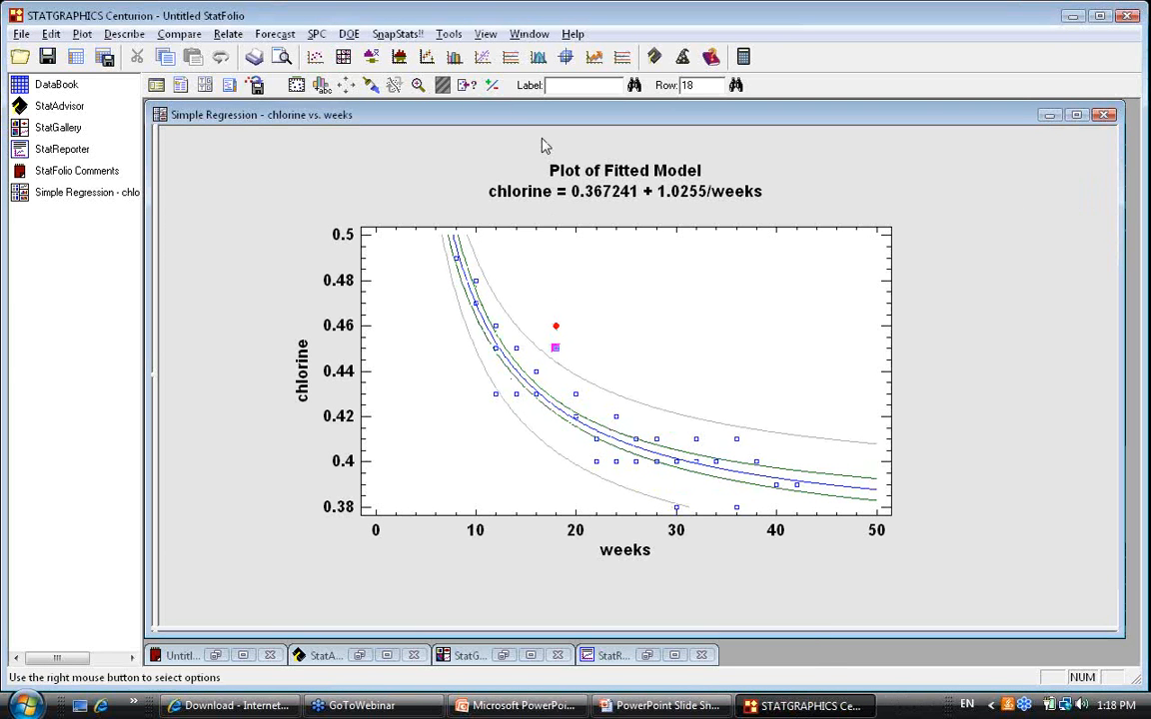
click(443, 85)
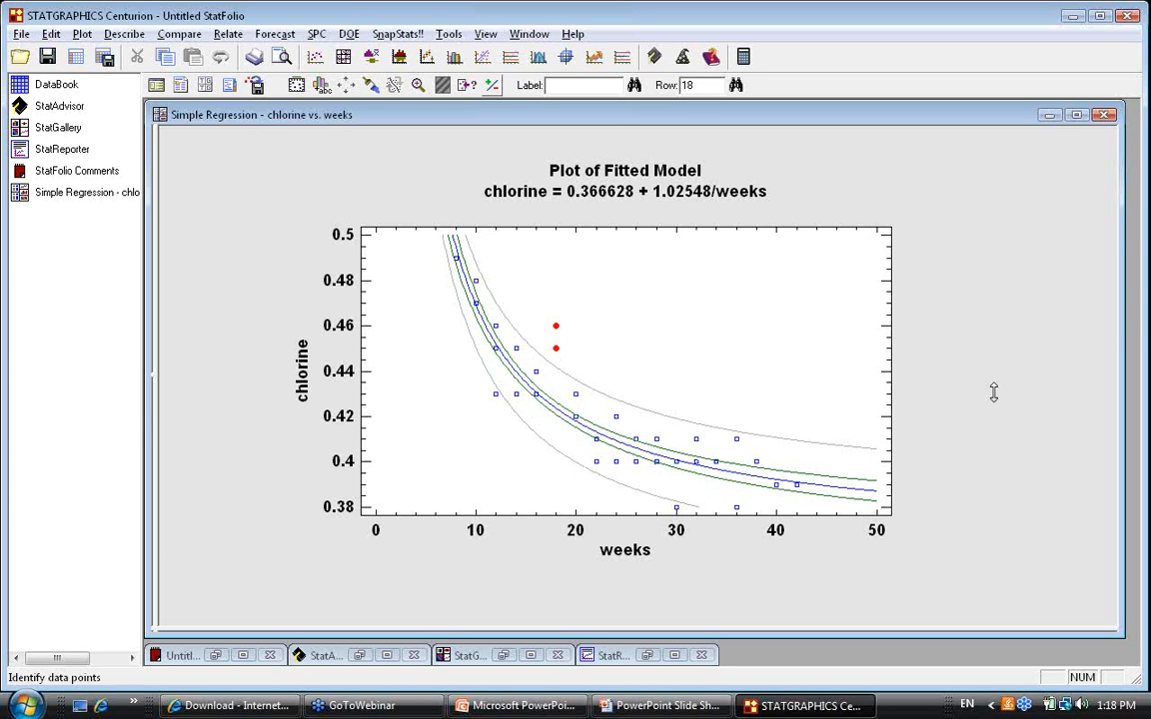
click(1136, 326)
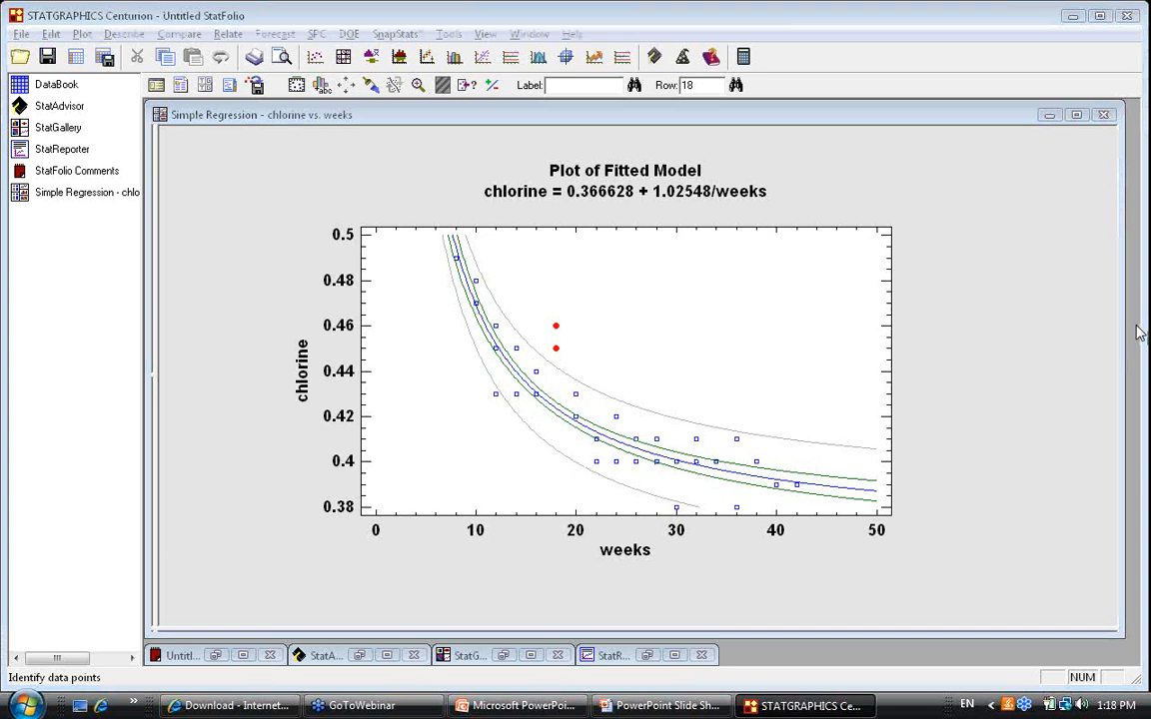